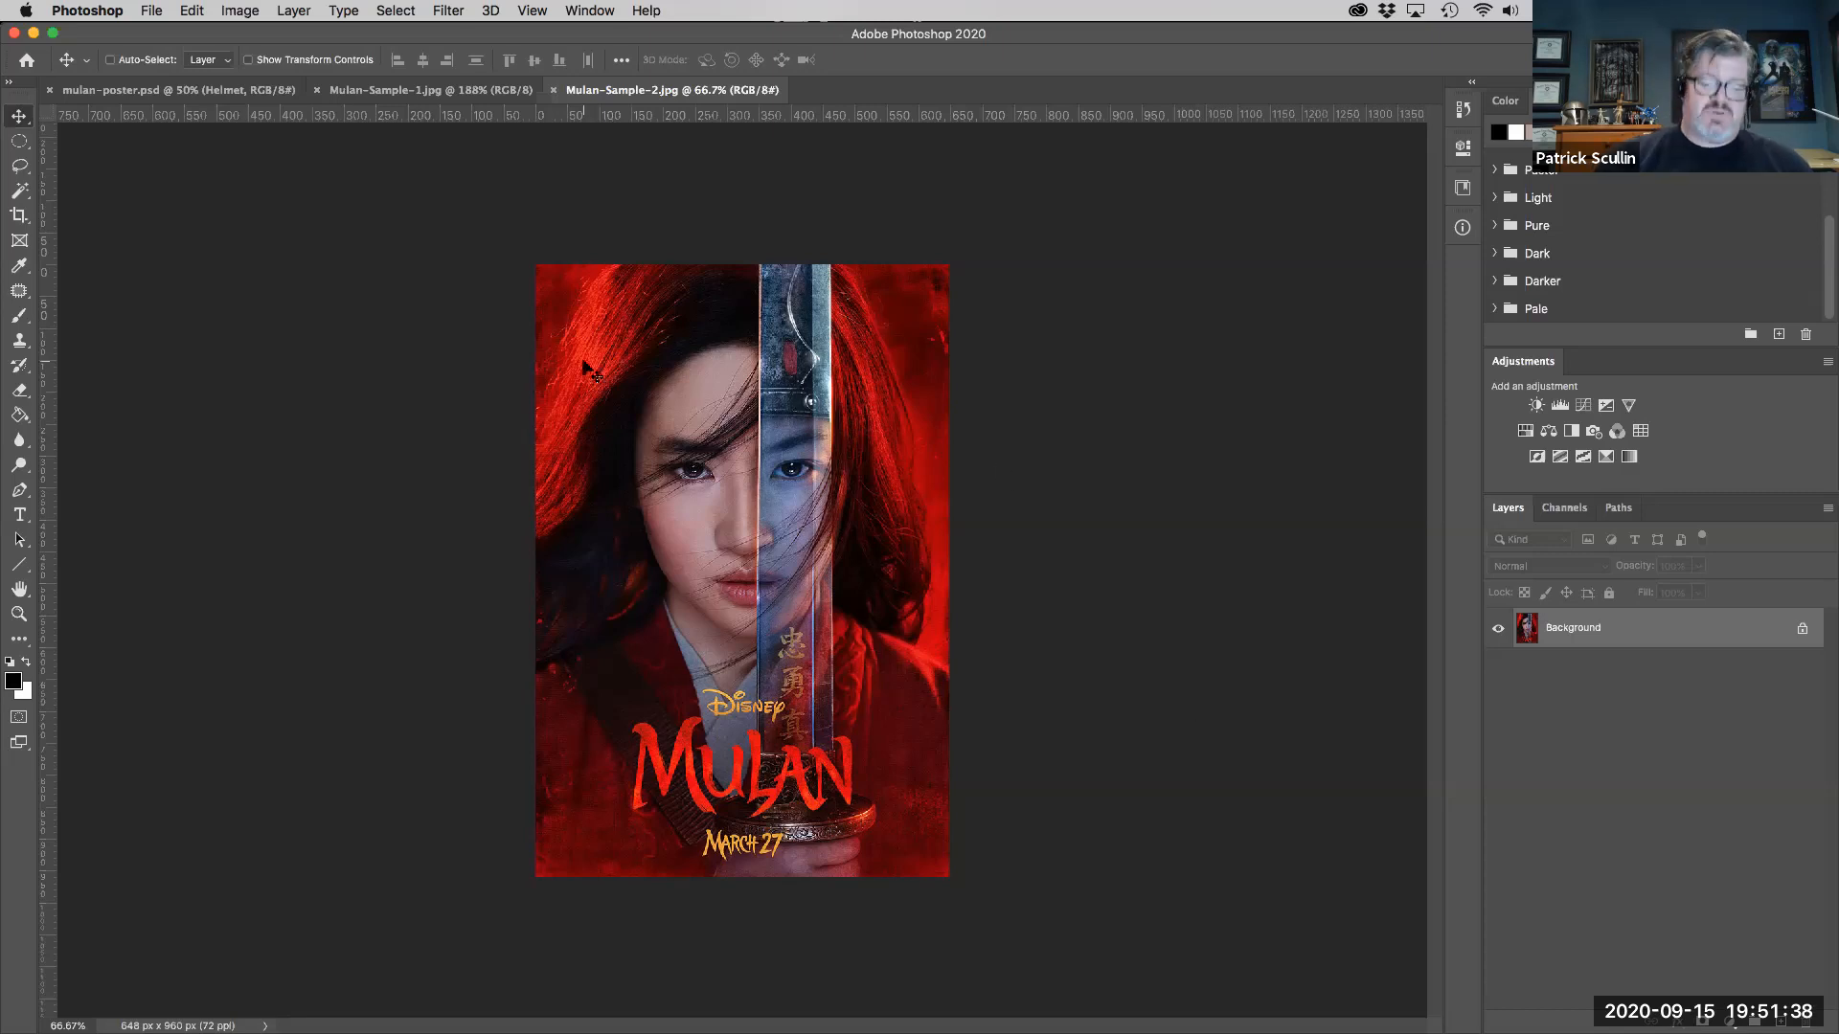
- Examine the Mulan sample poster, switch to mulan-poster.psd and review its Mulan, Sword and Helmet layers by toggling their visibility
key(super+plus)
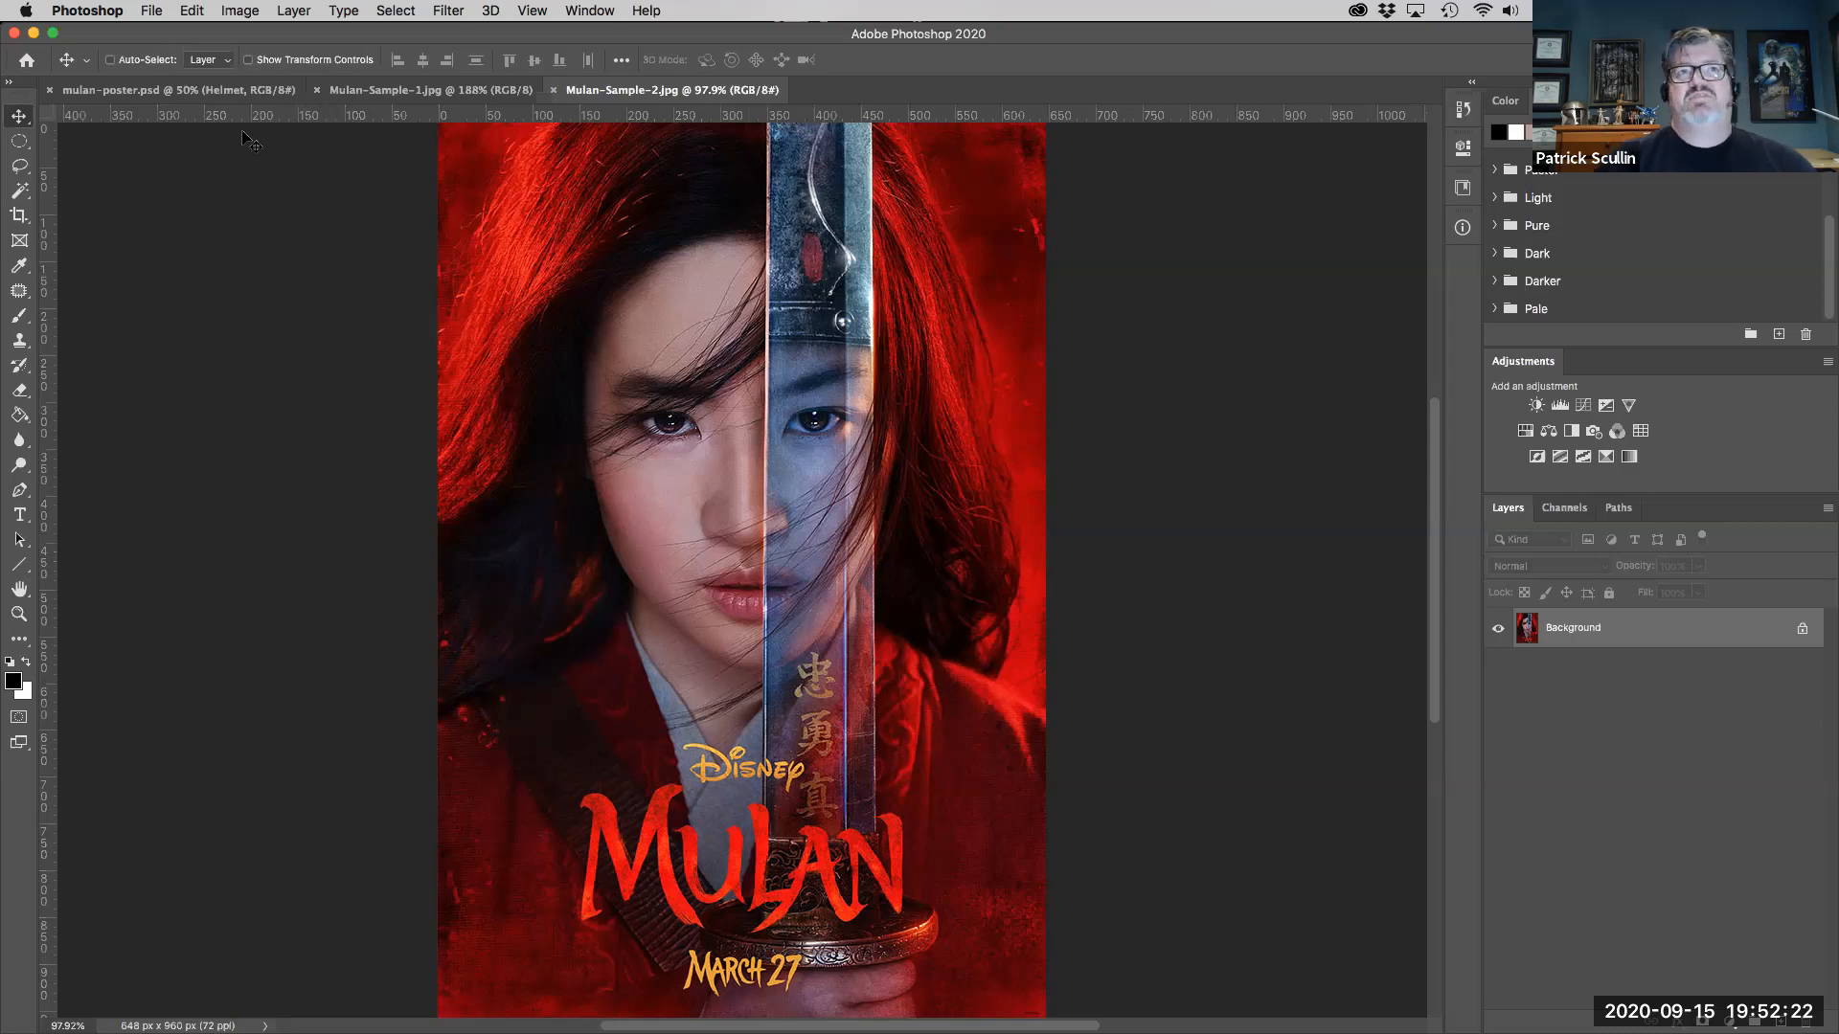
click(154, 93)
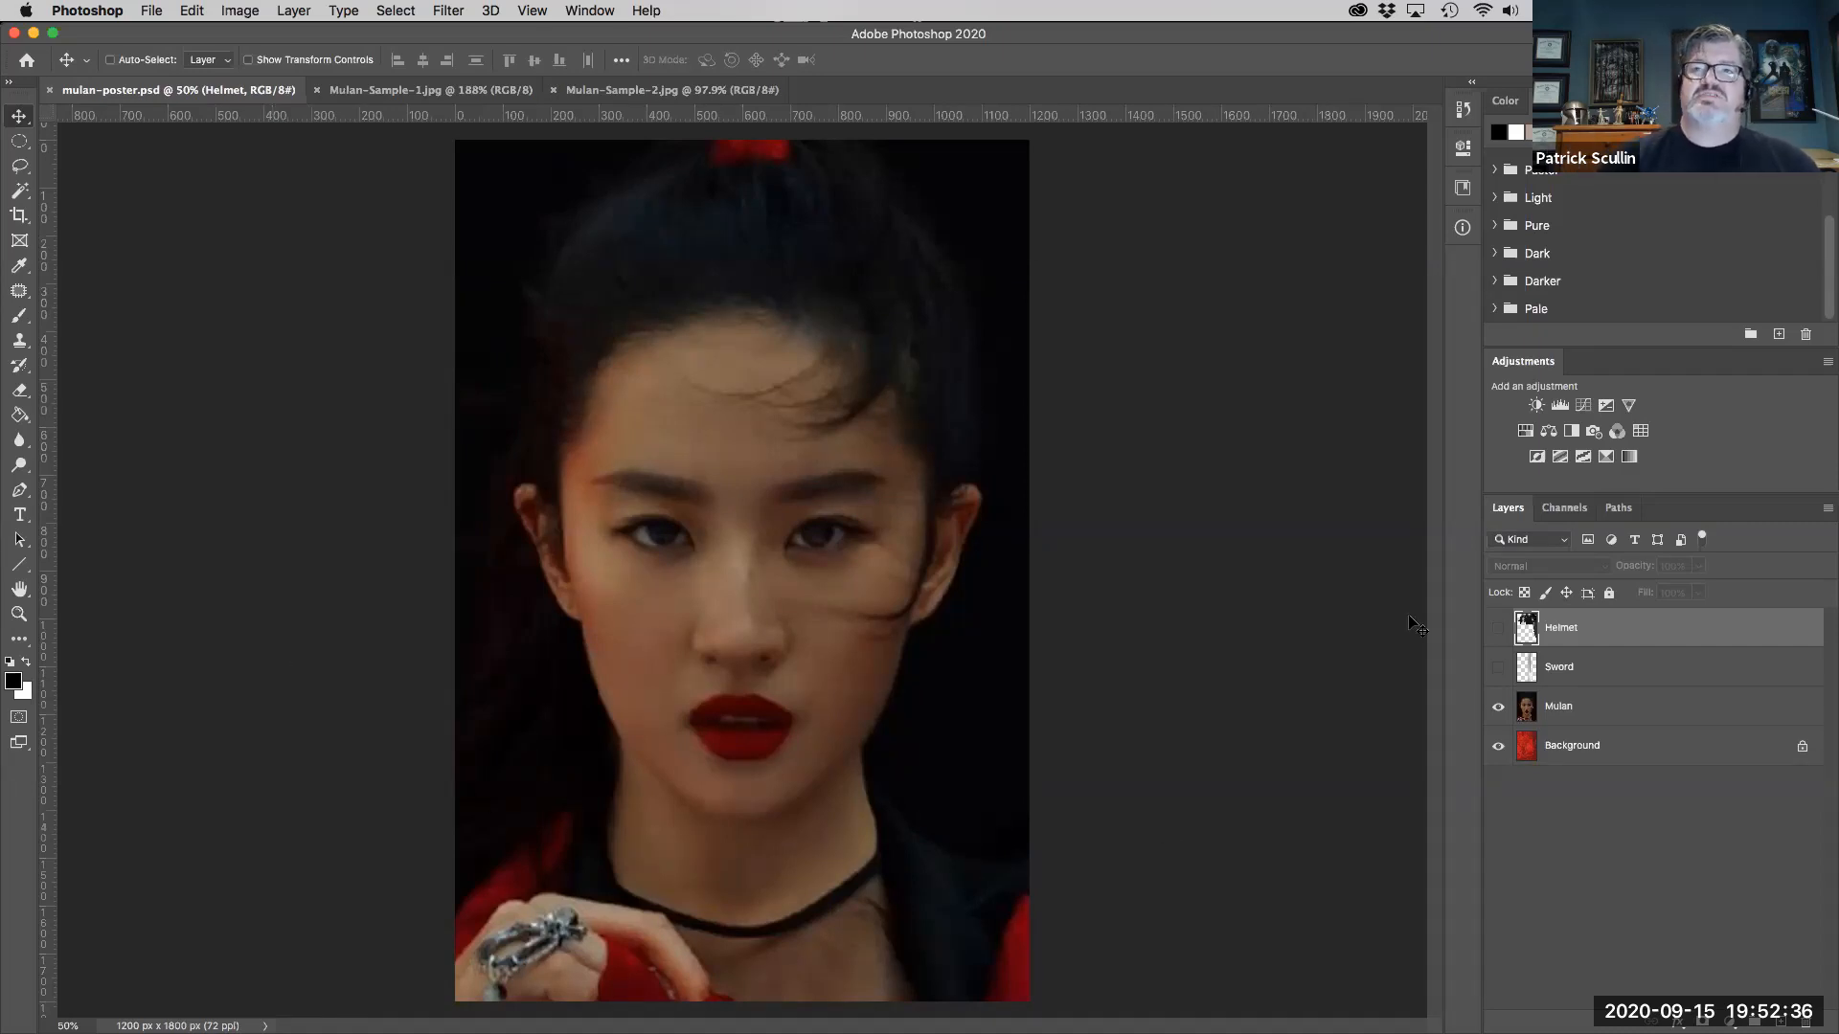
click(1498, 707)
click(1498, 667)
click(1498, 667)
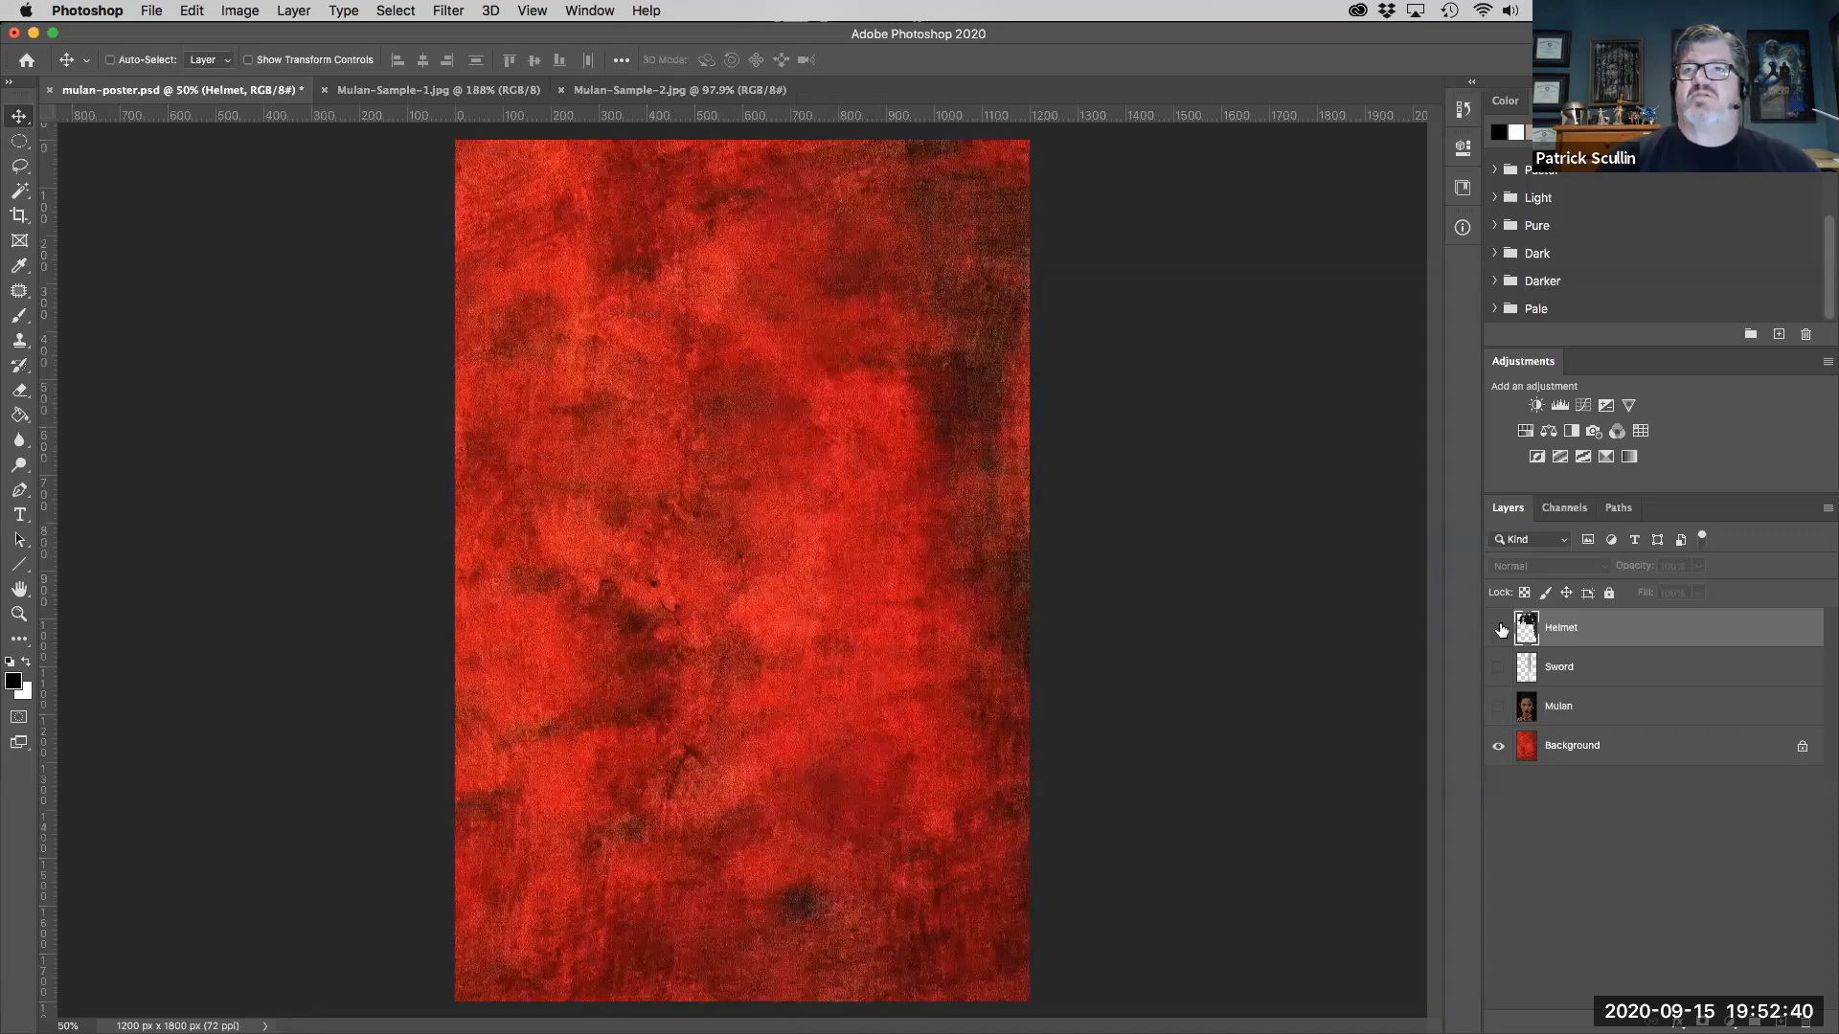
click(1499, 628)
click(1498, 628)
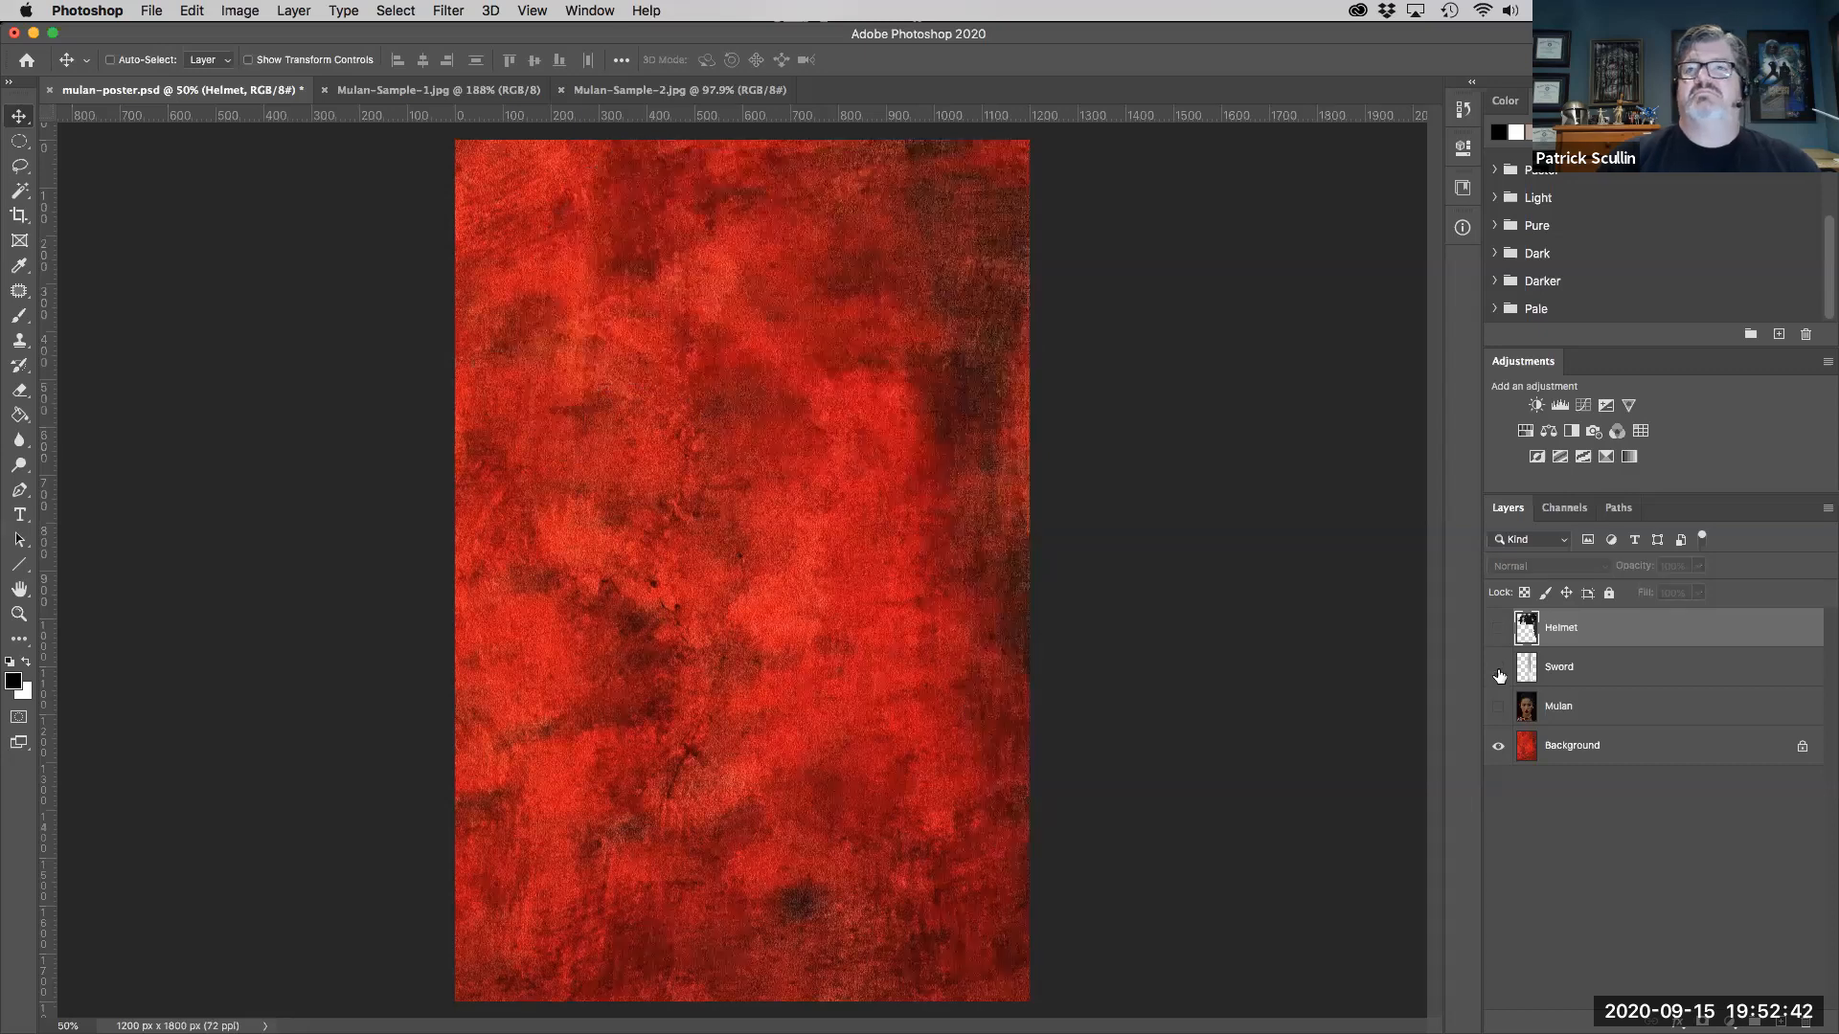
click(1499, 668)
click(1498, 668)
click(1499, 707)
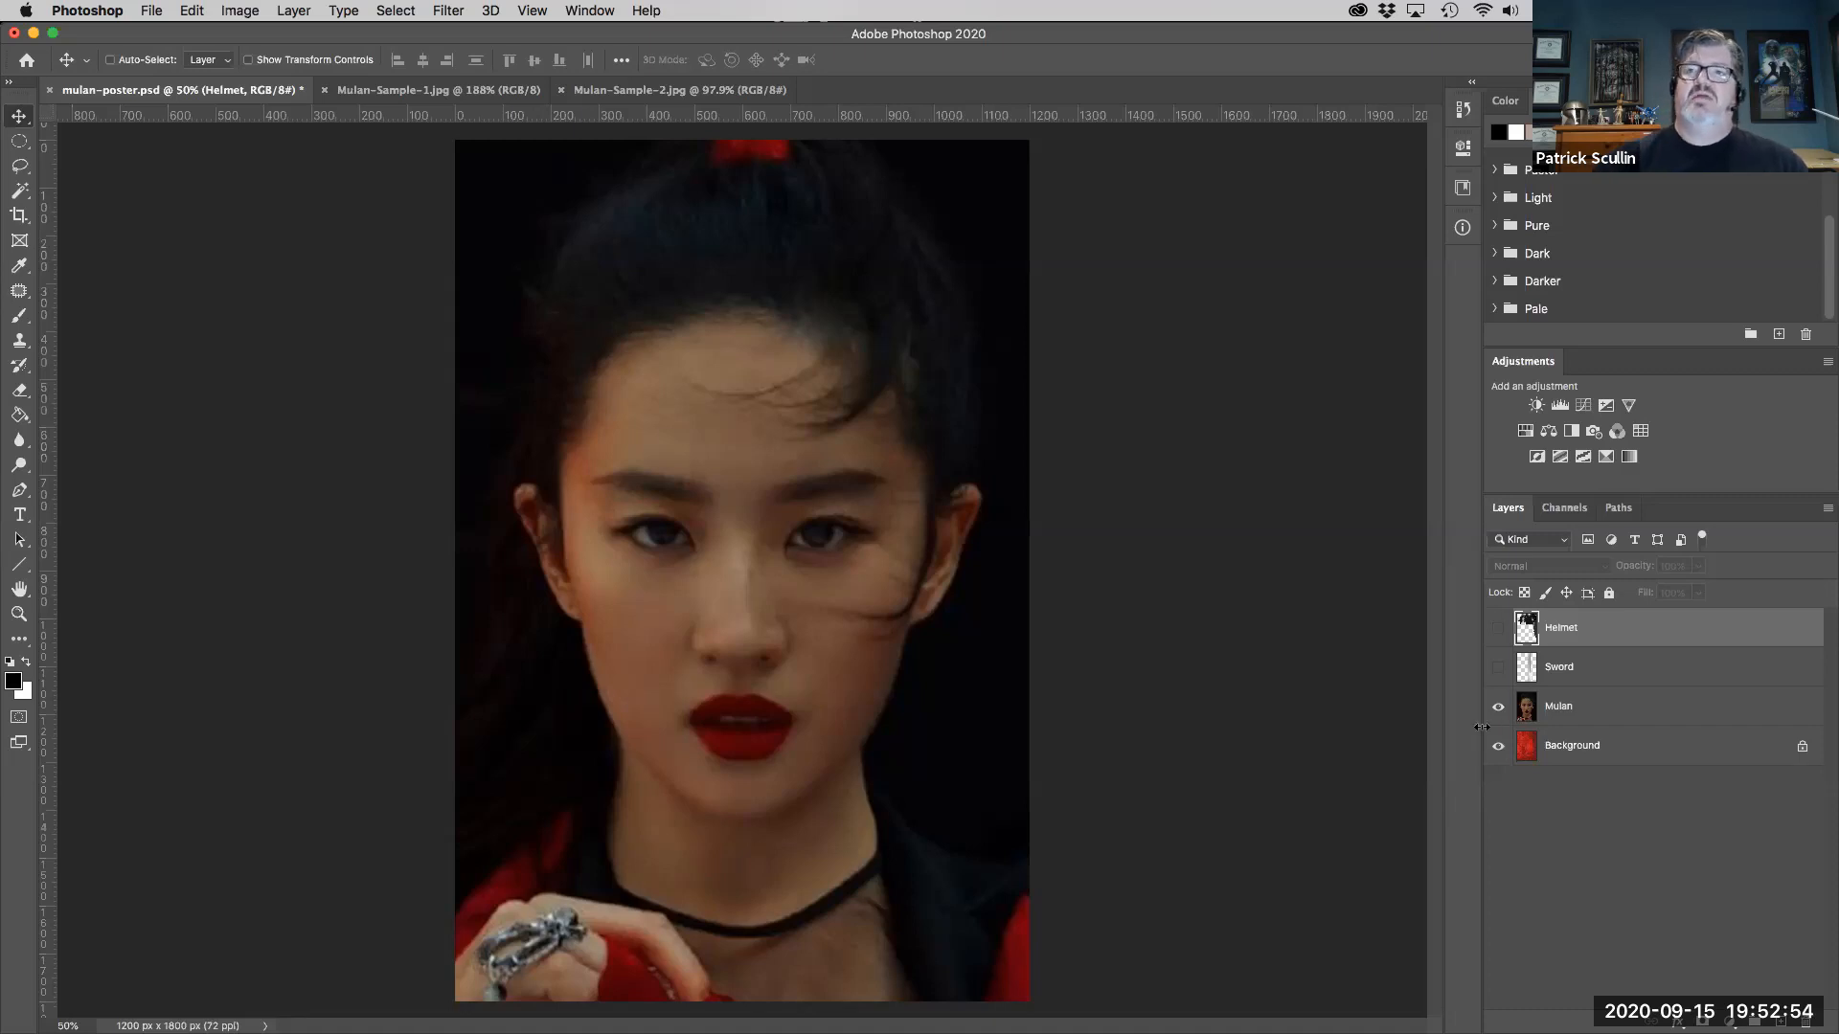
- Duplicate the Mulan layer and hide the copy
click(1587, 720)
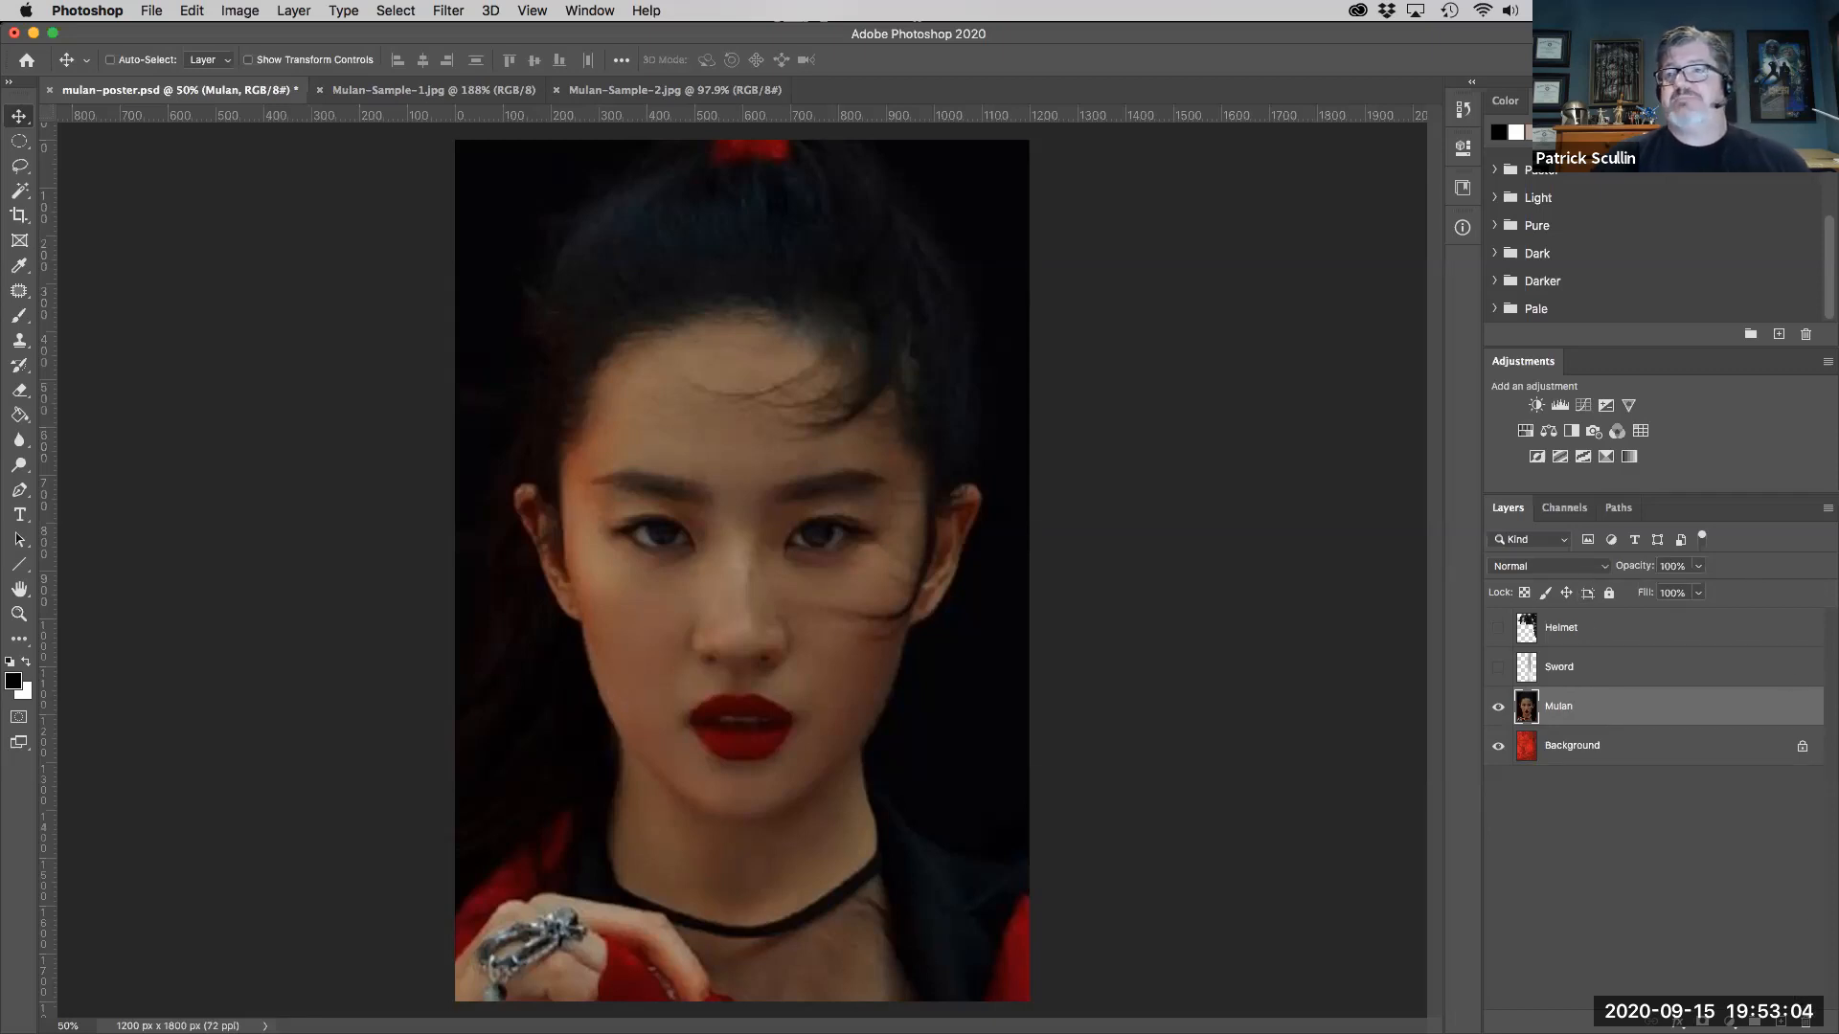
drag(1593, 710, 1779, 1018)
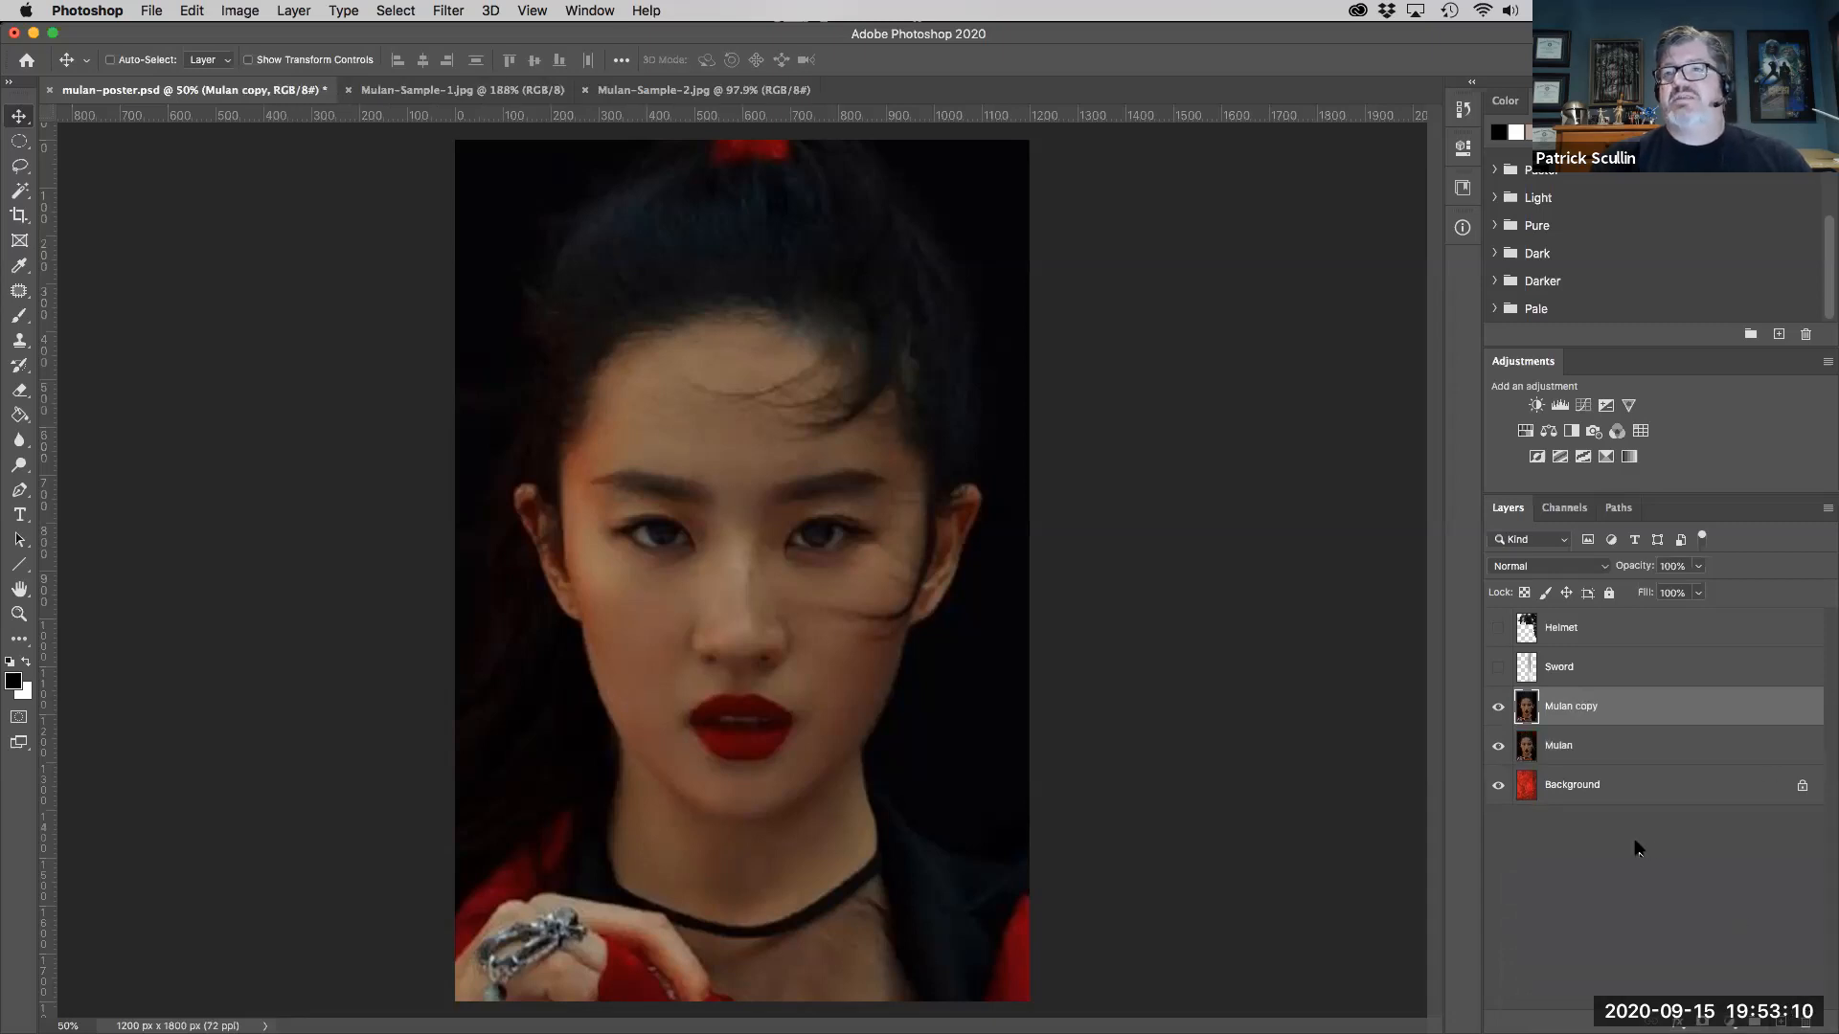
click(1498, 713)
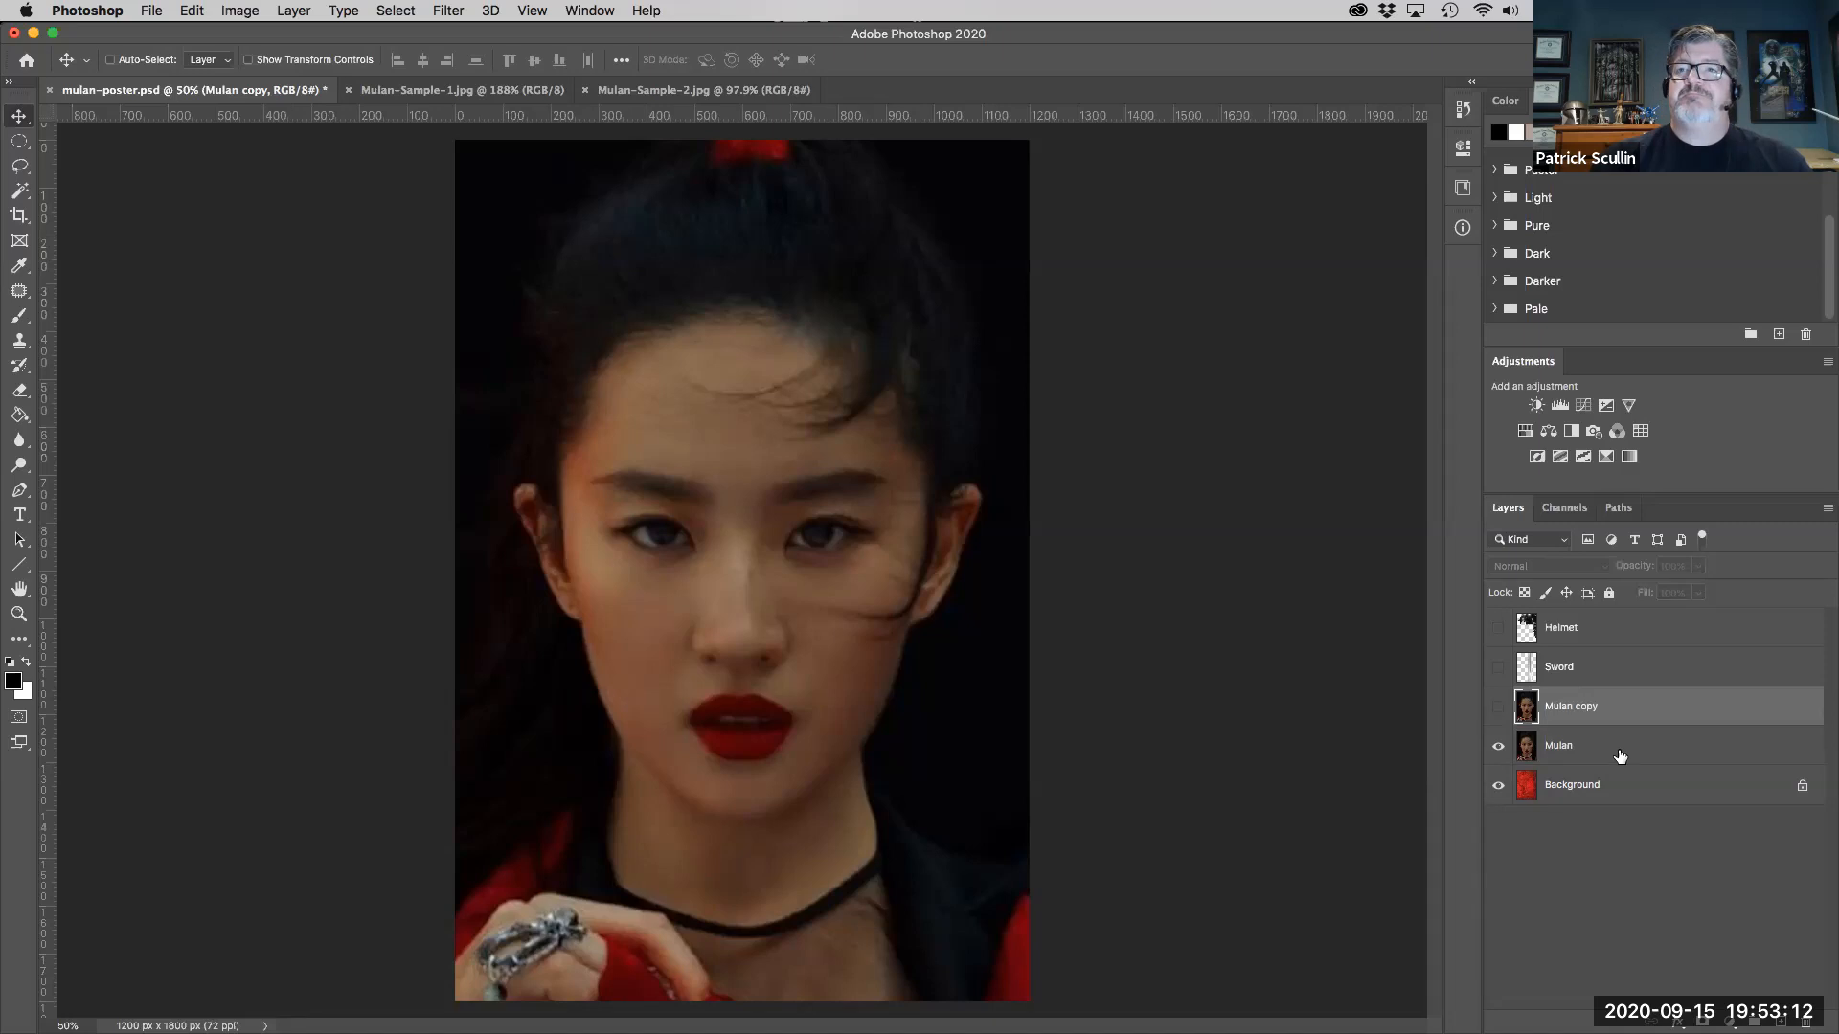
- Set the original Mulan layer's blend mode to Multiply and add a layer mask to it
click(1618, 756)
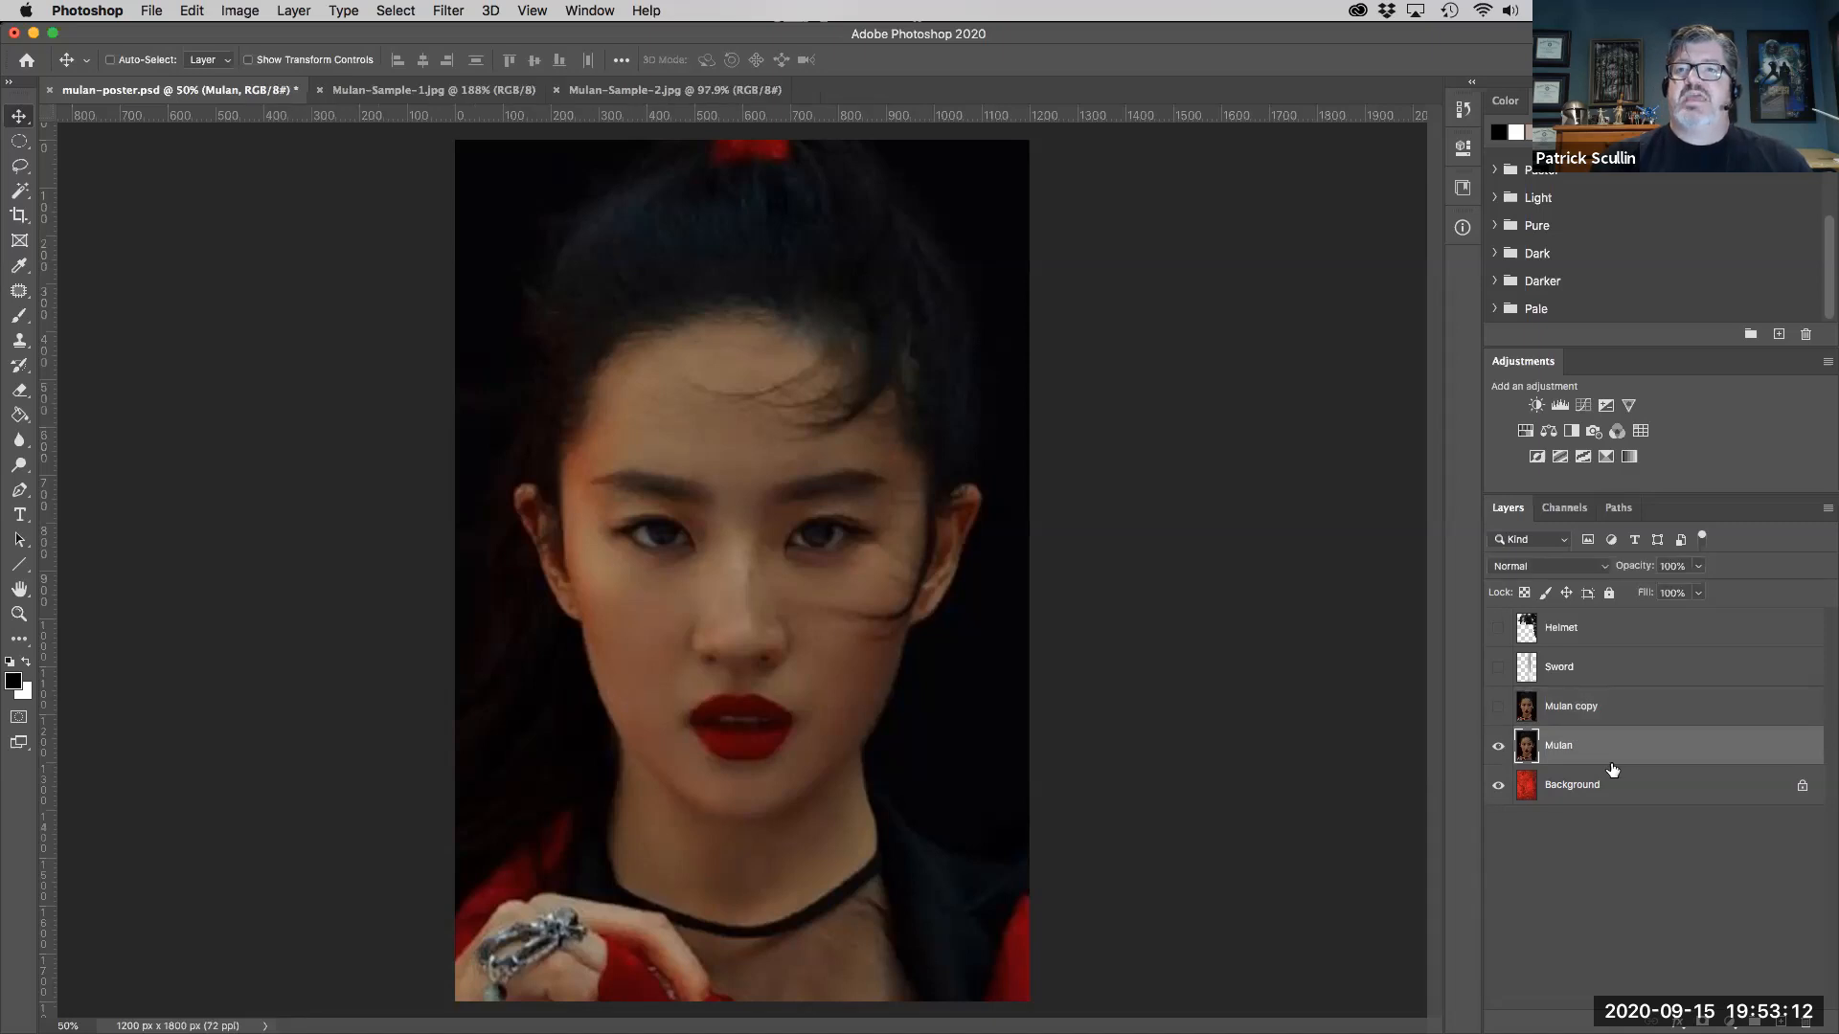
click(1582, 566)
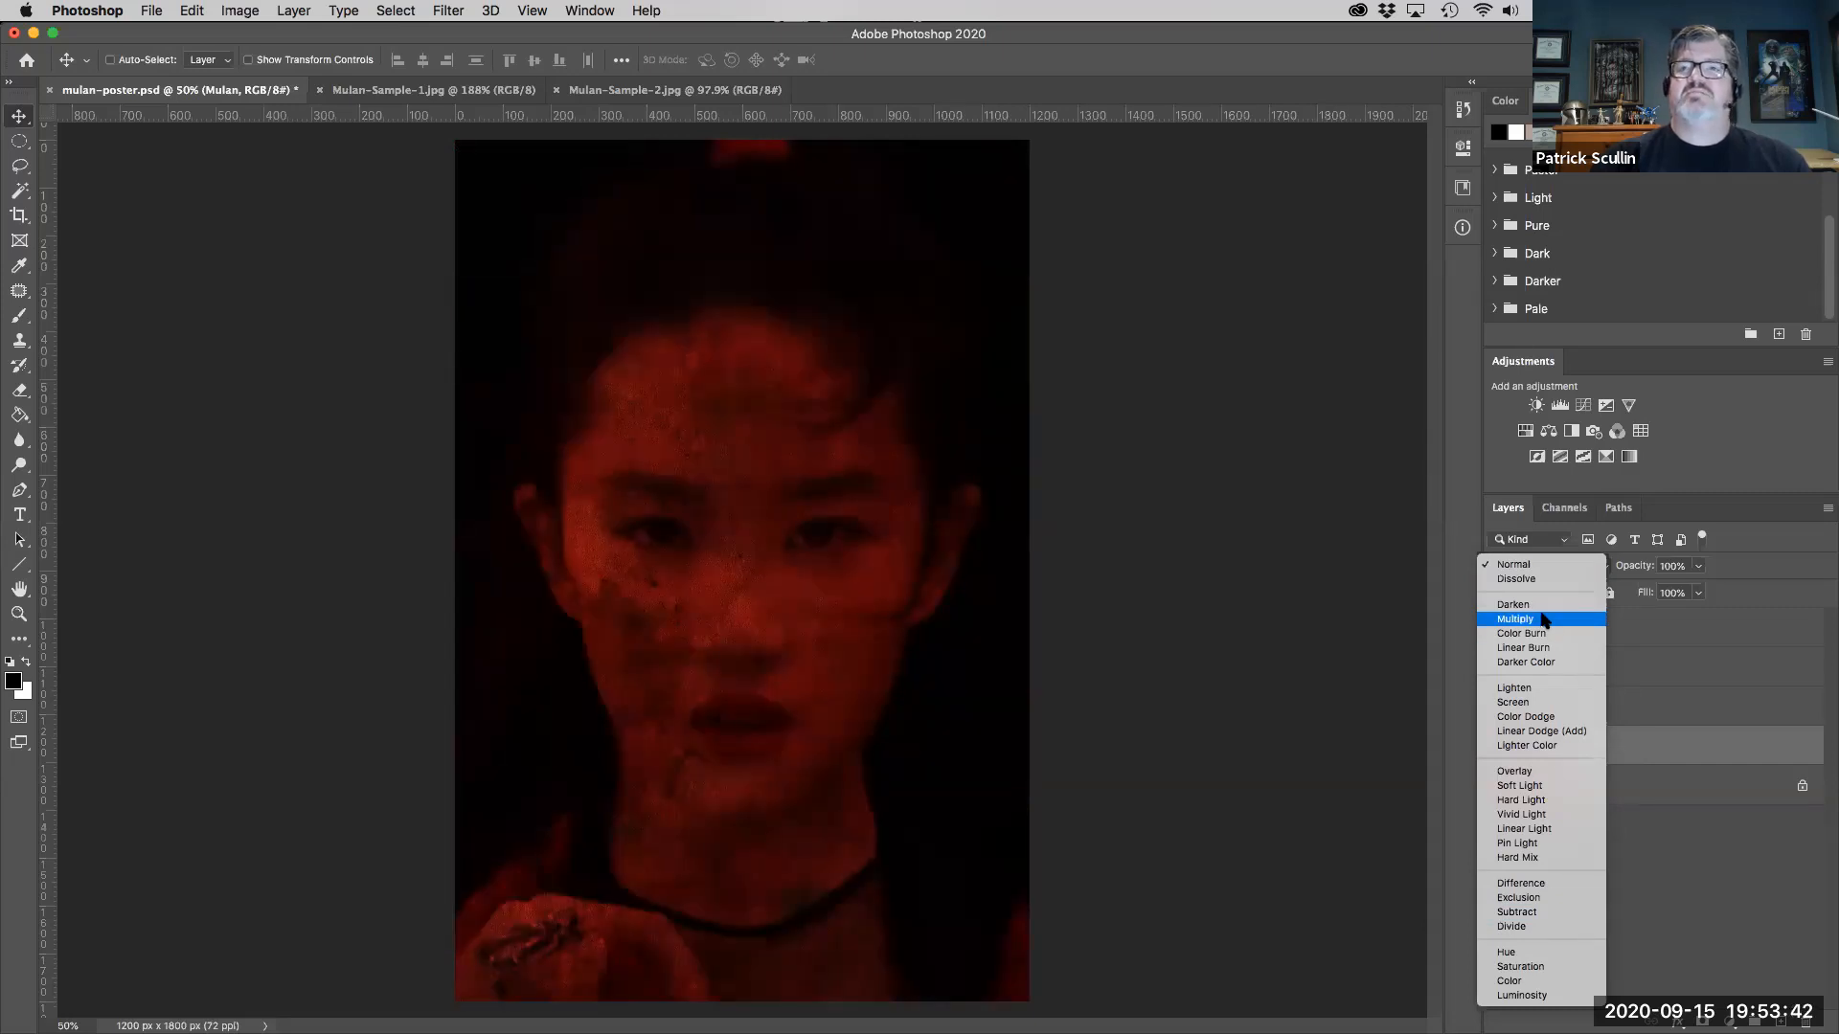
click(1544, 620)
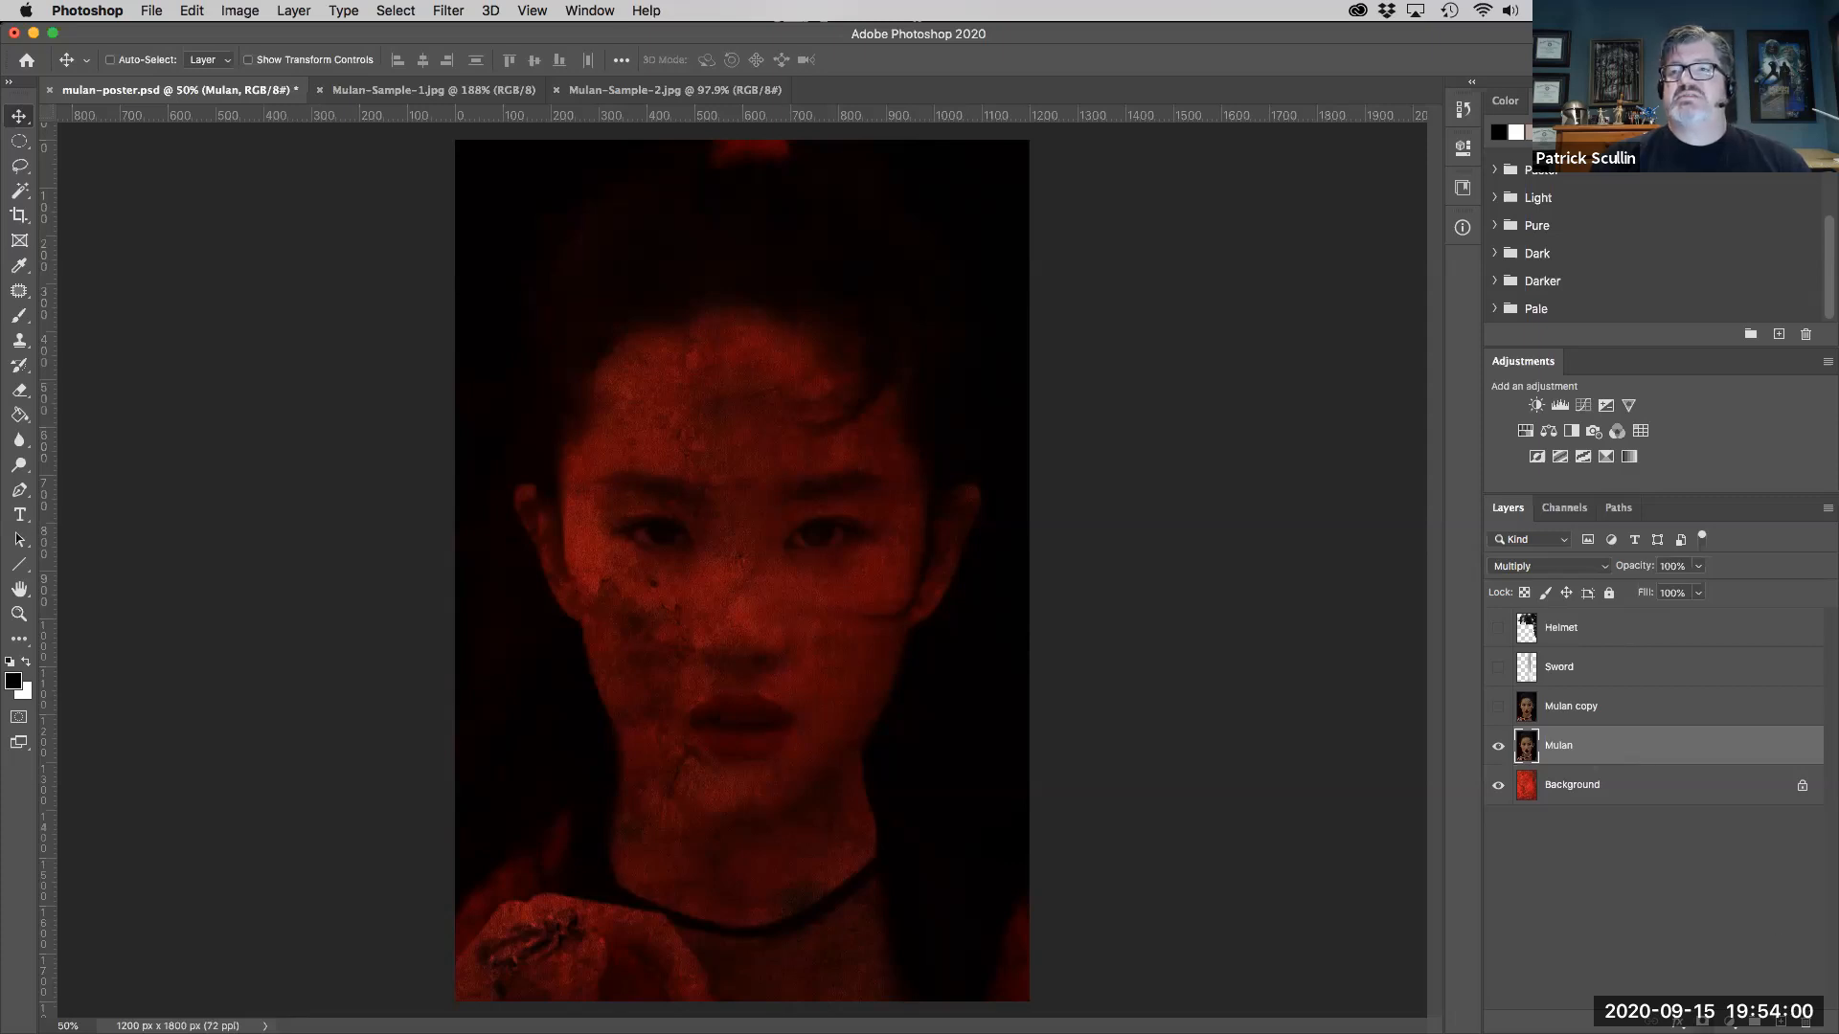
click(1703, 1022)
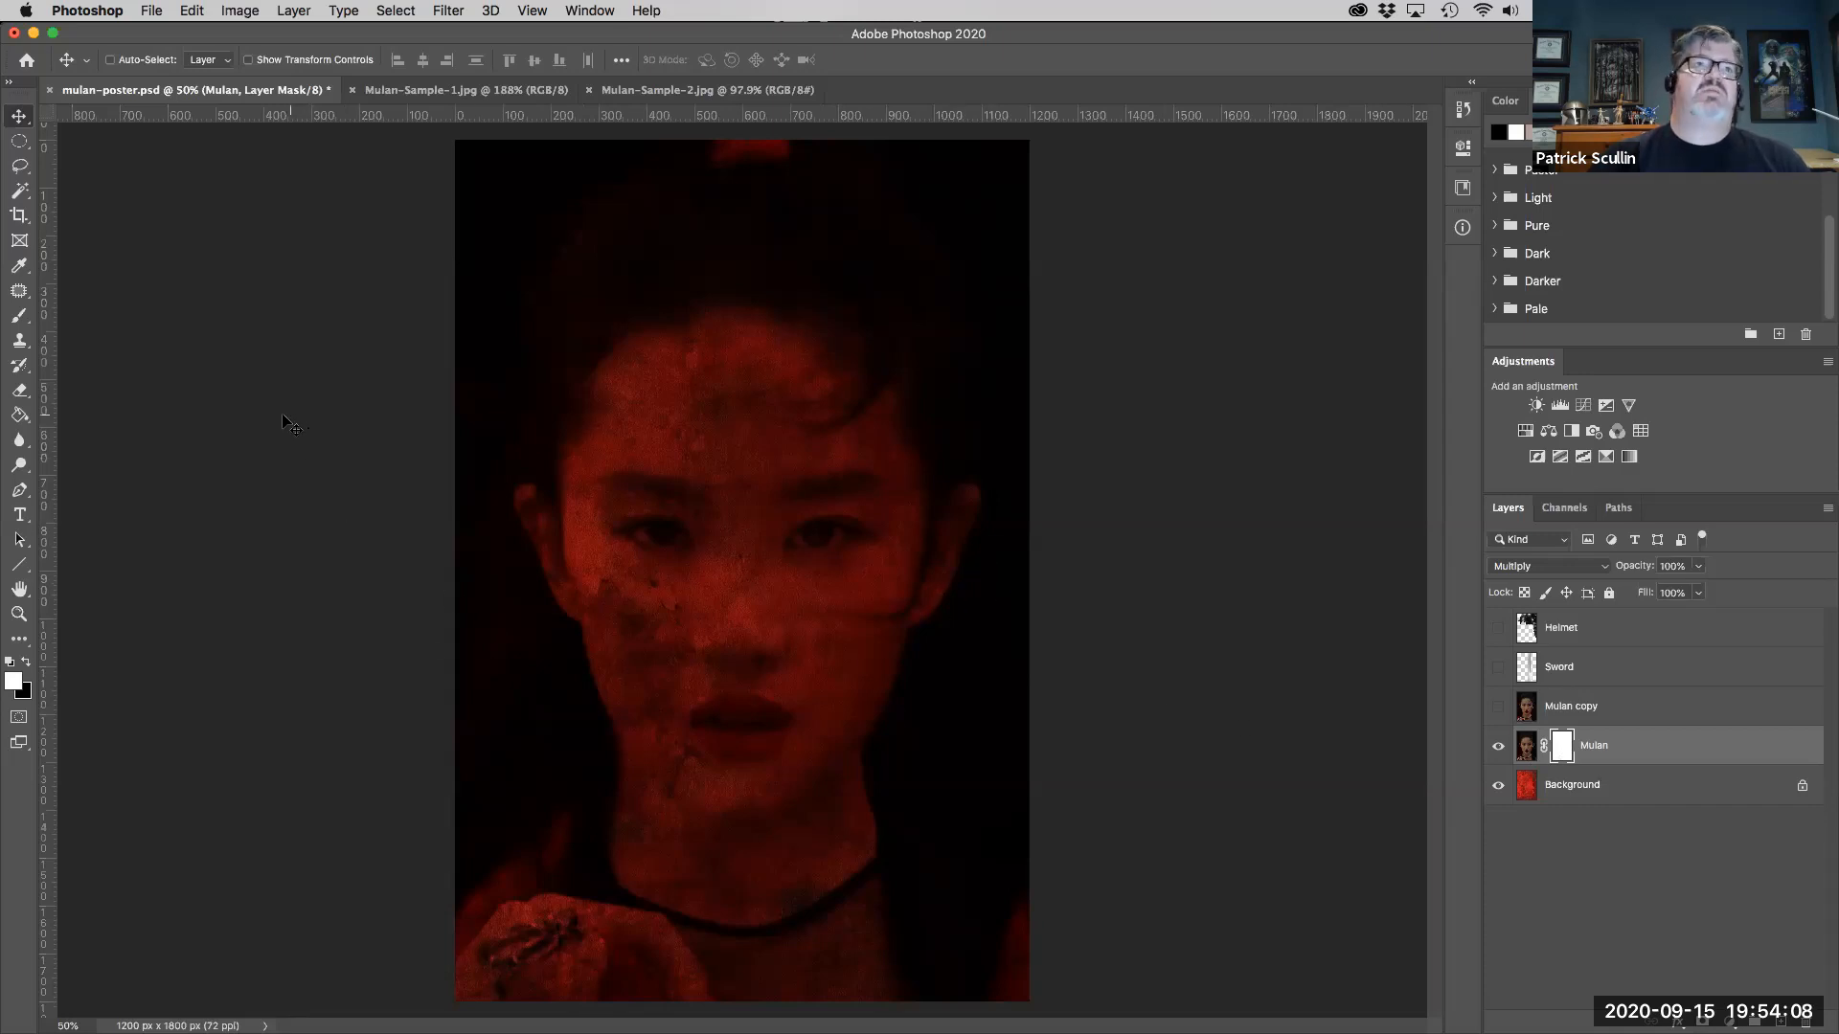
- Choose Kyle's Ultimate Pastel Palooza from the Dry Media Brushes for the Brush tool
click(18, 317)
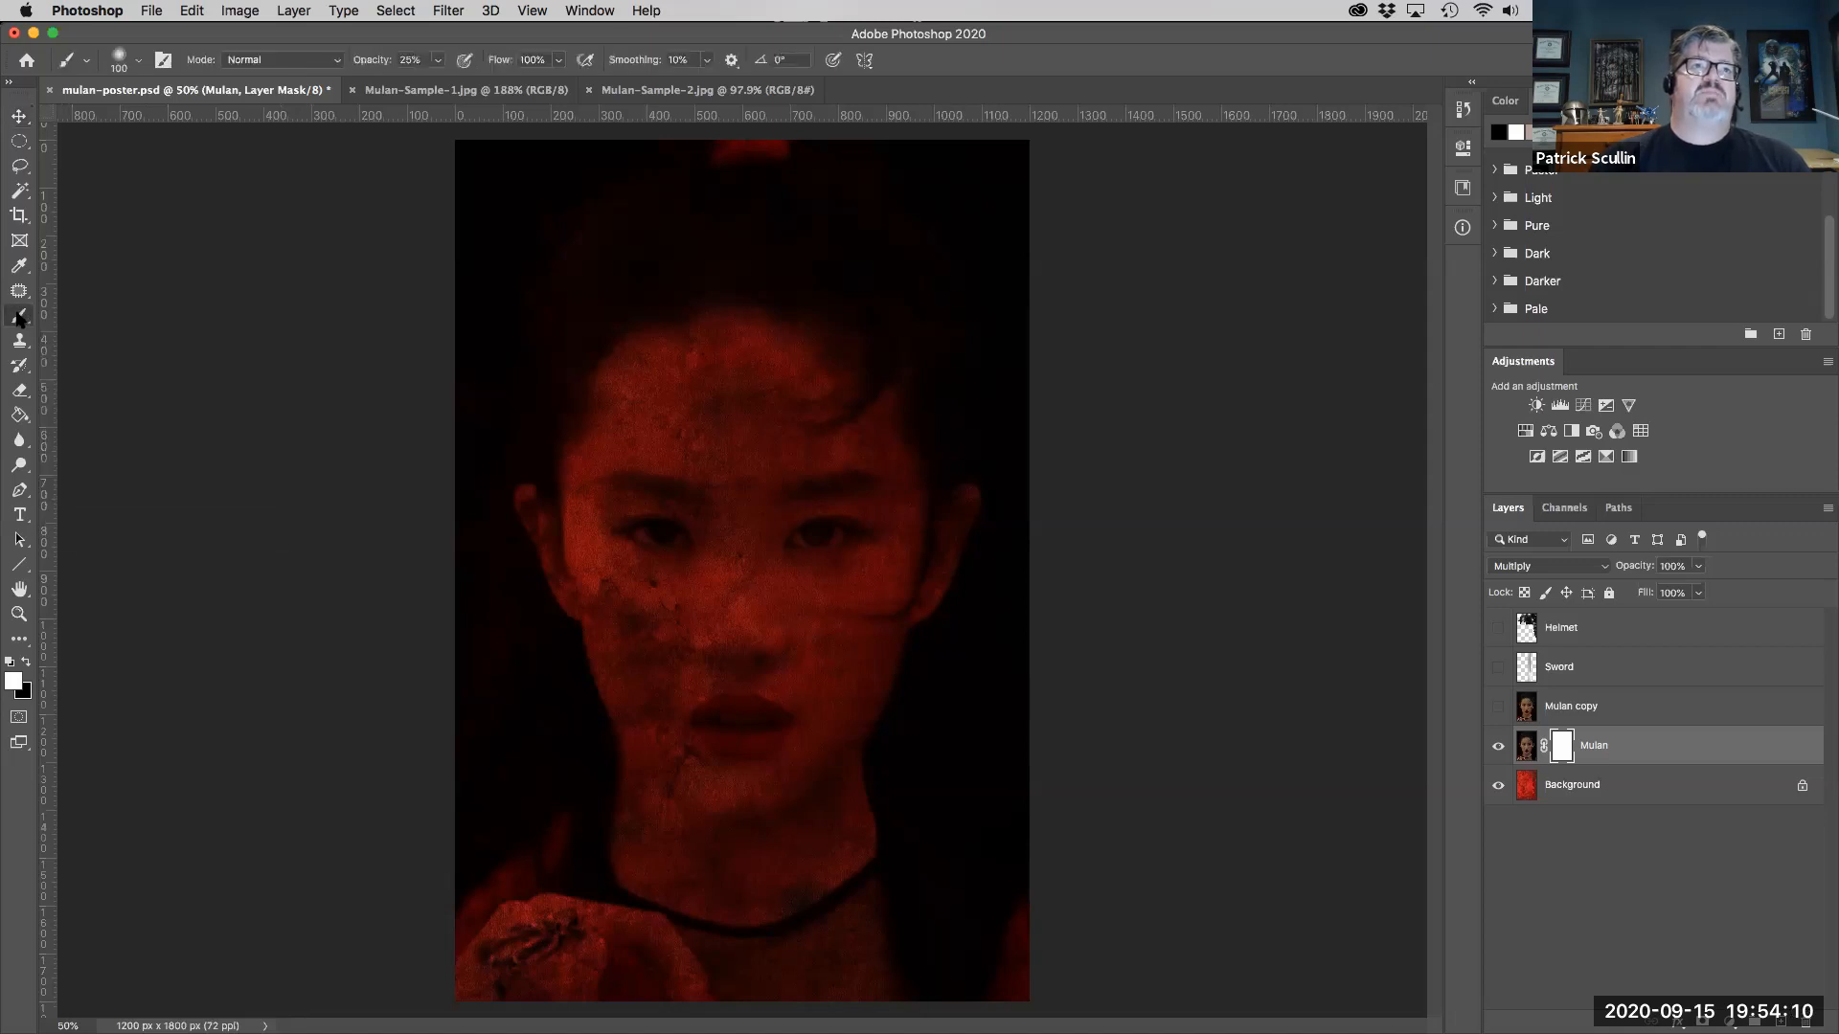
click(139, 63)
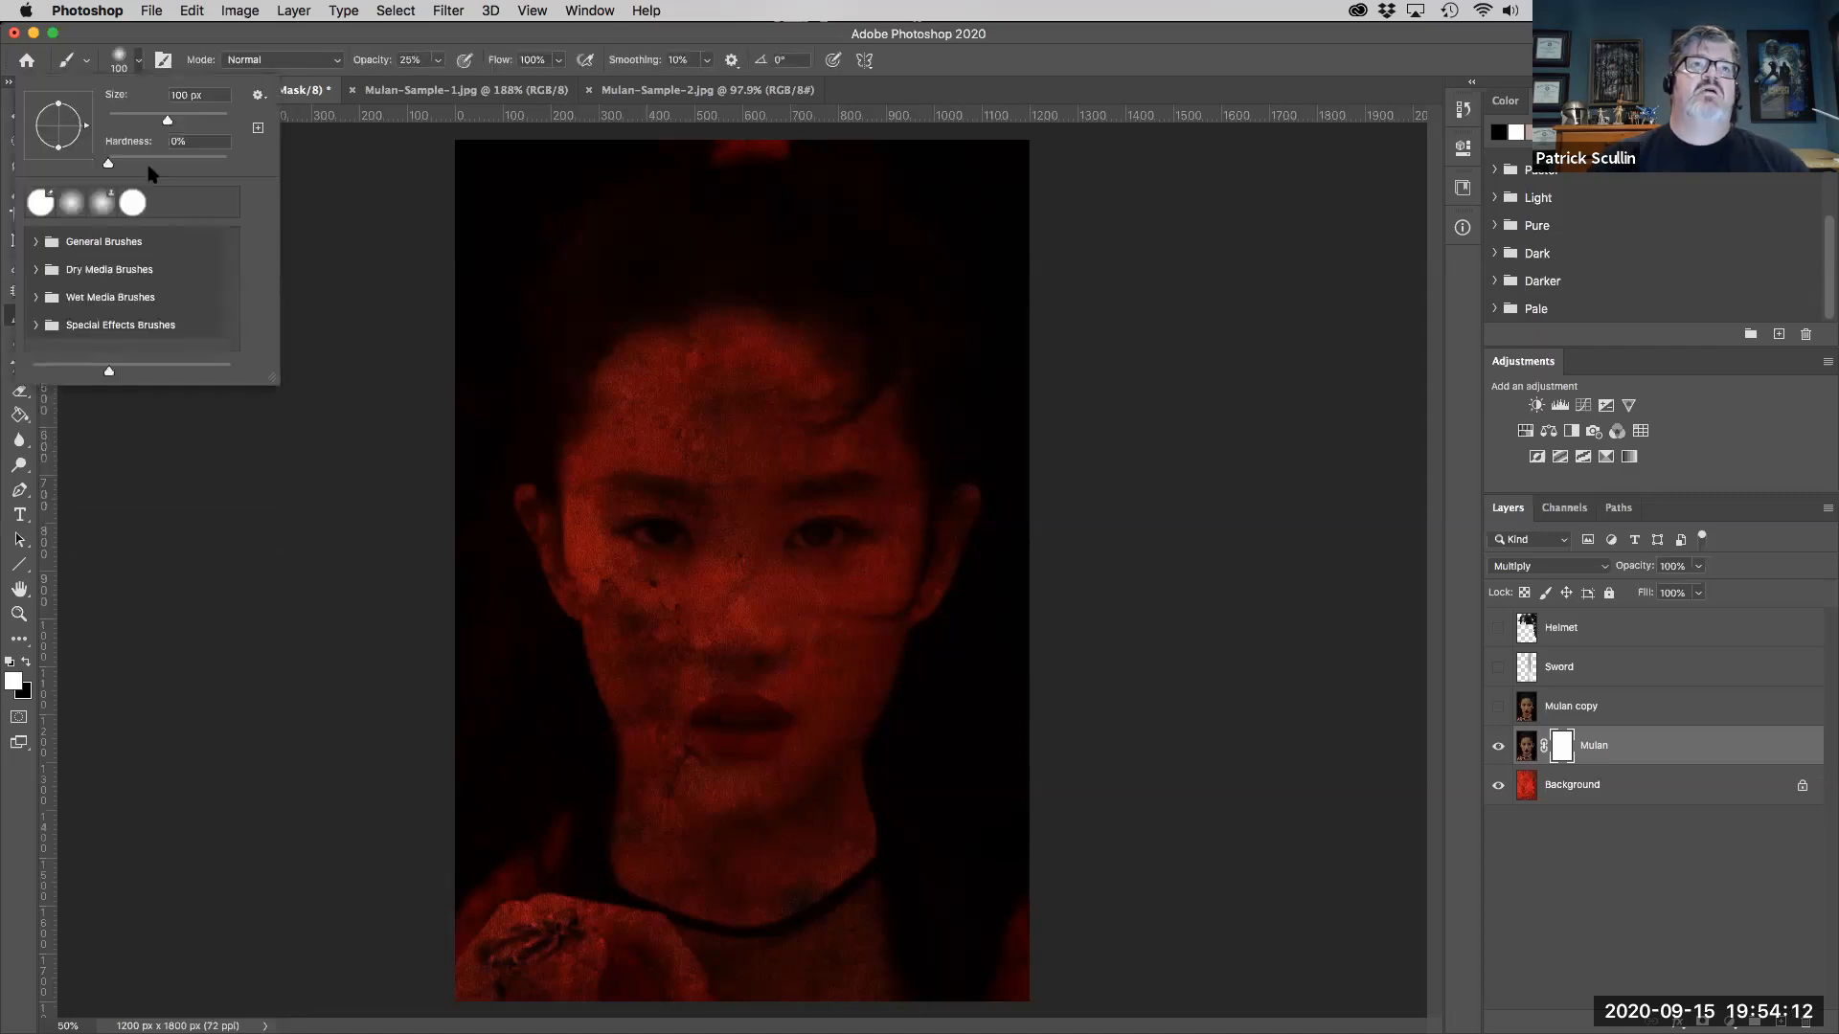
click(36, 271)
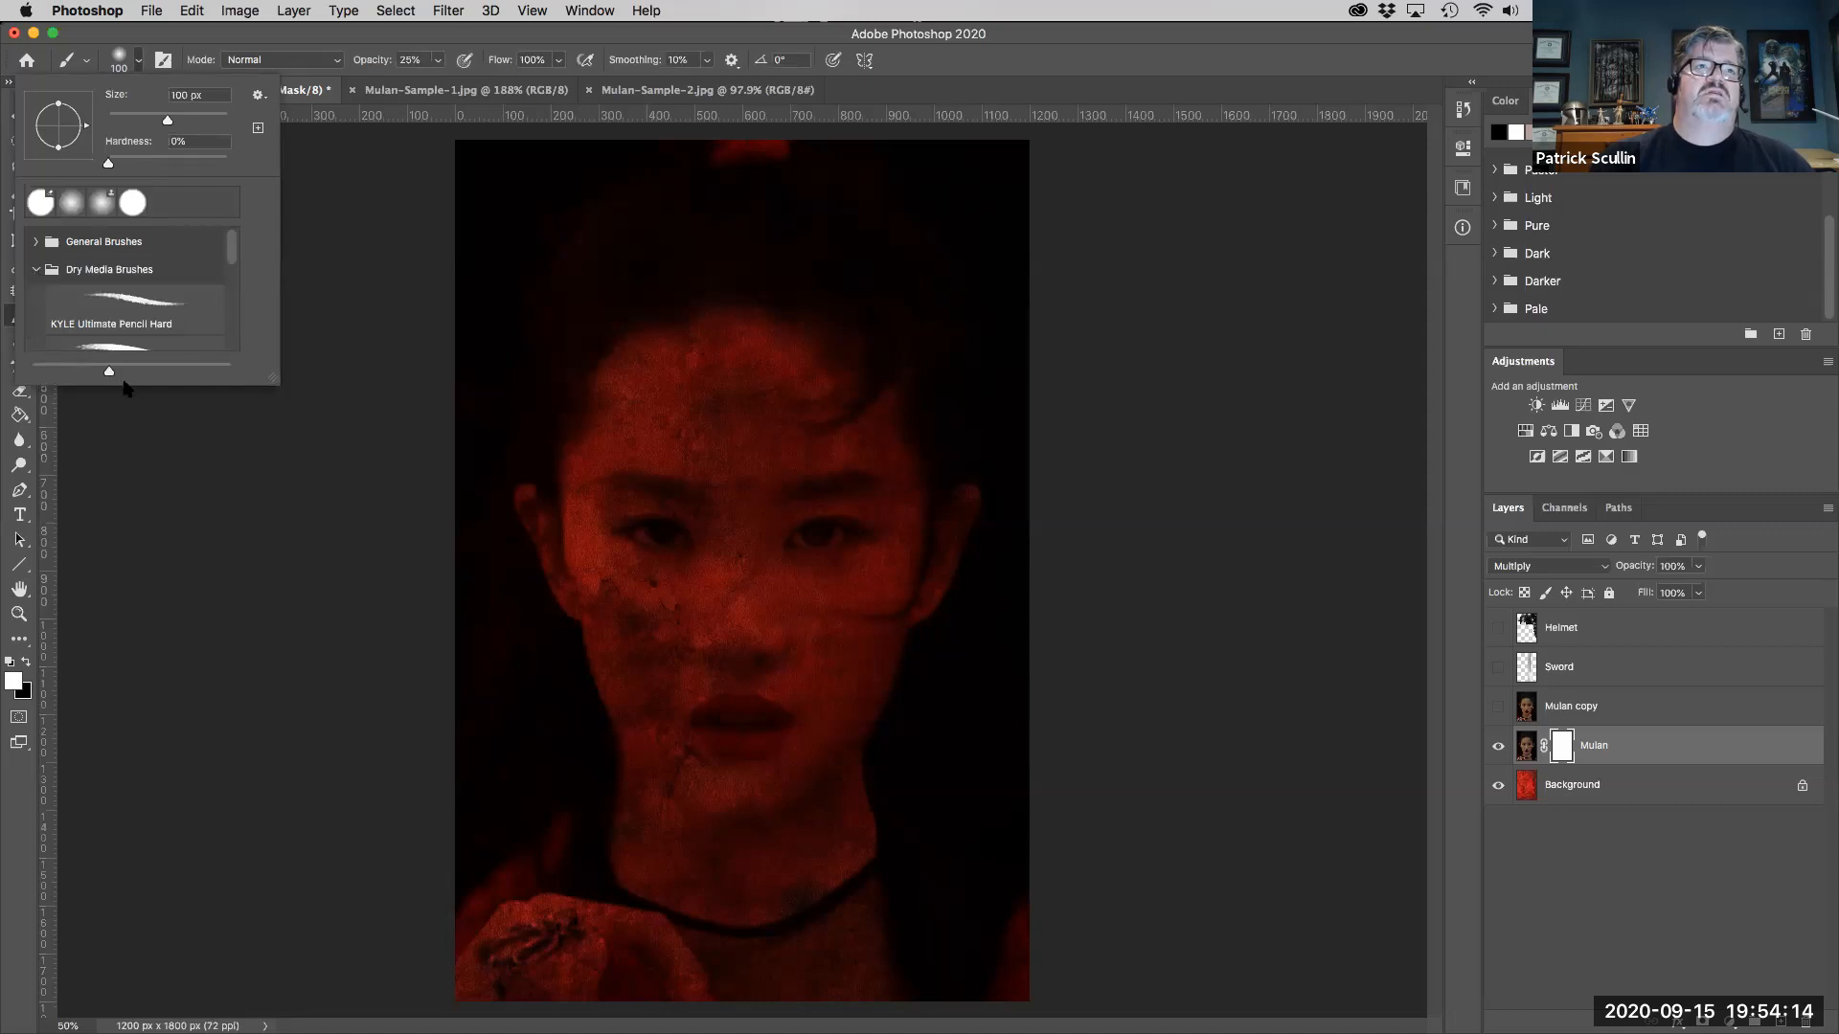
drag(275, 382, 272, 670)
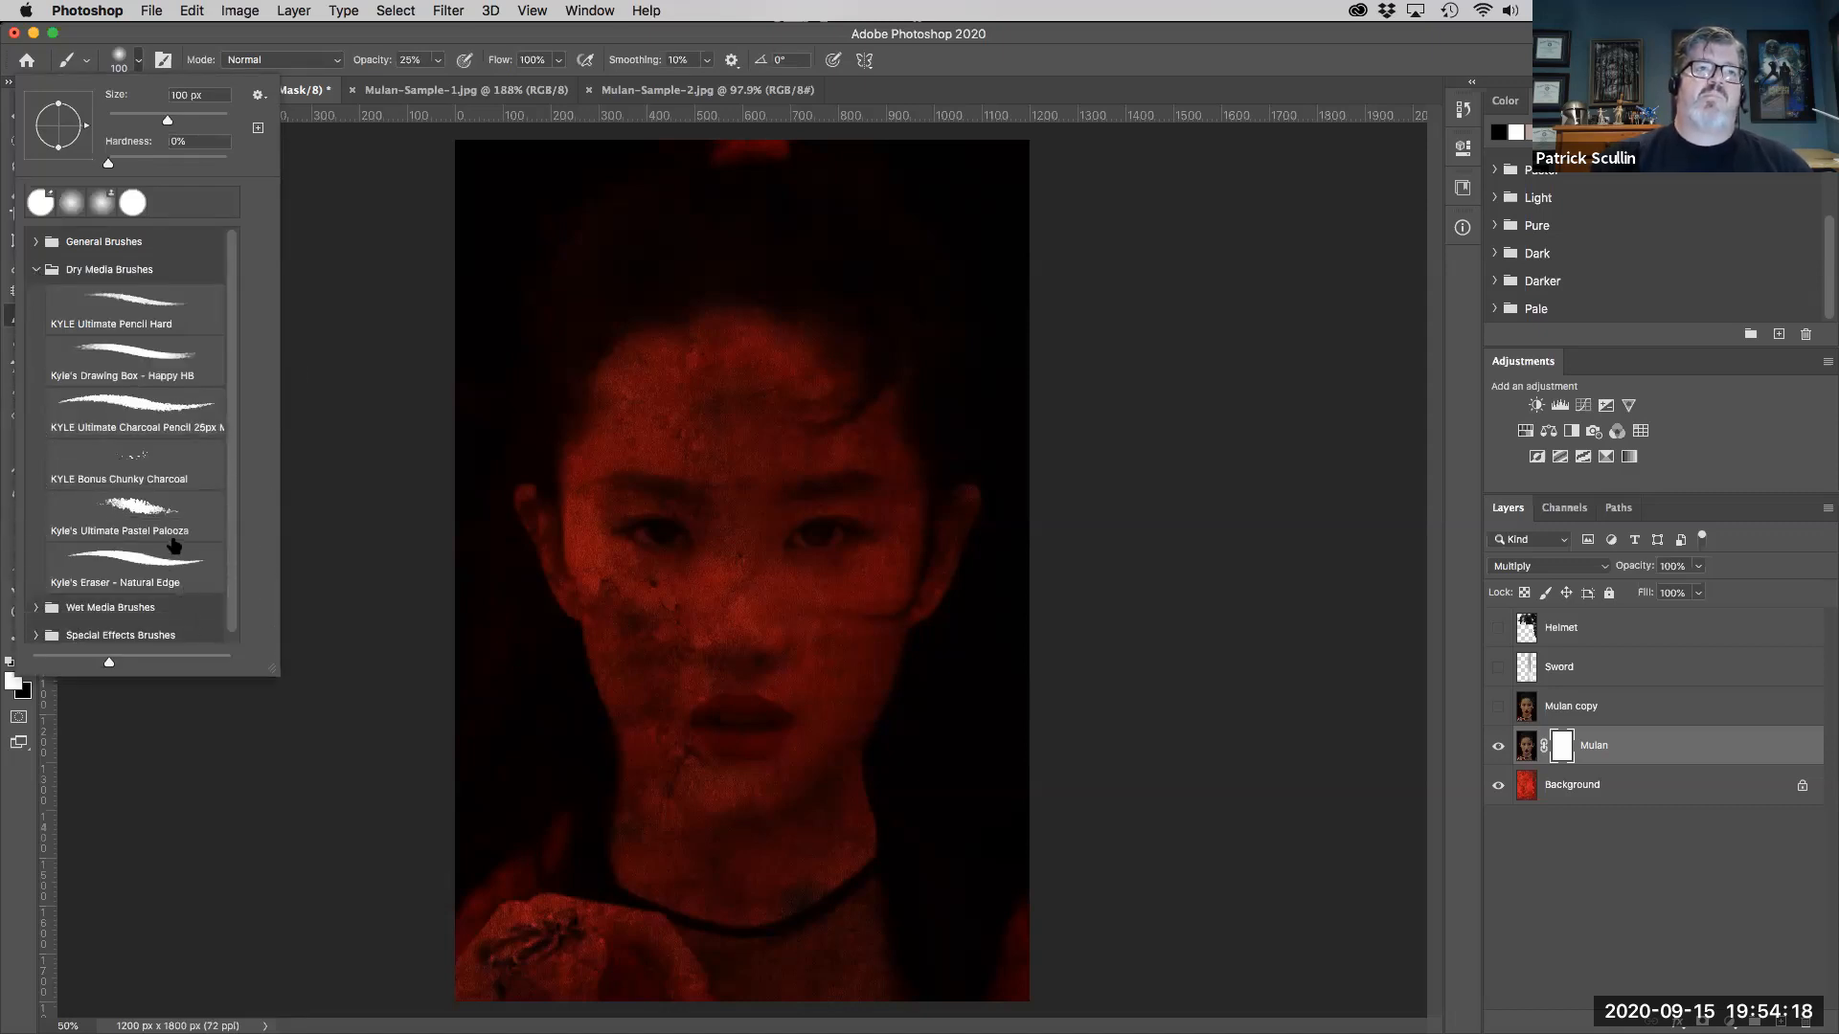
scroll(176, 550, down, 1)
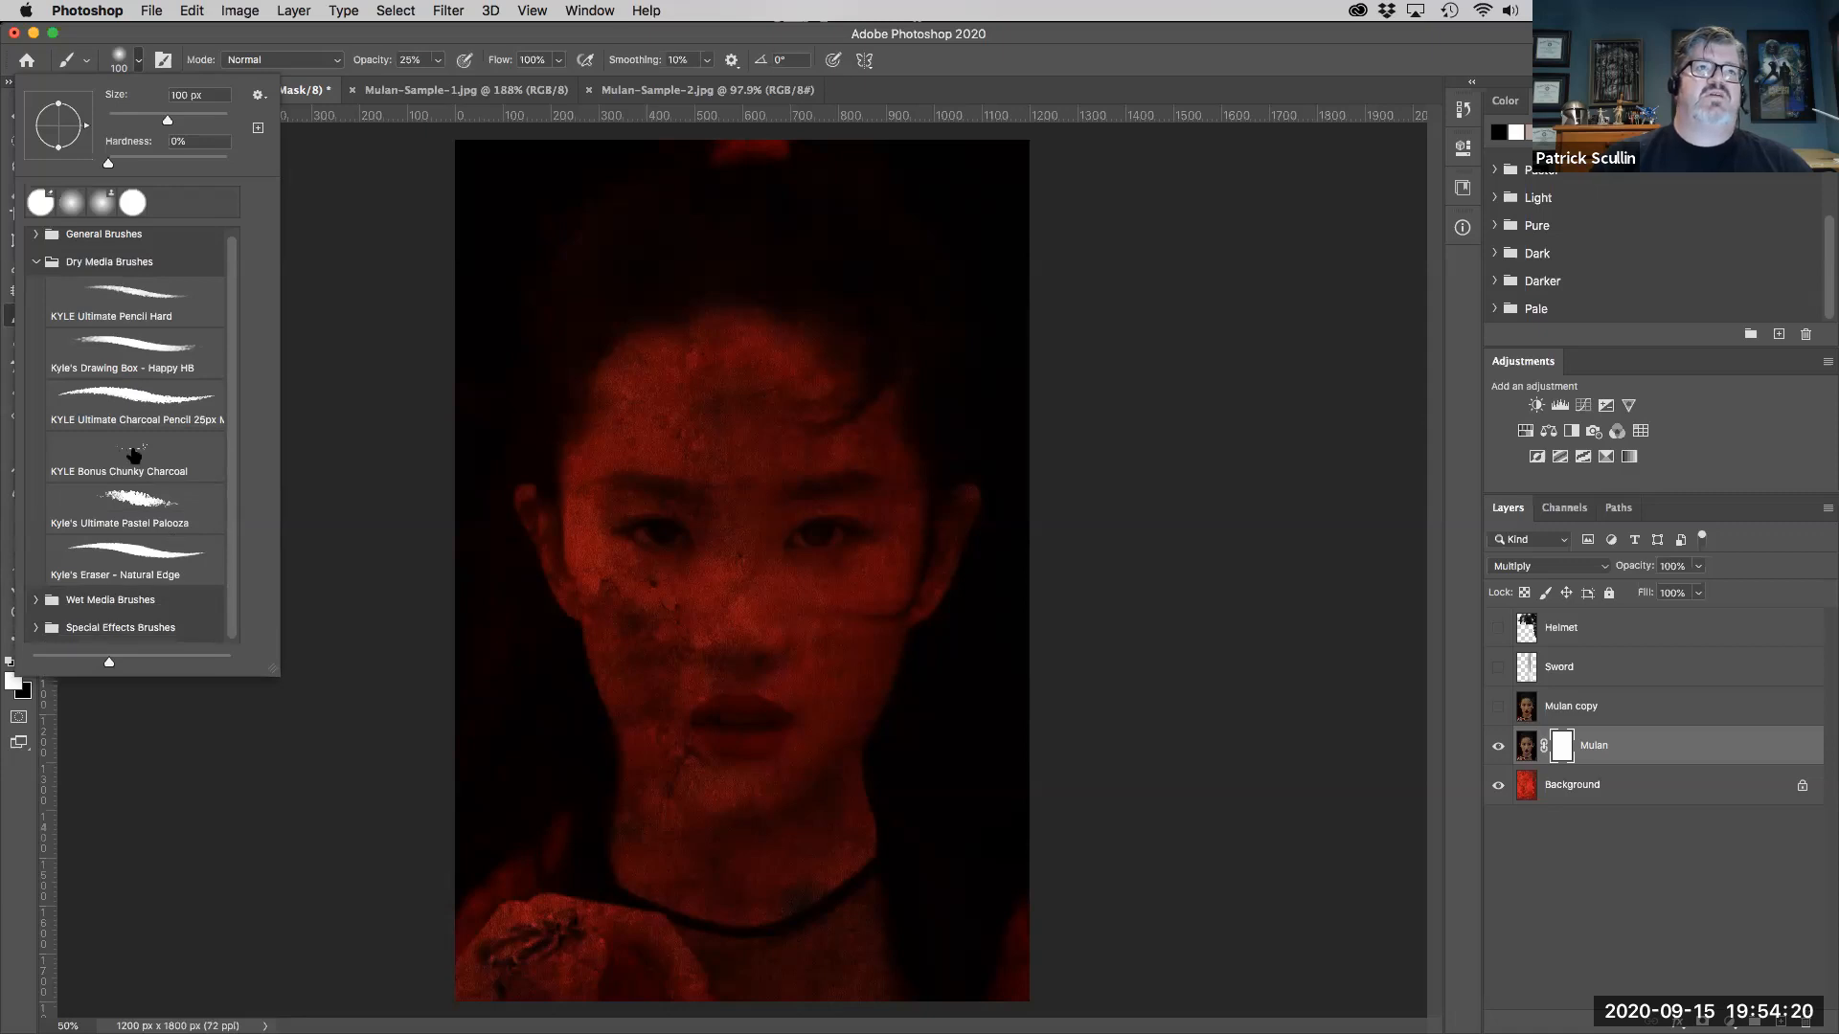
click(155, 508)
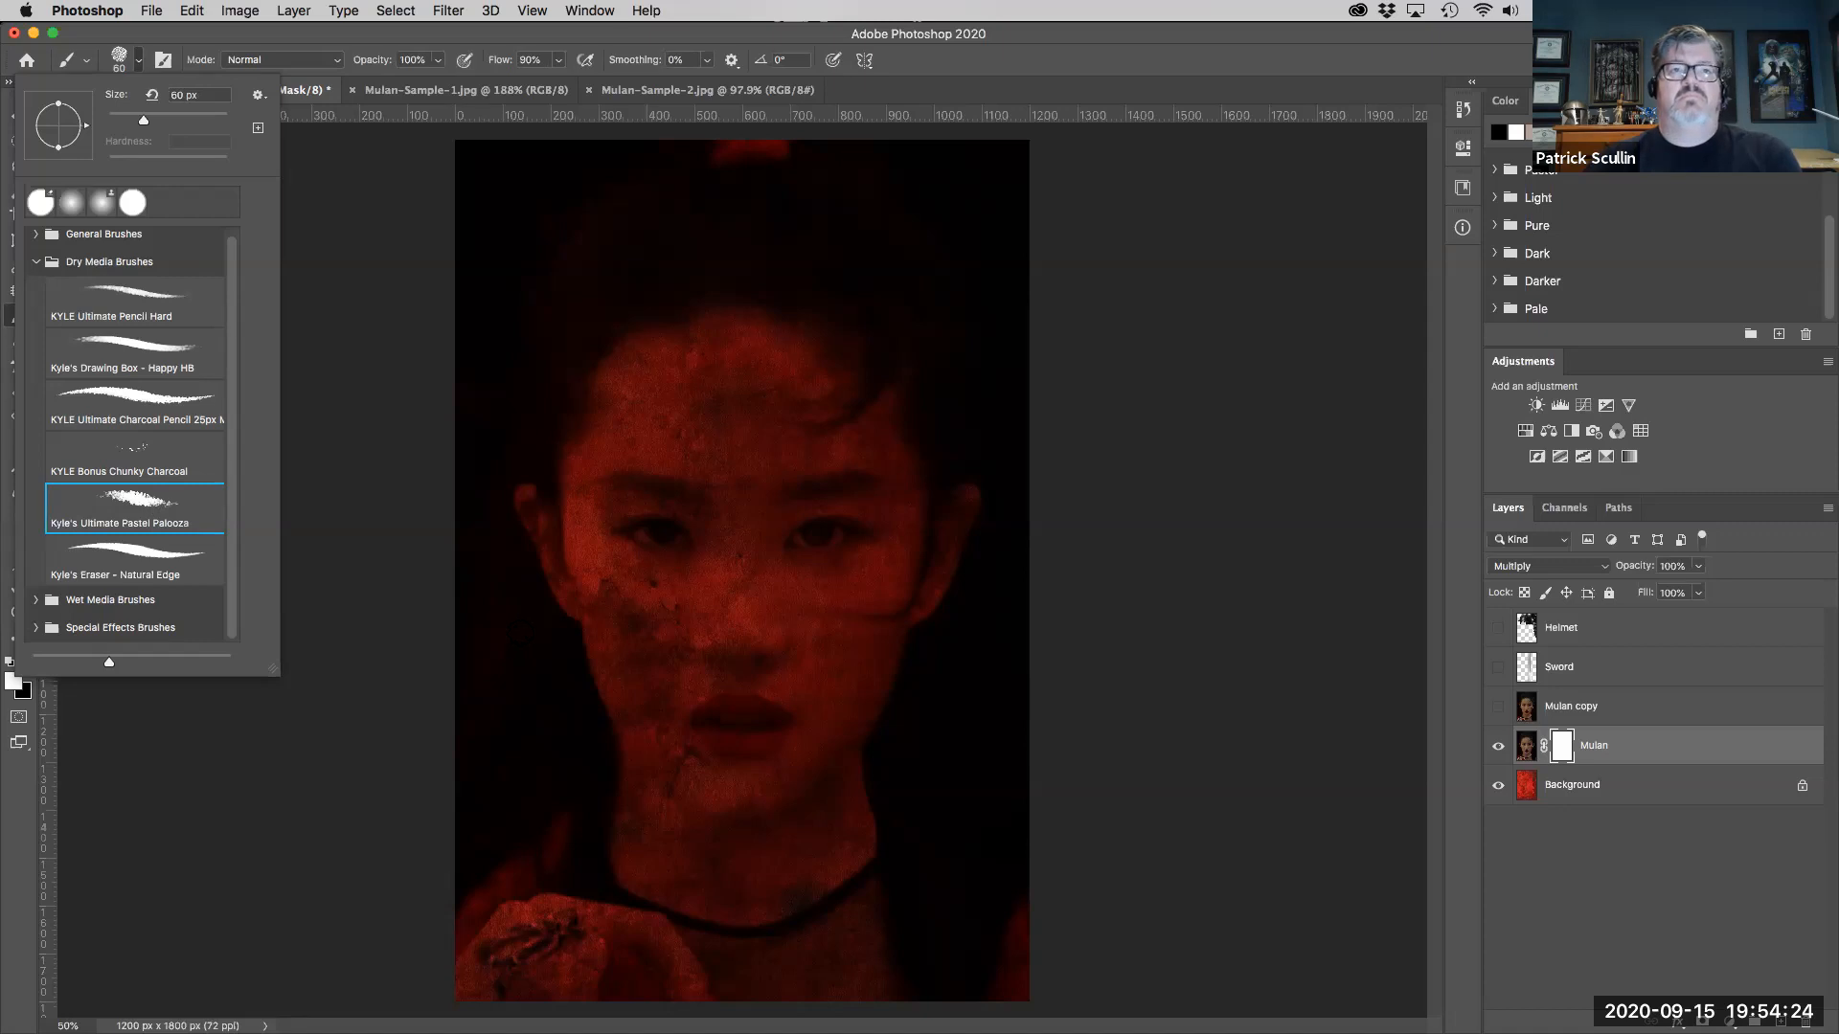
click(970, 89)
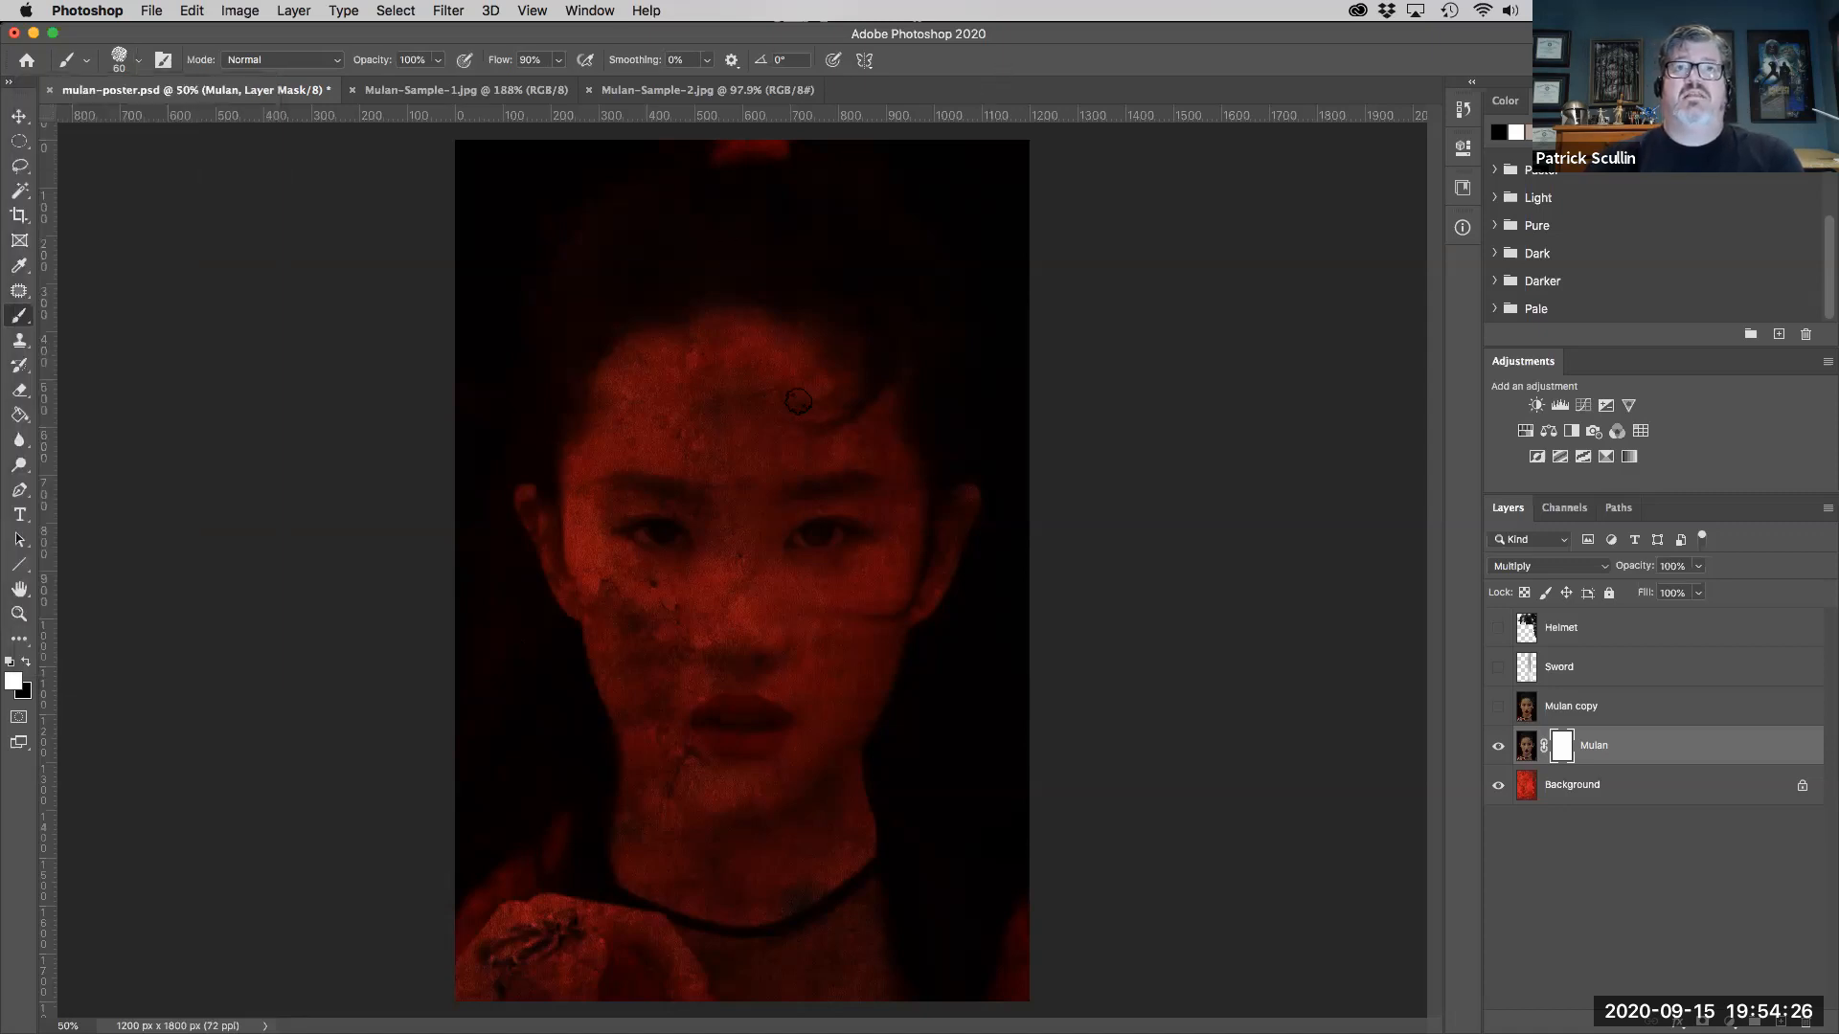
- Enlarge the pastel brush to 200 px
key(bracketright)
key(bracketright)
key(bracketright)
key(bracketright)
key(bracketright)
key(bracketright)
key(bracketright)
key(bracketright)
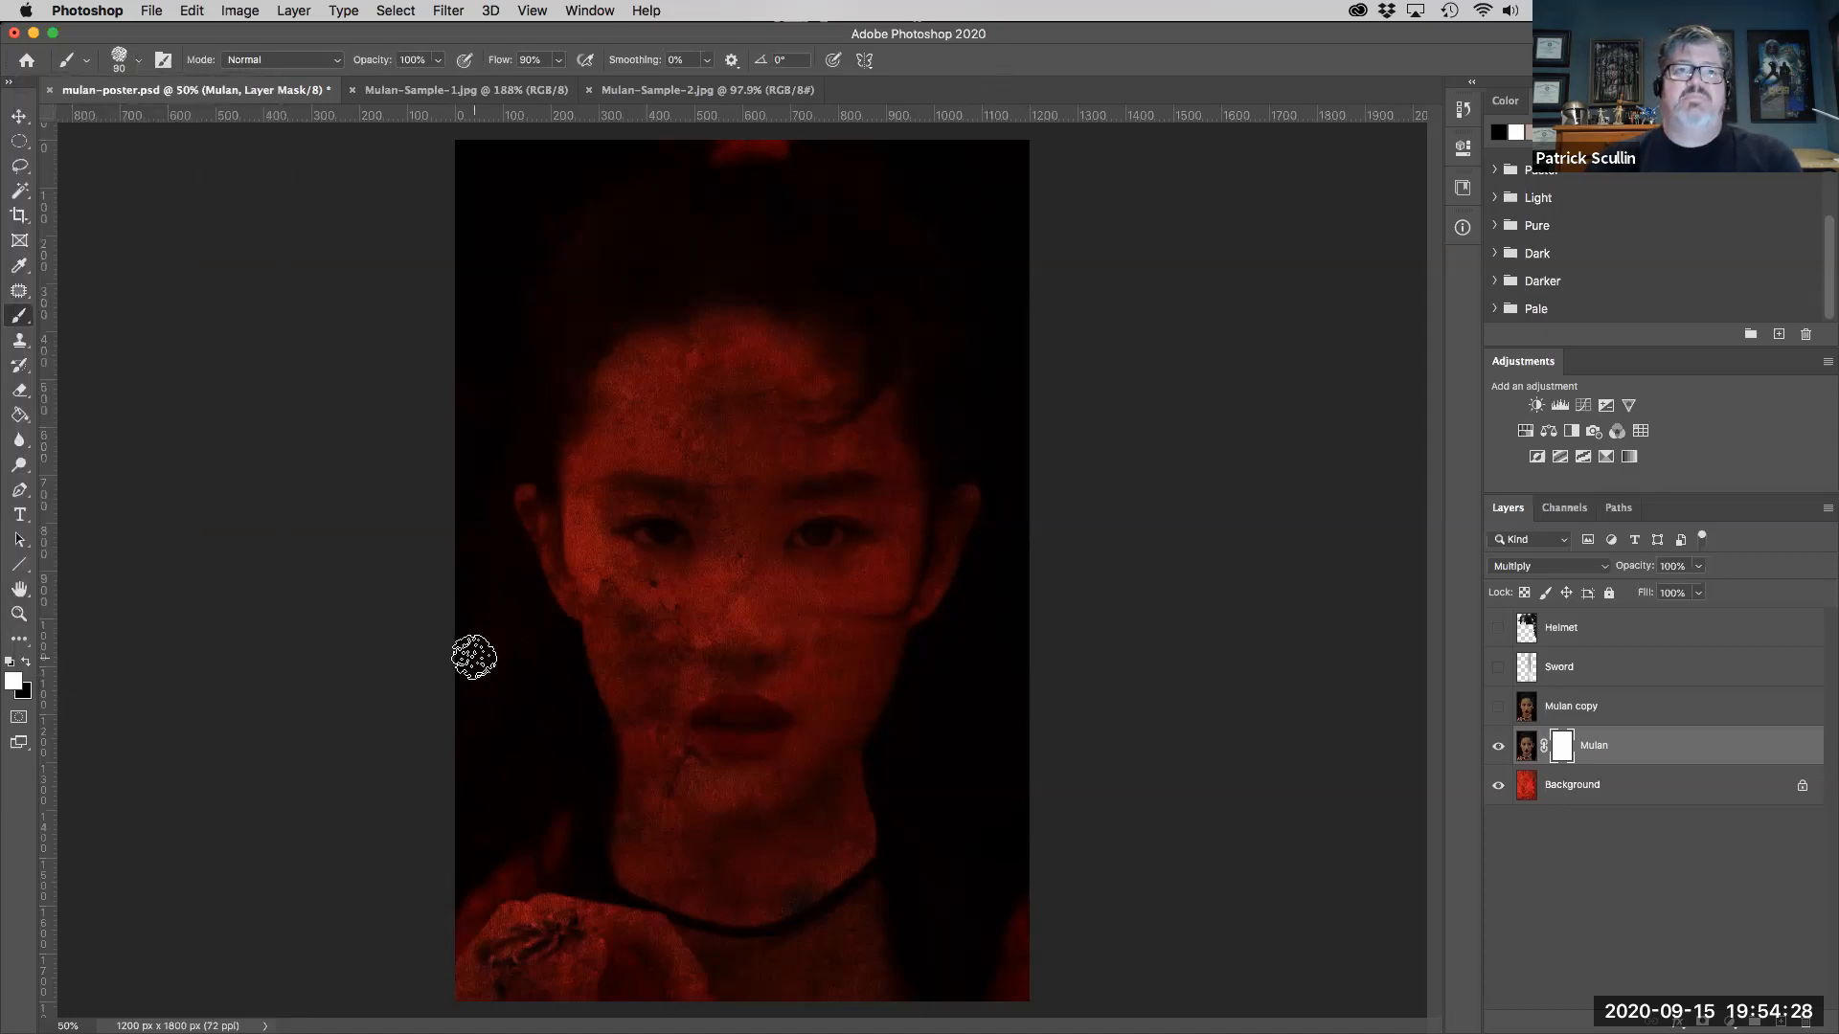
- Look through the Wet Media and Special Effects brush presets without changing the chosen brush
click(134, 63)
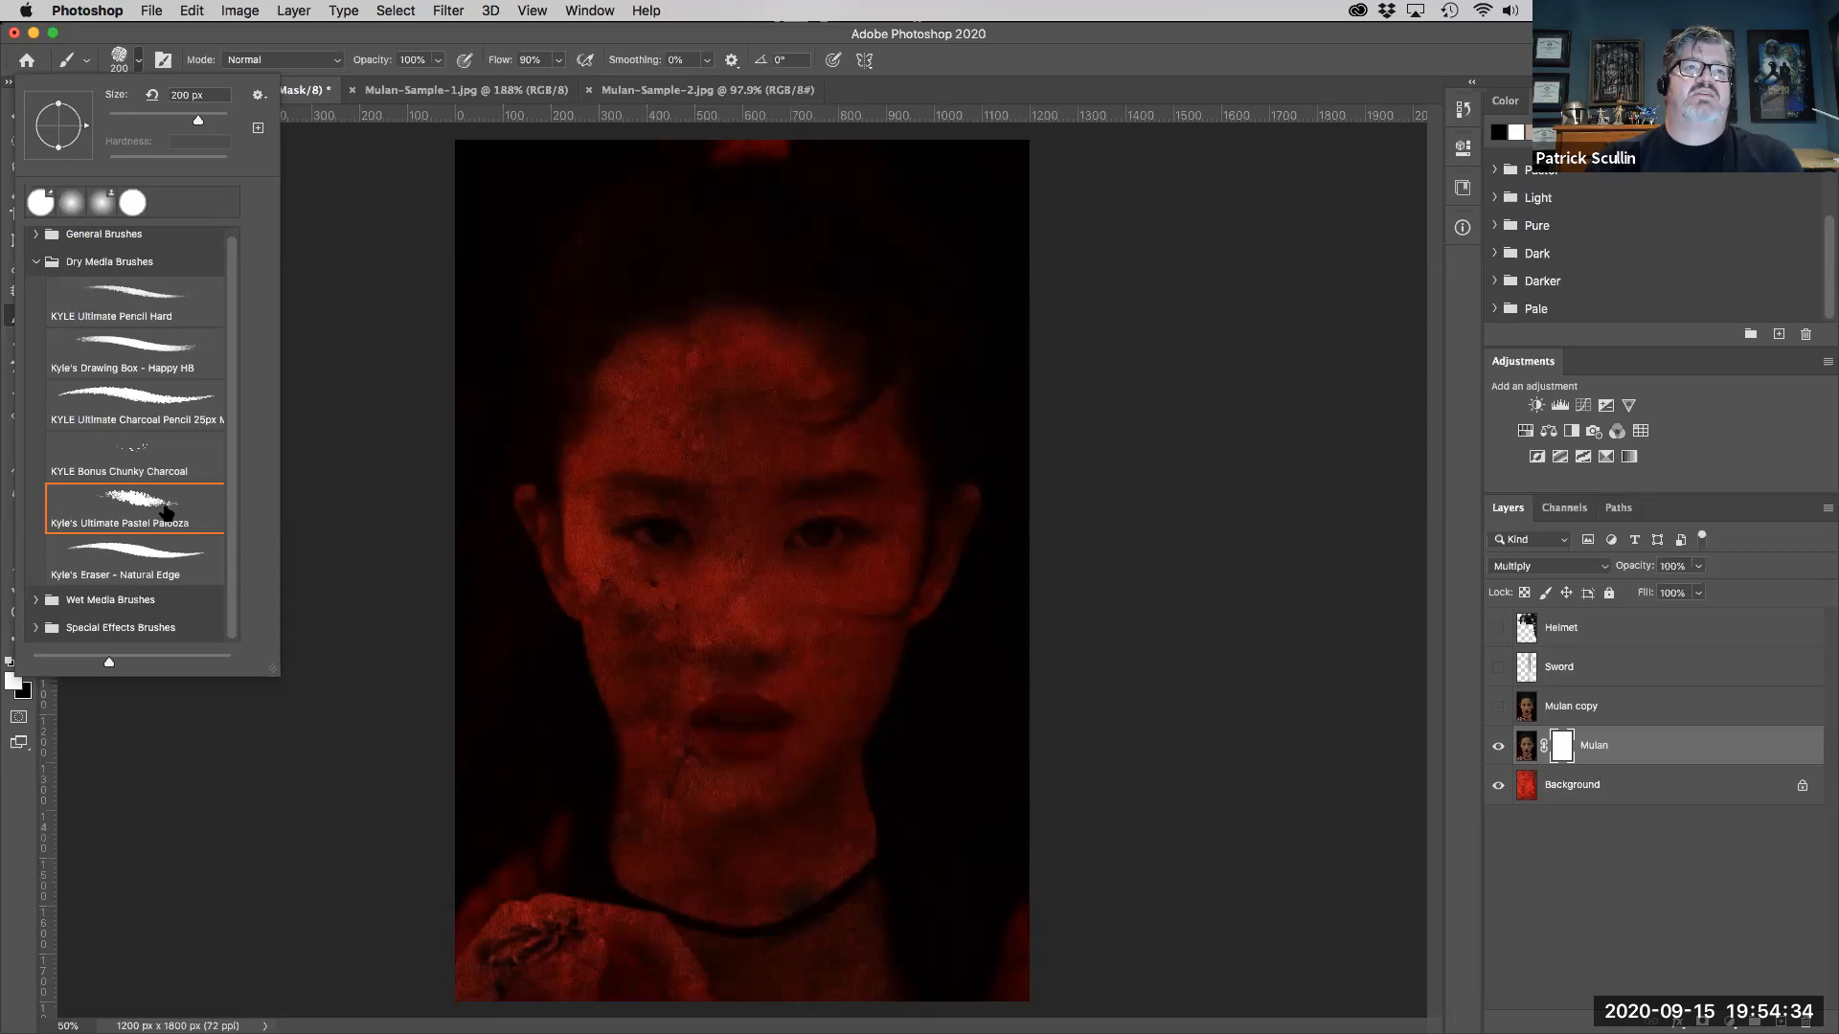
click(36, 599)
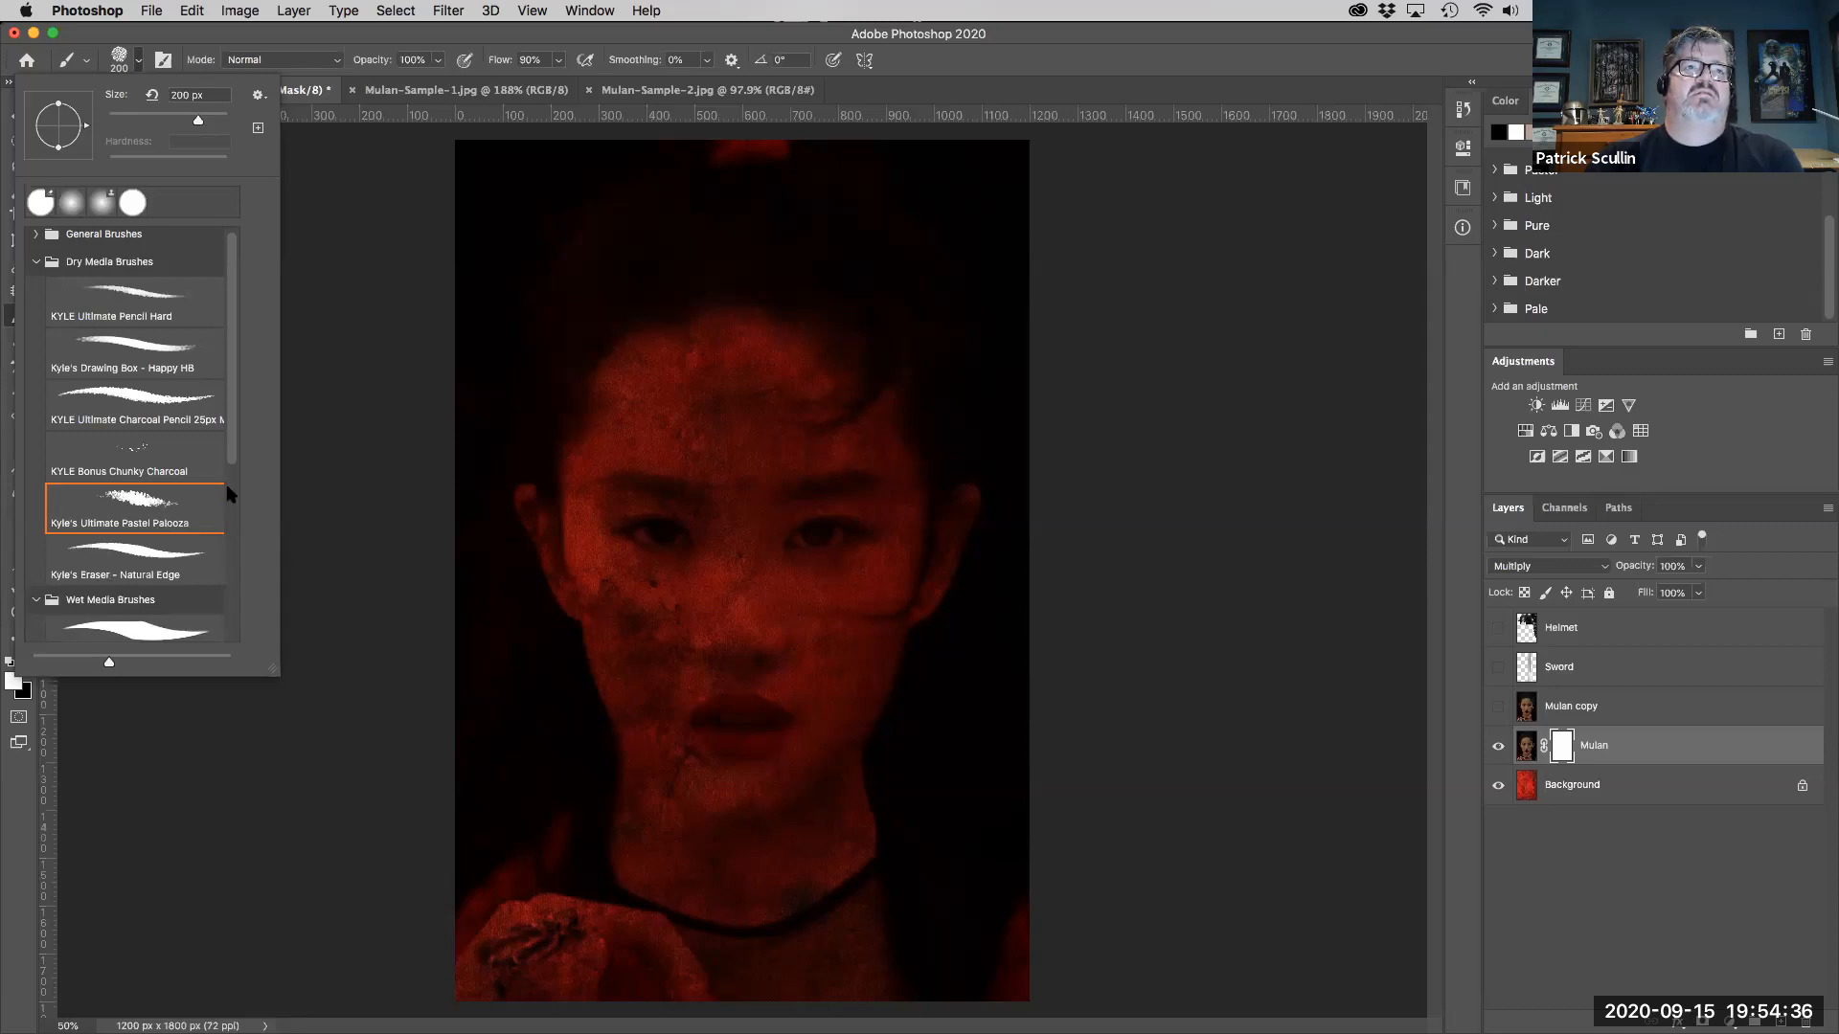
drag(234, 464, 239, 624)
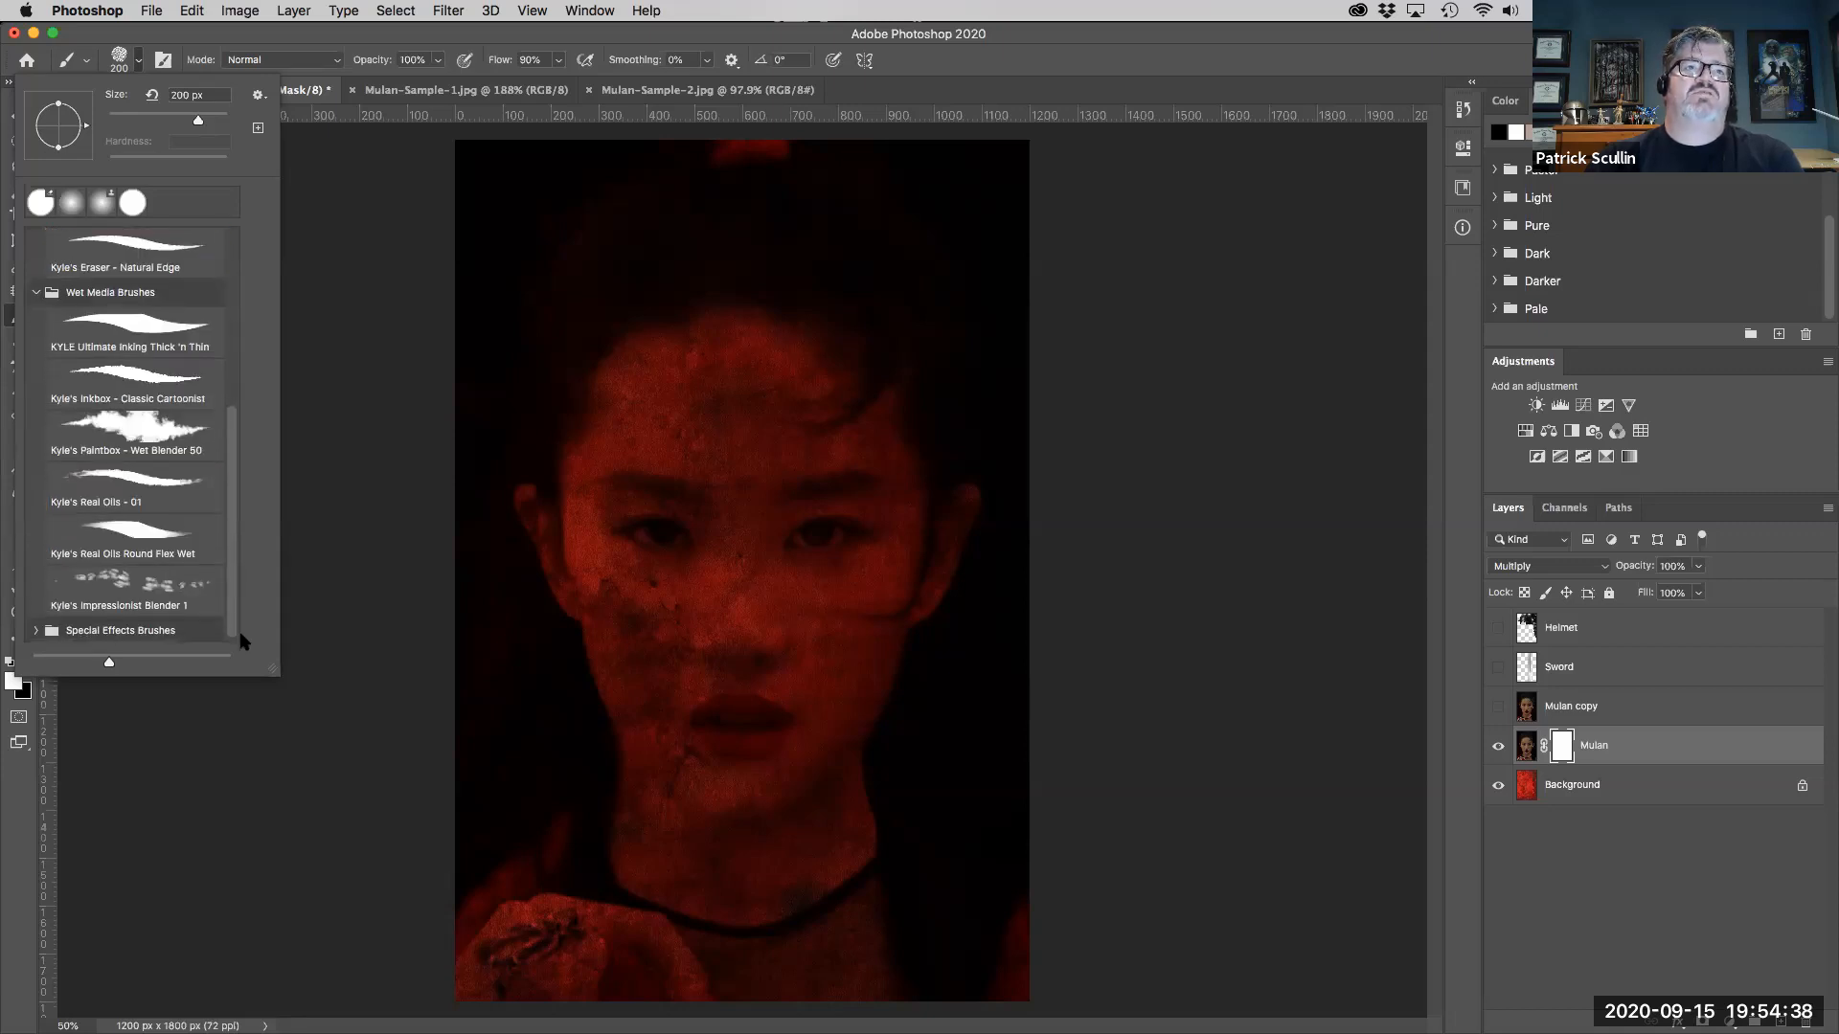
click(36, 627)
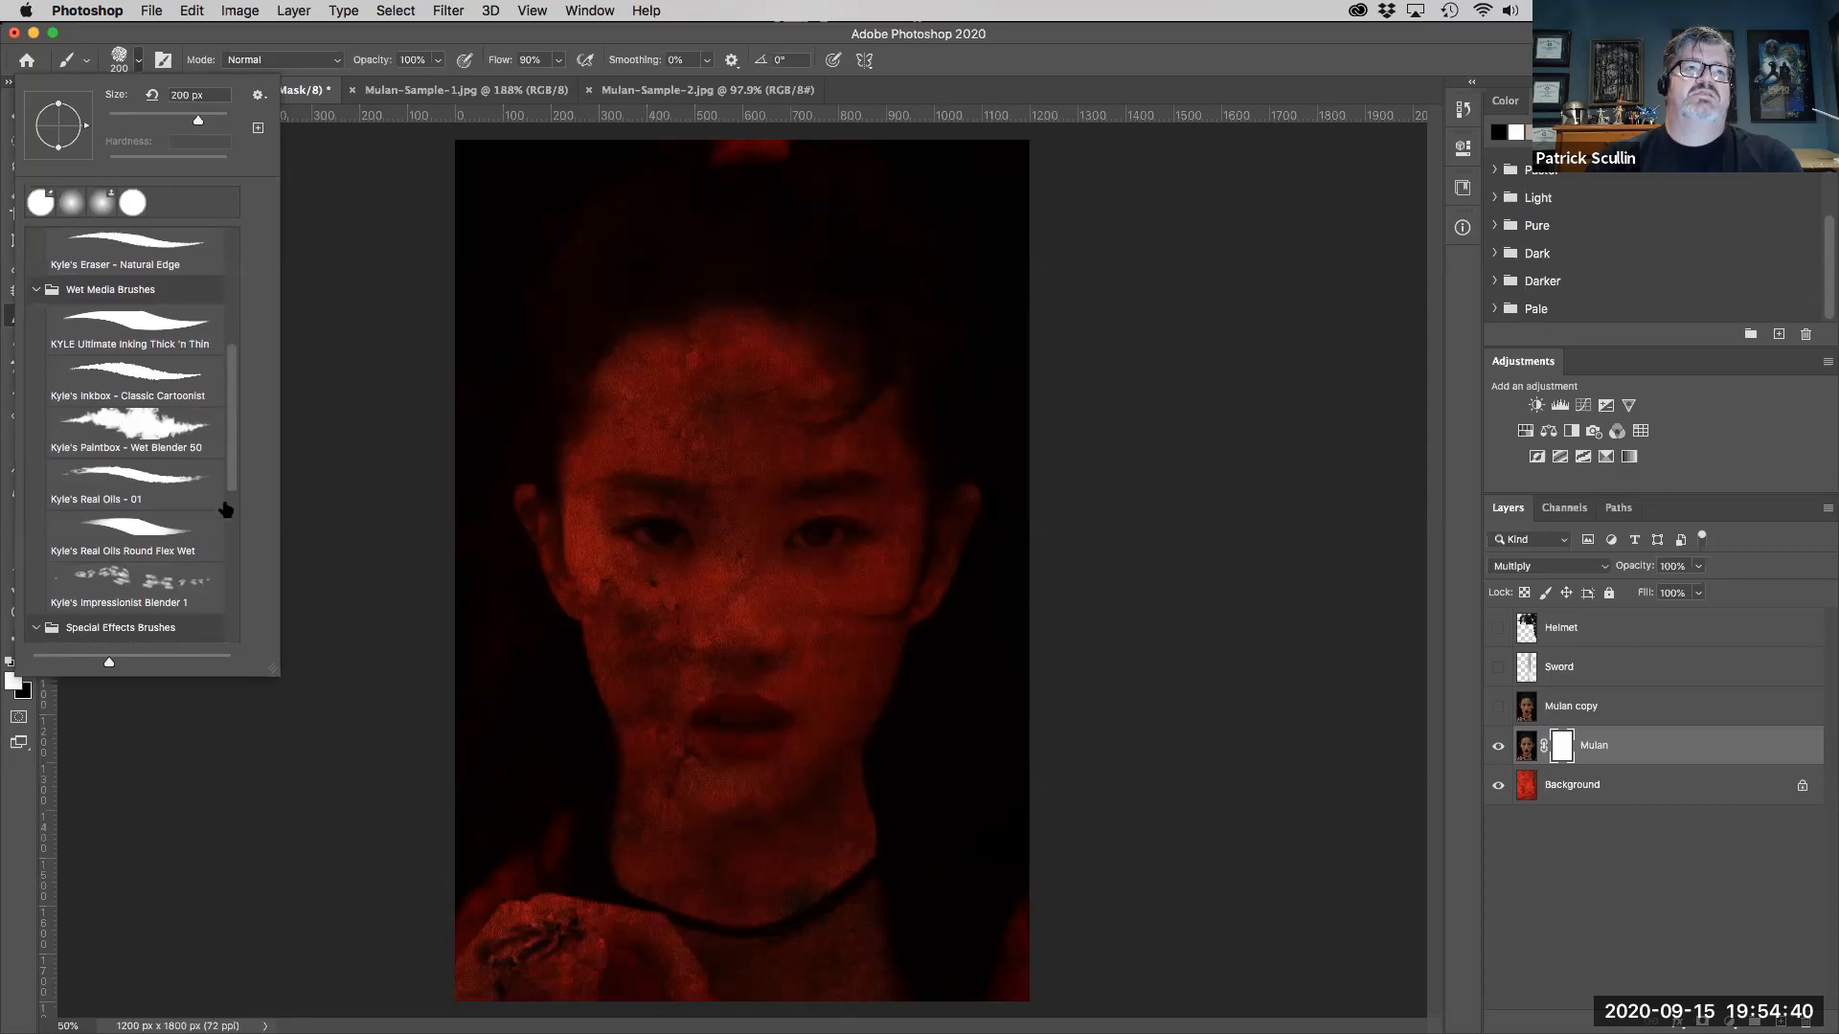
drag(234, 452, 223, 632)
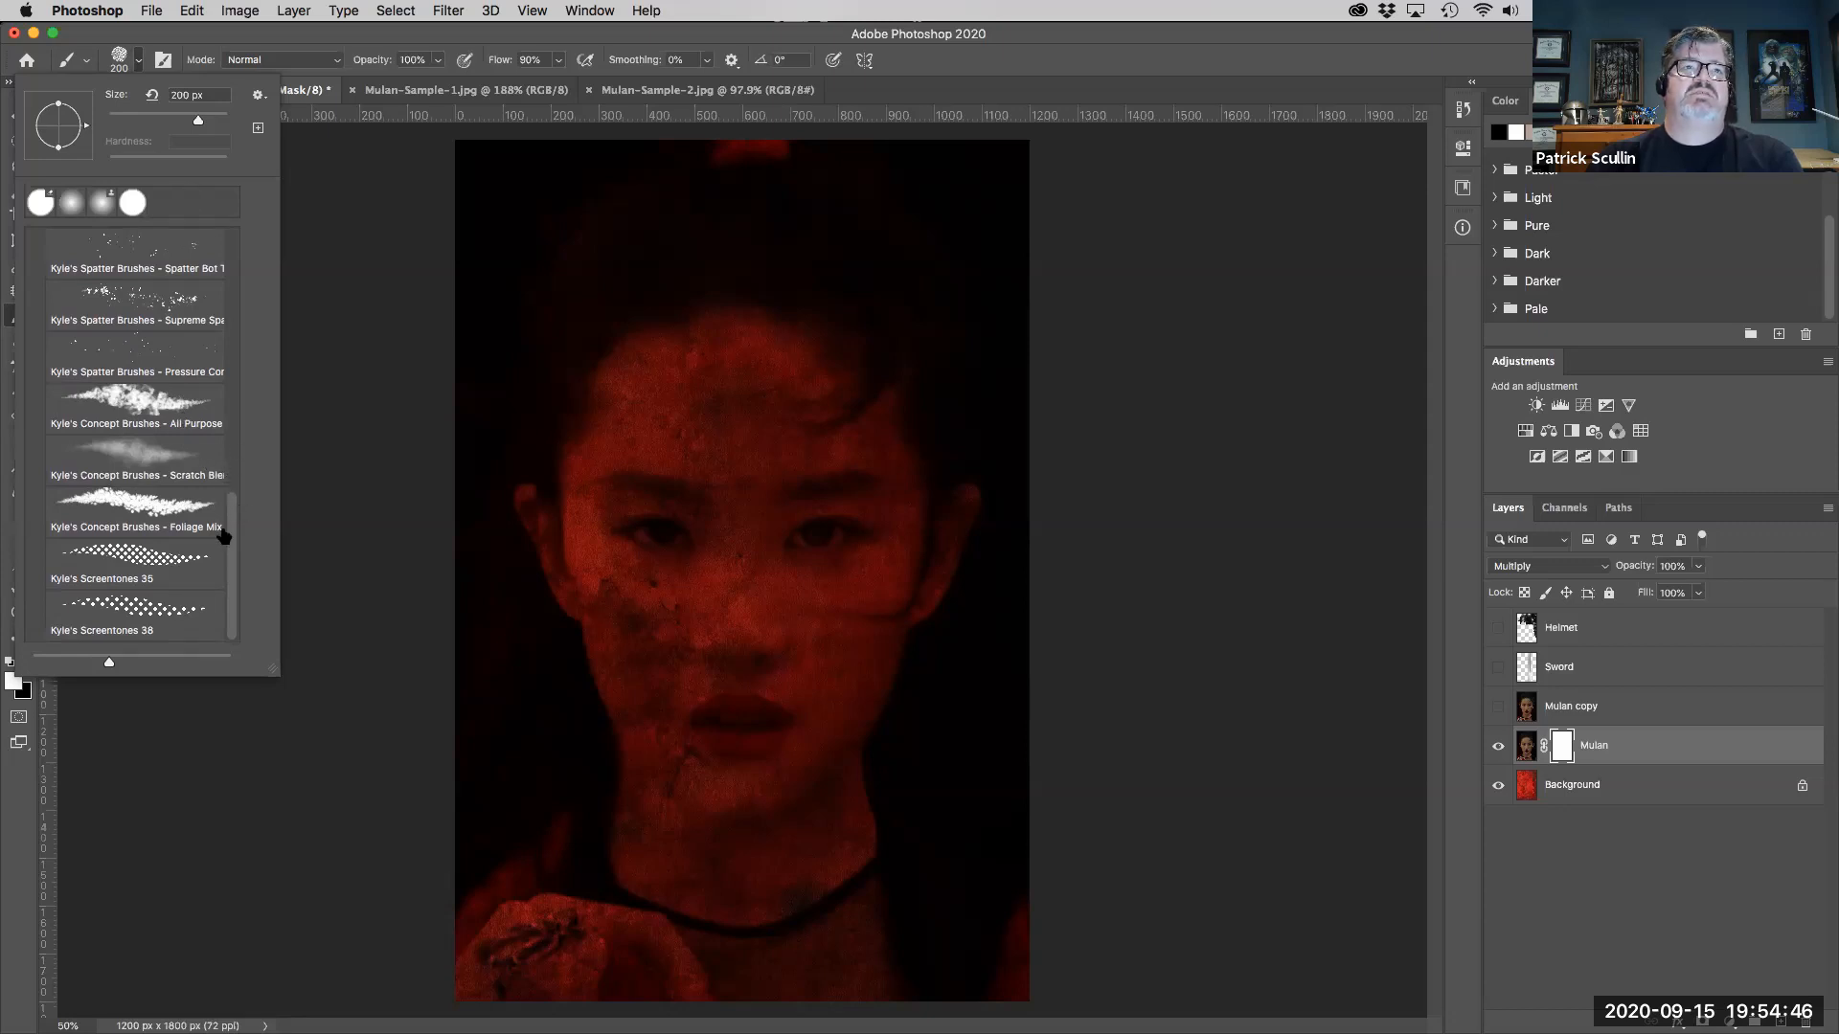
drag(234, 436, 228, 276)
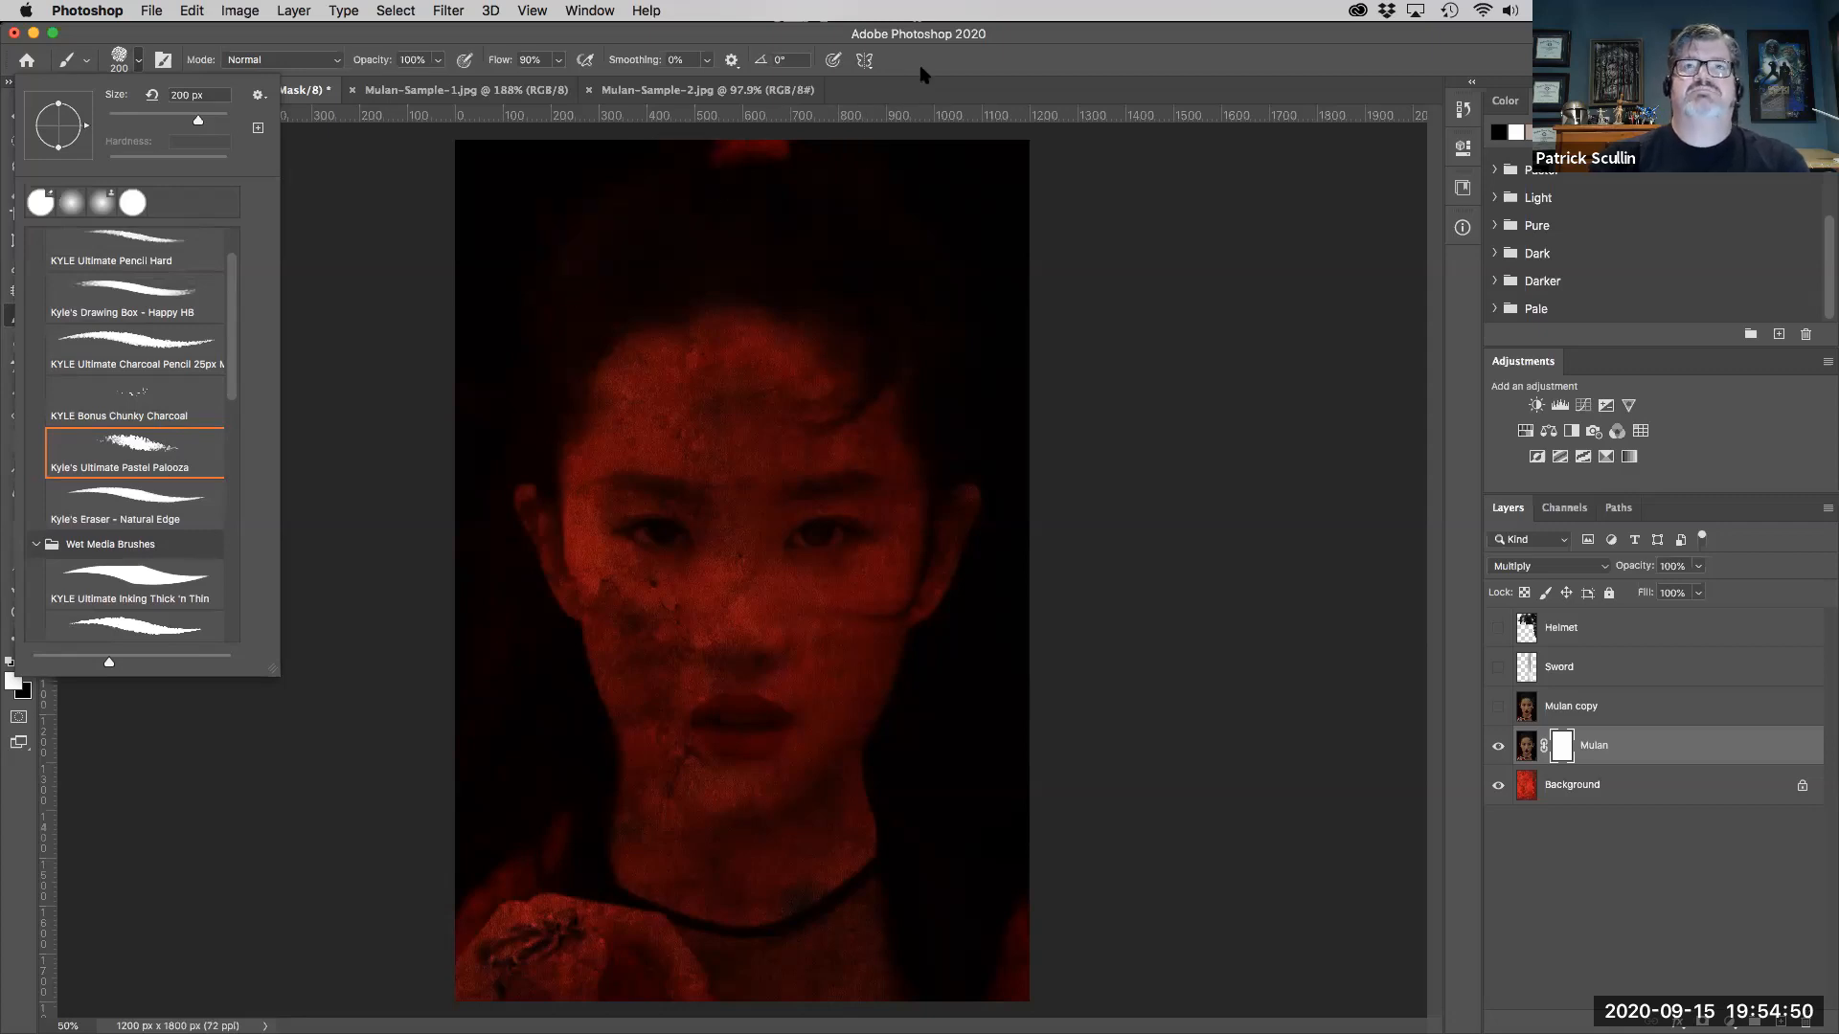
click(951, 66)
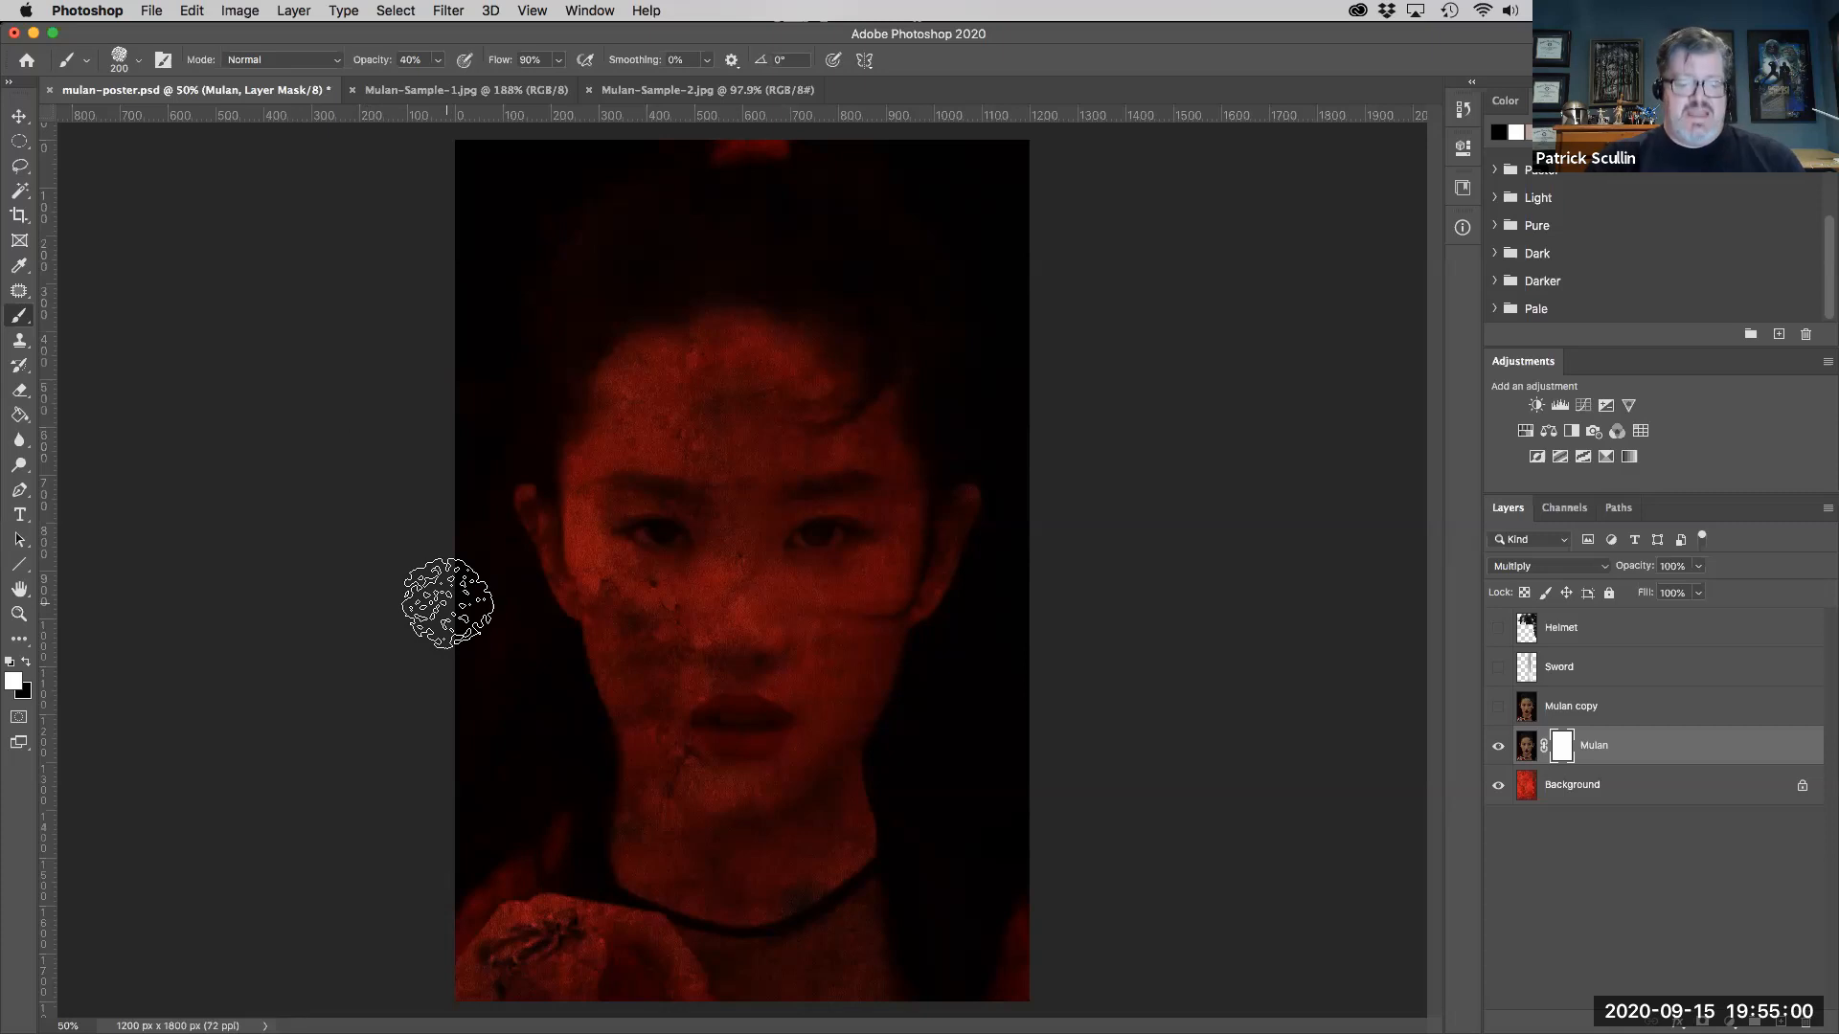
- Paint black at 40% opacity on the Mulan layer's mask along the poster's left edge beside the face
key(x)
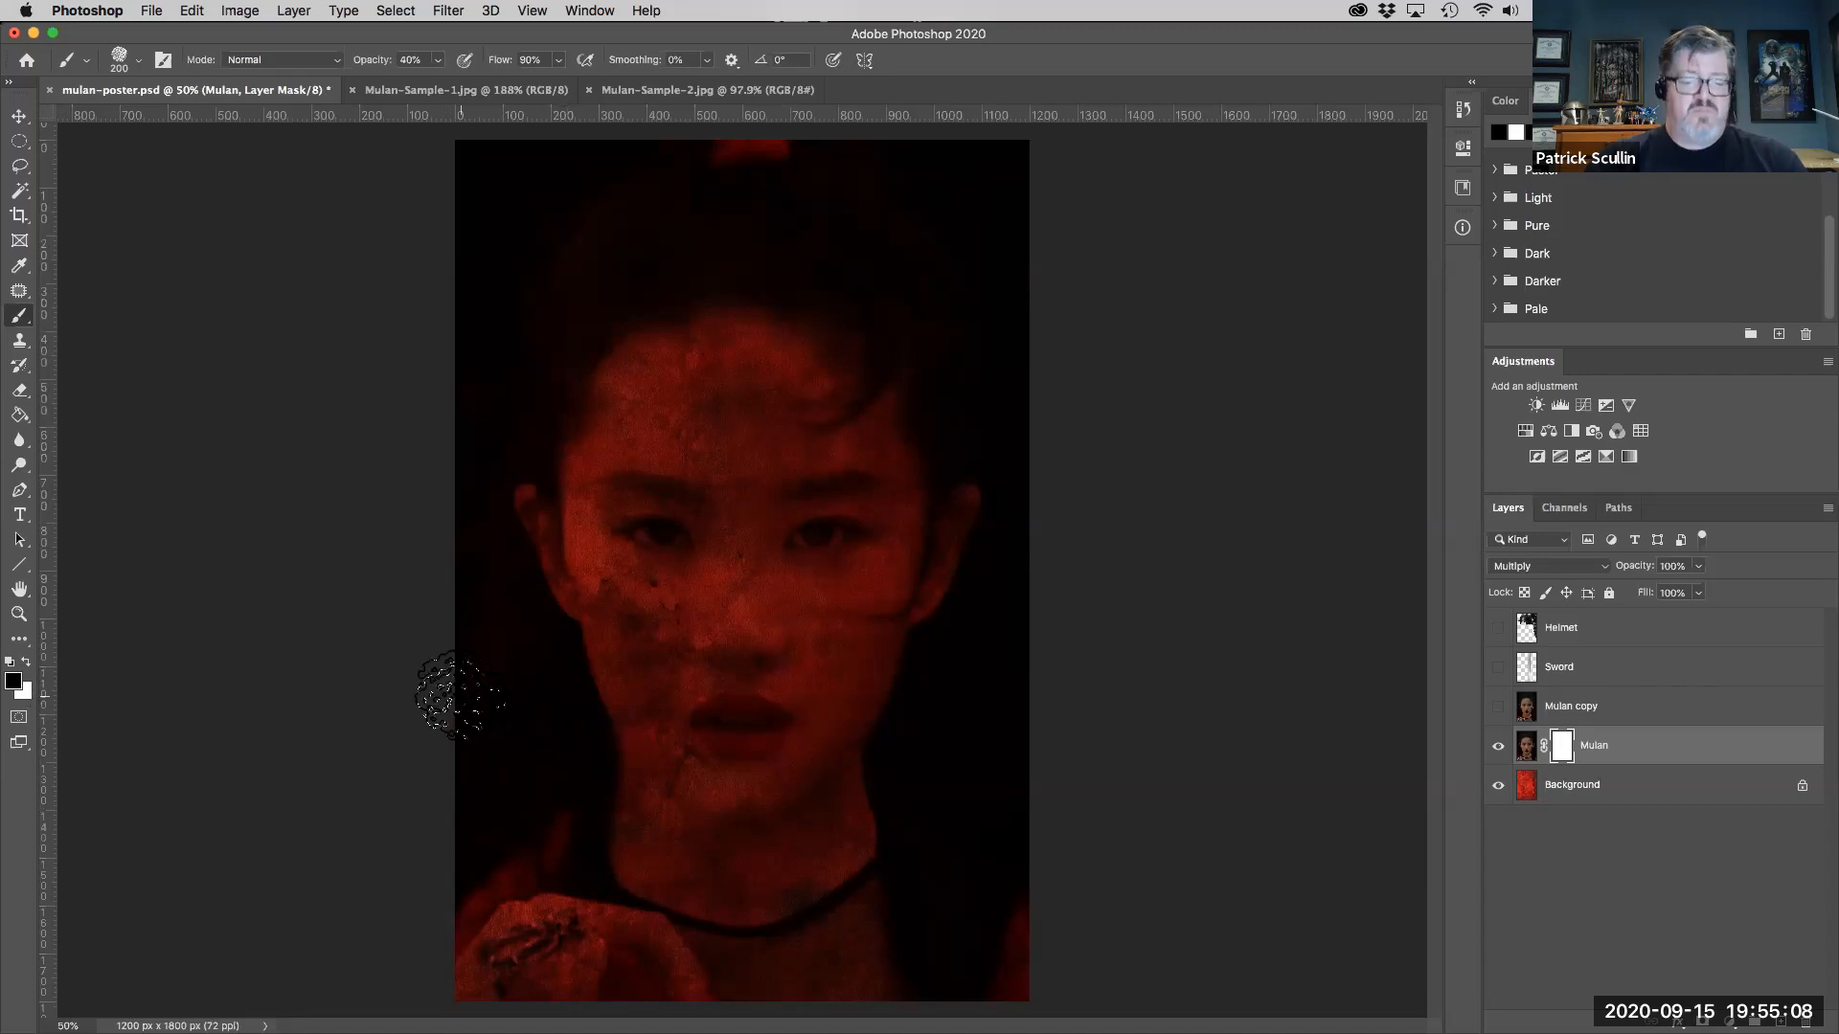
mouse_move(443, 575)
mouse_down()
mouse_move(506, 733)
mouse_move(480, 766)
mouse_move(465, 872)
mouse_move(532, 777)
mouse_move(537, 749)
mouse_move(451, 852)
mouse_move(329, 882)
mouse_up()
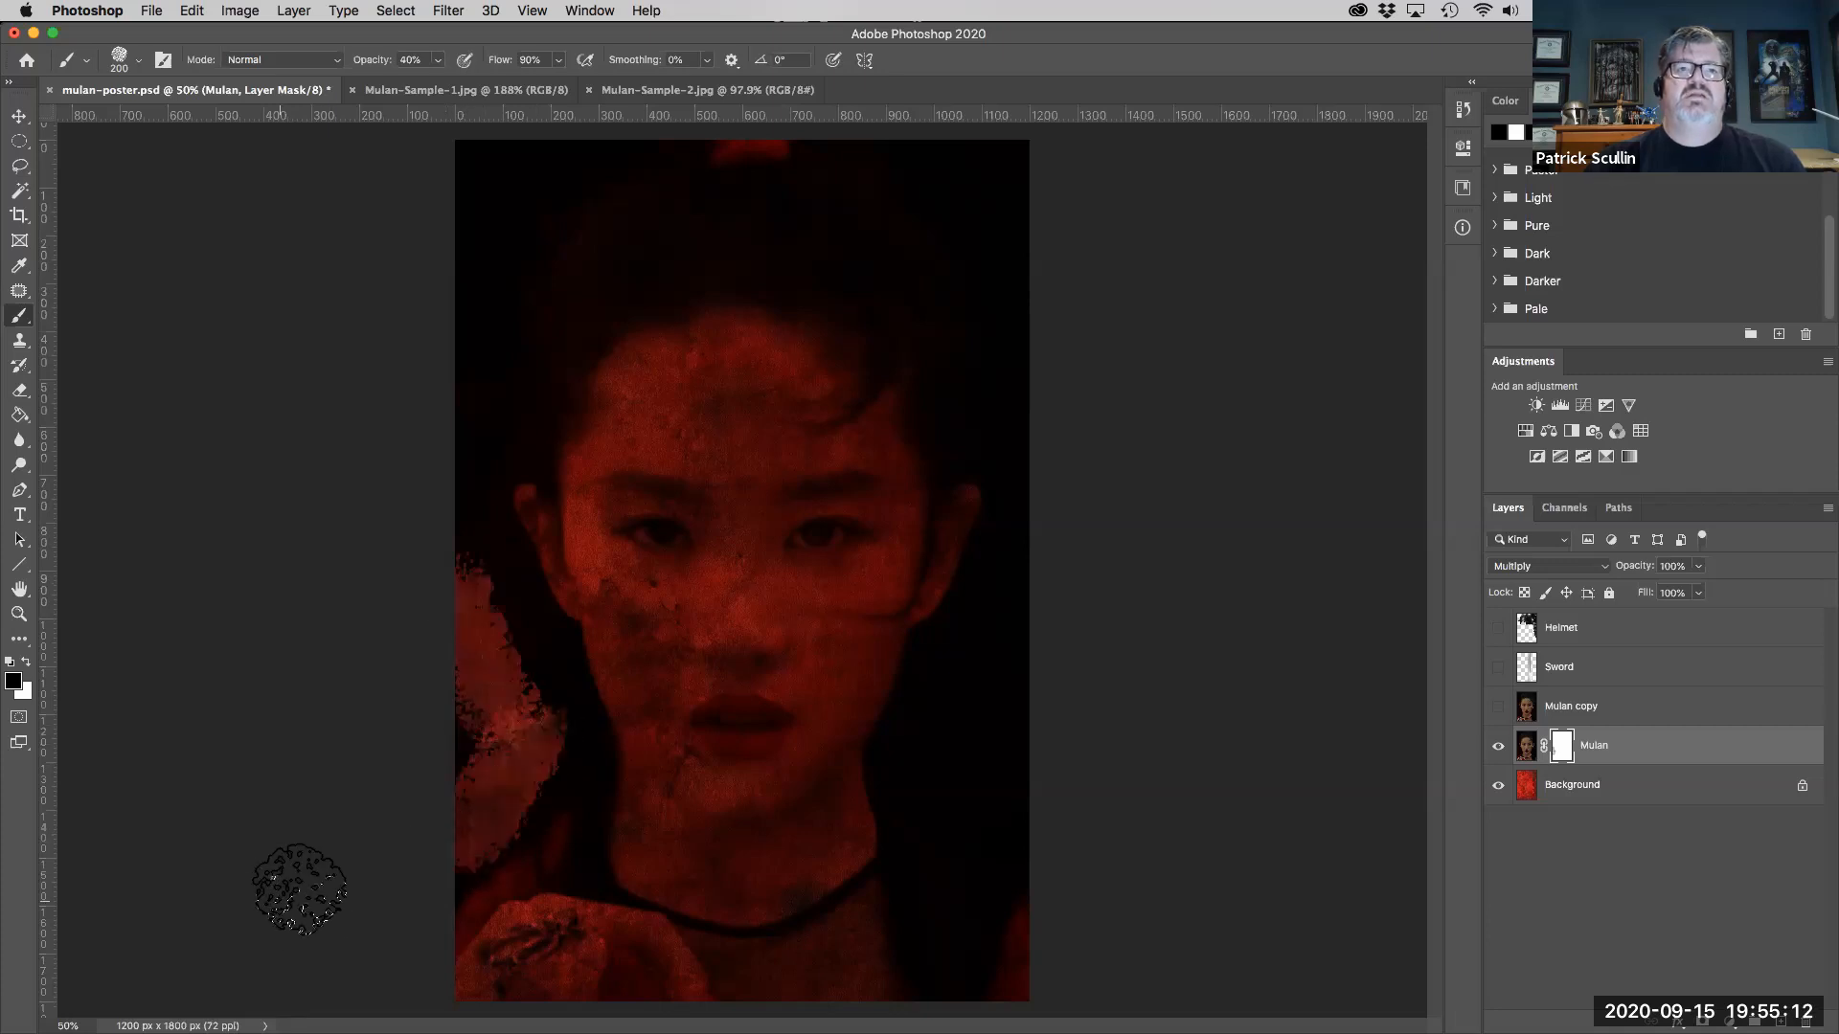
mouse_move(509, 685)
mouse_down()
mouse_move(488, 818)
mouse_move(542, 768)
mouse_move(530, 629)
mouse_move(390, 348)
mouse_up()
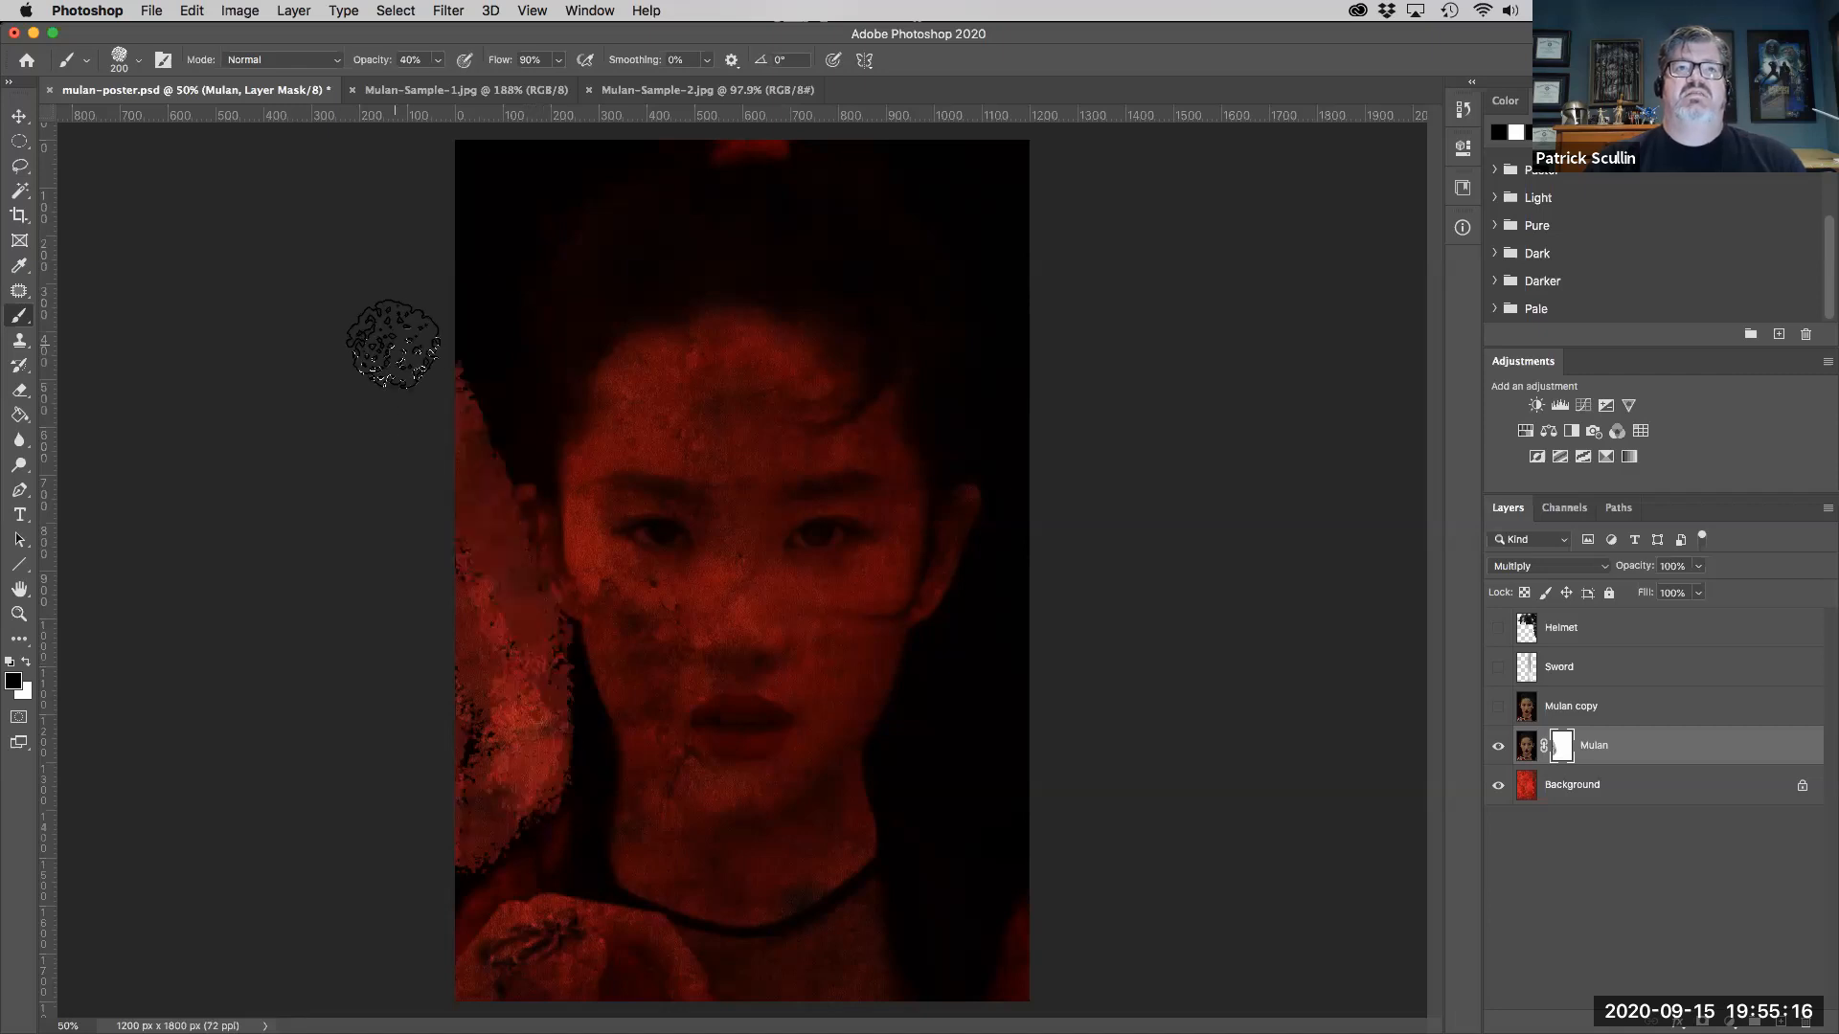
- Reduce the brush to 125 px and paint black on the mask along the poster's right edge below ear level
key(bracketleft)
key(bracketleft)
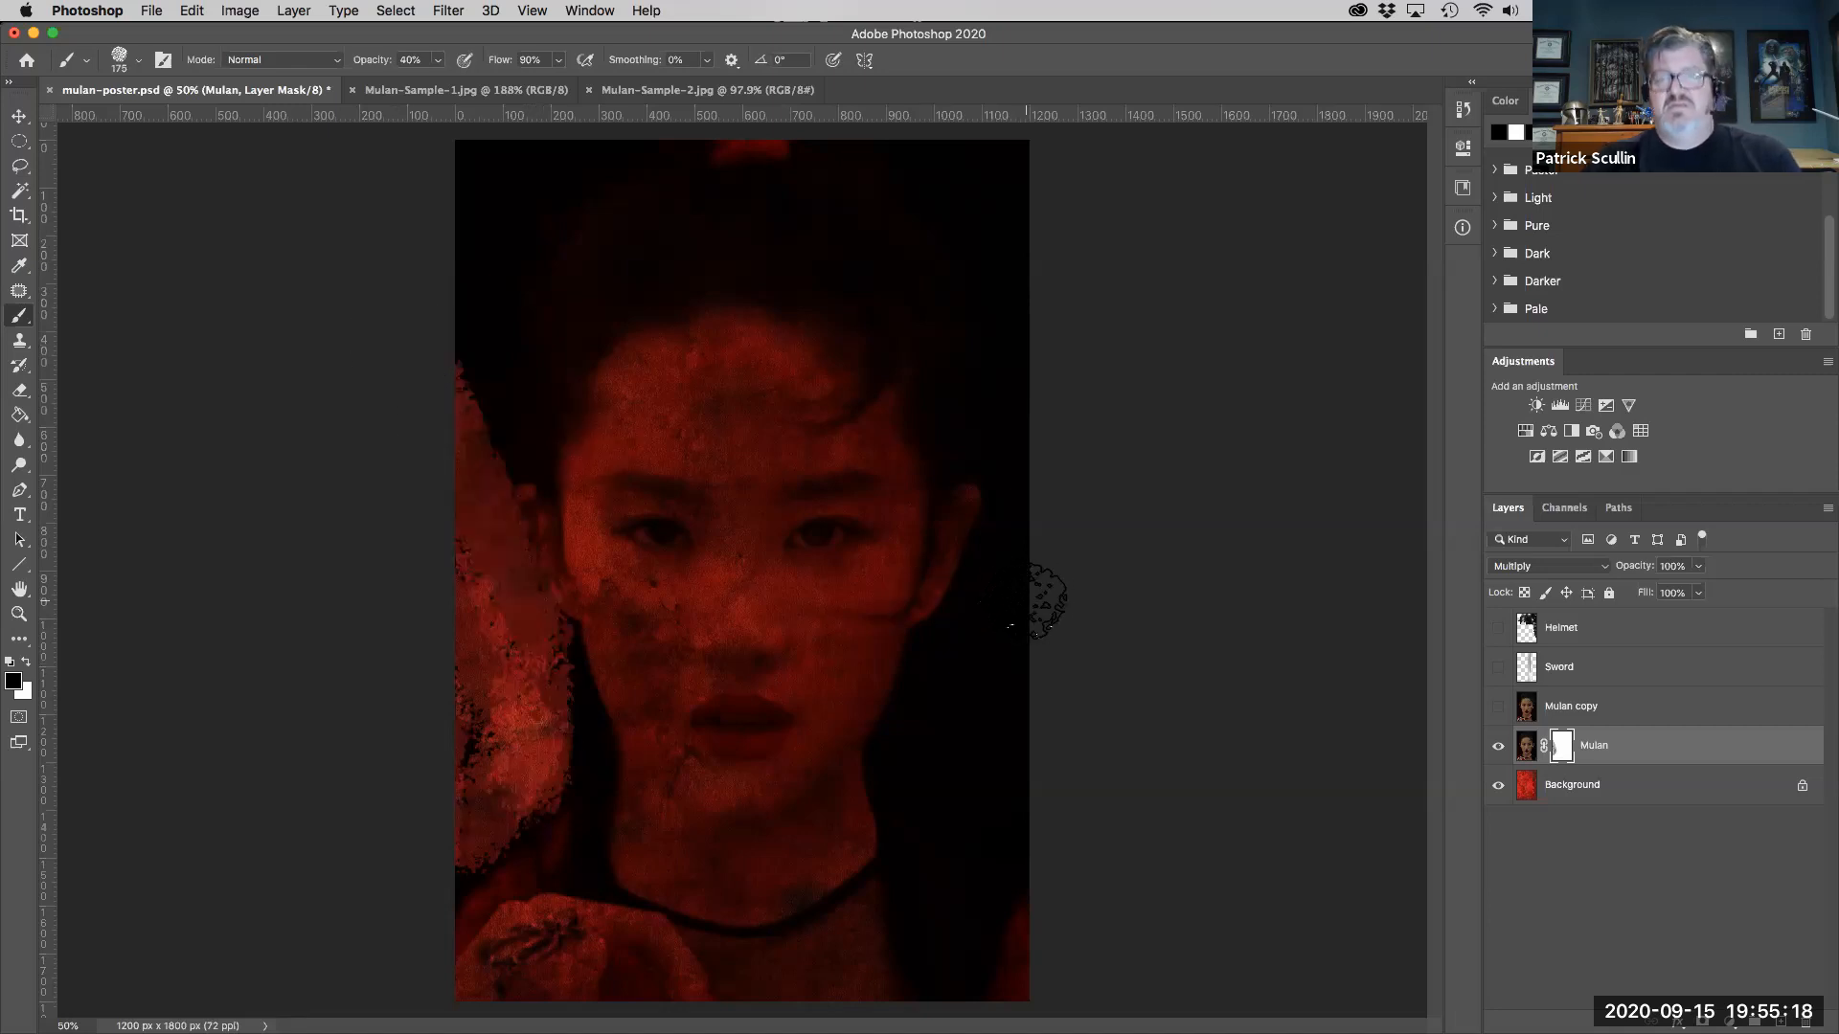
key(bracketleft)
drag(1048, 554, 1036, 793)
mouse_move(999, 694)
mouse_down()
mouse_move(1044, 894)
mouse_move(992, 750)
mouse_up()
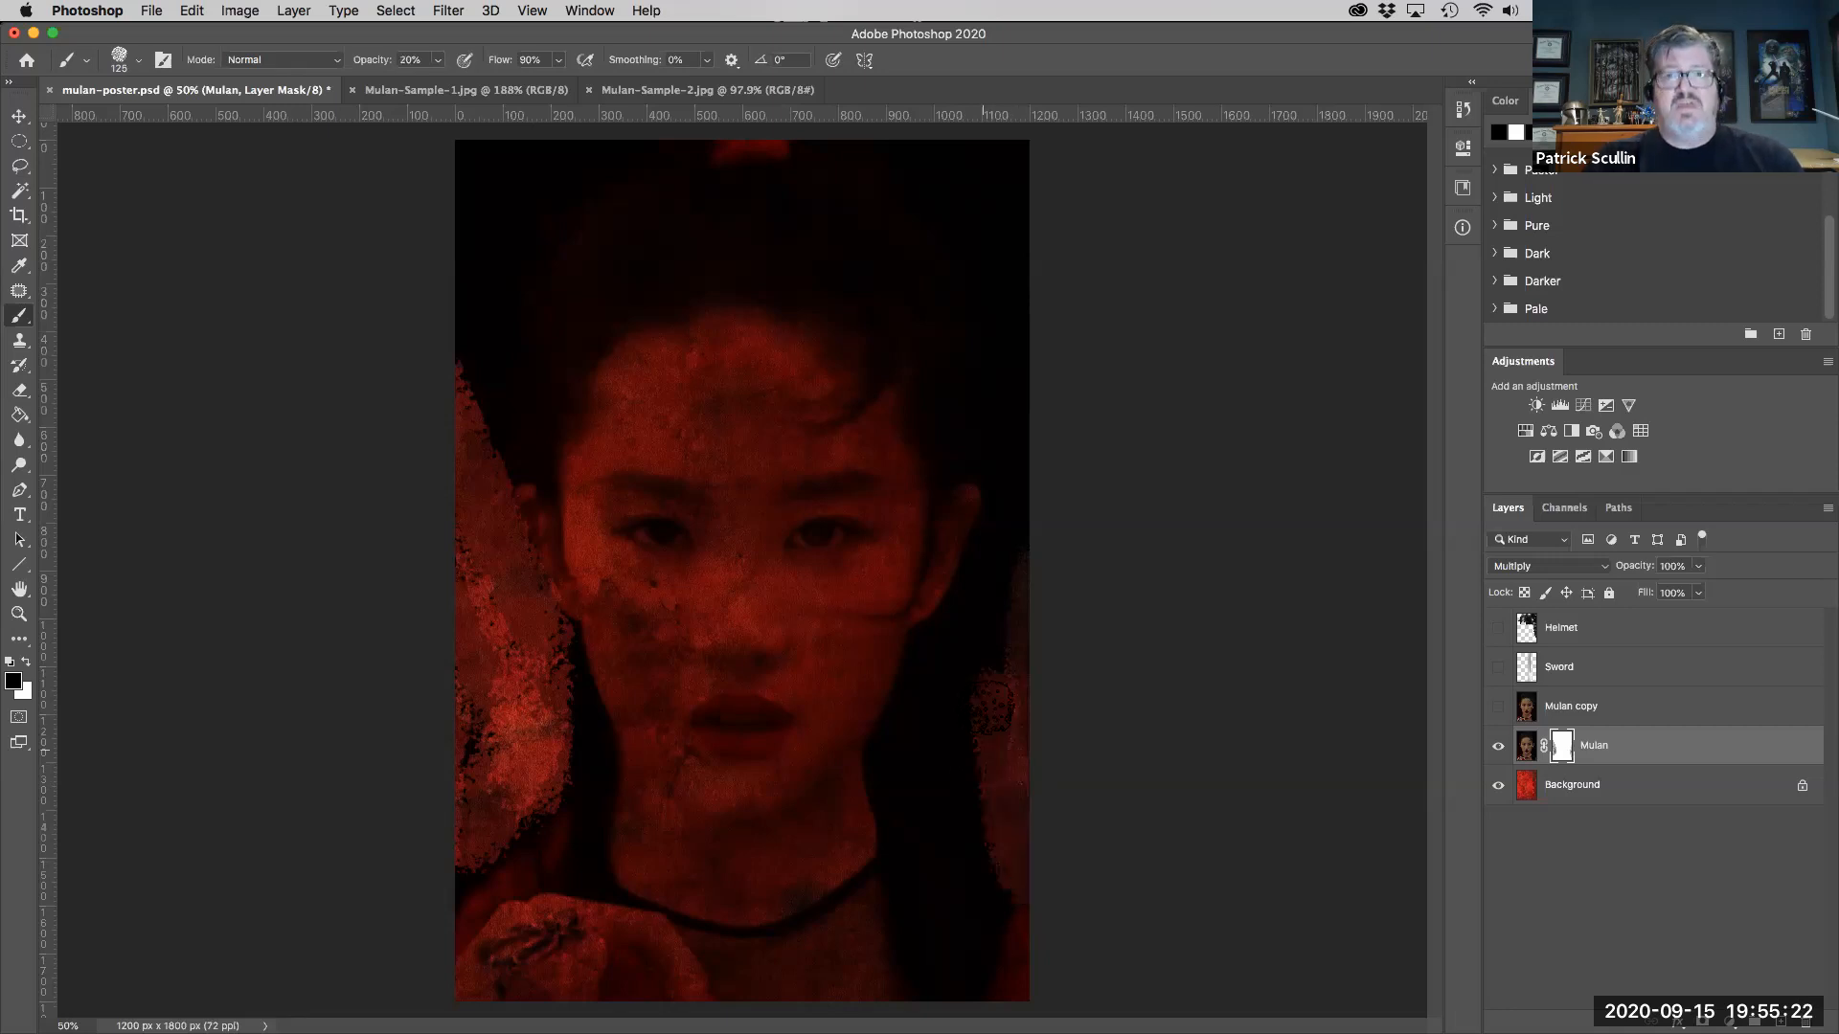
- Paint black on the mask with a 250 px brush at 20% opacity over the poster's right side and upper-left edge
key(bracketright)
mouse_move(966, 658)
mouse_down()
mouse_move(972, 855)
mouse_move(1030, 892)
mouse_move(930, 758)
mouse_move(1029, 876)
mouse_move(1030, 617)
mouse_up()
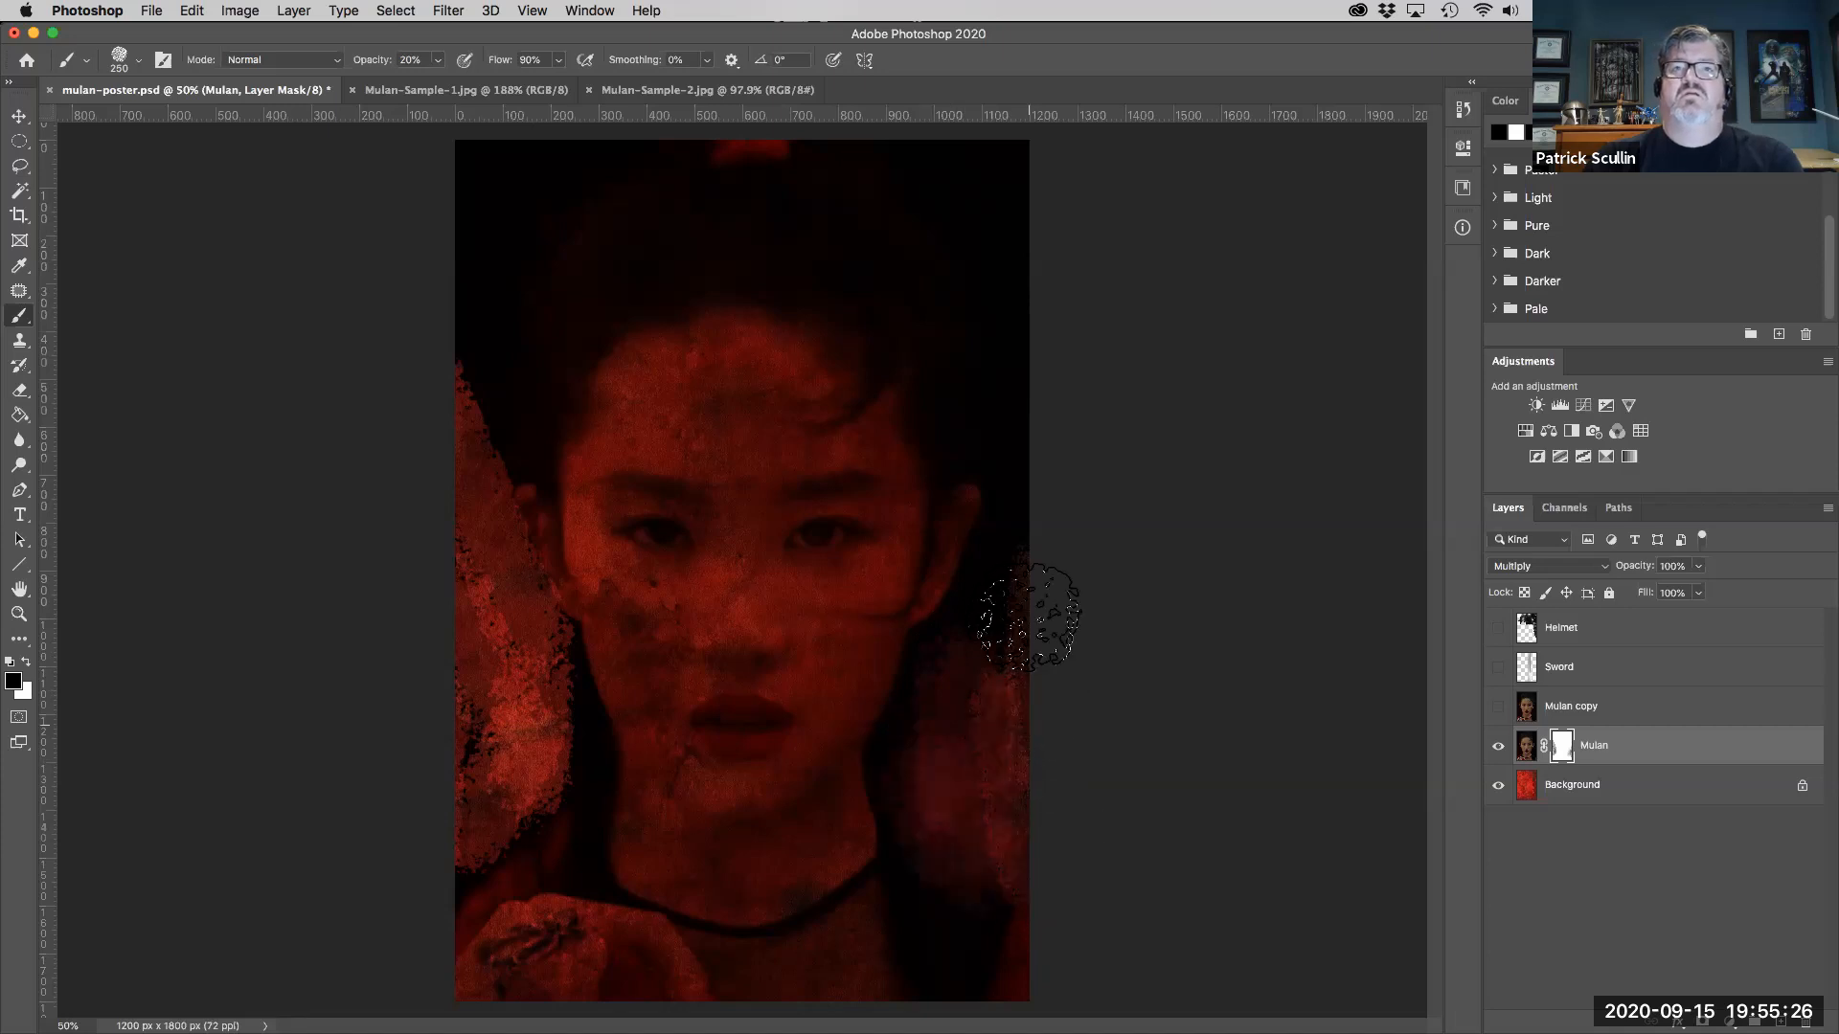
drag(1022, 368, 1050, 503)
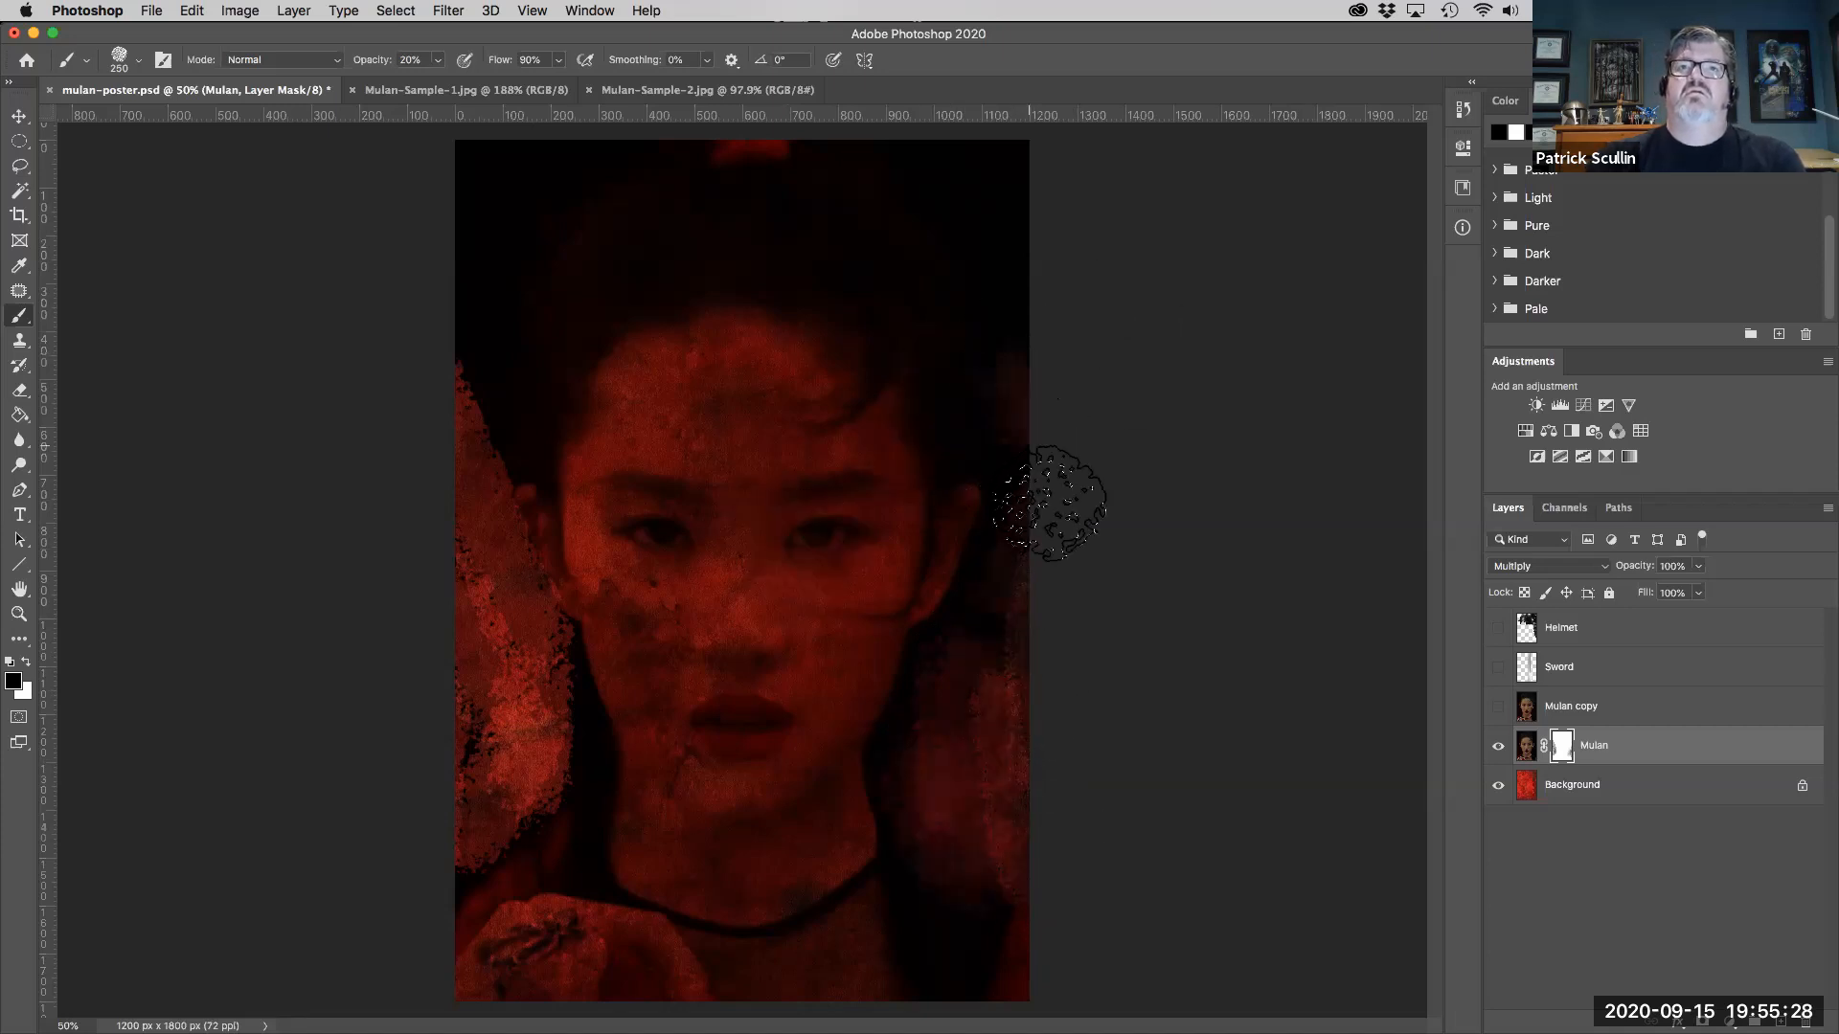
drag(411, 383, 469, 168)
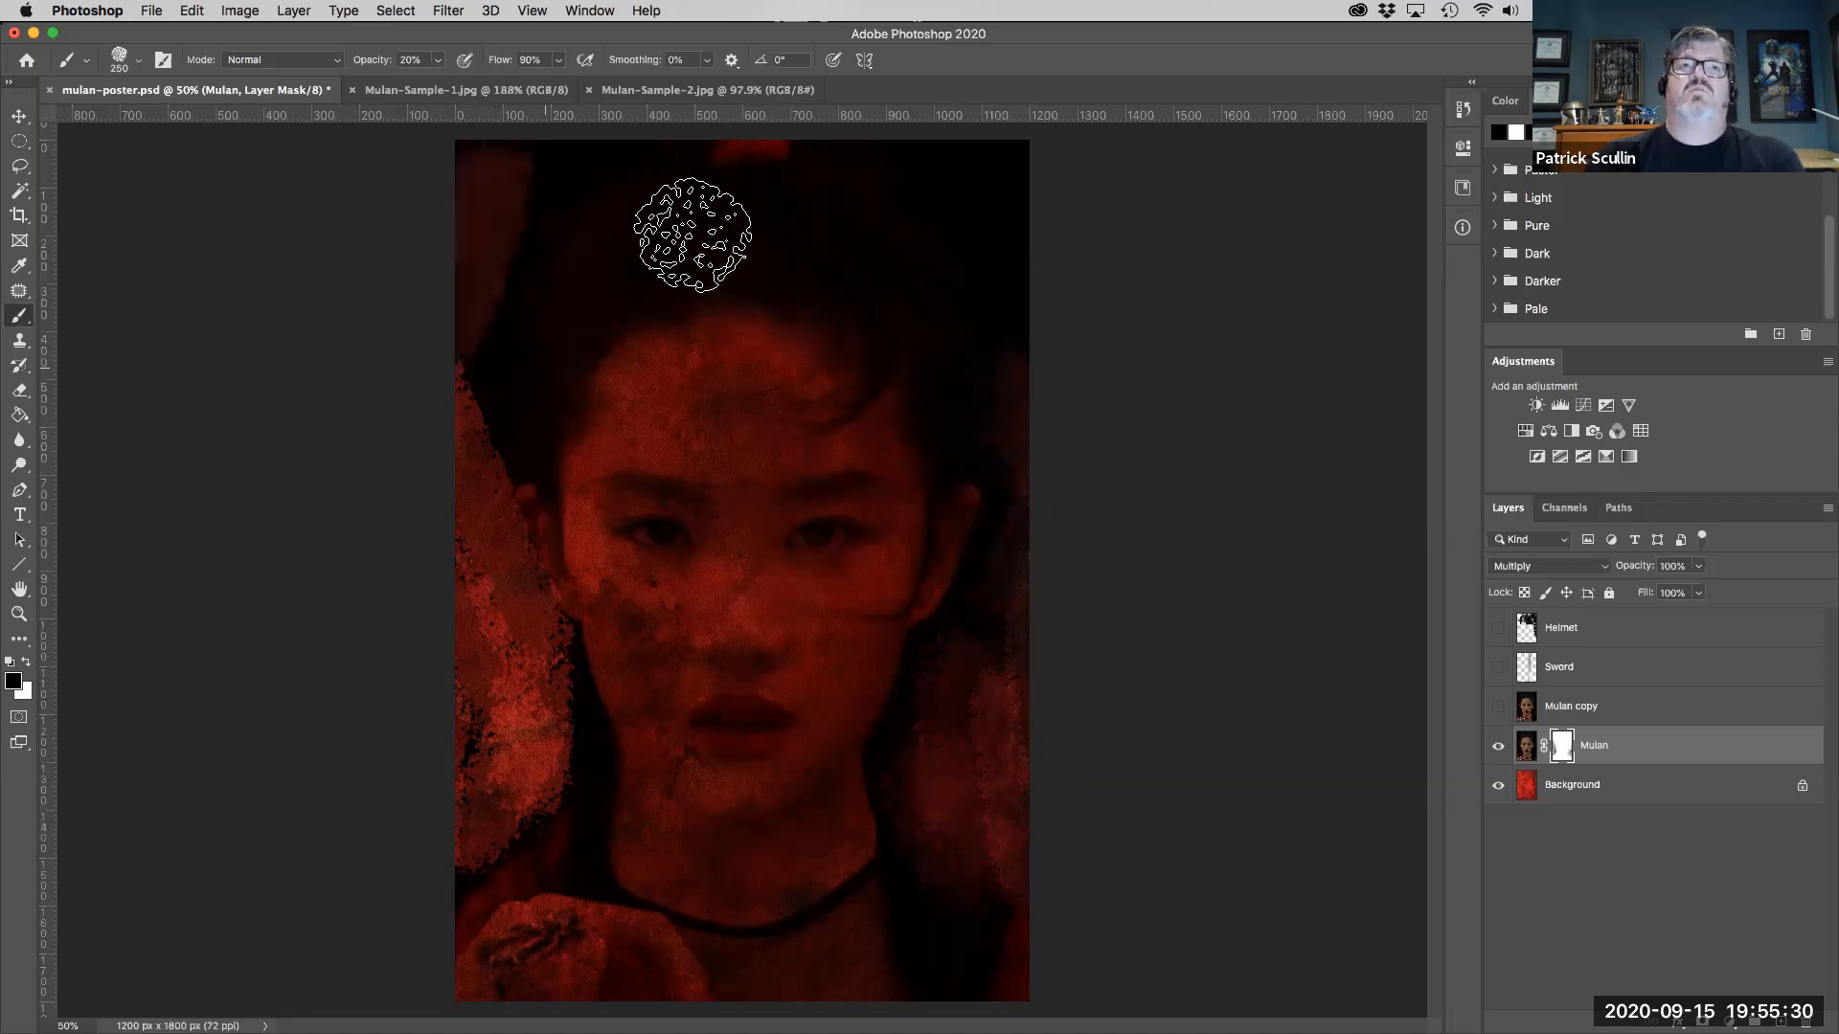
- Paint black on the Mulan layer's mask at 20% opacity over the poster's upper-left and upper-right corners
drag(574, 147, 185, 134)
mouse_move(908, 141)
mouse_down()
mouse_move(1390, 242)
mouse_move(1381, 287)
mouse_up()
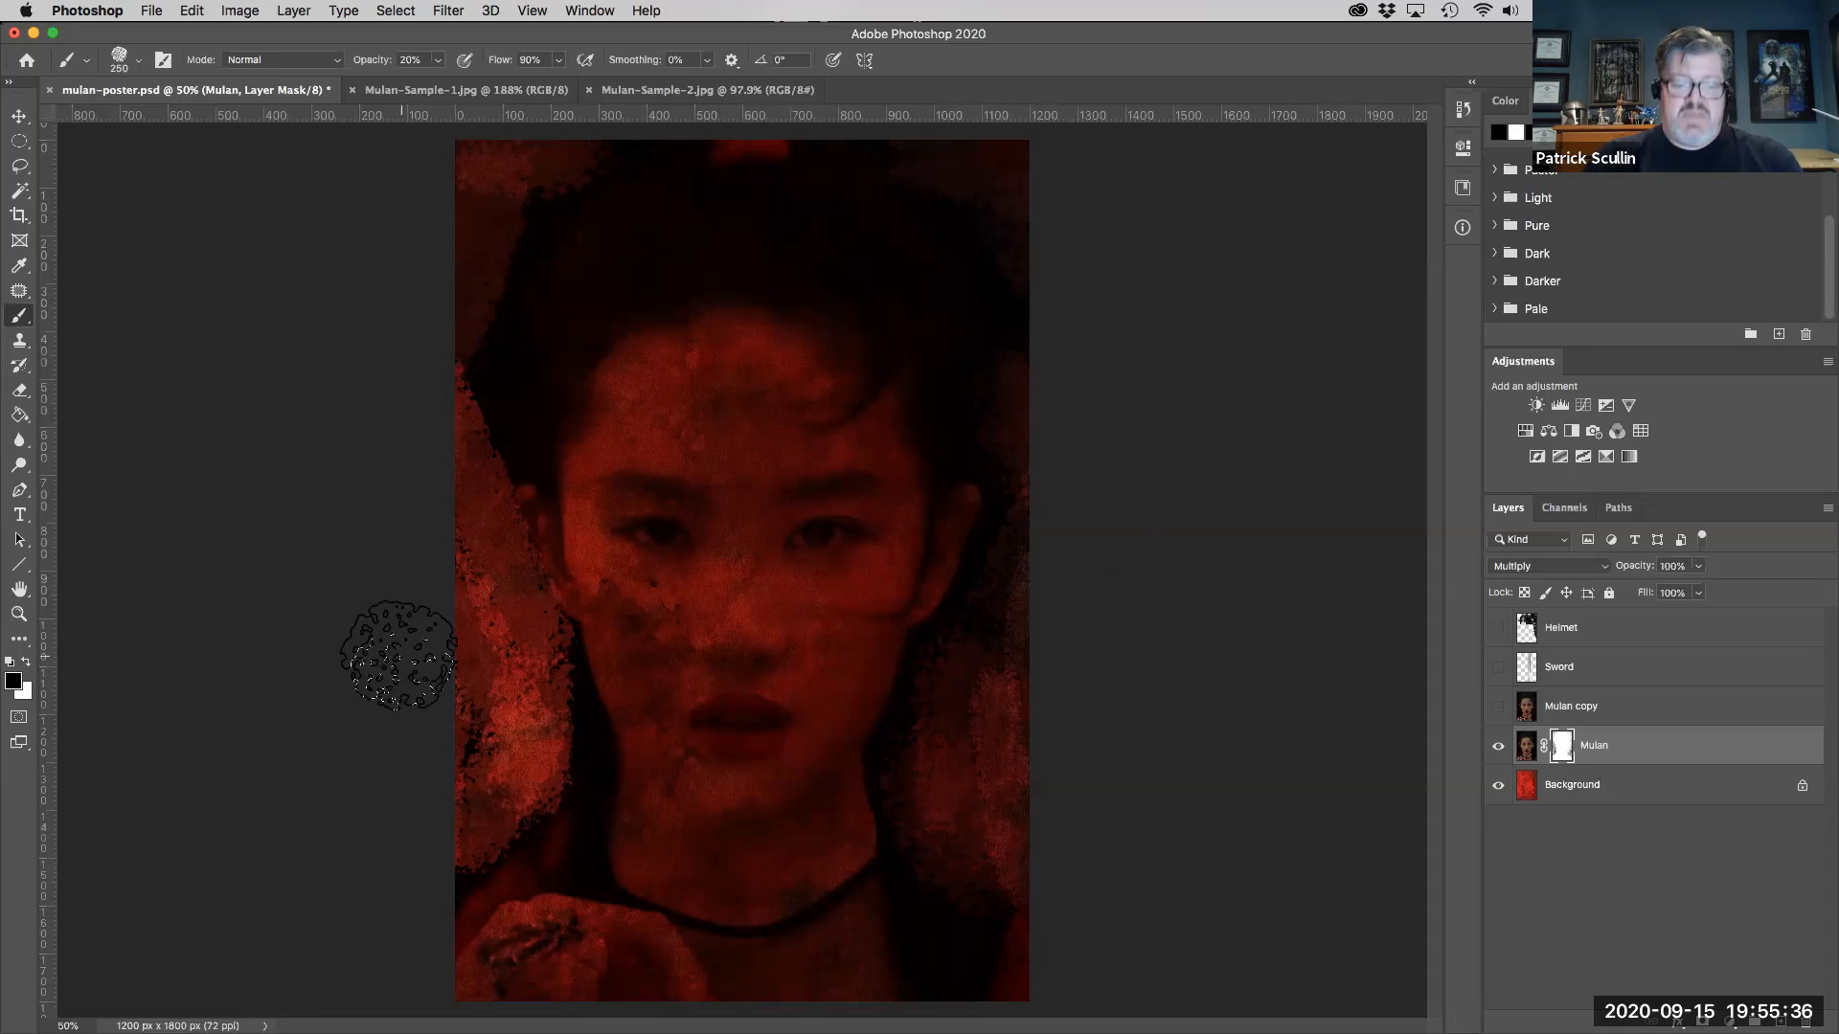
- Paint white on the Mulan mask with a 150 px brush, ending at 40% opacity, over the bright patches along the poster's left side
key(x)
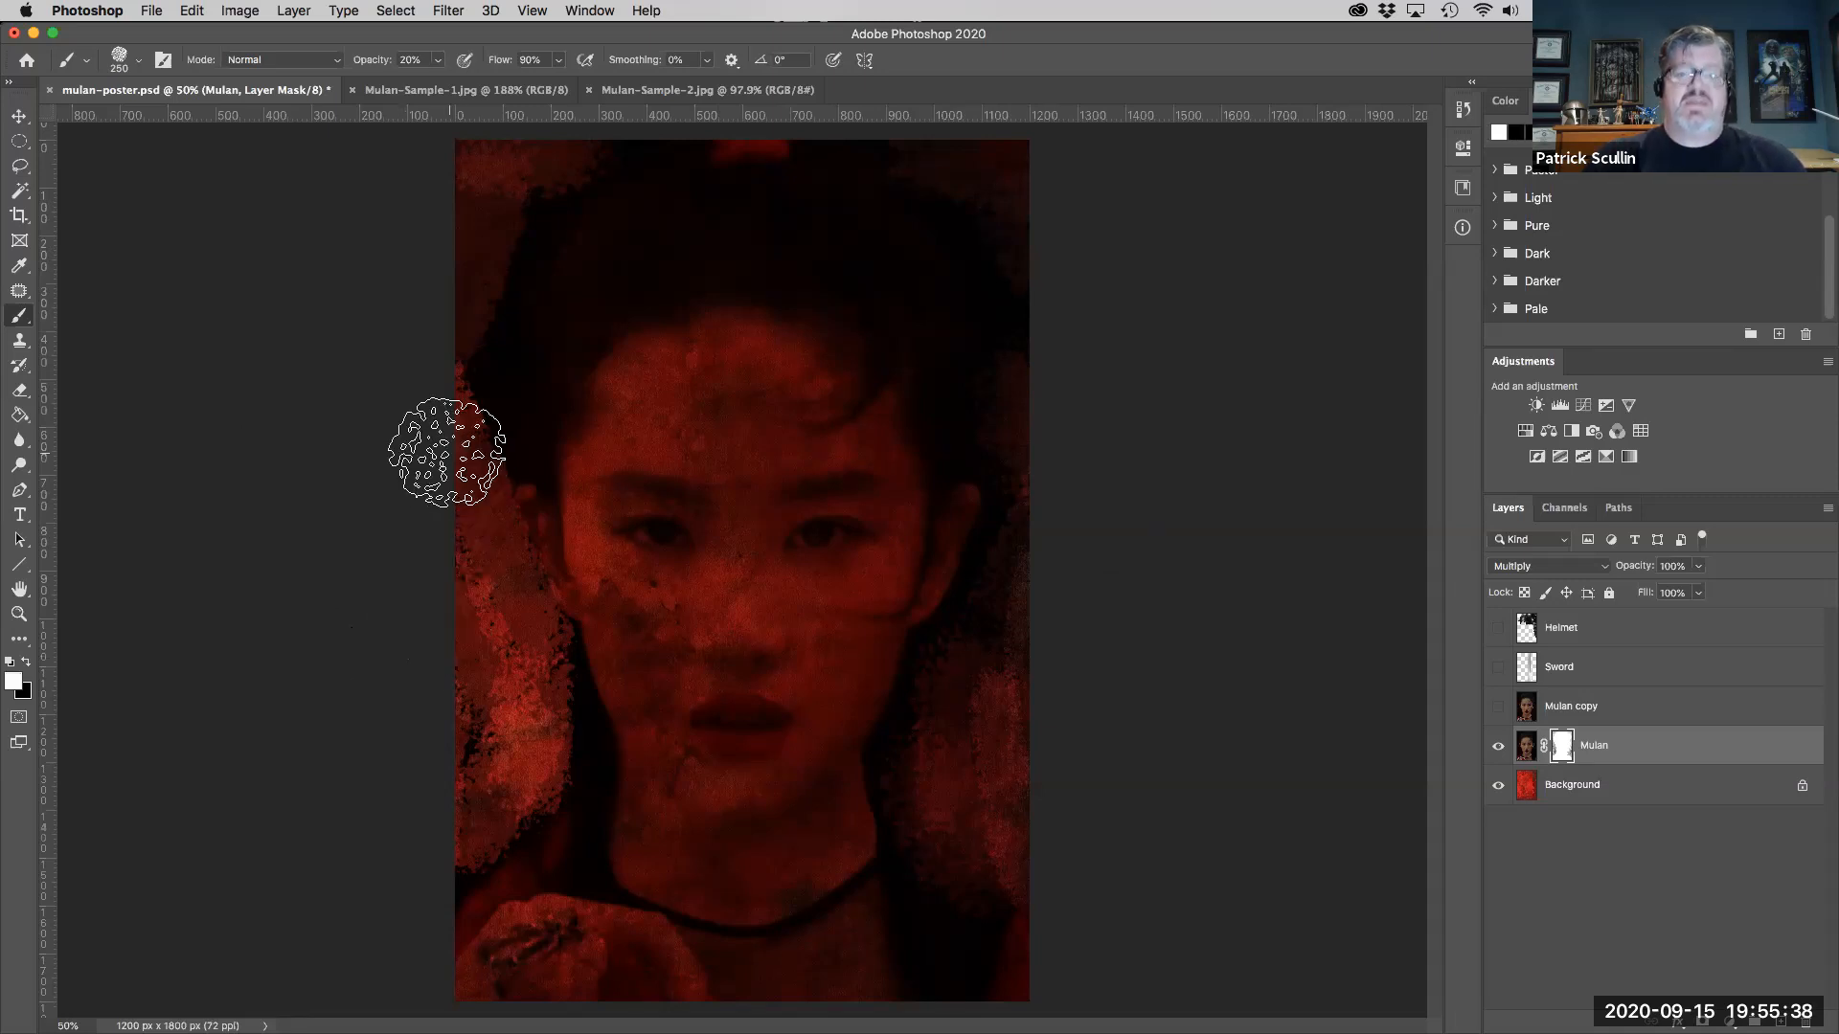
key(1)
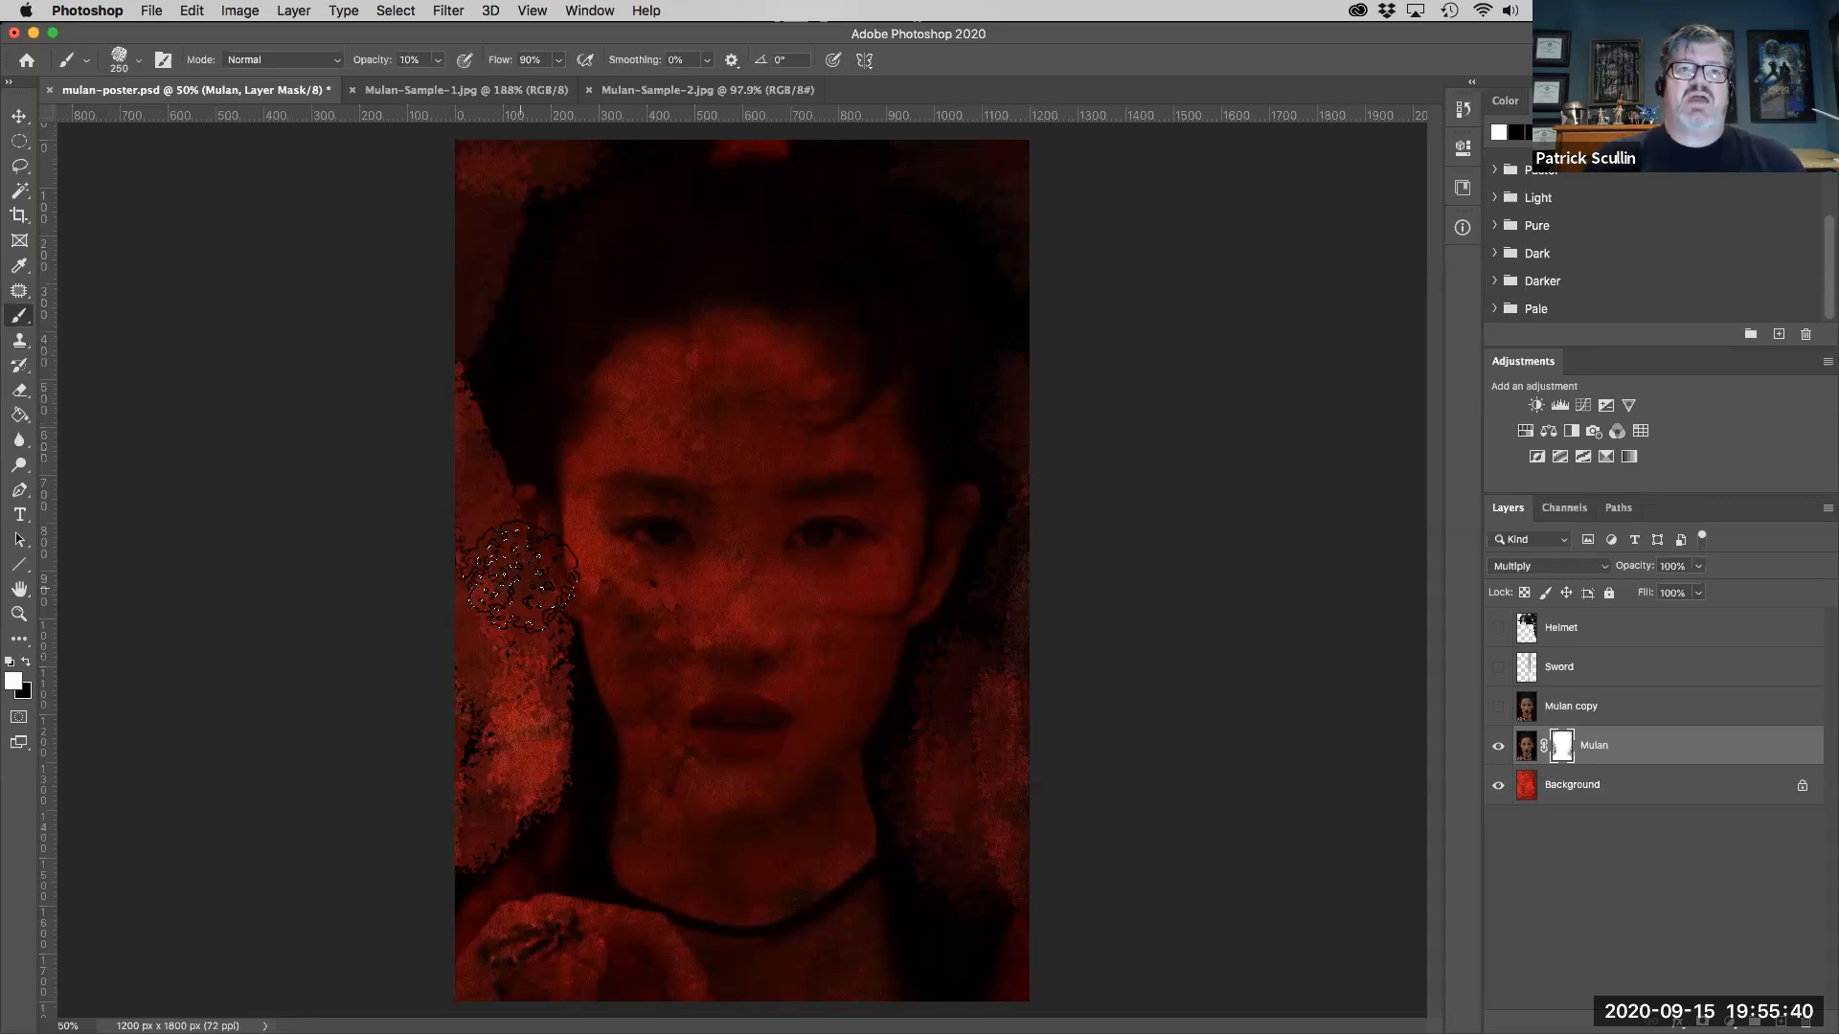
key(bracketleft)
key(bracketleft)
key(bracketleft)
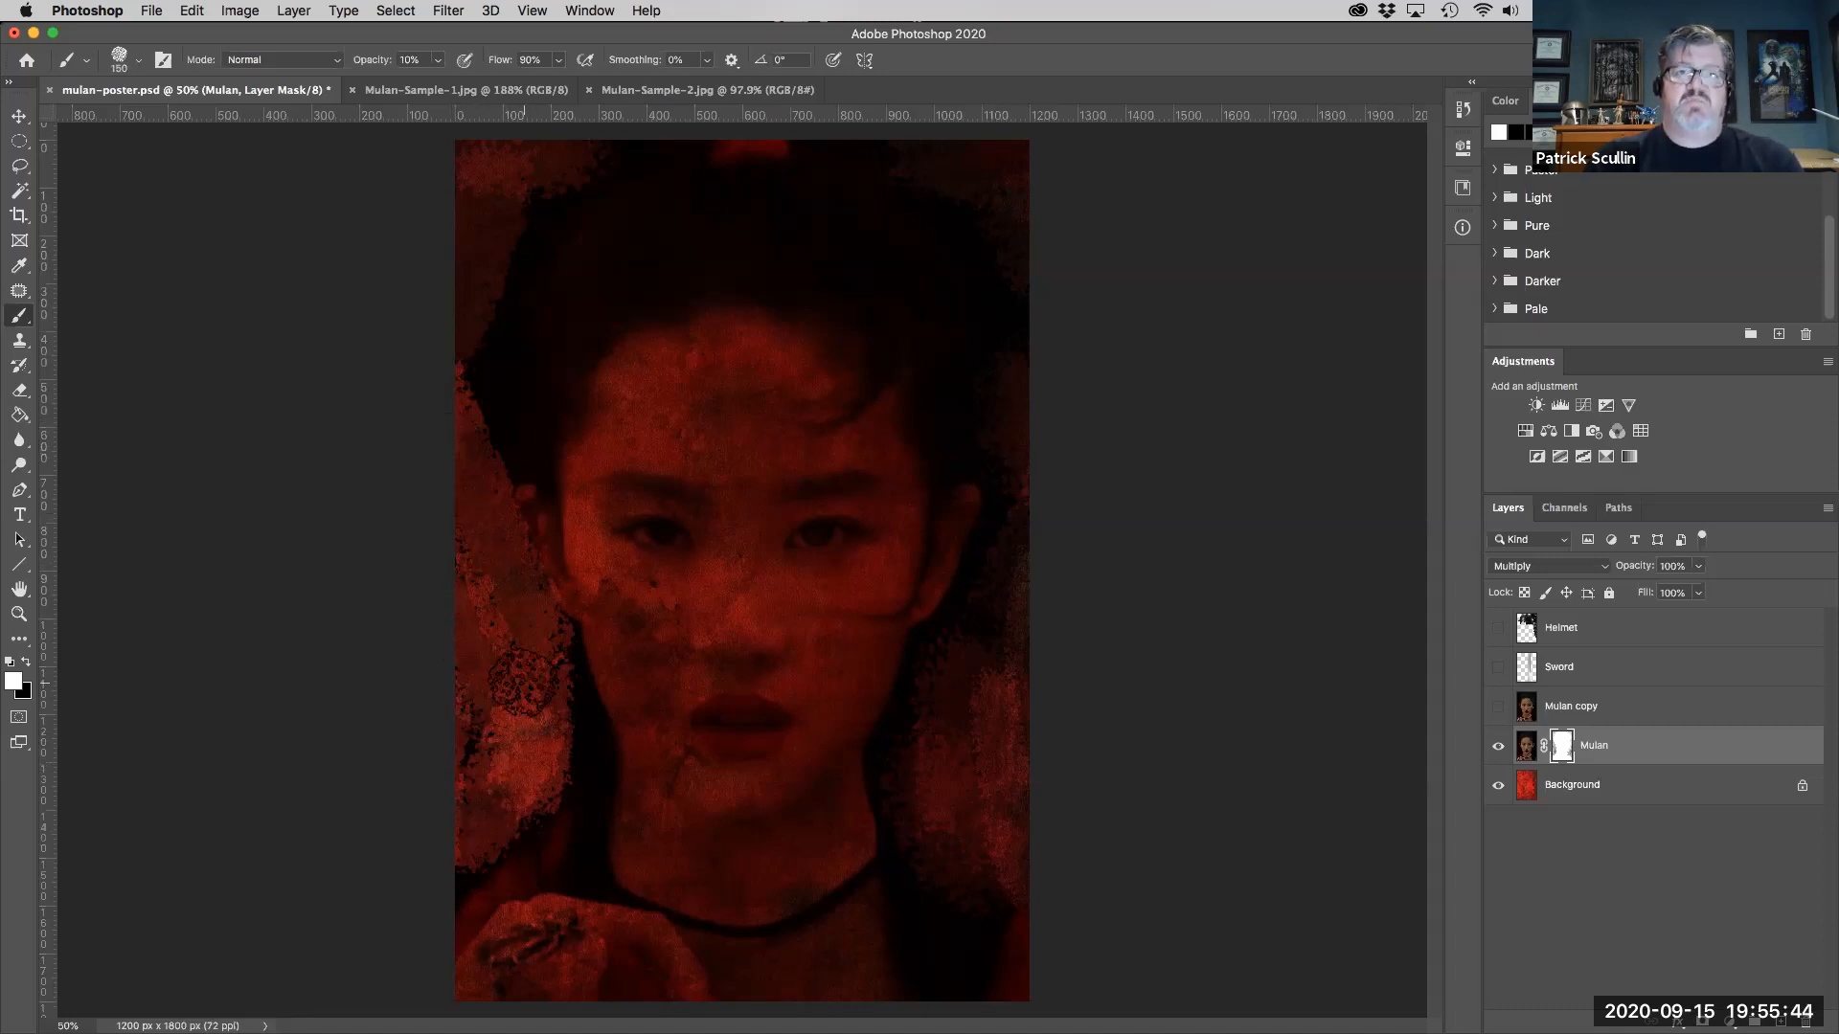
key(4)
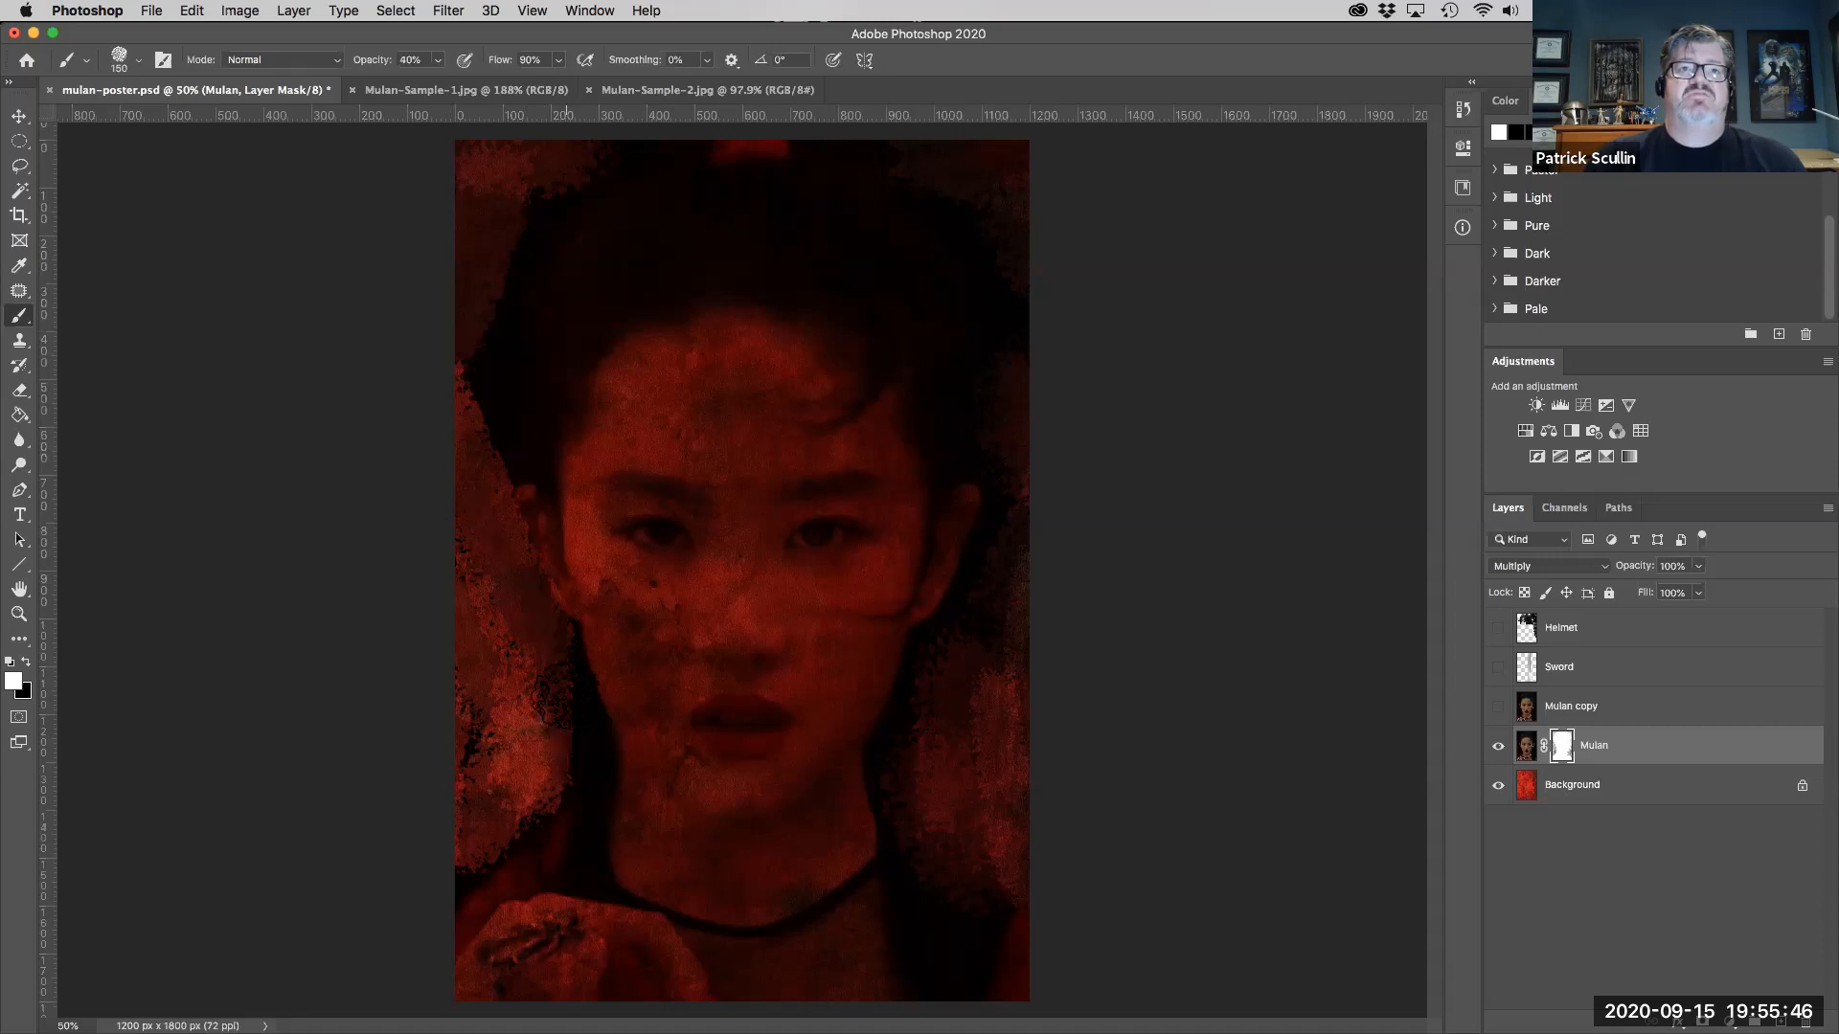
mouse_move(500, 857)
mouse_down()
mouse_move(514, 797)
mouse_move(446, 931)
mouse_move(498, 804)
mouse_up()
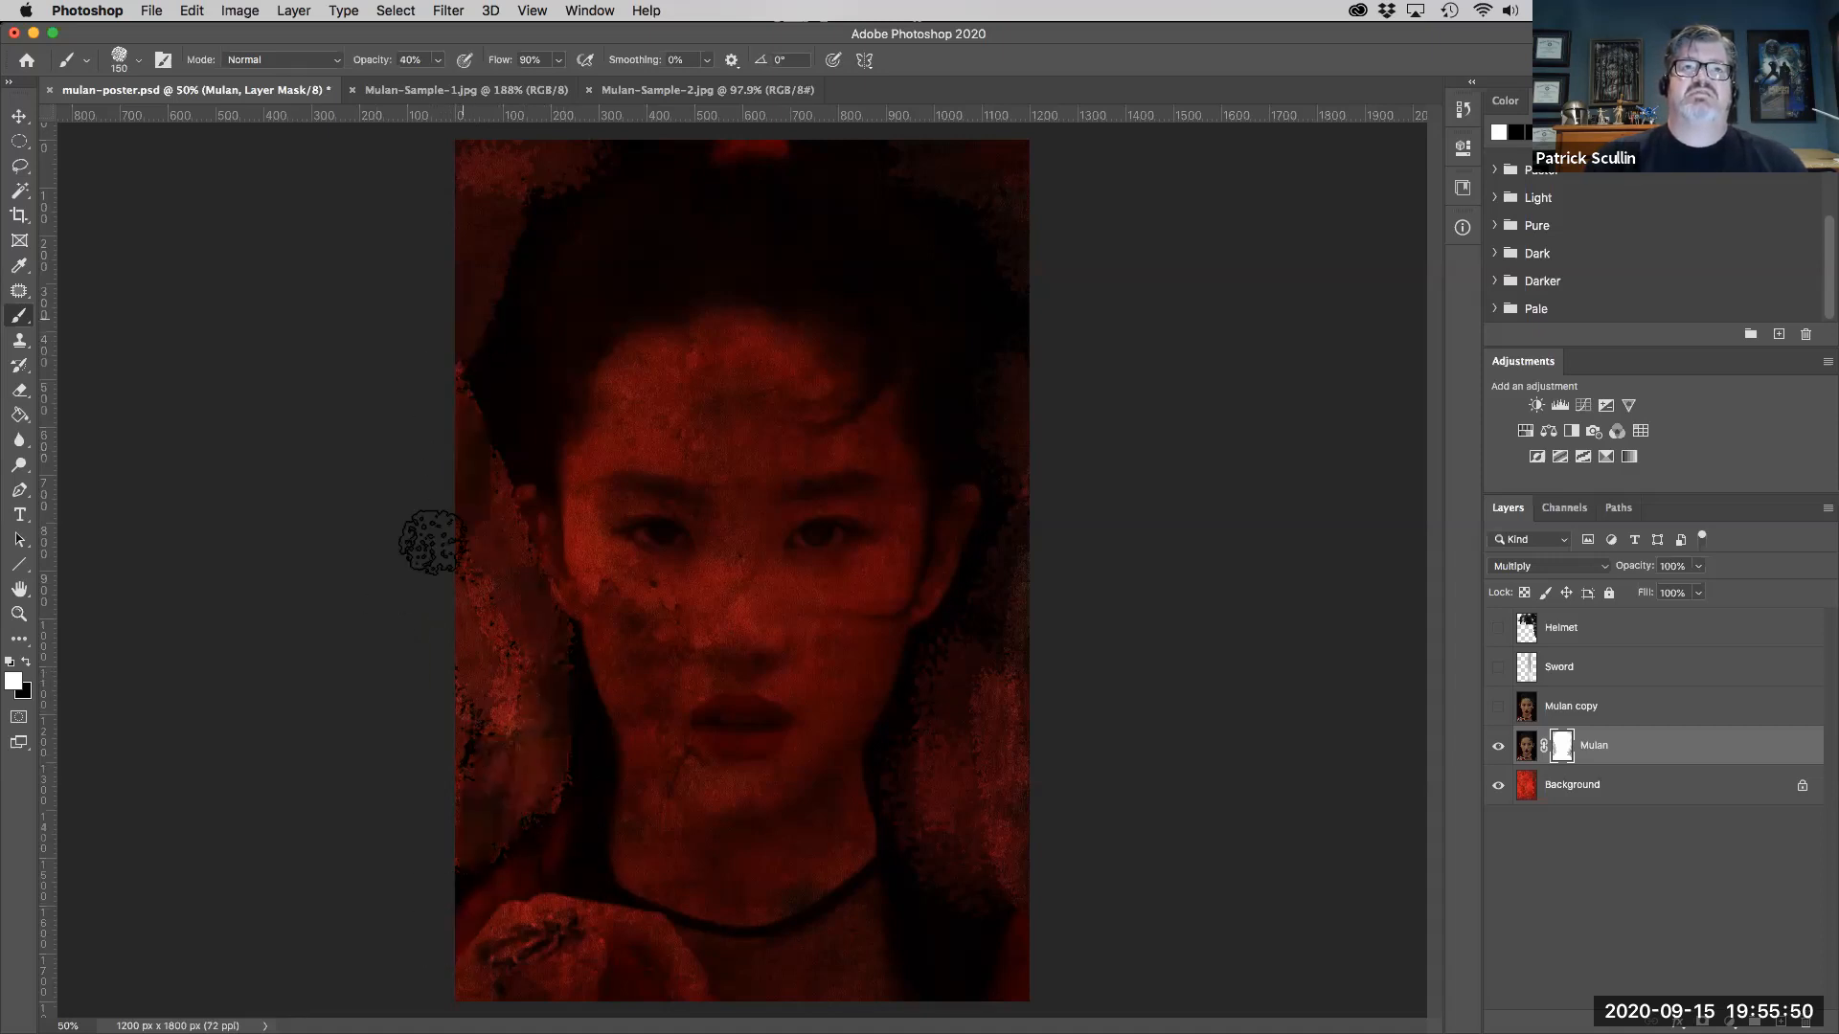
mouse_move(491, 460)
mouse_down()
mouse_move(519, 687)
mouse_move(525, 556)
mouse_up()
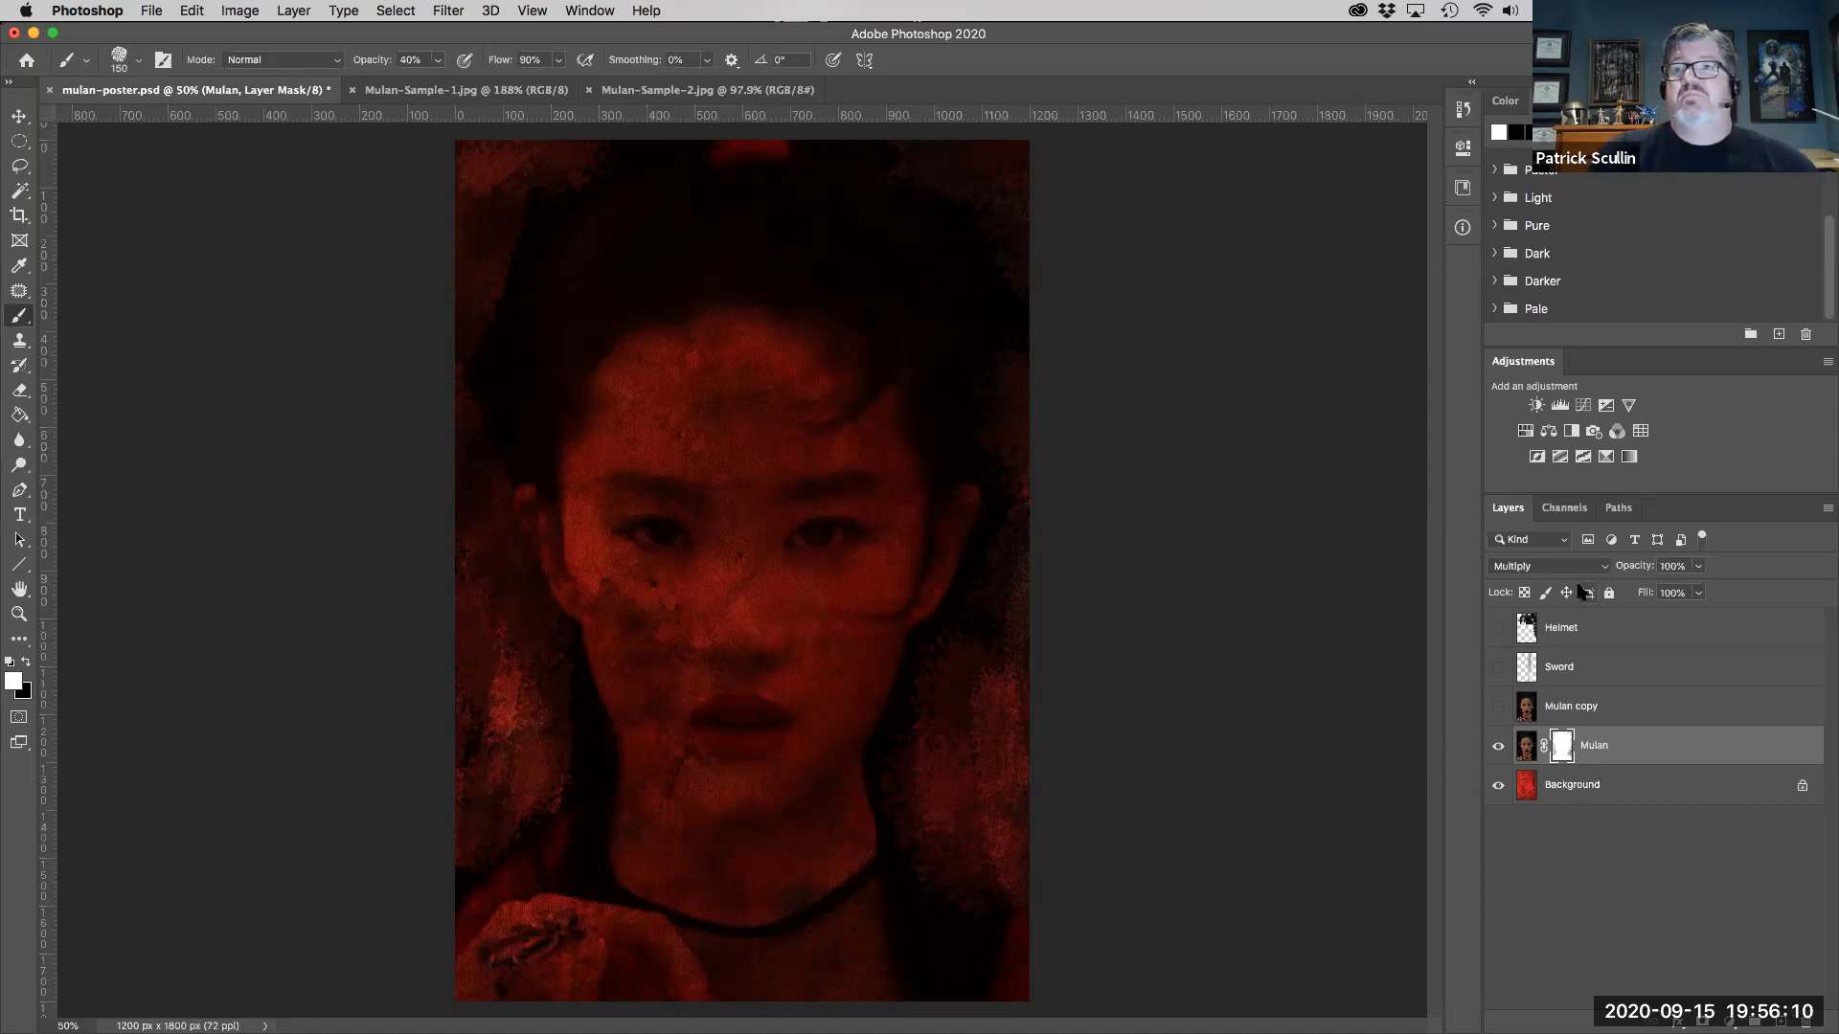
- Show the Mulan copy layer and duplicate it
click(1504, 710)
click(1500, 708)
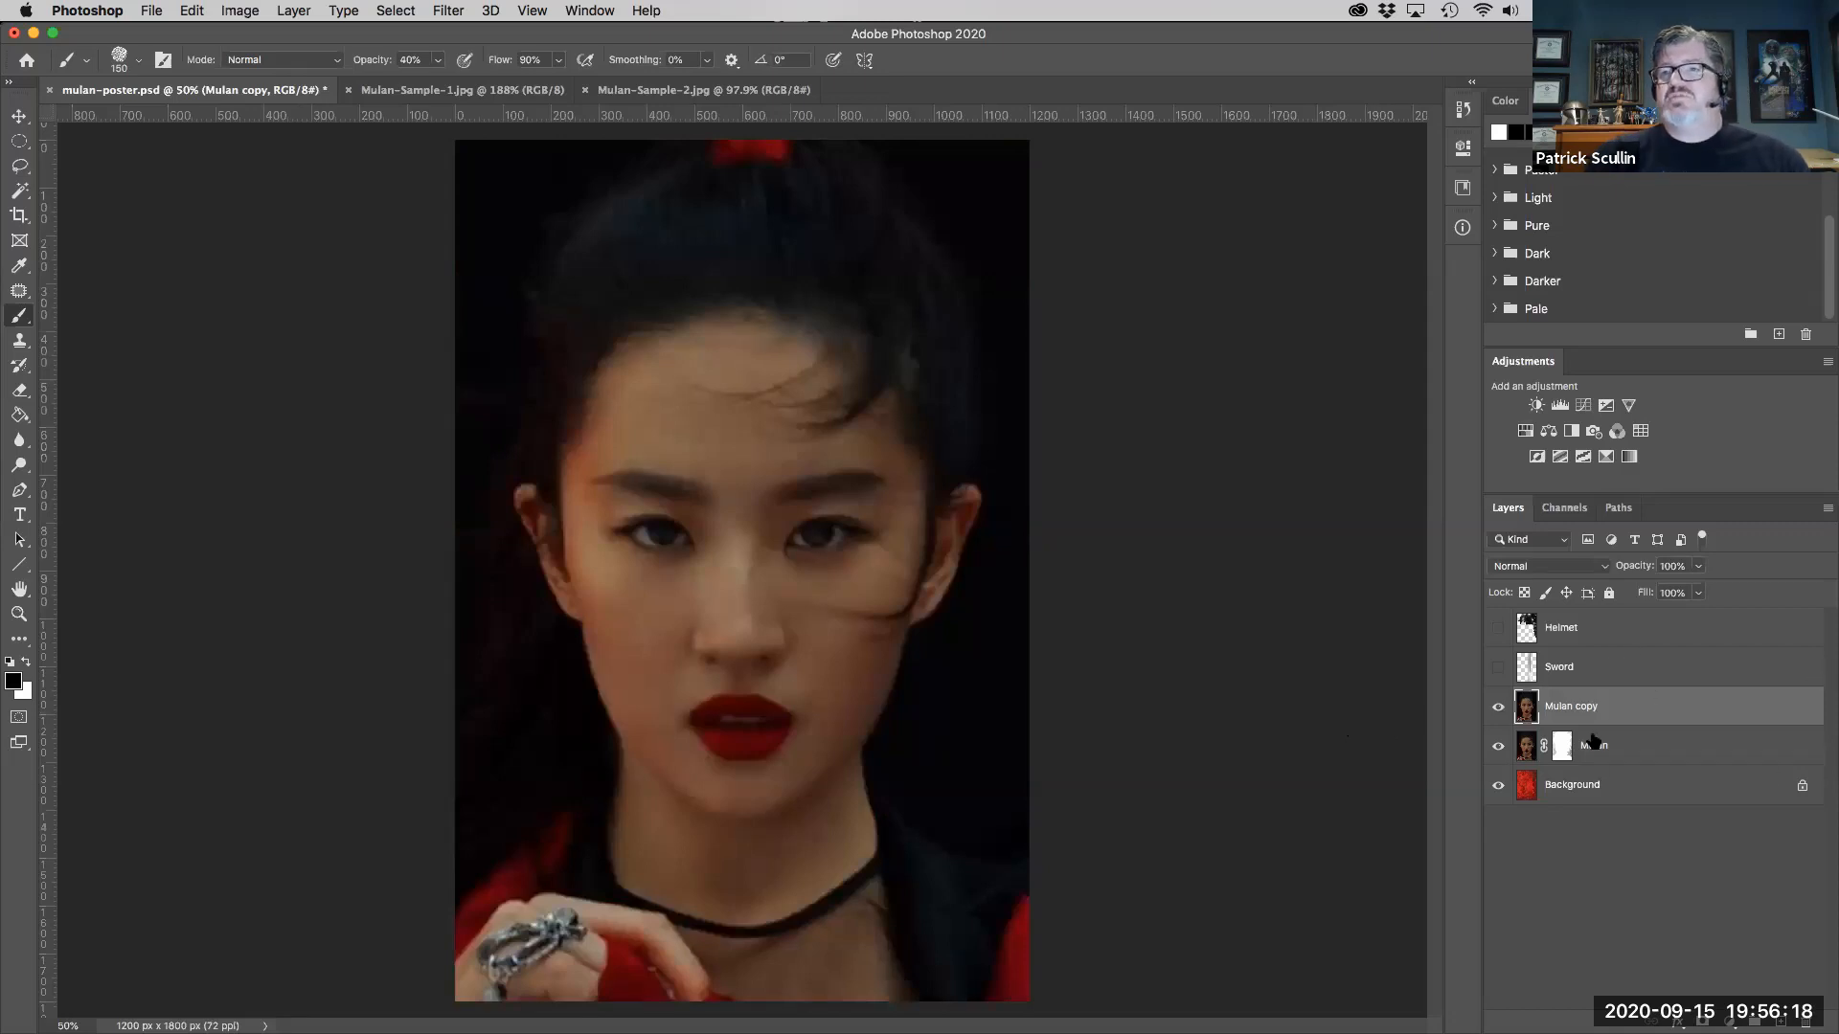
drag(1595, 709, 1779, 1022)
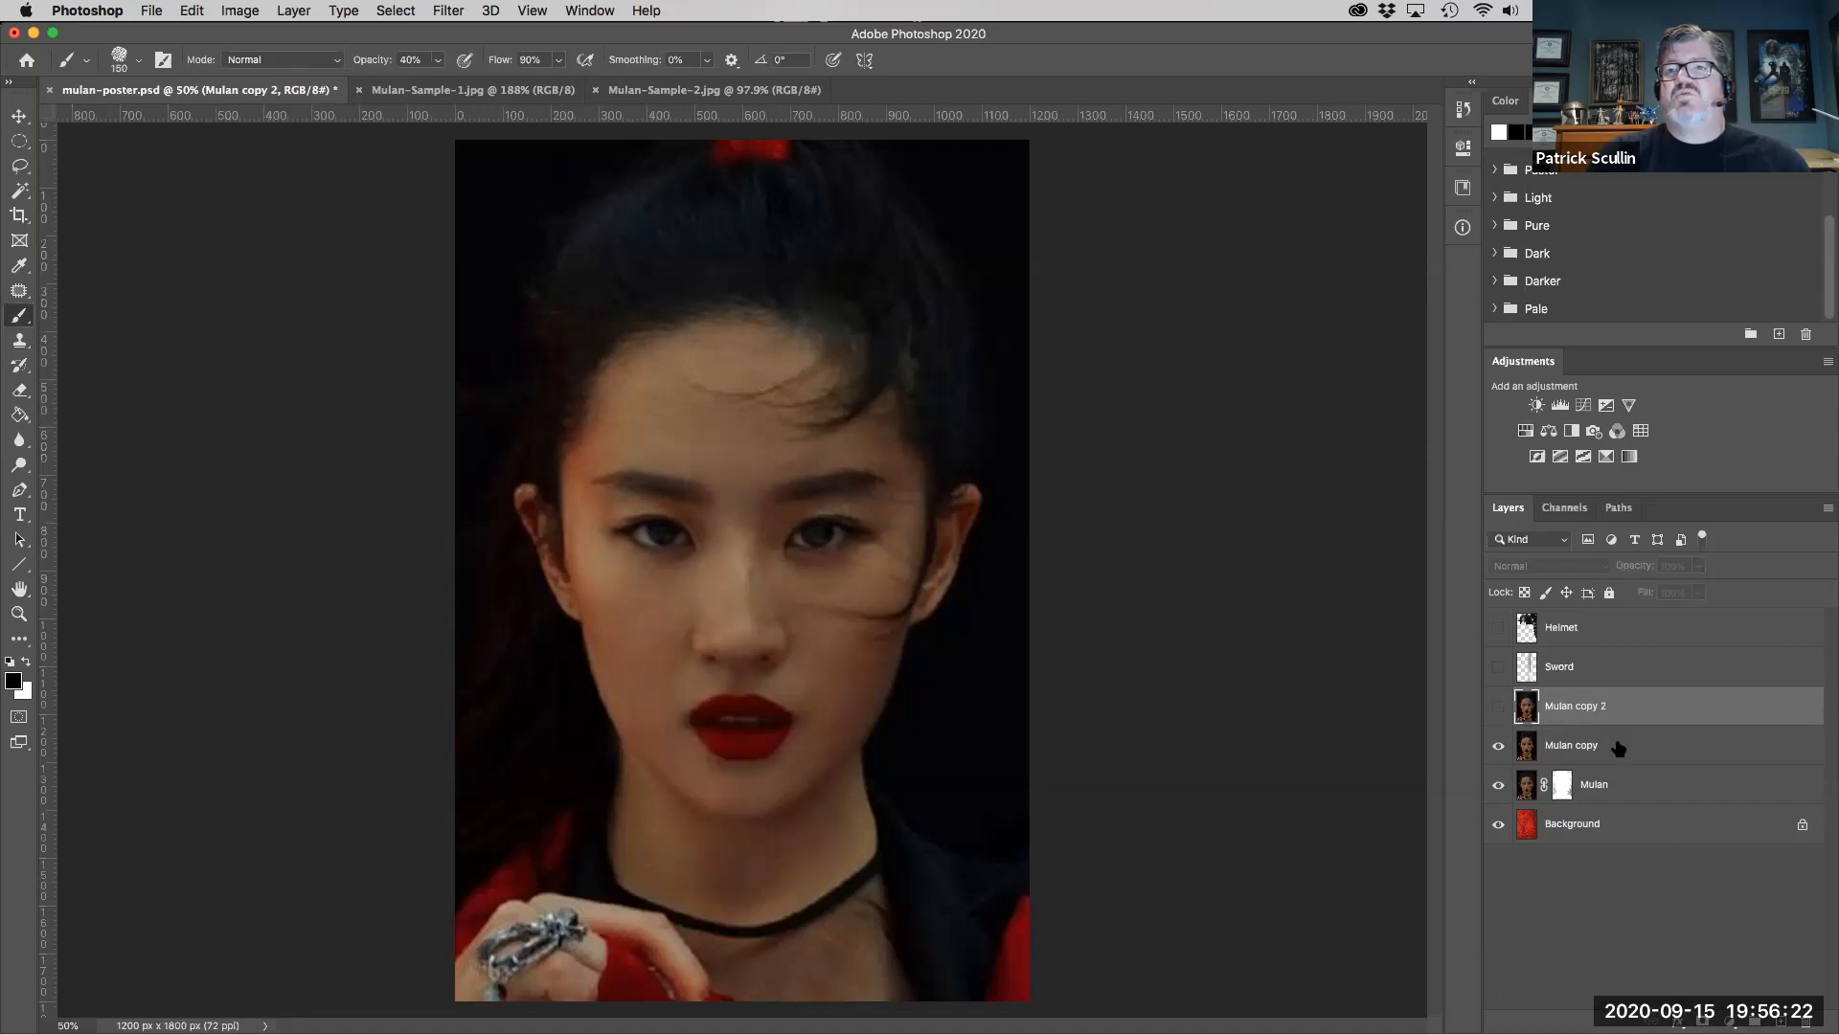
- Add a Hide All layer mask to the Mulan copy layer
click(1618, 747)
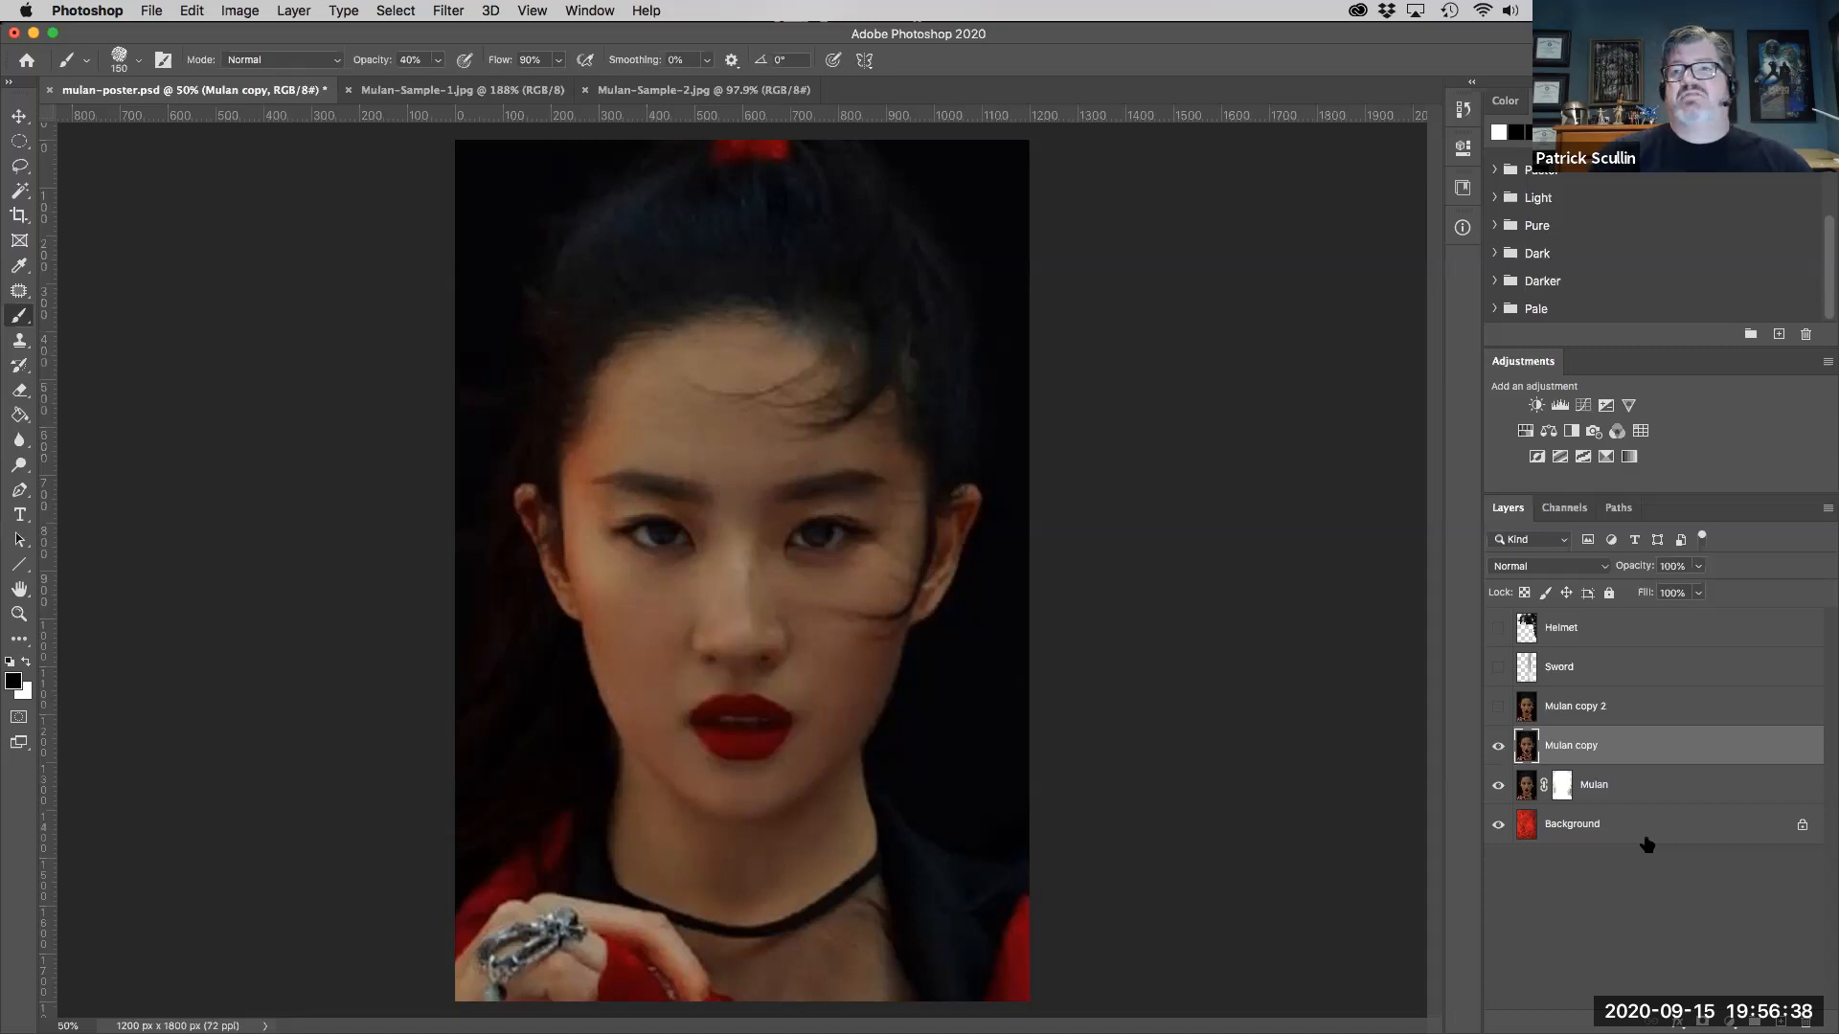
click(307, 13)
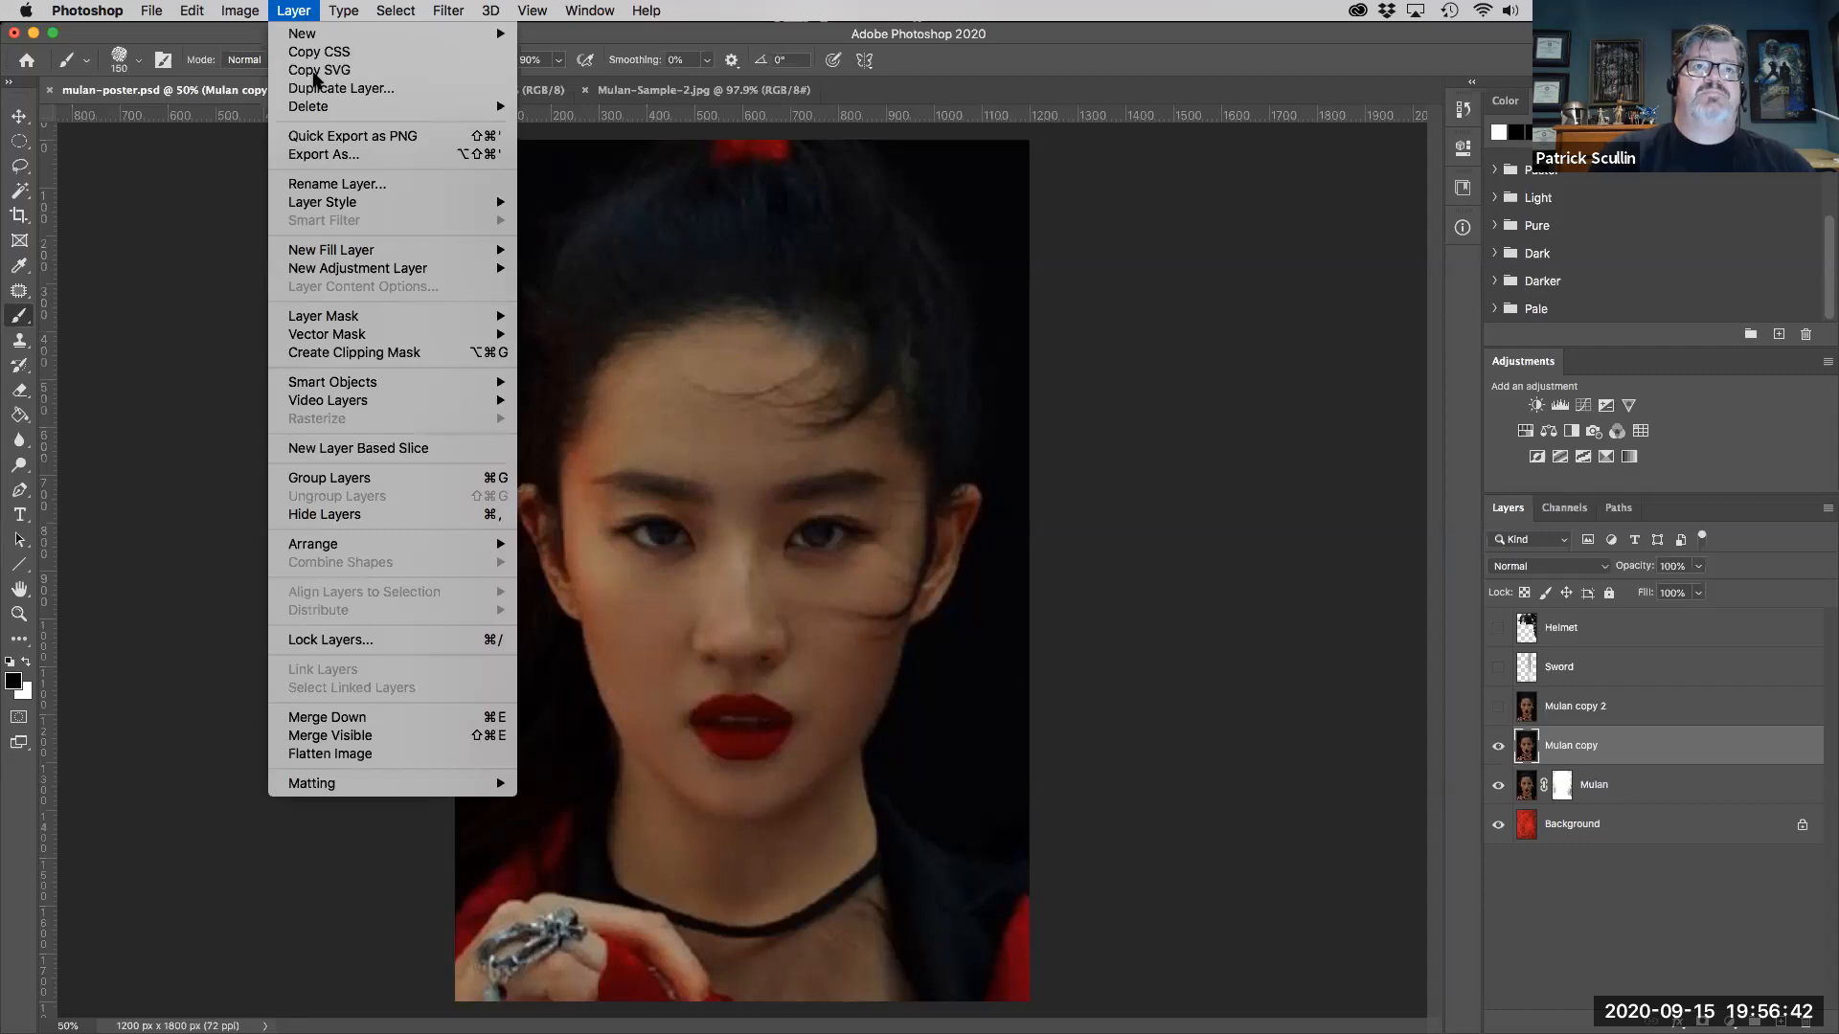
mouse_move(347, 317)
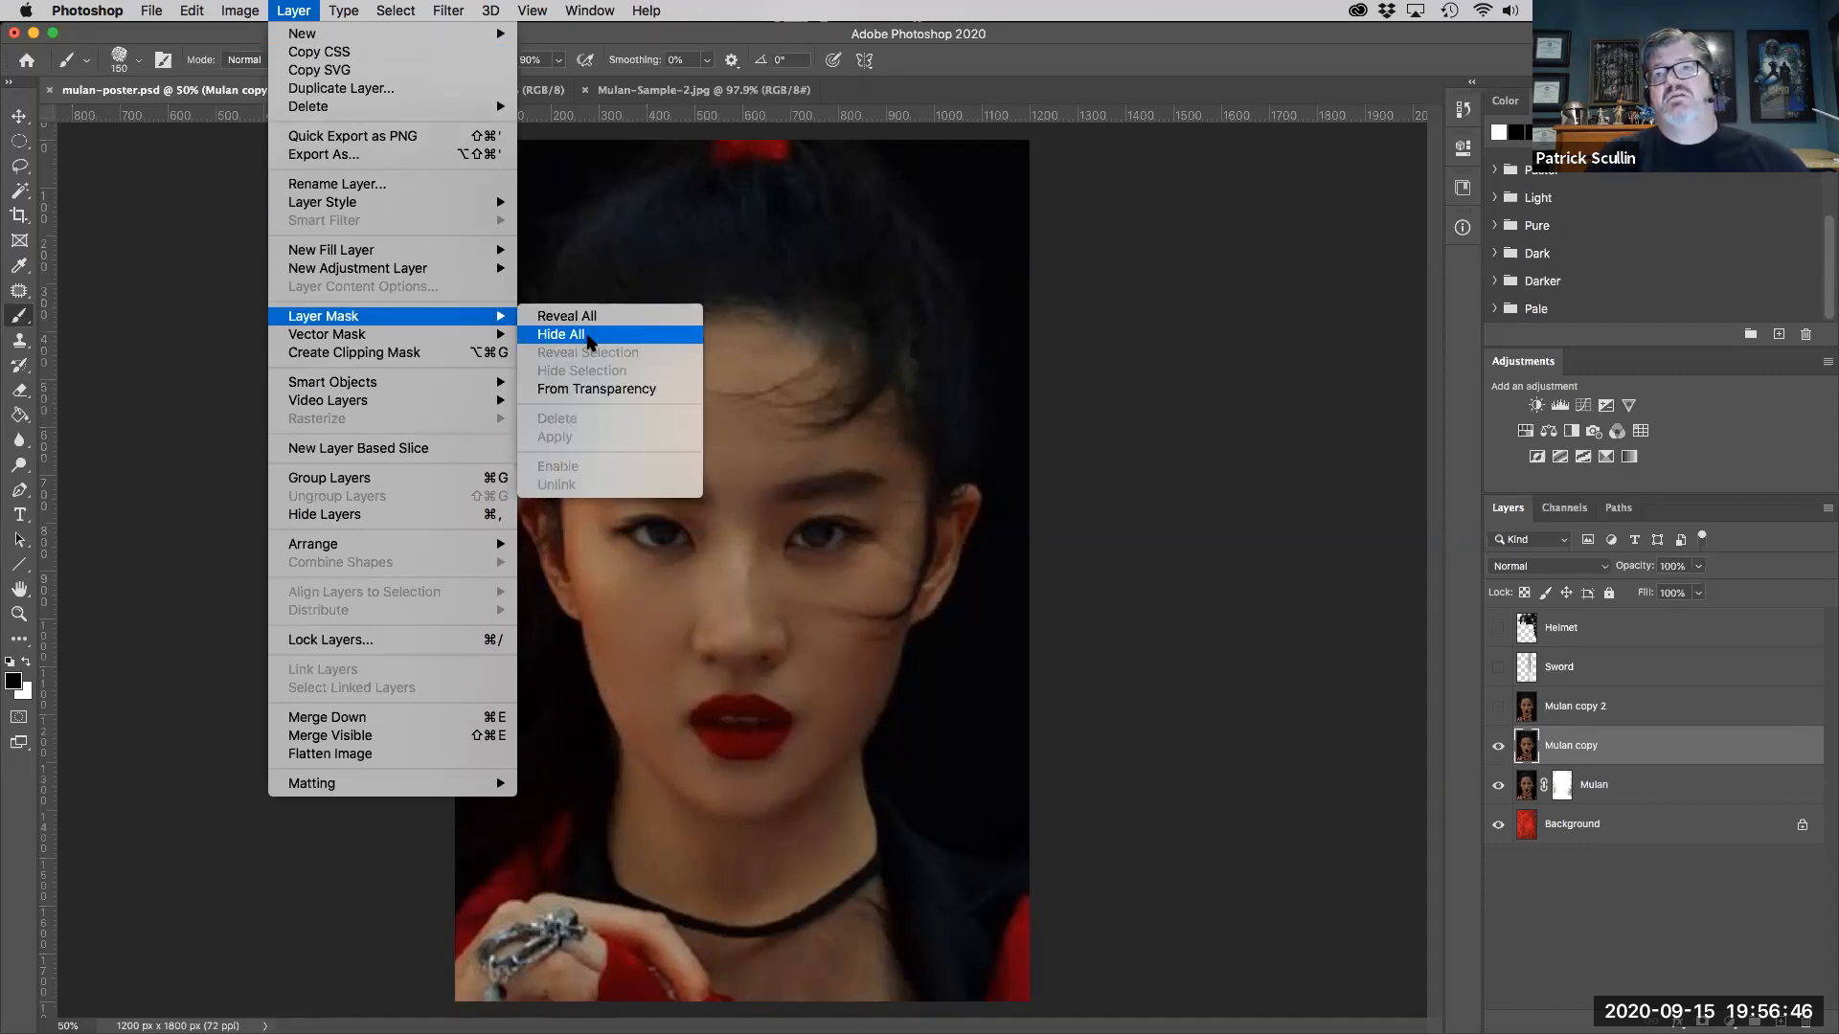
click(587, 337)
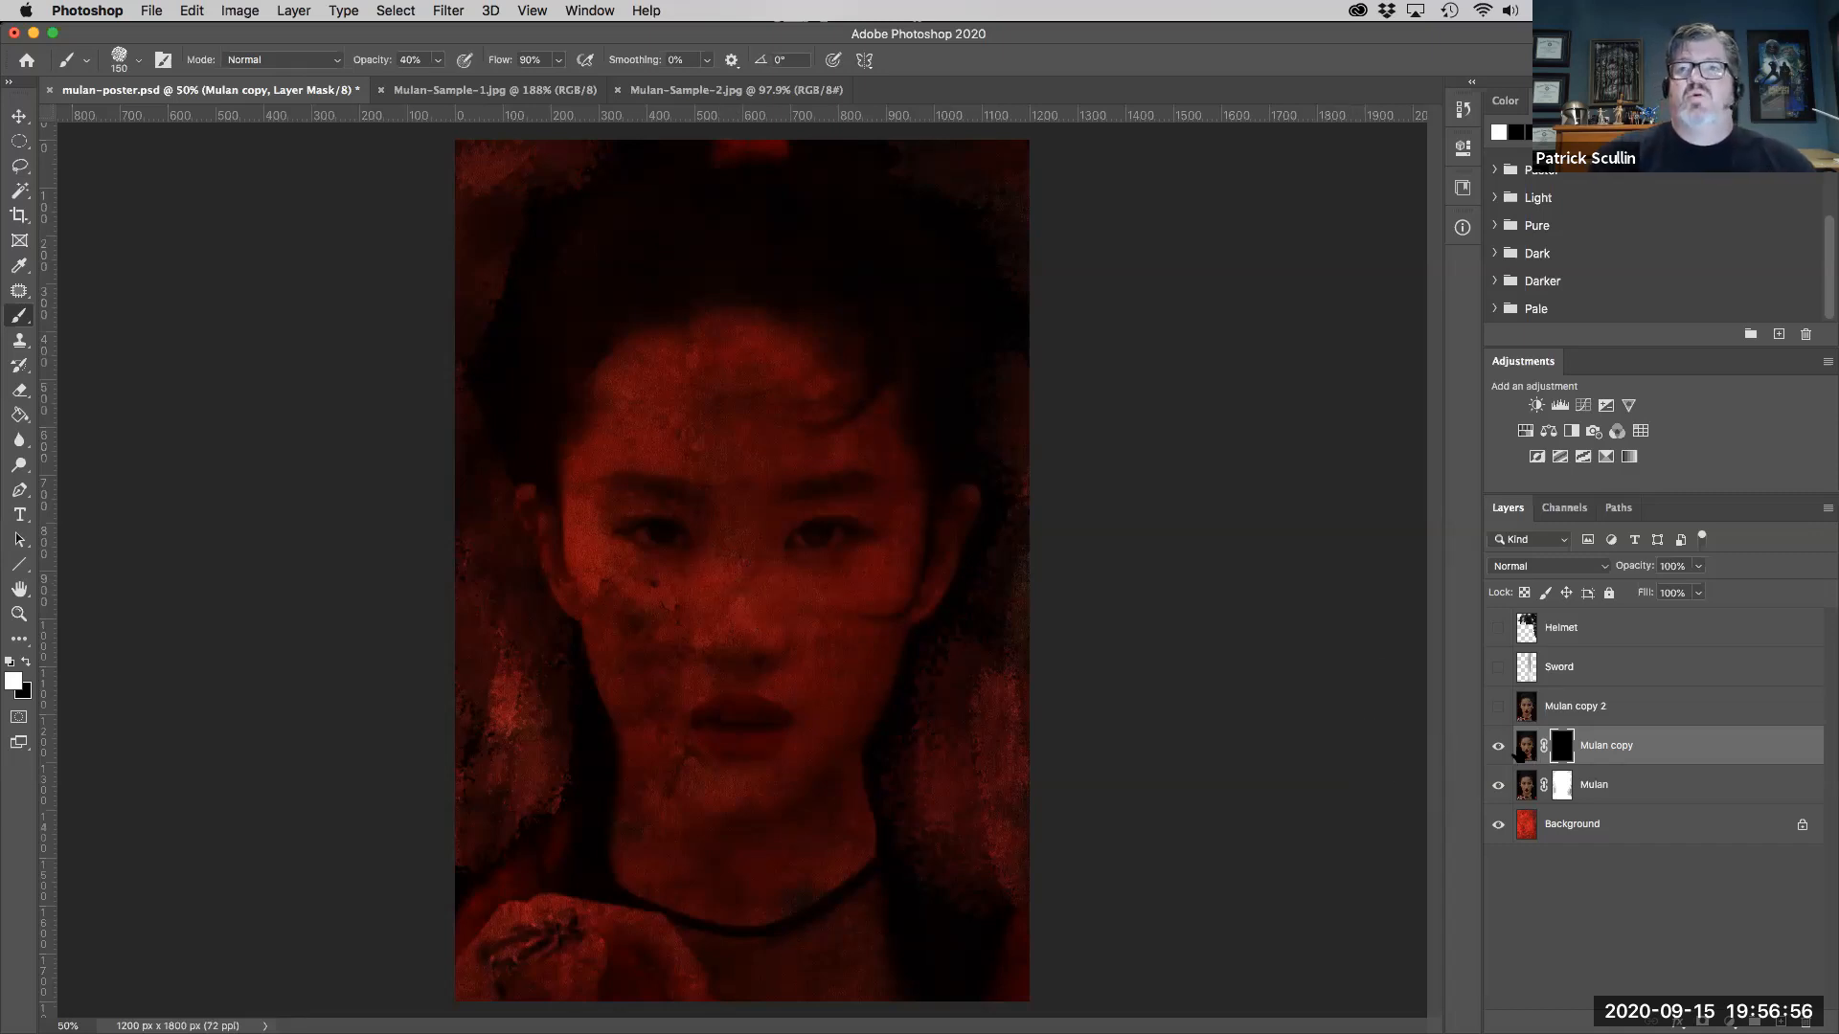
- Target the Mulan copy layer's image instead of its mask and set up the Quick Selection tool with a 150 px brush
click(1525, 746)
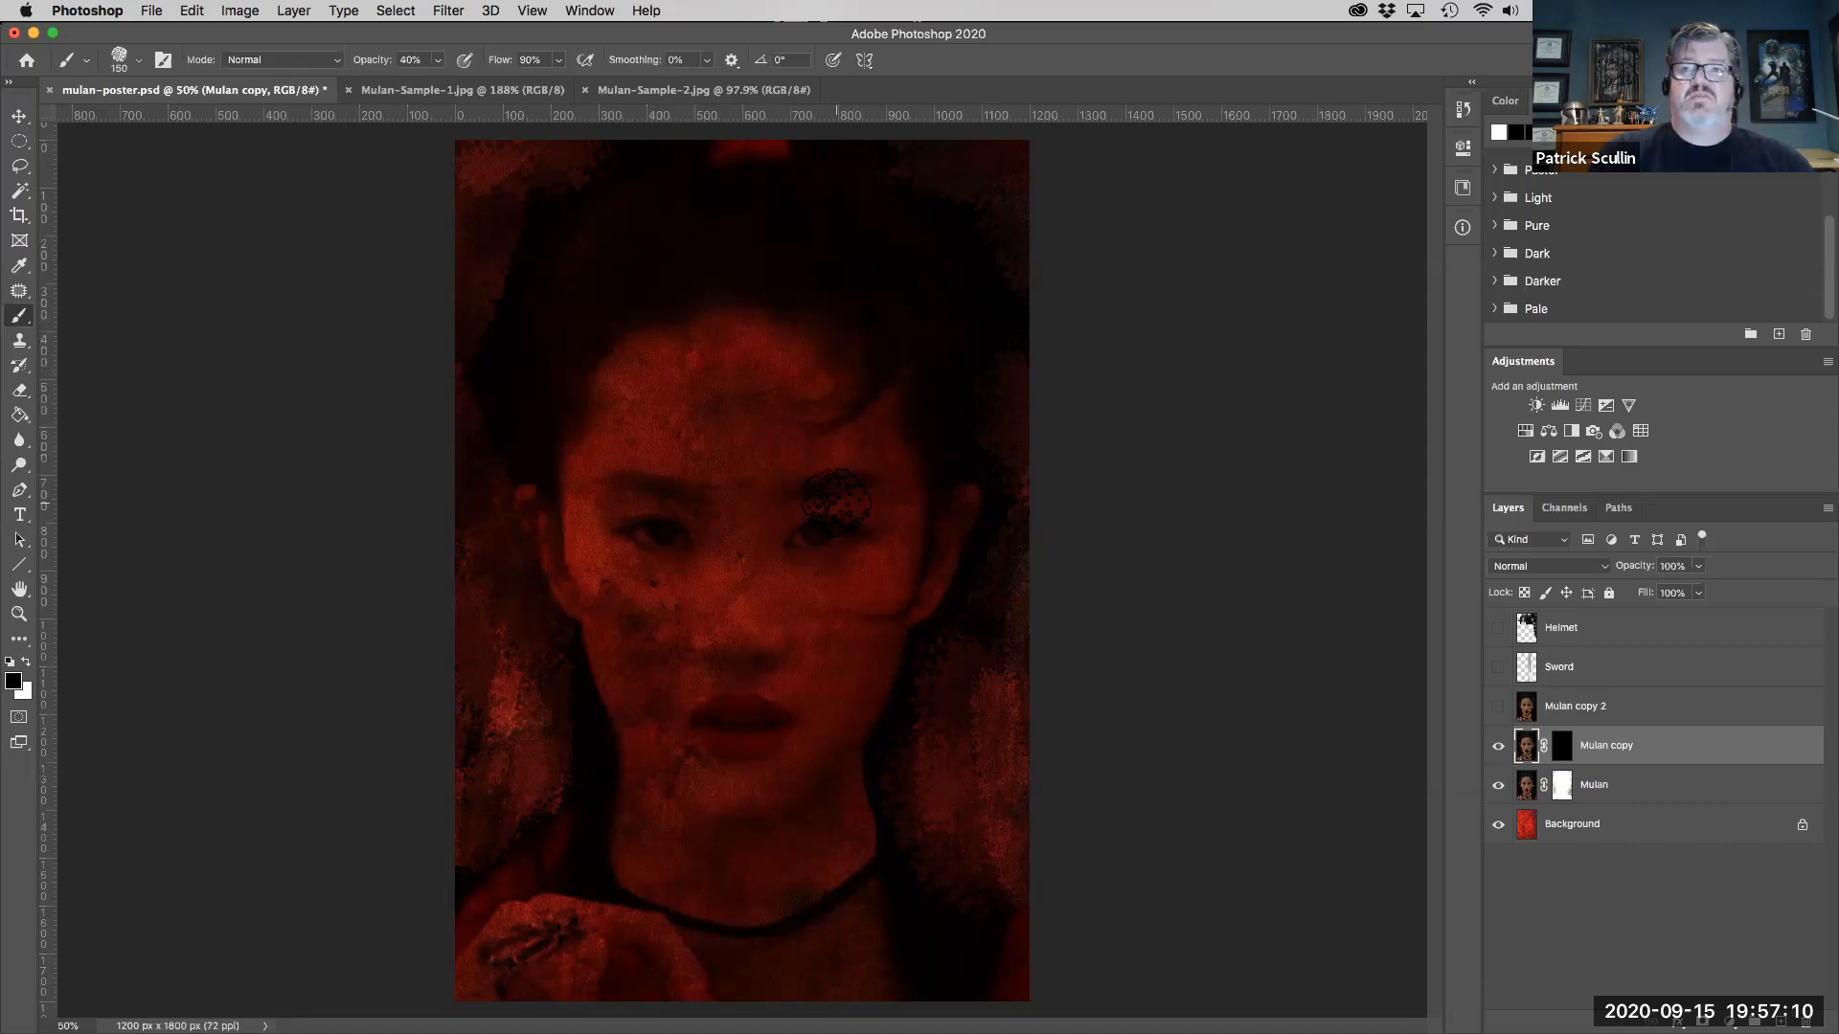
click(26, 194)
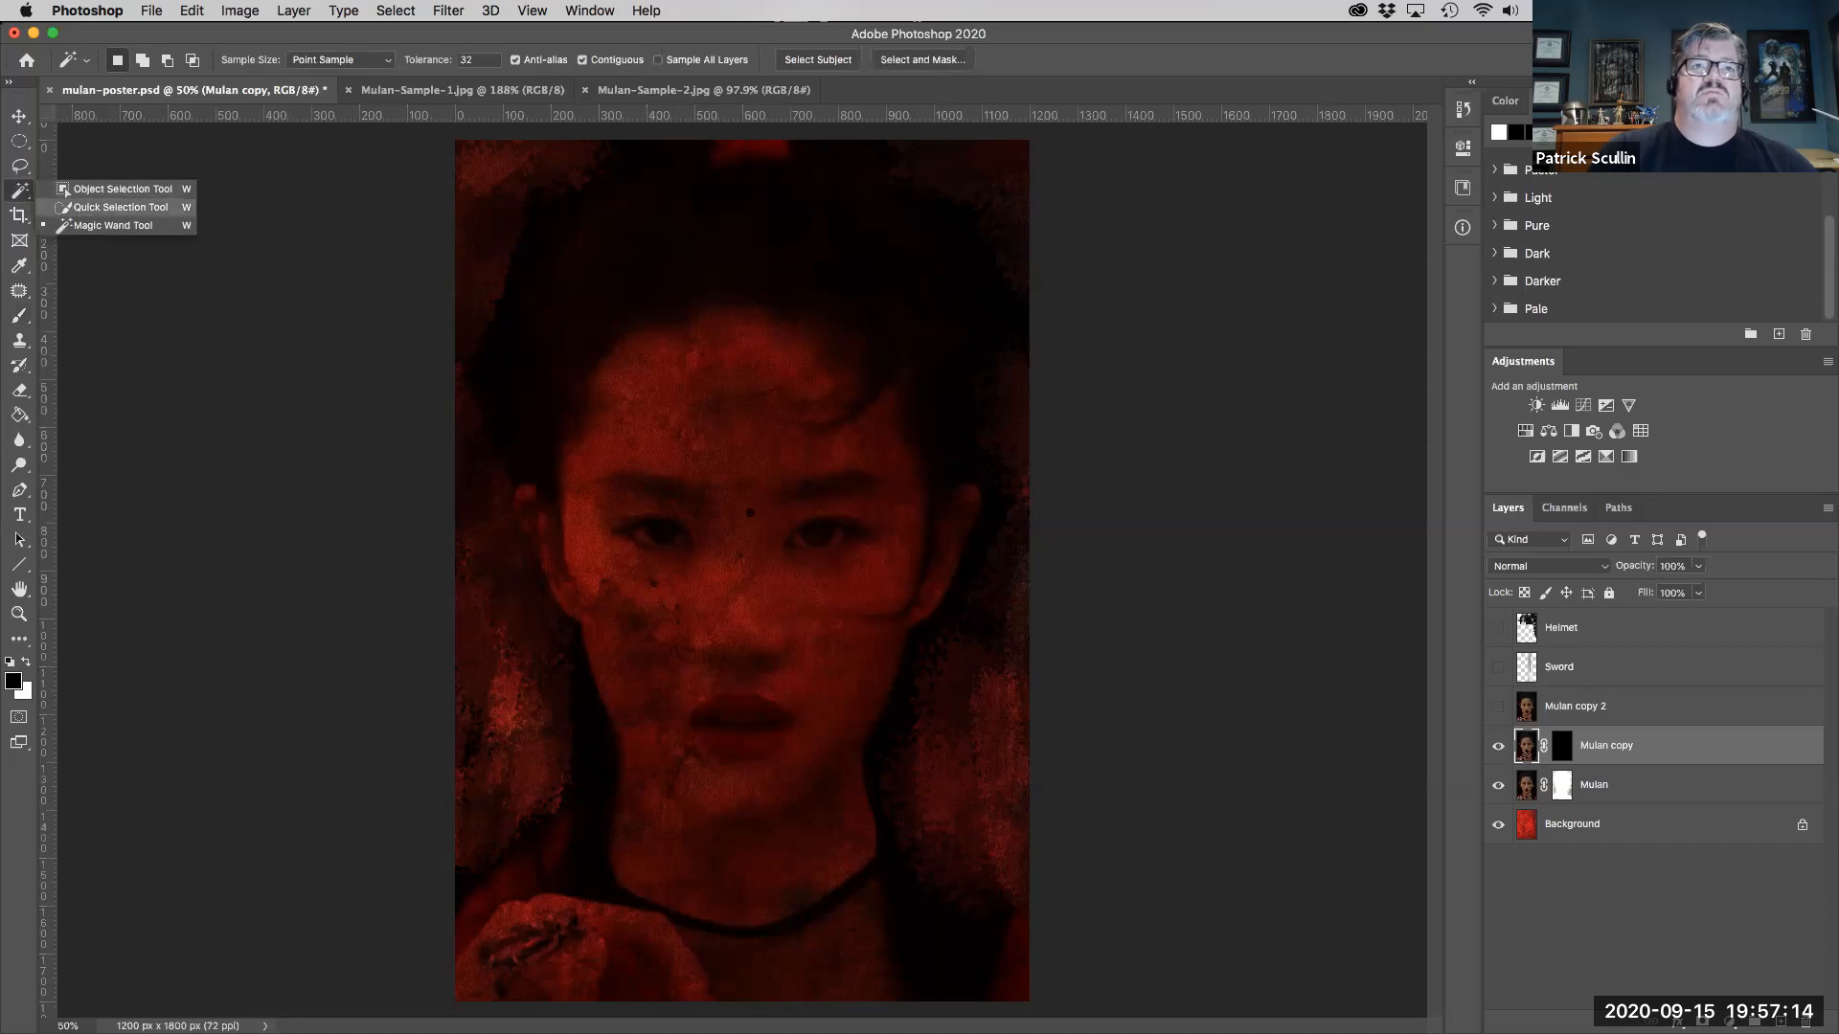
click(85, 212)
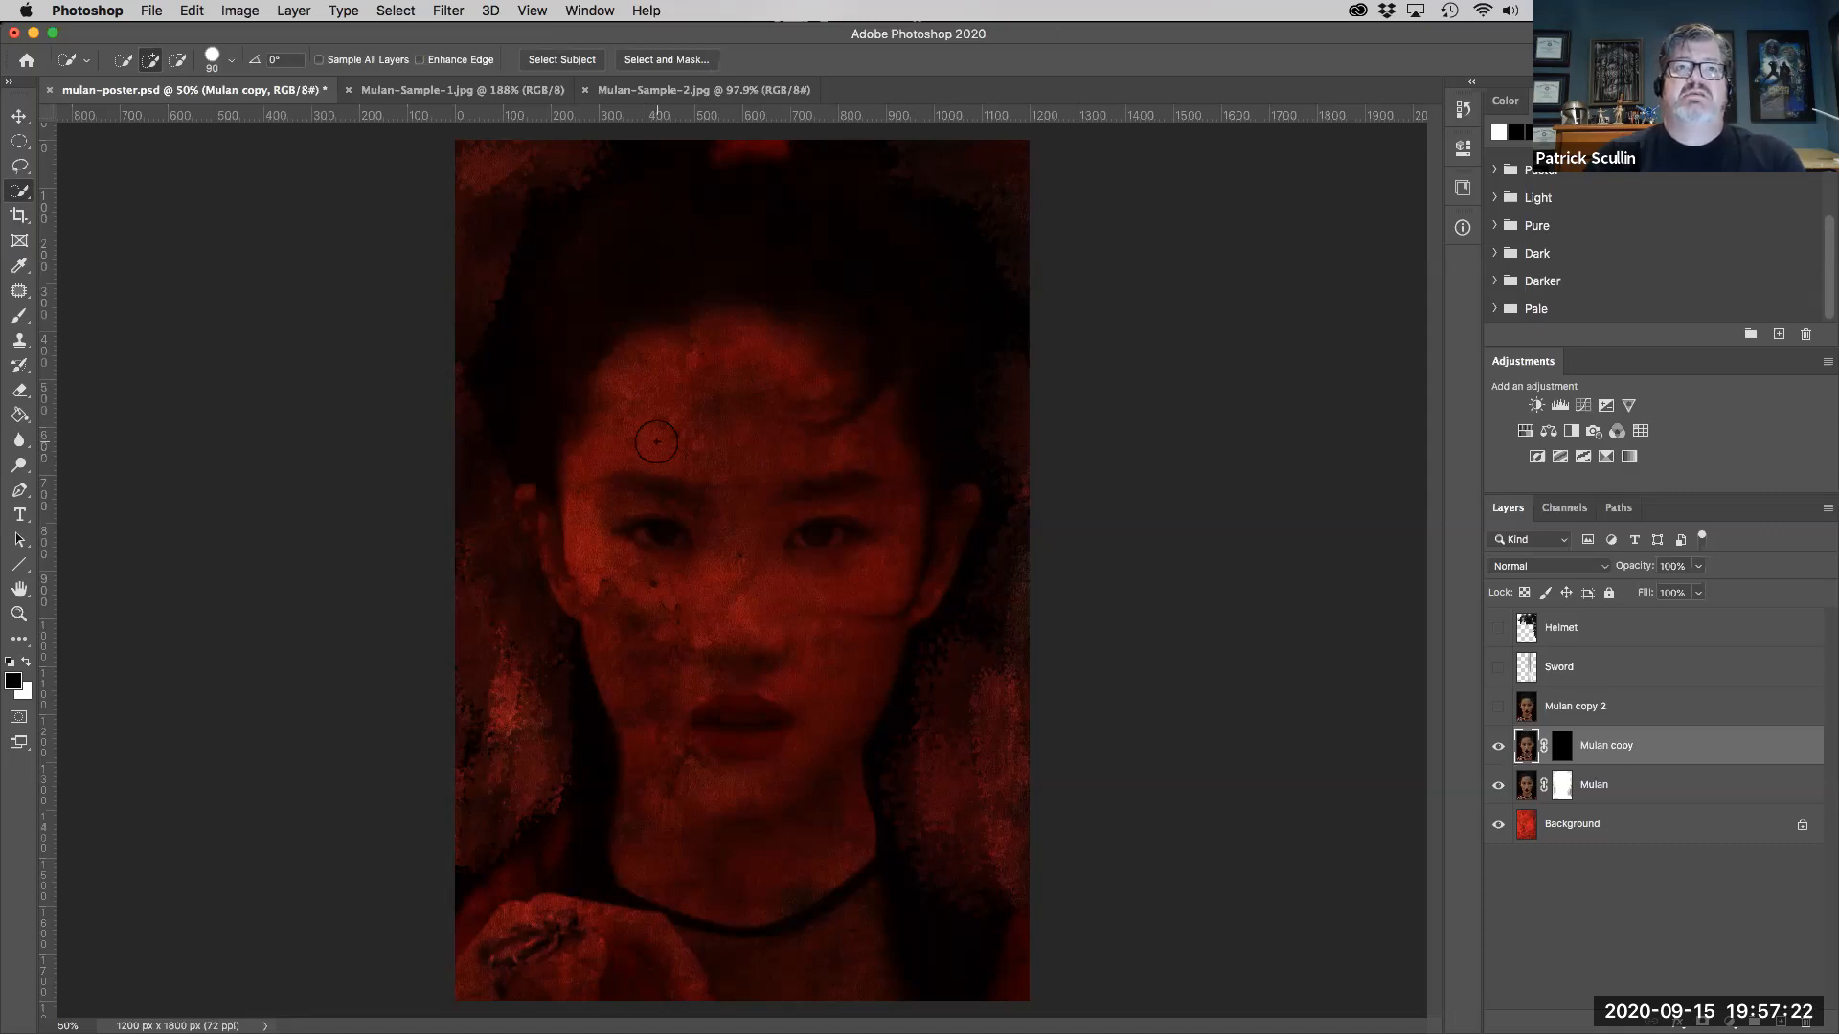
key(bracketright)
key(bracketright)
key(bracketright)
key(bracketright)
key(bracketleft)
key(bracketleft)
mouse_move(670, 374)
mouse_down()
mouse_move(663, 533)
mouse_move(697, 617)
mouse_move(650, 525)
mouse_move(595, 528)
mouse_up()
mouse_move(747, 469)
mouse_down()
mouse_move(741, 586)
mouse_move(807, 451)
mouse_move(783, 397)
mouse_move(851, 500)
mouse_move(847, 575)
mouse_up()
key(super+z)
key(super+z)
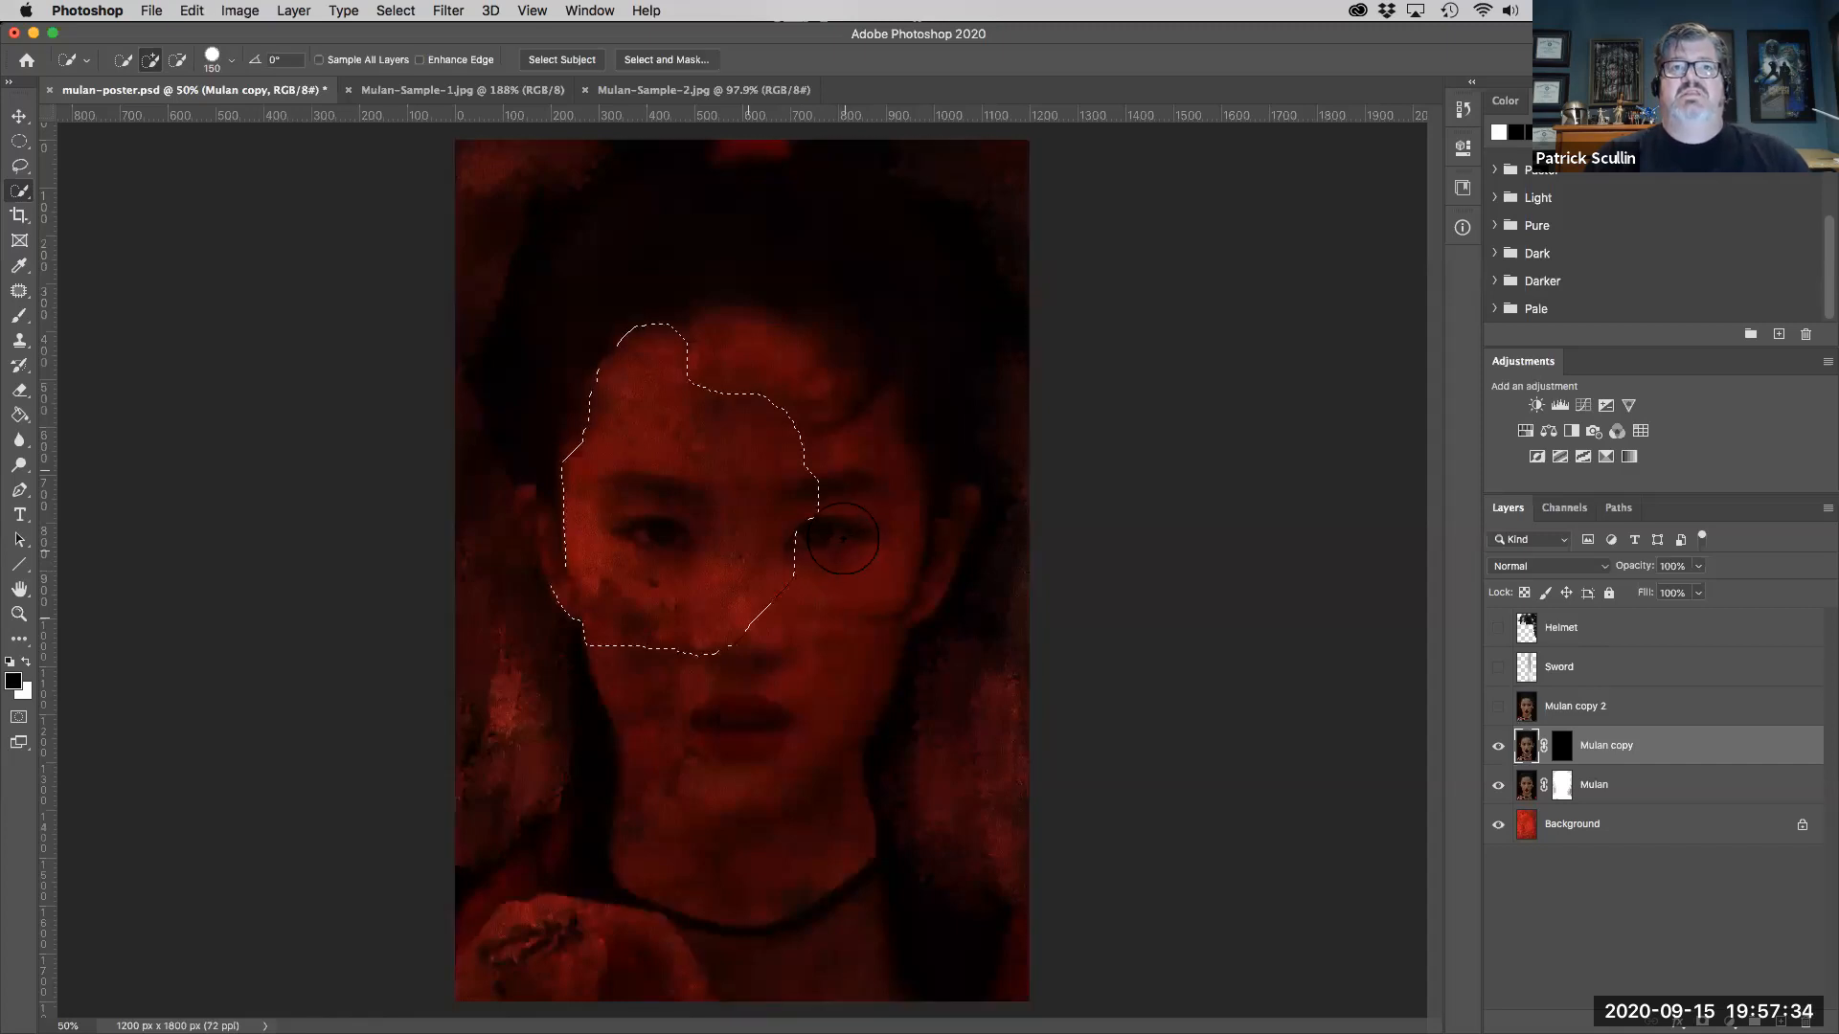
key(super+shift+z)
key(super+shift+z)
key(super+z)
key(super+z)
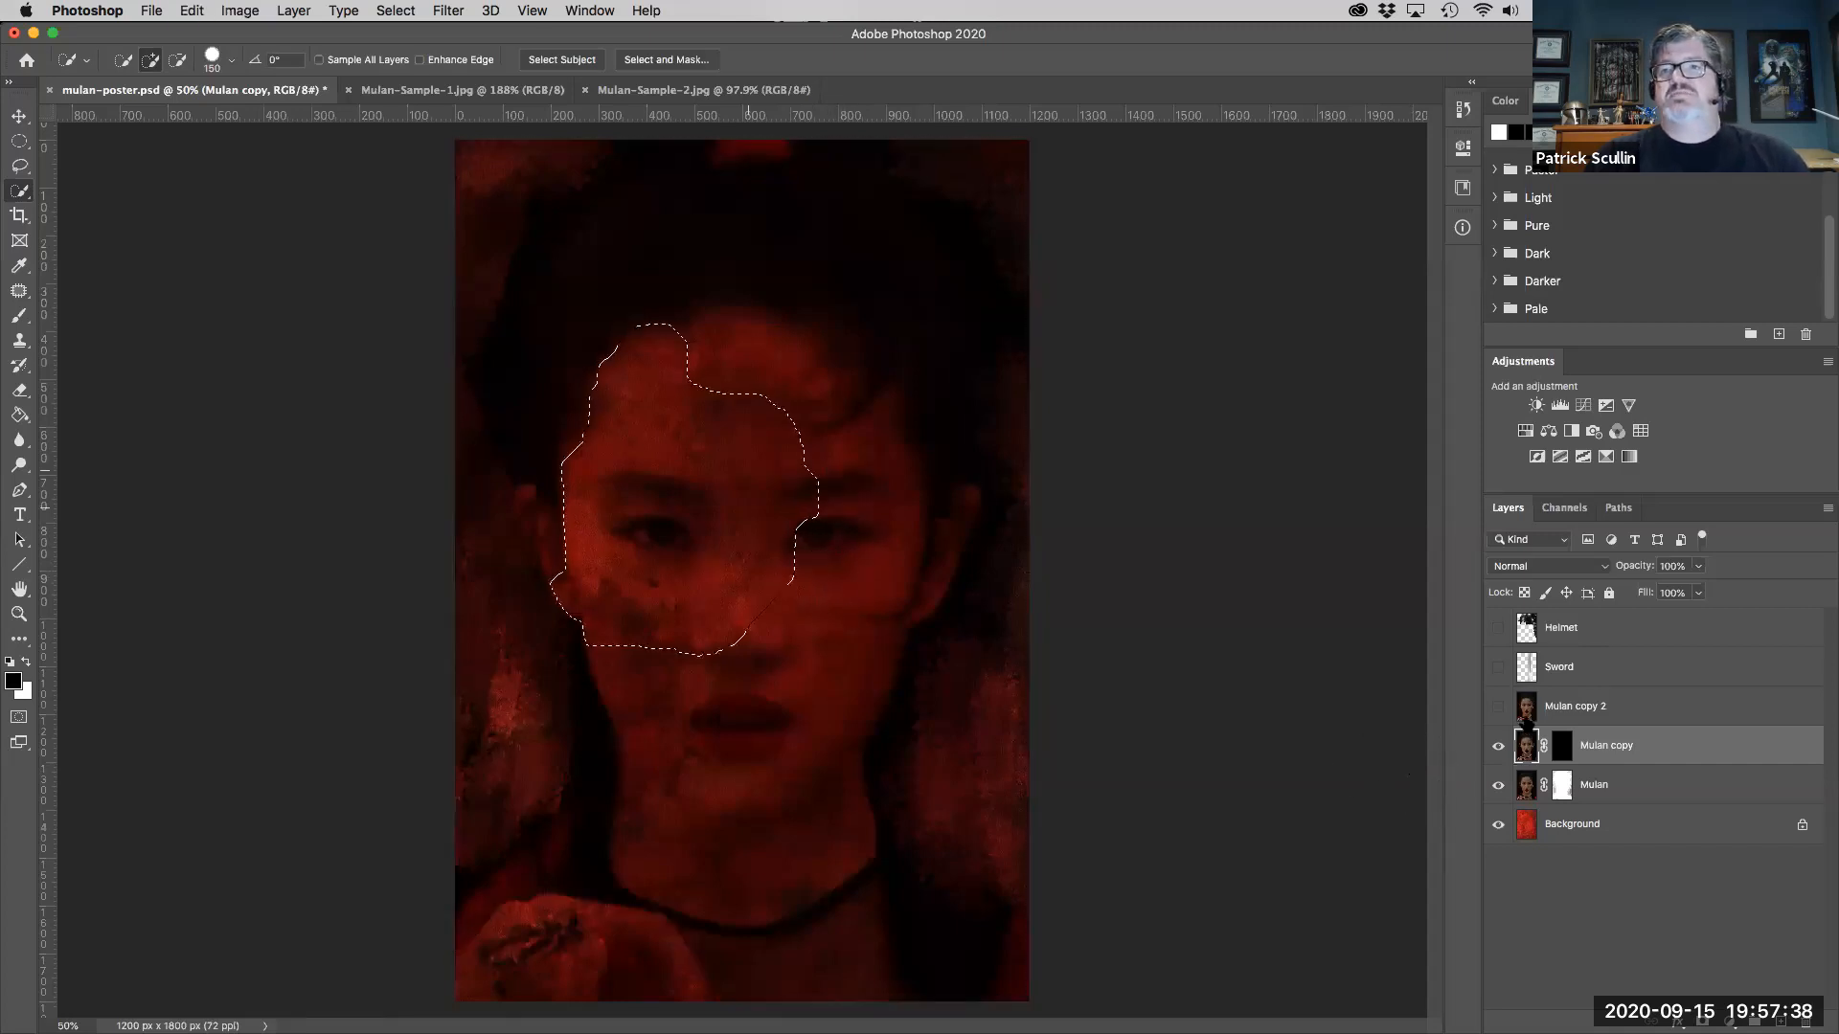
- Hide the Mulan copy layer, show and activate Mulan copy 2, and clear the current selection
click(1498, 746)
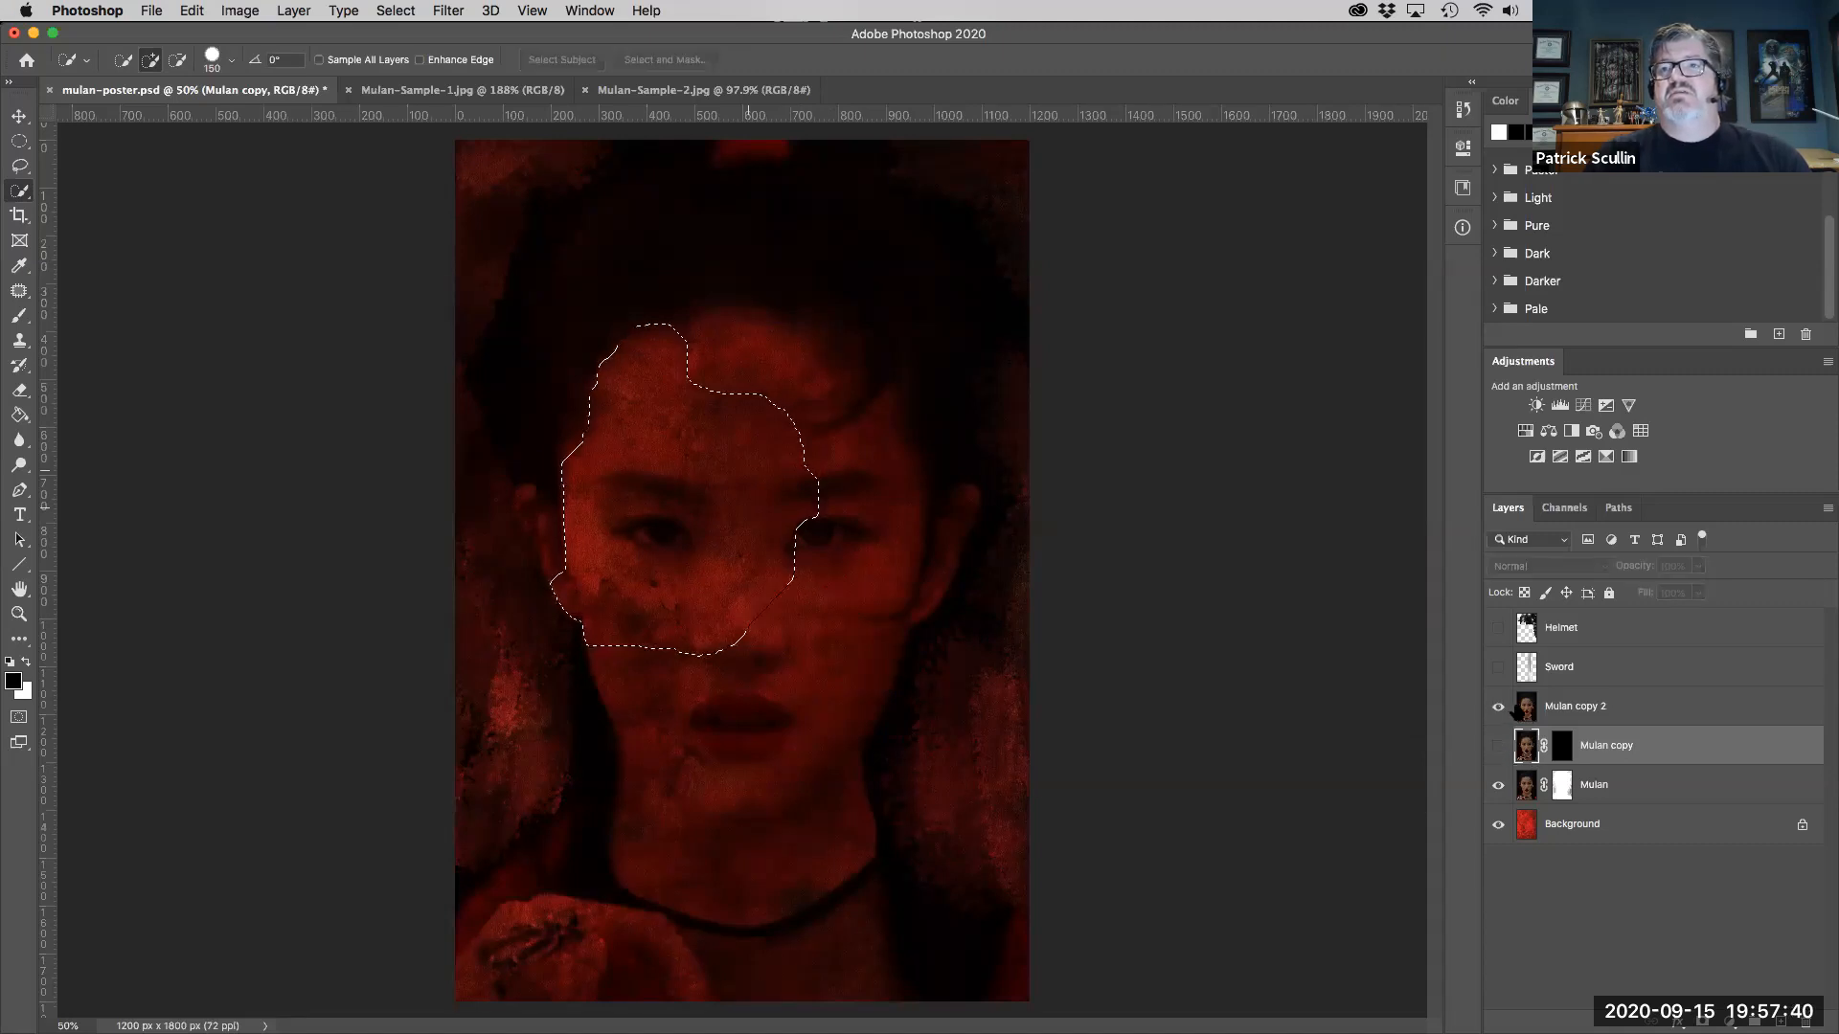
click(1497, 706)
click(1589, 706)
key(super+d)
- Quick-select the face on Mulan copy 2 from the lower forehead down to the upper lip, undoing strokes that spill over
drag(687, 438, 716, 659)
mouse_move(738, 470)
mouse_down()
mouse_move(899, 491)
mouse_move(842, 466)
mouse_move(804, 479)
mouse_move(751, 611)
mouse_move(752, 661)
mouse_up()
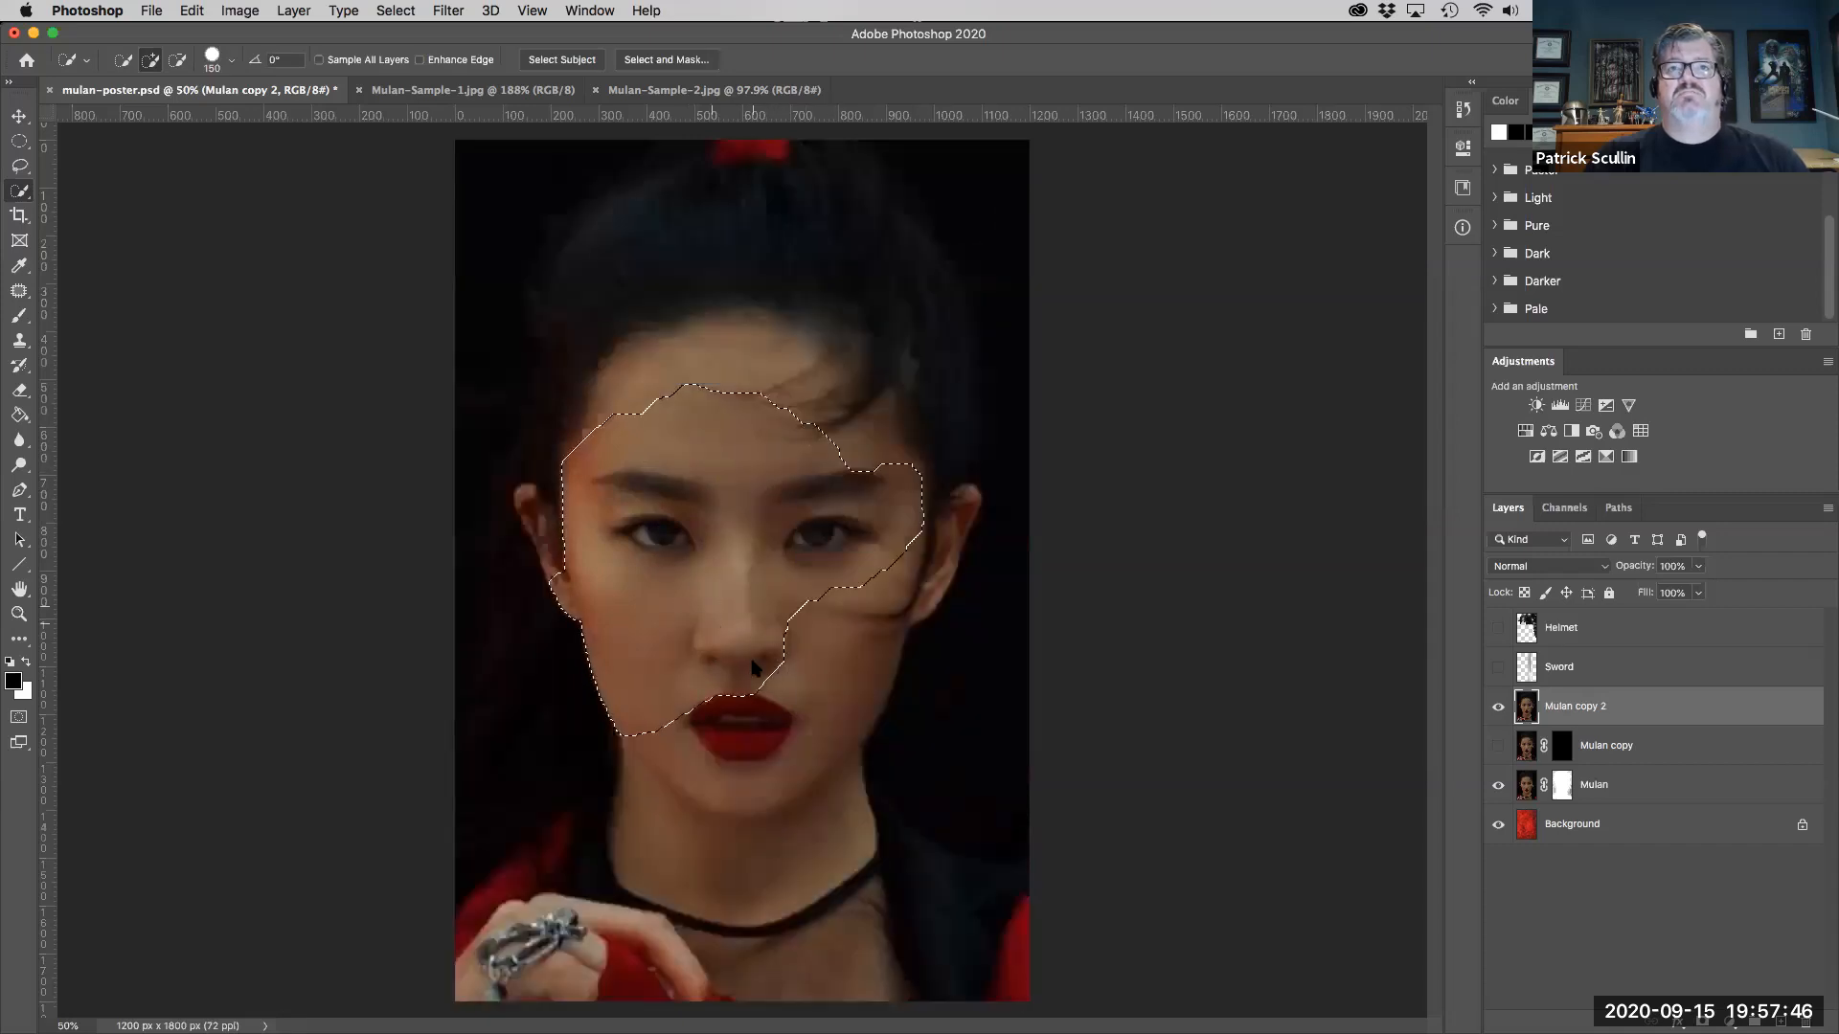
key(super+z)
key(super+plus)
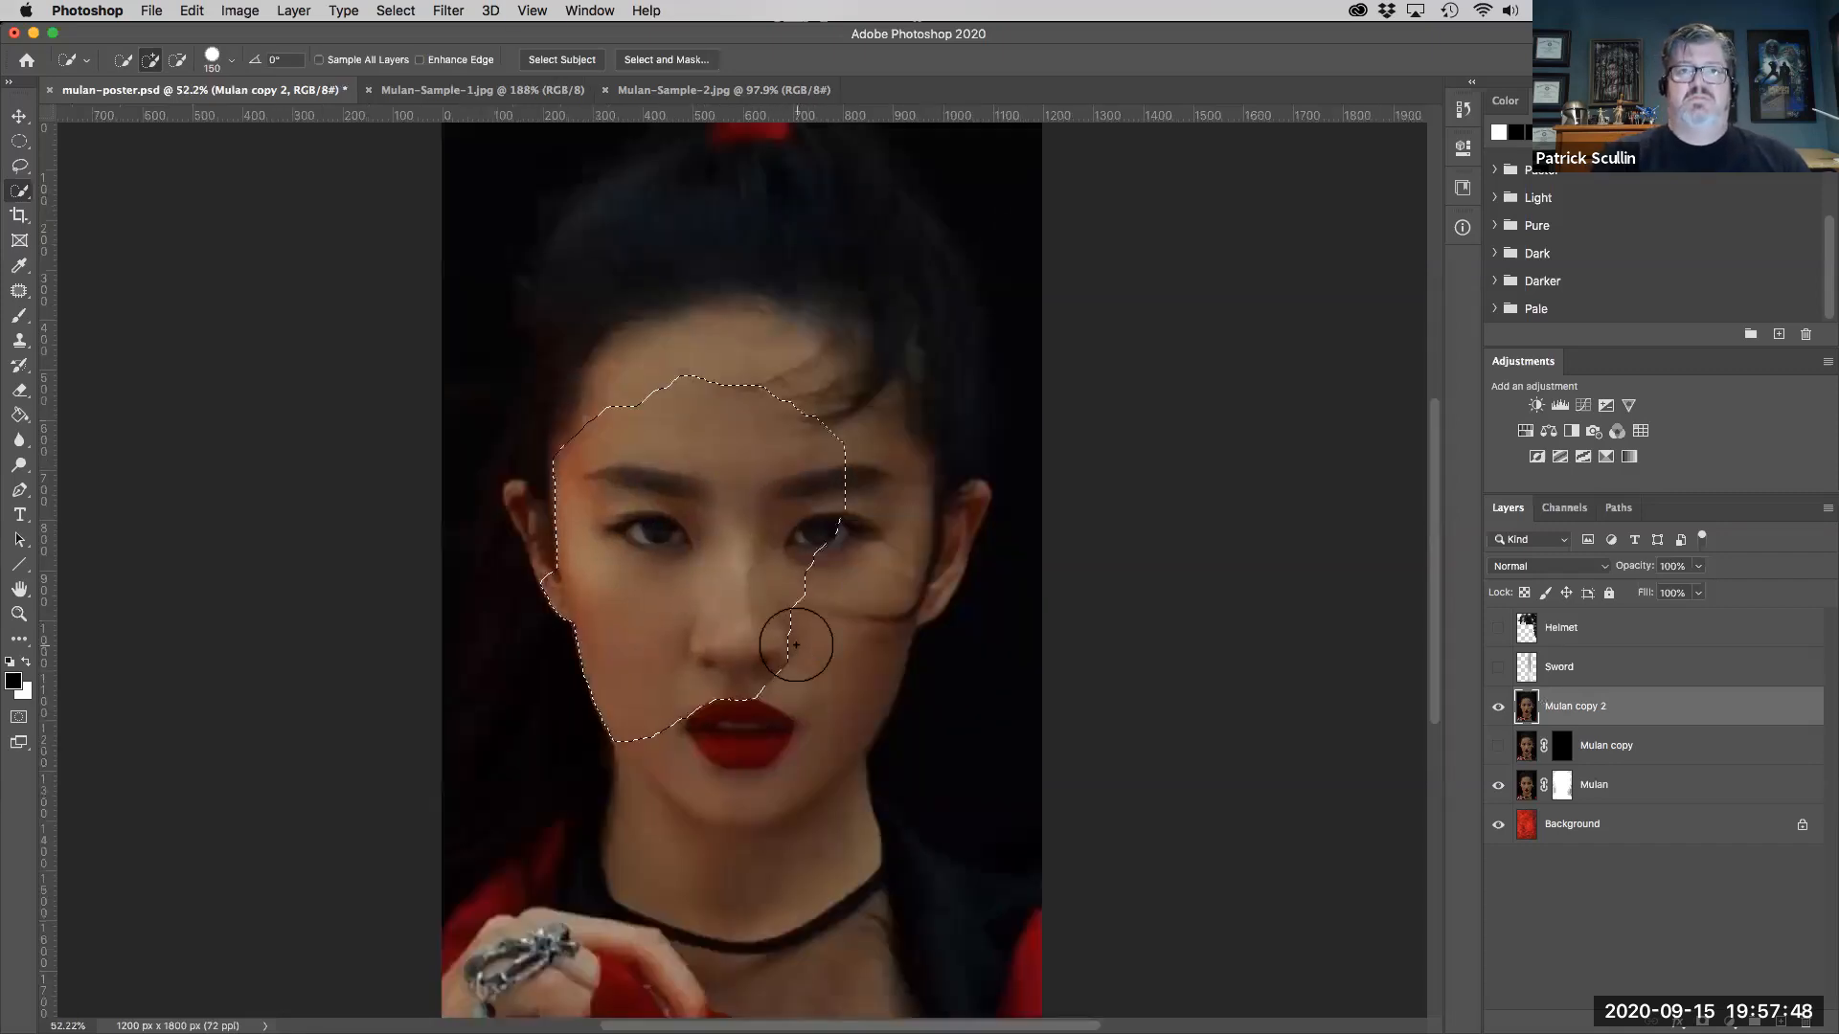
mouse_move(800, 677)
mouse_down()
mouse_move(968, 502)
mouse_move(894, 586)
mouse_move(910, 556)
mouse_move(838, 392)
mouse_move(801, 348)
mouse_move(755, 353)
mouse_up()
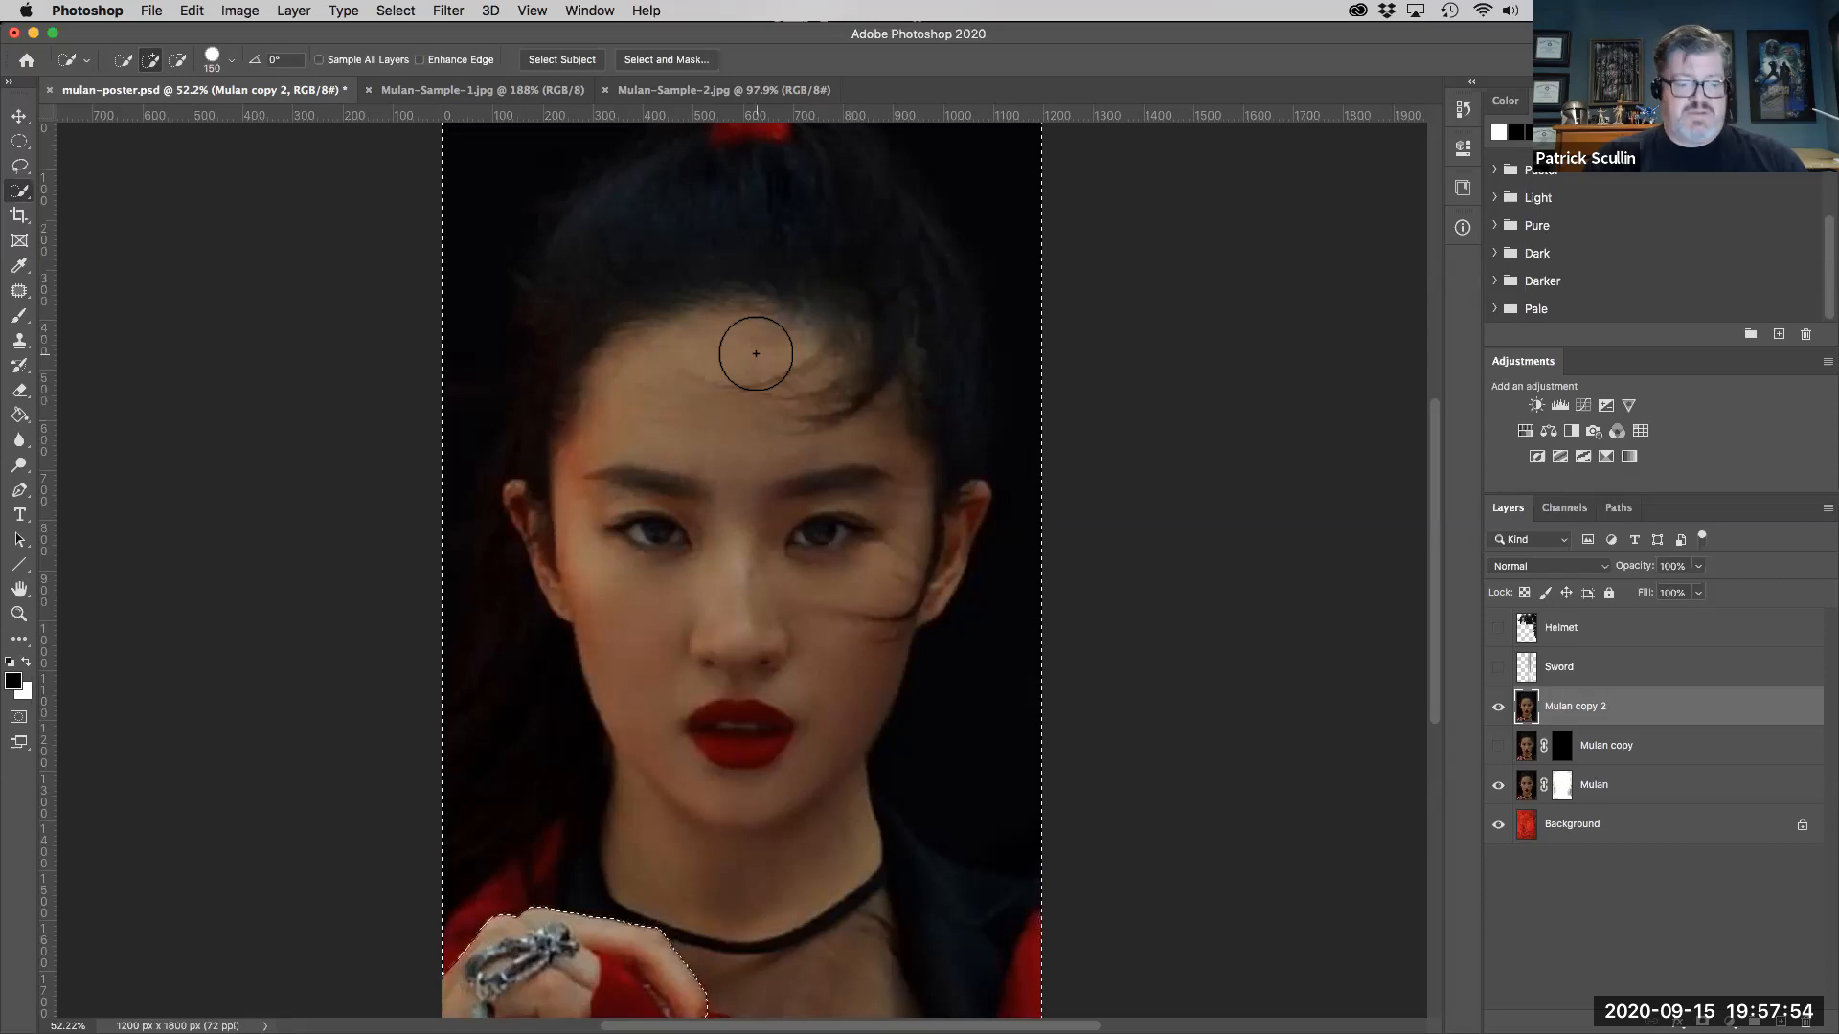
key(super+z)
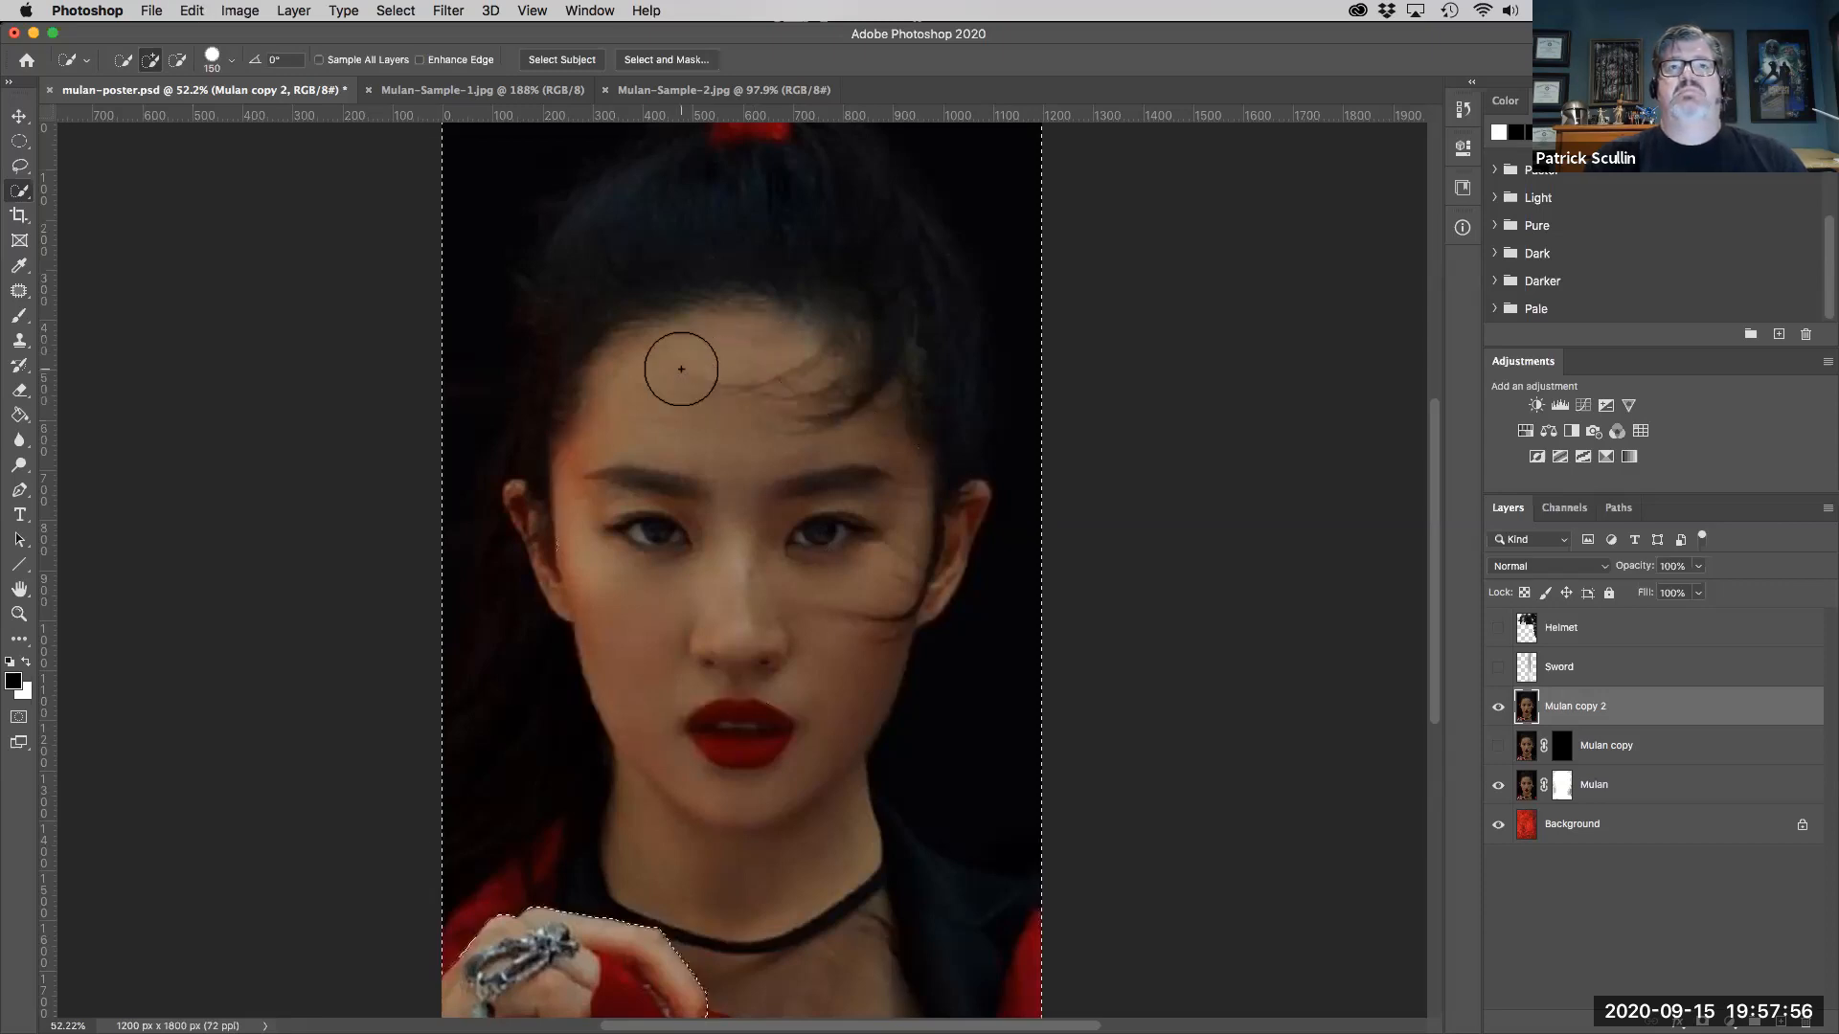
key(super+z)
- Reduce the Quick Selection brush to 80 px and extend the selection over the ear on the poster's left side
key(bracketleft)
key(bracketleft)
key(bracketleft)
key(bracketleft)
click(703, 350)
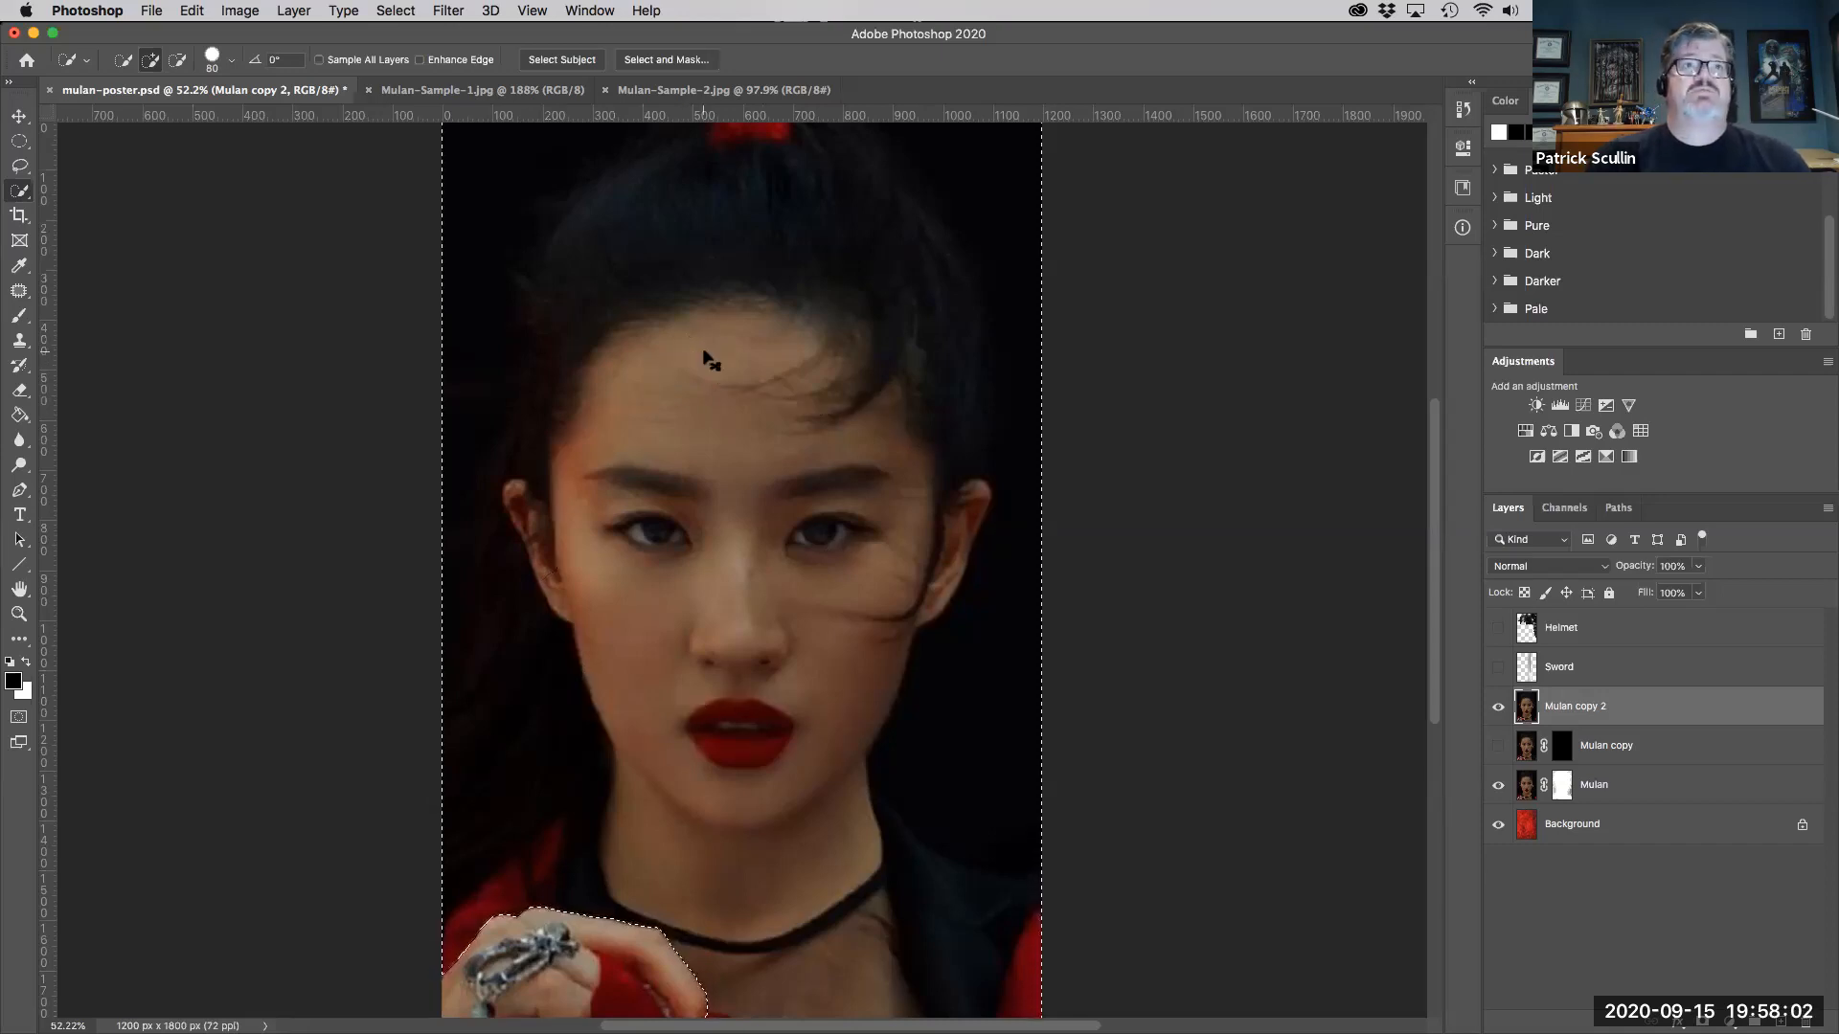
key(super+z)
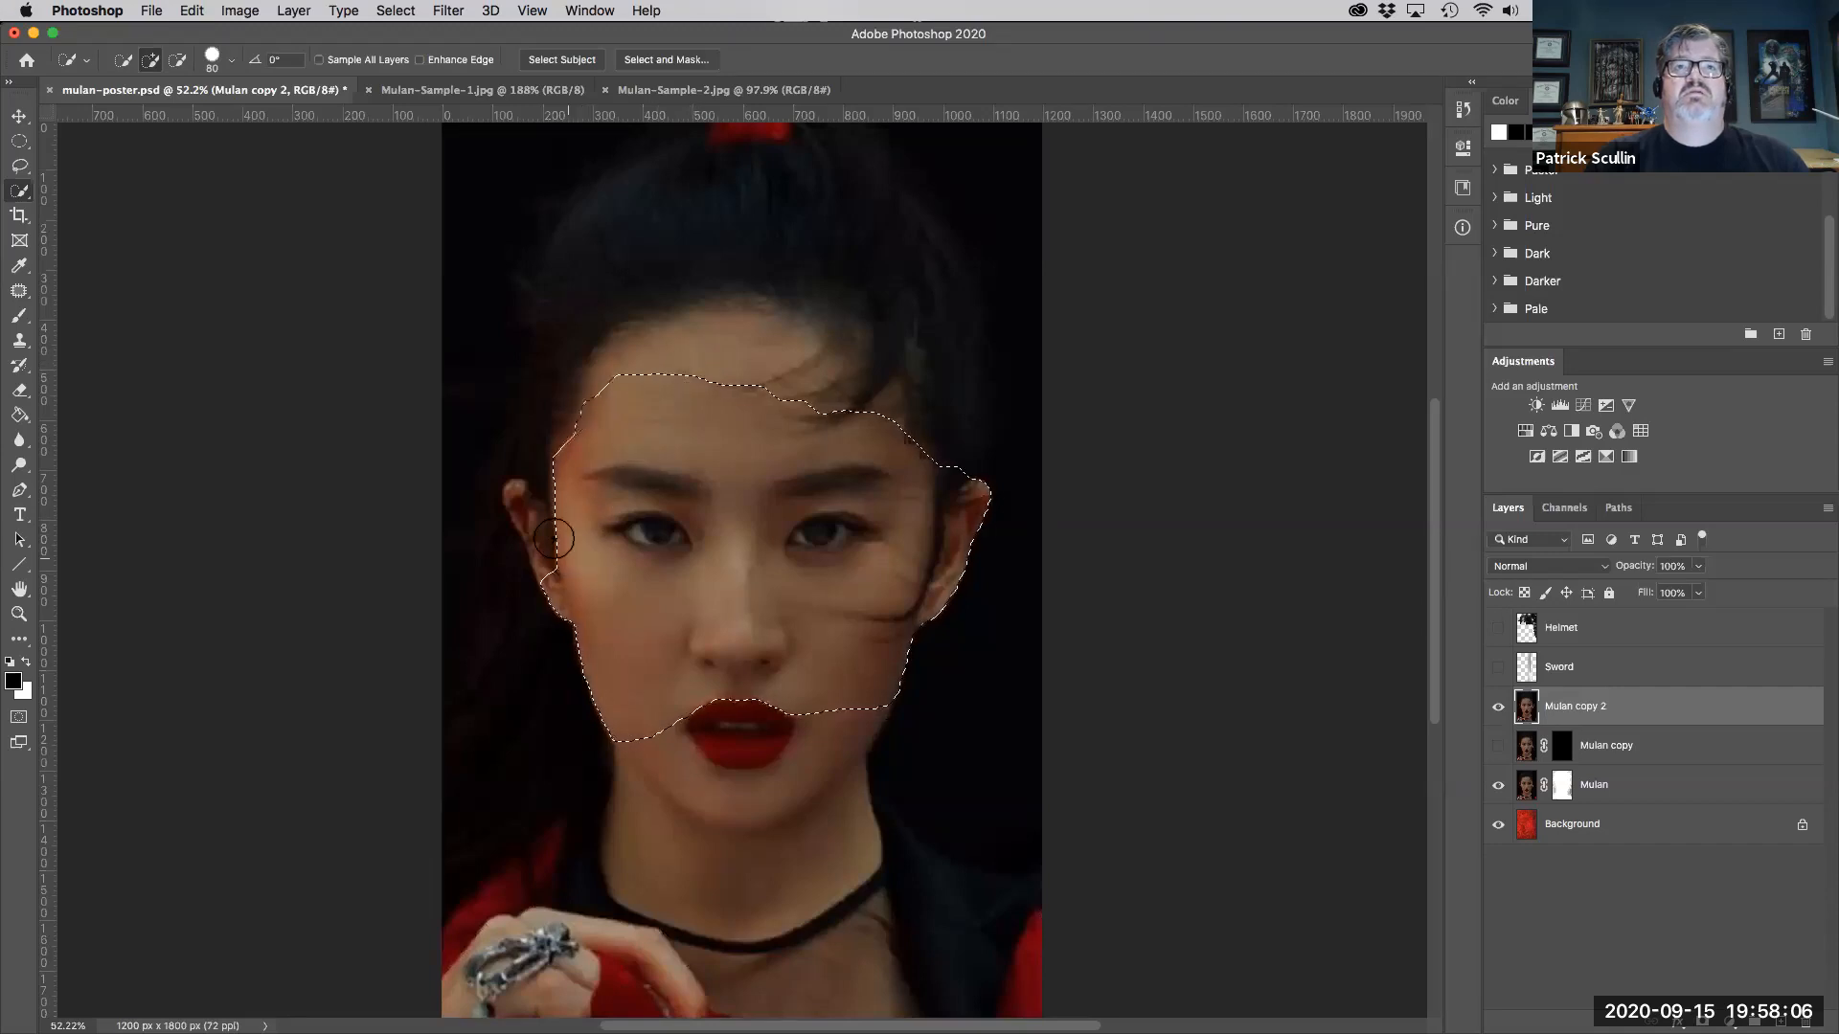
drag(541, 528, 571, 581)
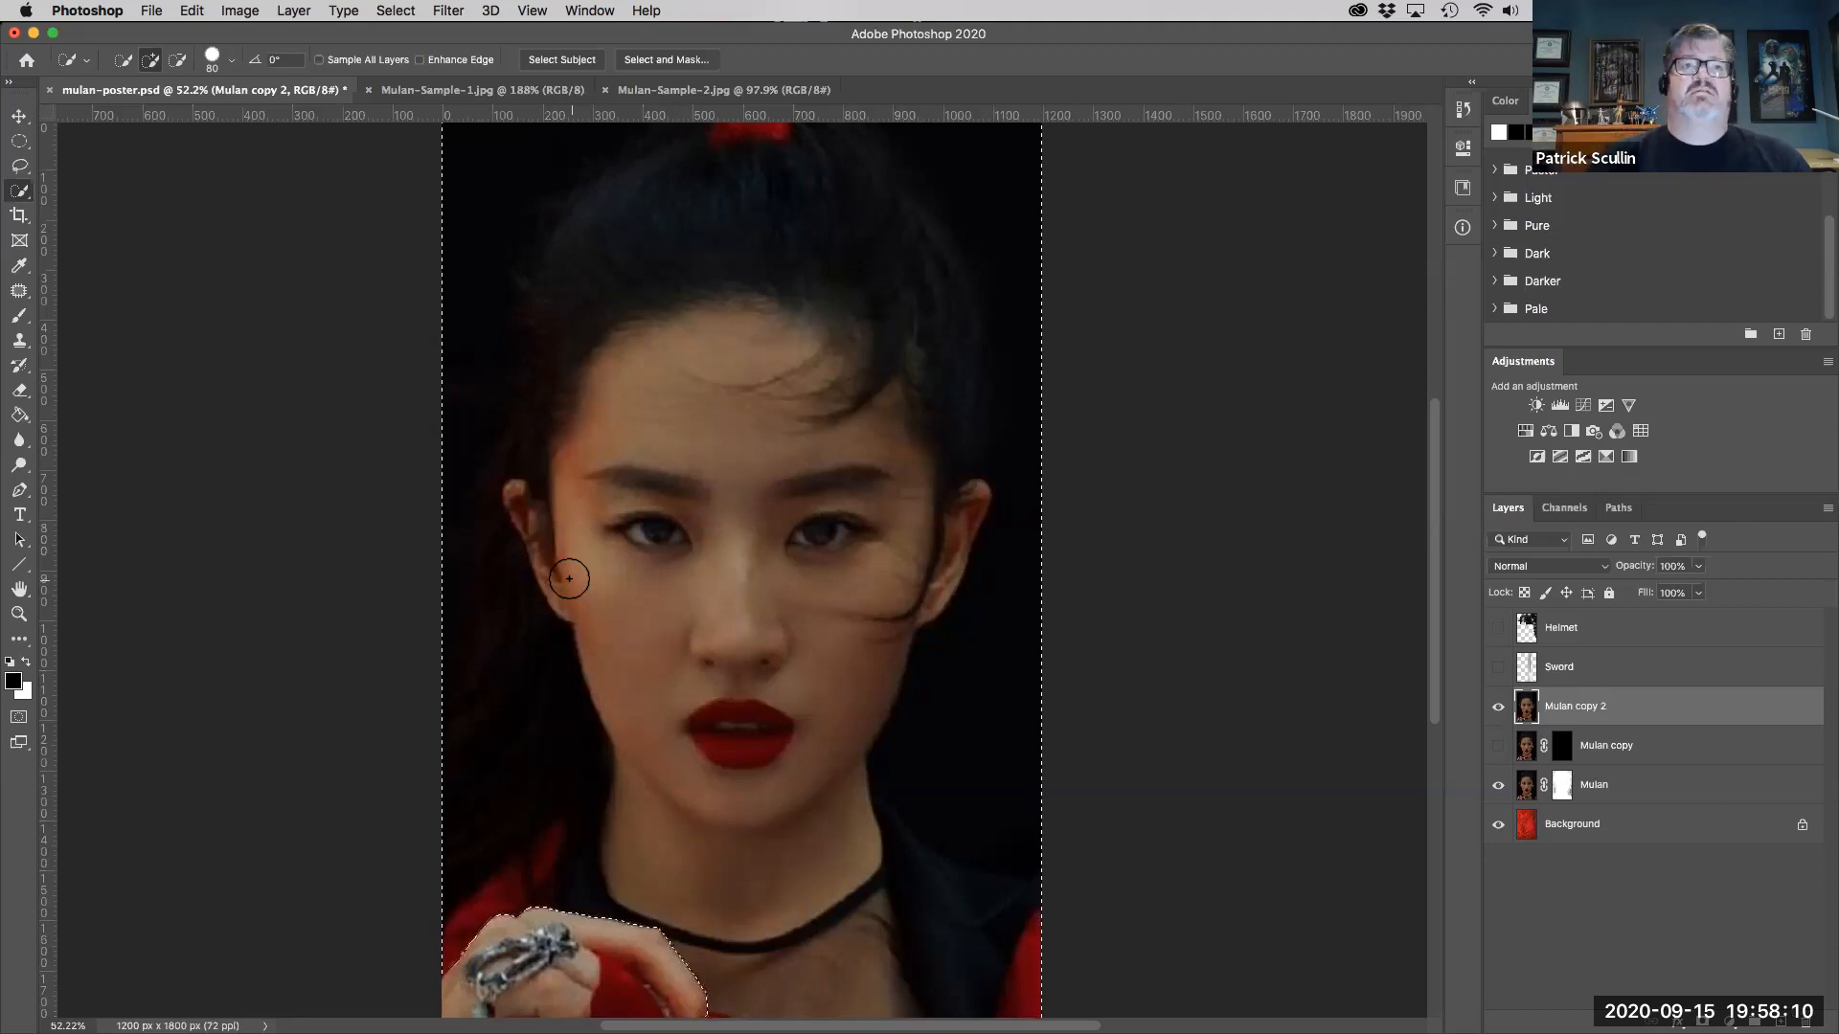
- Subtract the hair and dark background above the ears from the selection, keeping the whole forehead selected
click(177, 61)
click(450, 189)
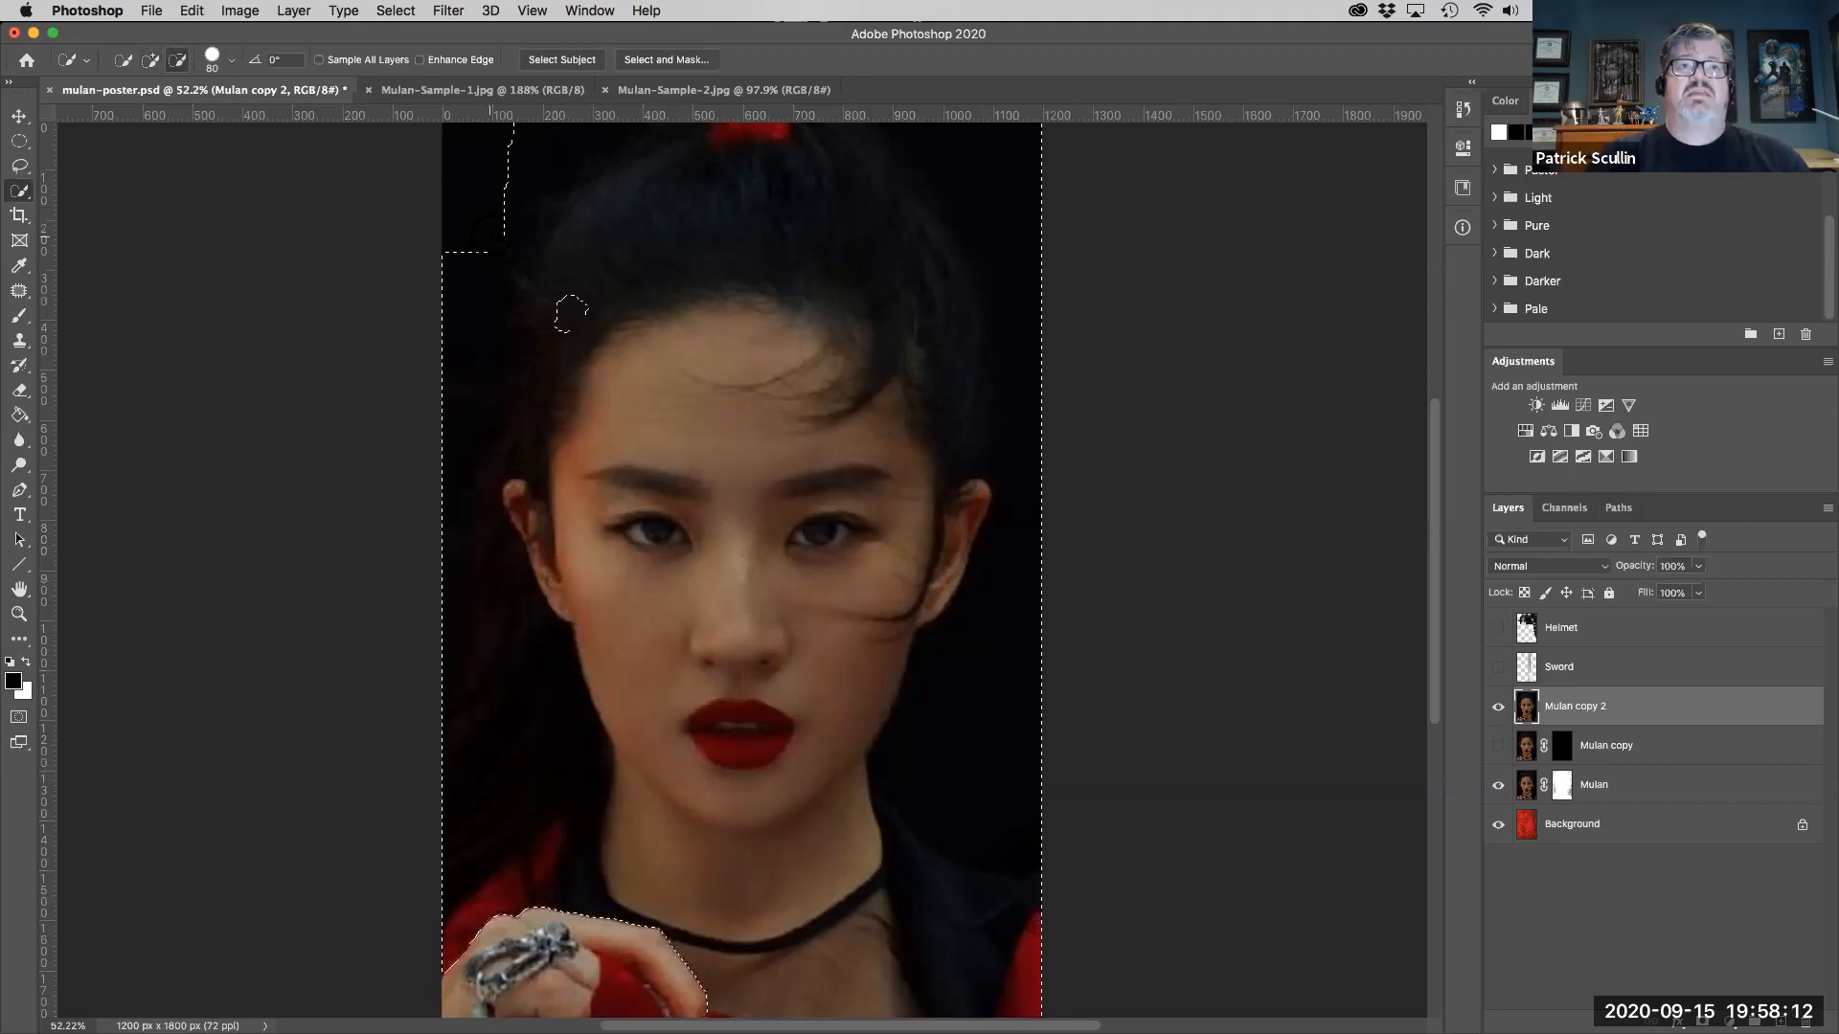
click(986, 212)
drag(984, 218, 1057, 429)
mouse_move(934, 288)
mouse_down()
mouse_move(910, 248)
mouse_move(658, 204)
mouse_up()
key(super+alt+r)
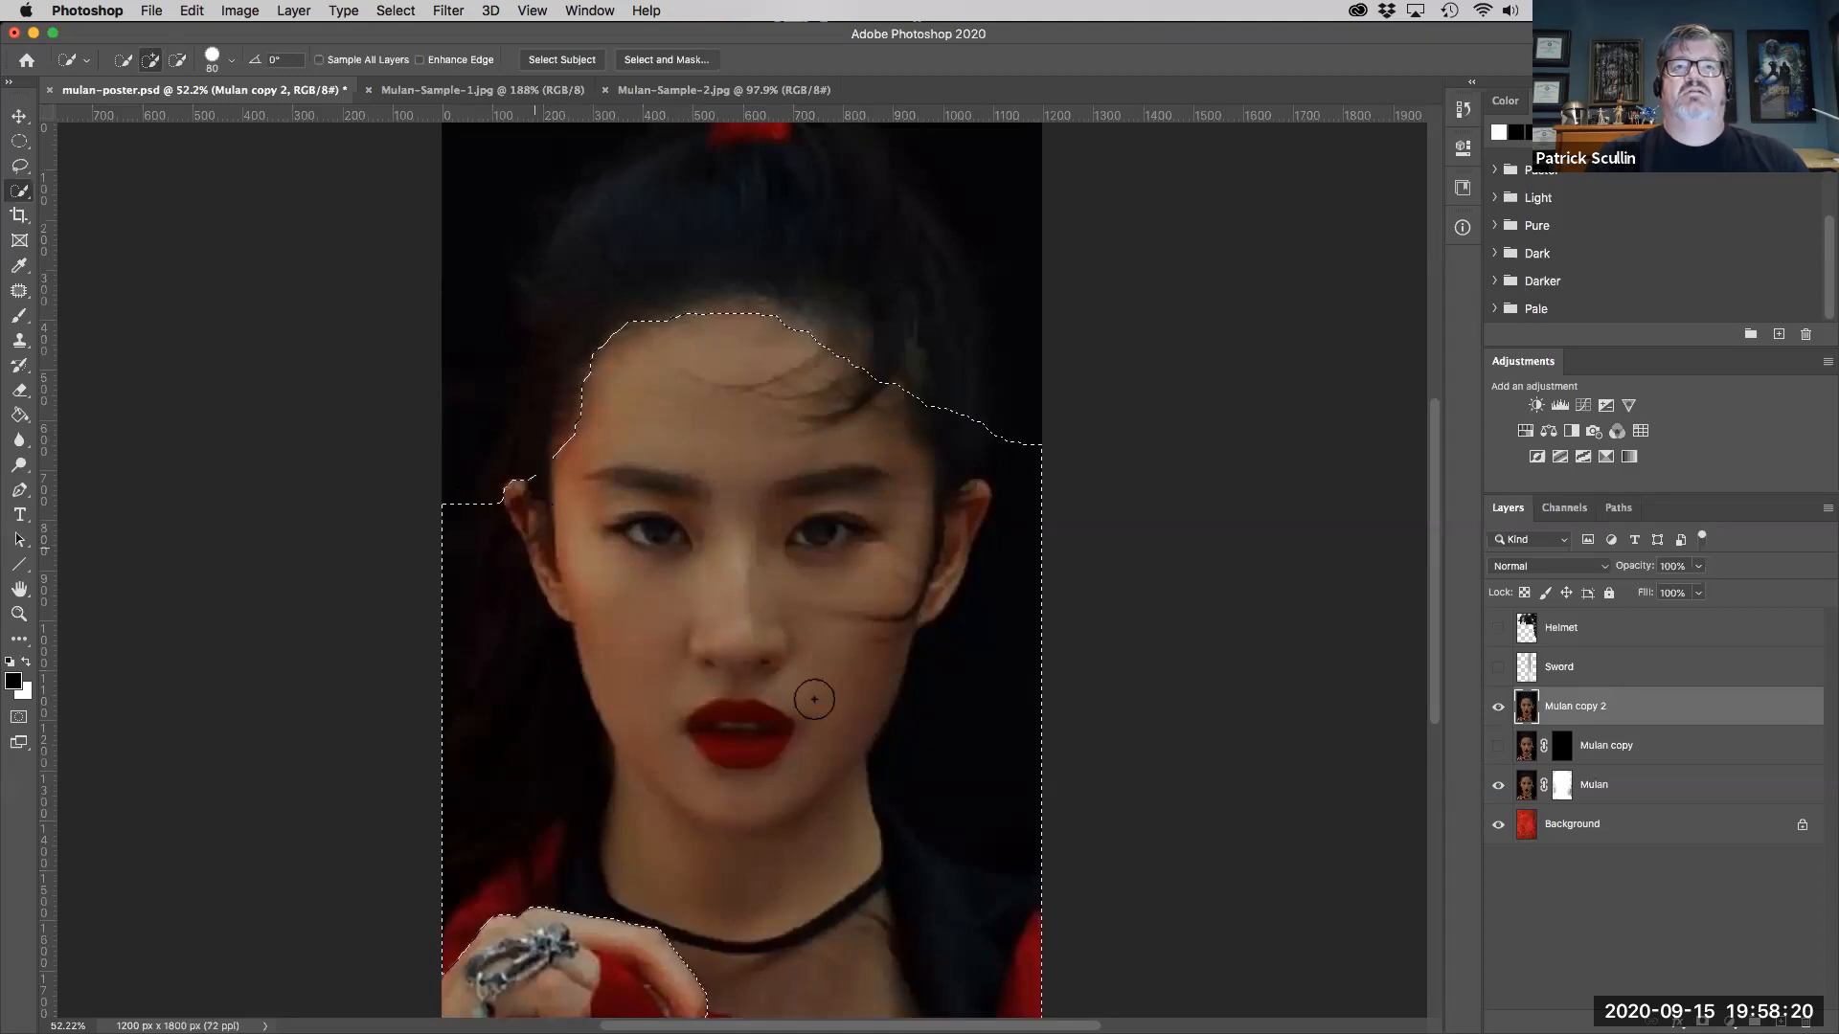
drag(1051, 439, 1054, 476)
mouse_move(697, 382)
mouse_down()
mouse_move(669, 395)
mouse_move(755, 345)
mouse_move(716, 356)
mouse_up()
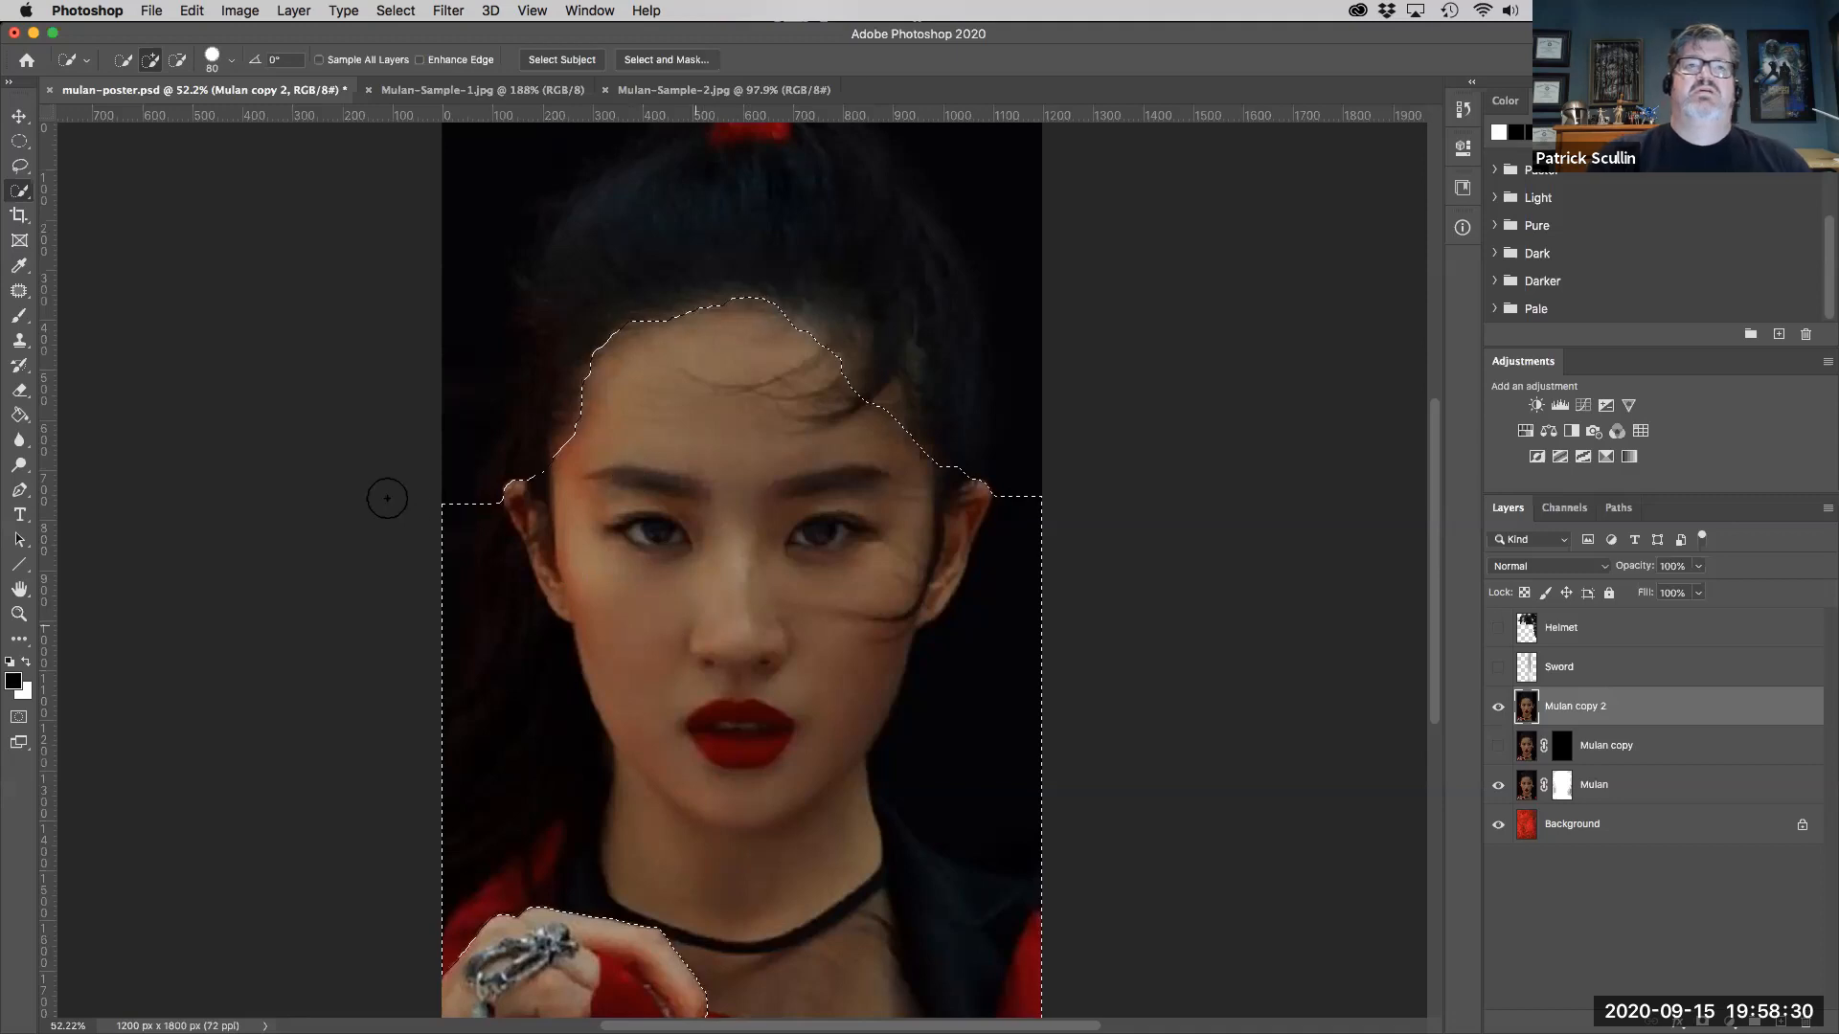
- Hide Mulan copy 2, show the Mulan copy layer and make its layer mask active
click(1498, 706)
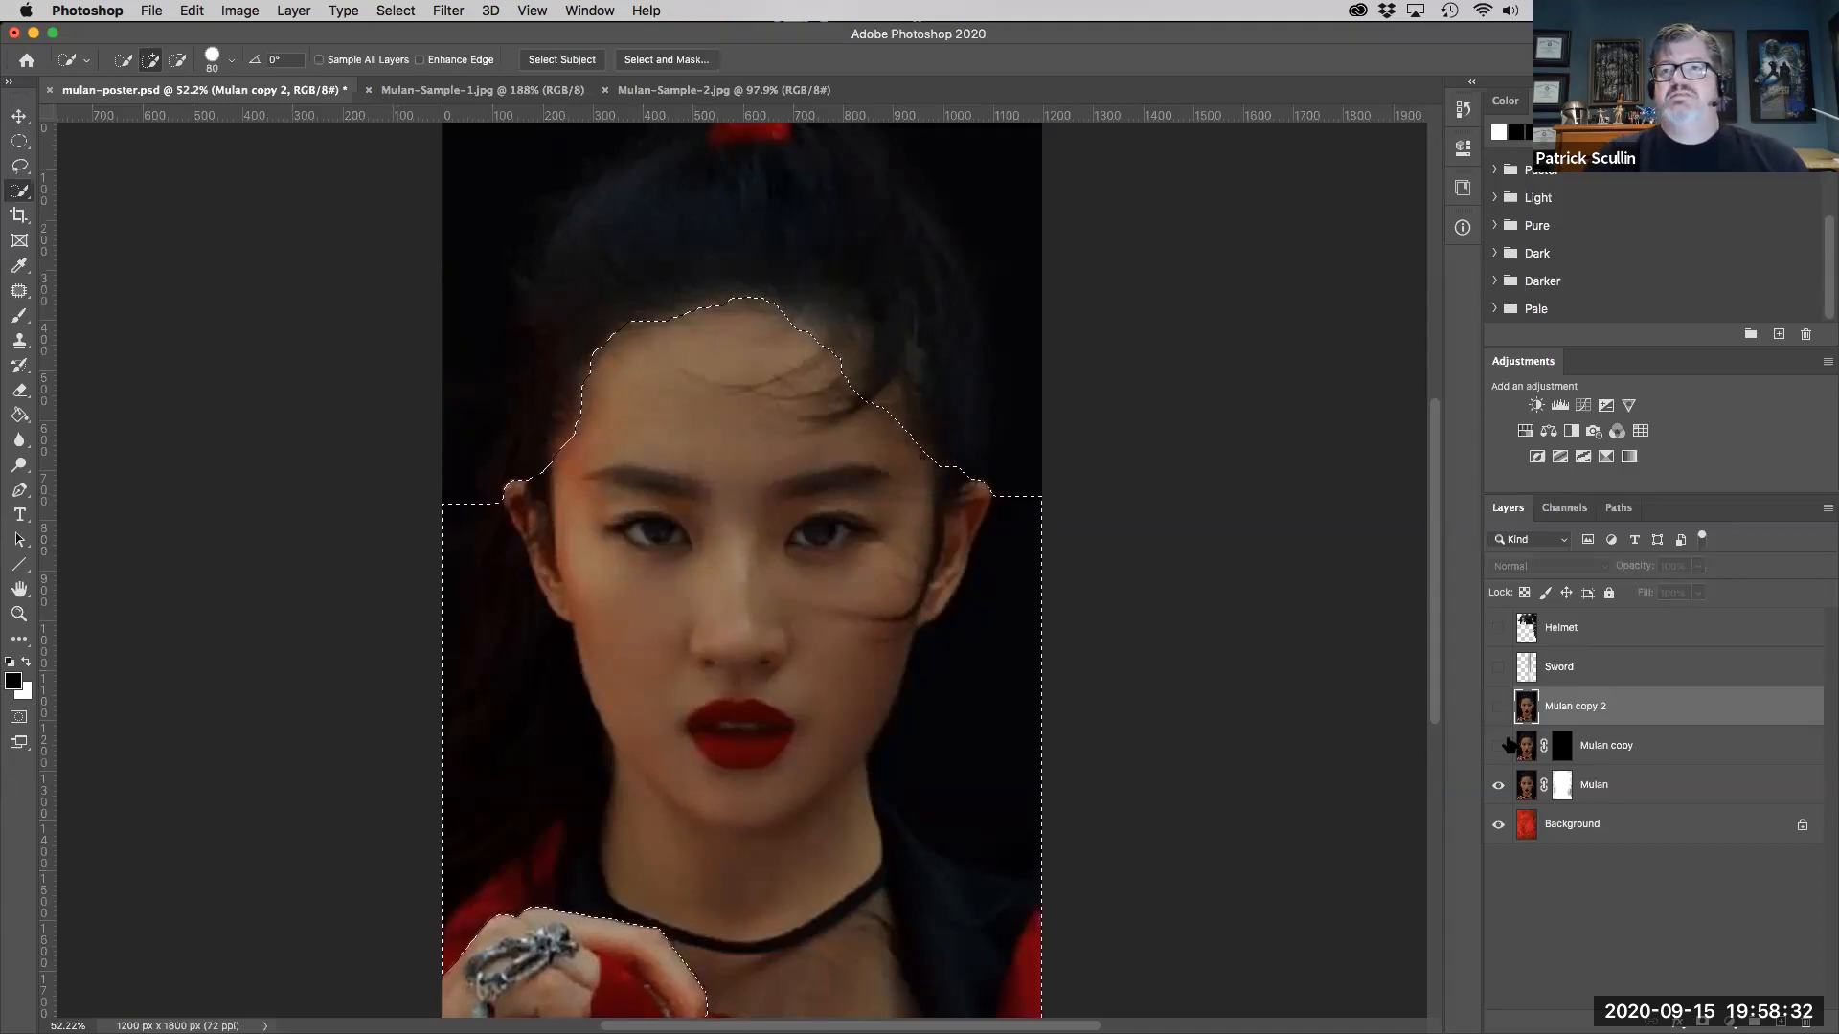
click(1497, 745)
click(1561, 749)
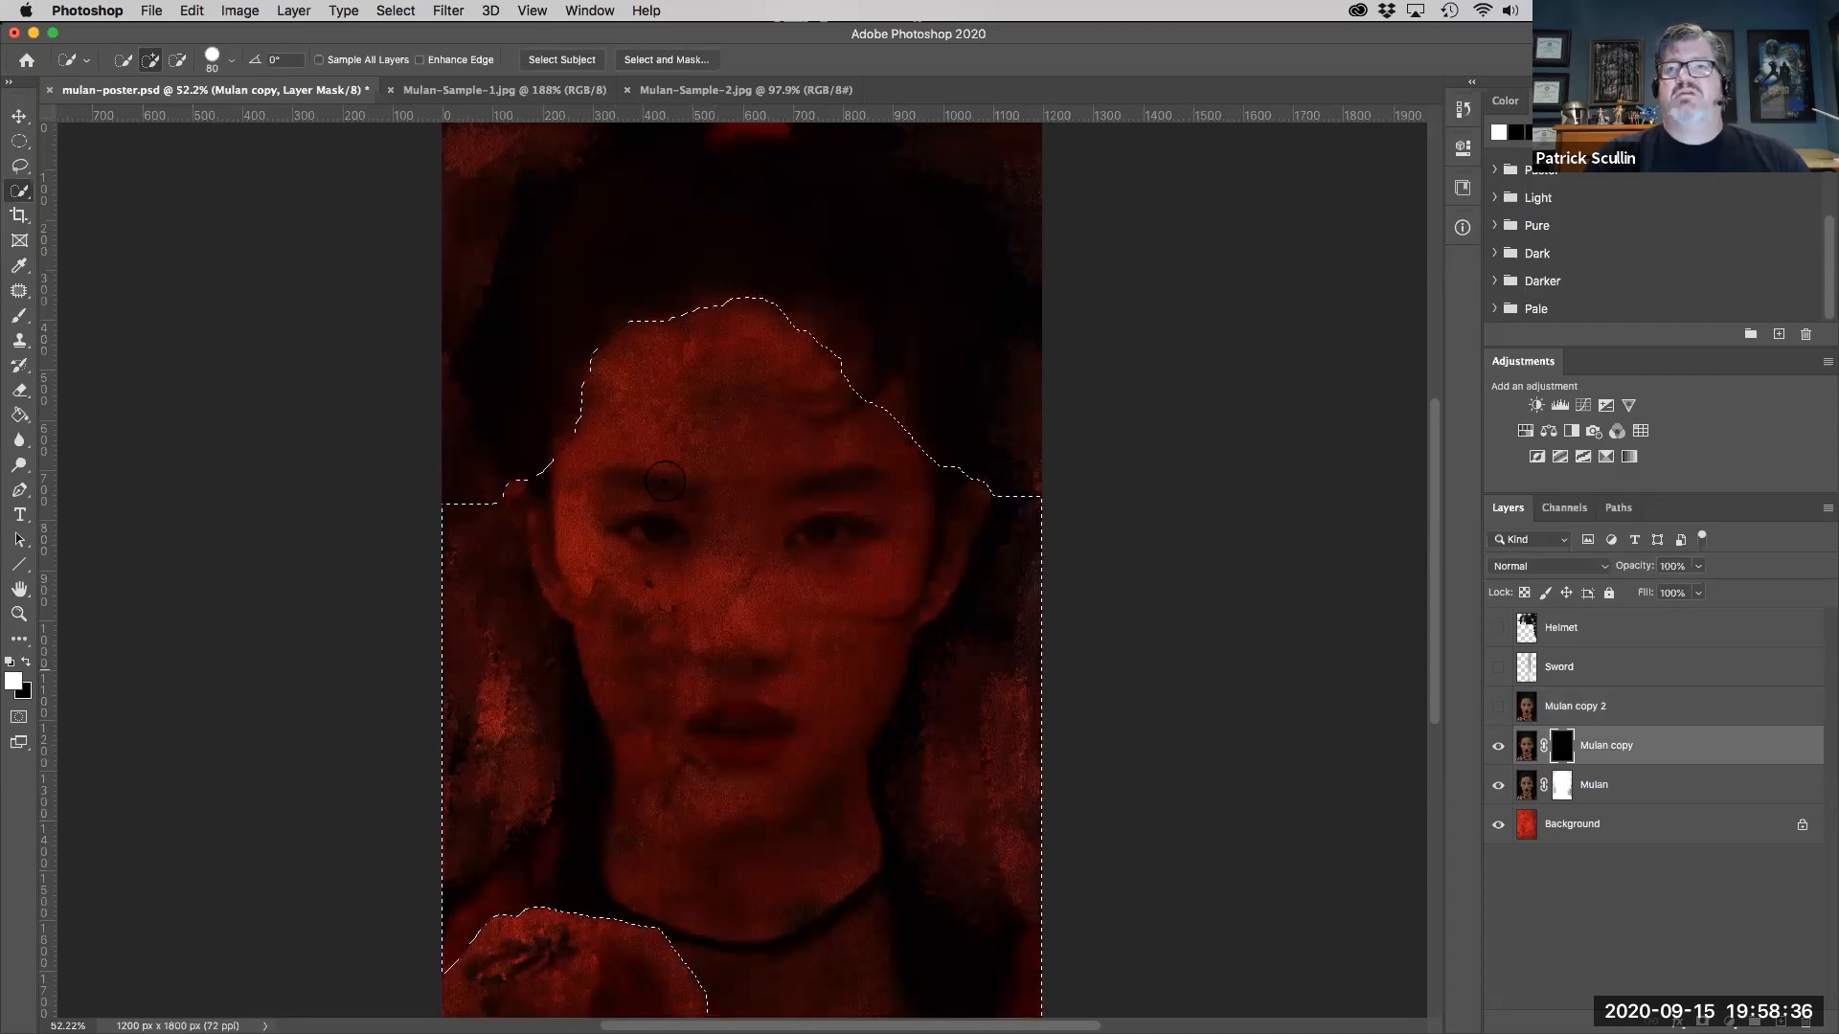
- Set up the Brush tool with the Soft Round Pressure Opacity preset from General Brushes
click(19, 315)
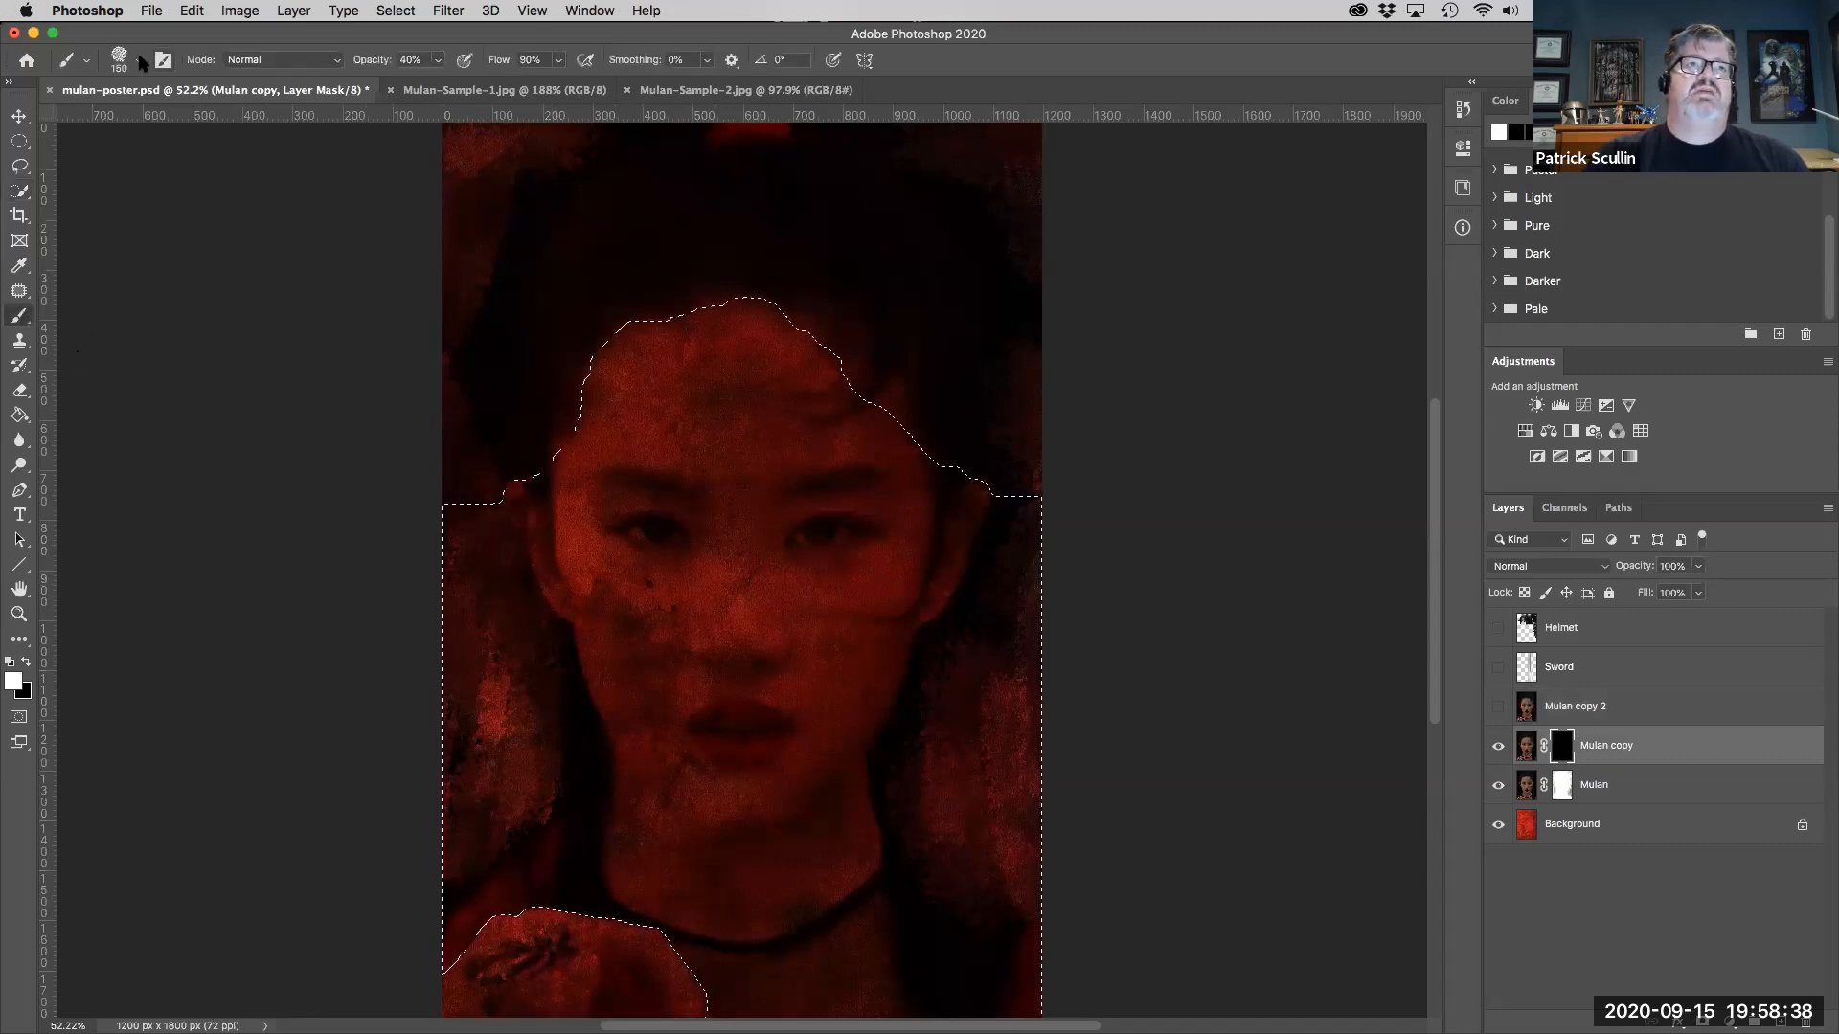
click(139, 61)
drag(231, 357, 227, 260)
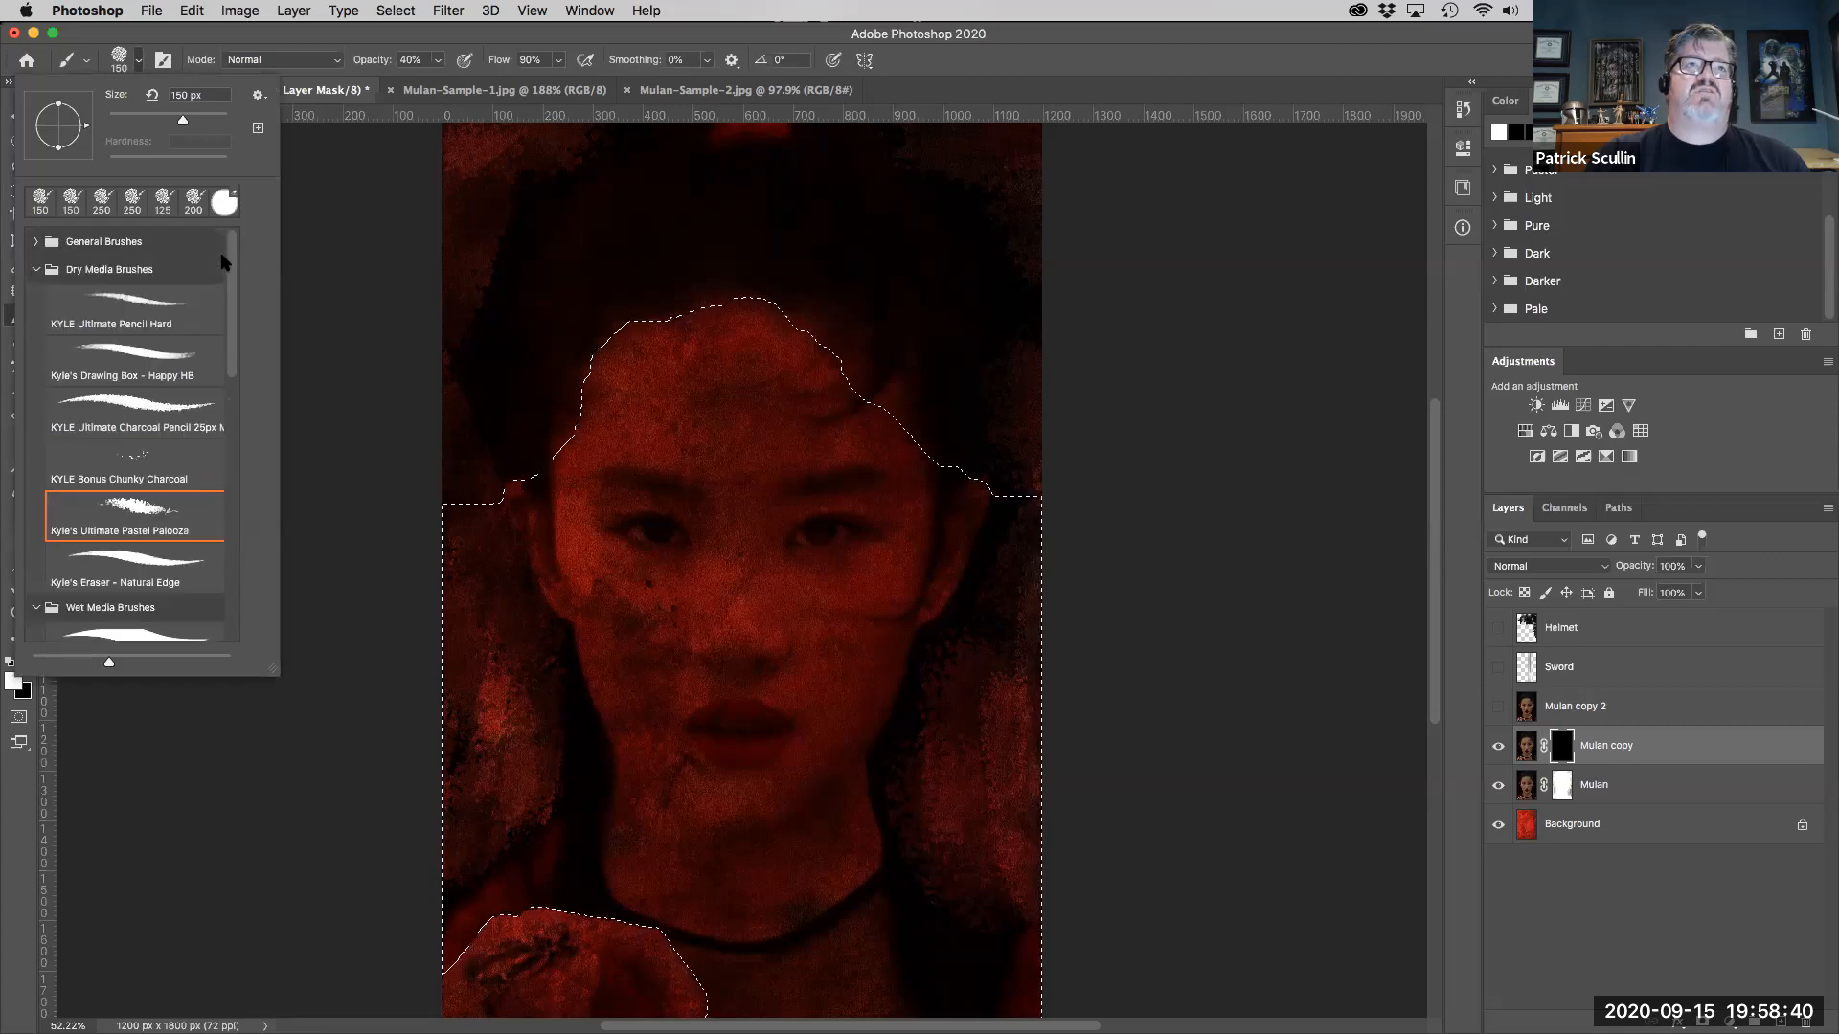
click(37, 270)
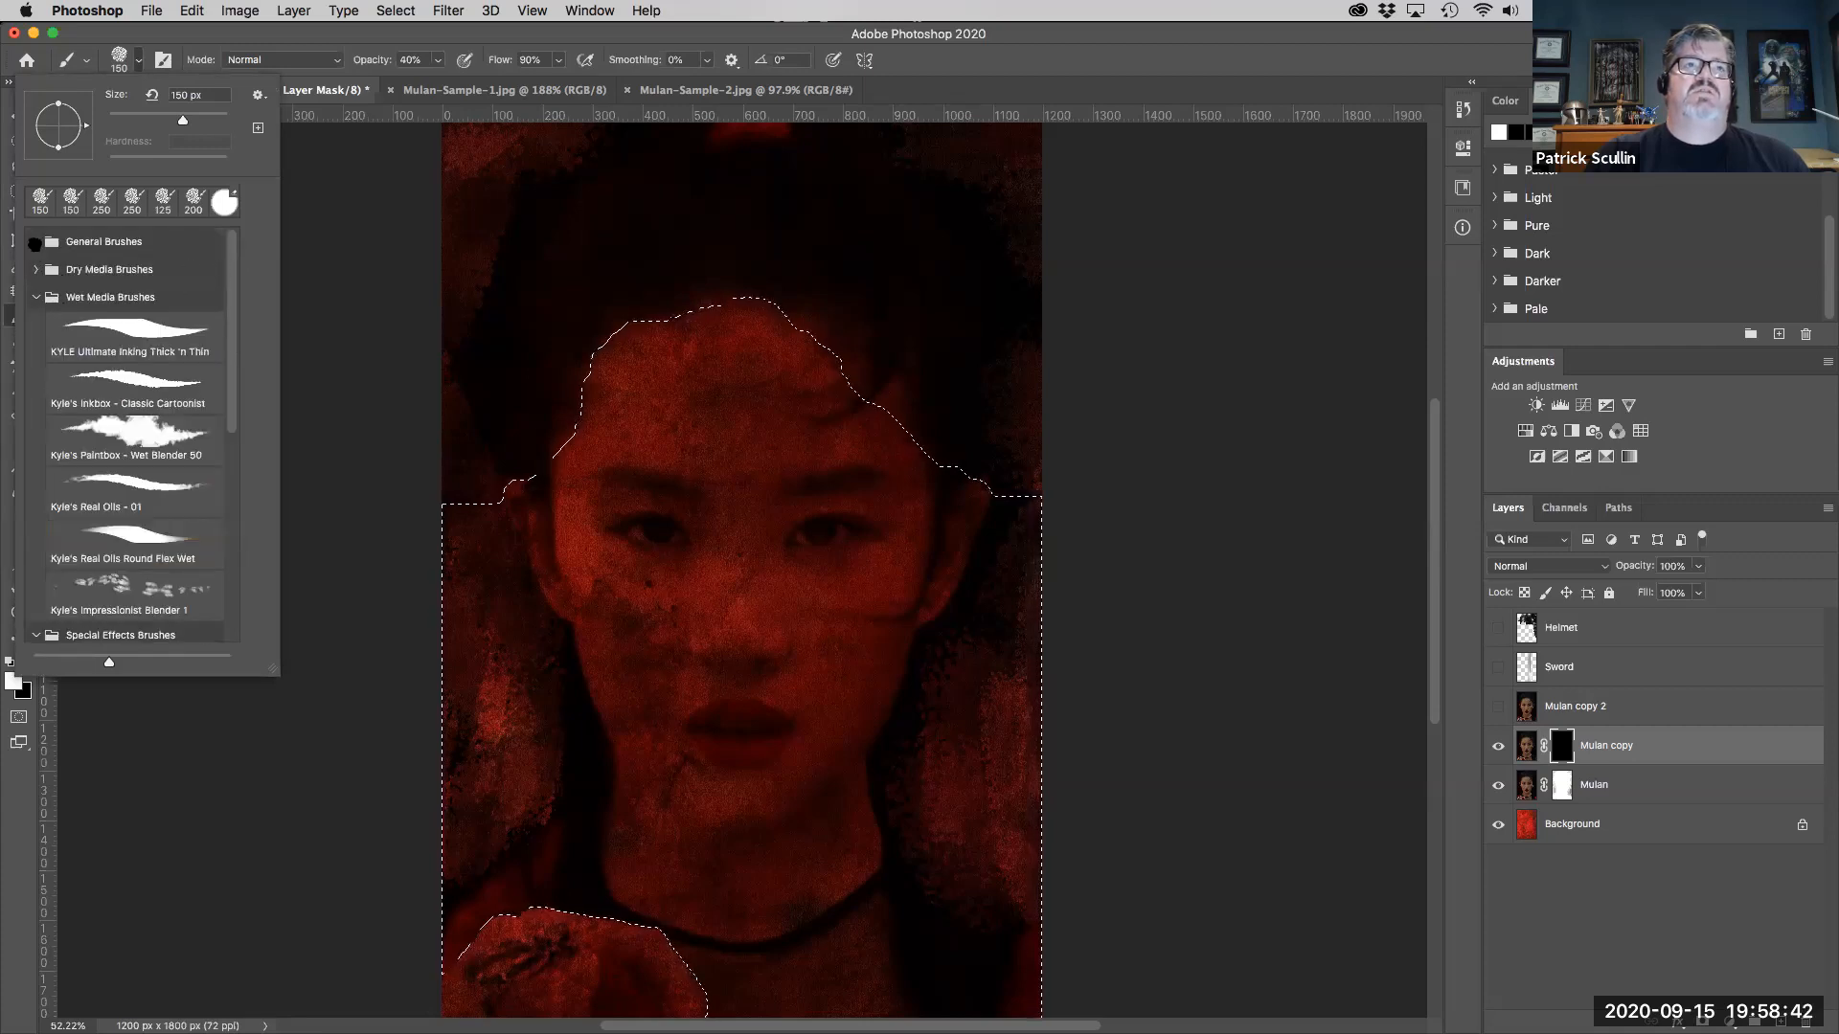
click(35, 243)
drag(230, 362, 232, 388)
scroll(233, 388, up, 2)
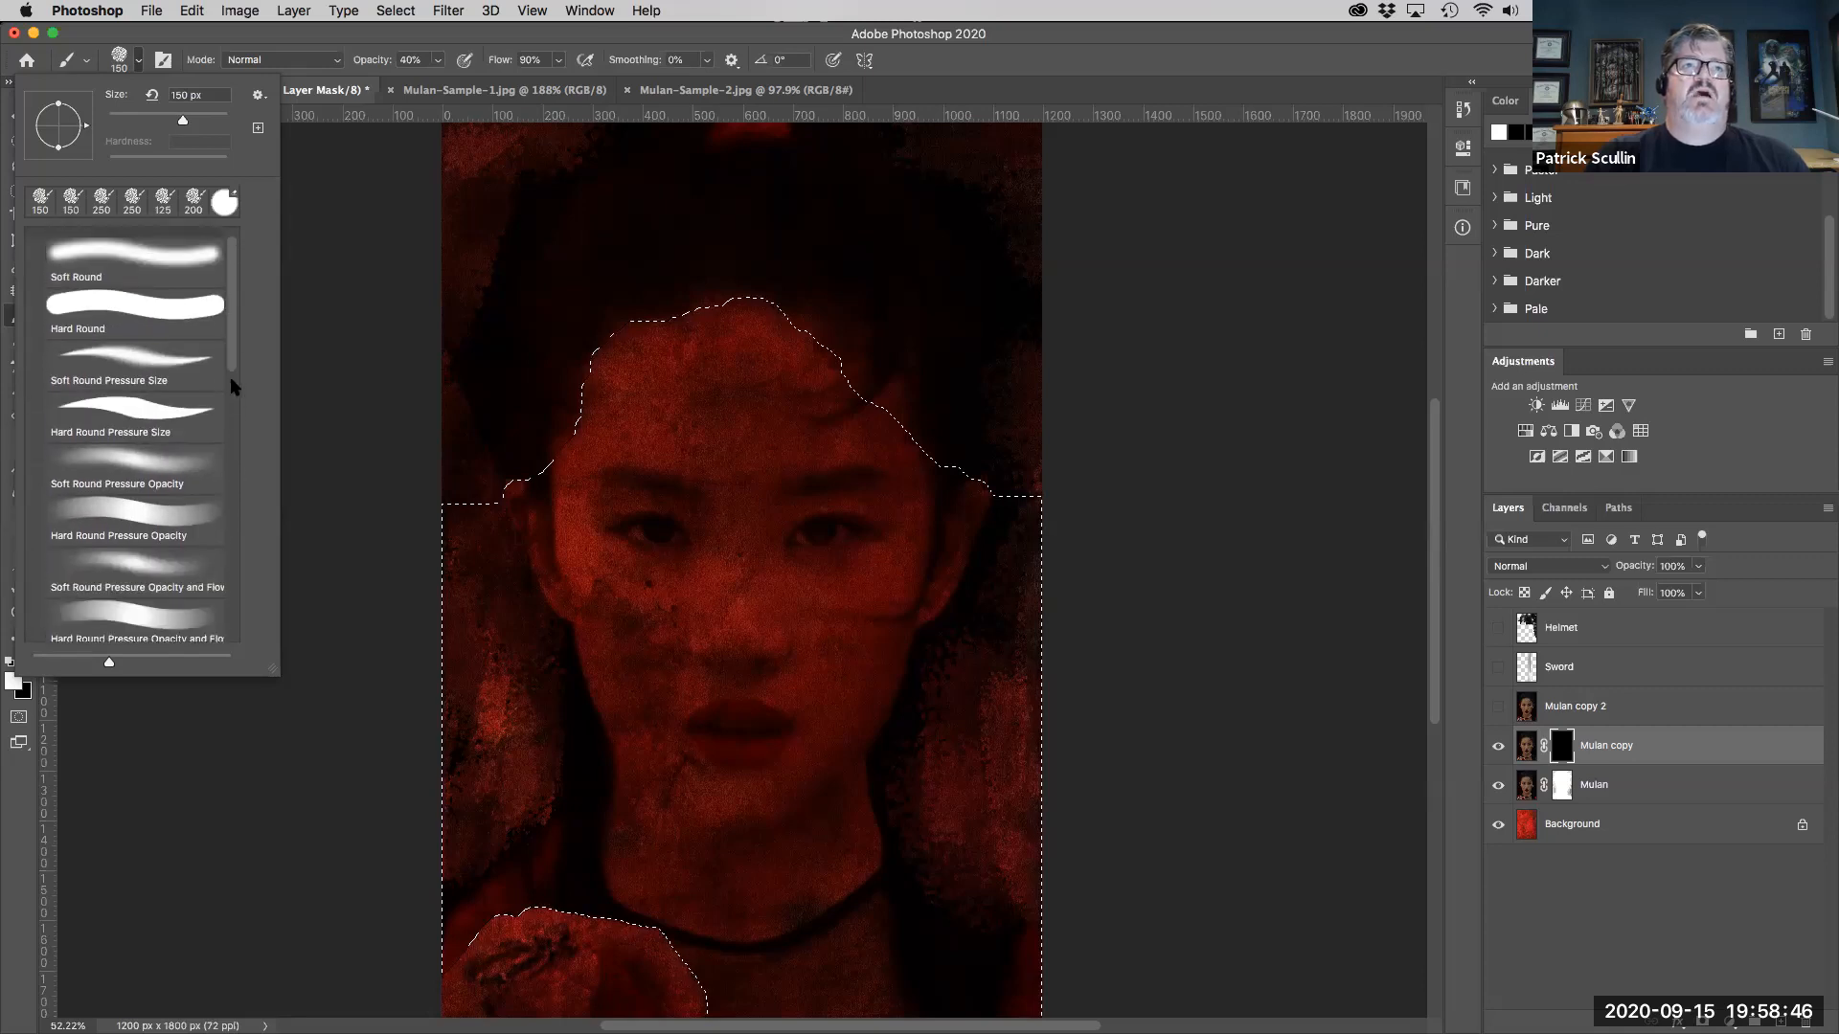
click(177, 463)
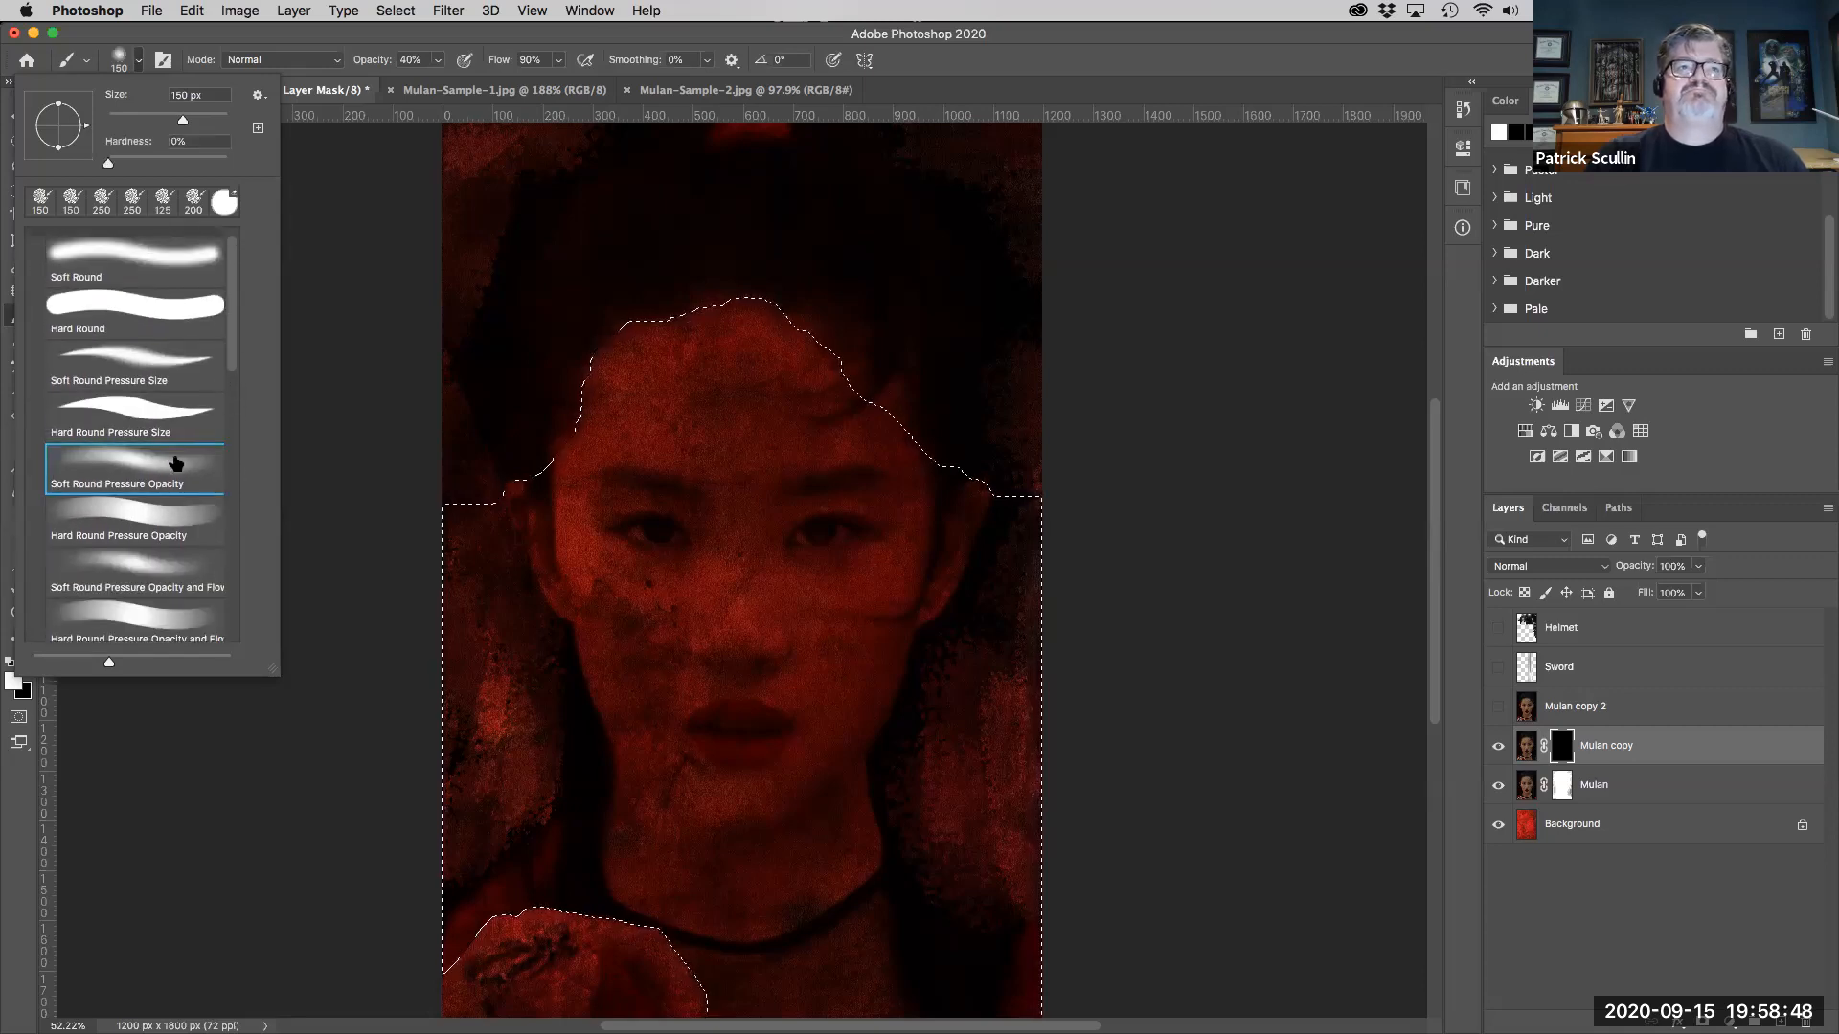
click(995, 64)
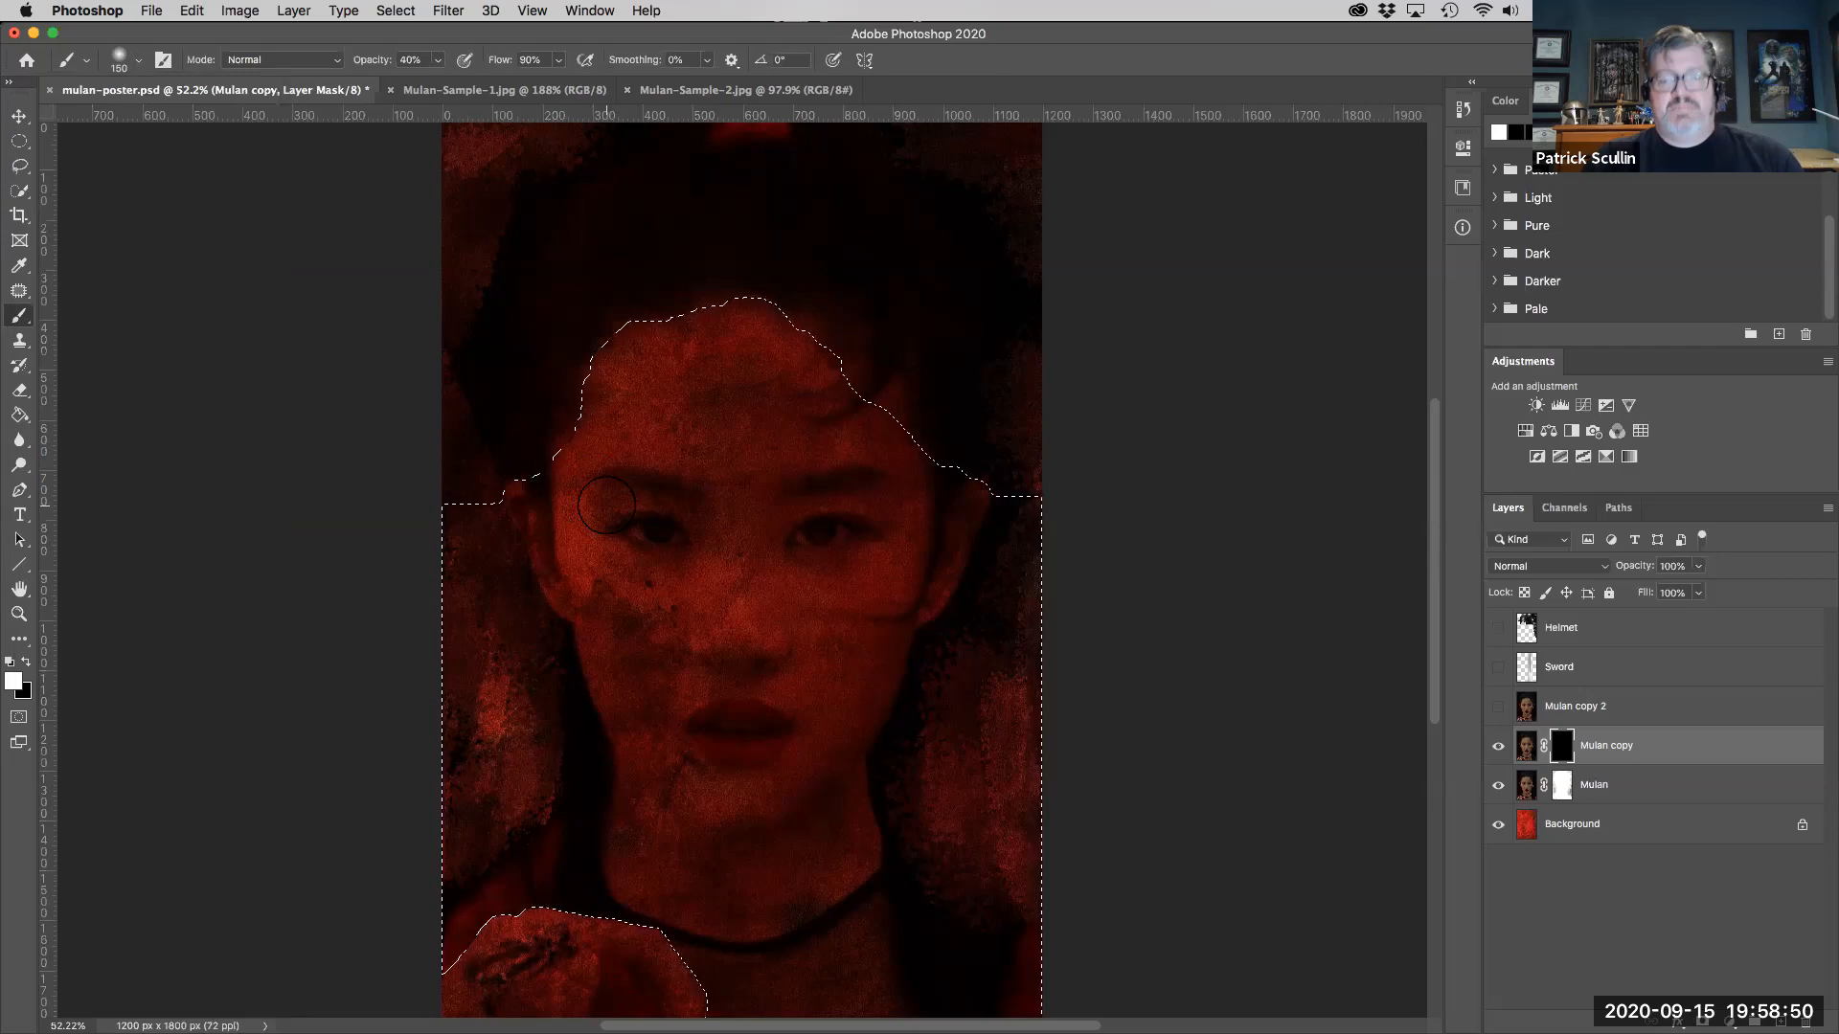
- Paint white at 30% opacity into the Mulan copy mask over the selected face and neck, starting with a 400 px brush
key(bracketright)
key(bracketright)
key(bracketright)
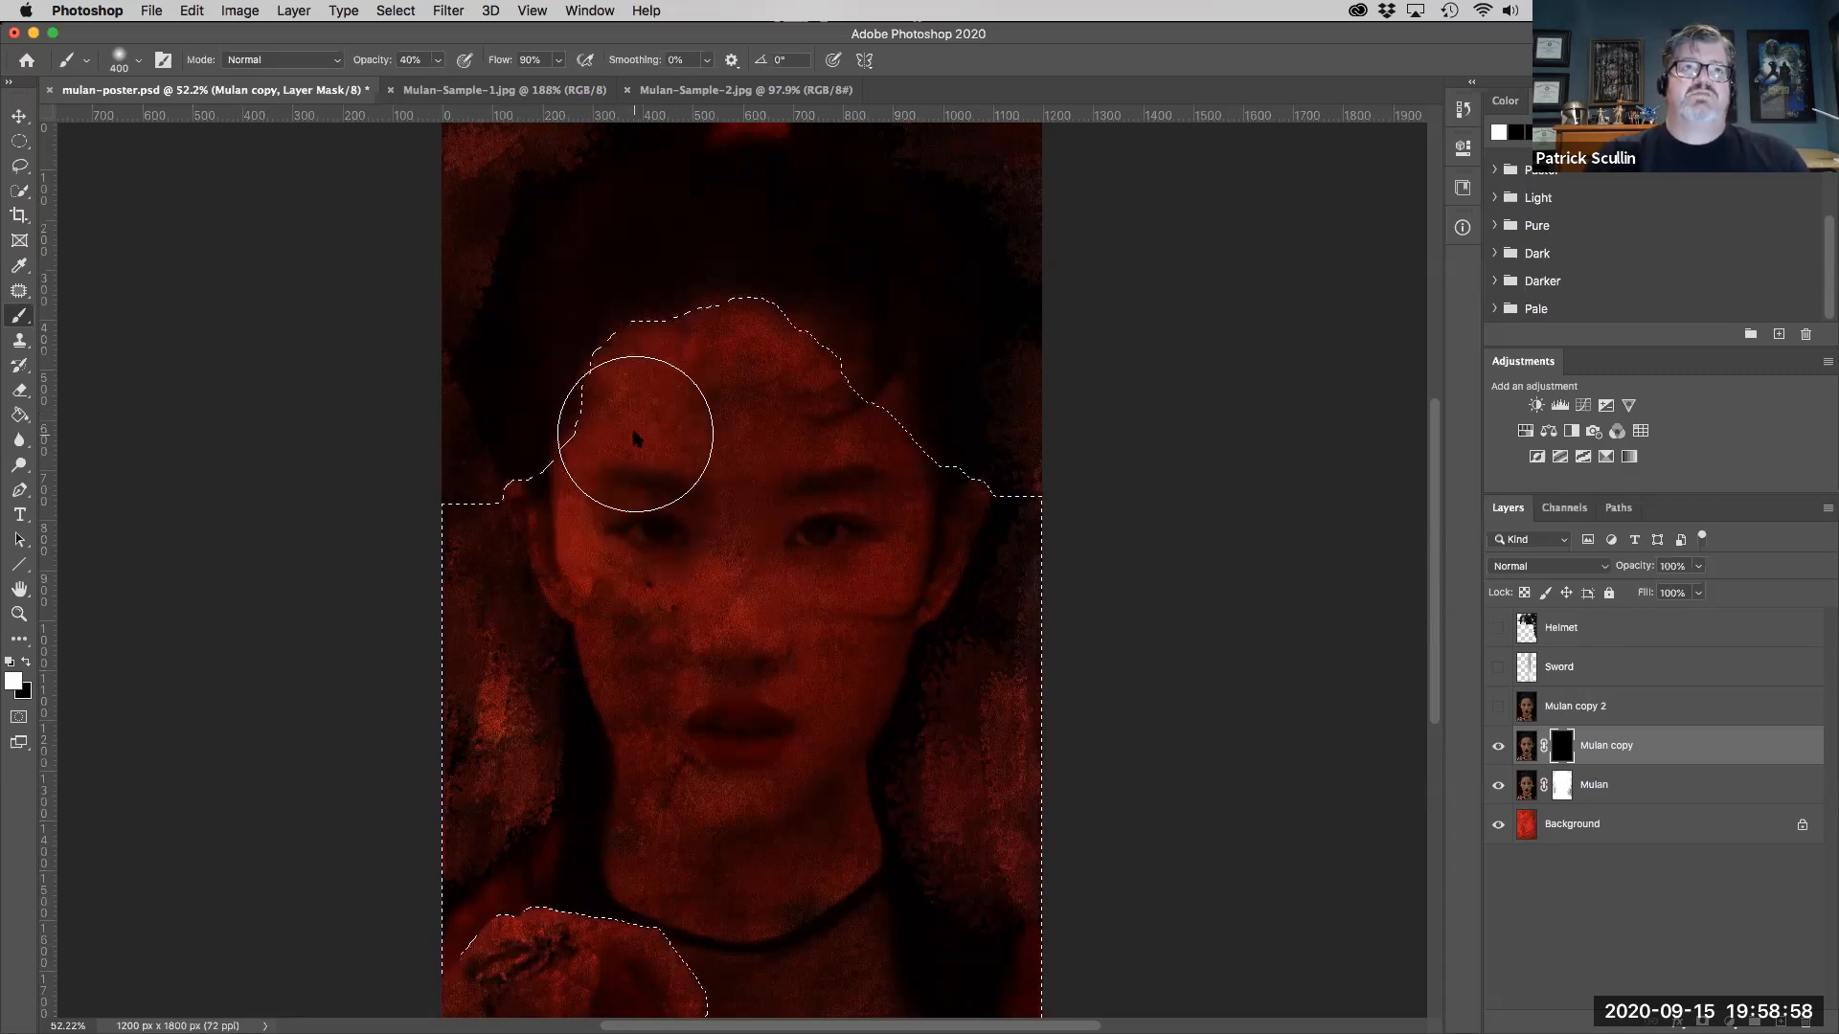
key(3)
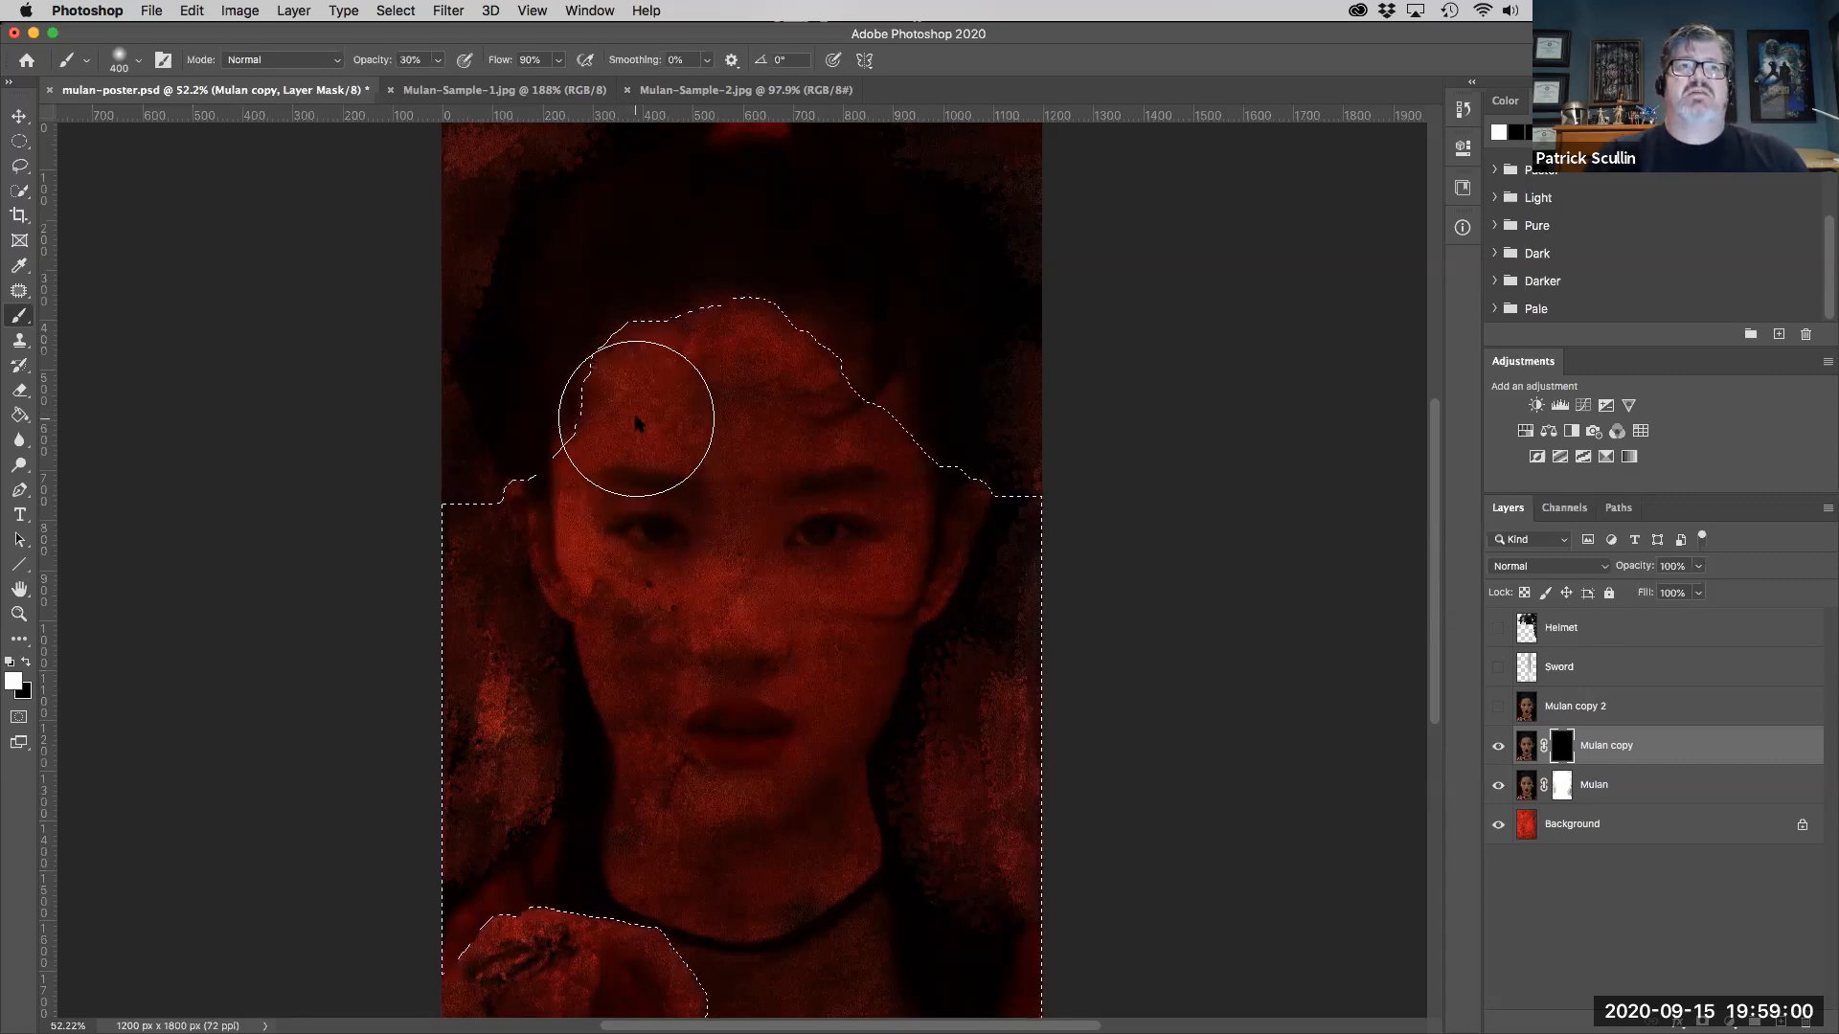
mouse_move(634, 410)
mouse_down()
mouse_move(710, 821)
mouse_move(644, 411)
mouse_move(722, 803)
mouse_move(575, 504)
mouse_move(749, 773)
mouse_move(700, 427)
mouse_move(714, 386)
mouse_move(714, 663)
mouse_move(755, 375)
mouse_move(782, 556)
mouse_move(817, 418)
mouse_move(829, 533)
mouse_move(767, 648)
mouse_move(742, 787)
mouse_move(796, 673)
mouse_move(809, 758)
mouse_move(863, 577)
mouse_move(817, 751)
mouse_move(770, 733)
mouse_move(751, 272)
mouse_move(783, 615)
mouse_move(781, 342)
mouse_move(760, 254)
mouse_move(664, 300)
mouse_move(731, 549)
mouse_move(618, 407)
mouse_move(750, 725)
mouse_move(936, 419)
mouse_move(789, 730)
mouse_move(897, 481)
mouse_move(923, 349)
mouse_move(833, 501)
mouse_move(837, 721)
mouse_move(767, 770)
mouse_move(728, 675)
mouse_move(781, 835)
mouse_move(719, 780)
mouse_move(989, 907)
mouse_move(961, 865)
mouse_up()
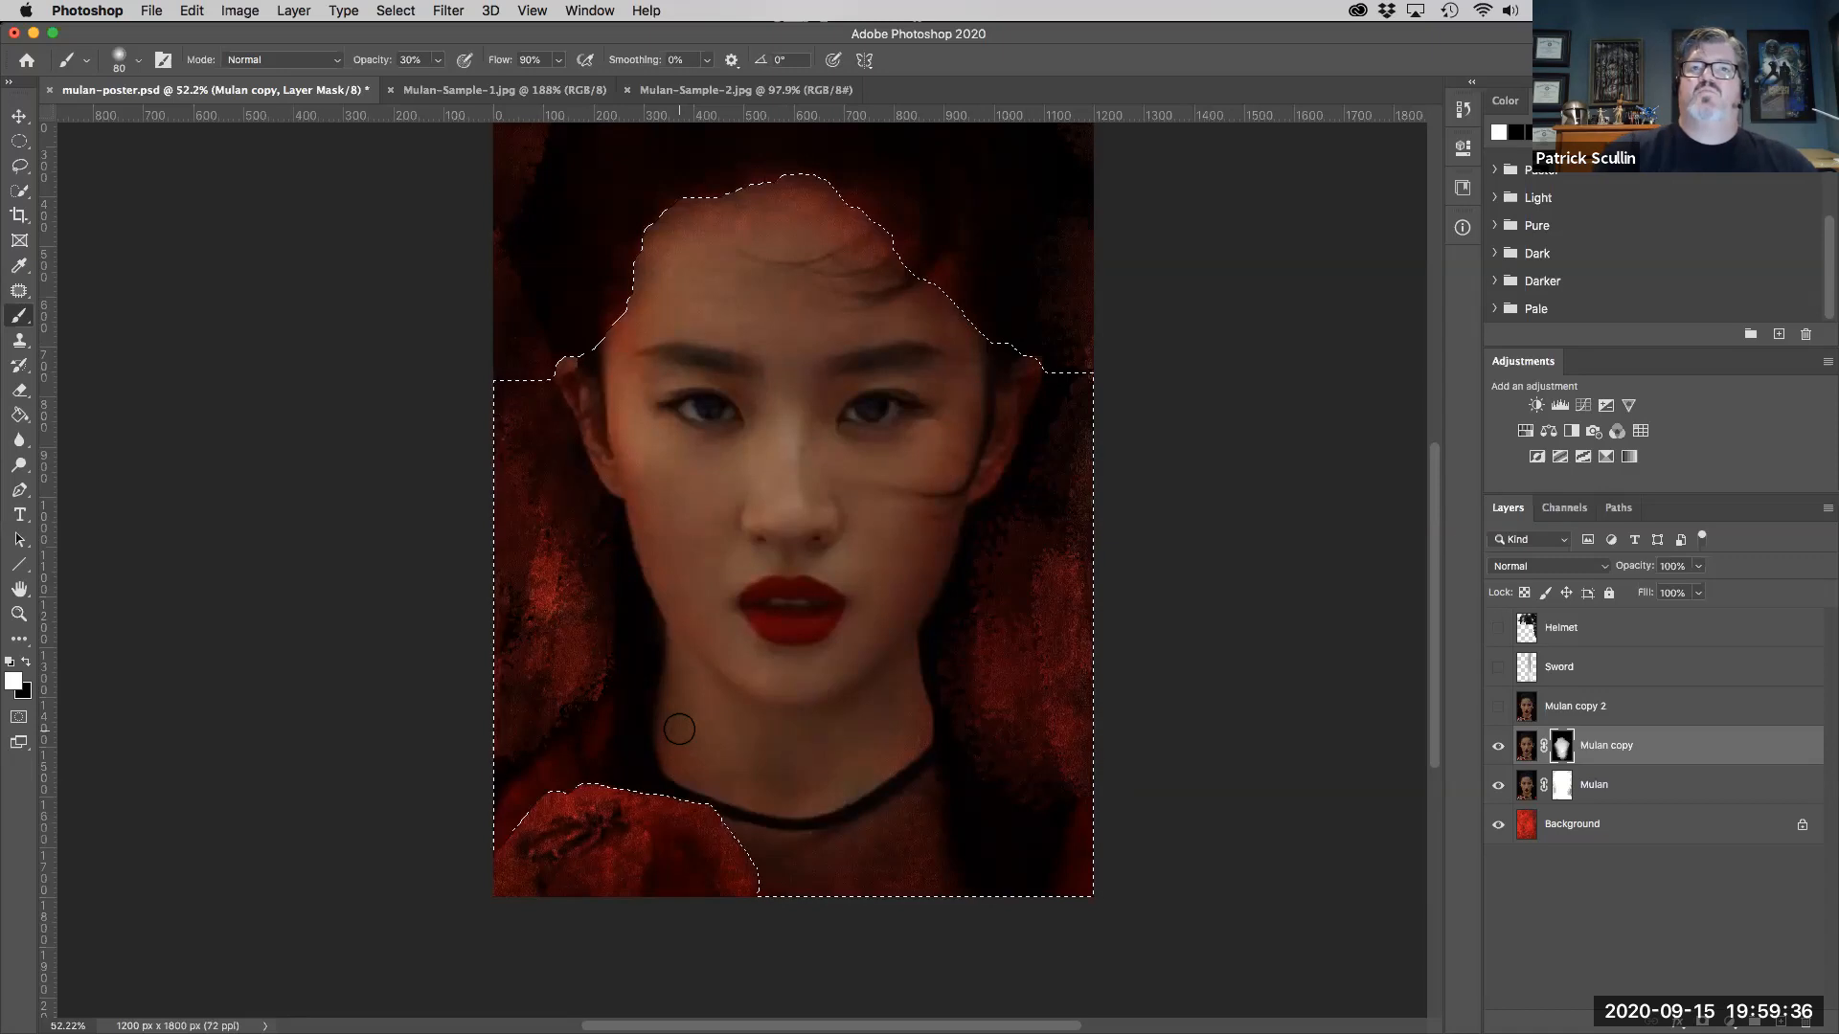
- Clear the selection around the face and enlarge the brush to 150 px
click(1526, 745)
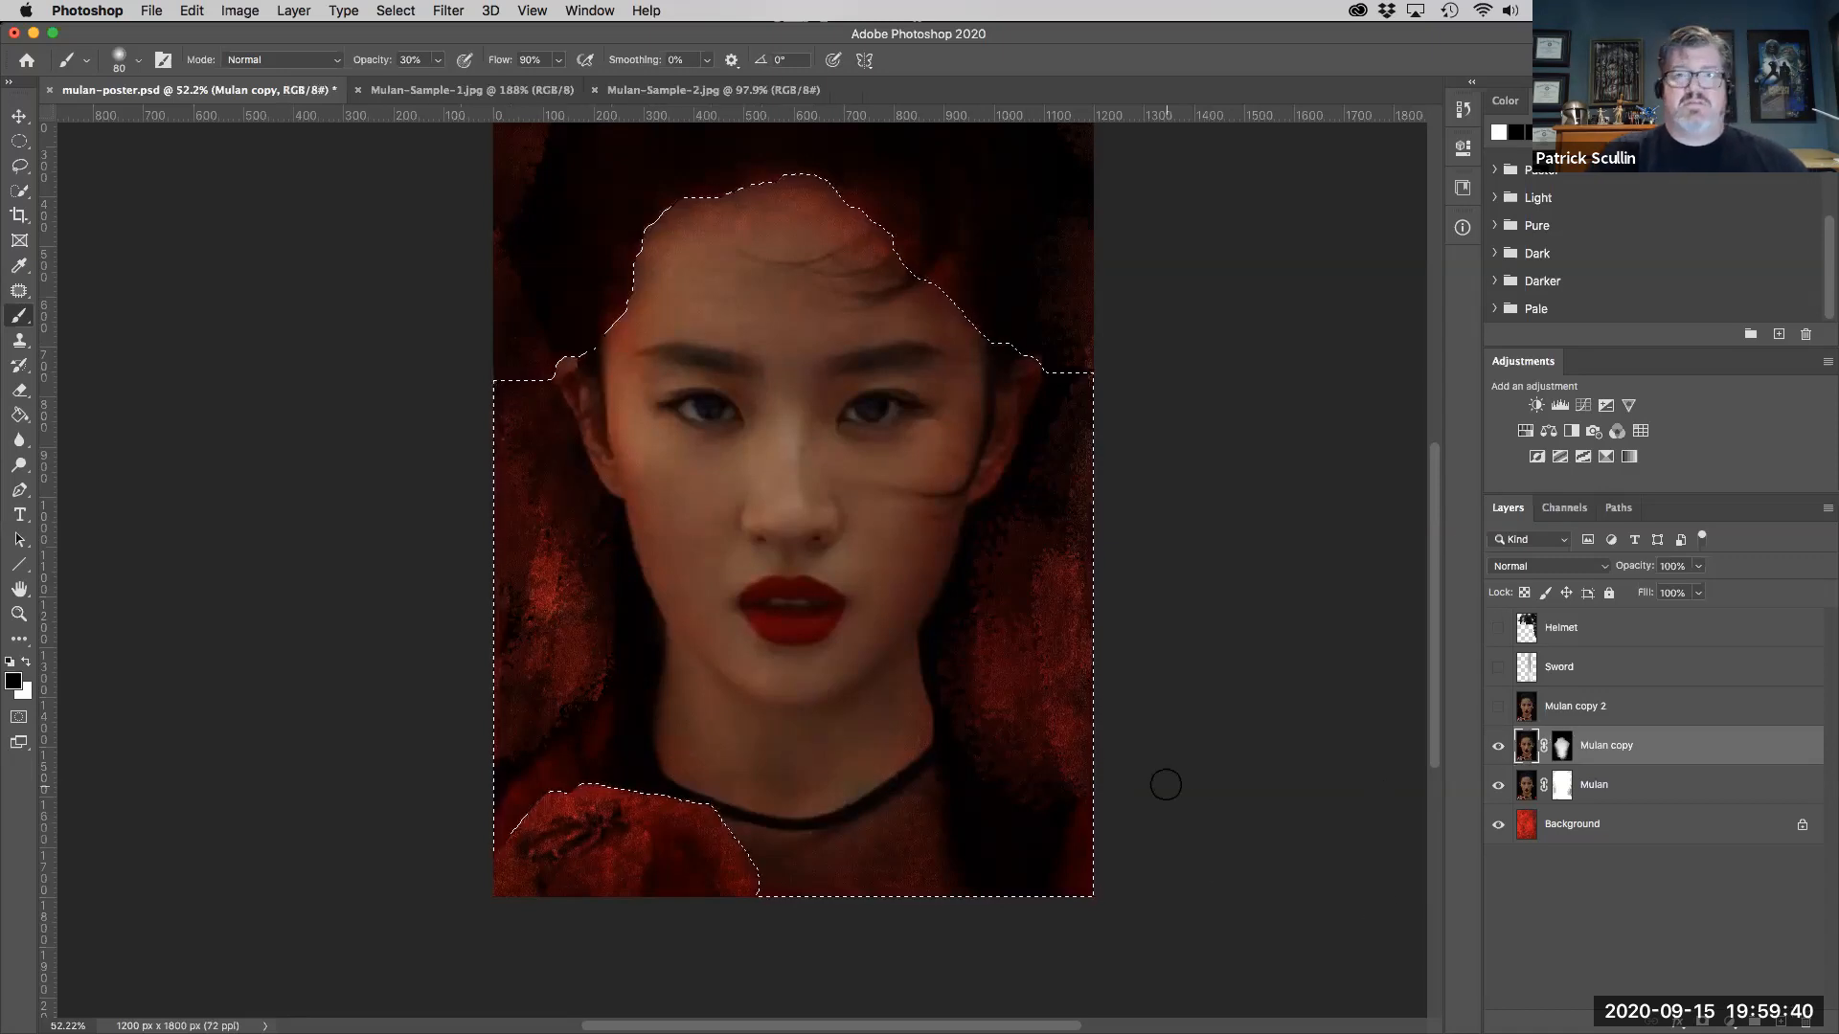
key(super+d)
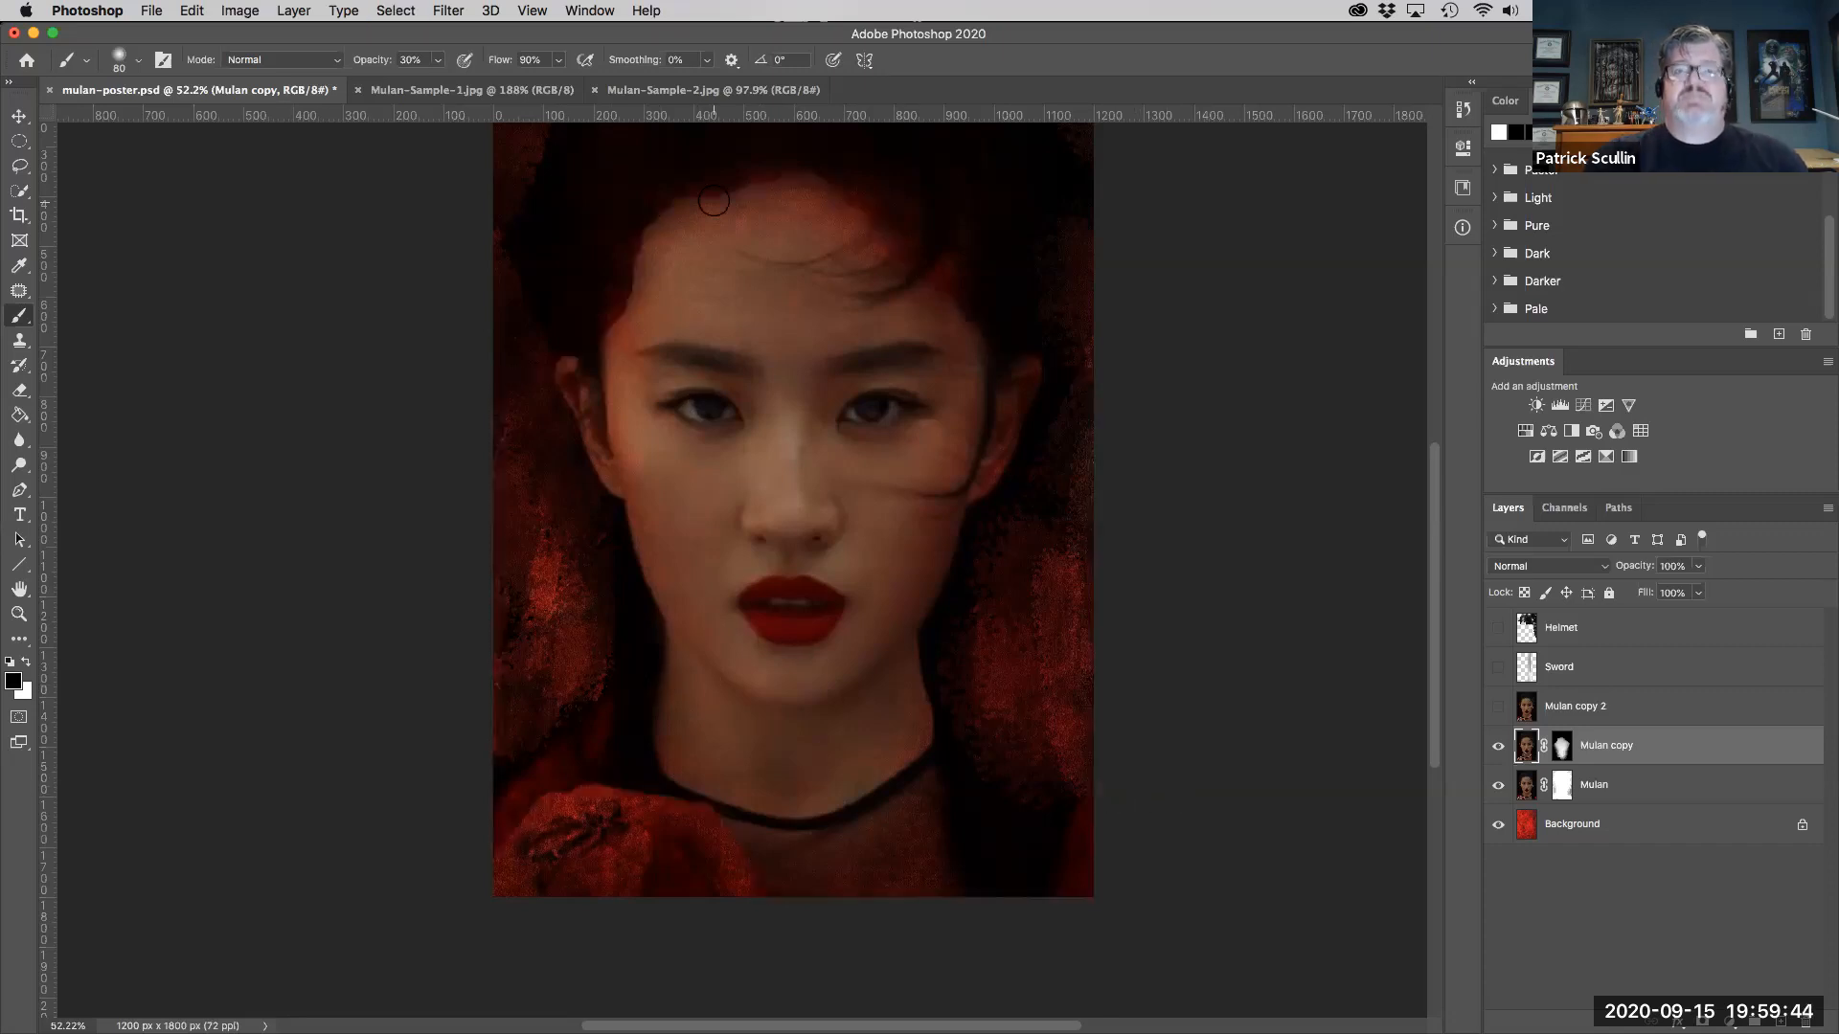
key(bracketright)
key(bracketright)
key(bracketright)
key(bracketright)
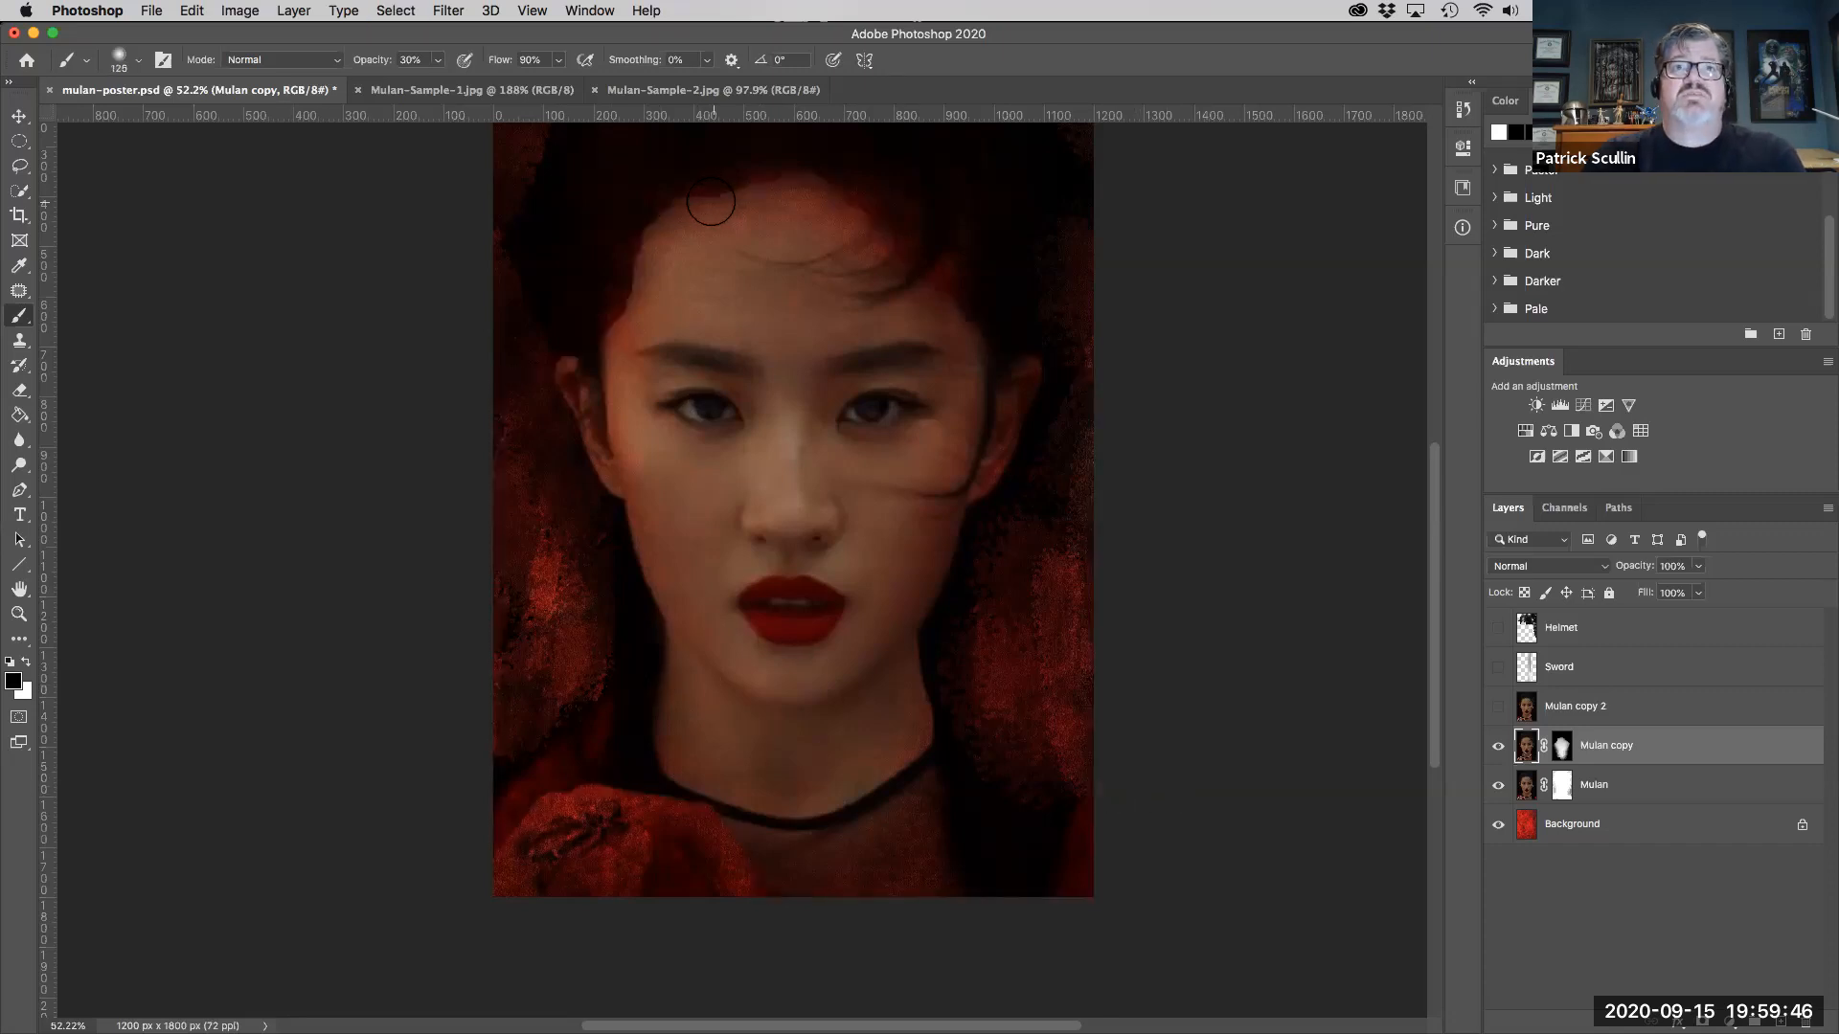
drag(649, 232, 624, 362)
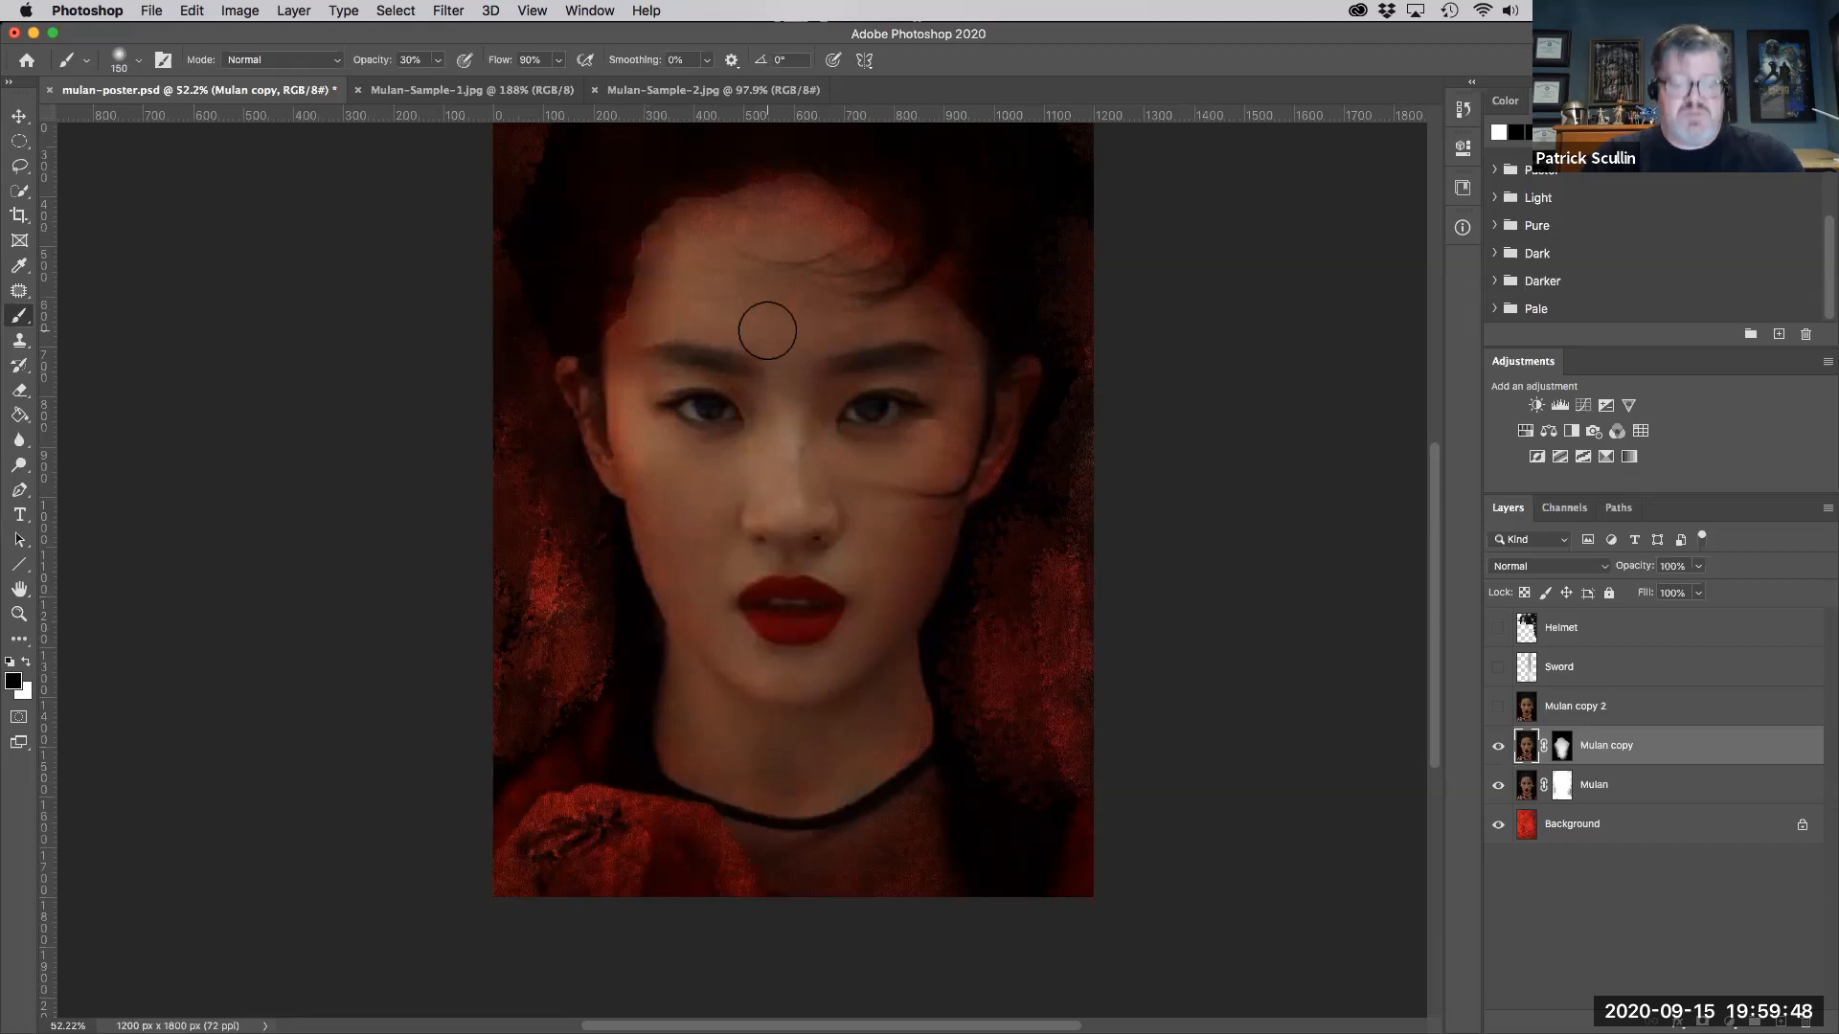
key(super+z)
key(x)
drag(661, 216, 624, 327)
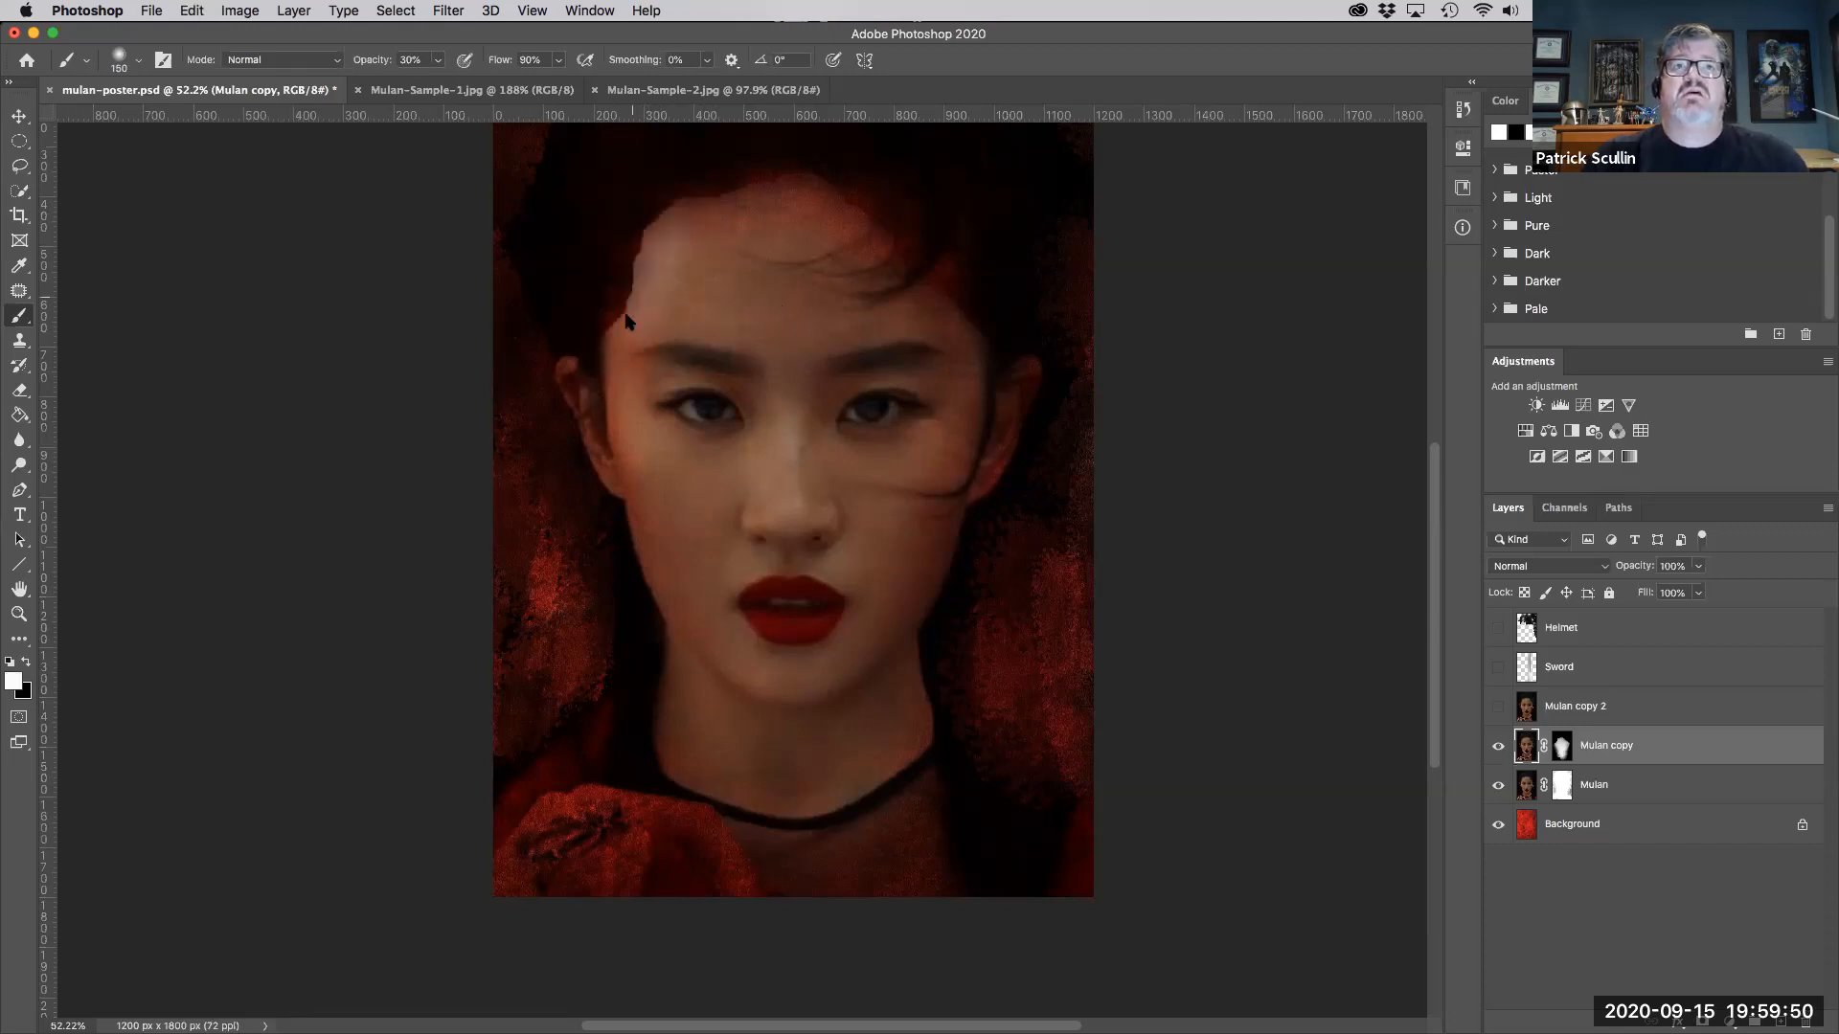
key(super+z)
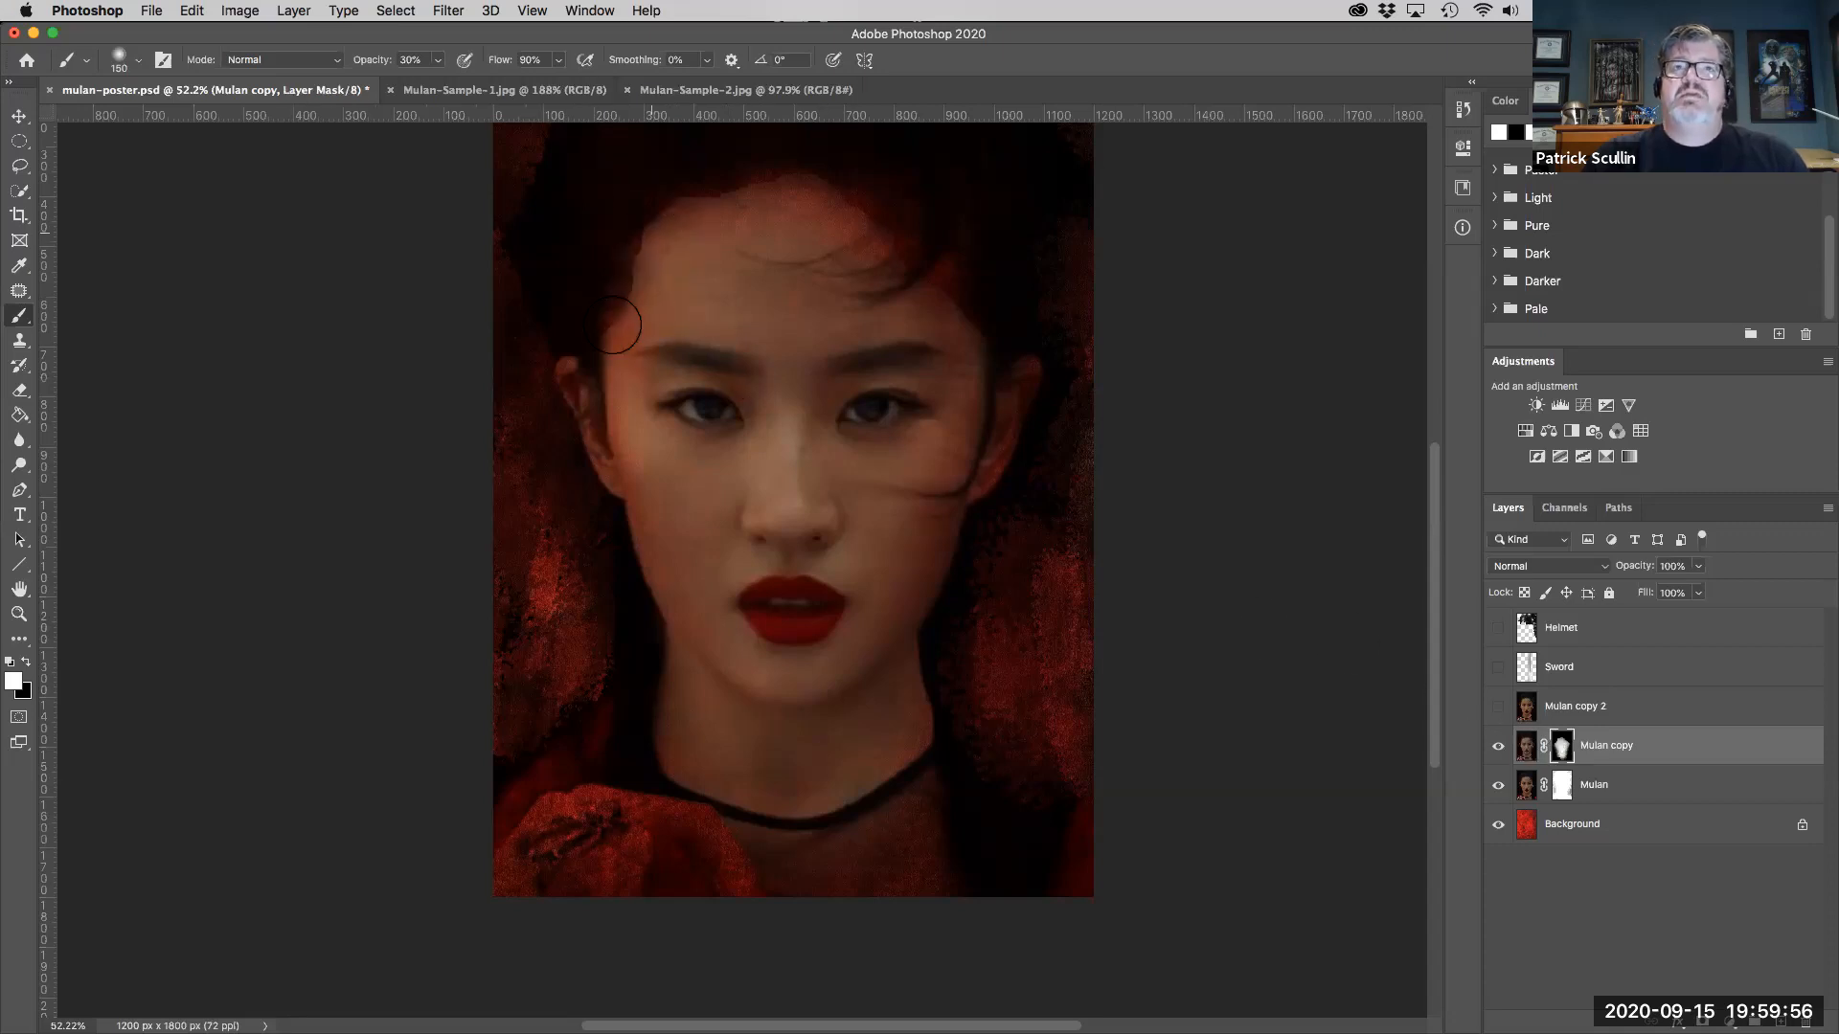
- Paint white at 30% opacity into the Mulan copy layer mask along the hairline, from temple to temple, to soften the forehead edge
mouse_move(628, 315)
mouse_down()
mouse_move(709, 195)
mouse_move(754, 196)
mouse_move(706, 190)
mouse_move(898, 197)
mouse_move(900, 251)
mouse_move(841, 196)
mouse_move(938, 249)
mouse_up()
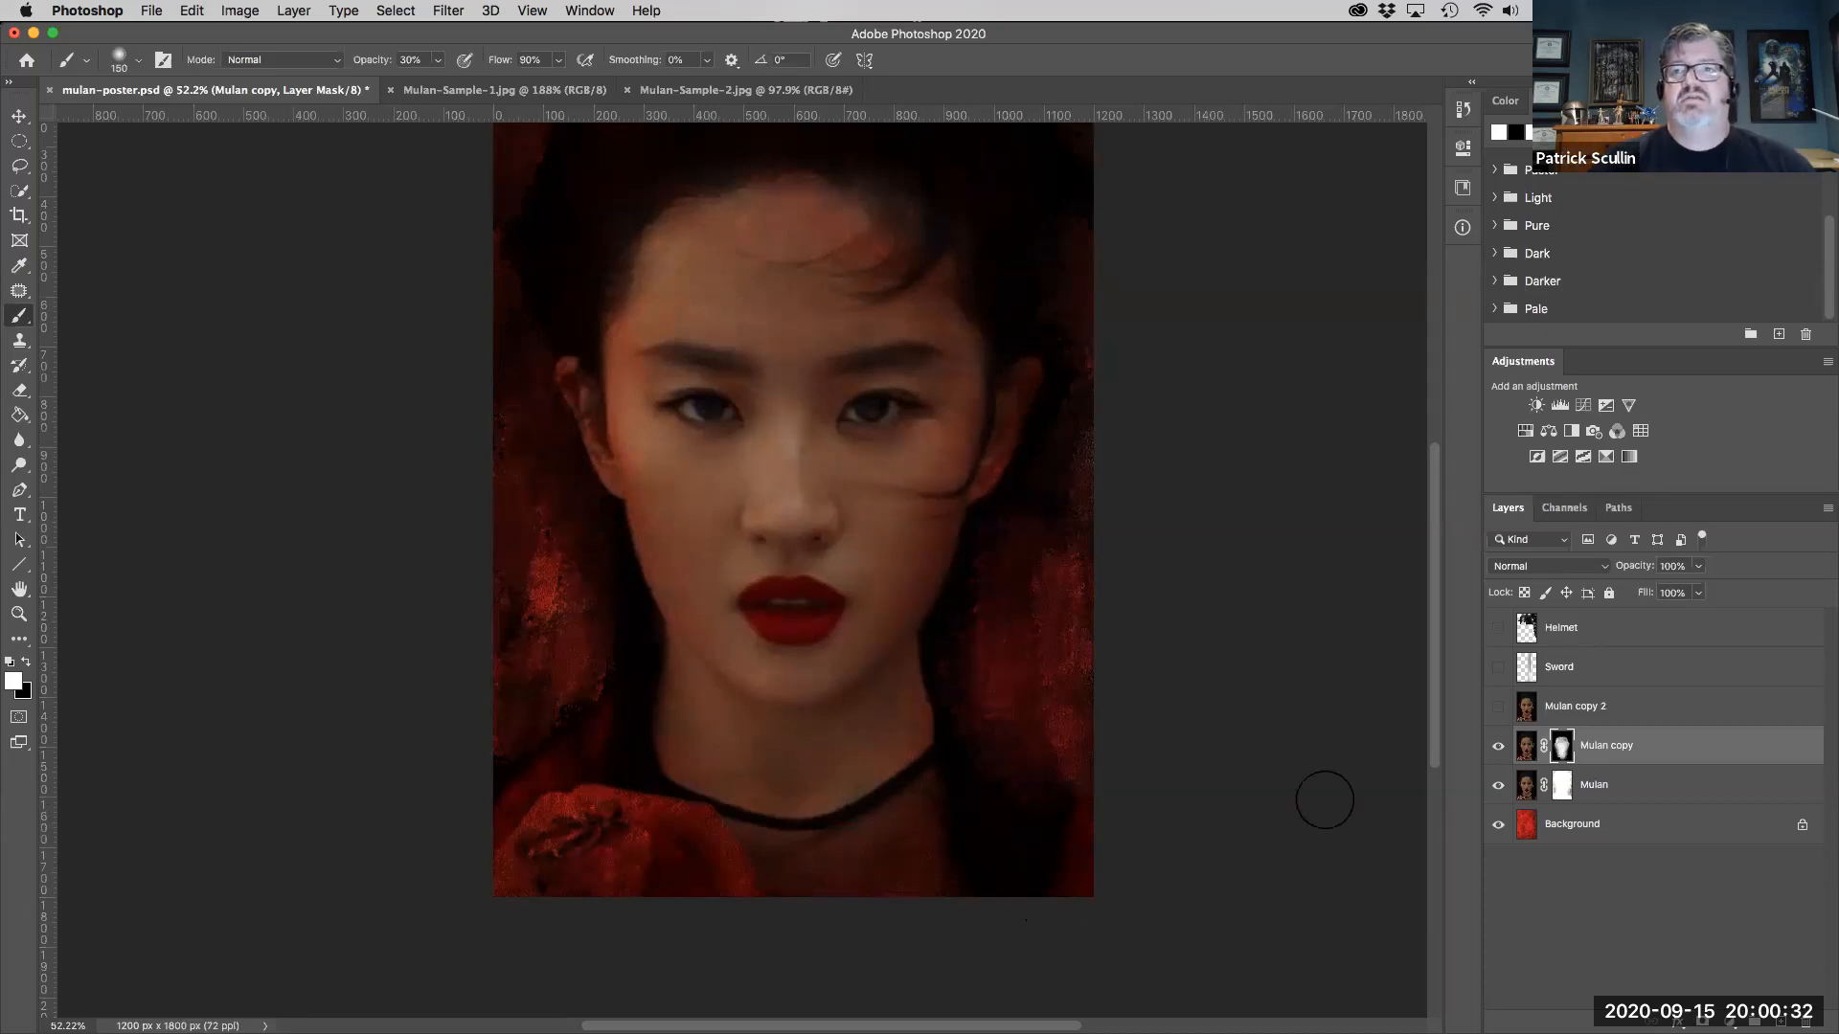
- Add a Hue/Saturation adjustment layer directly above Mulan copy and clip it to that layer
click(1526, 754)
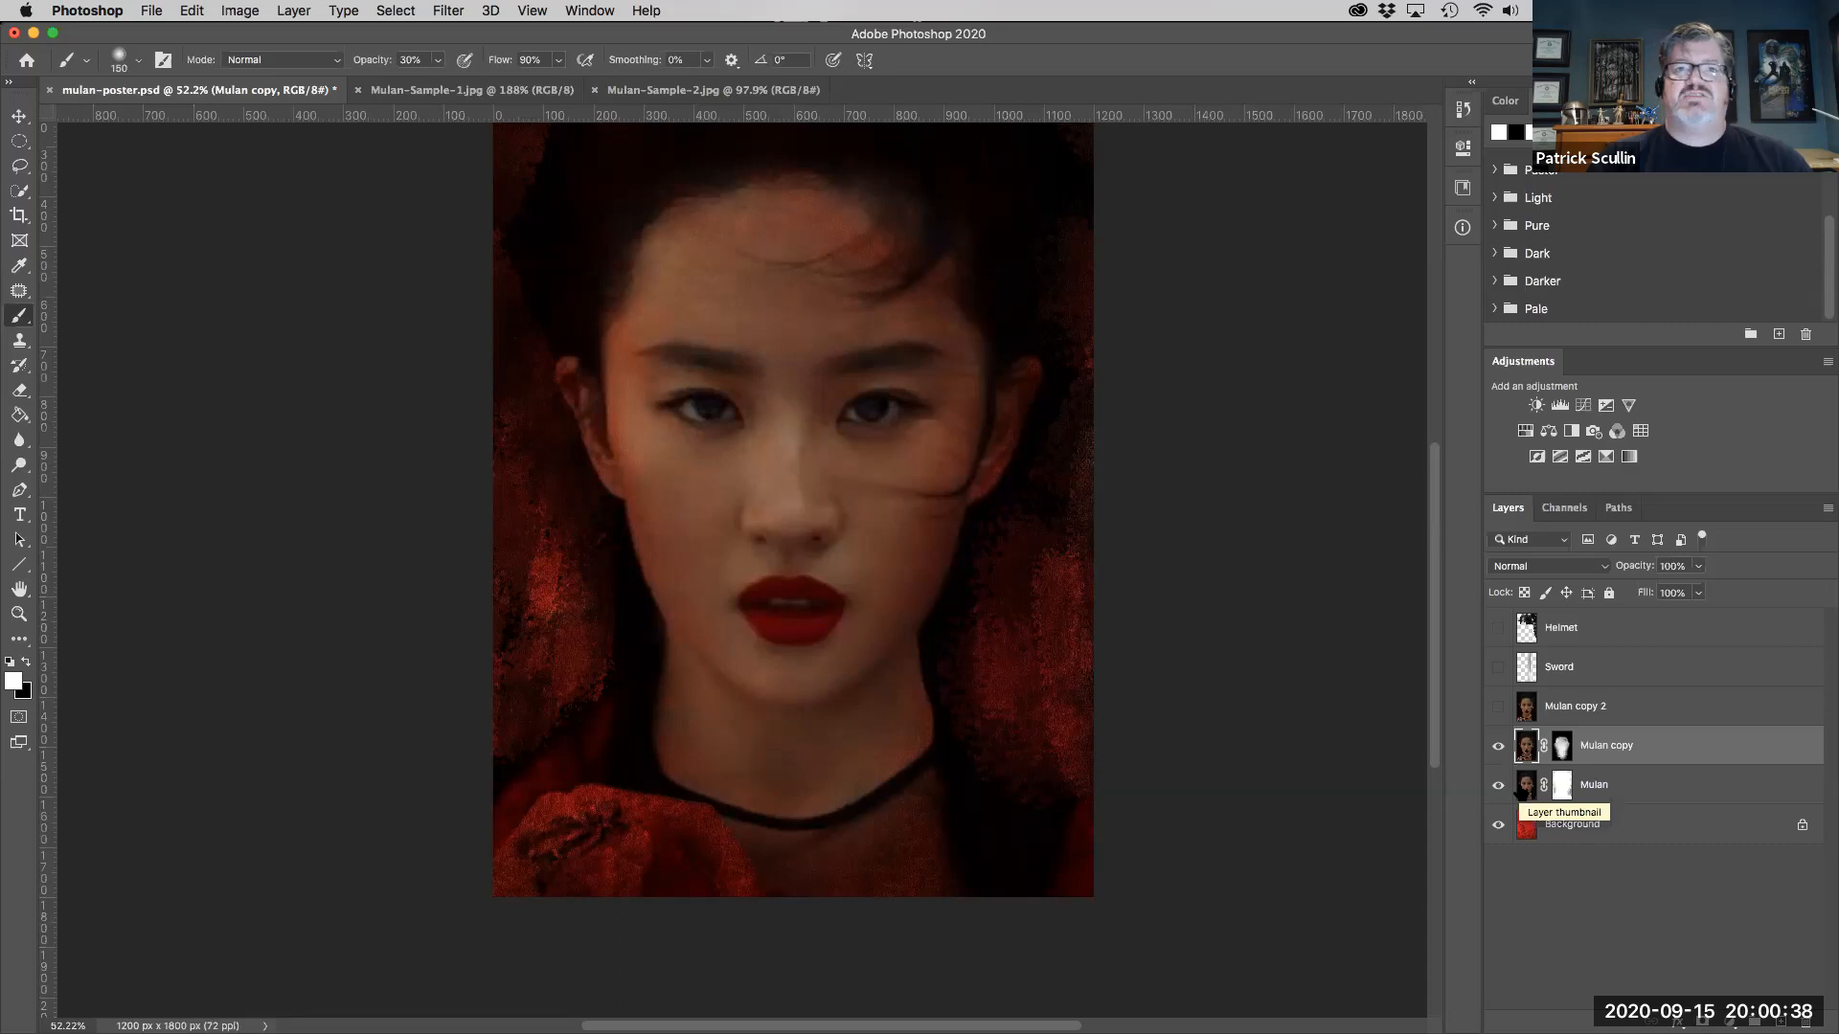
click(1523, 432)
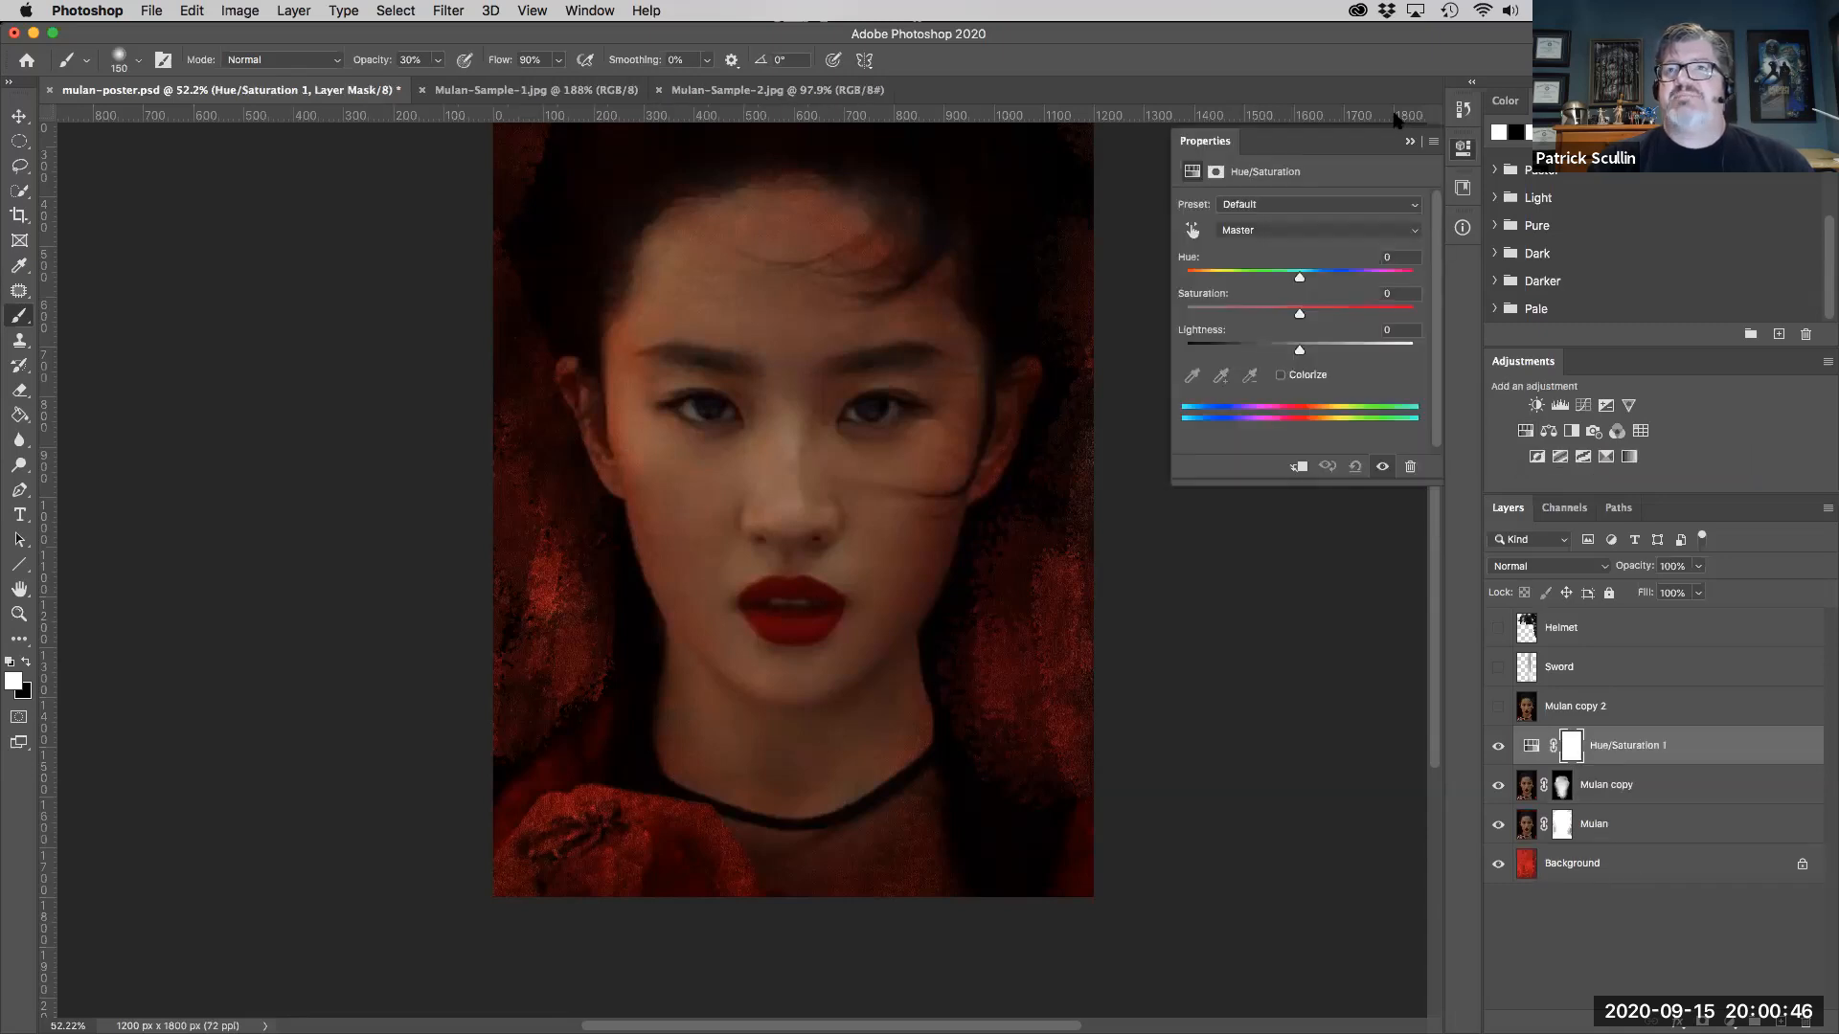
click(1408, 141)
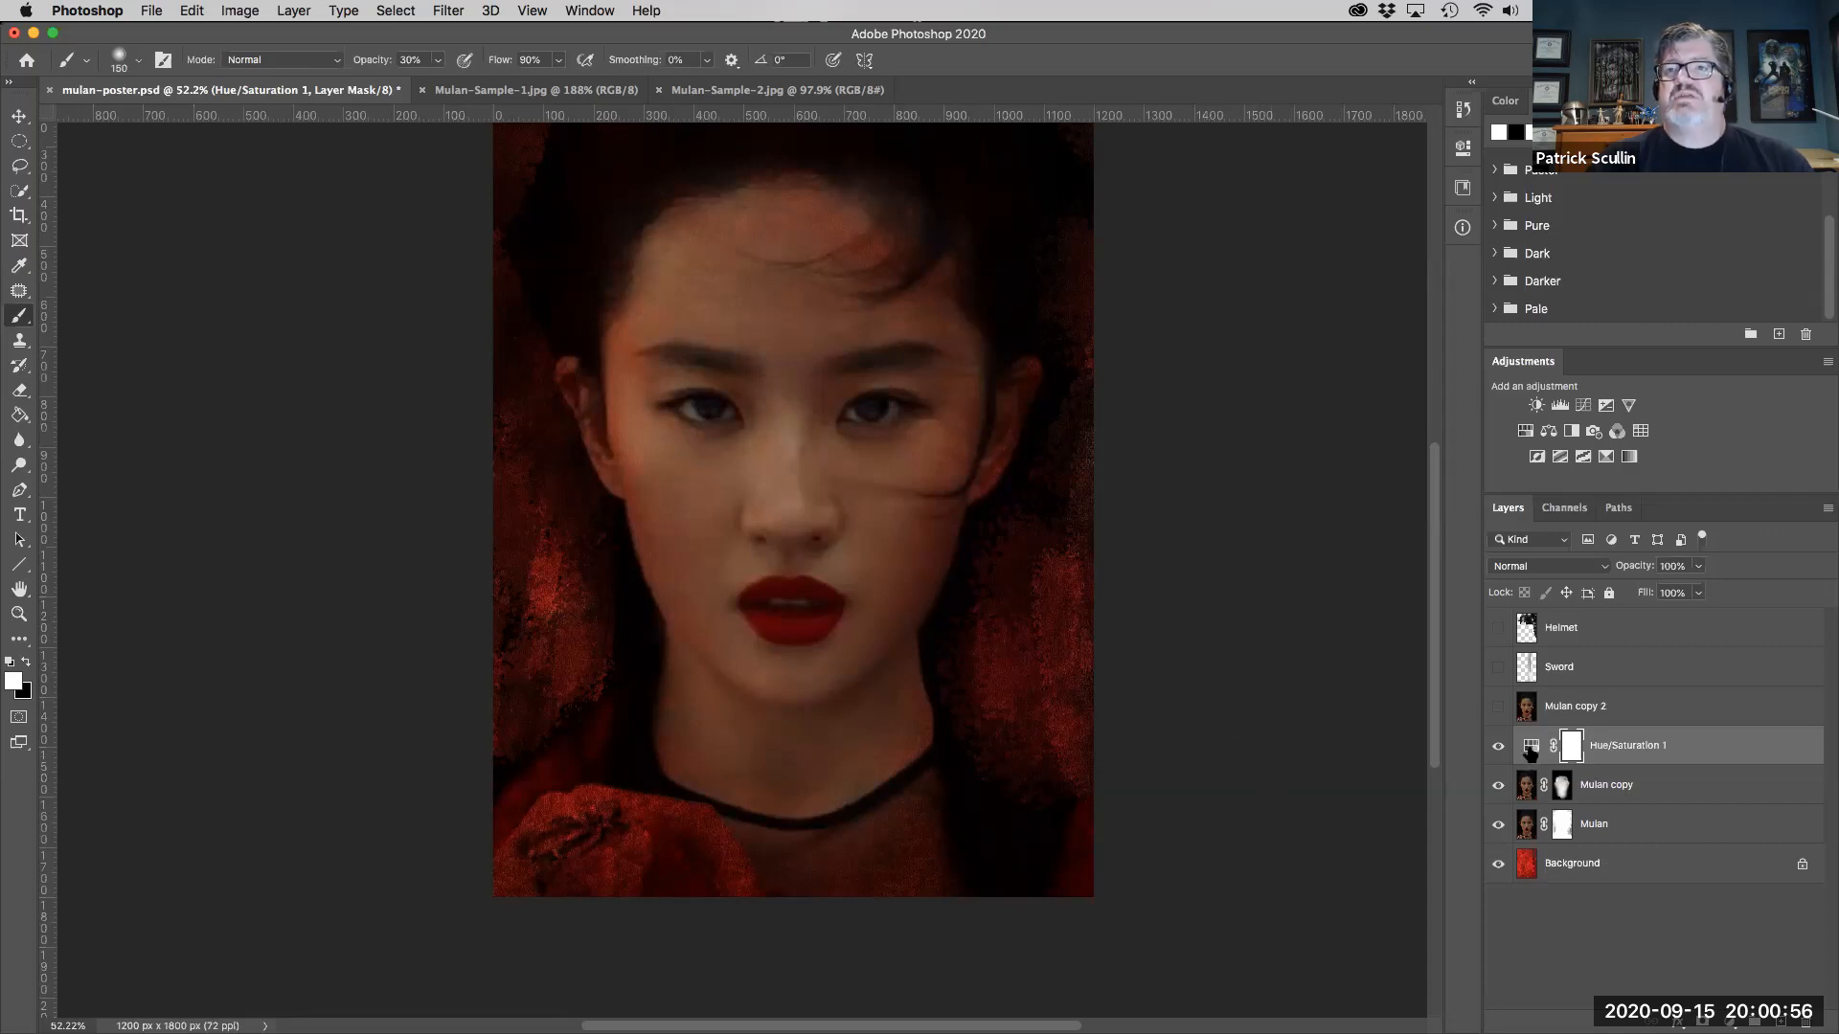
drag(1609, 775, 1623, 764)
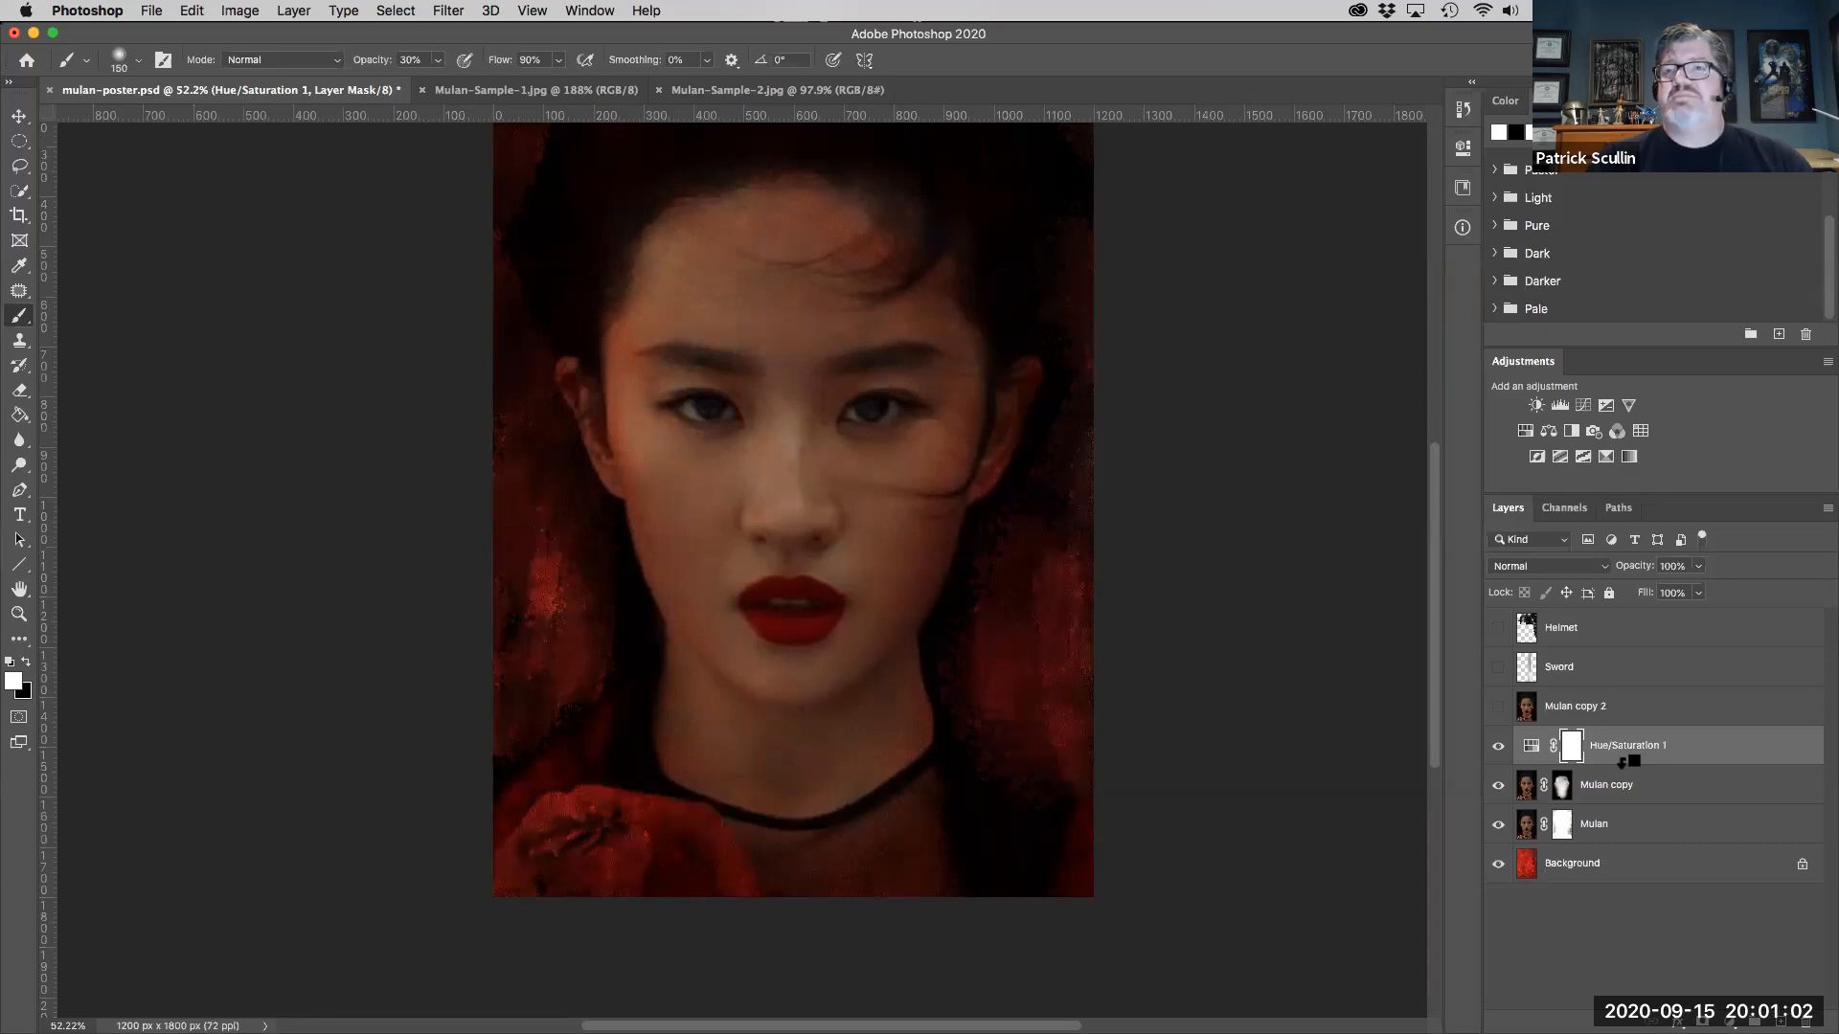
drag(1619, 759, 1609, 767)
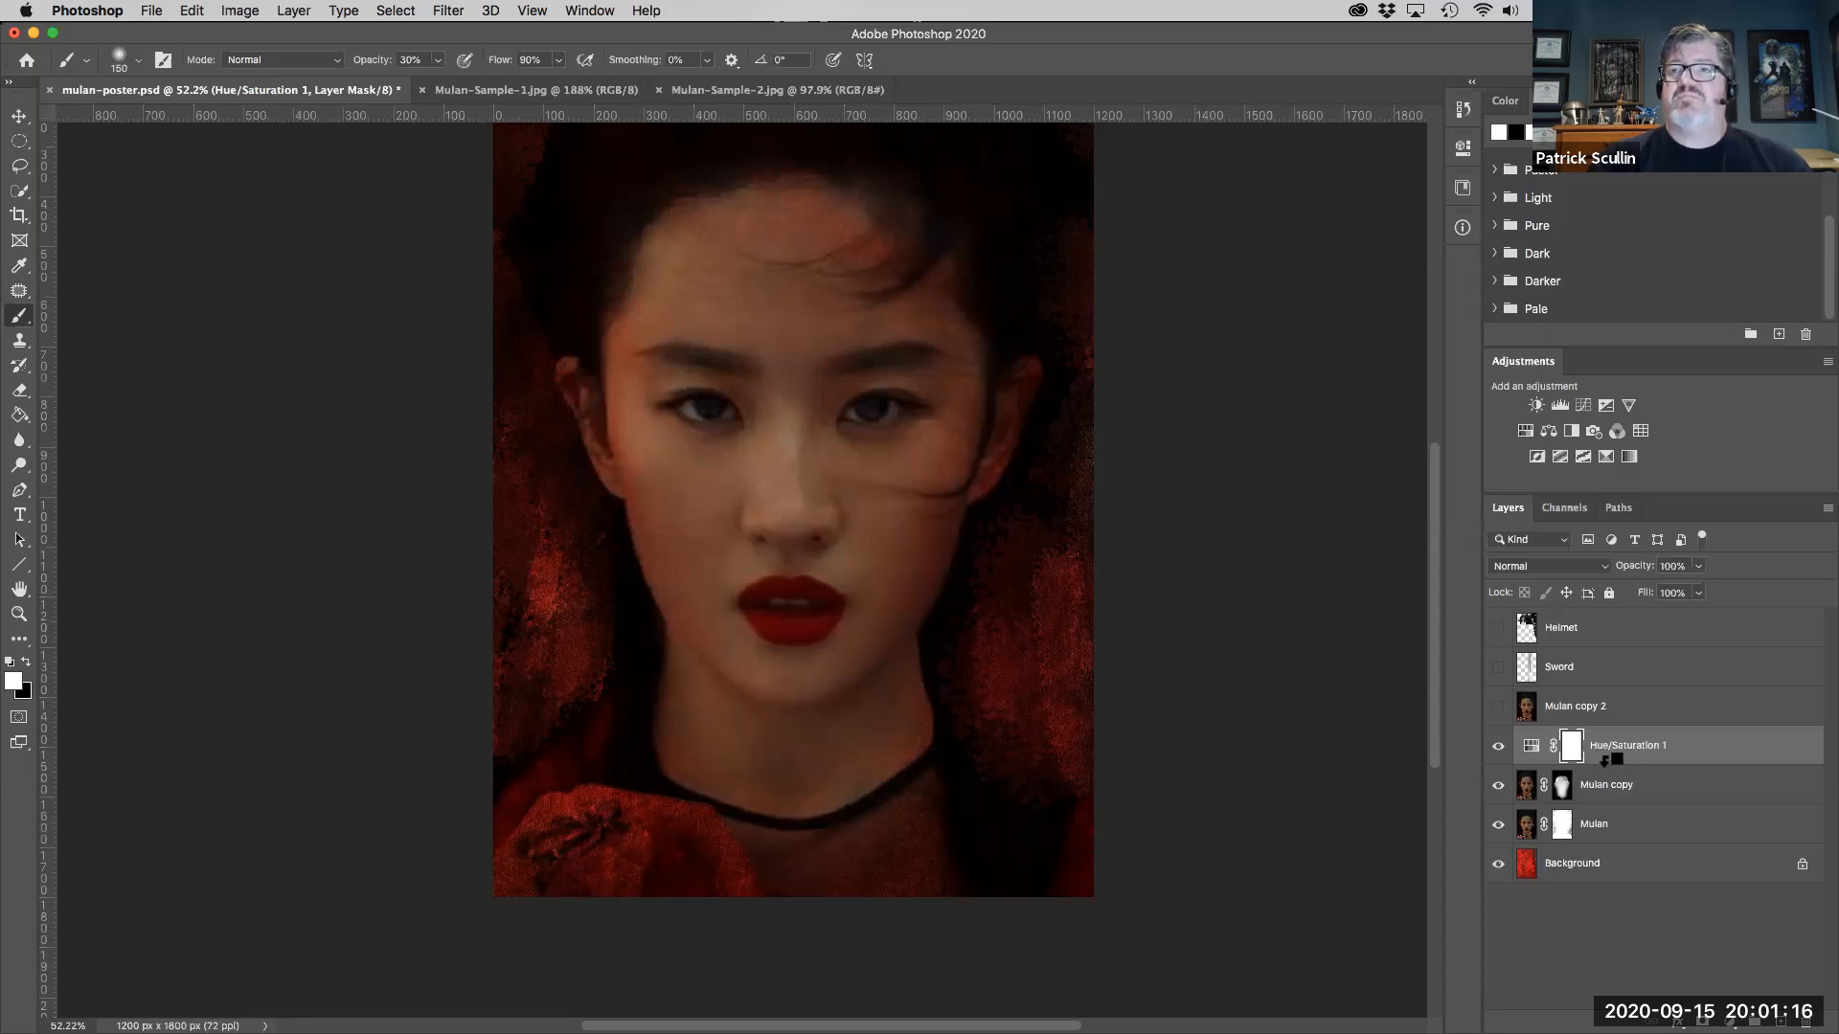
alt+click(1604, 757)
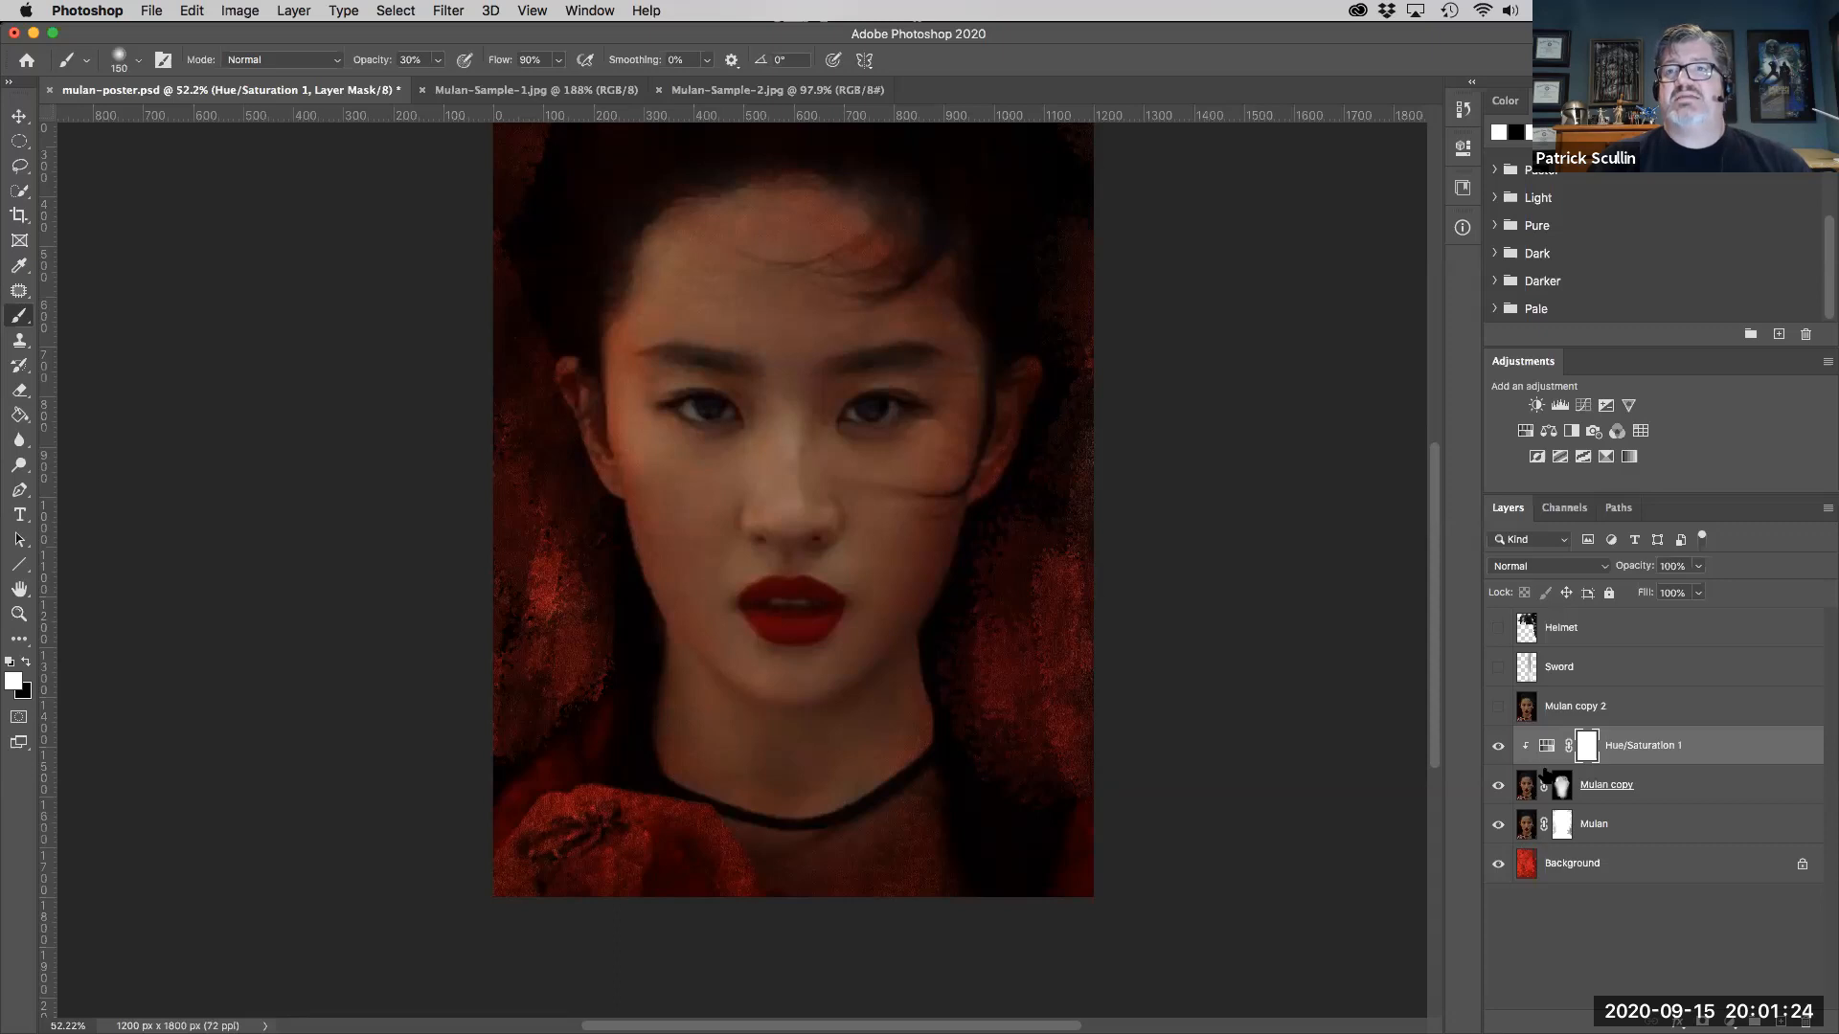
- Colorize the Hue/Saturation adjustment with hue 242 and saturation 34, and lower its layer opacity to 60%
double_click(1546, 749)
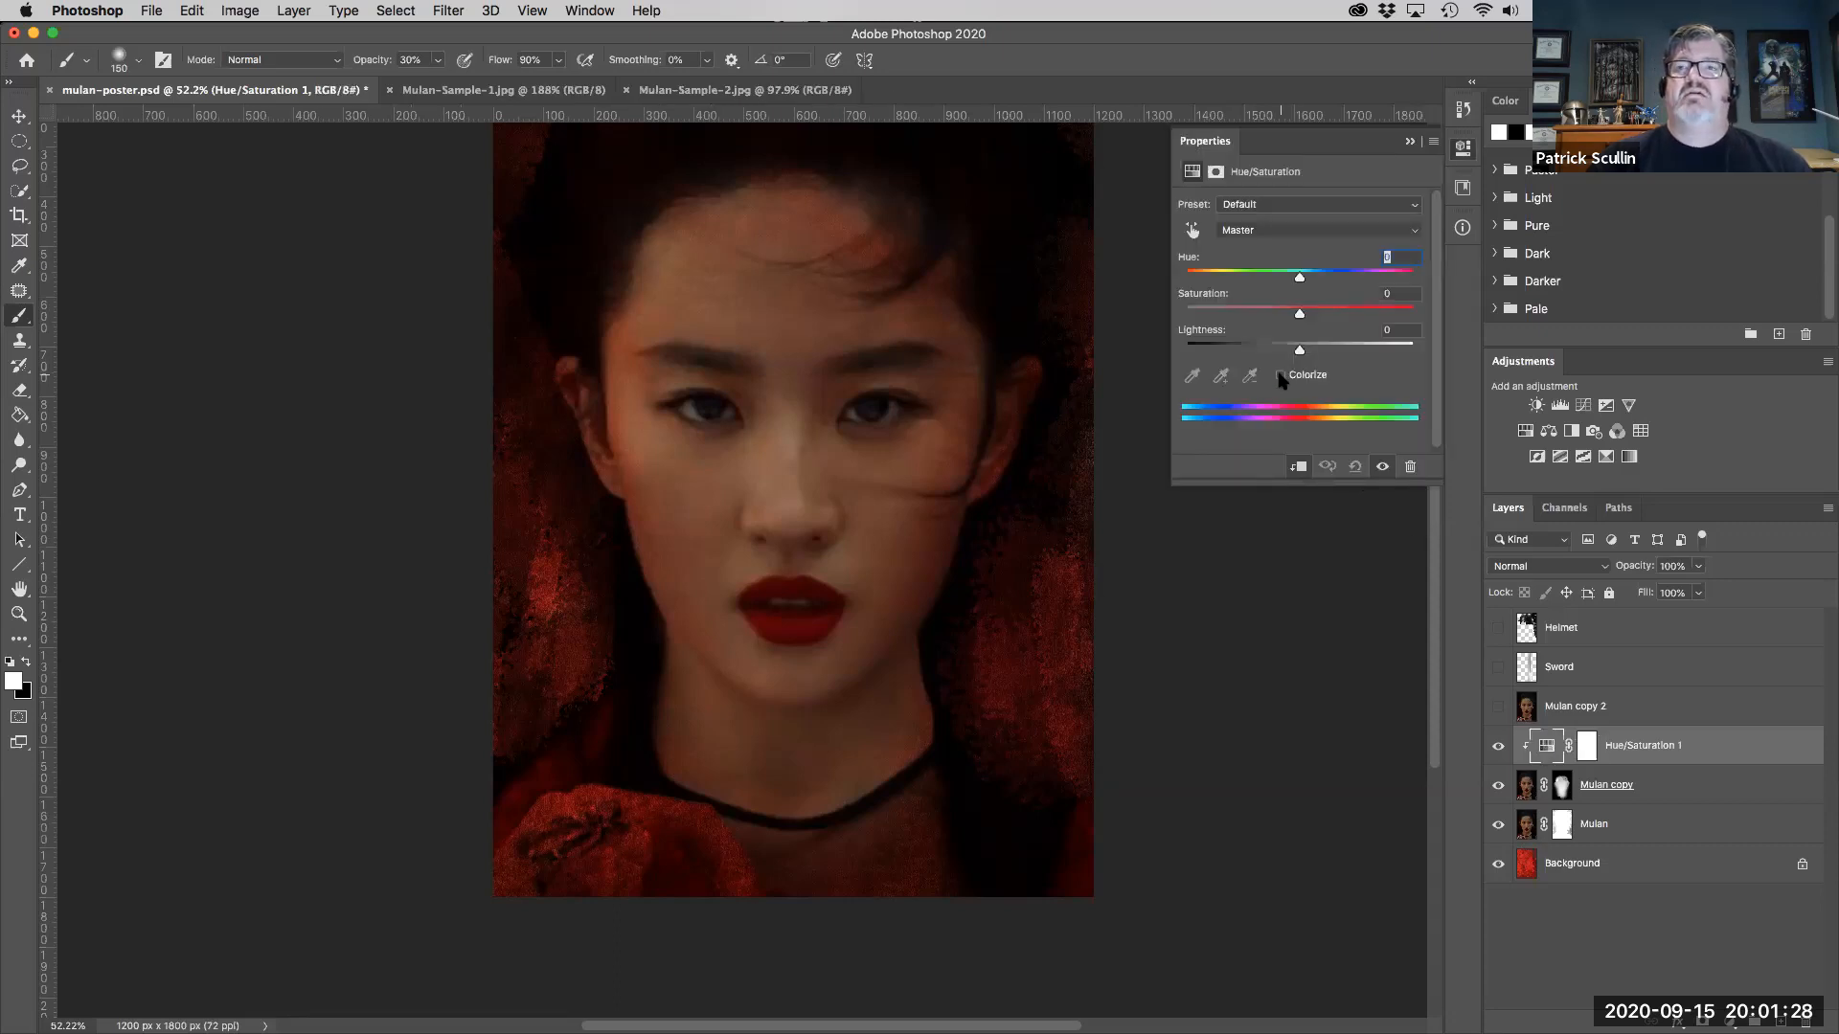
click(1280, 376)
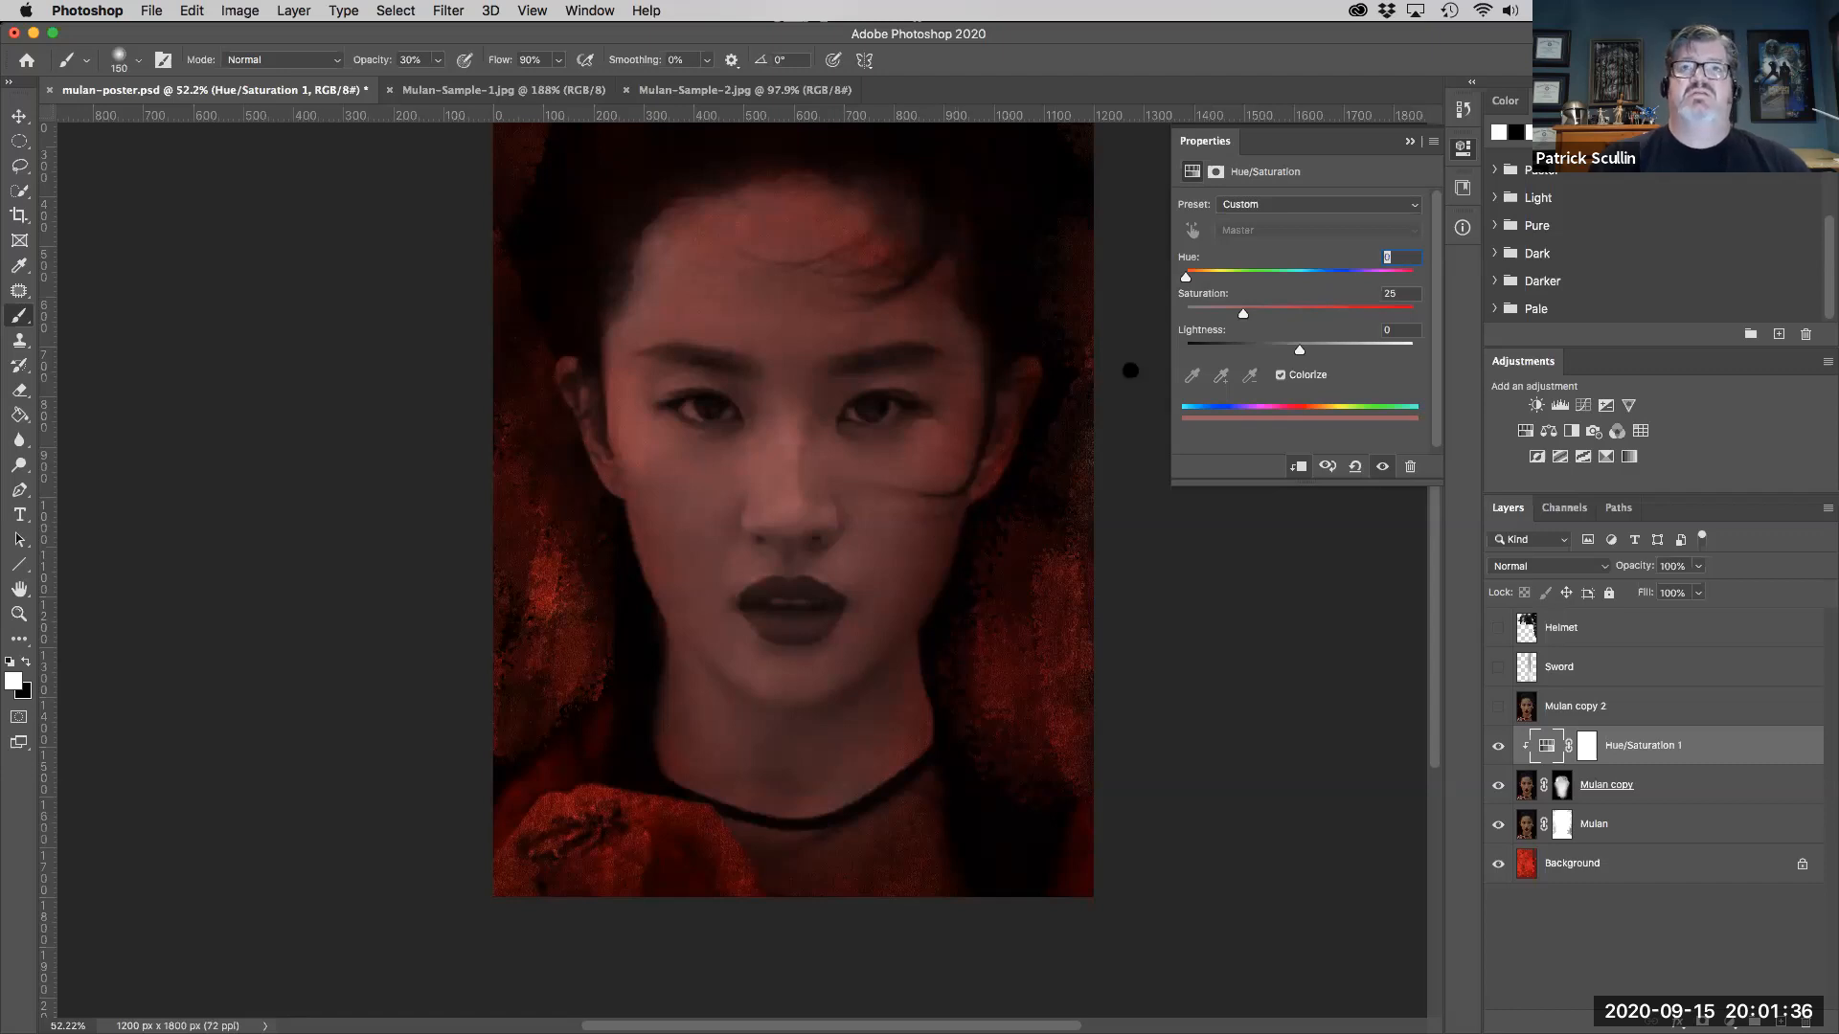
drag(1243, 312, 1340, 278)
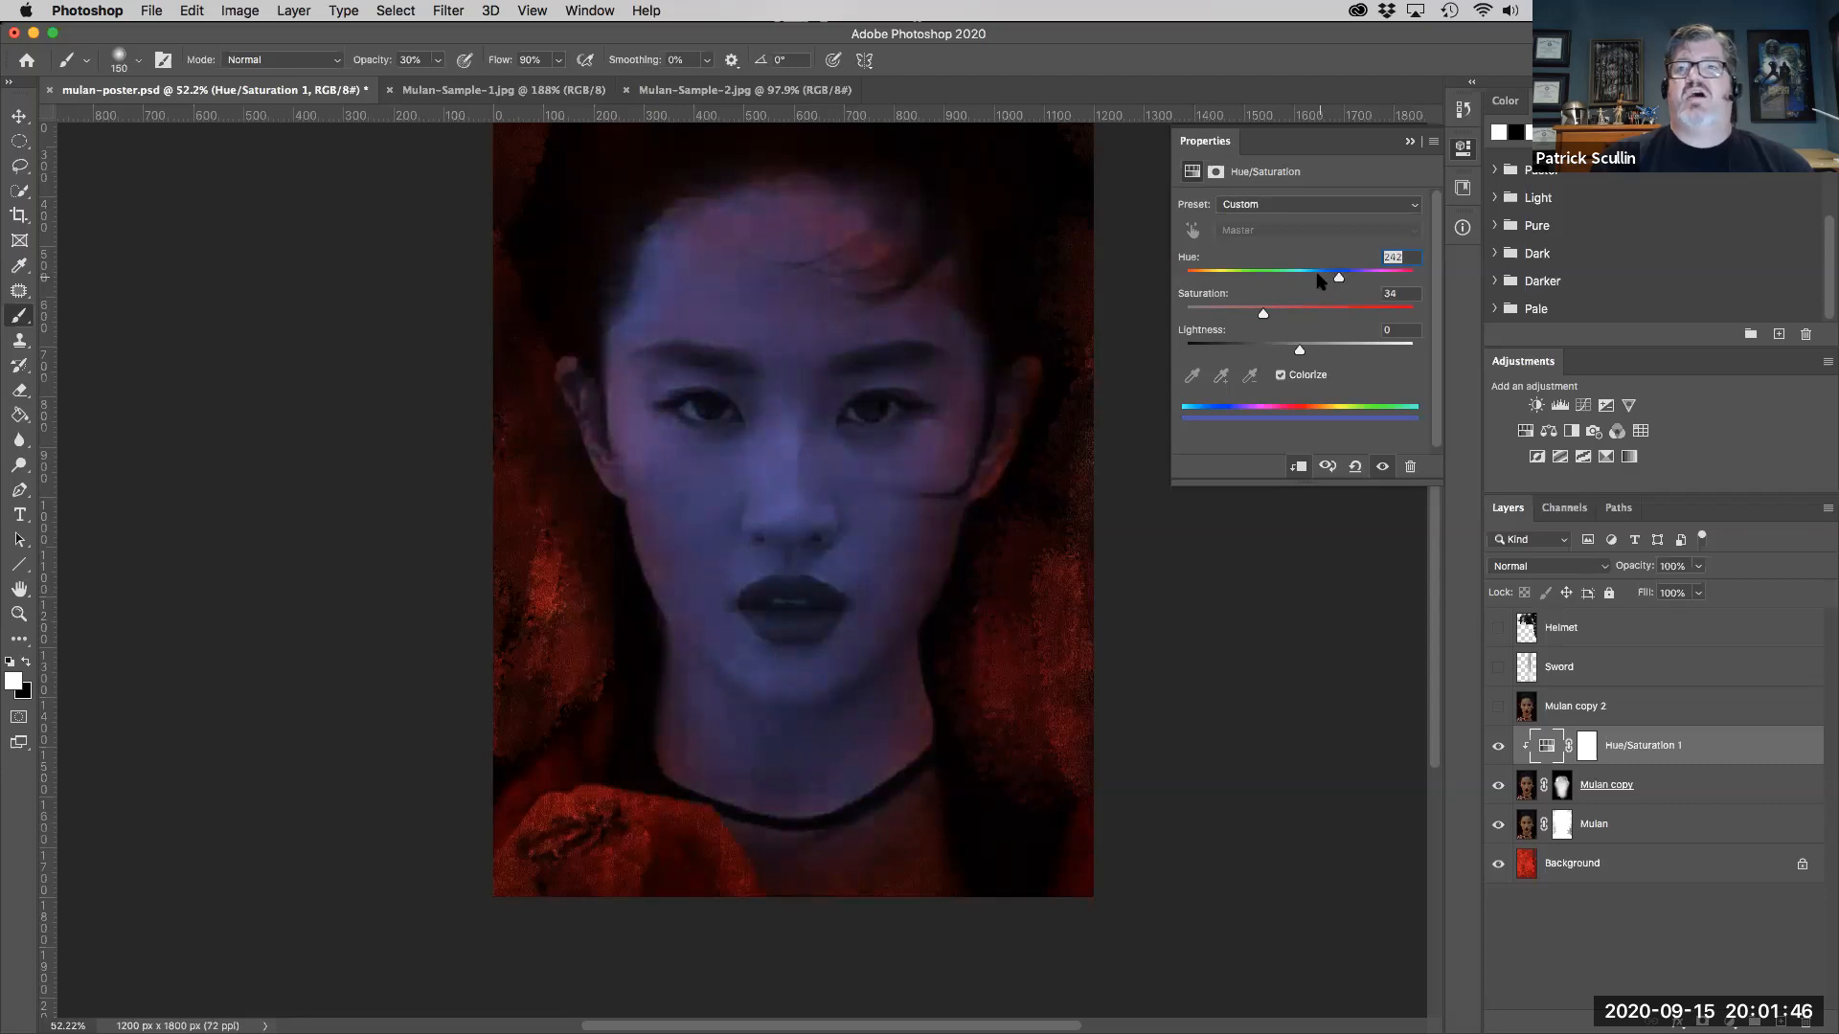
click(1412, 142)
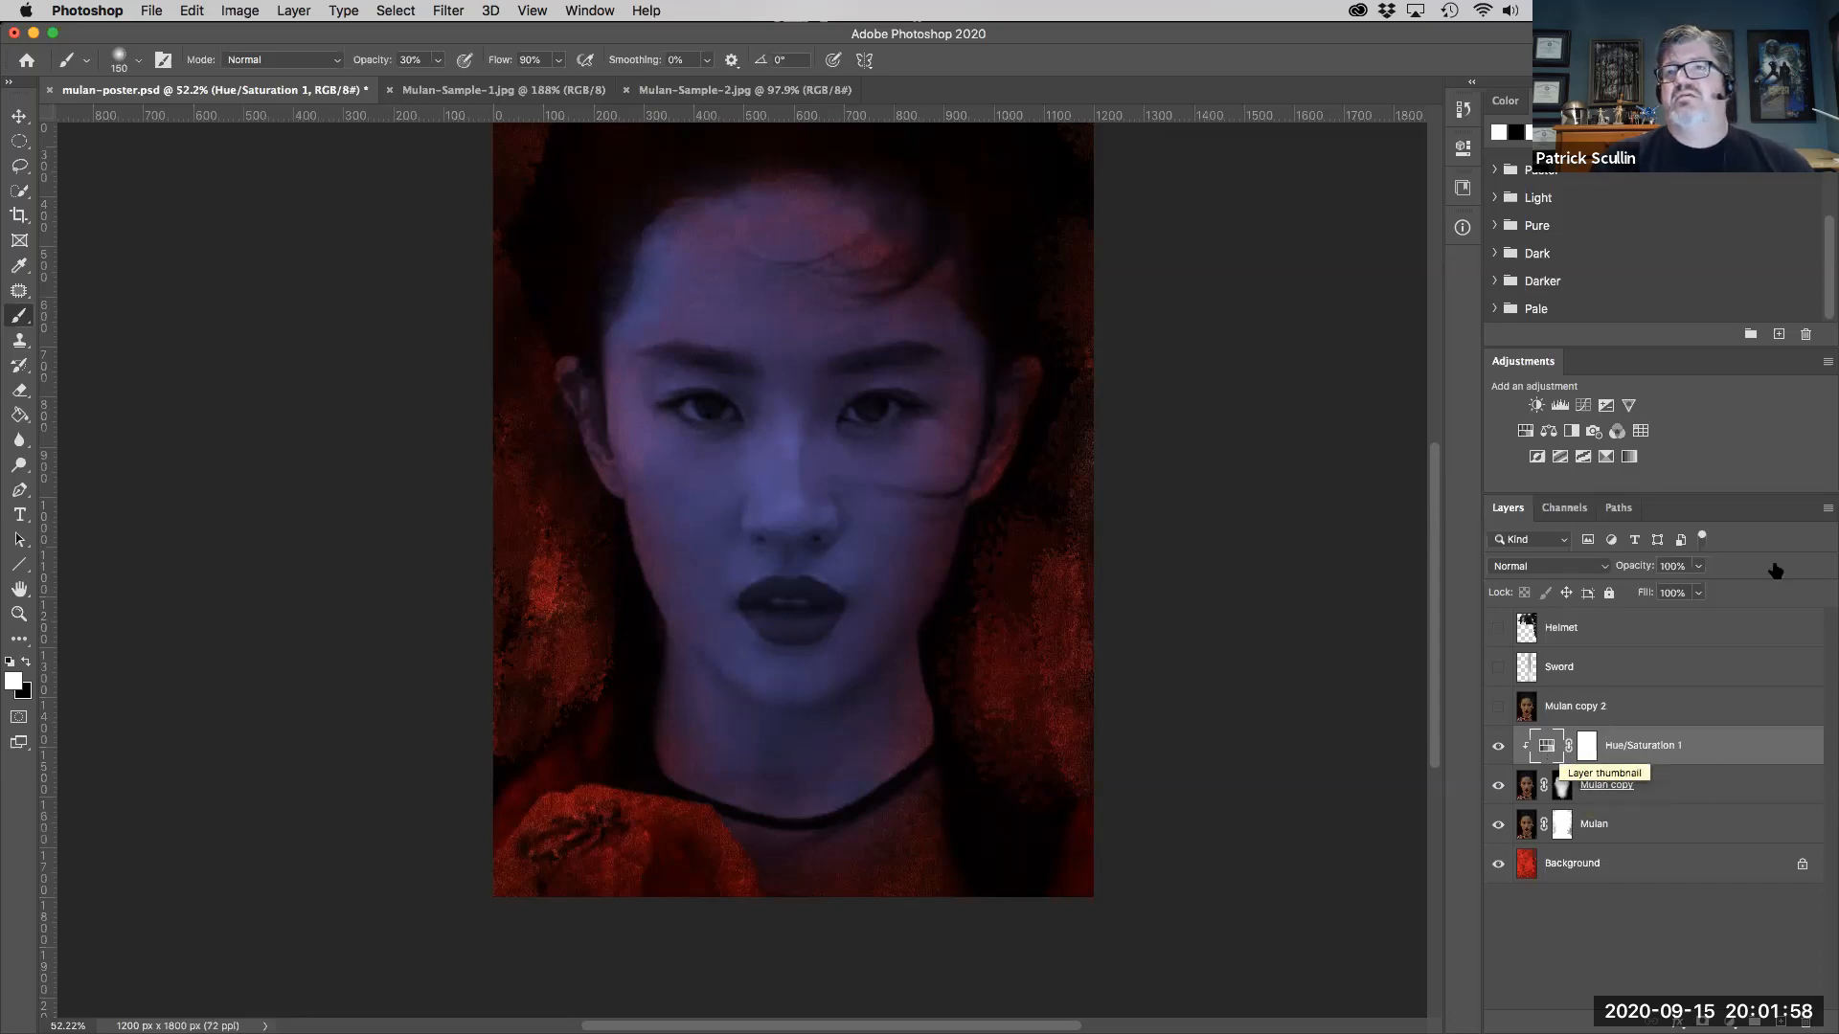
click(1697, 569)
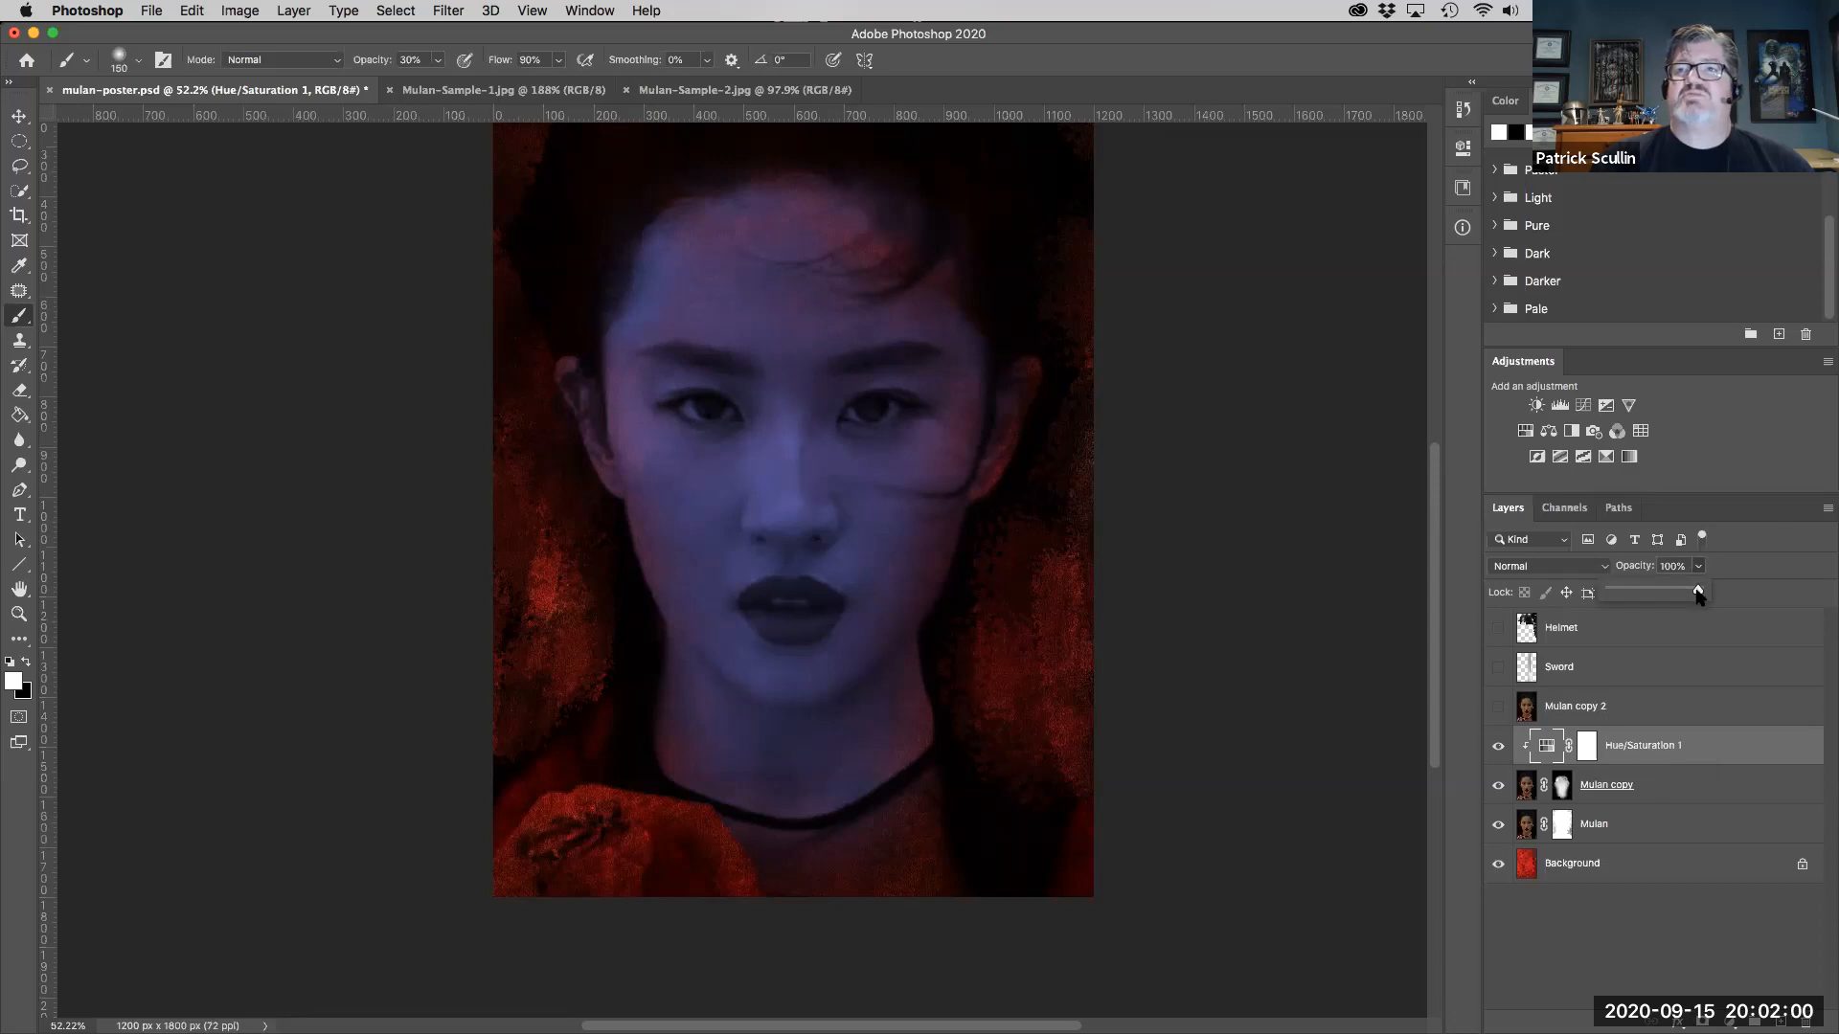
drag(1696, 593, 1661, 593)
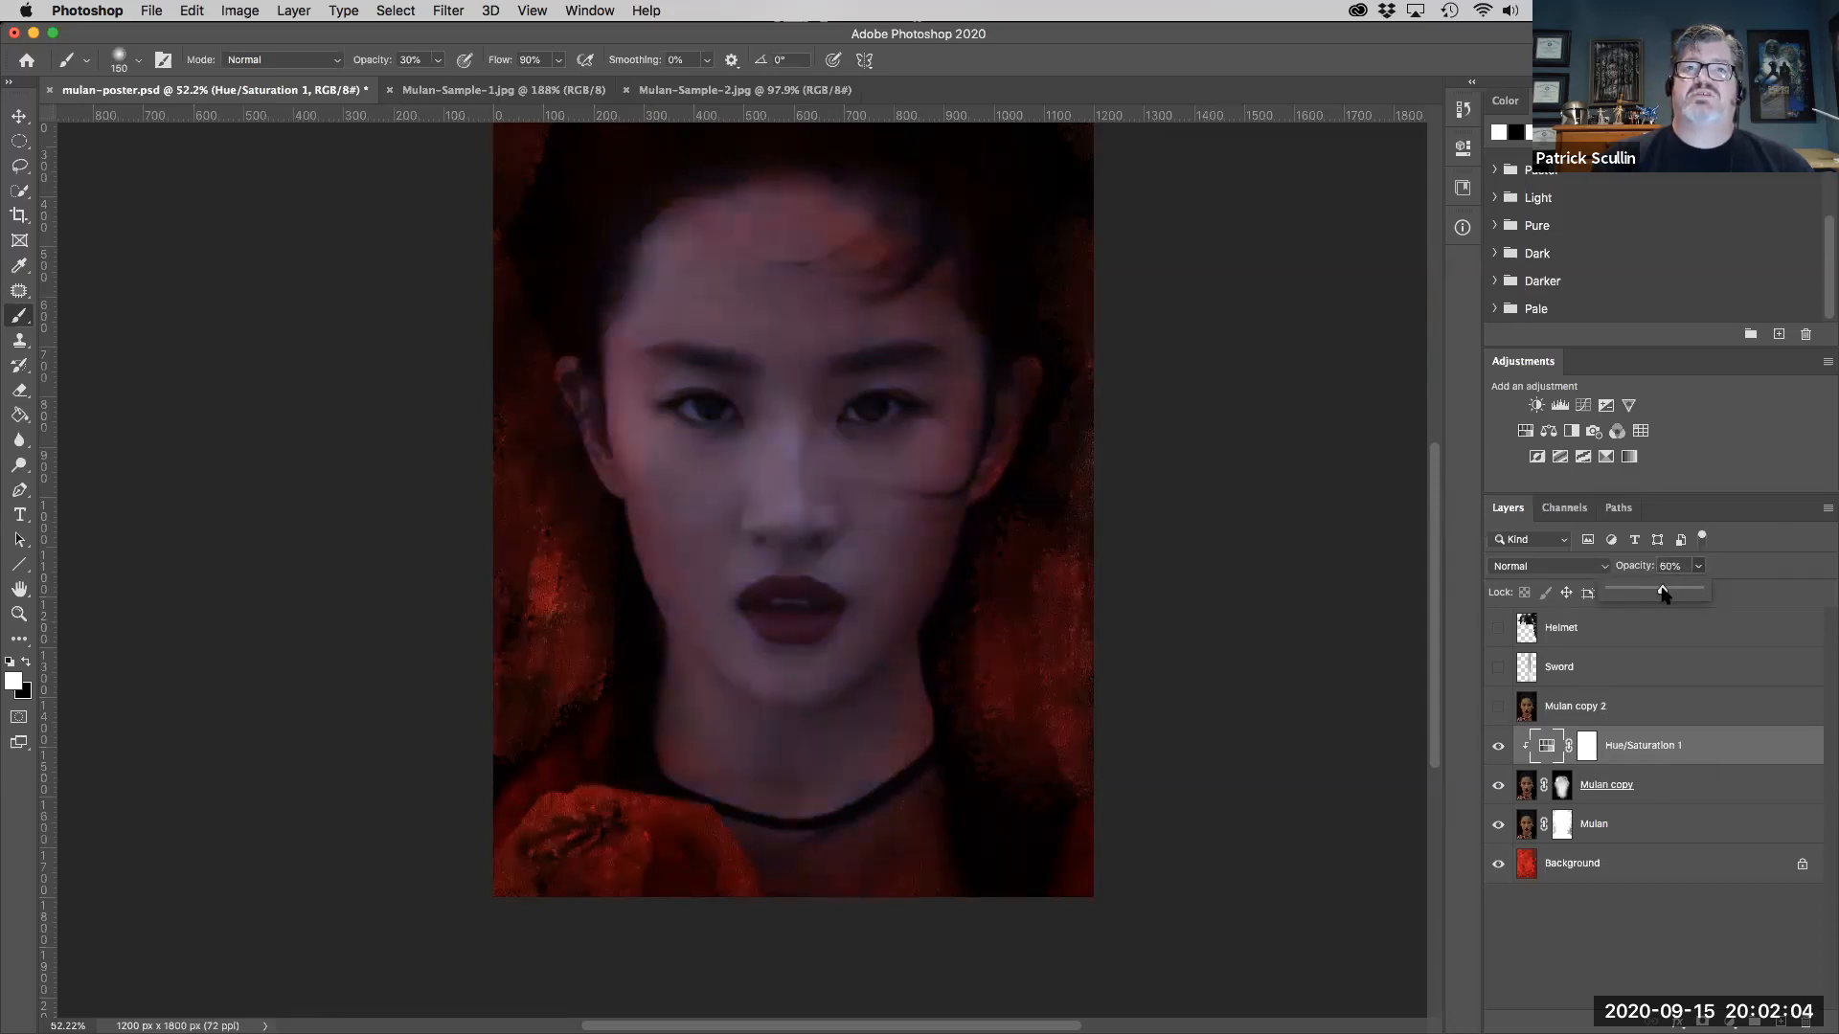
- Paint black at 30% opacity with a 300 px brush into the Hue/Saturation mask over the forehead, cheeks and neck, mainly on the poster's left
click(1586, 740)
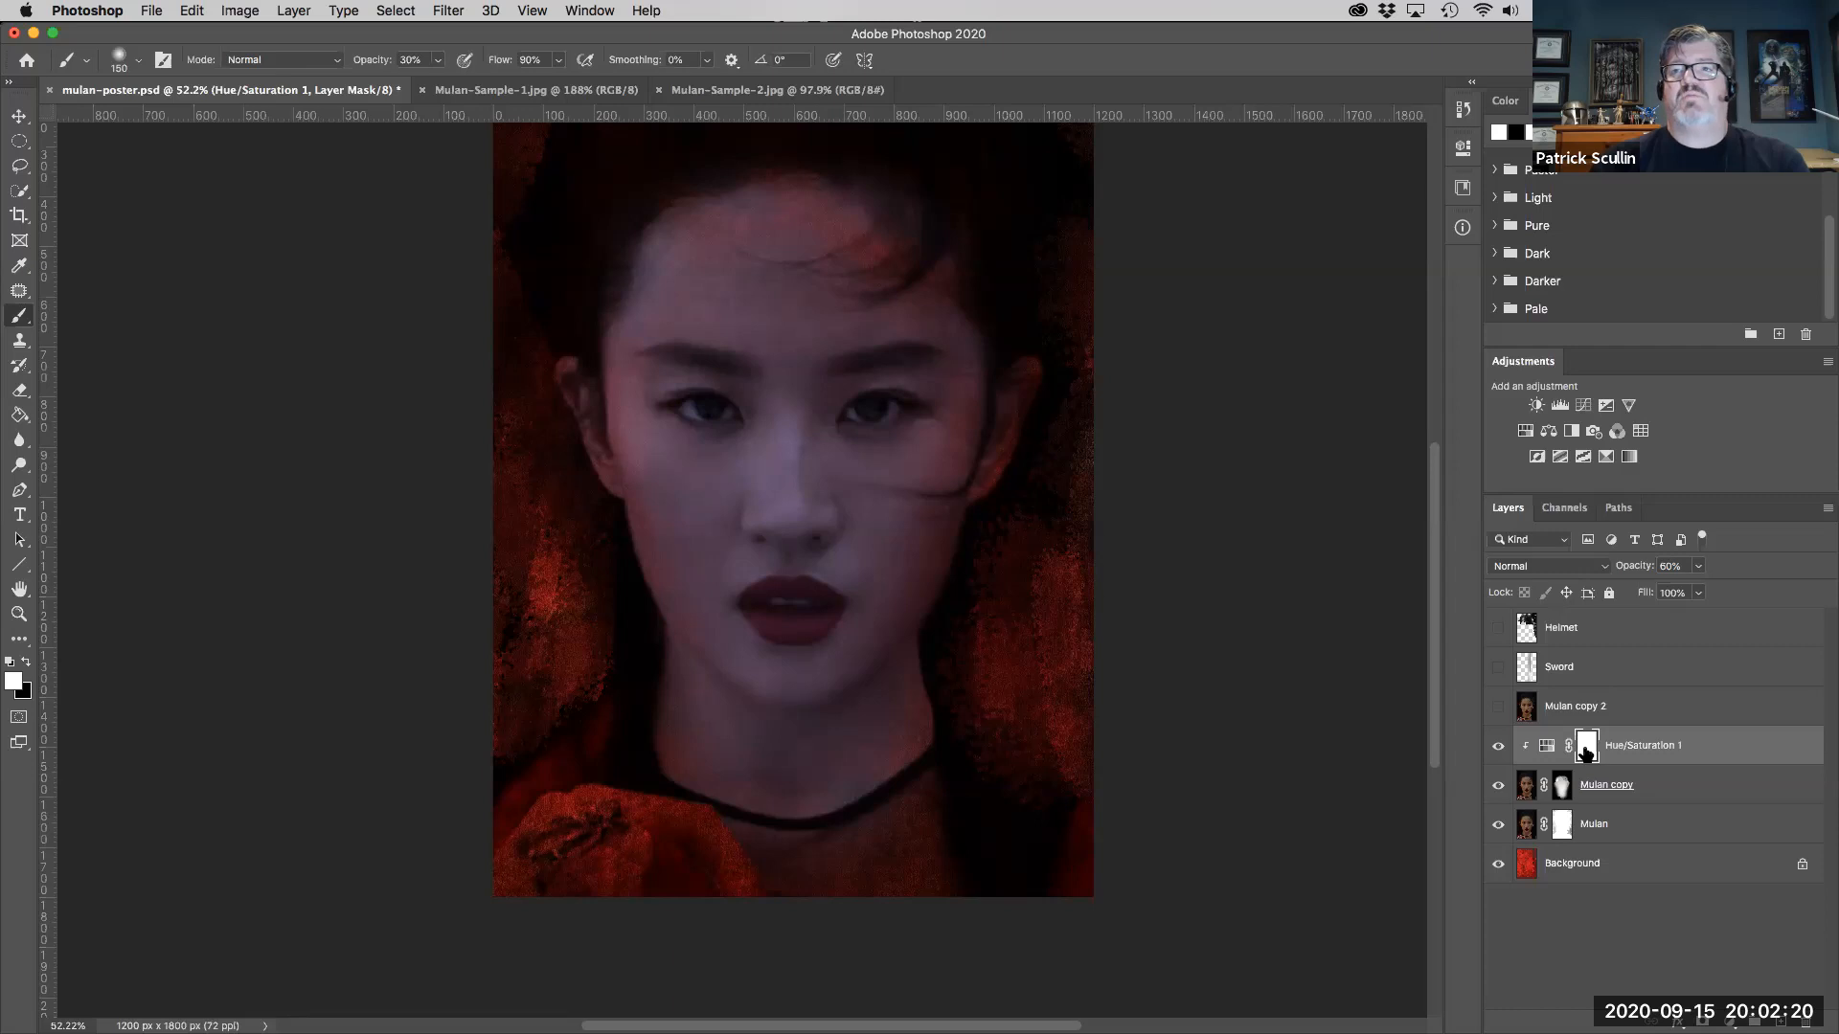
click(27, 660)
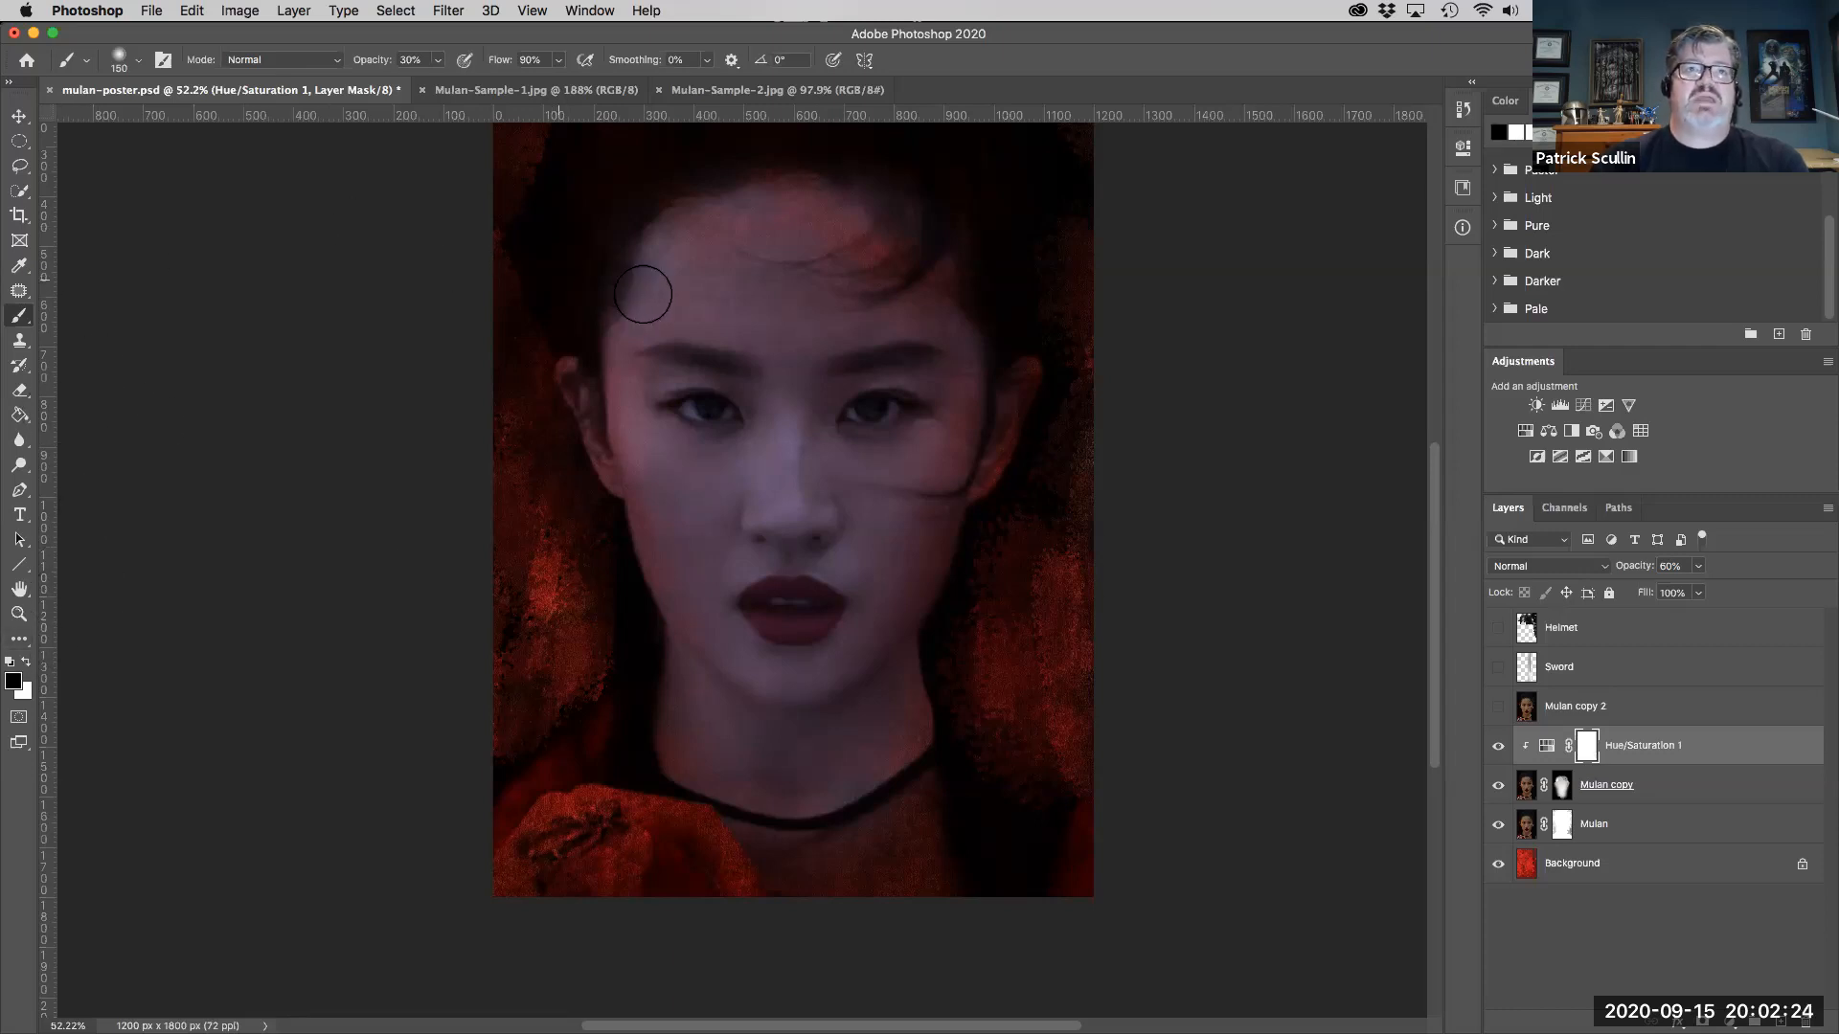
key(bracketright)
key(bracketright)
key(bracketright)
key(bracketright)
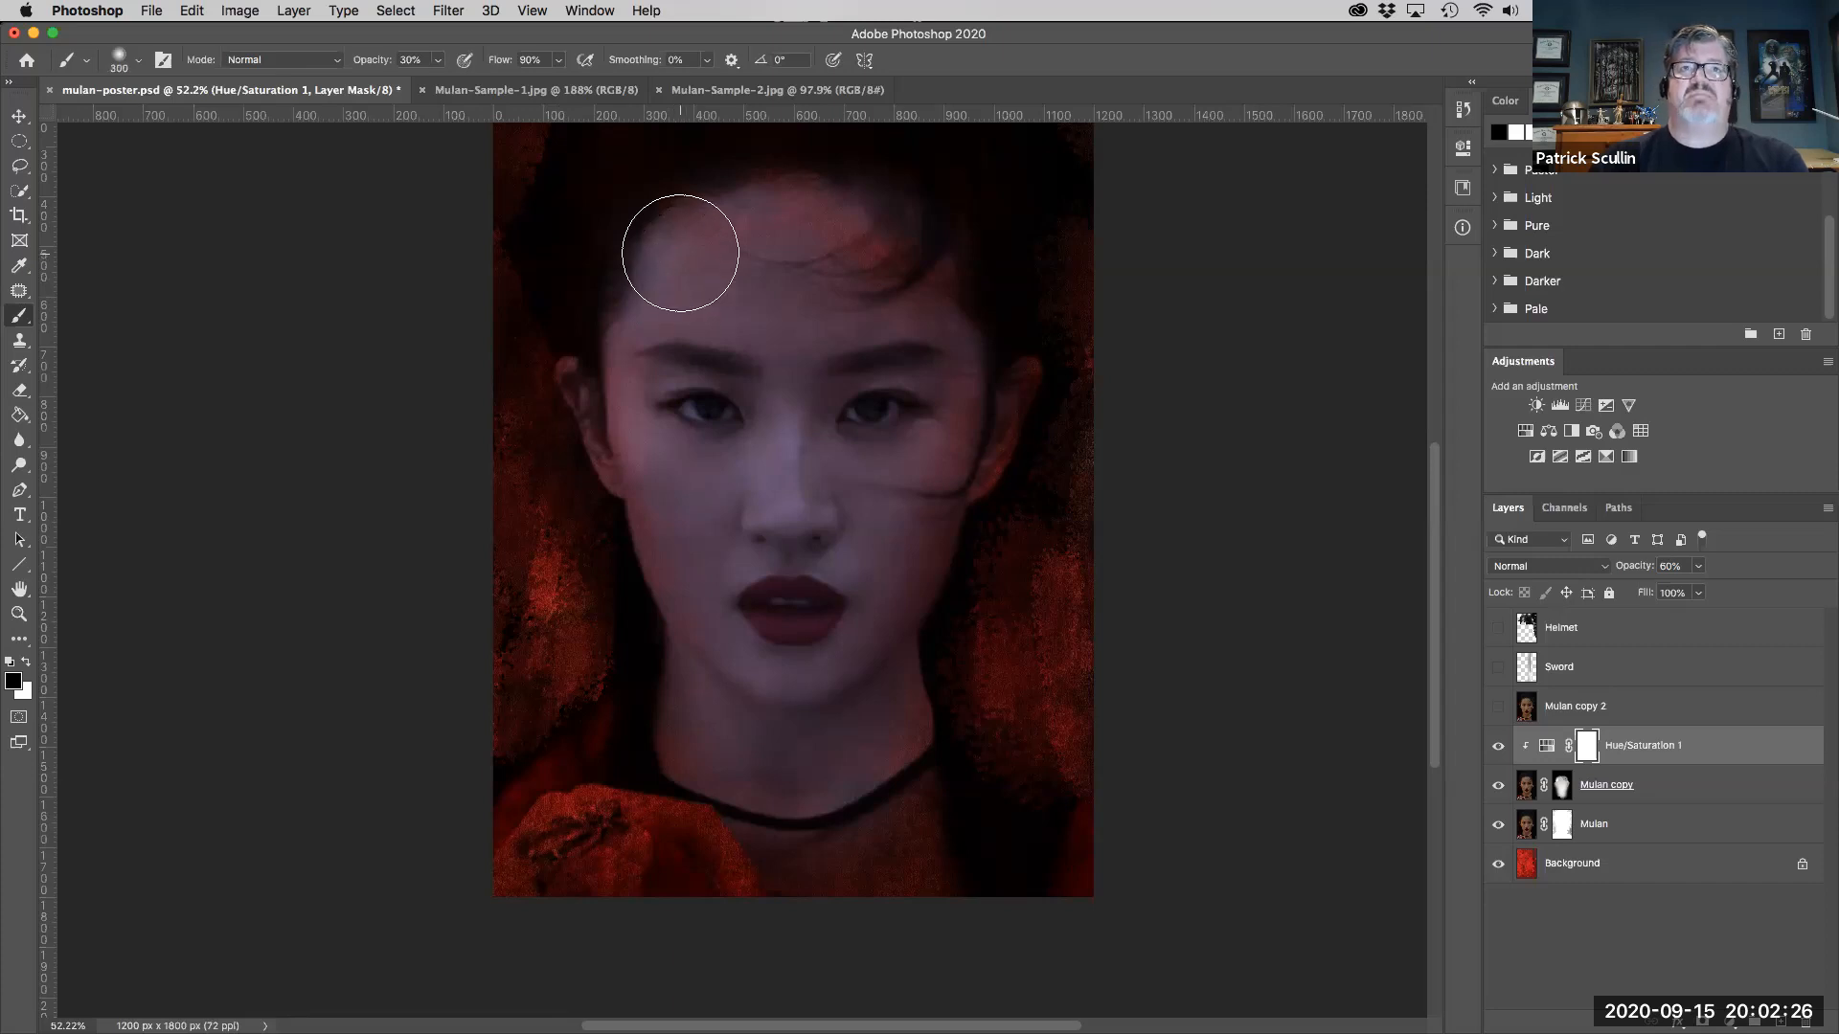
drag(653, 270, 669, 643)
mouse_move(721, 275)
mouse_down()
mouse_move(698, 547)
mouse_move(742, 282)
mouse_move(718, 550)
mouse_move(726, 515)
mouse_move(783, 708)
mouse_move(745, 658)
mouse_move(718, 870)
mouse_up()
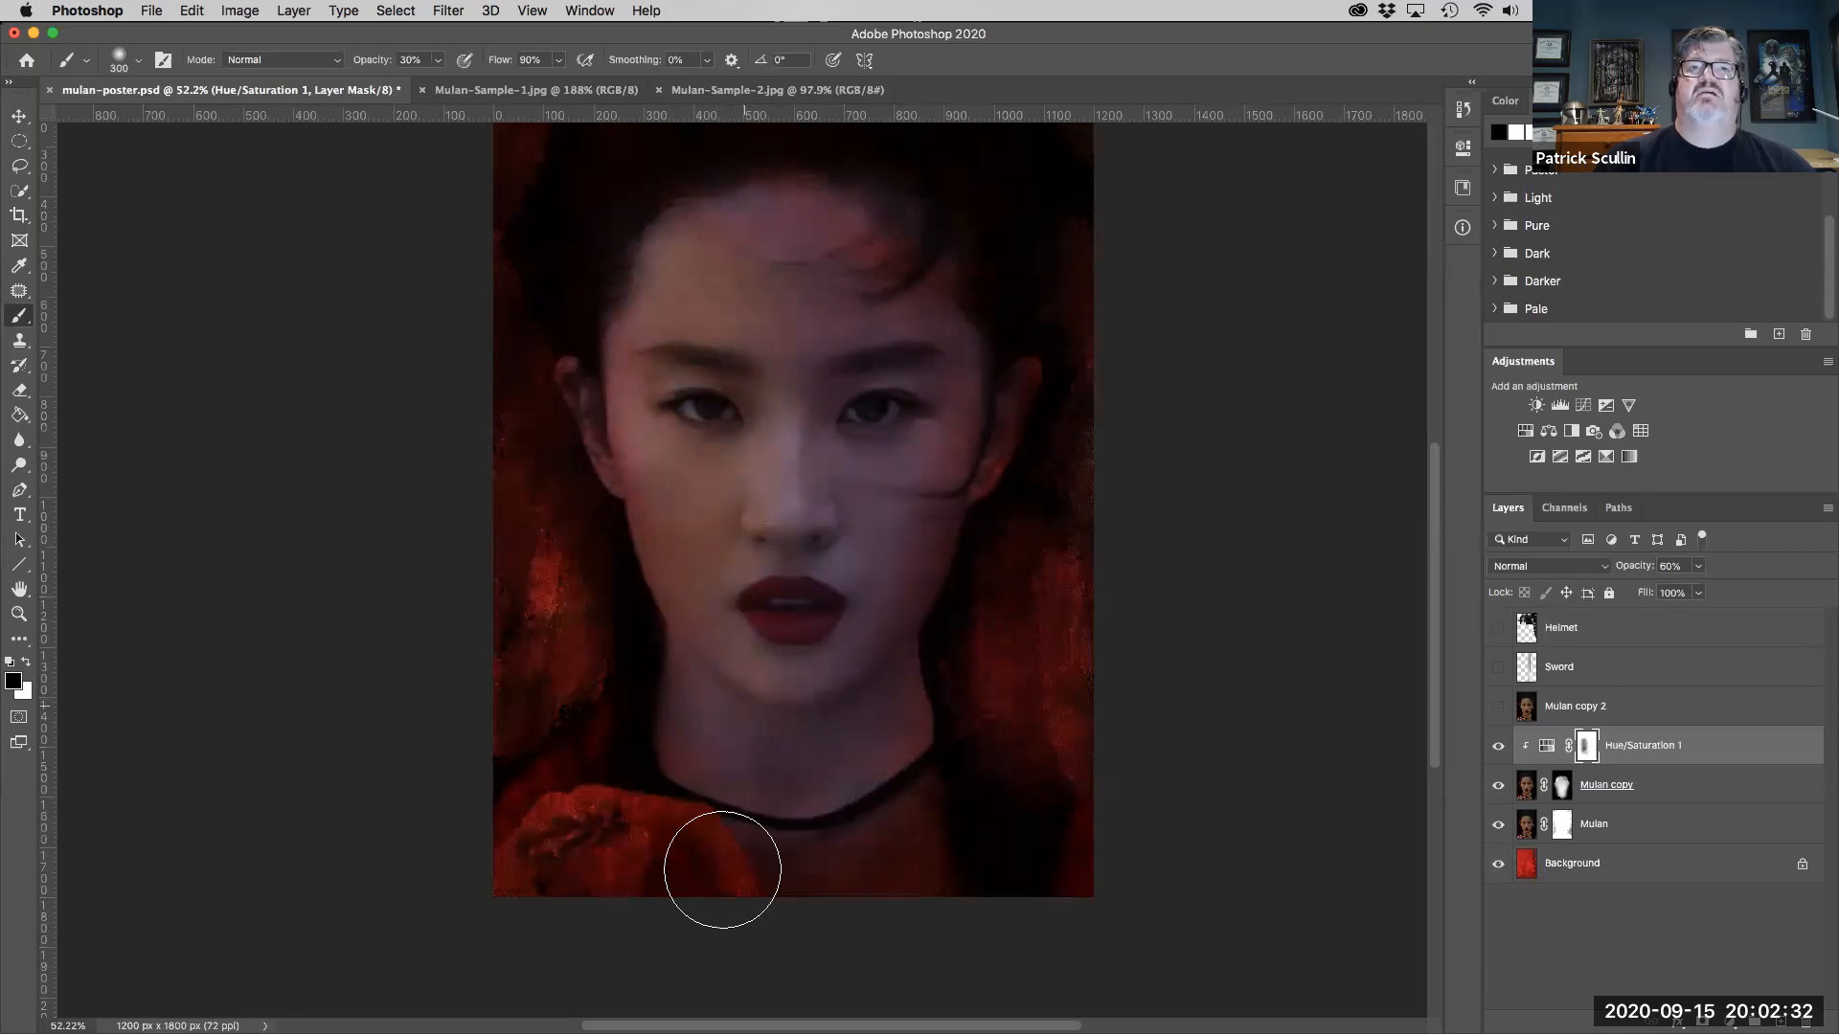
mouse_move(716, 233)
mouse_down()
mouse_move(735, 268)
mouse_move(763, 188)
mouse_move(773, 333)
mouse_move(750, 271)
mouse_up()
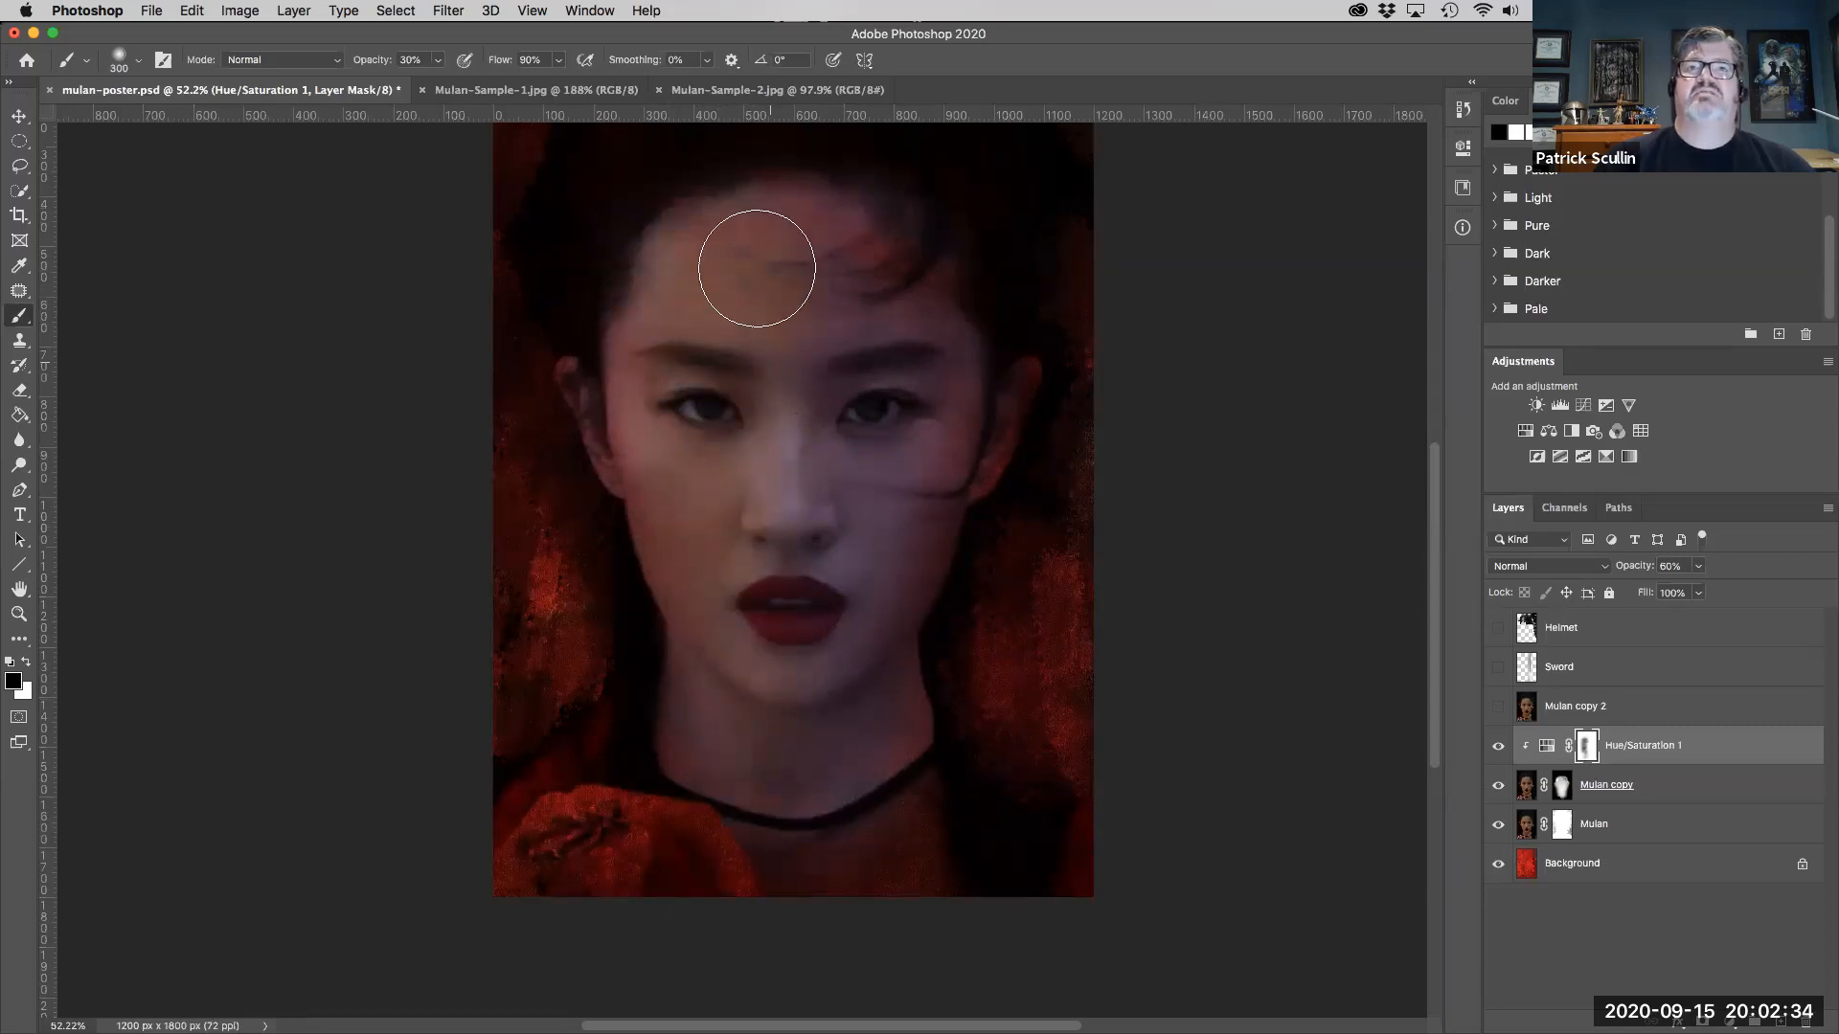
mouse_move(691, 586)
mouse_down()
mouse_move(691, 537)
mouse_move(727, 758)
mouse_move(647, 597)
mouse_move(735, 663)
mouse_move(776, 733)
mouse_move(805, 619)
mouse_move(800, 517)
mouse_up()
drag(833, 427, 928, 429)
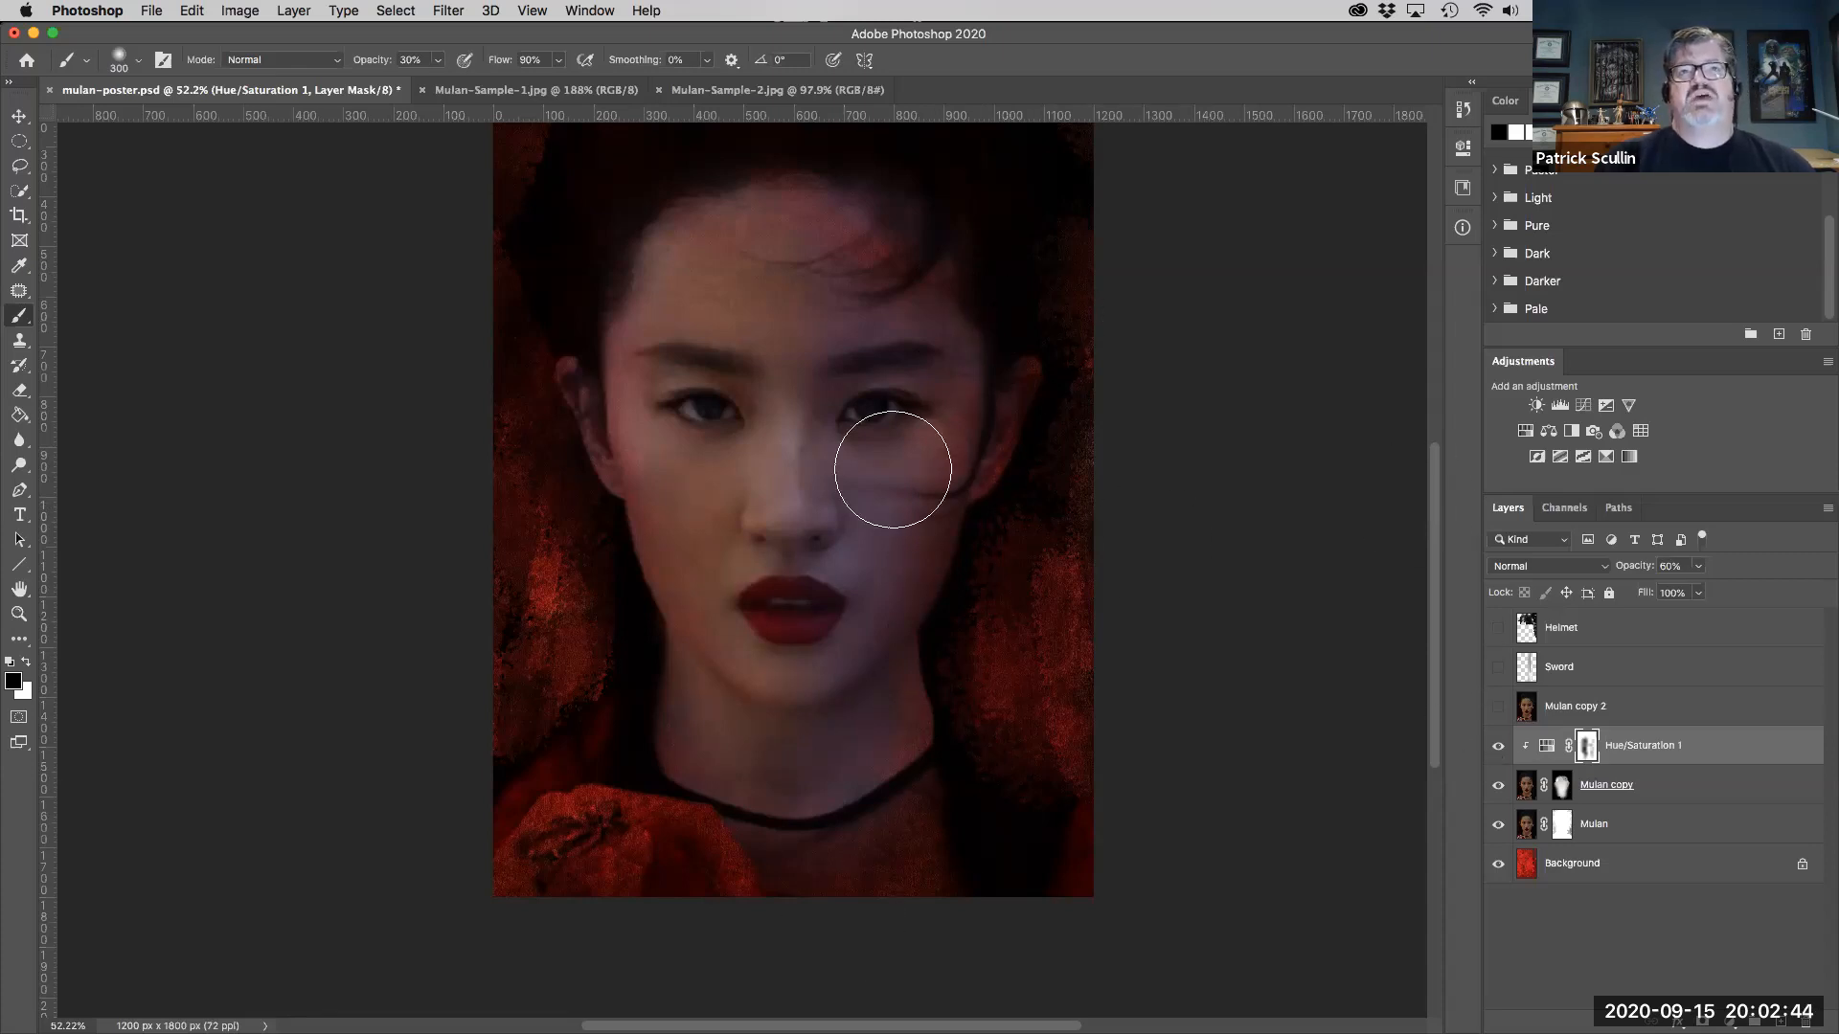
- Reduce the brush size to 150 px for finer work in the Hue/Saturation mask
key(bracketleft)
key(bracketleft)
key(bracketleft)
key(bracketleft)
key(bracketleft)
key(bracketleft)
key(bracketleft)
key(bracketleft)
key(bracketleft)
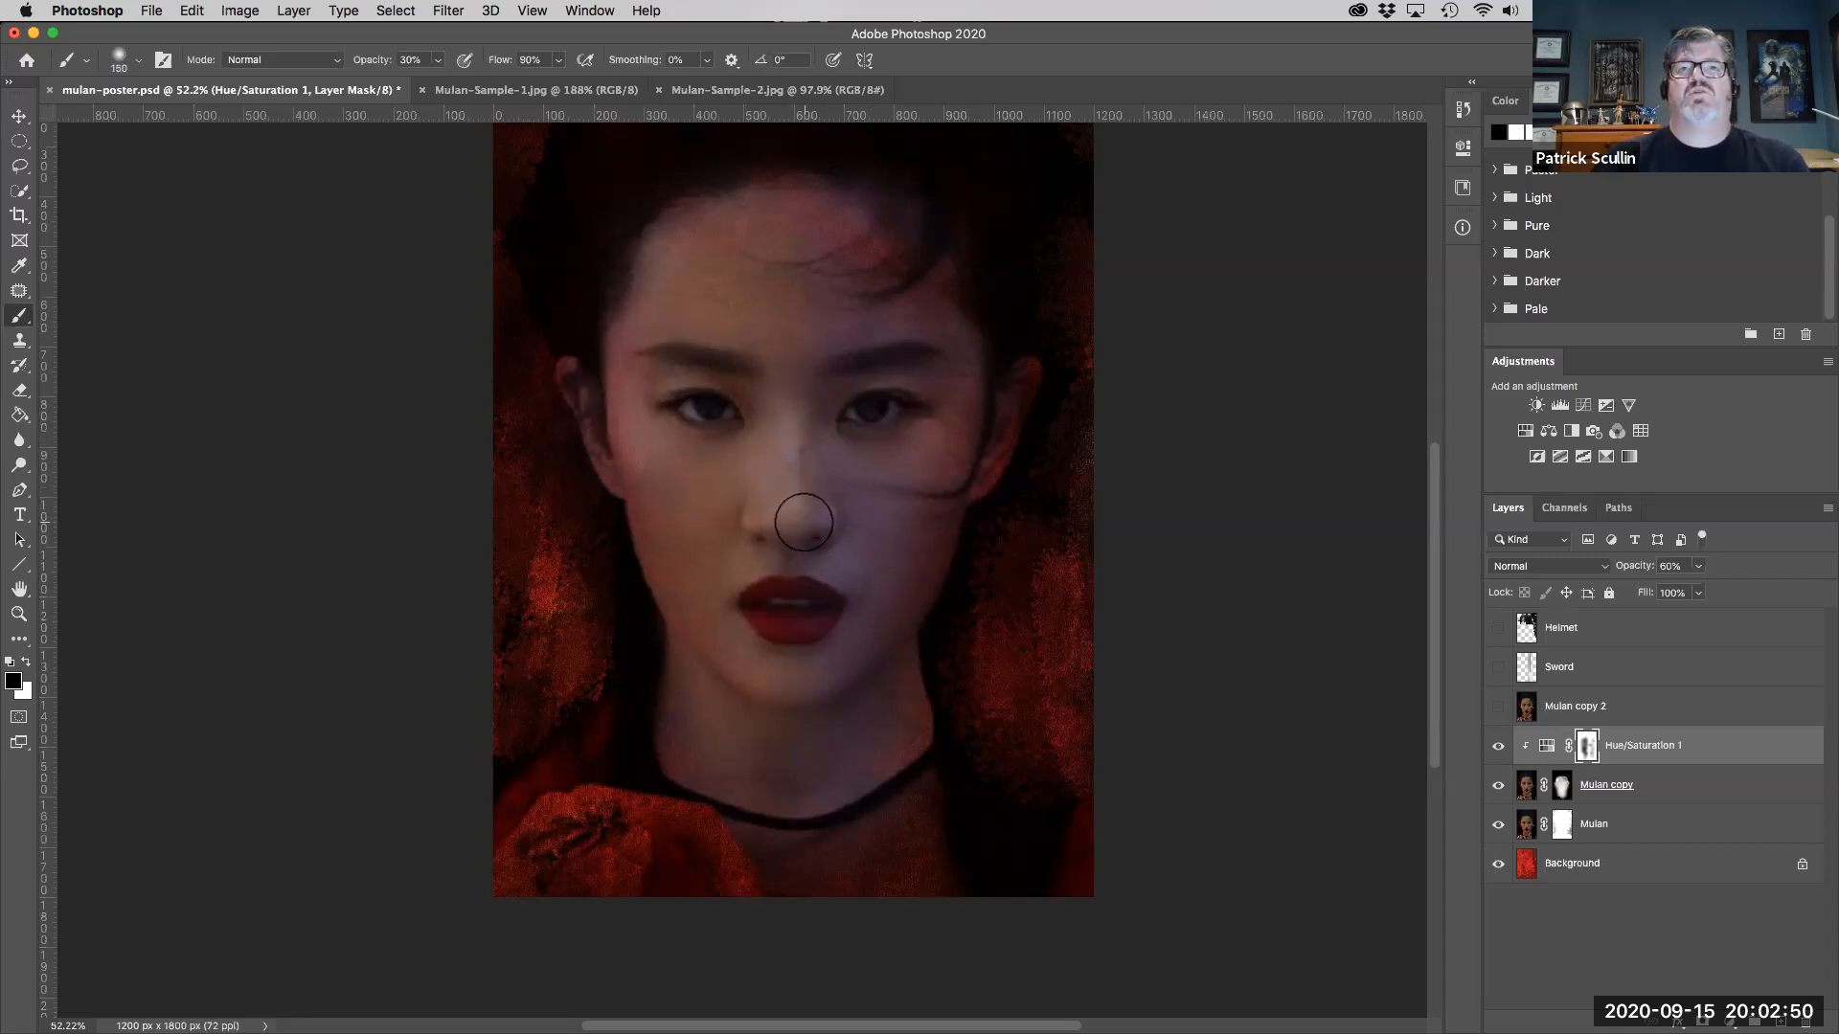
- Compare the portrait with and without the Hue/Saturation tint
click(1499, 751)
click(1499, 751)
click(1499, 751)
click(1499, 751)
click(1499, 751)
click(1499, 751)
click(1499, 750)
click(1500, 750)
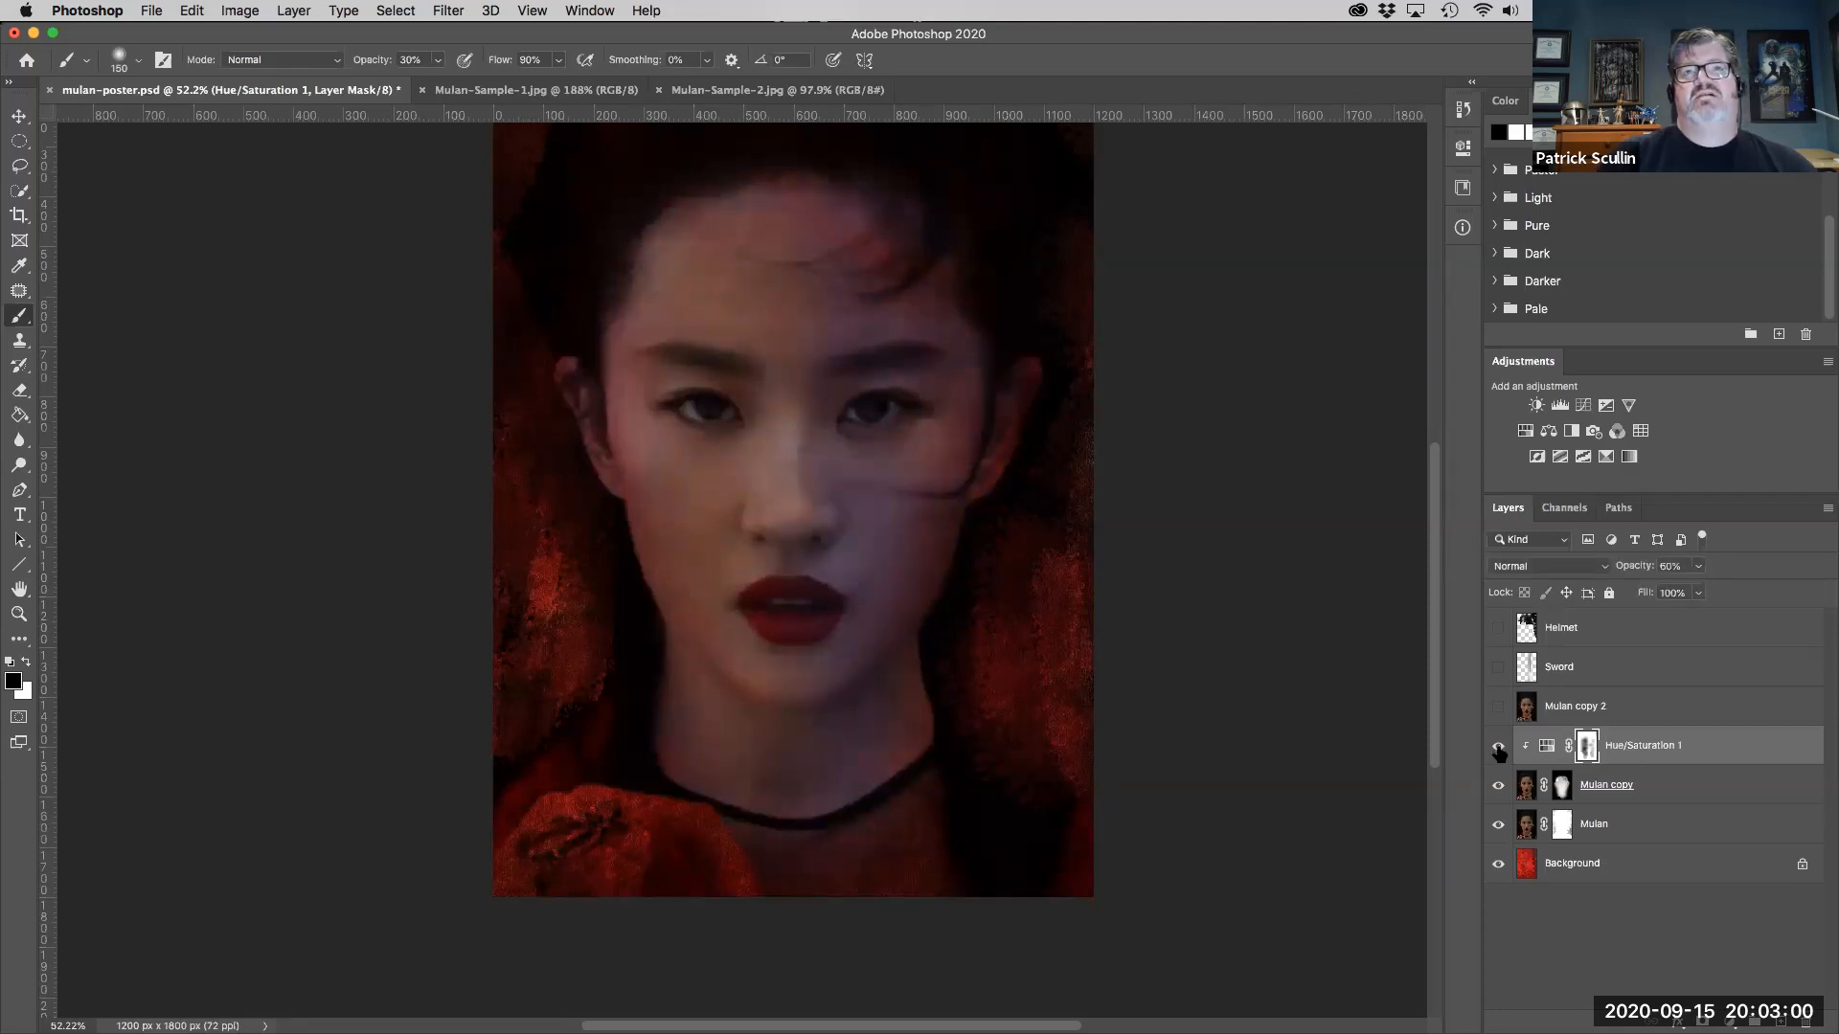
click(1500, 751)
click(1500, 751)
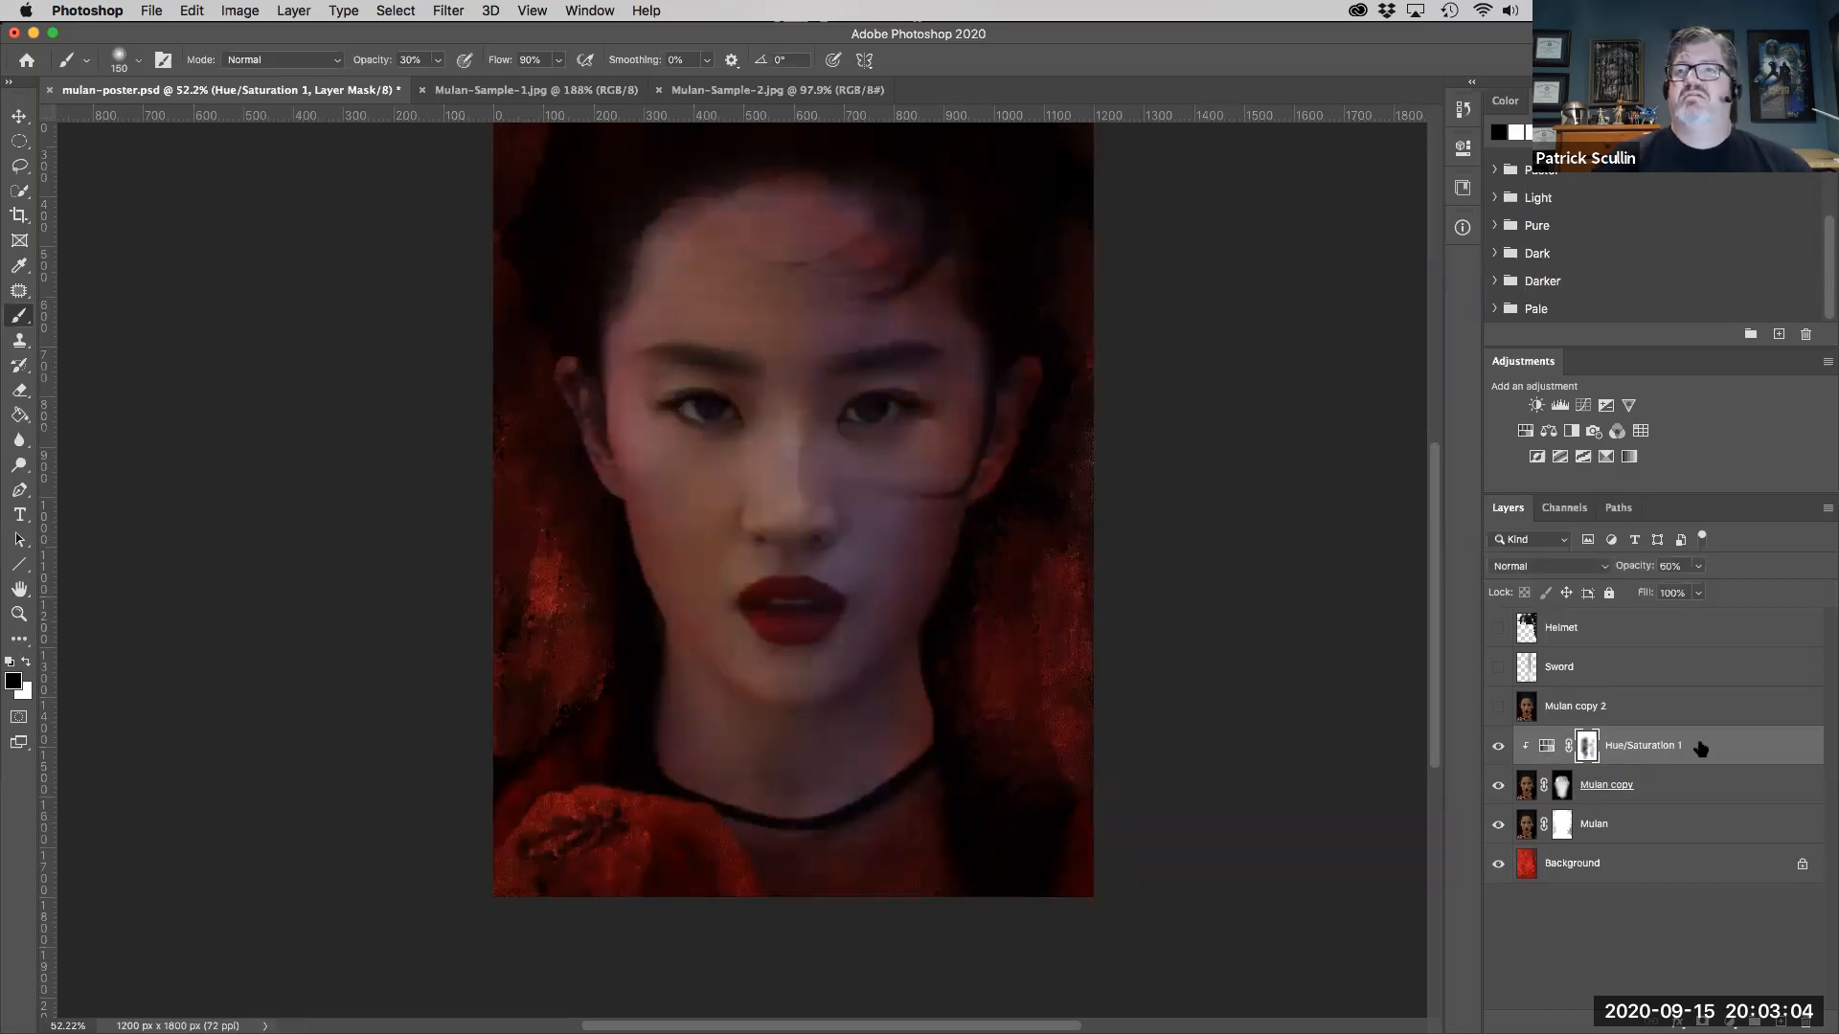
- Lower the Hue/Saturation adjustment layer's opacity to 40%
click(1667, 565)
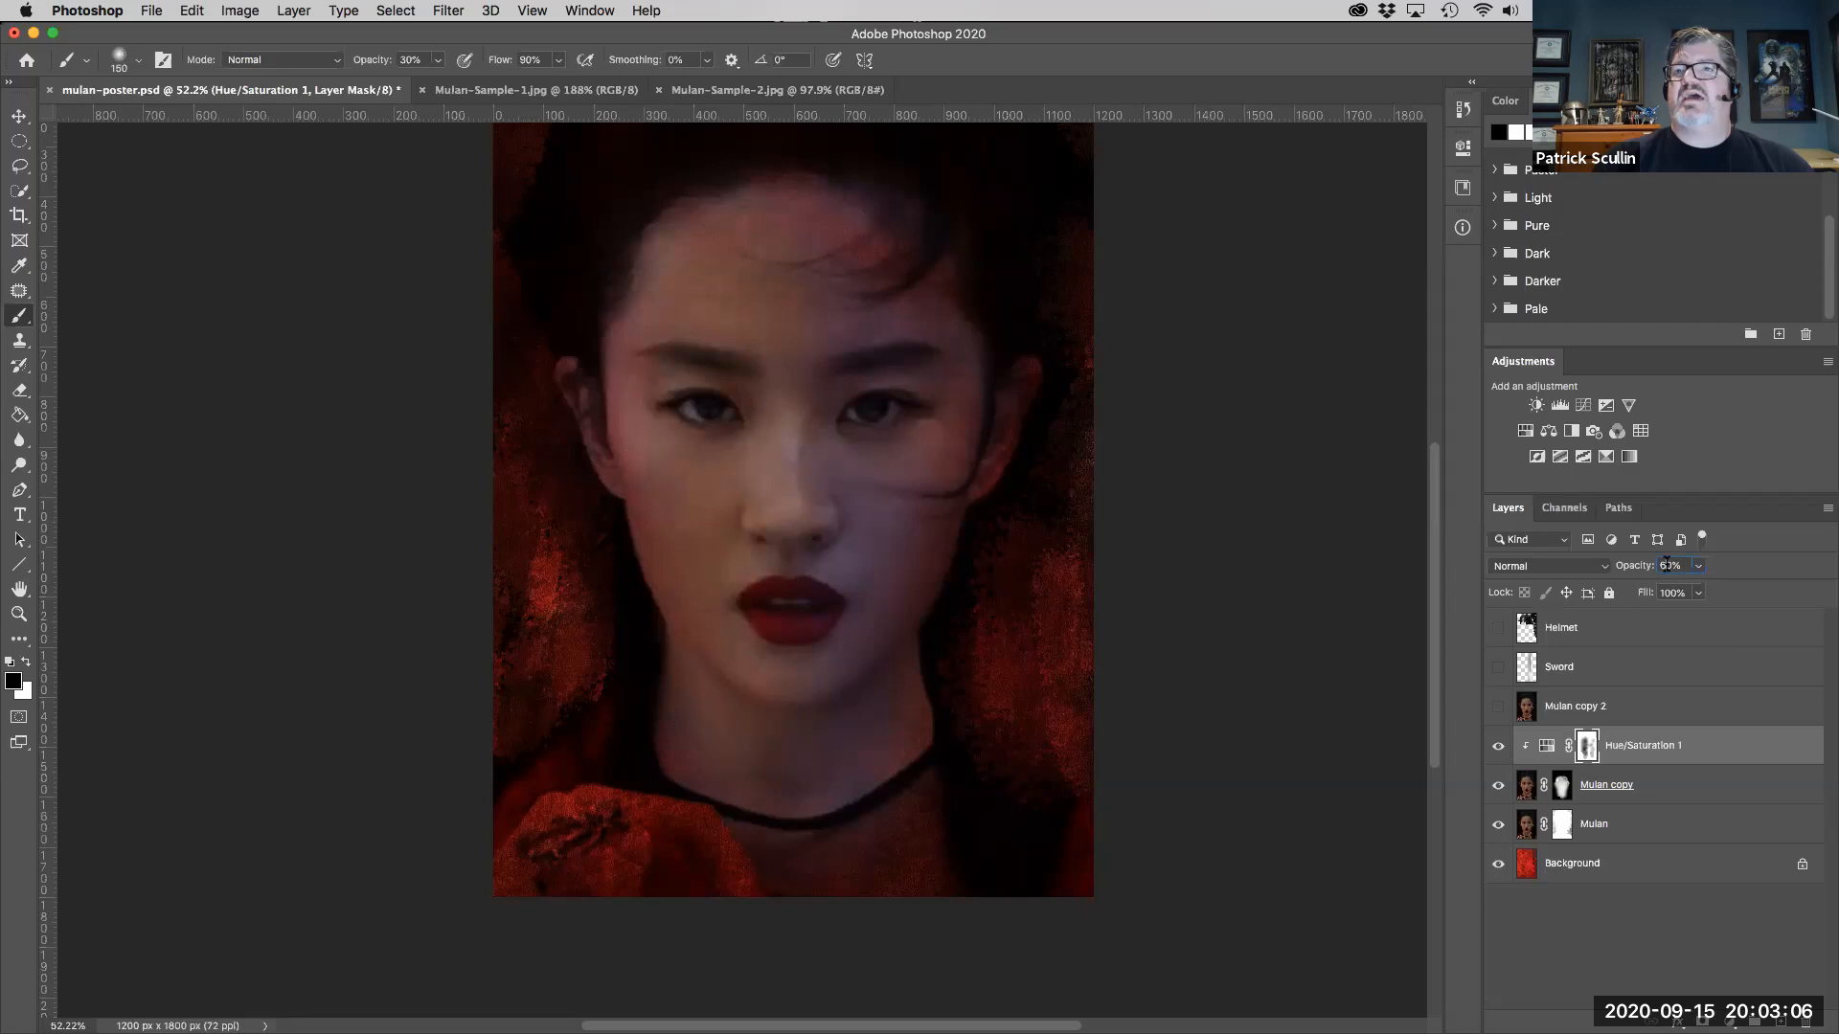
text(40)
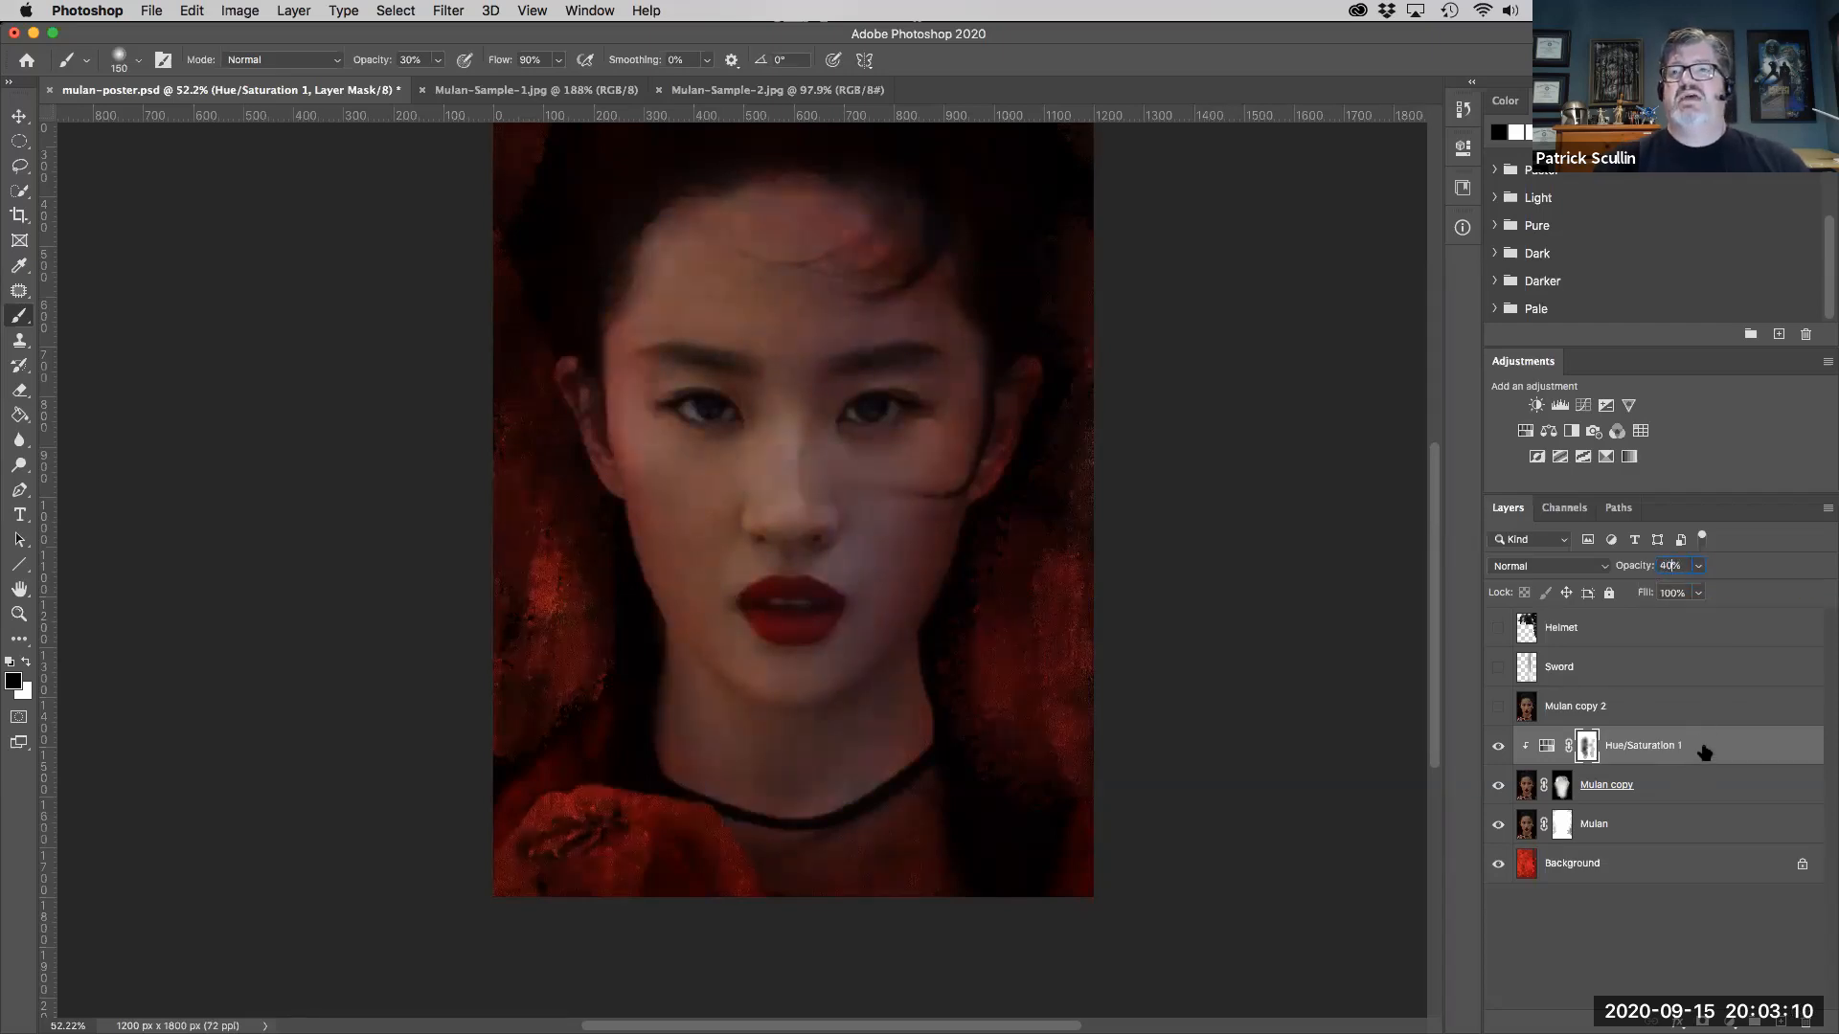
click(1700, 750)
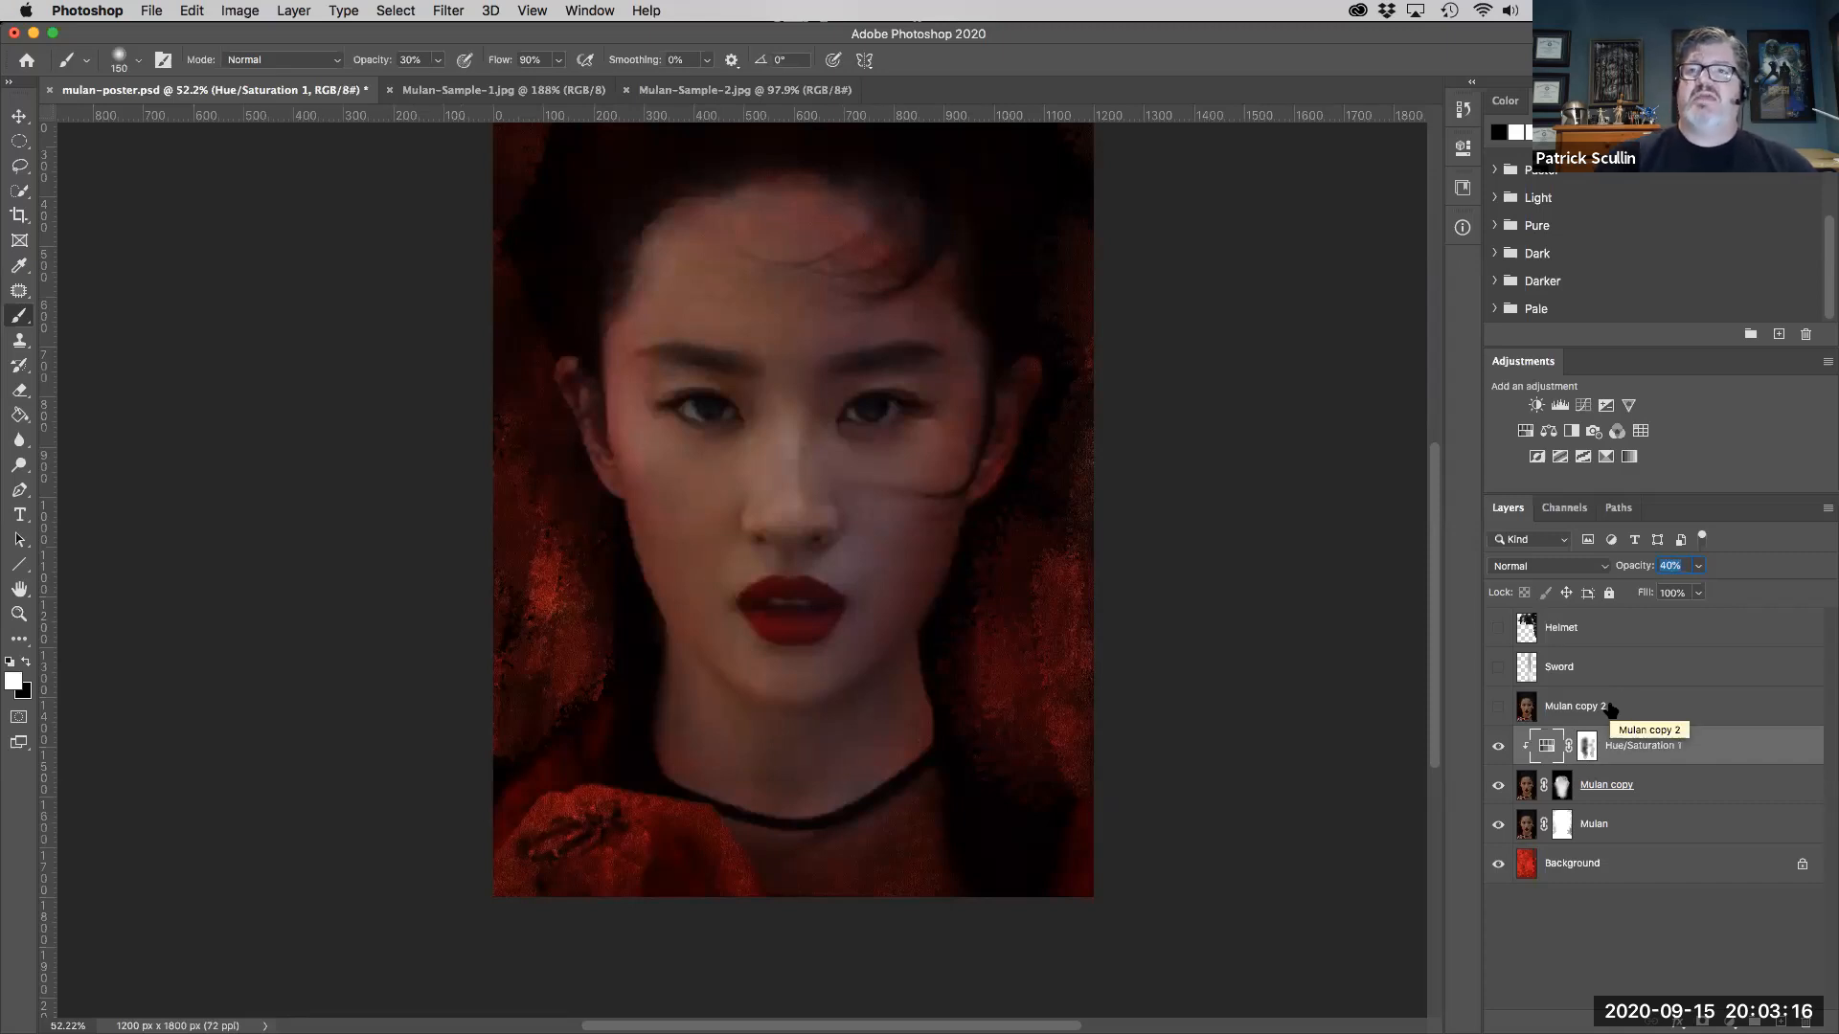
- Show the Sword layer and keep a hidden duplicate of it directly above
click(1497, 668)
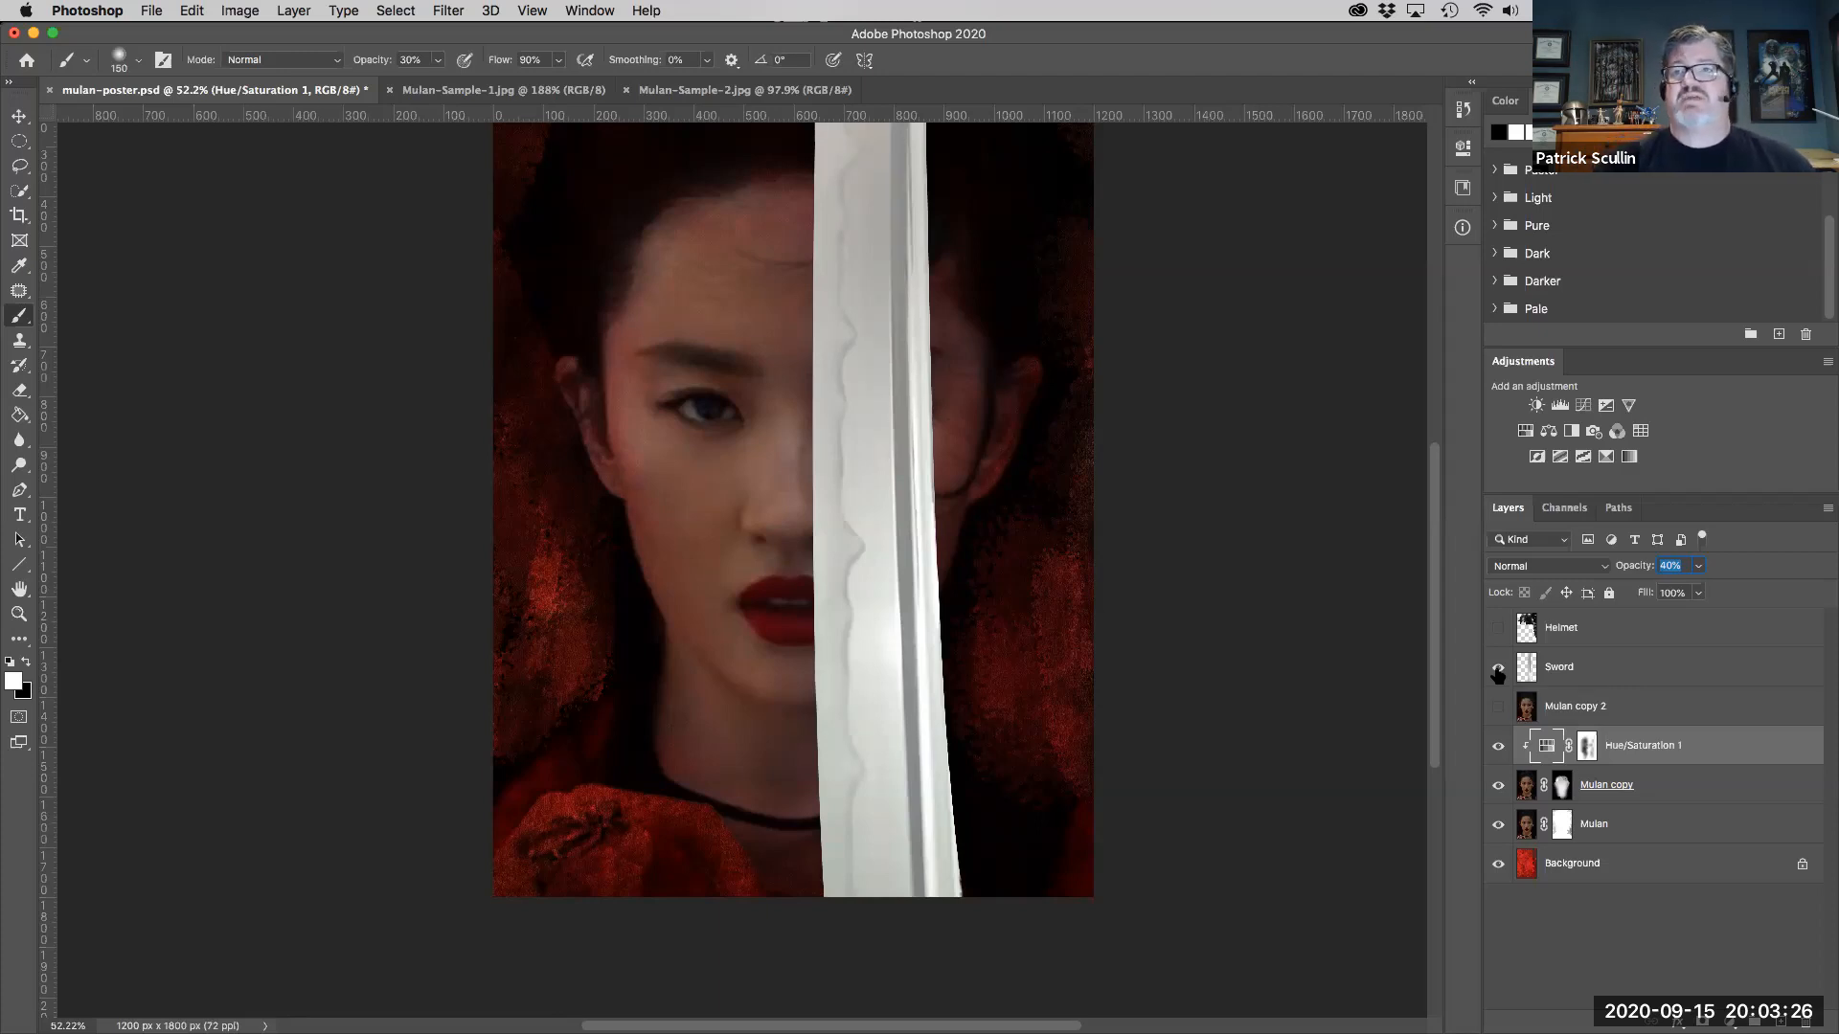
click(1596, 667)
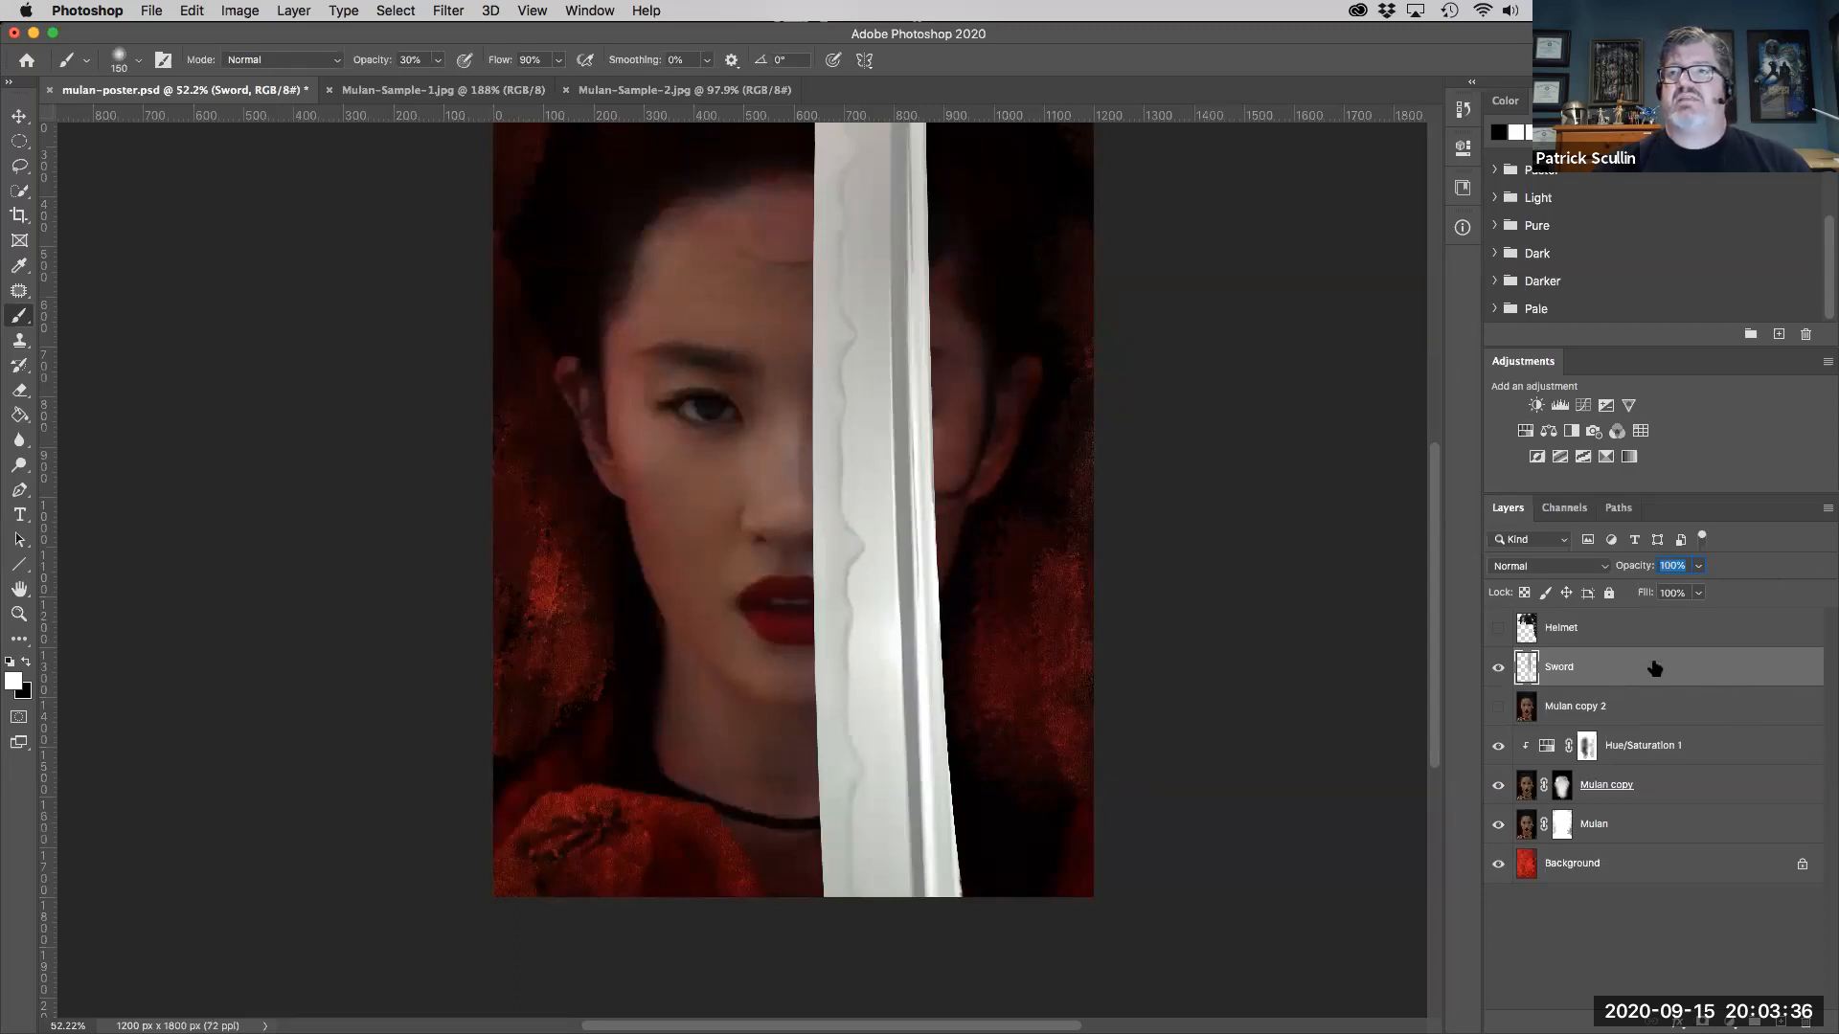
drag(1654, 668, 1779, 1020)
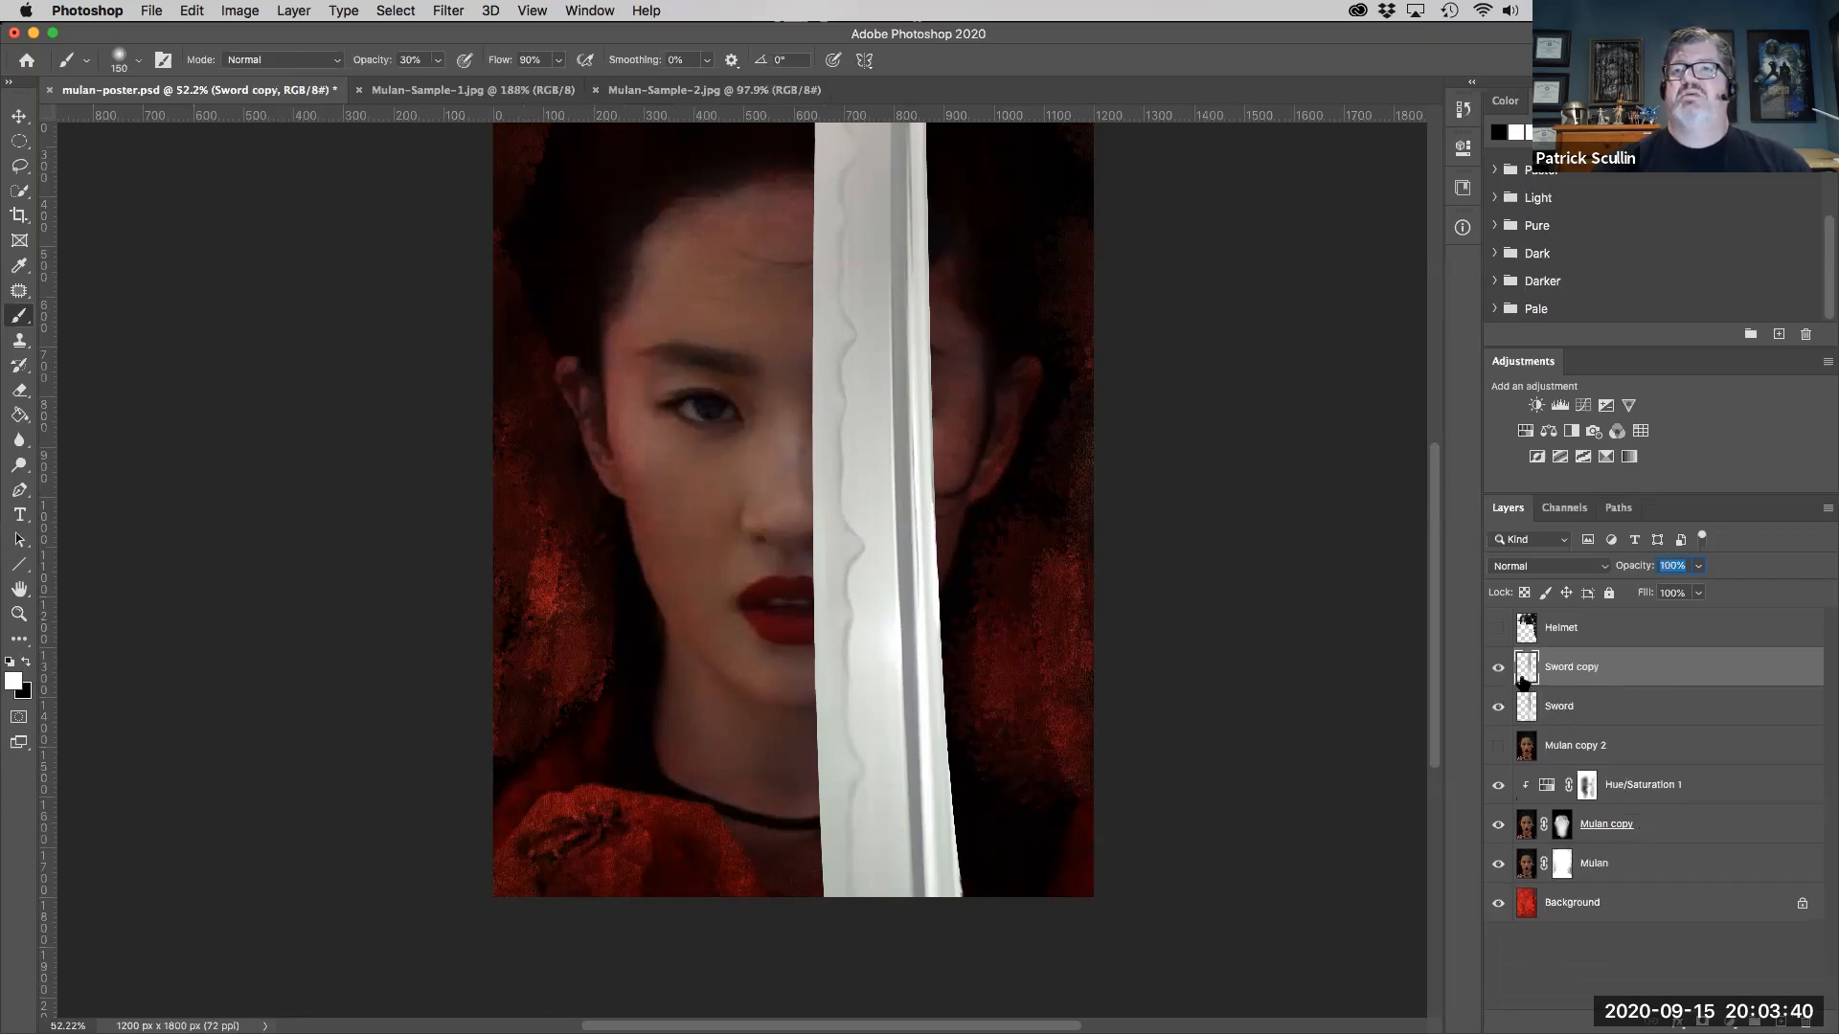
click(1499, 667)
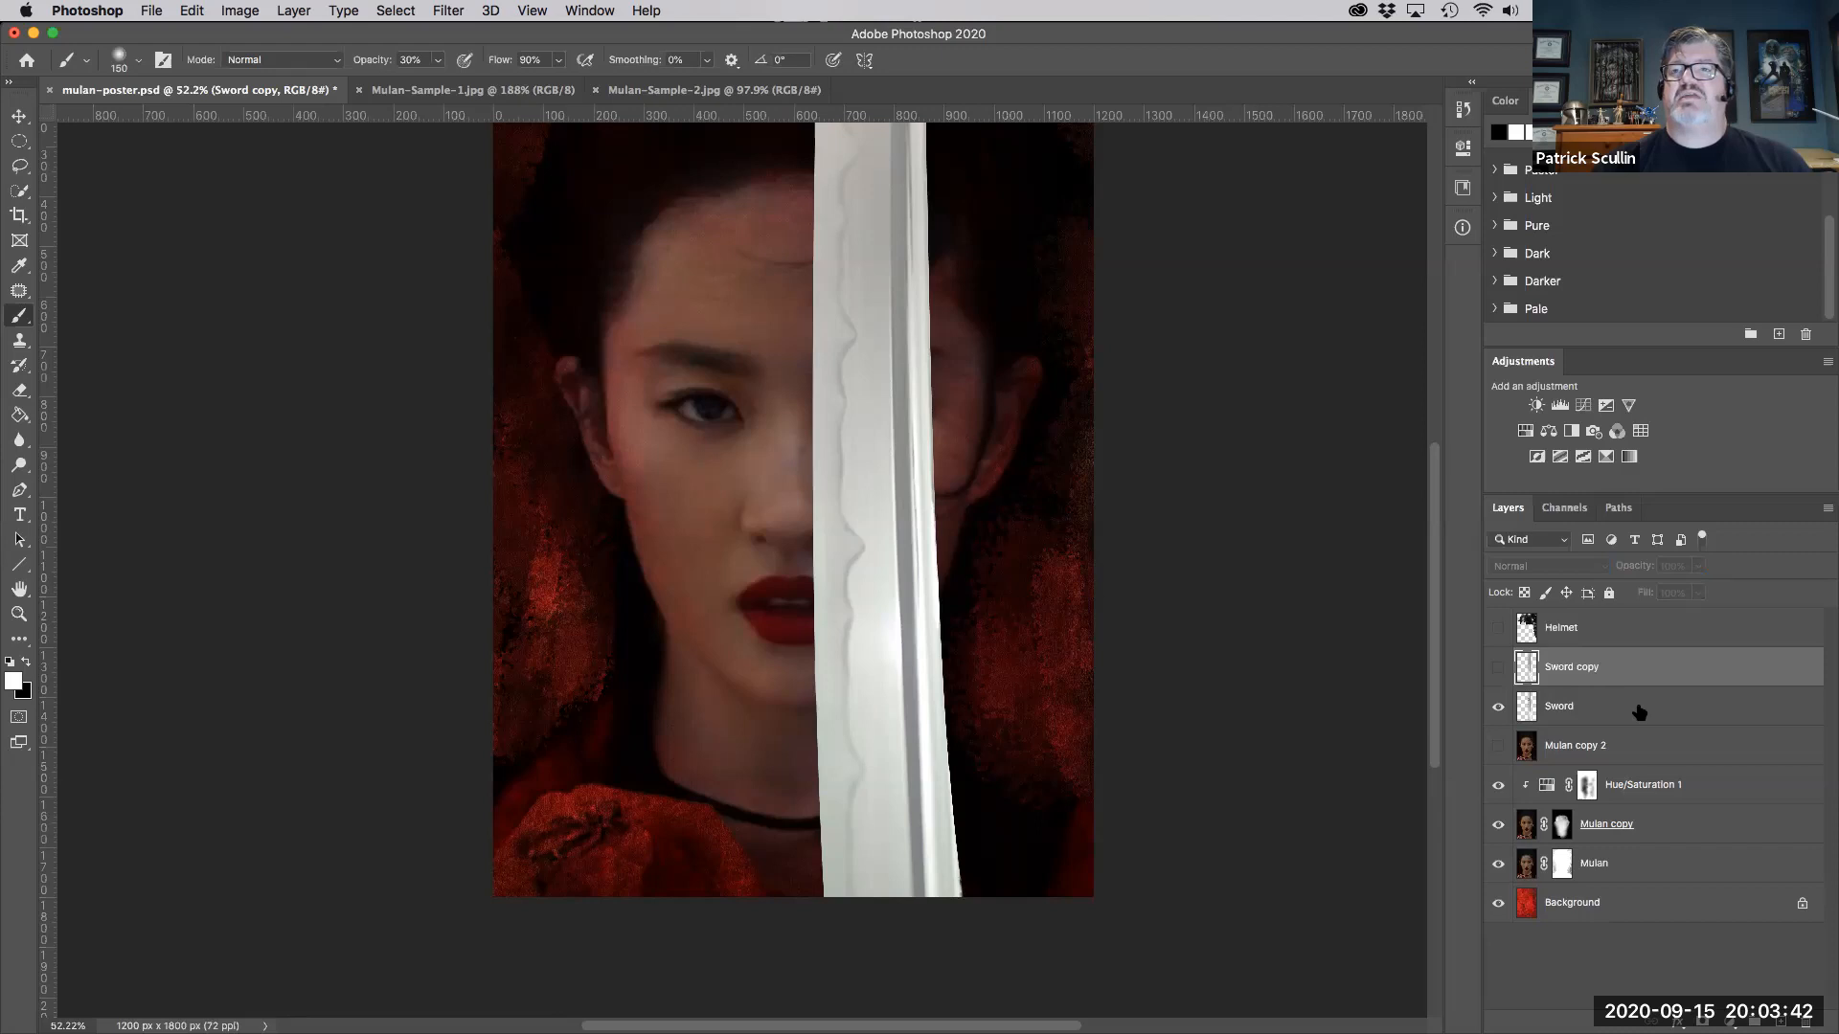
- Set the blend mode of the original Sword layer to Hard Light
click(1639, 712)
click(1597, 569)
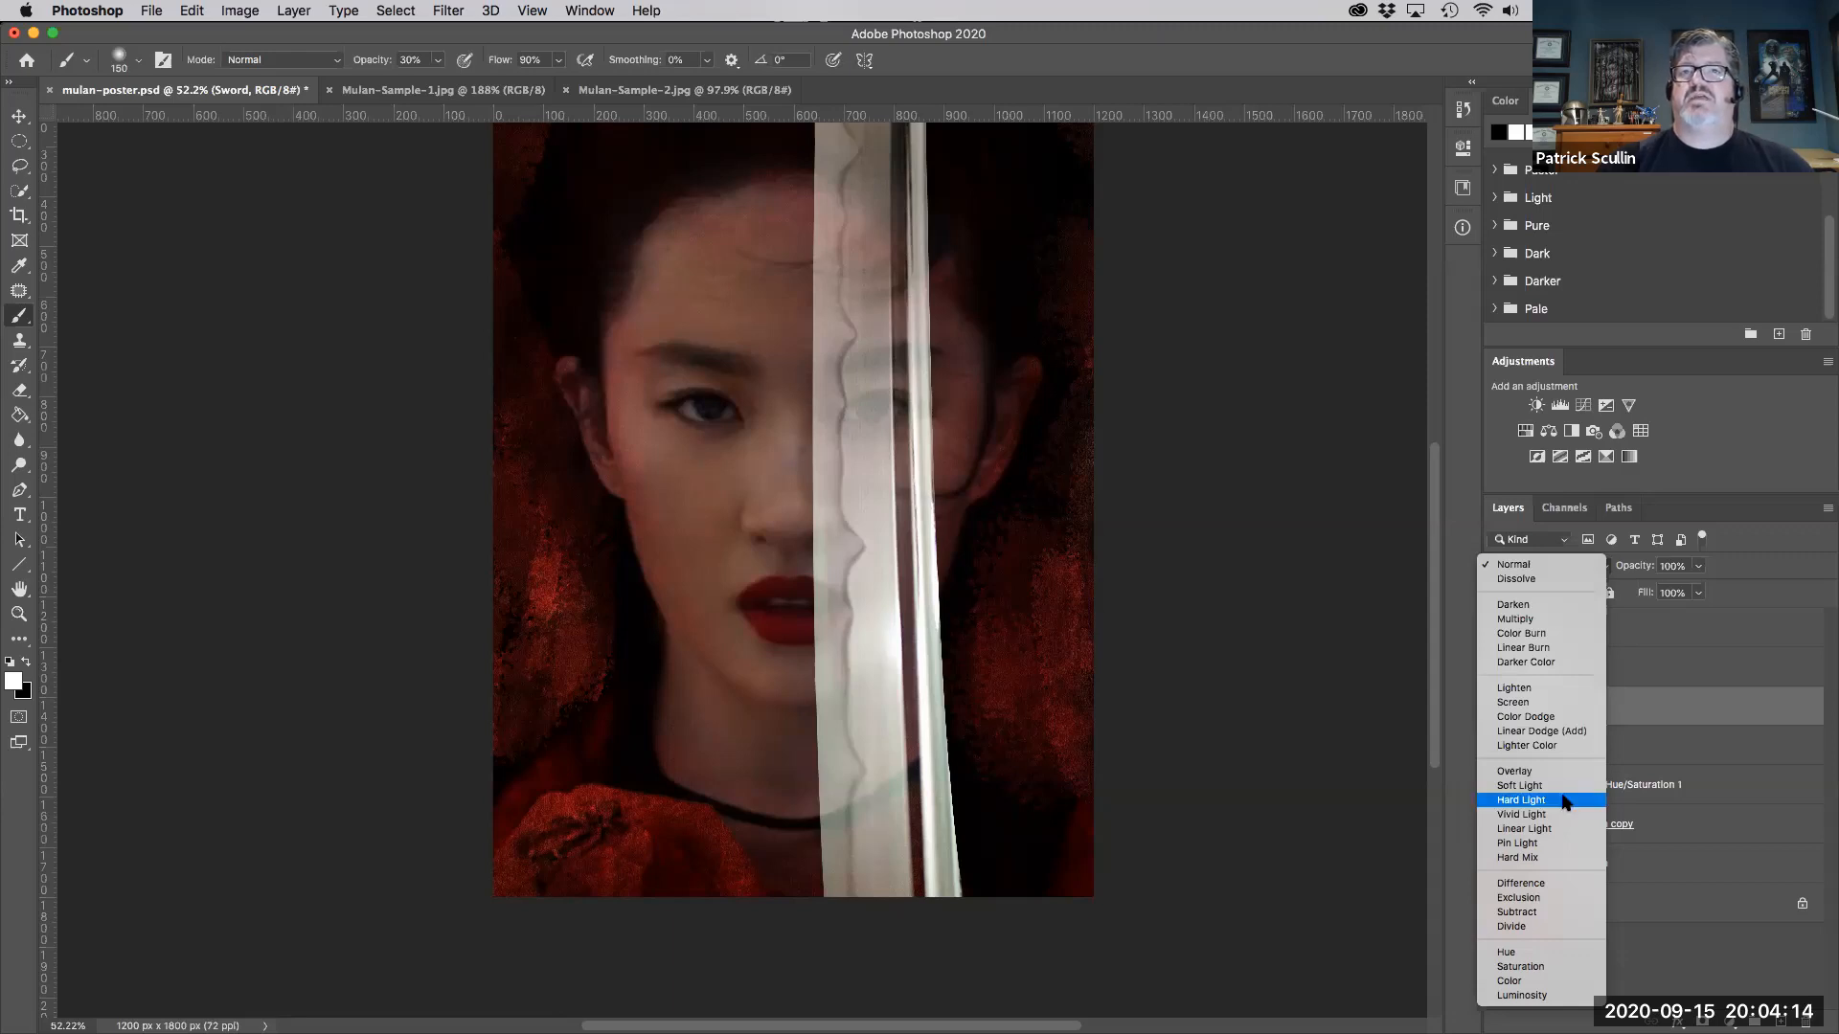
click(1567, 802)
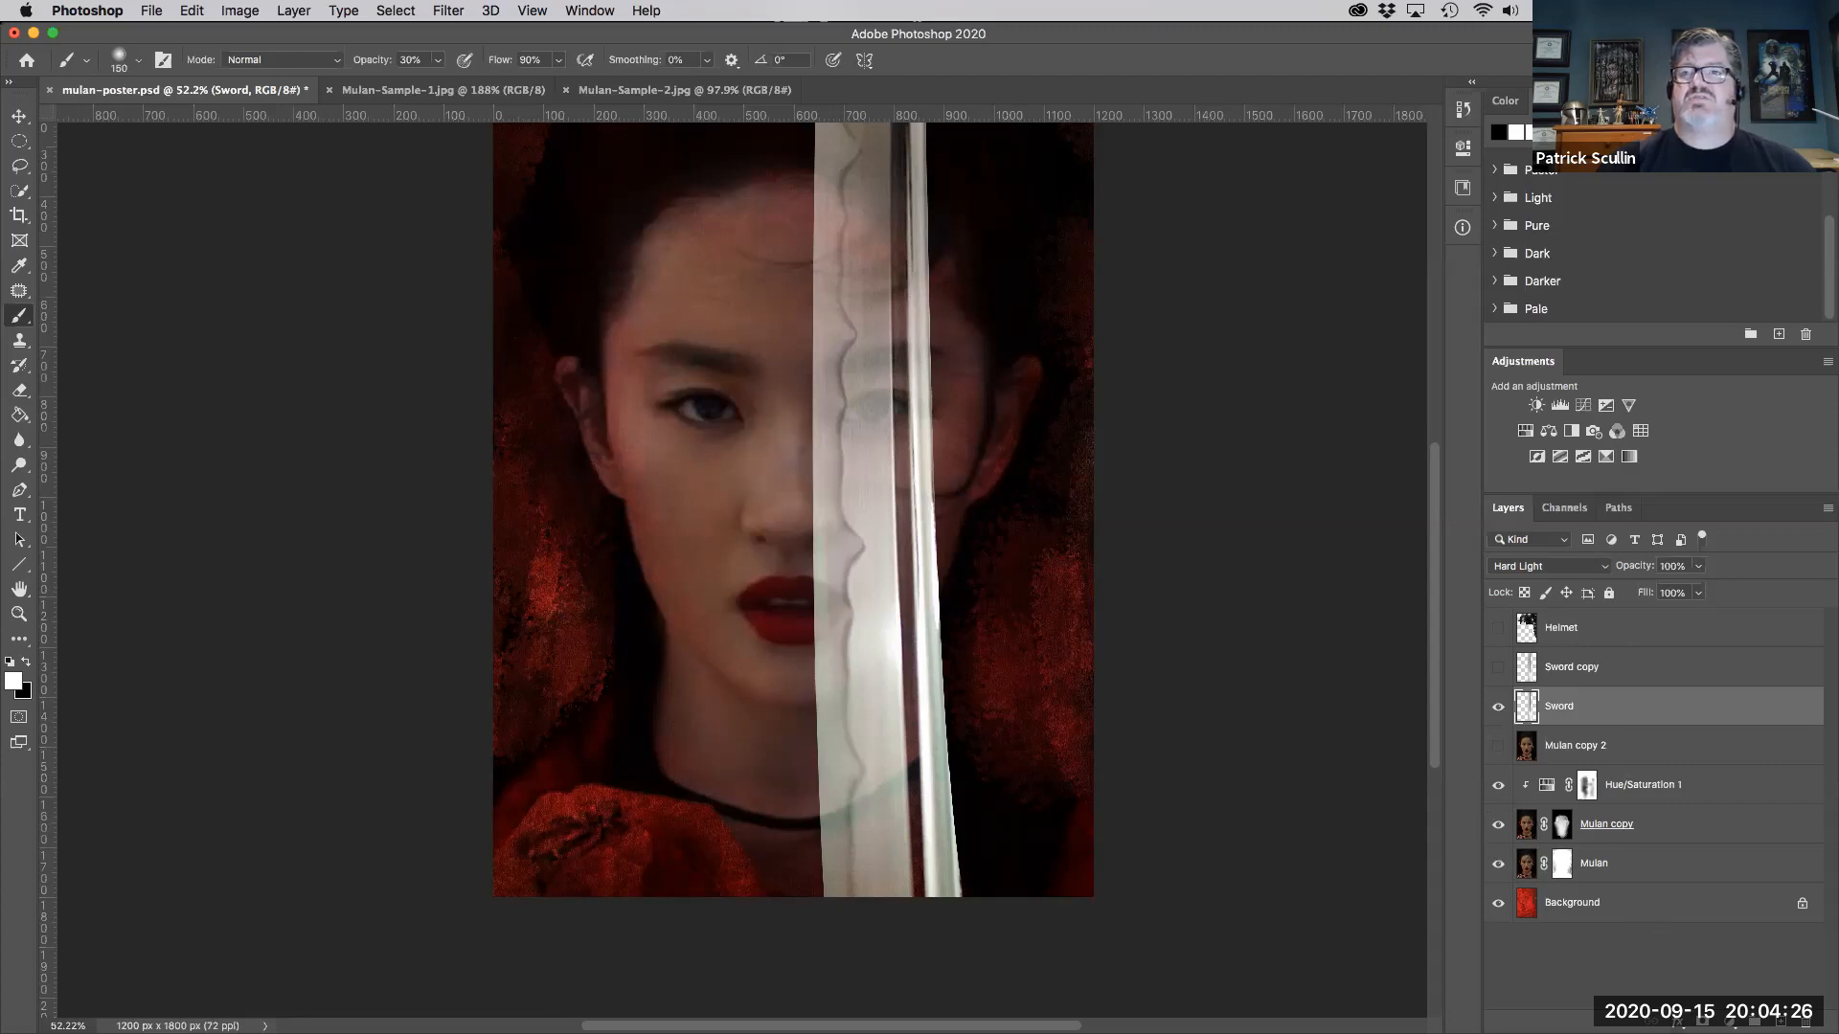
- Add a Drop Shadow with a size of 59 px to the Sword layer and compare the poster with and without it
click(1677, 1021)
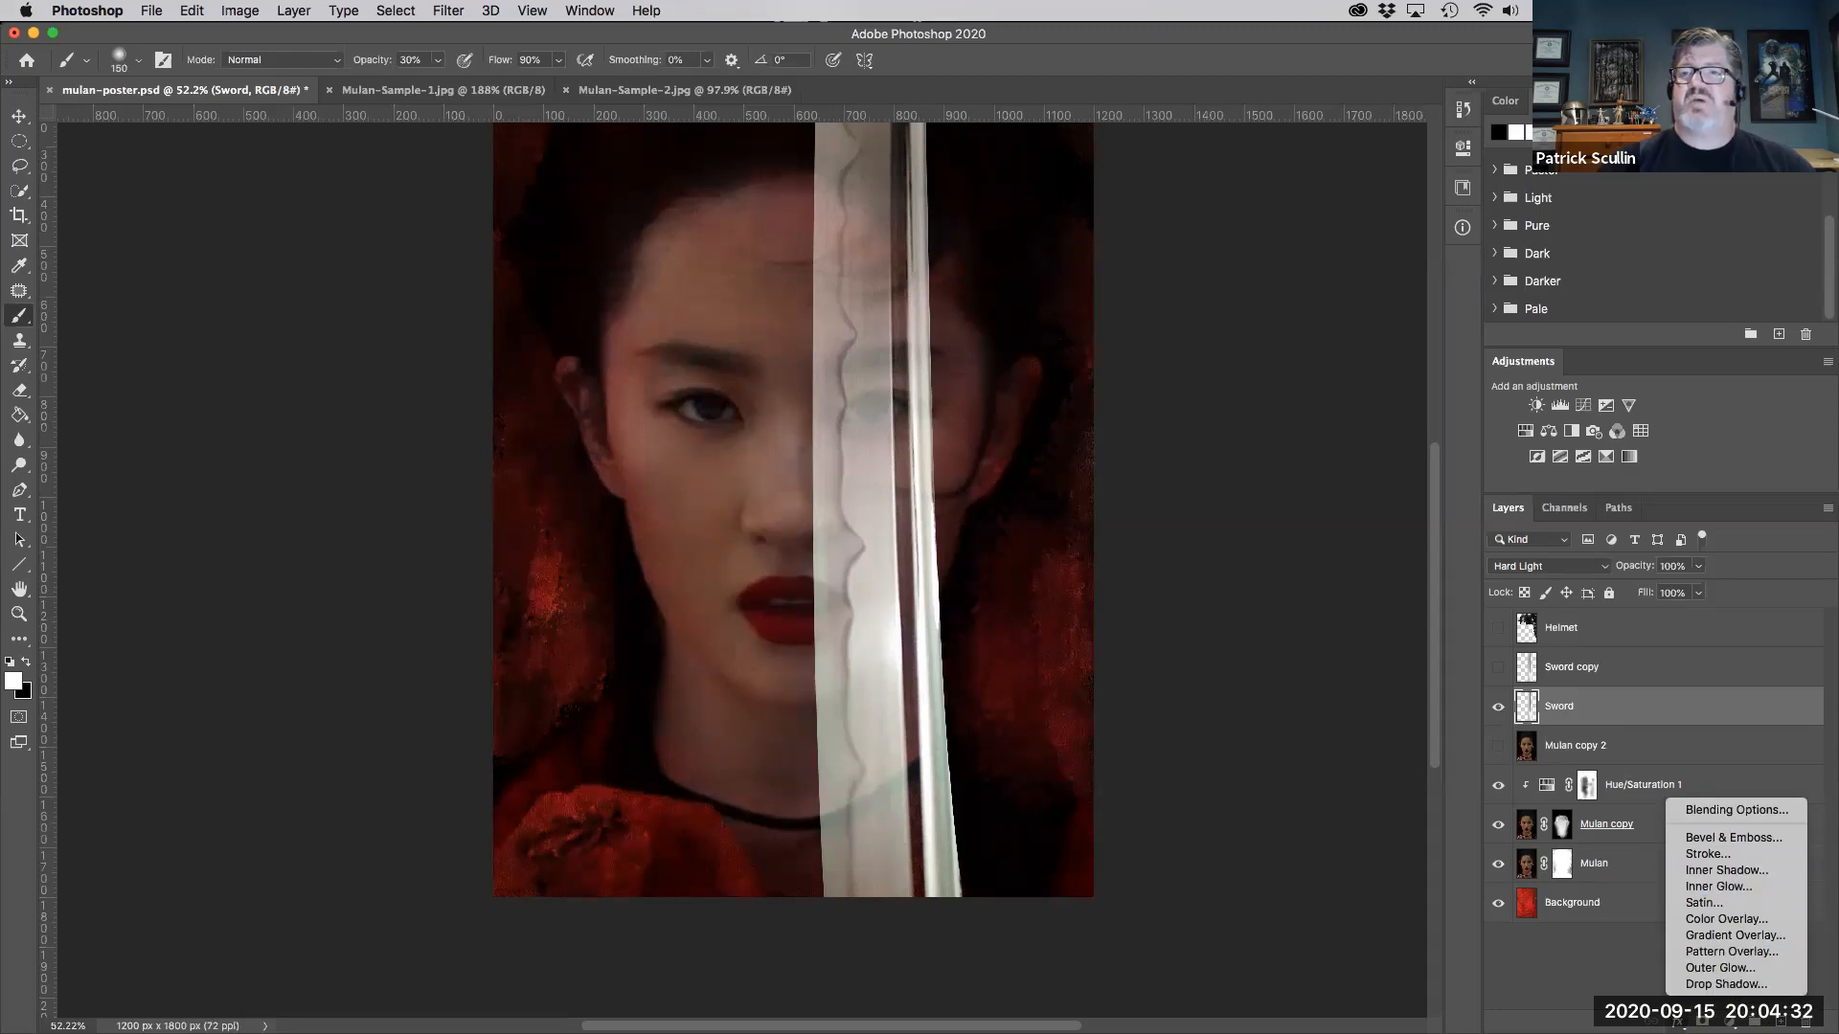
click(1700, 985)
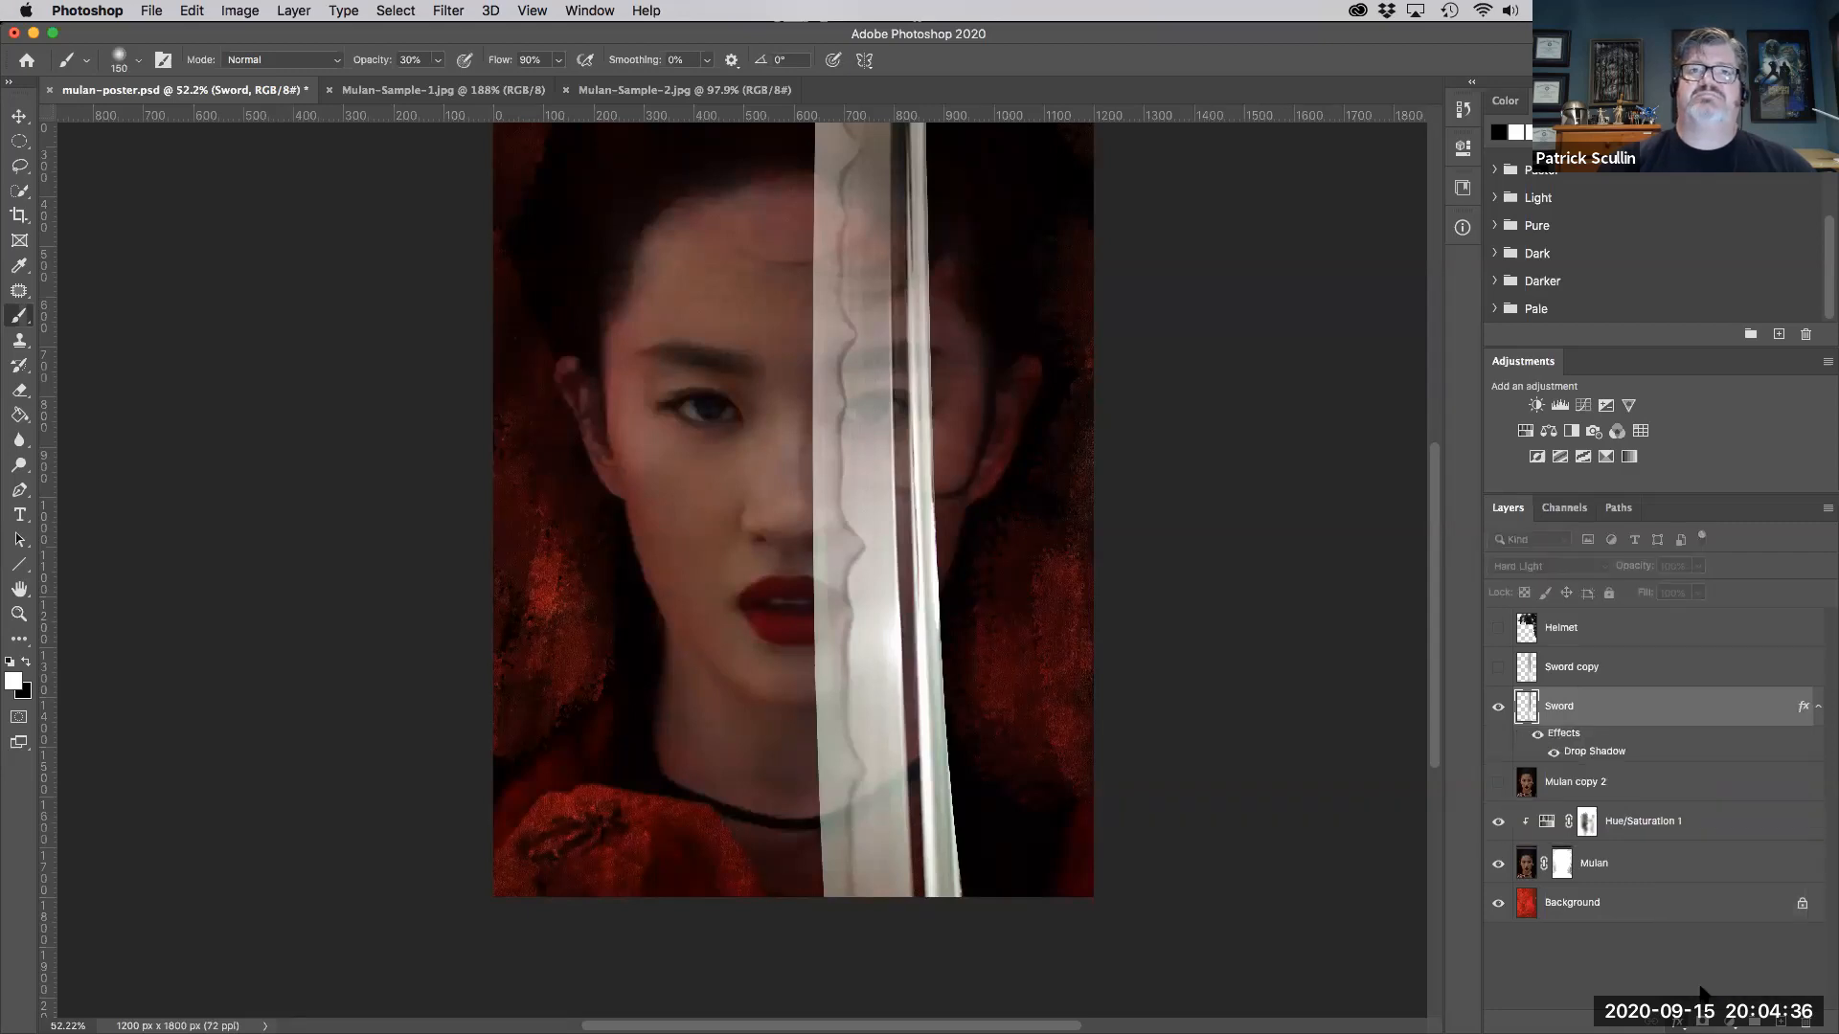
drag(1080, 297, 1241, 273)
mouse_move(1396, 463)
mouse_down()
mouse_move(1417, 471)
mouse_move(1412, 445)
mouse_move(1420, 469)
mouse_up()
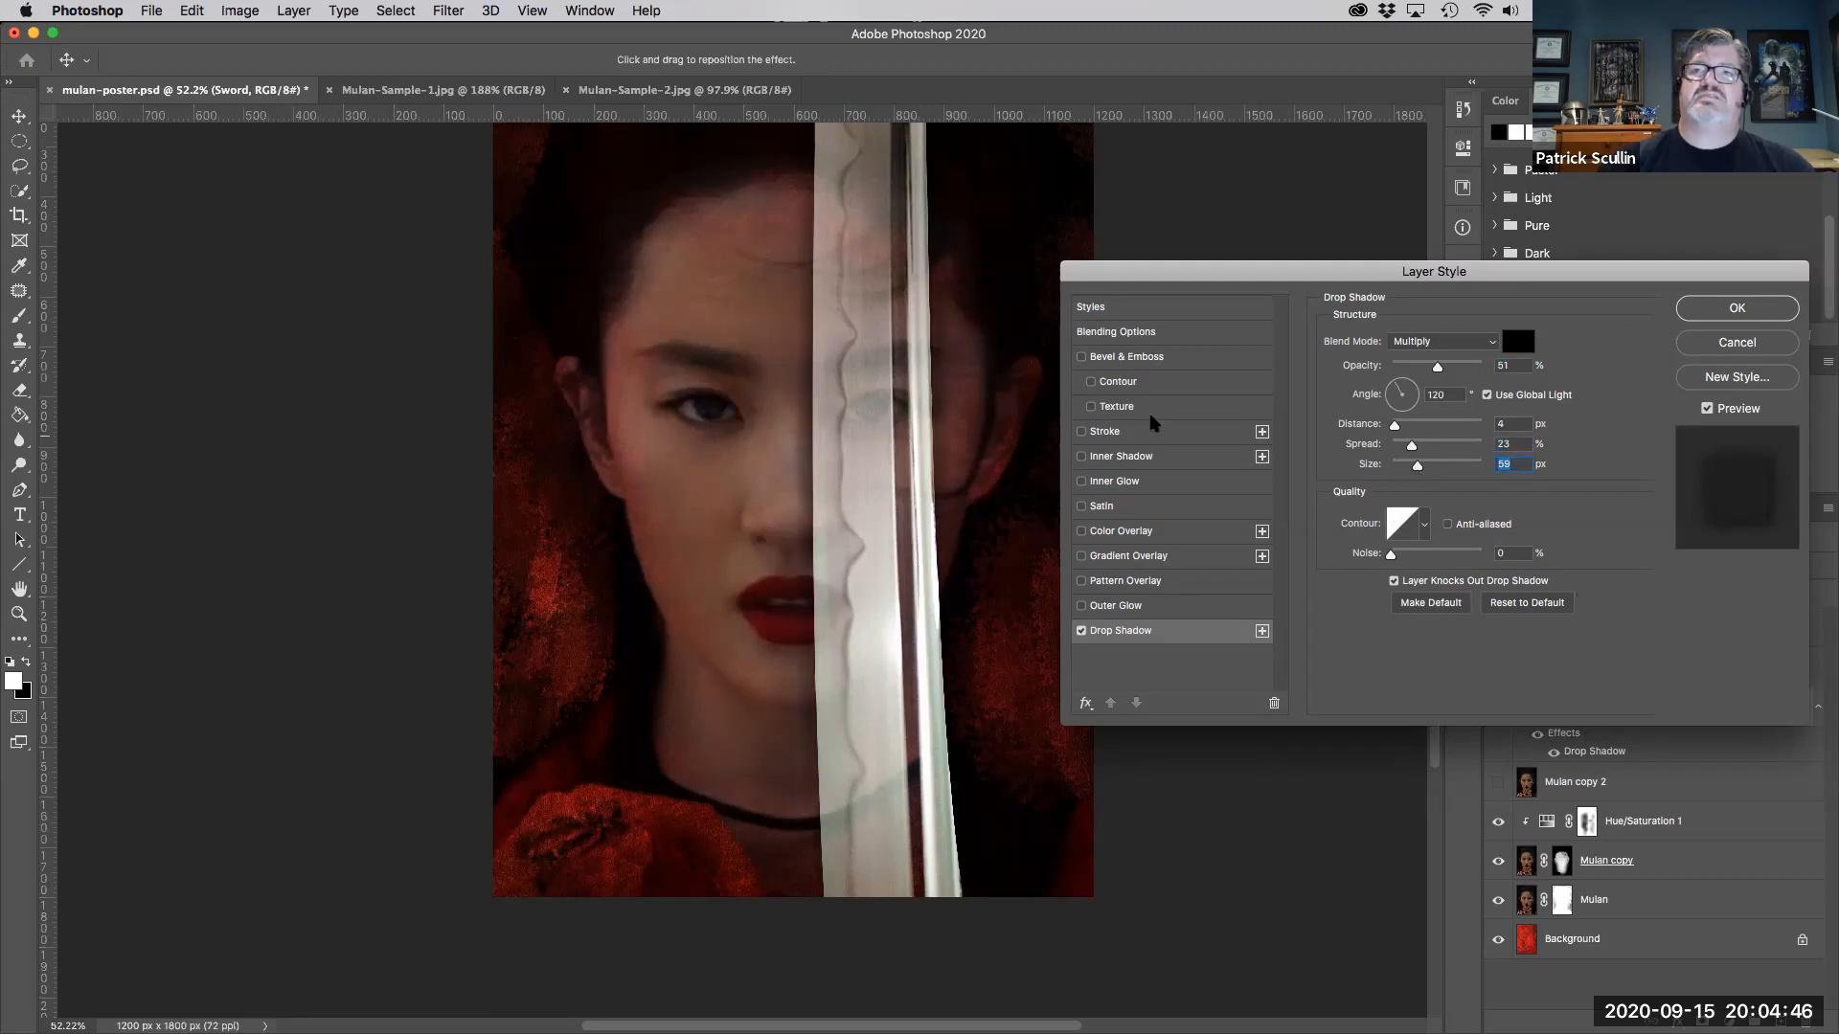
click(1707, 409)
click(1706, 408)
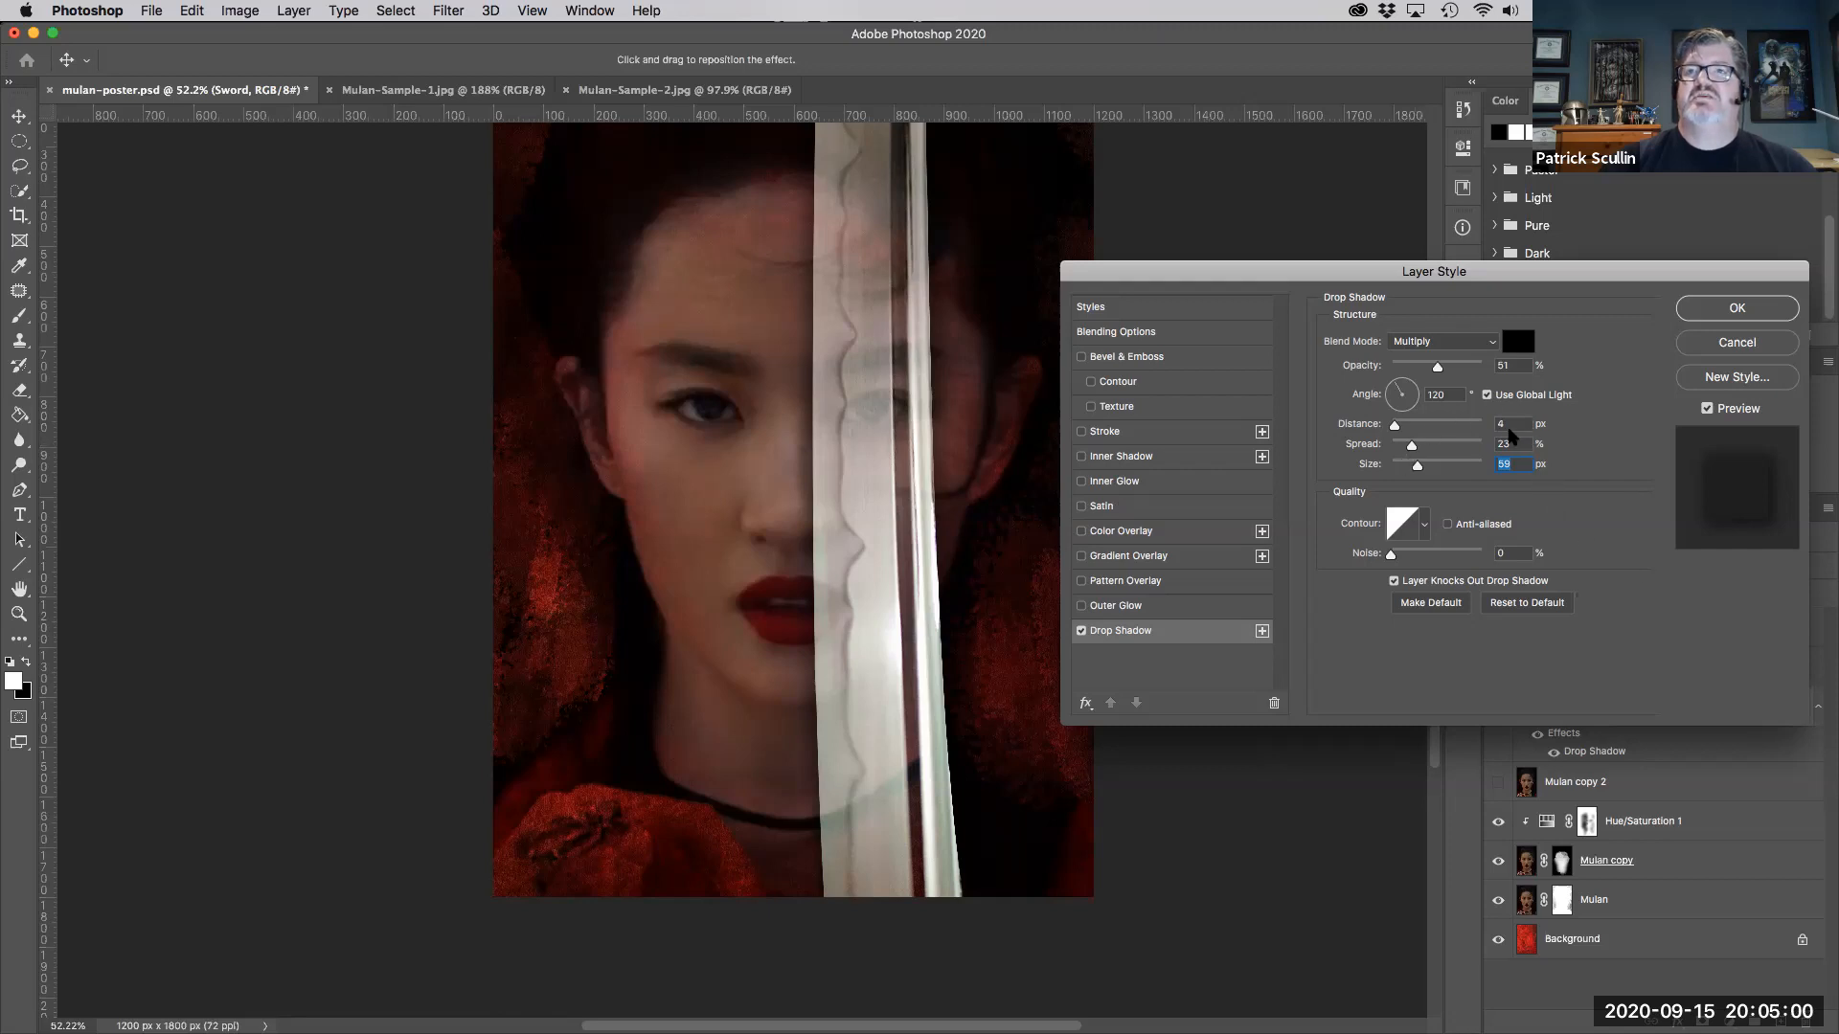
- Set the sword's drop shadow to 5 px distance, 25% spread, 50 px size and 50% opacity, and apply it
click(1515, 424)
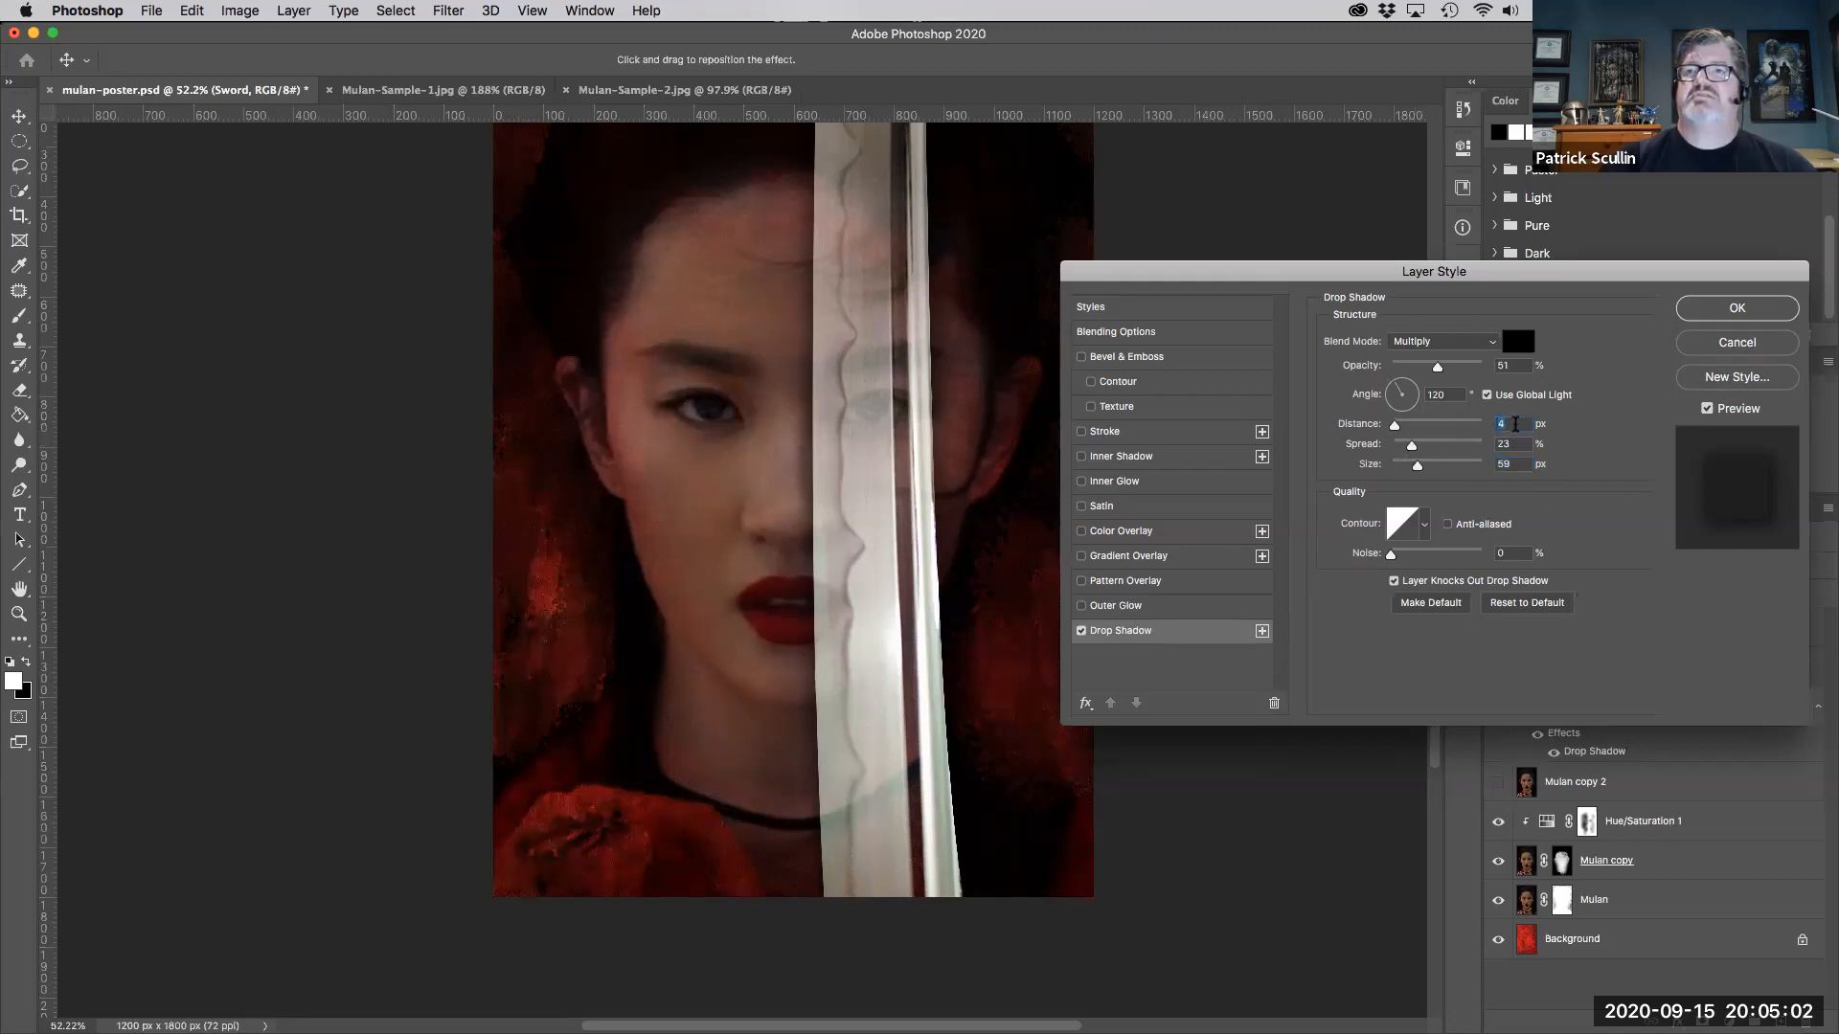
text(5)
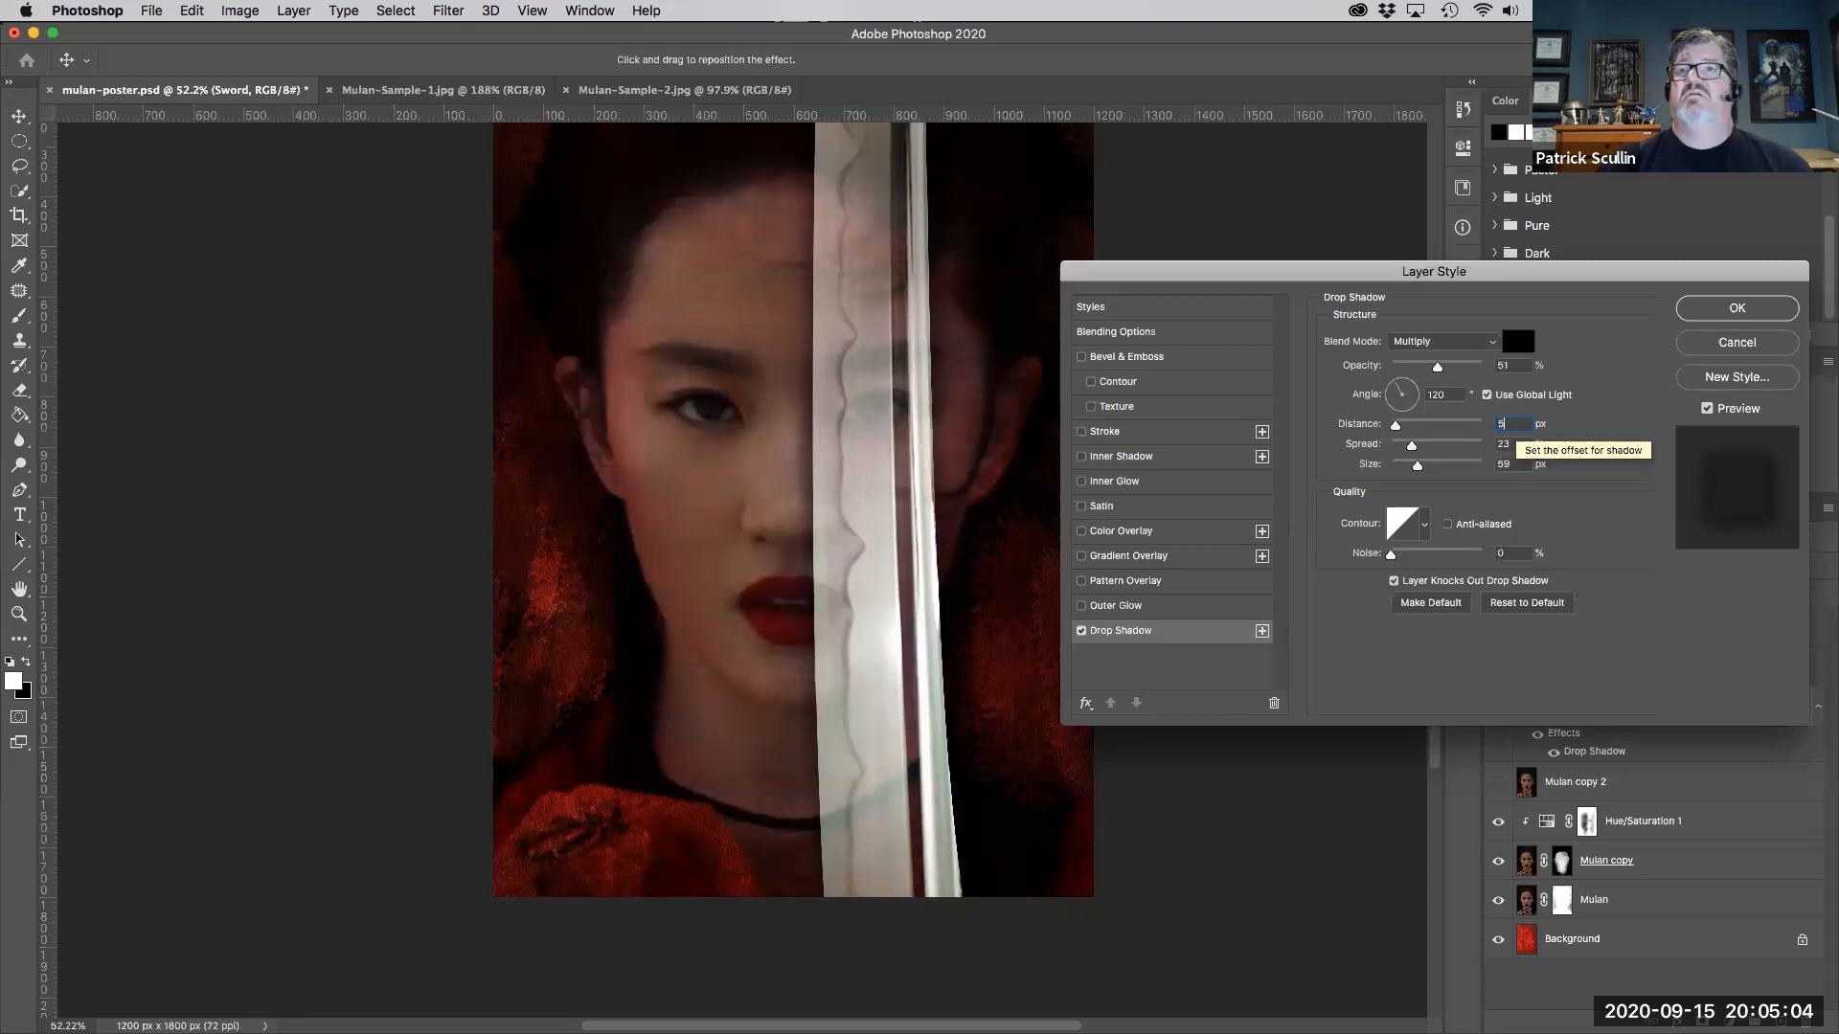
key(Tab)
text(25)
key(Tab)
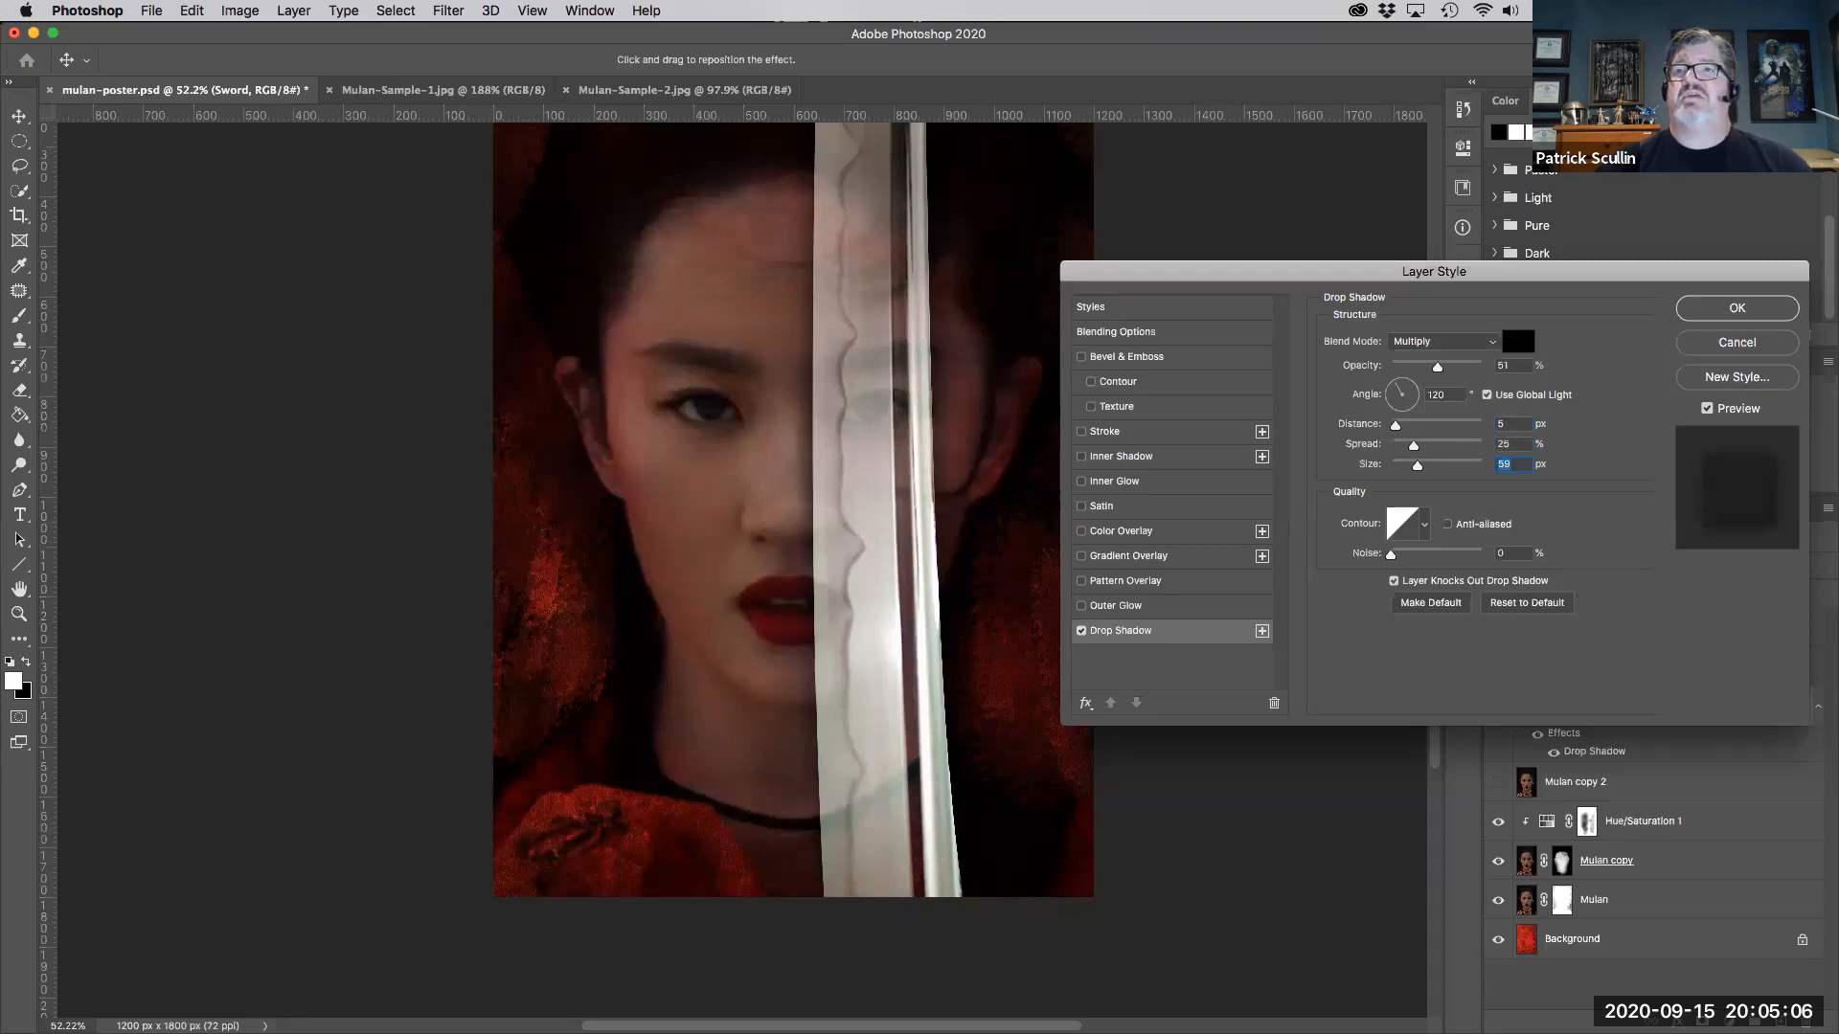
text(50)
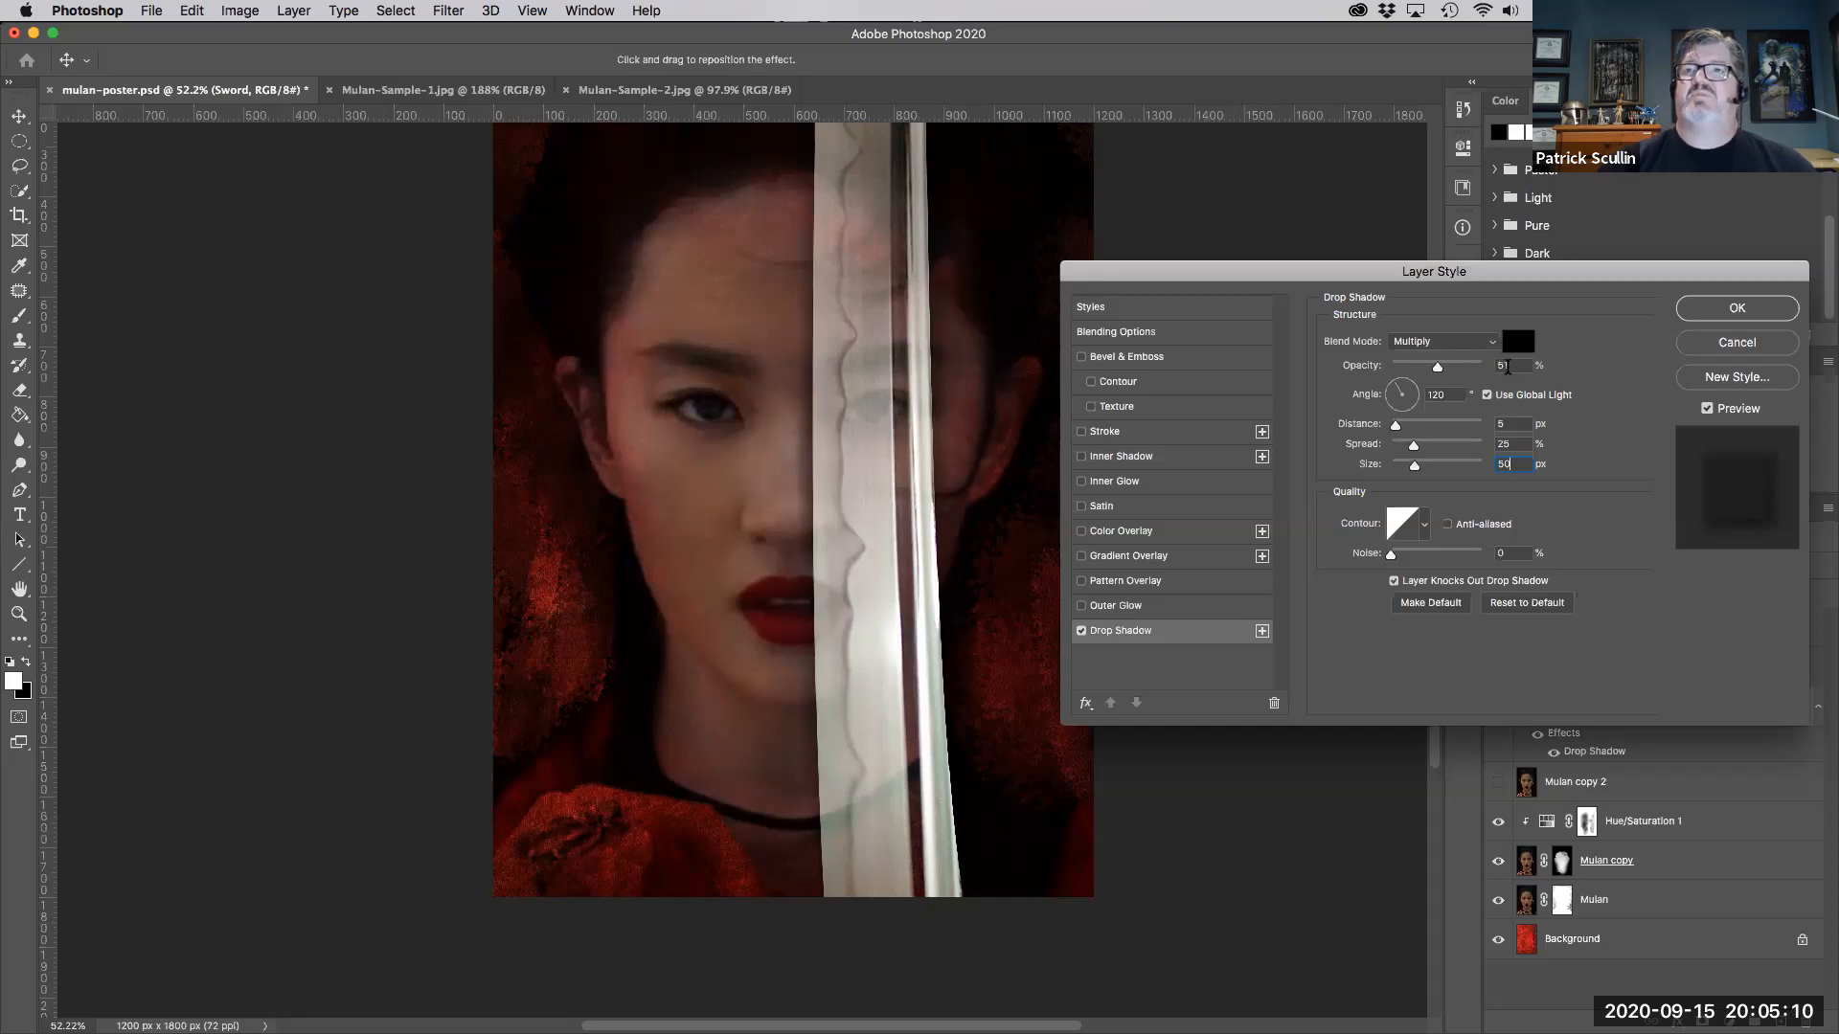
text(50)
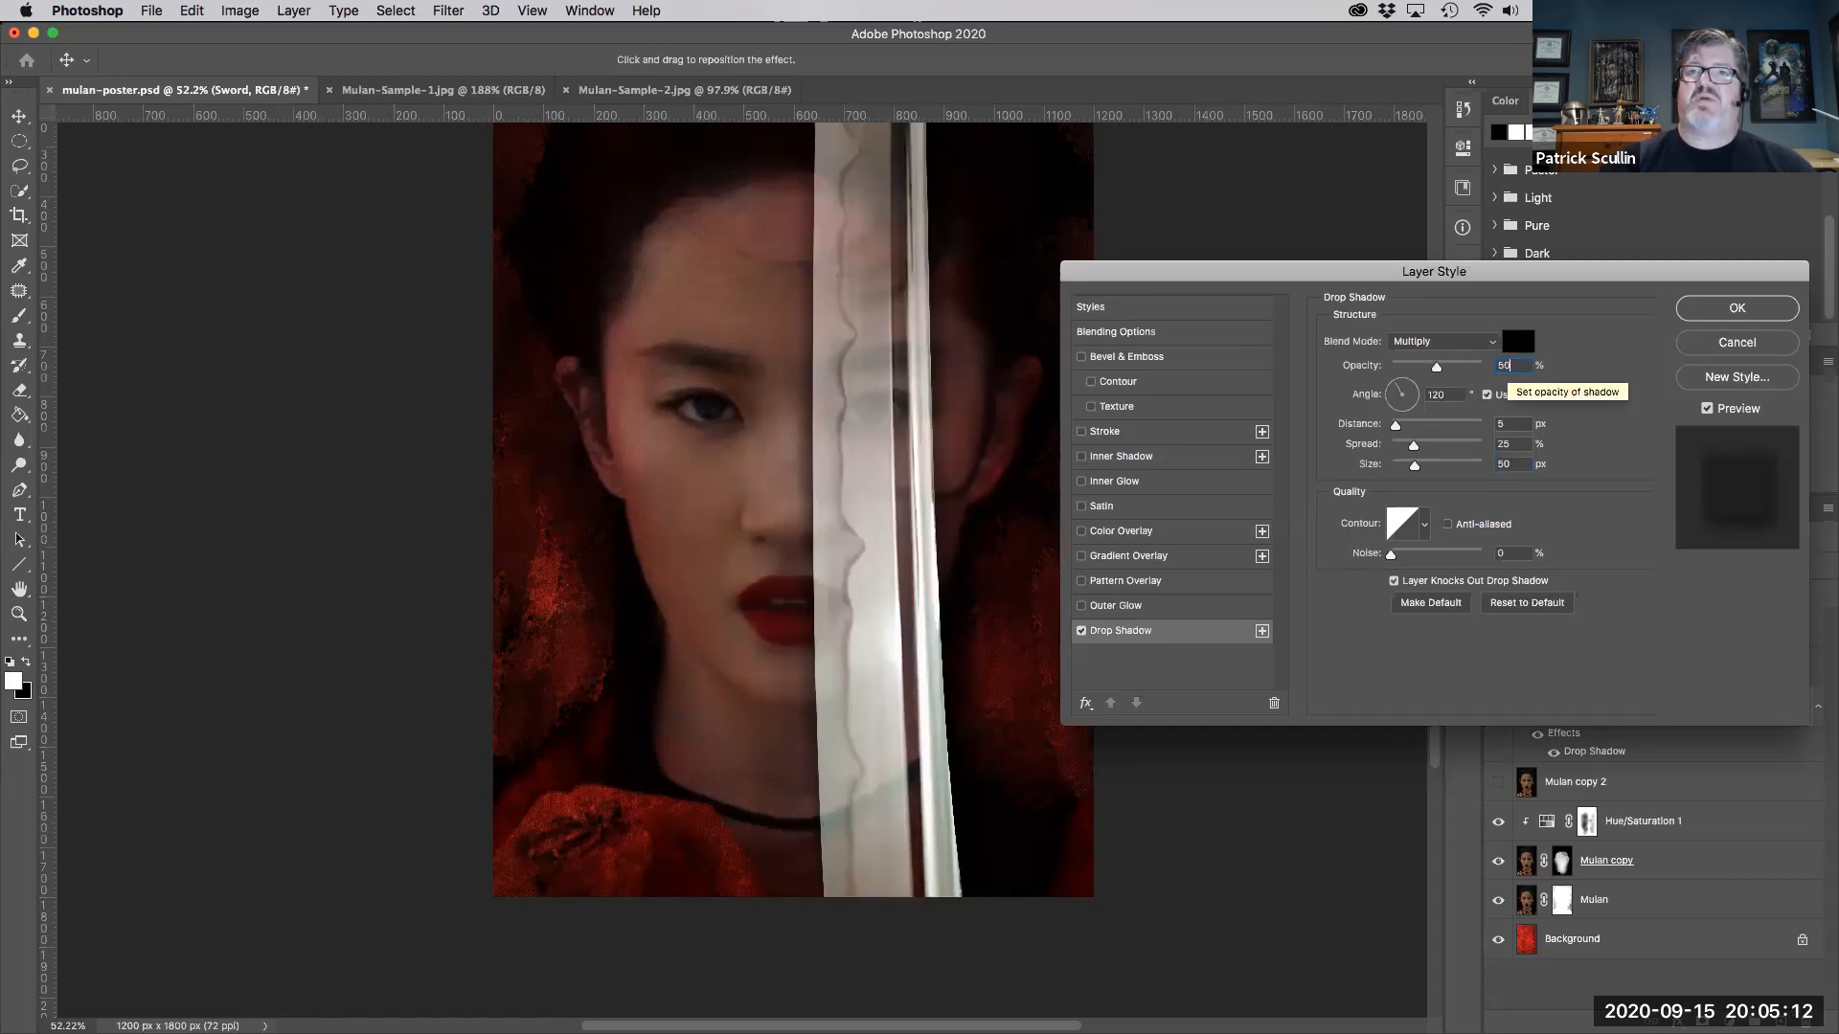
click(1764, 316)
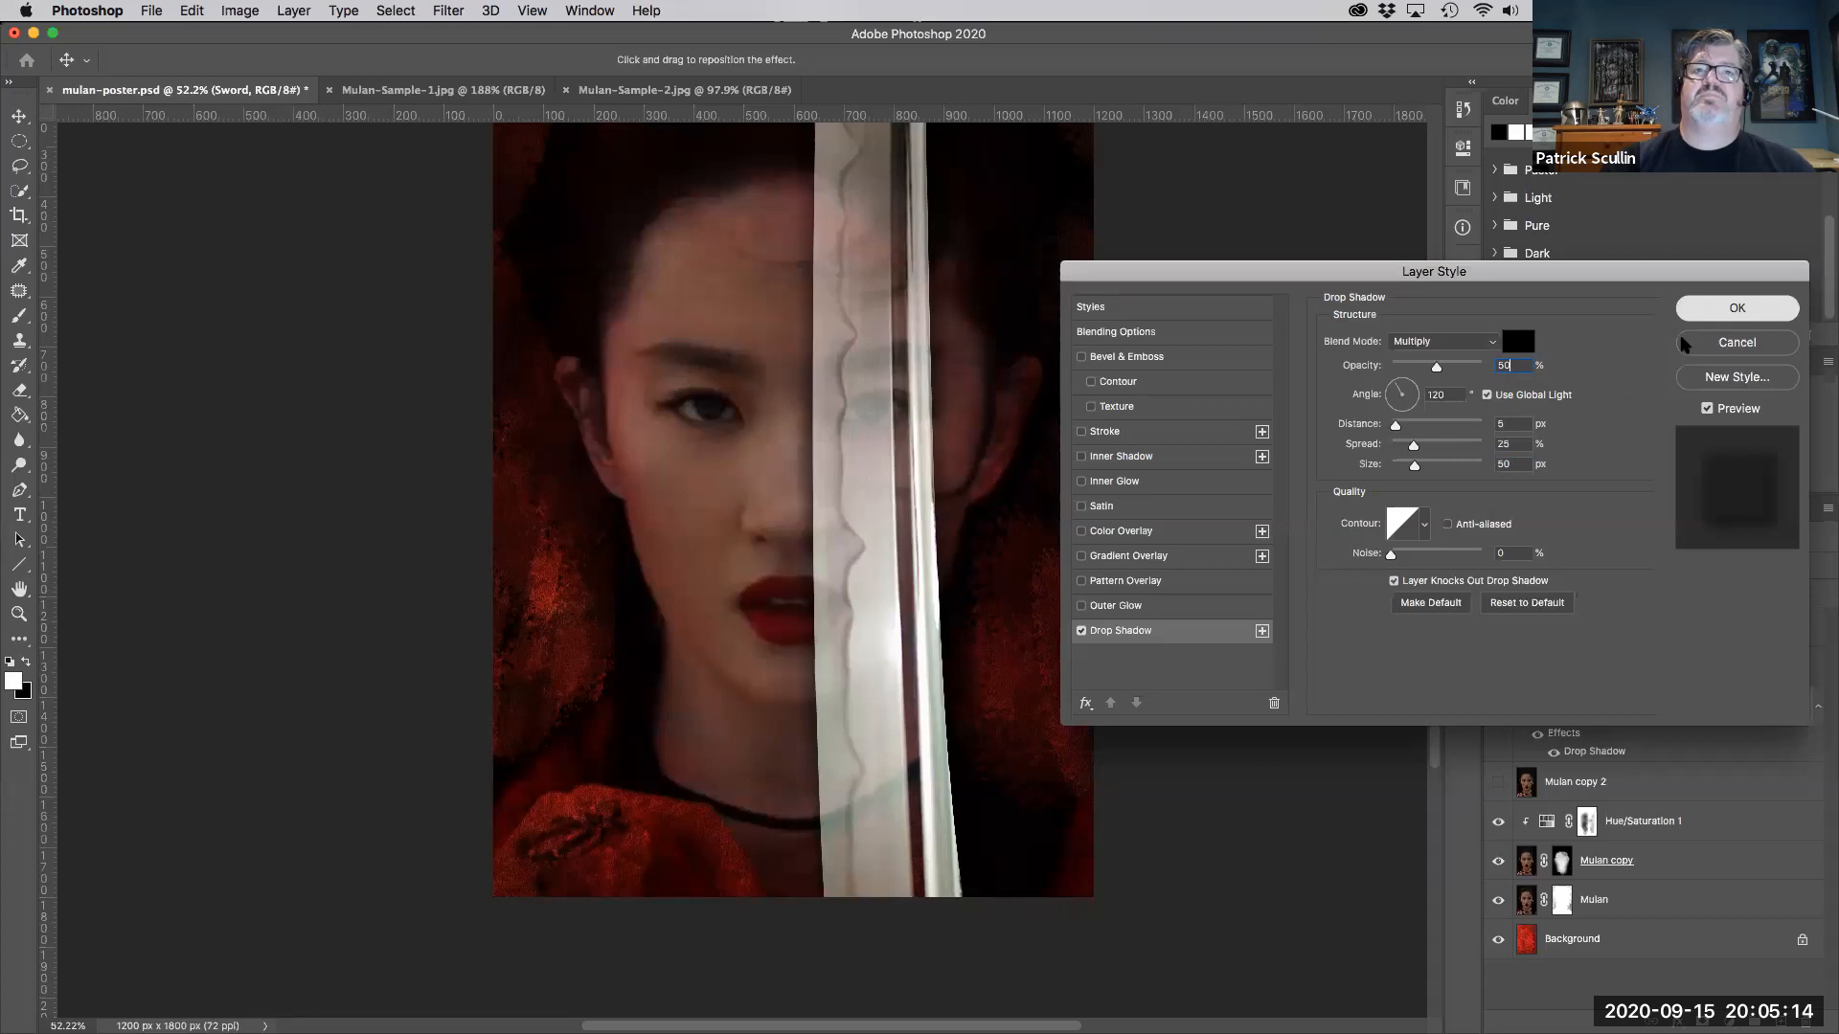
- Move the Mulan copy 2 layer directly above the Sword layer and make it visible
key(b)
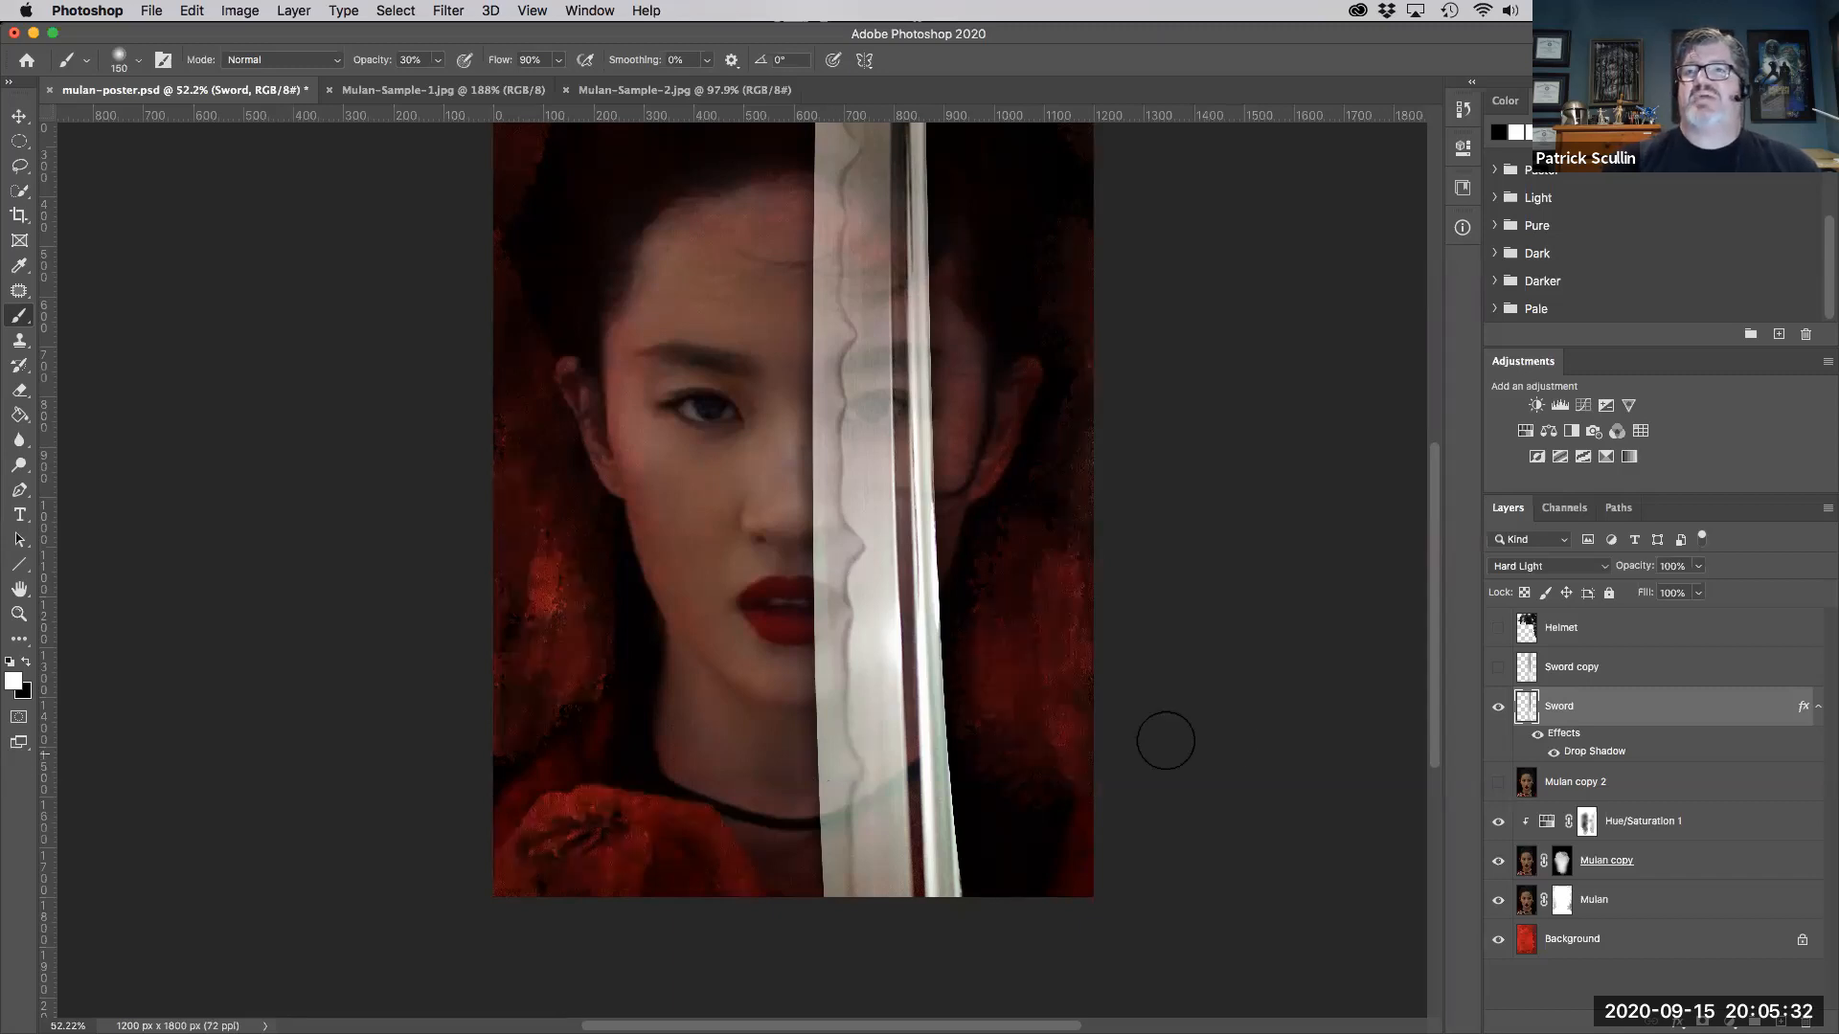
click(1701, 776)
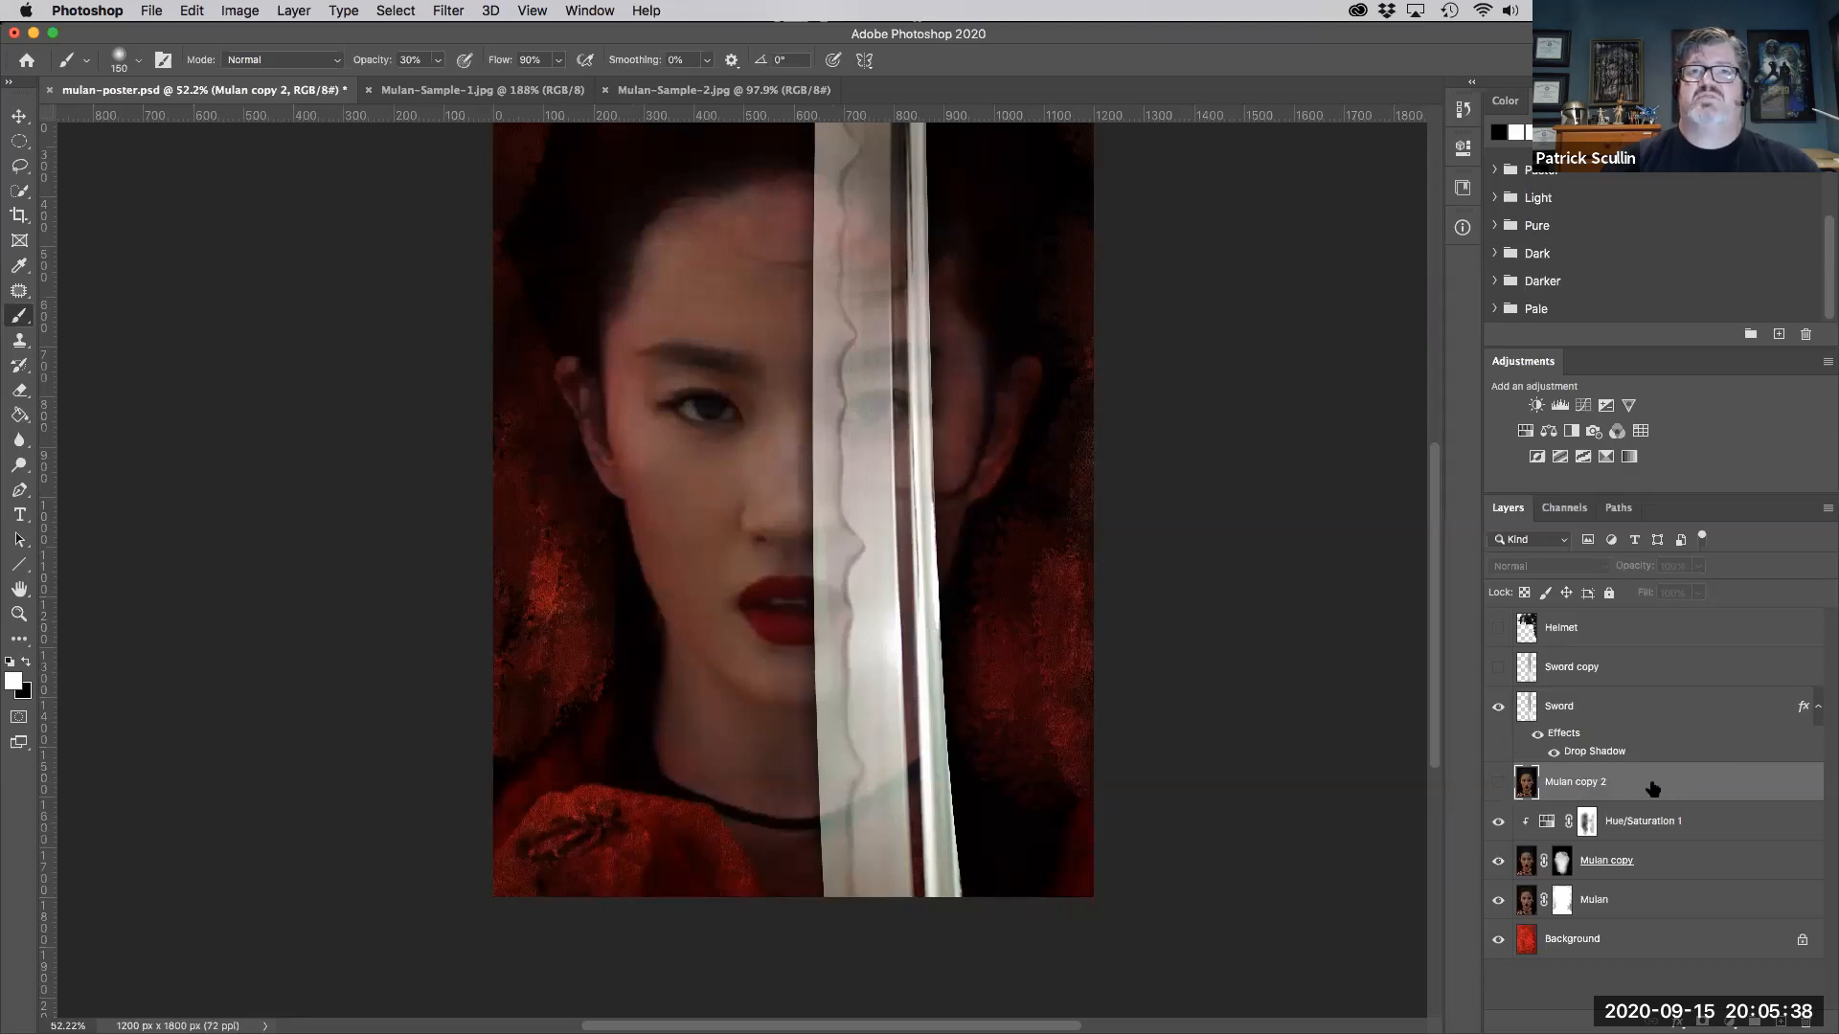
drag(1654, 776, 1644, 693)
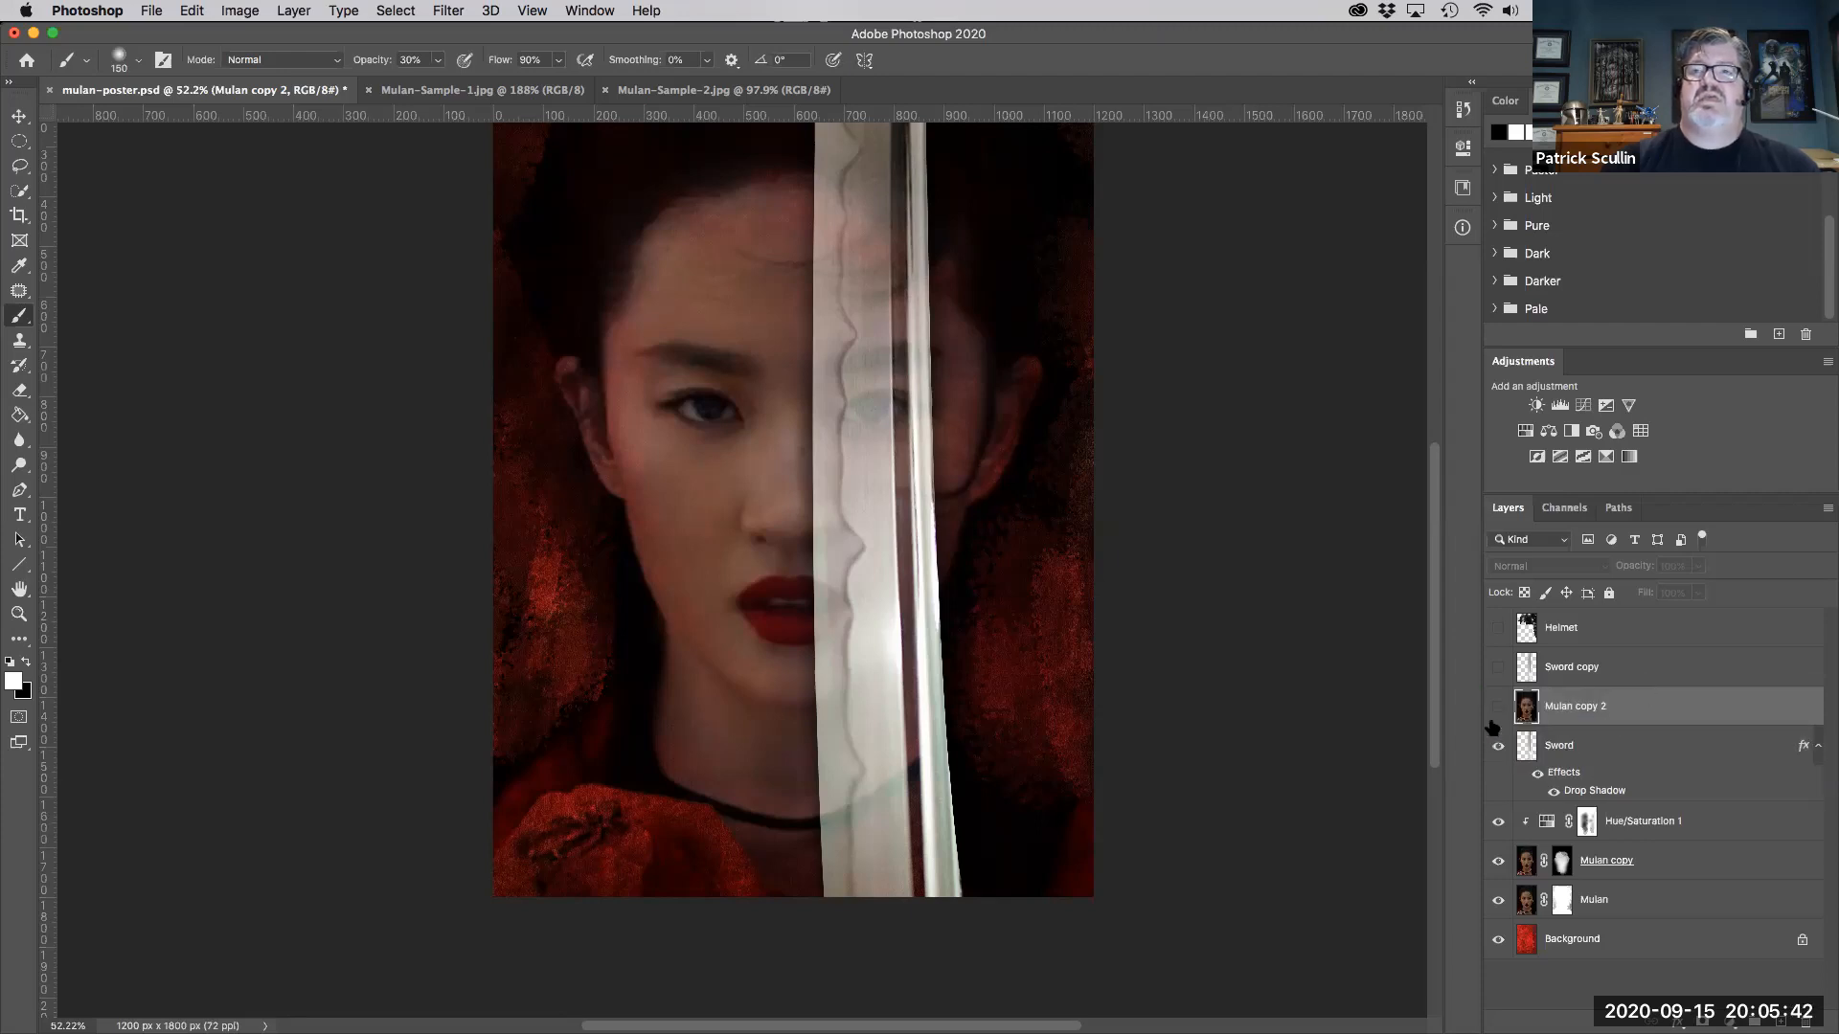
click(1498, 709)
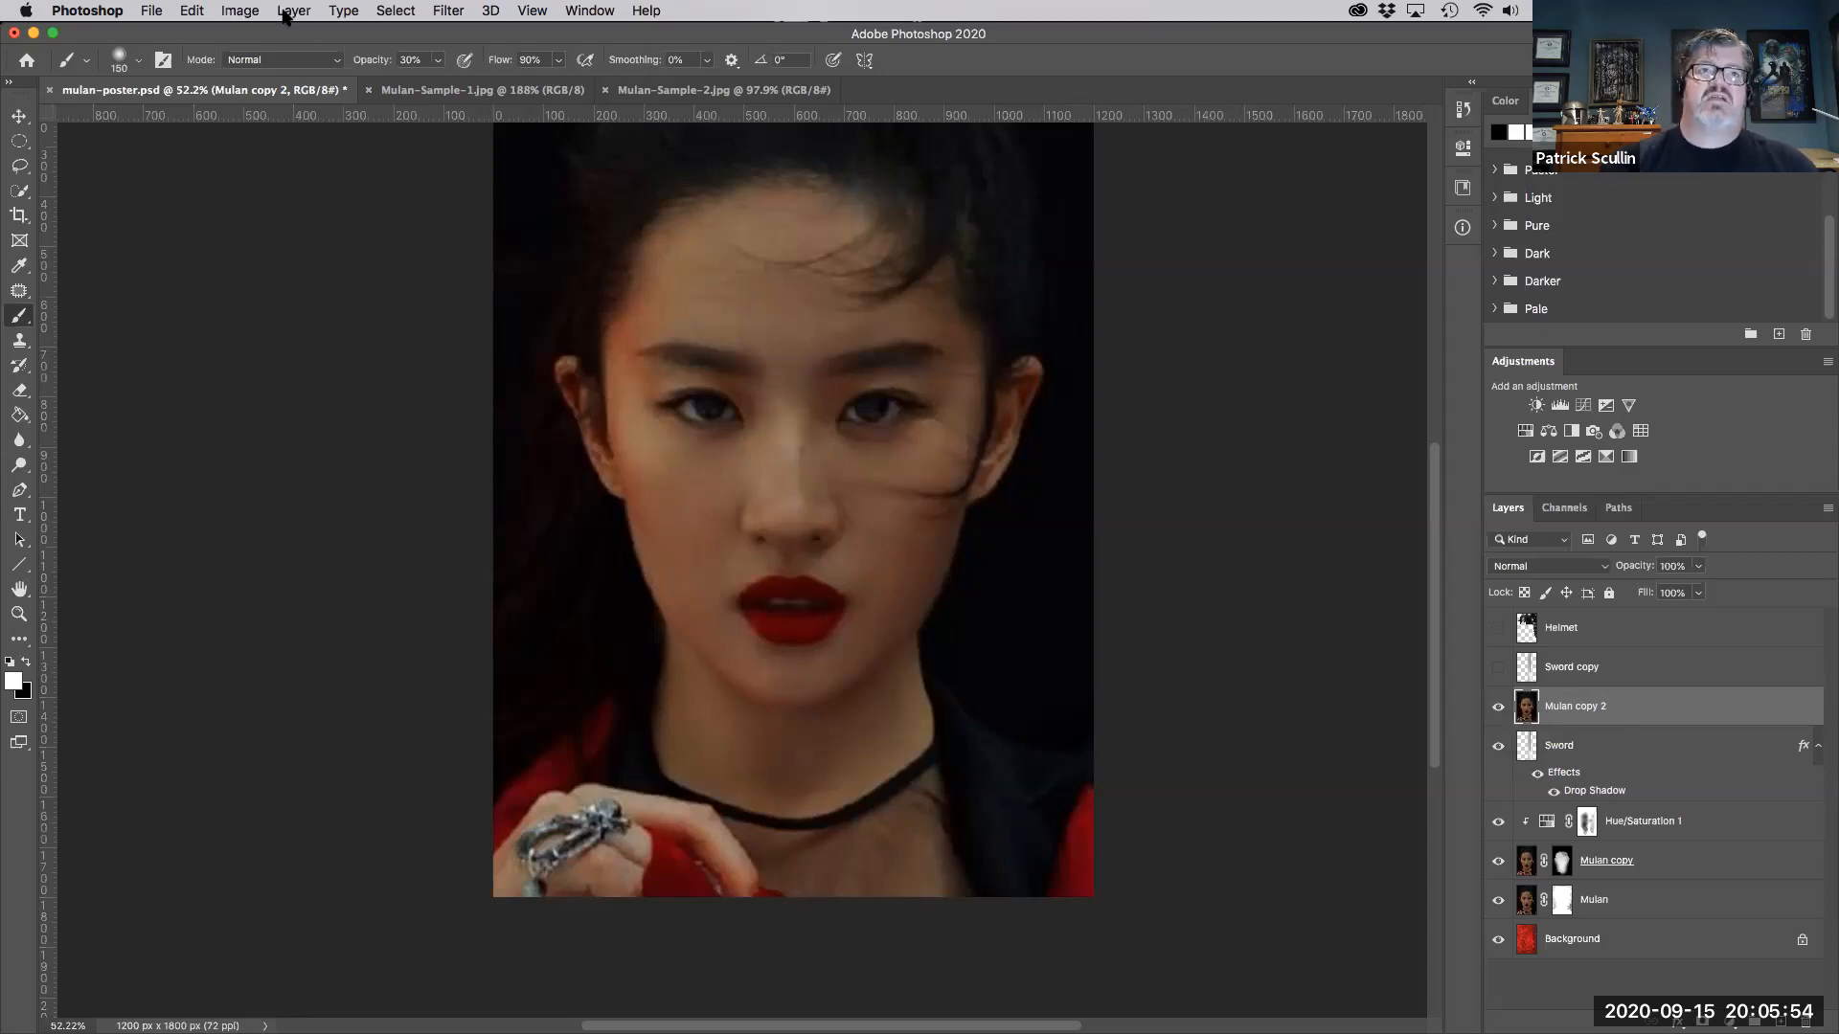
- Add a Hide All layer mask to Mulan copy 2
click(287, 11)
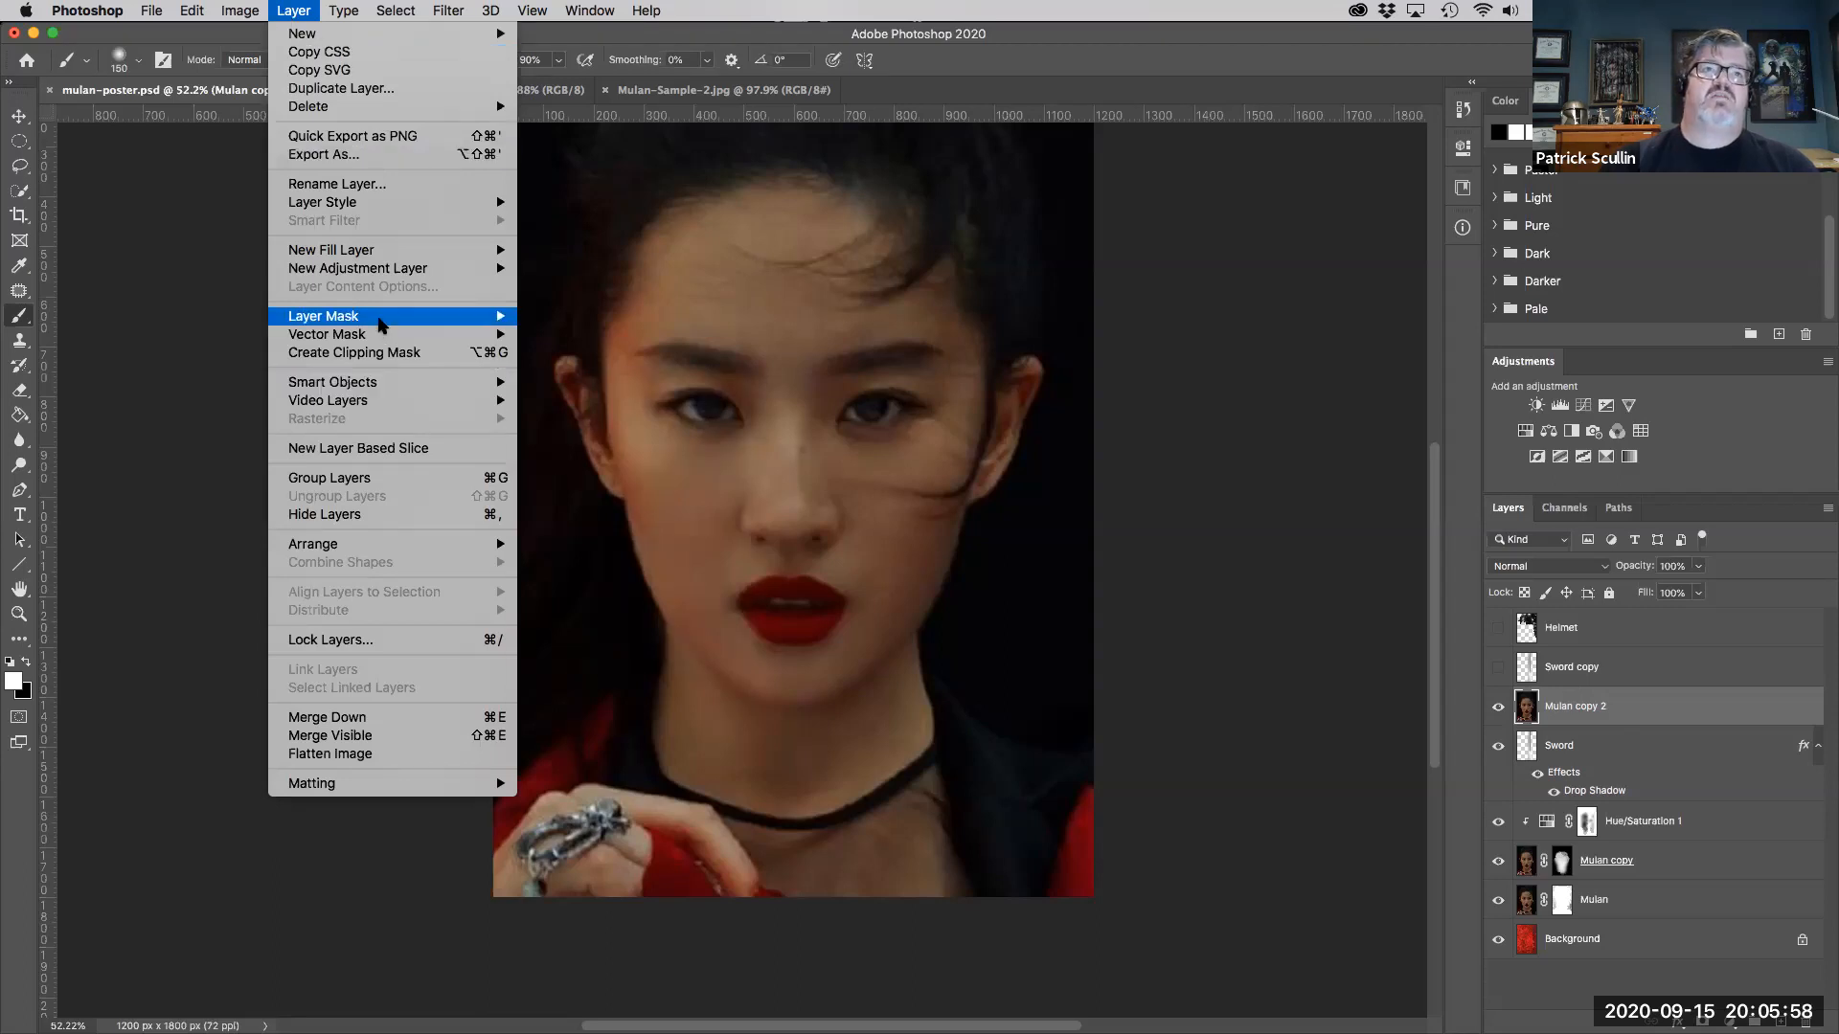
mouse_move(380, 325)
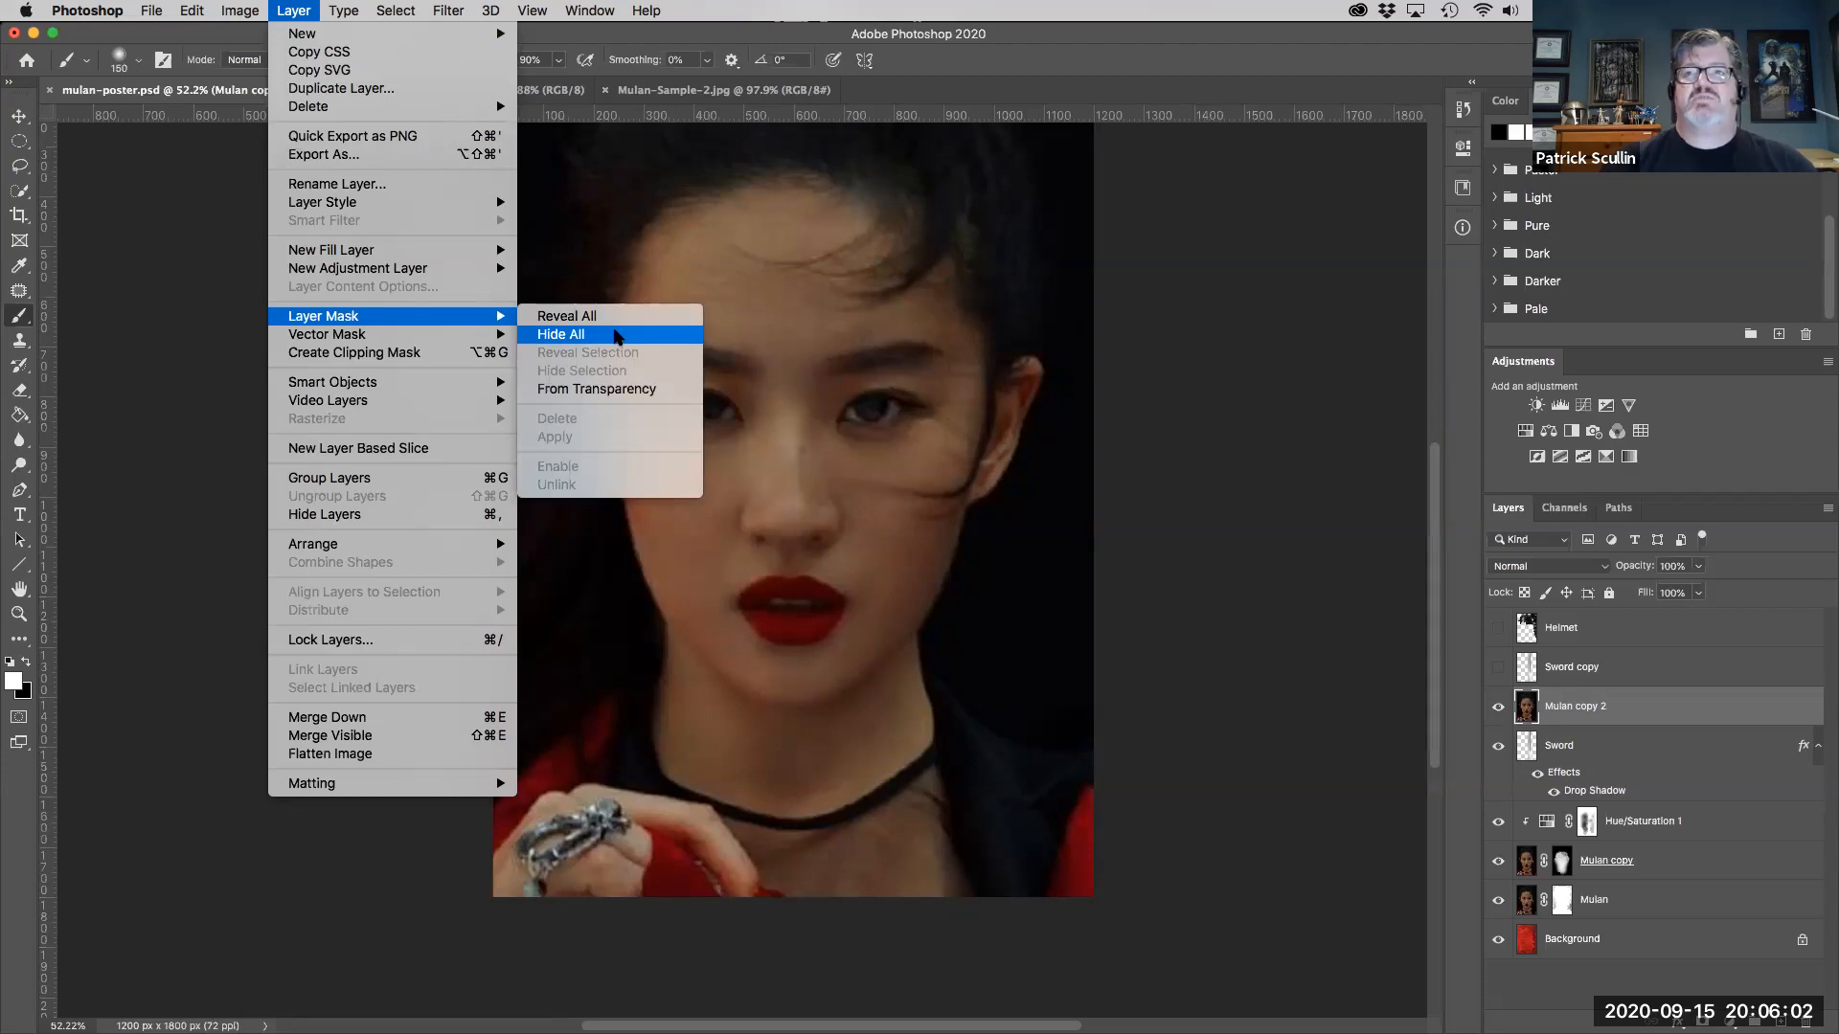
click(617, 336)
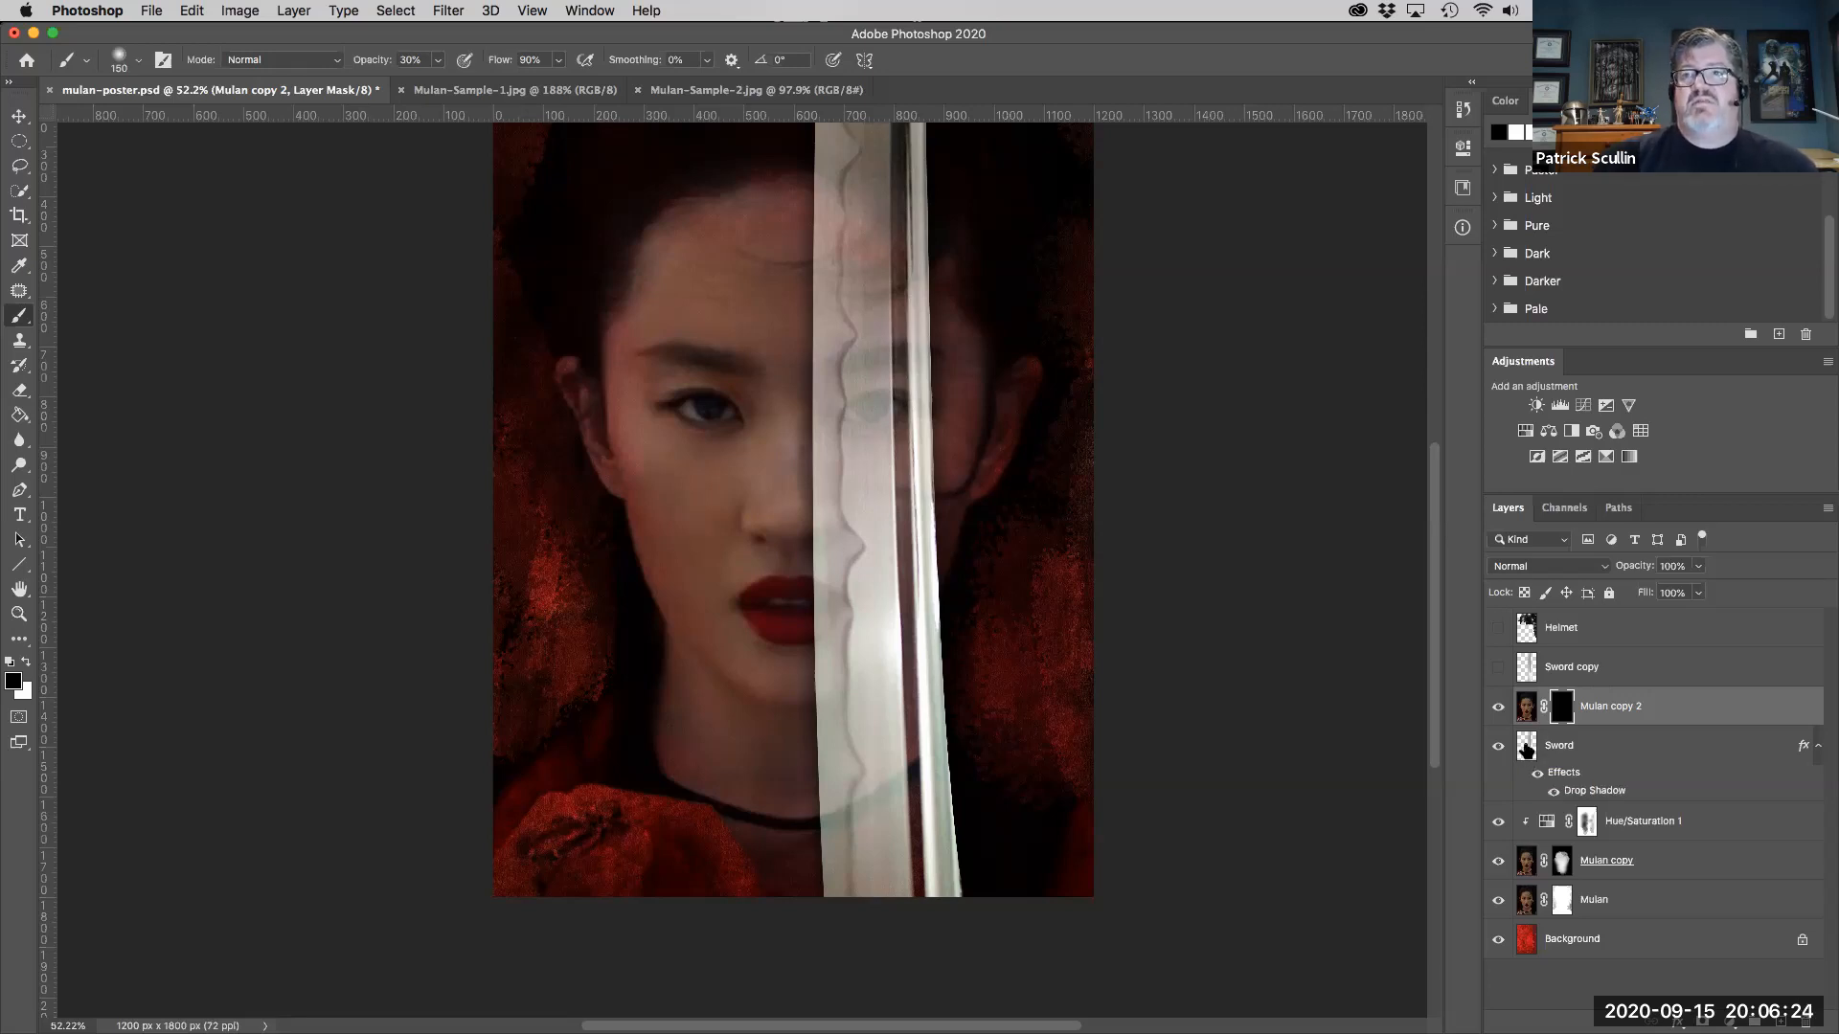
- Within a selection of the Sword layer's outline, paint white at 20% opacity with a 300 px brush into the Mulan copy 2 mask over the eye, cheek and mouth
super+click(1526, 747)
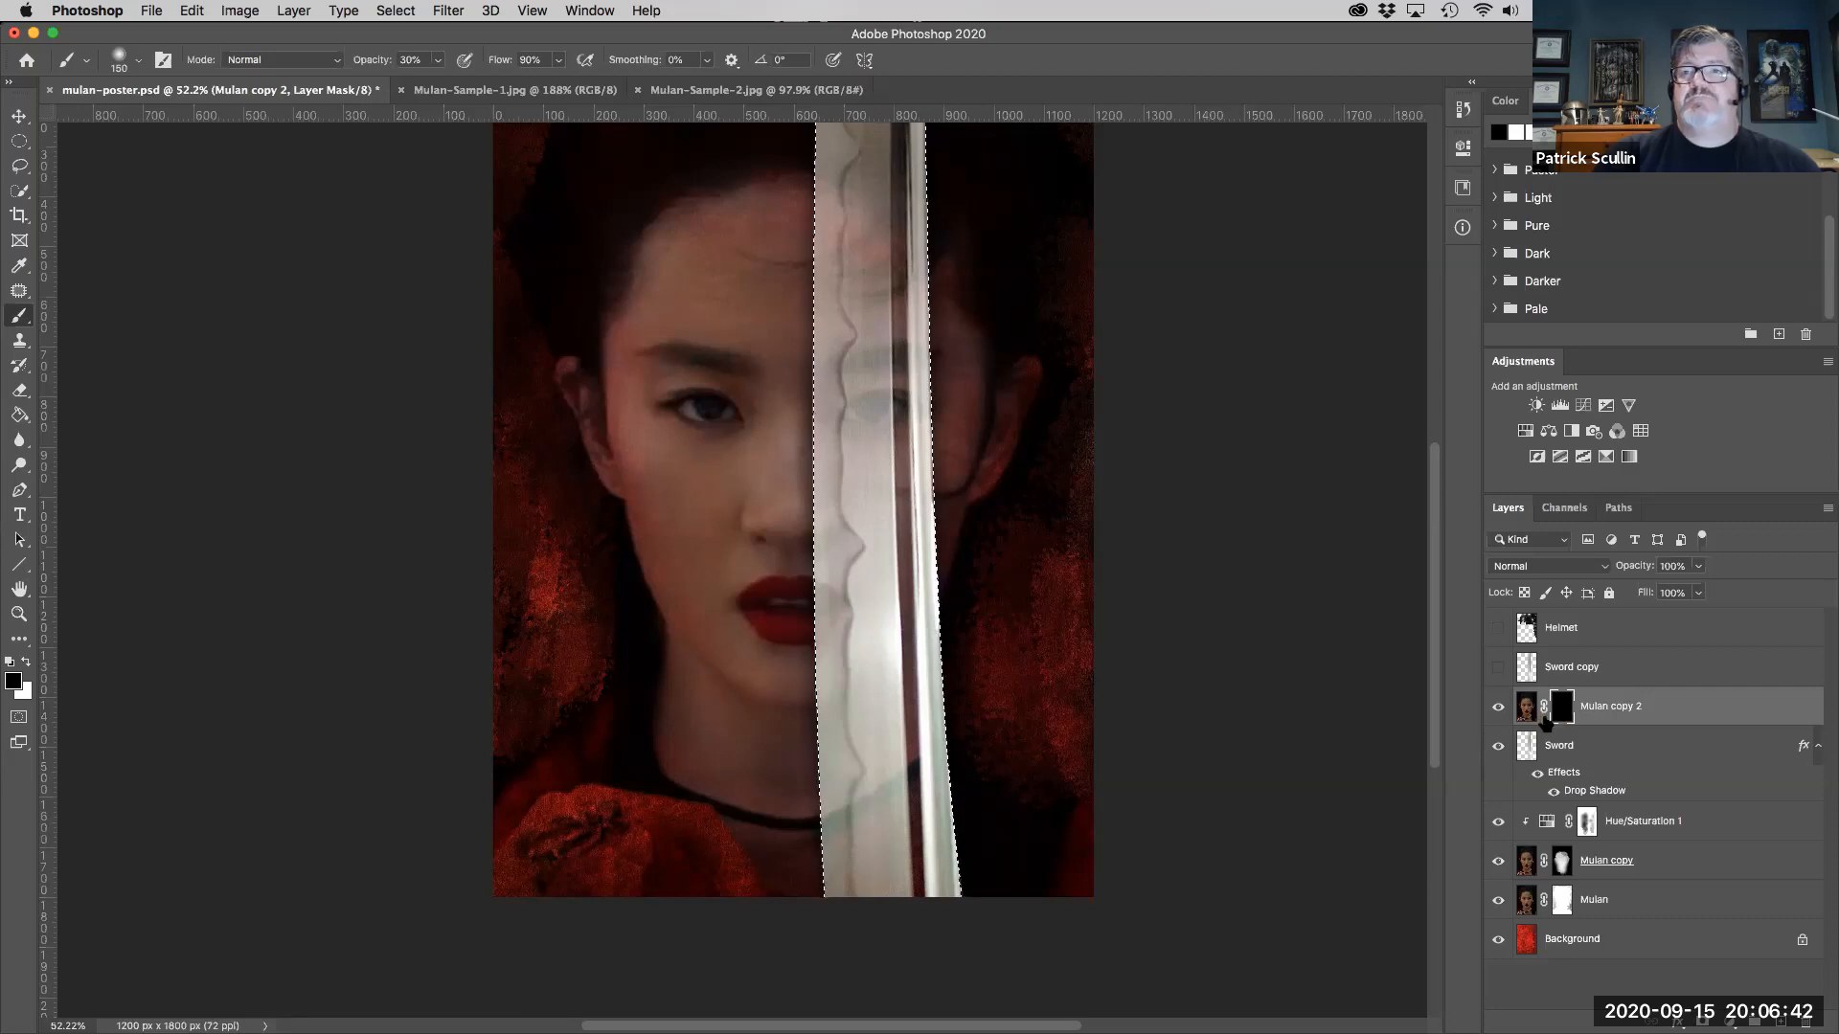
click(1818, 746)
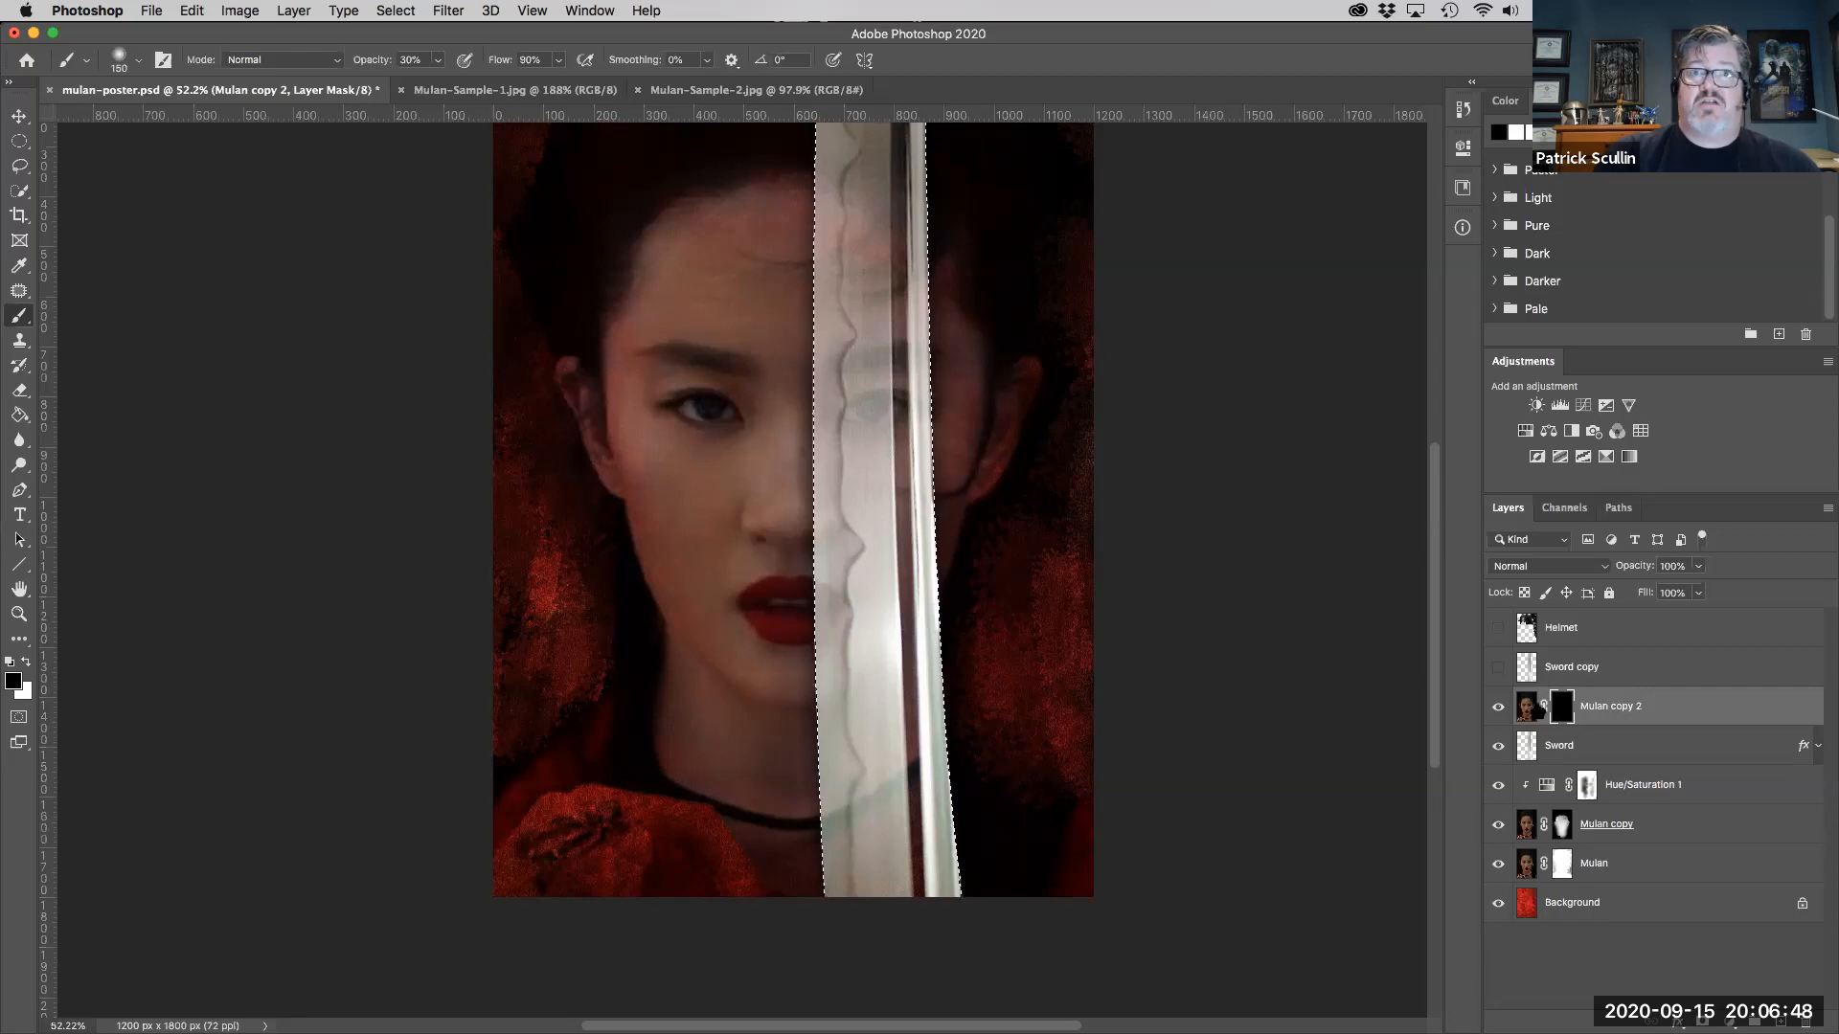
click(26, 661)
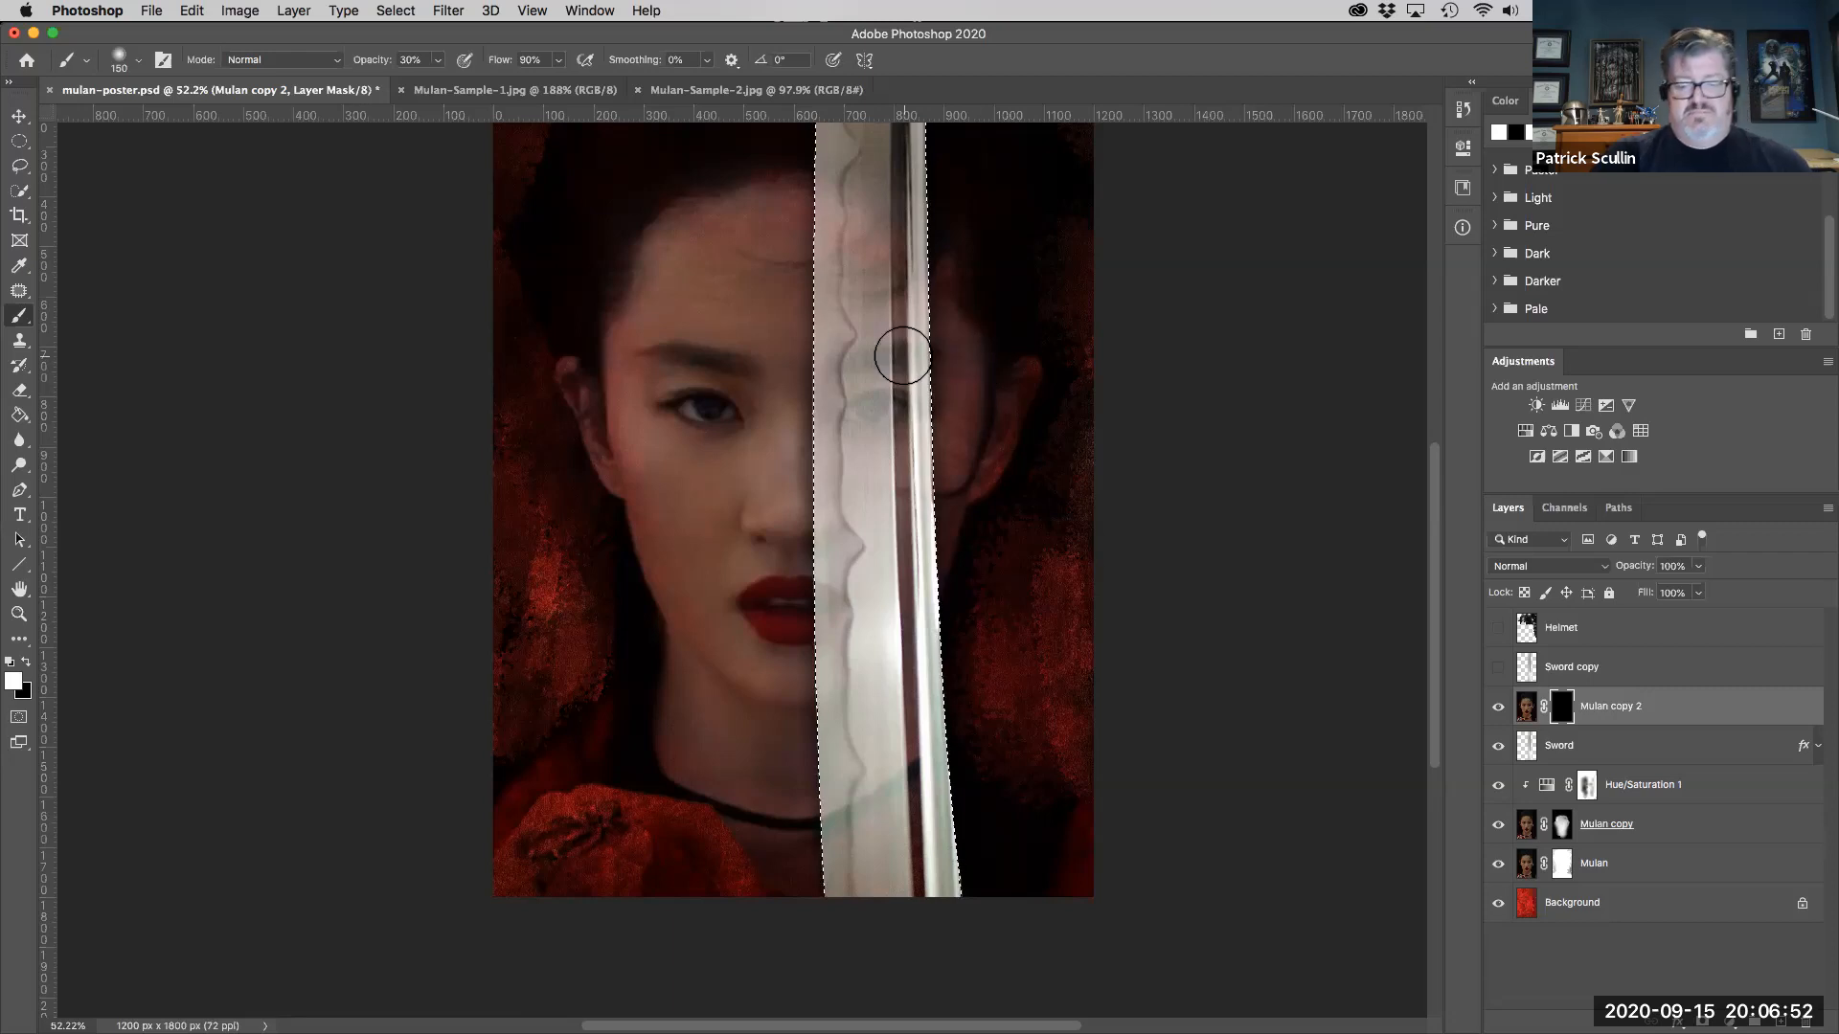
key(bracketright)
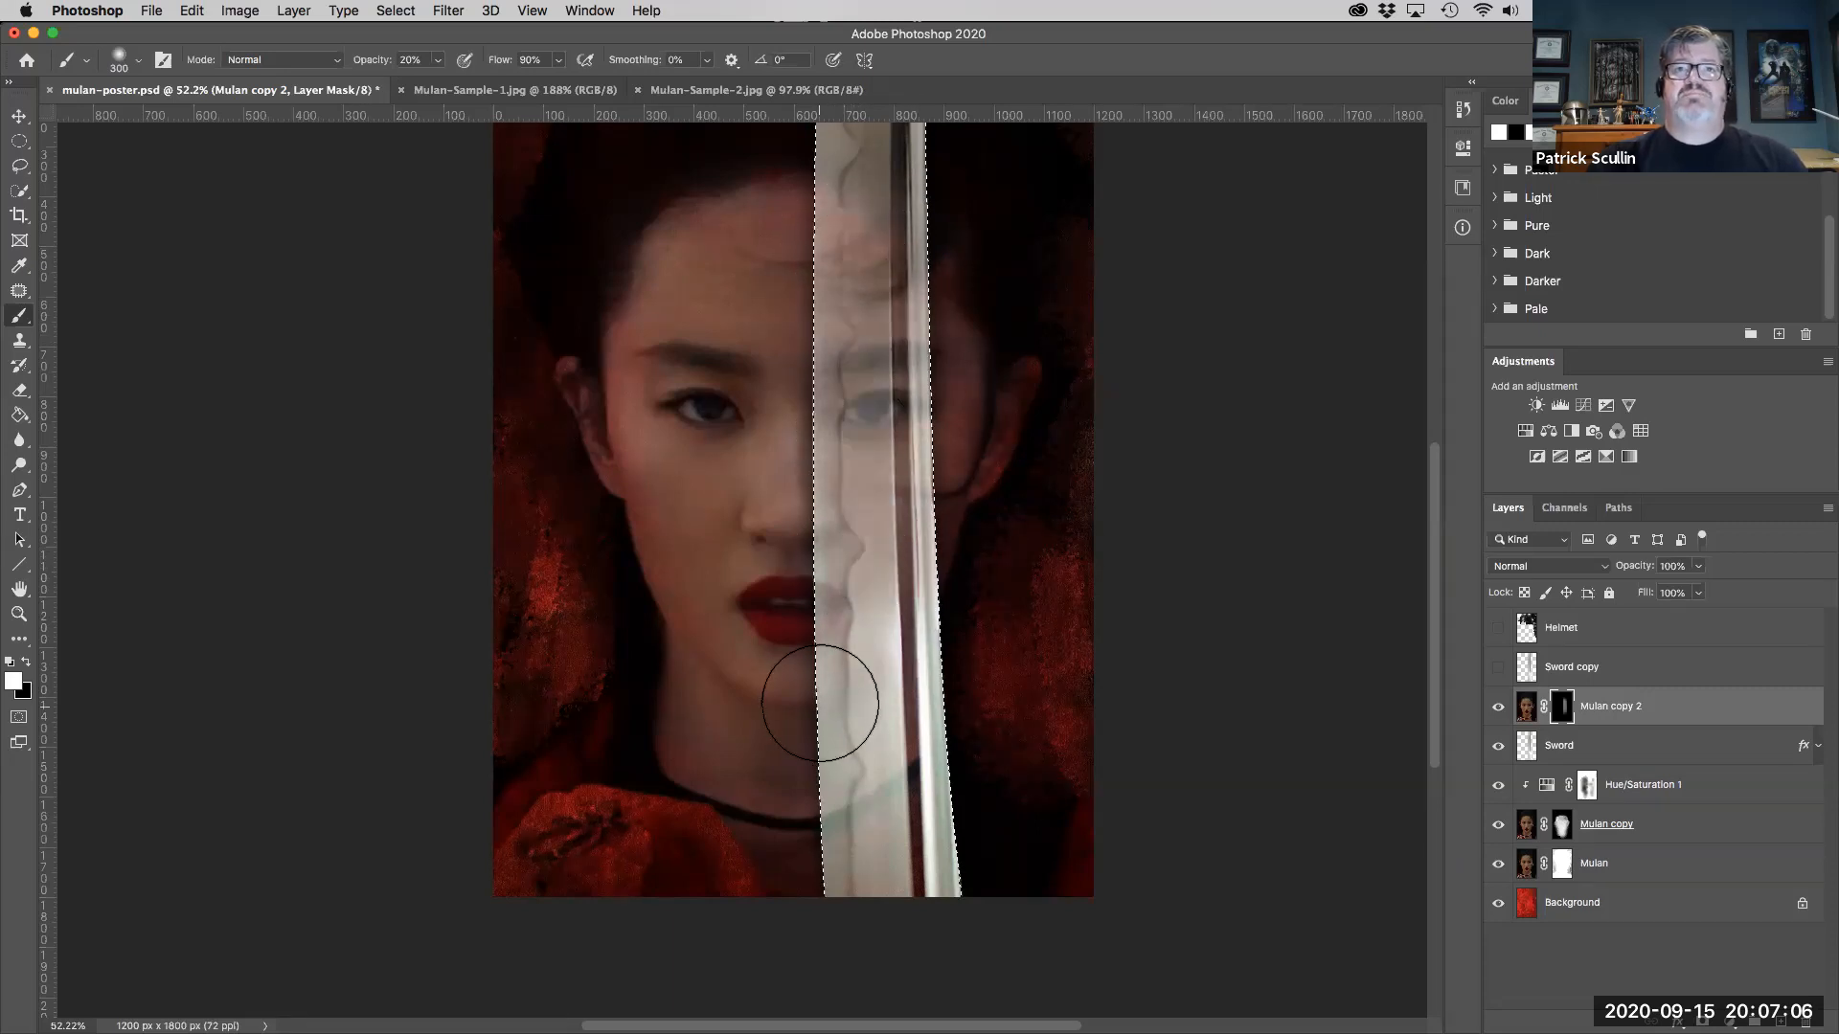
mouse_move(885, 551)
mouse_down()
mouse_move(779, 709)
mouse_move(922, 519)
mouse_up()
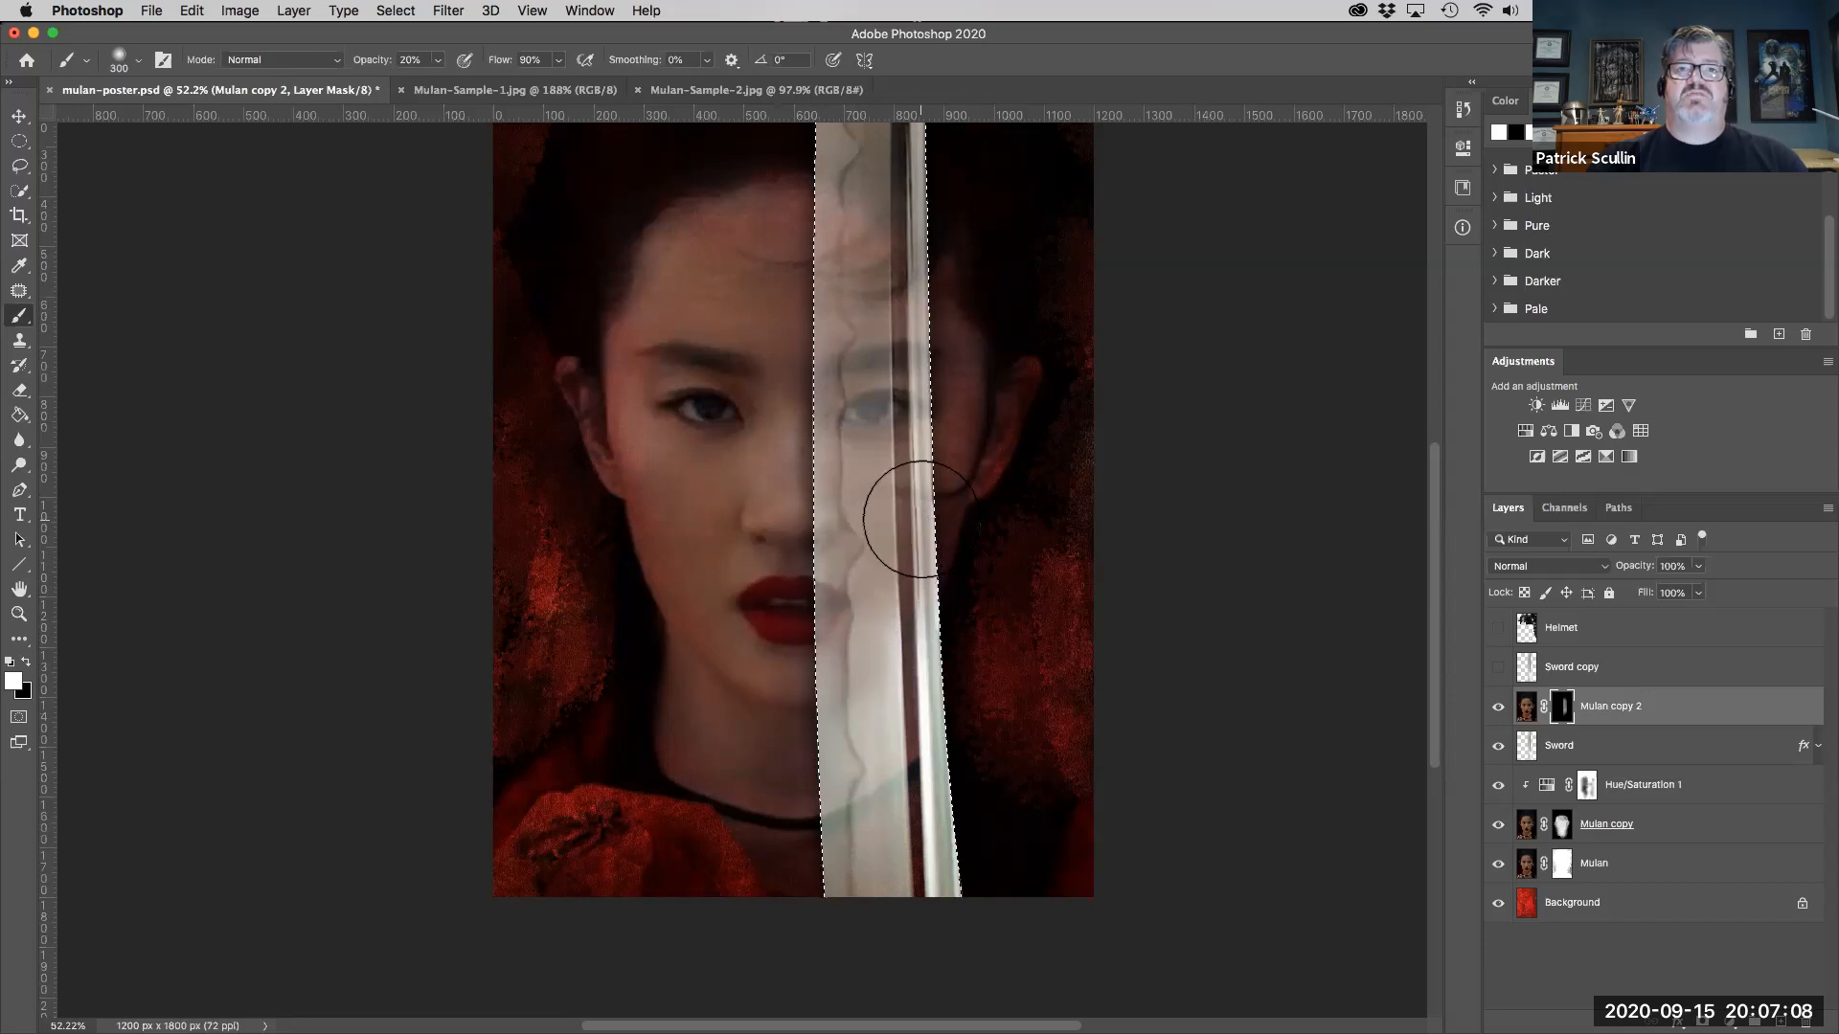
drag(923, 415, 862, 408)
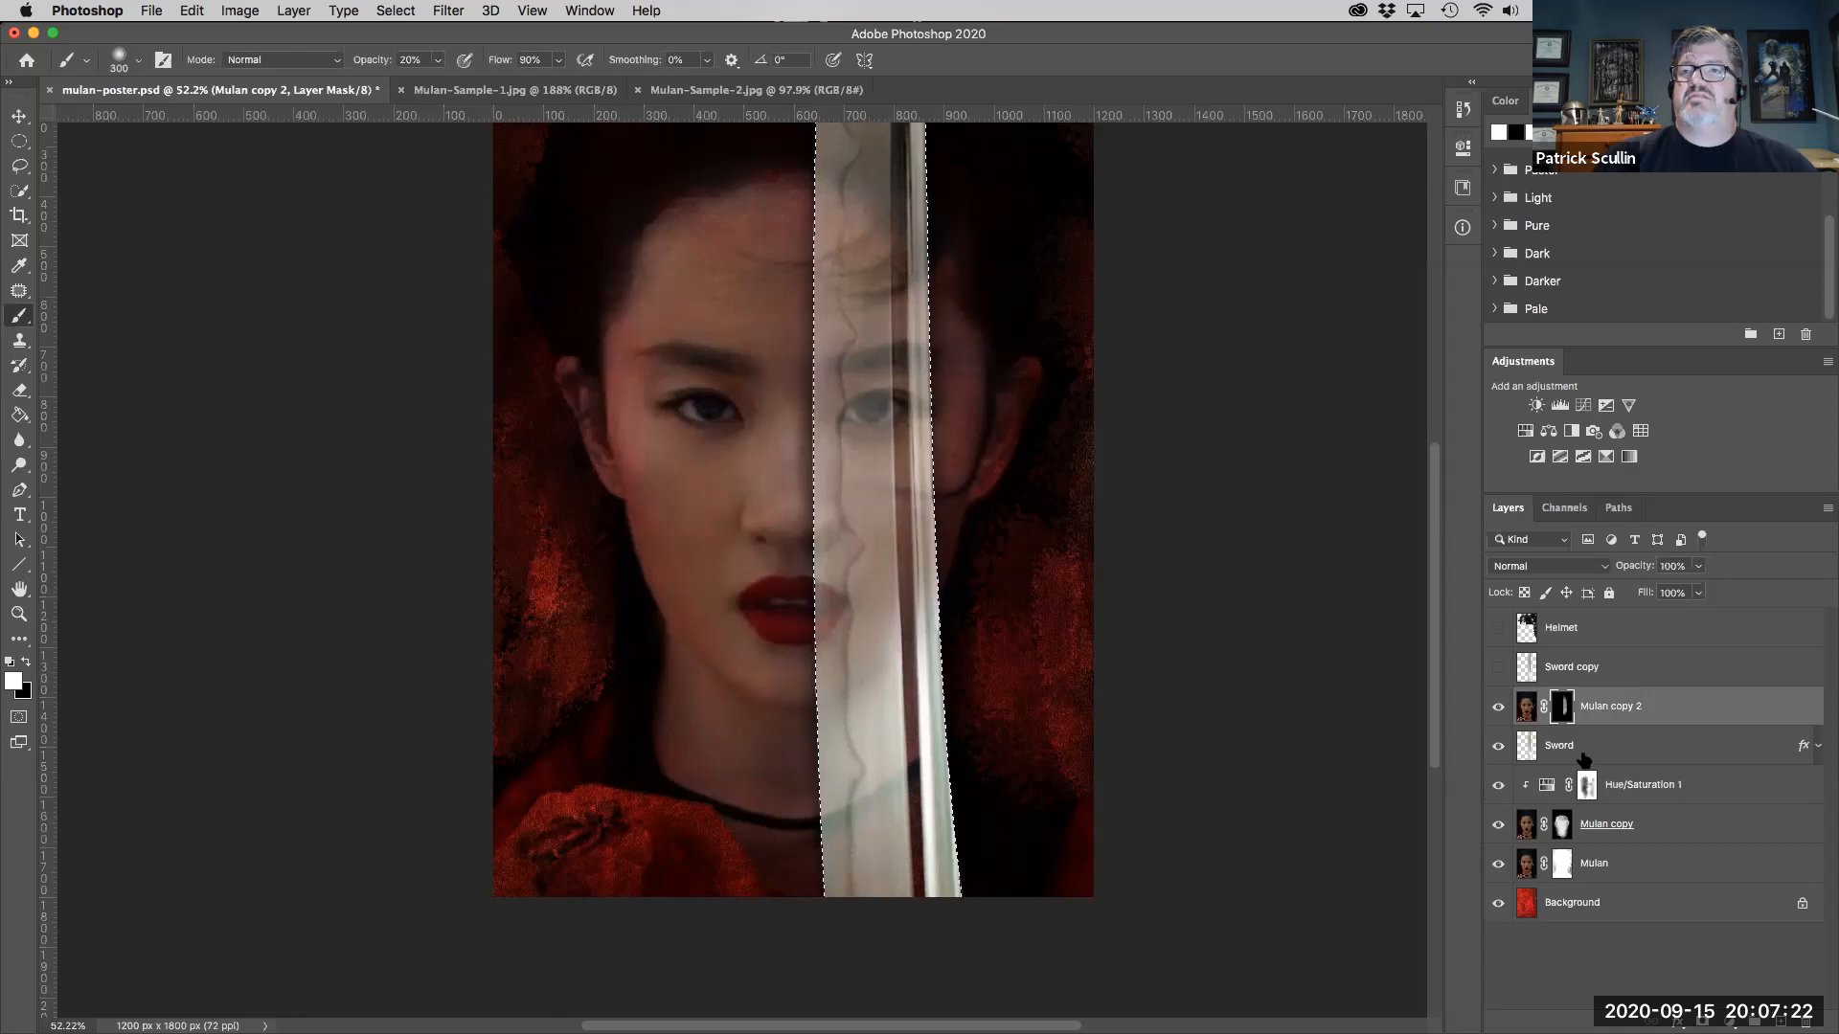
- Set the blend mode of the Mulan copy 2 layer's image to Overlay
click(1526, 709)
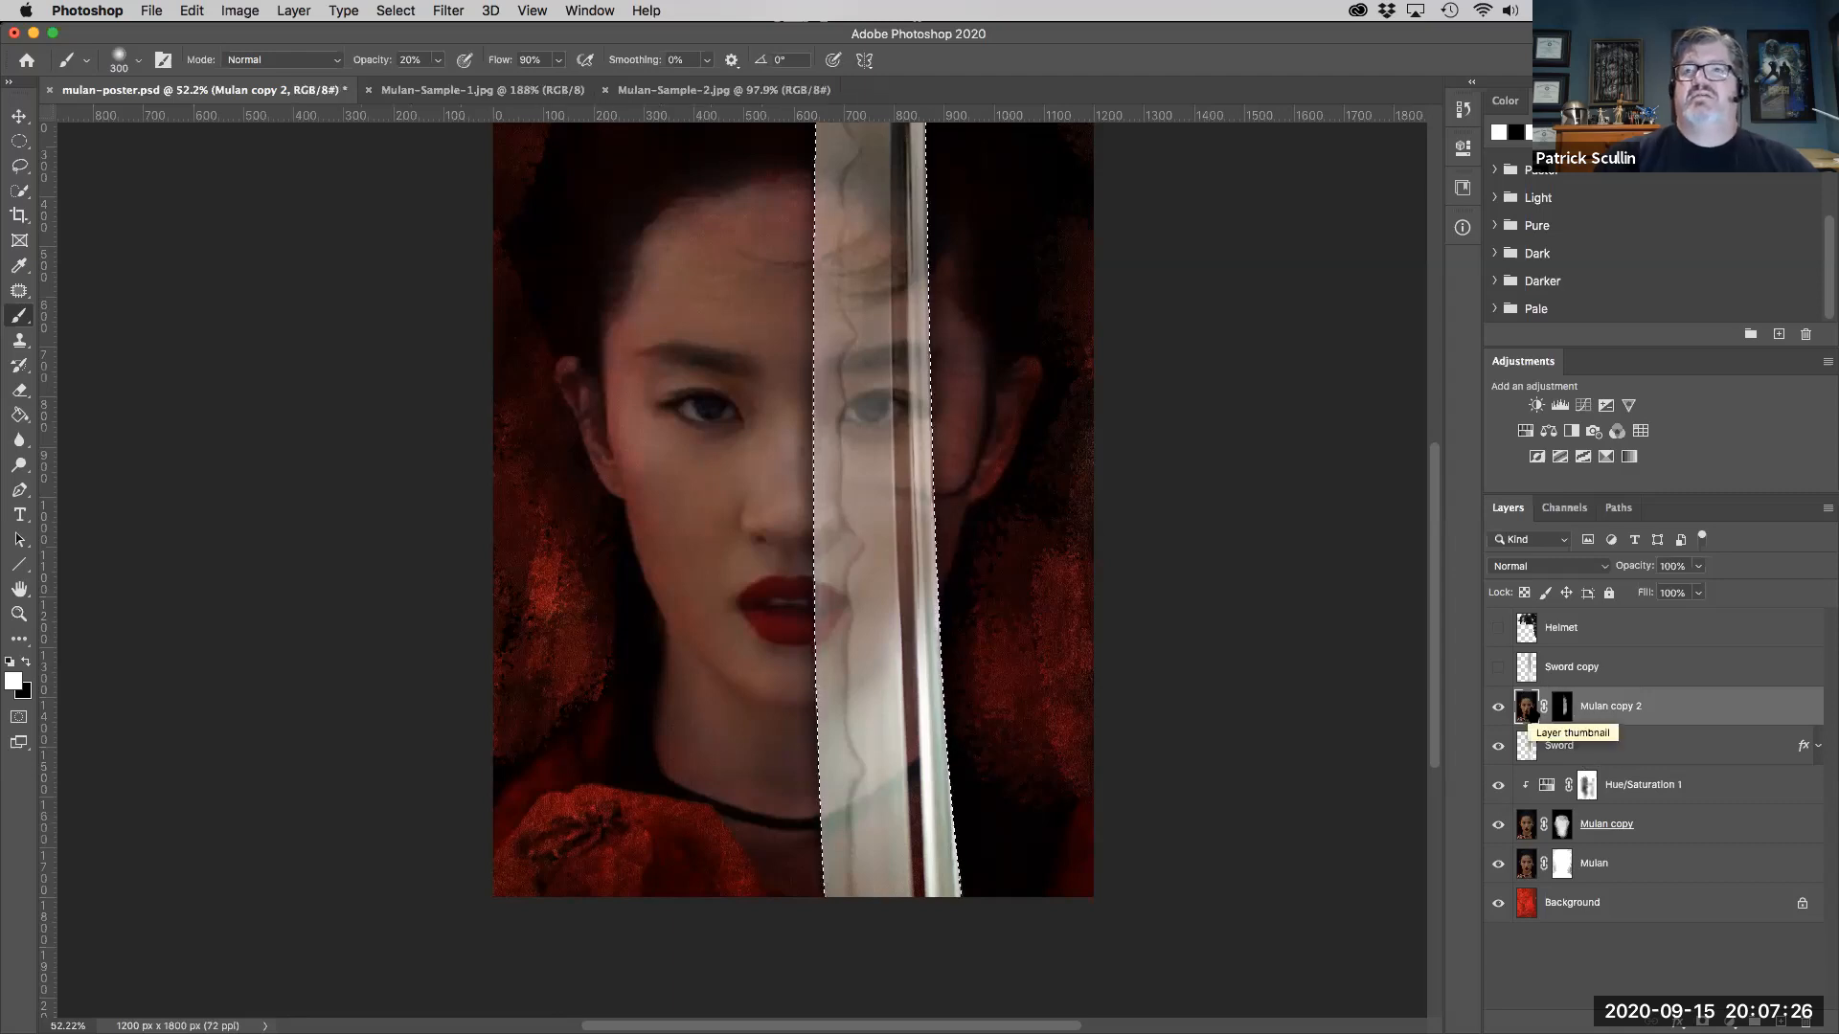
click(1602, 571)
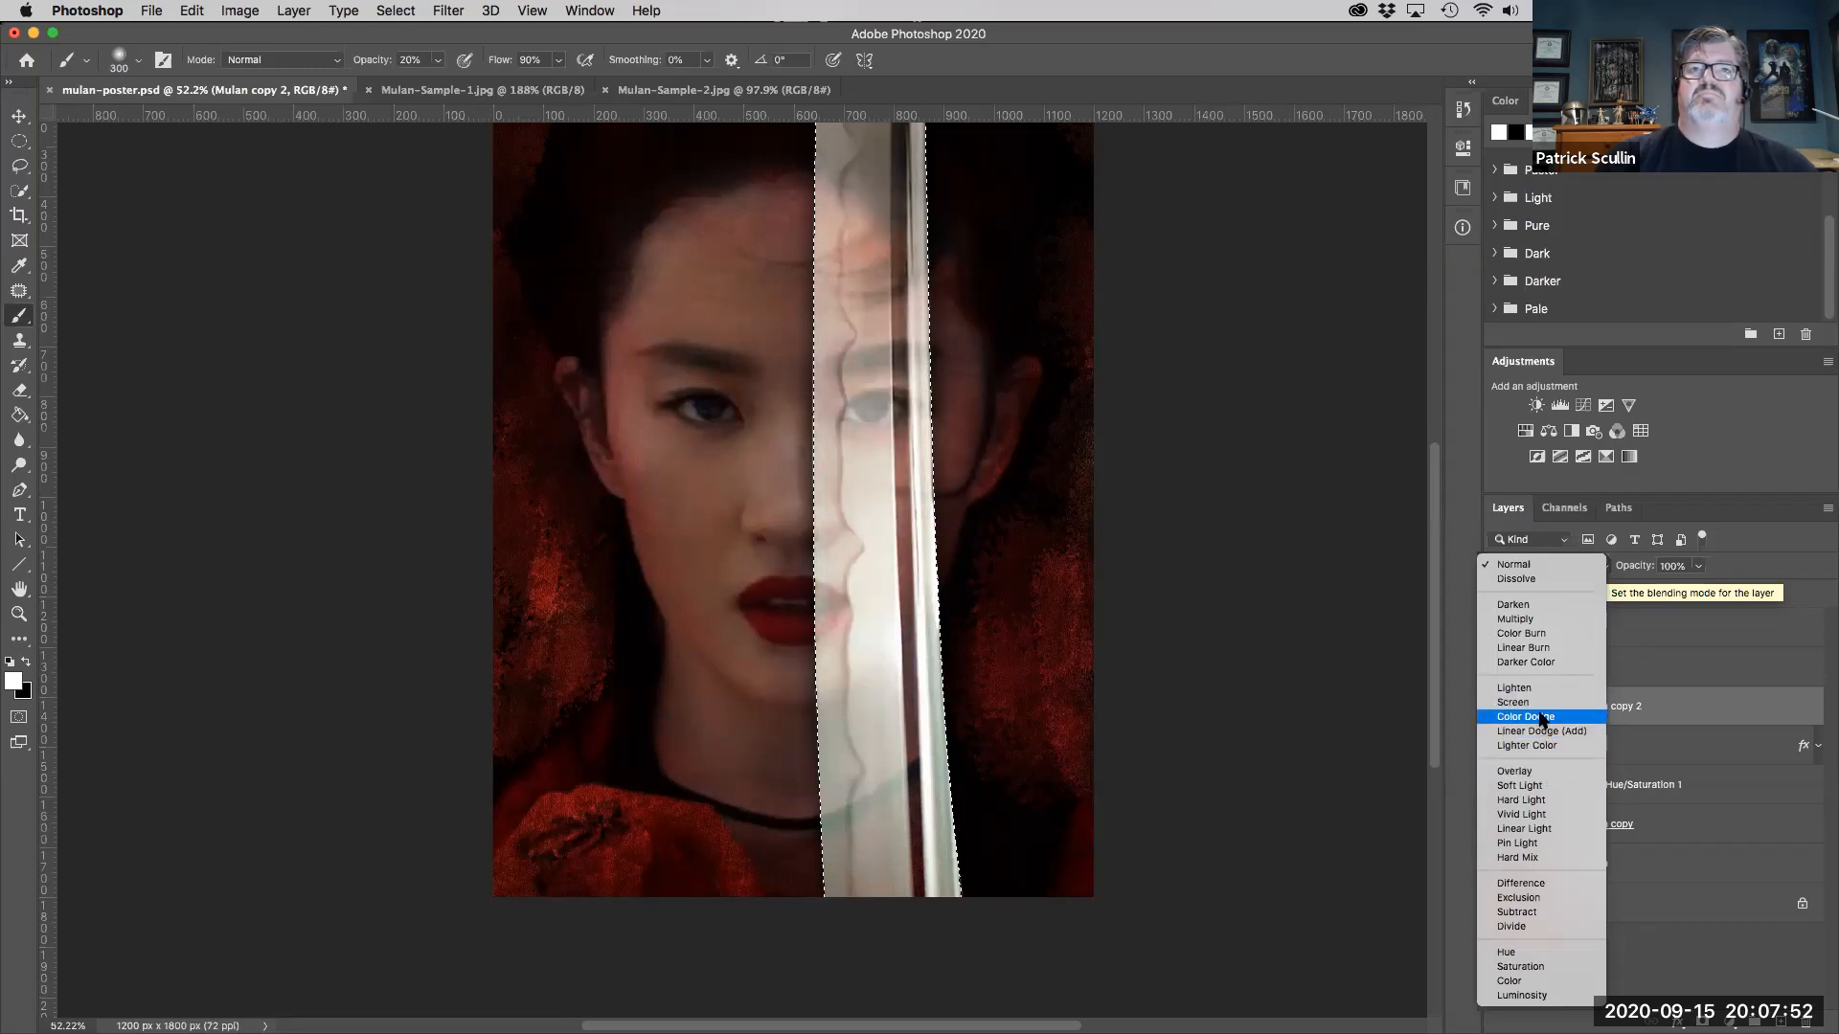
click(1548, 771)
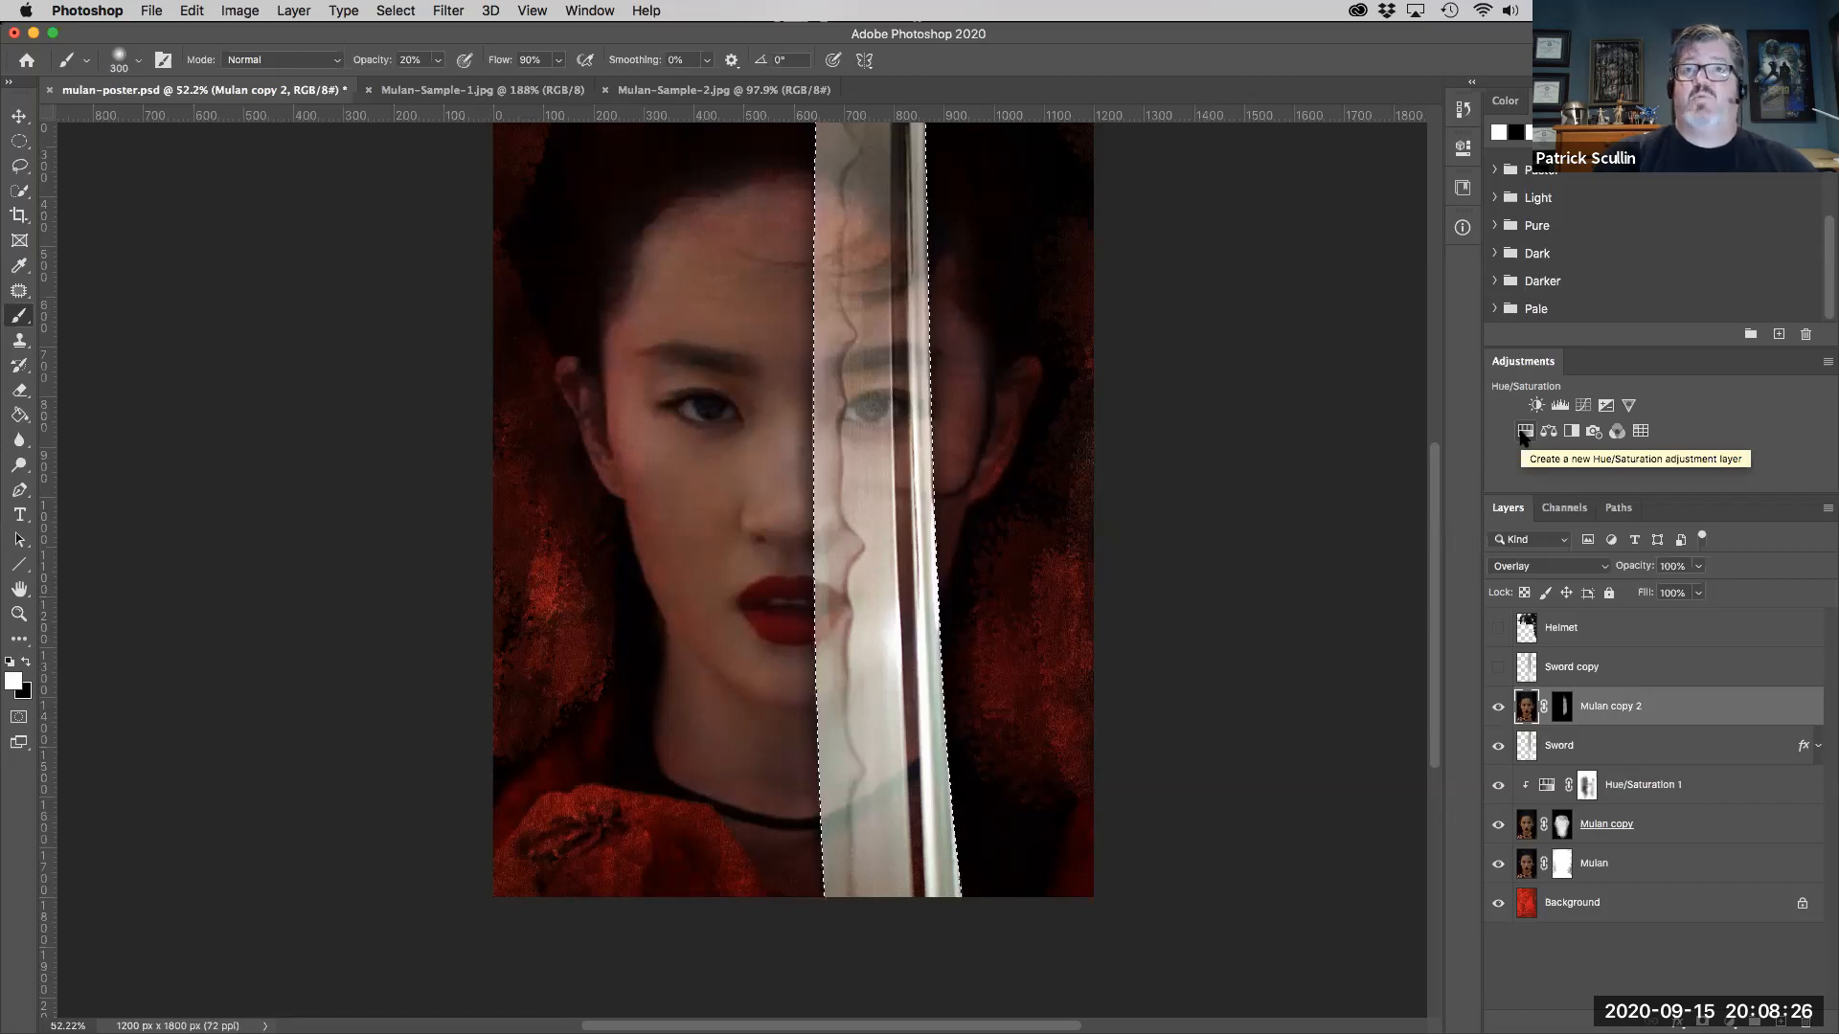
- Add a Hue/Saturation adjustment masked to the sword selection, colorized with hue 269 and saturation 31
click(1523, 433)
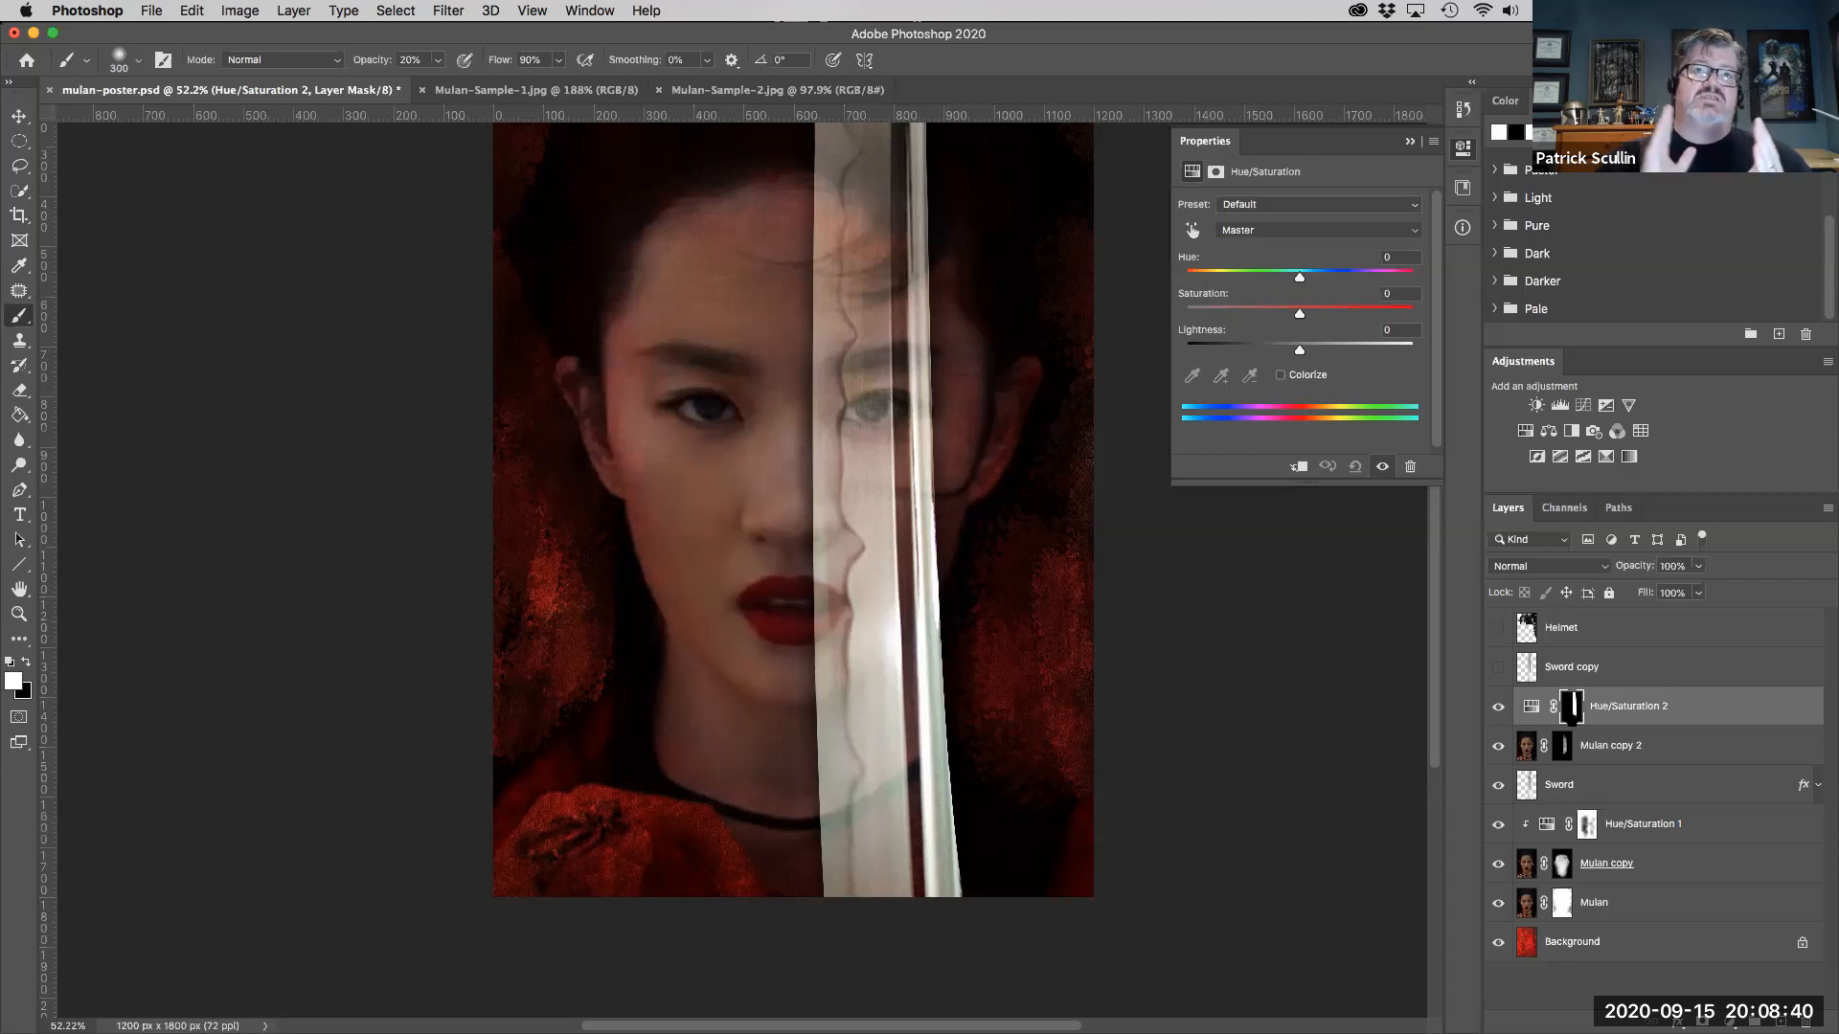
click(1281, 375)
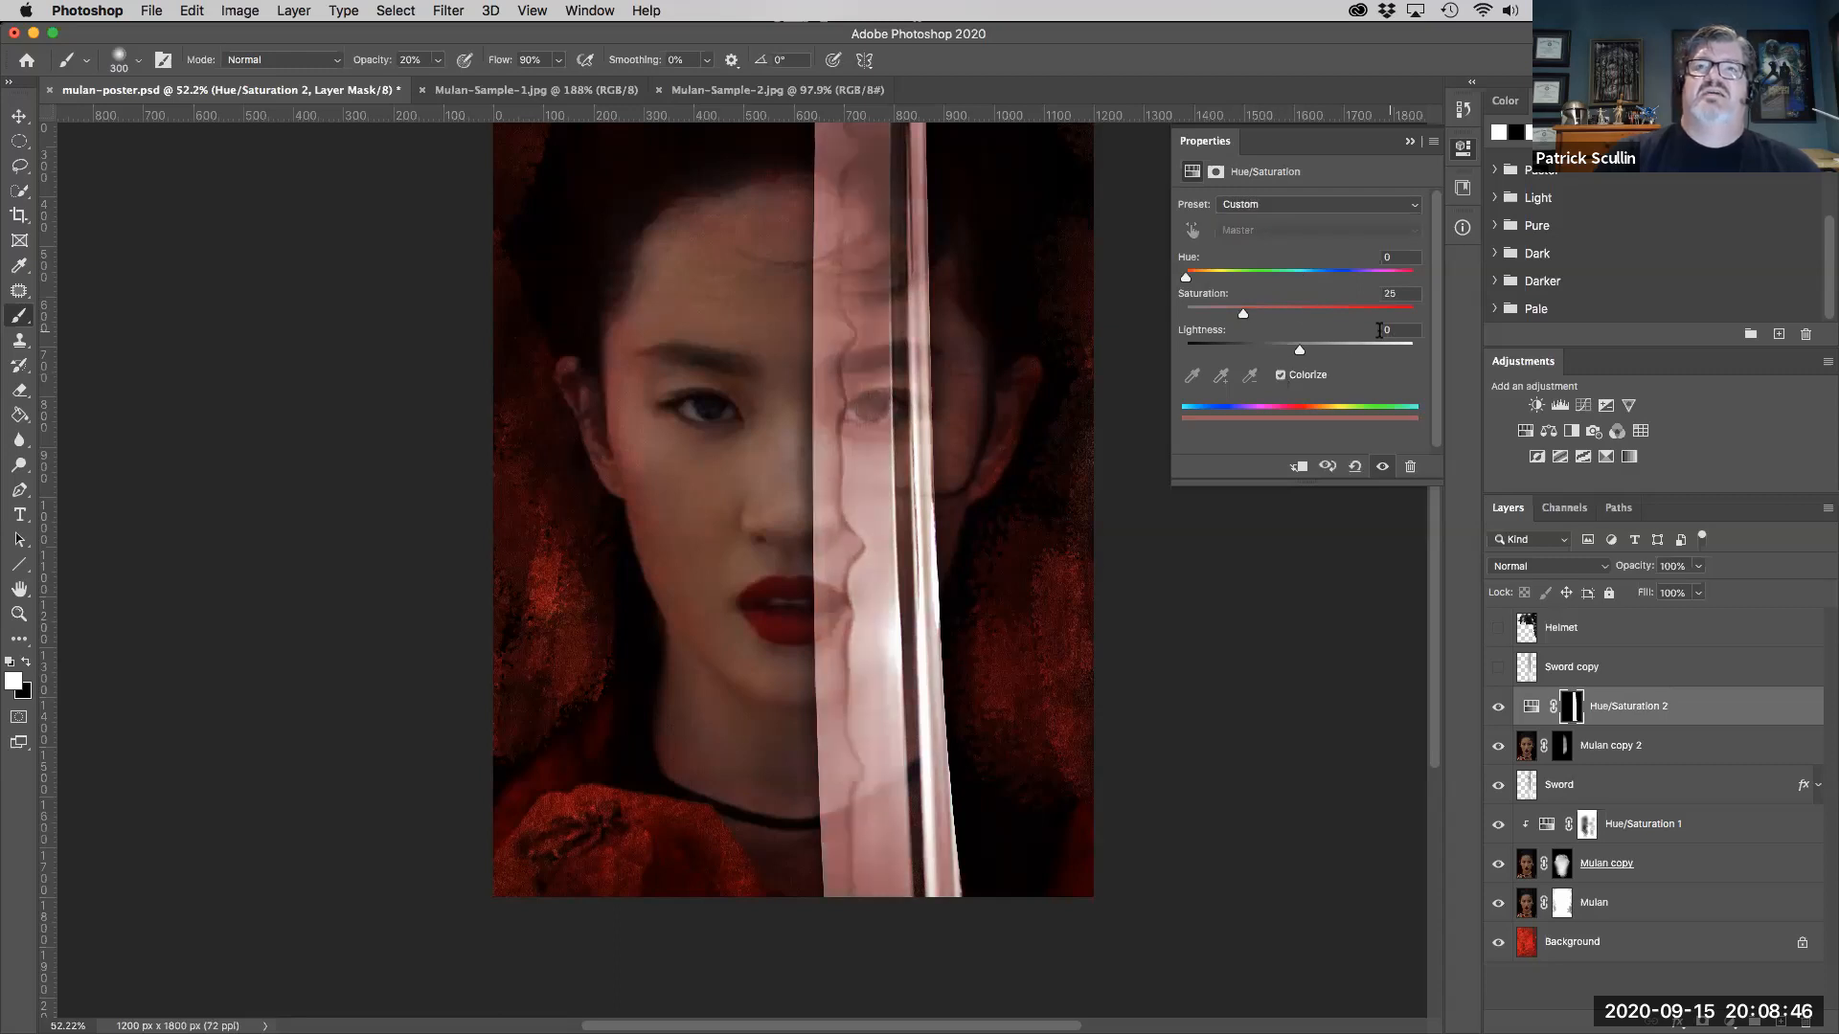
drag(1188, 279, 1358, 281)
drag(1244, 315, 1256, 314)
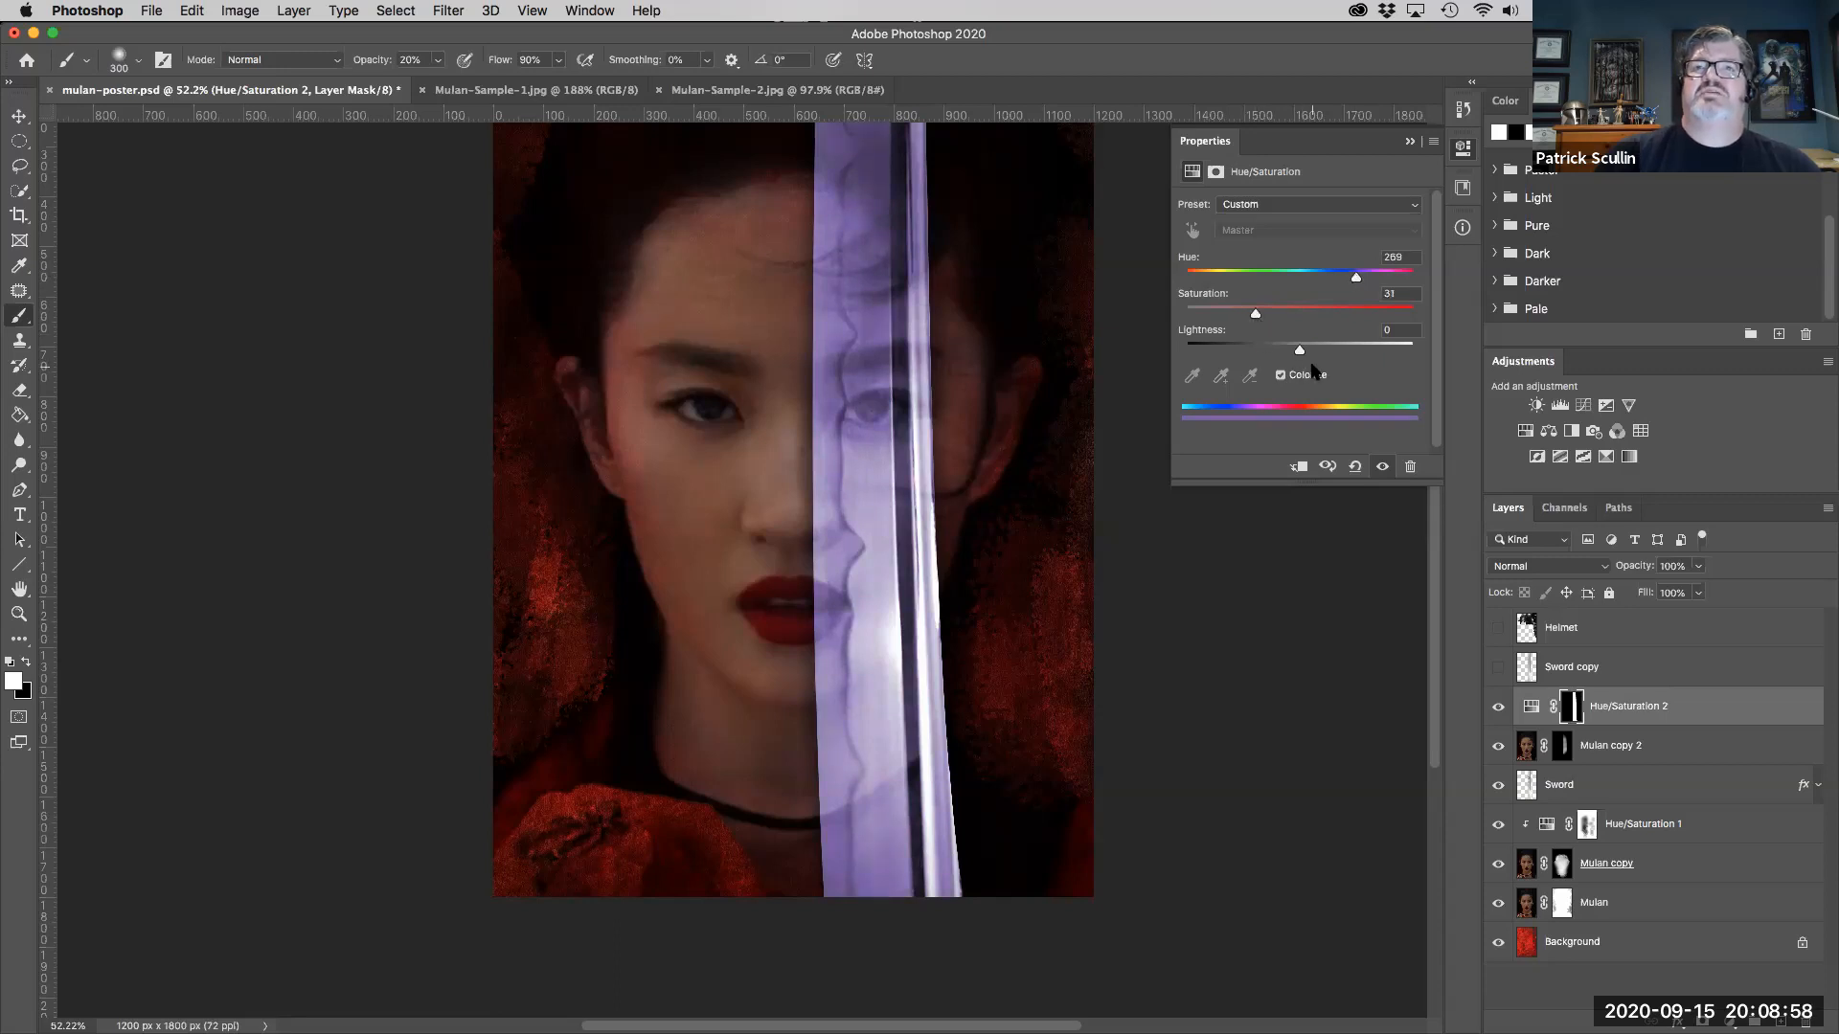
click(1408, 141)
- Set the Hue/Saturation 2 layer to Multiply blending at 78% opacity
click(1530, 709)
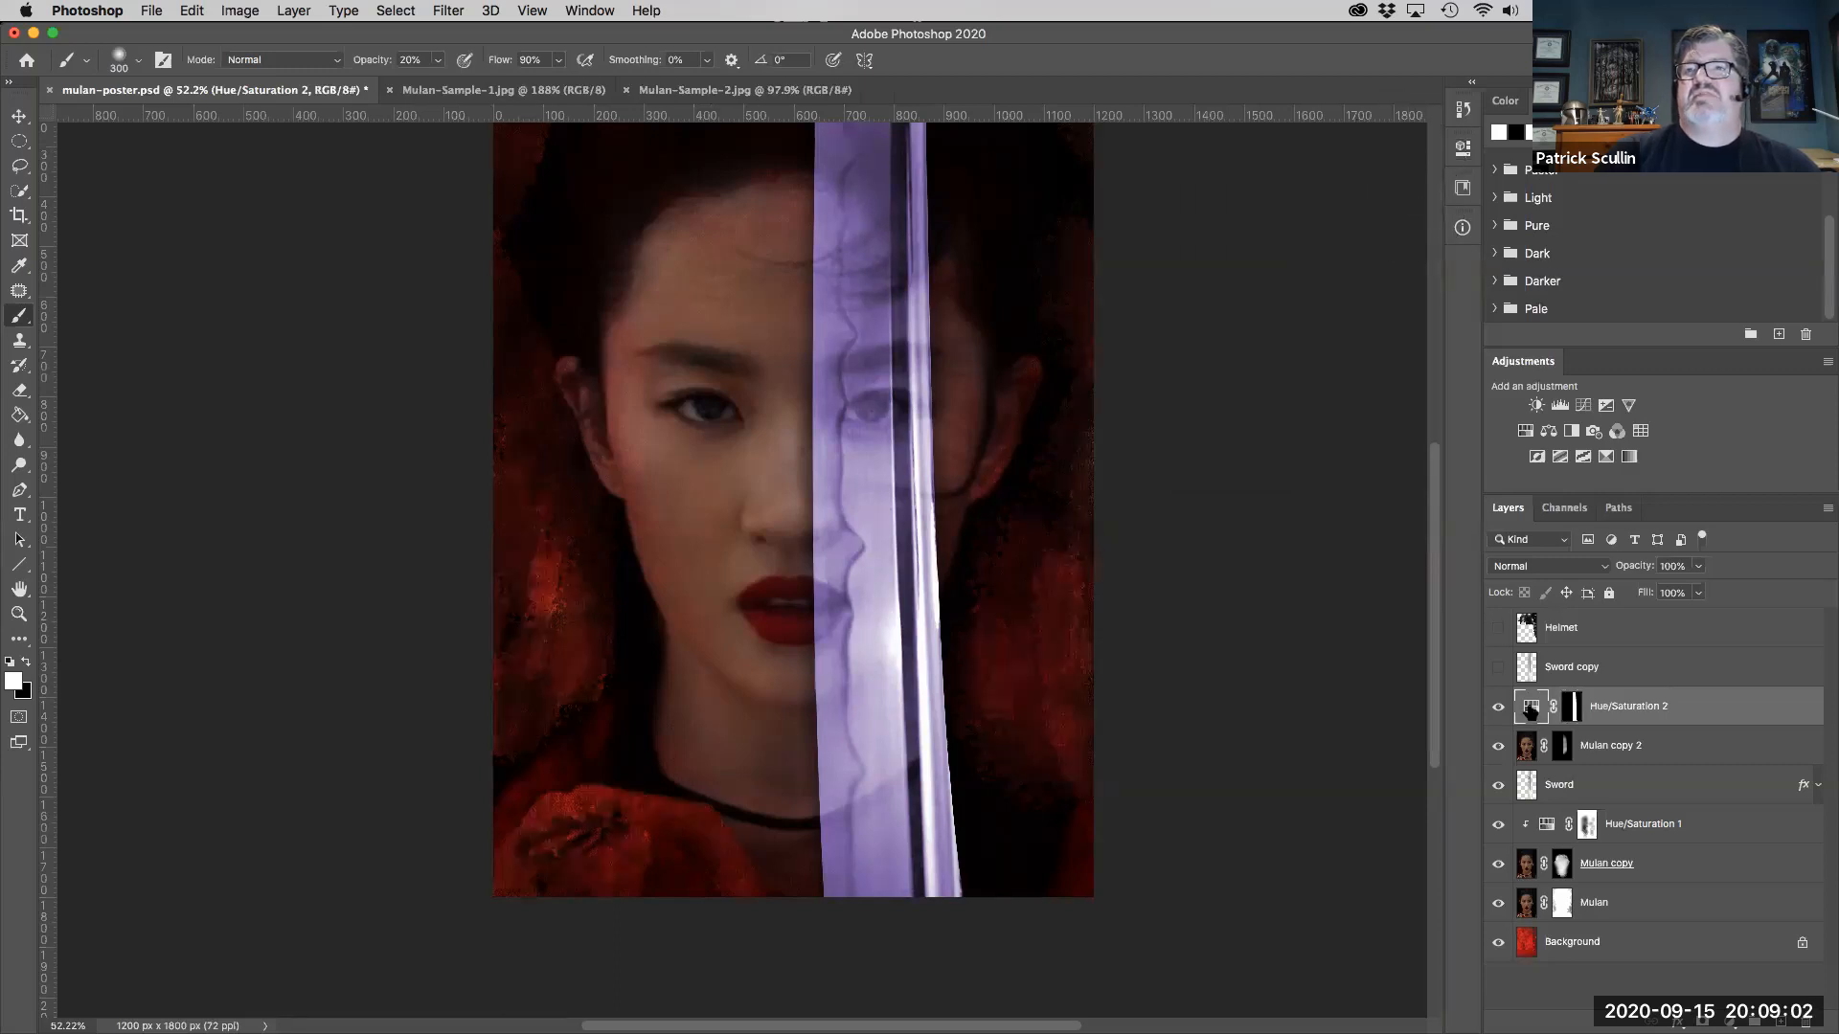
click(1608, 573)
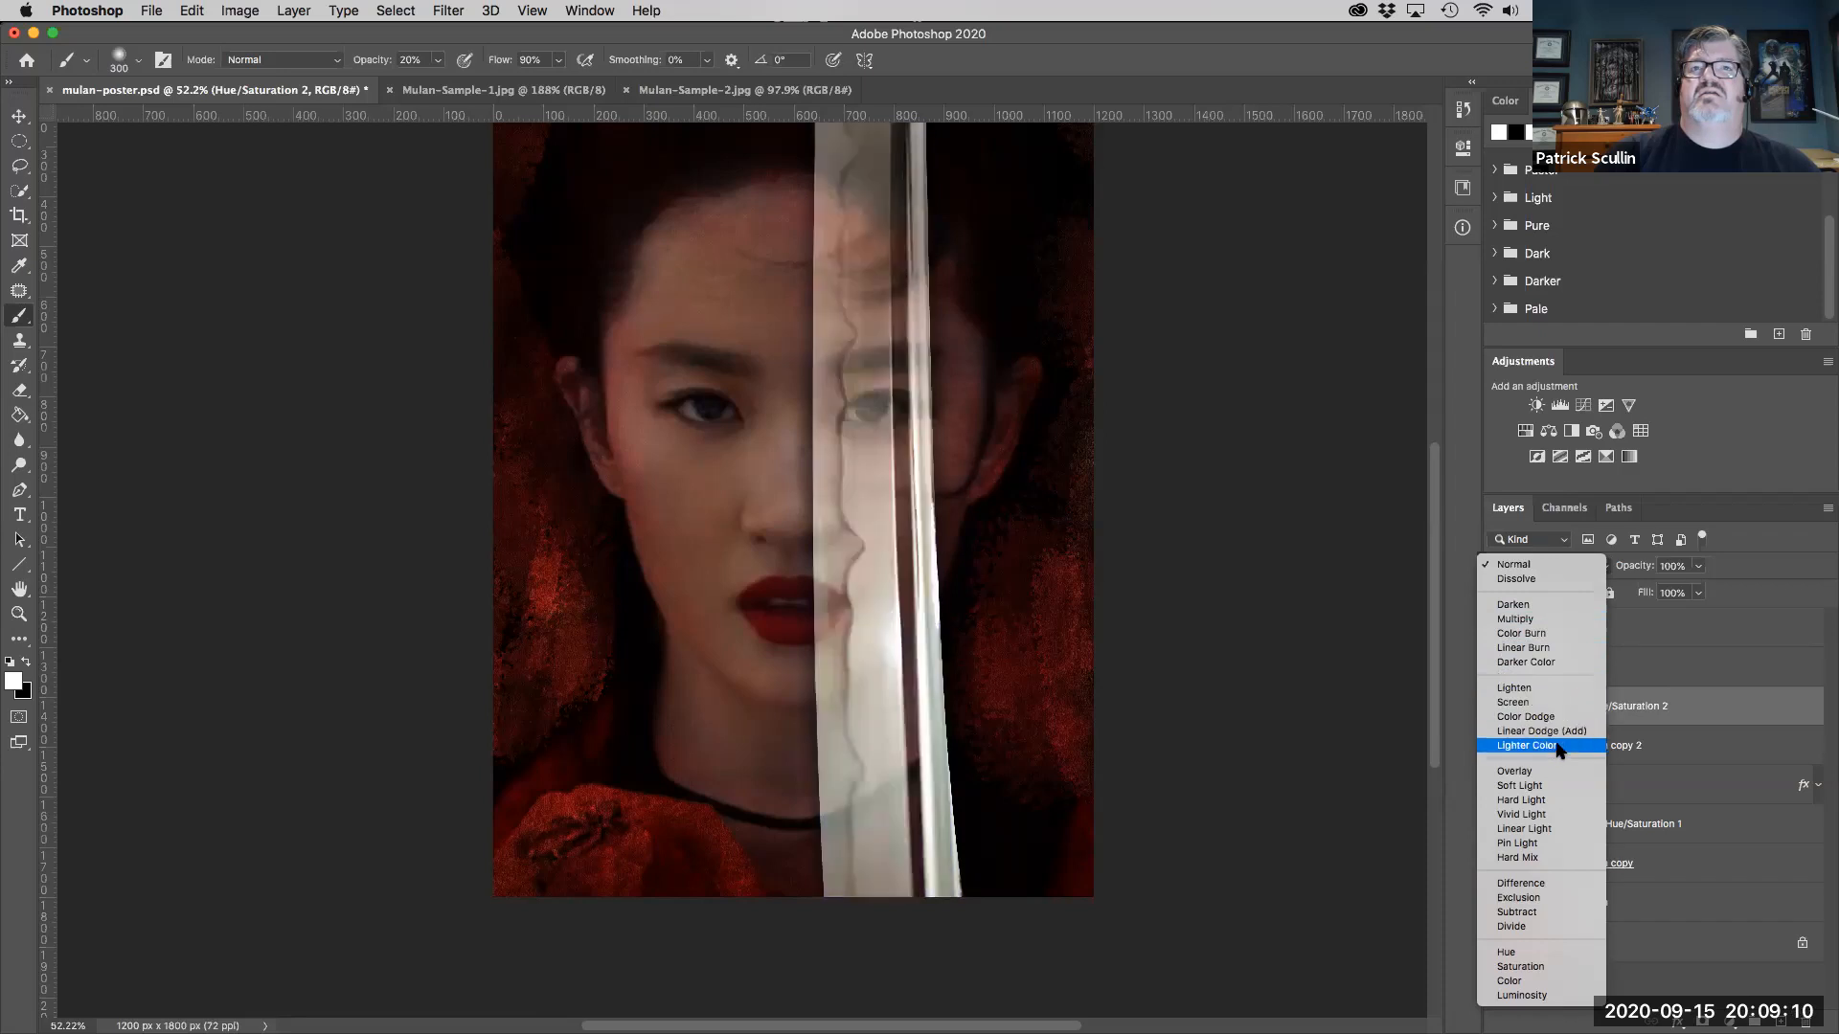
click(1564, 619)
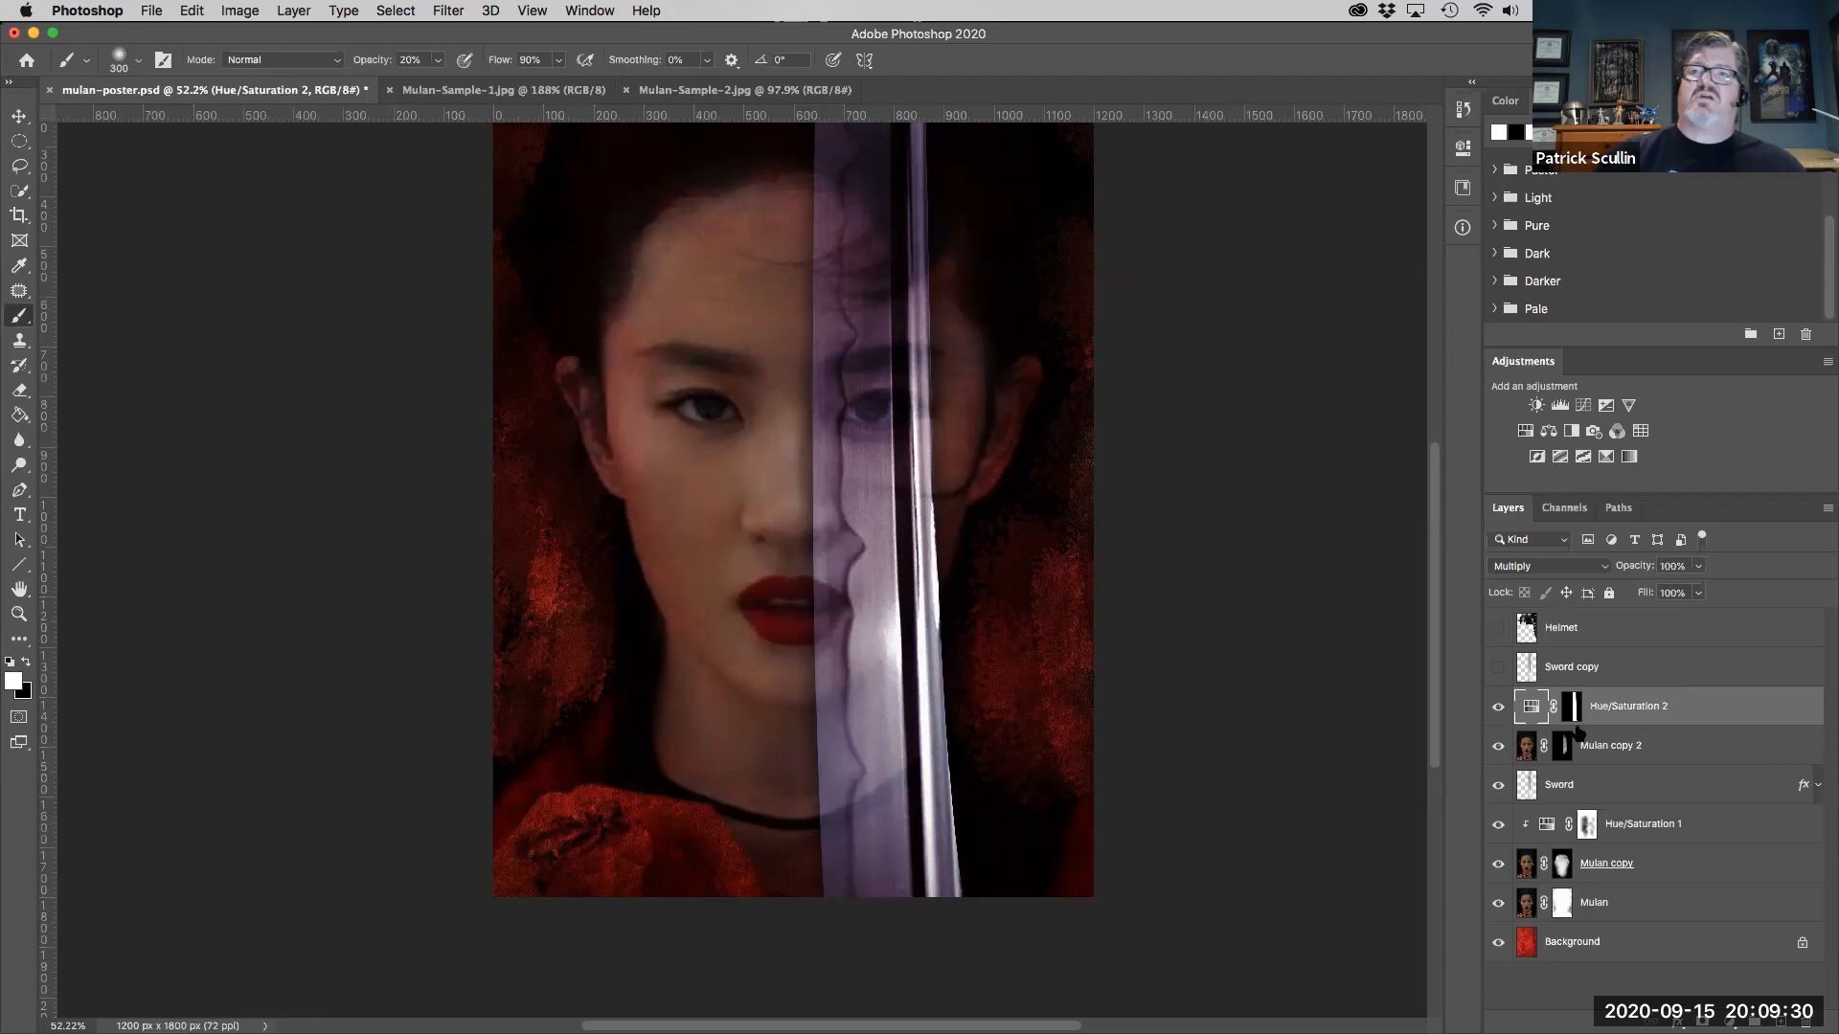
click(1697, 593)
drag(1698, 592, 1678, 593)
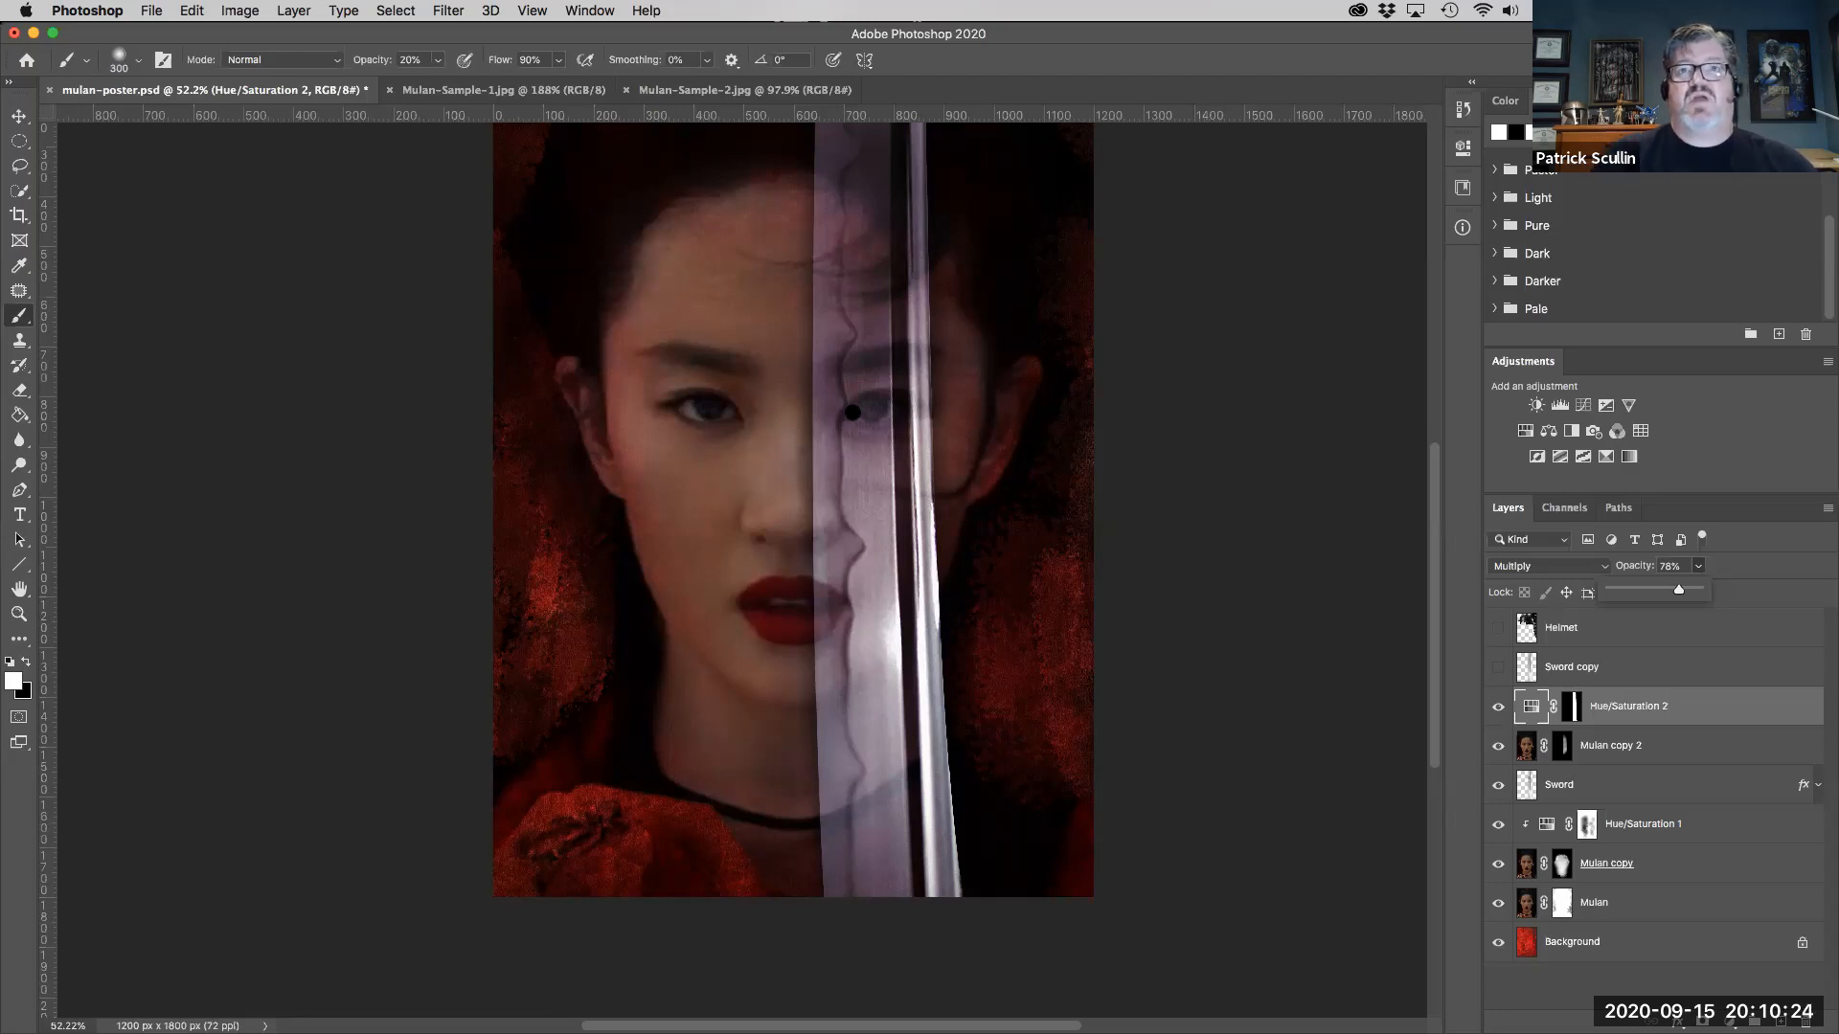
- Add an Inner Glow to the Sword layer with 7% choke, 27 px size and 49% opacity
click(1533, 791)
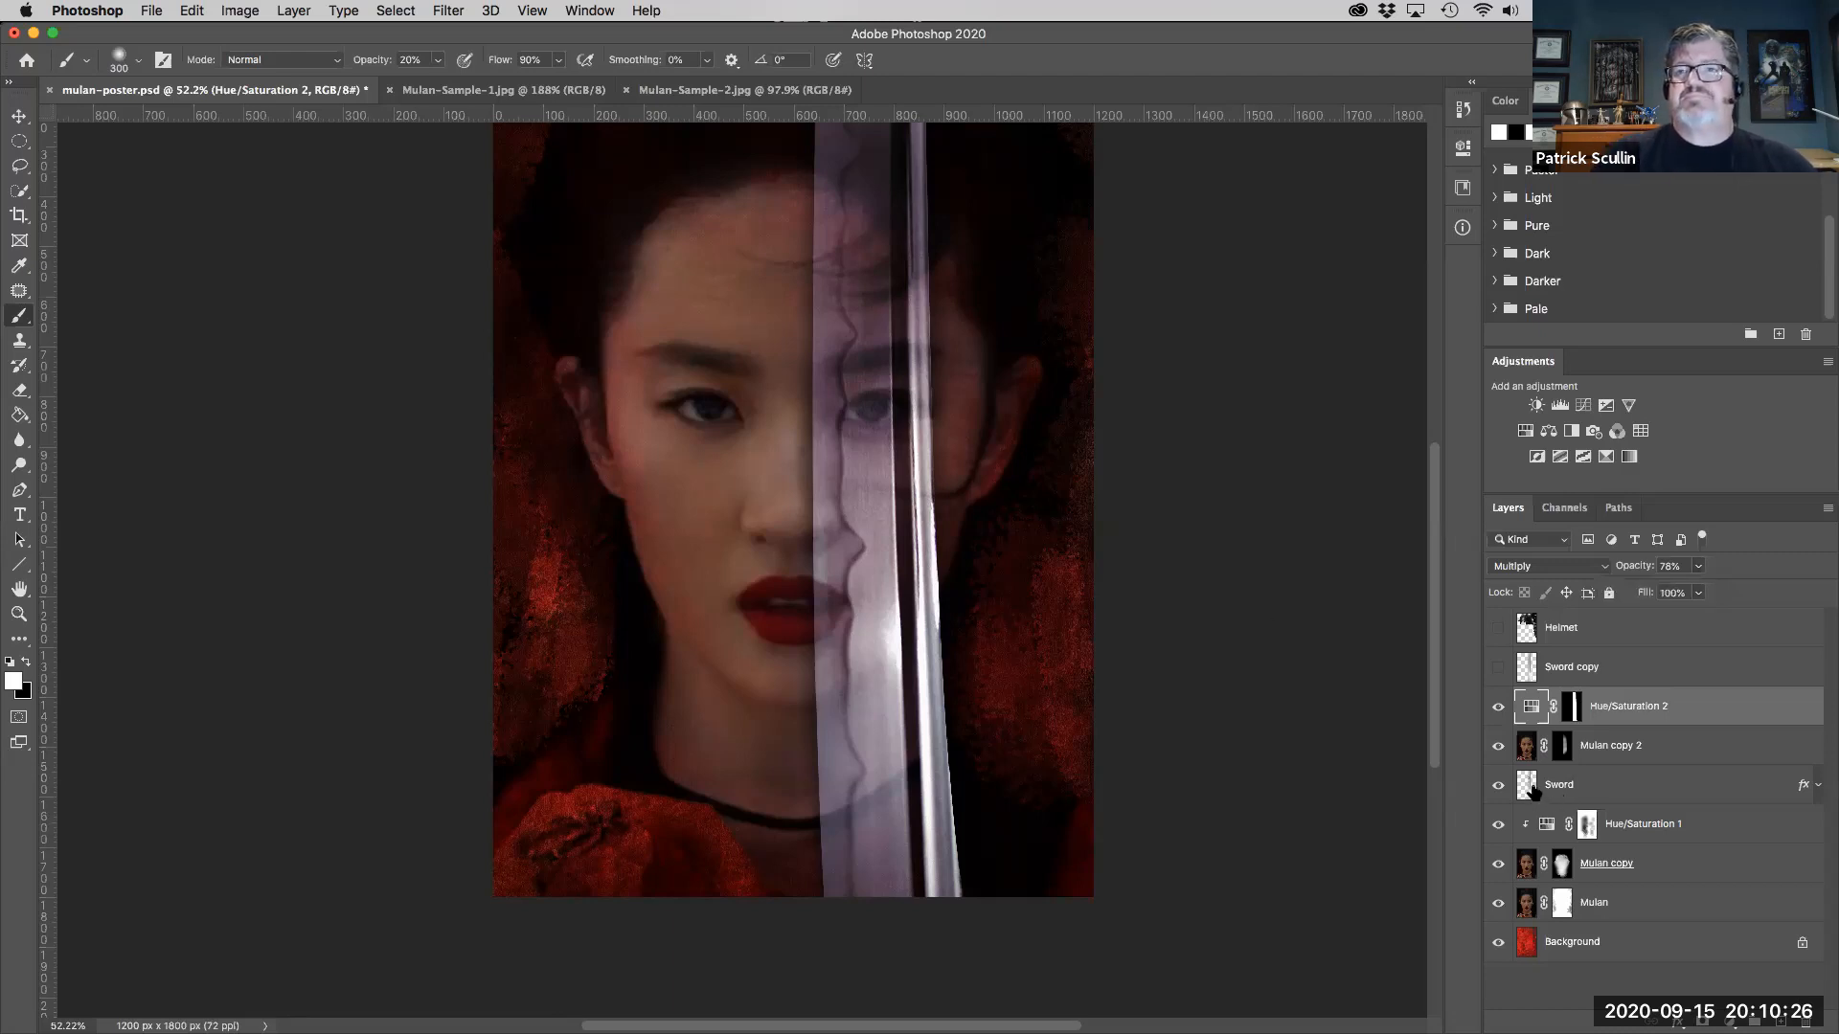
click(1533, 791)
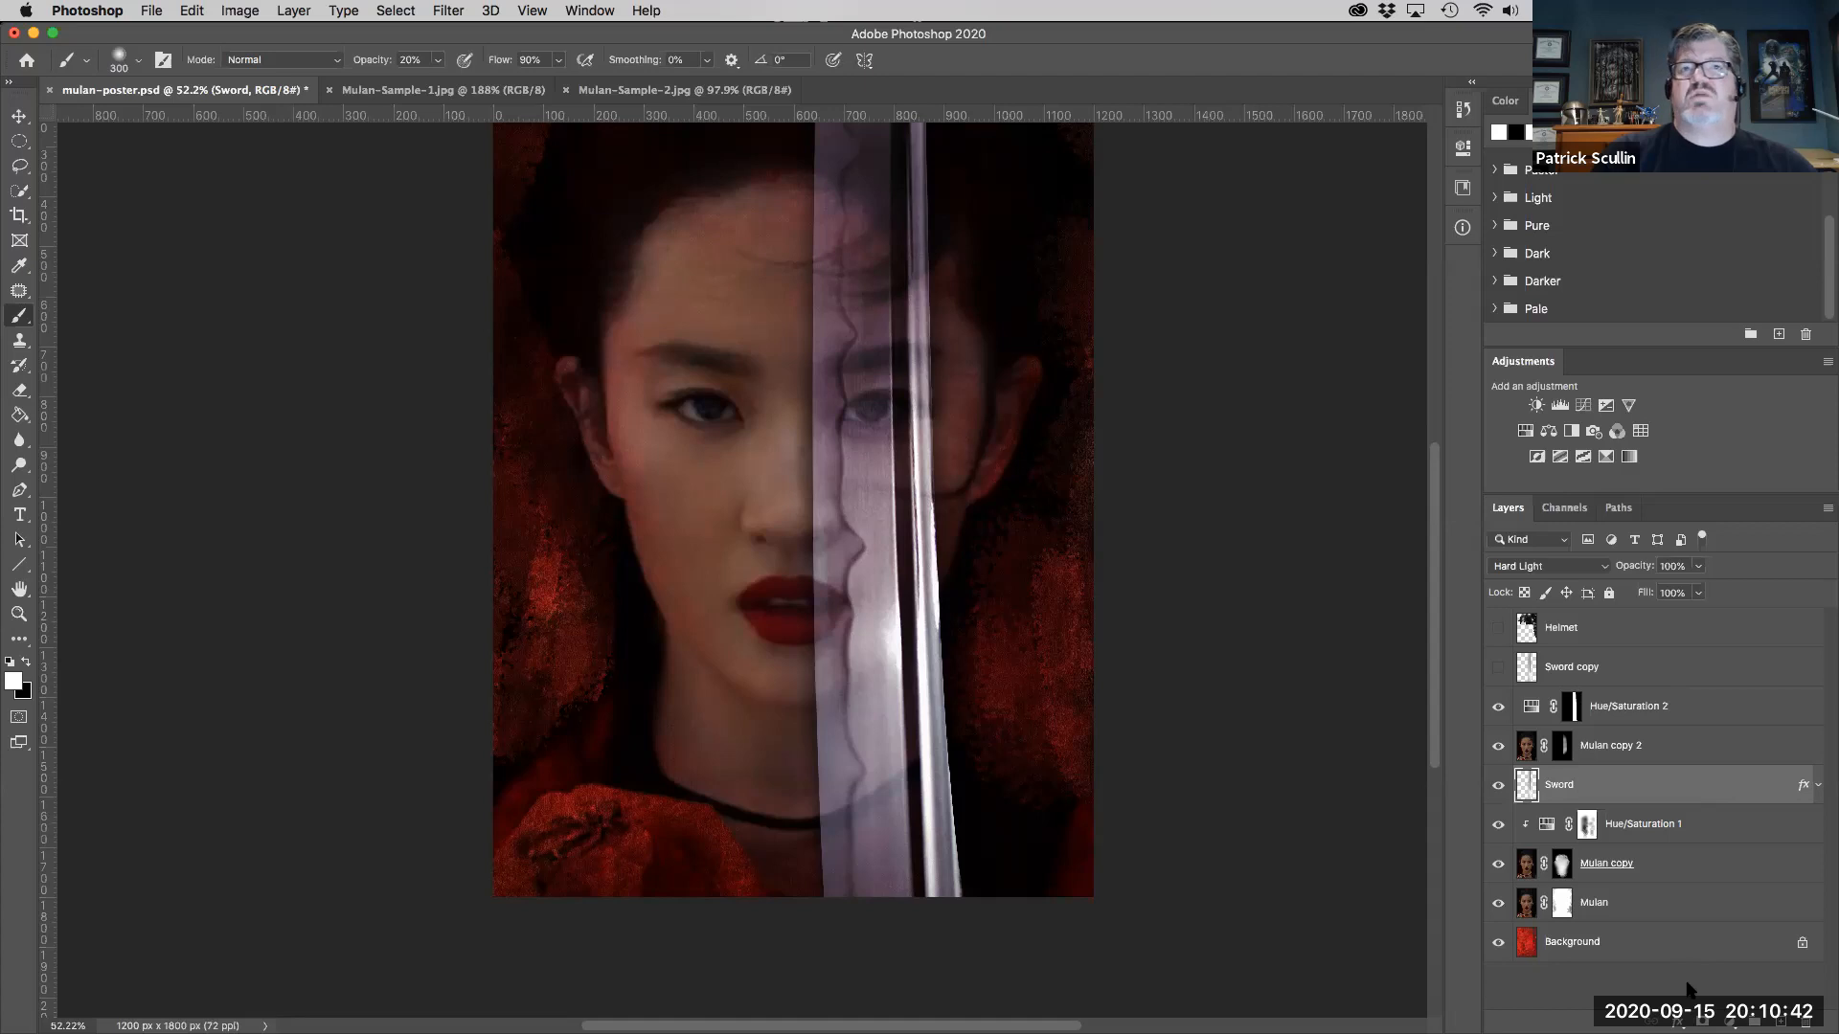
click(1679, 1021)
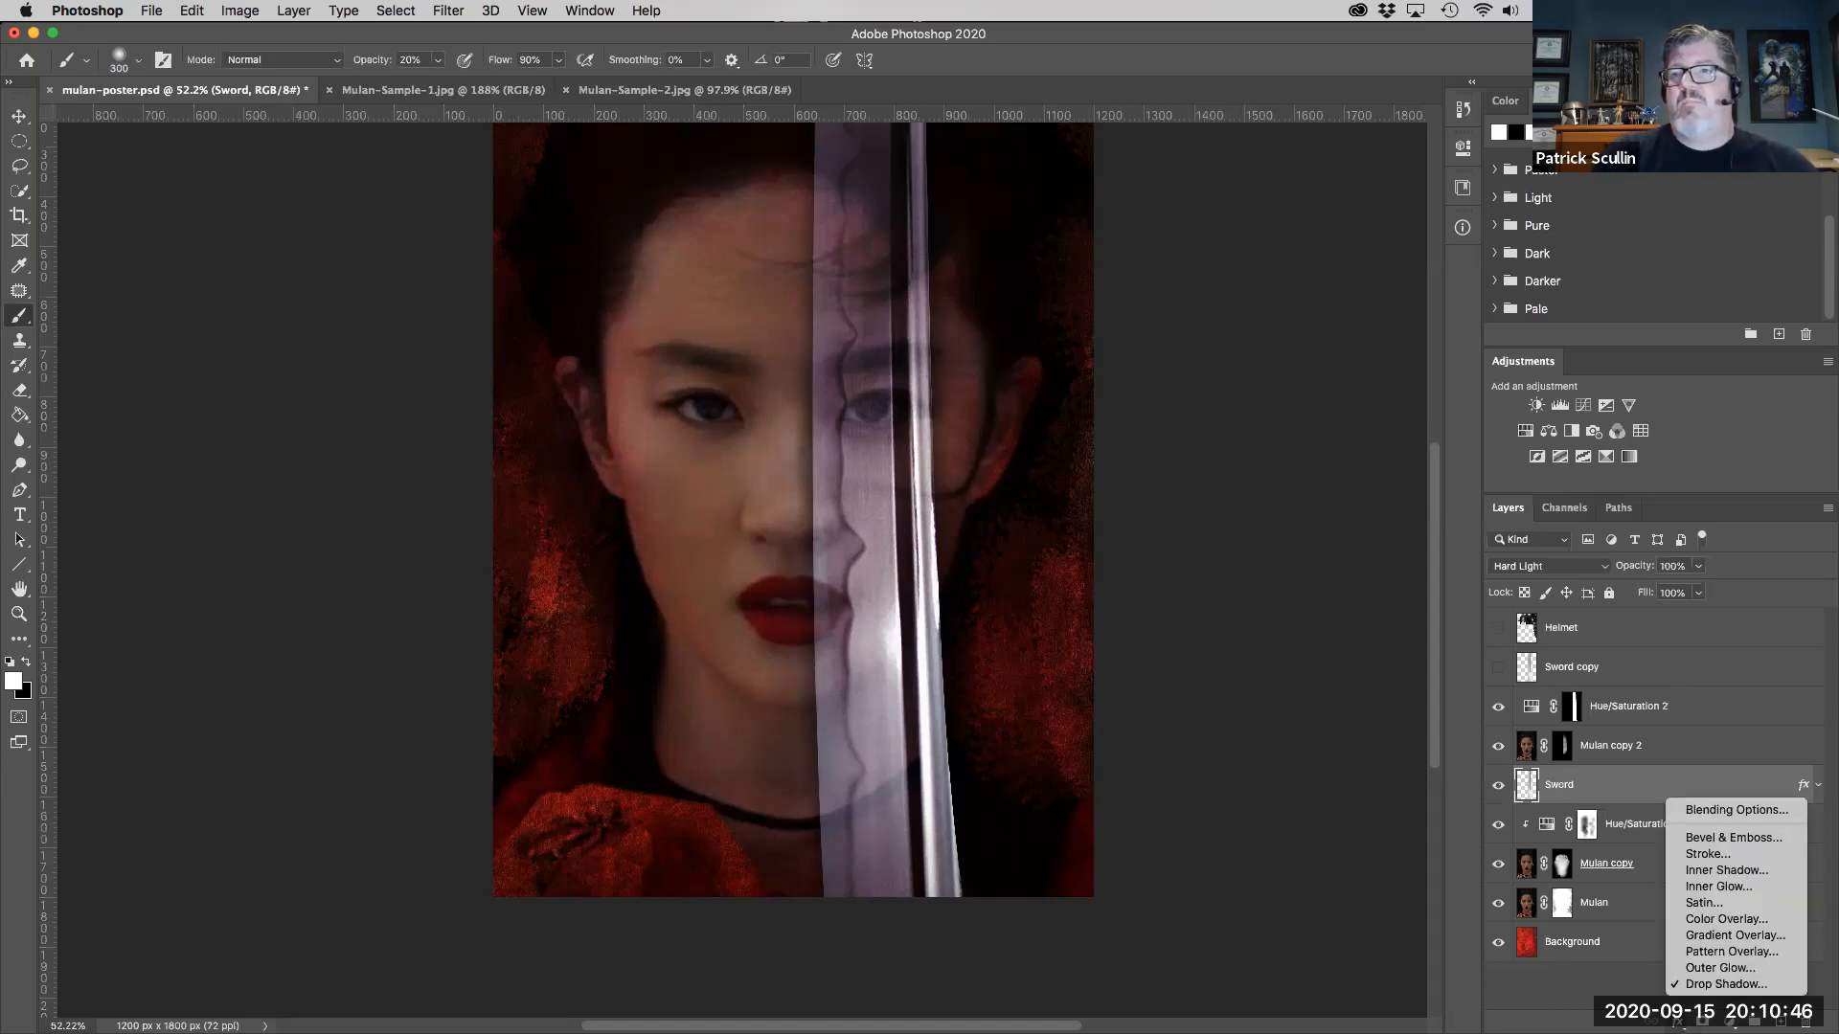
click(1729, 886)
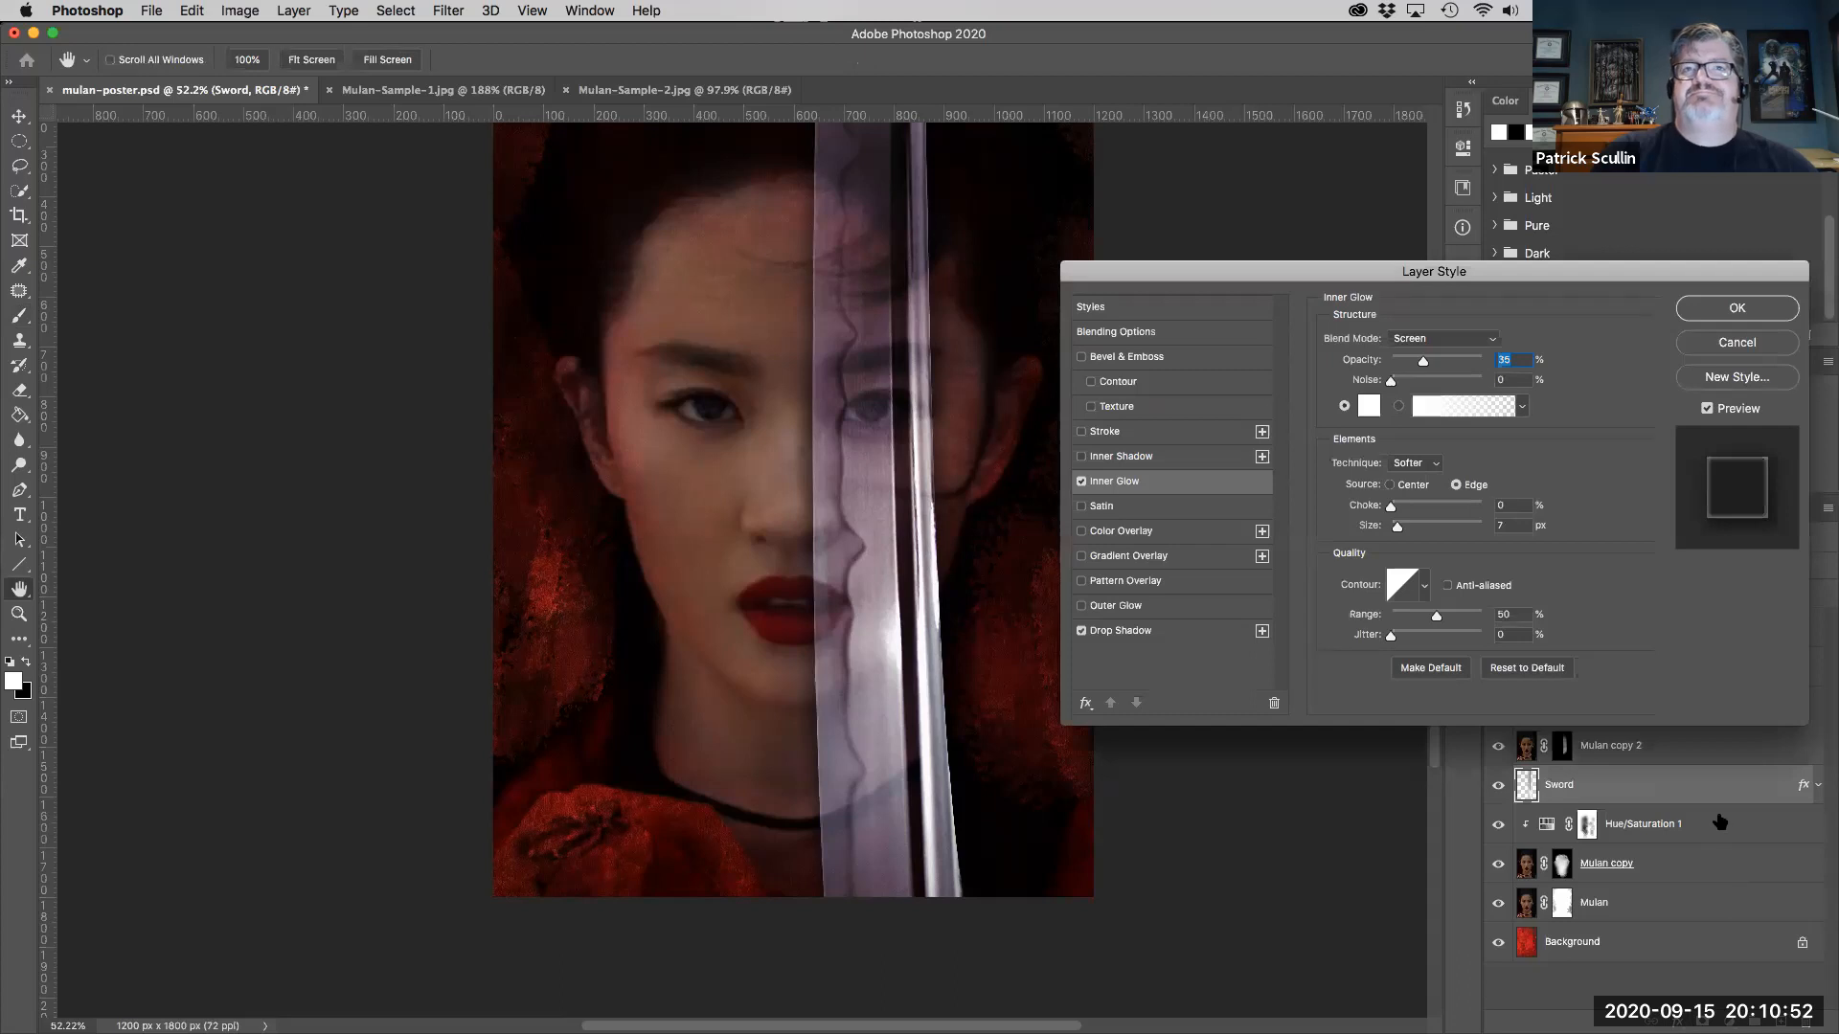
drag(1319, 274, 1321, 248)
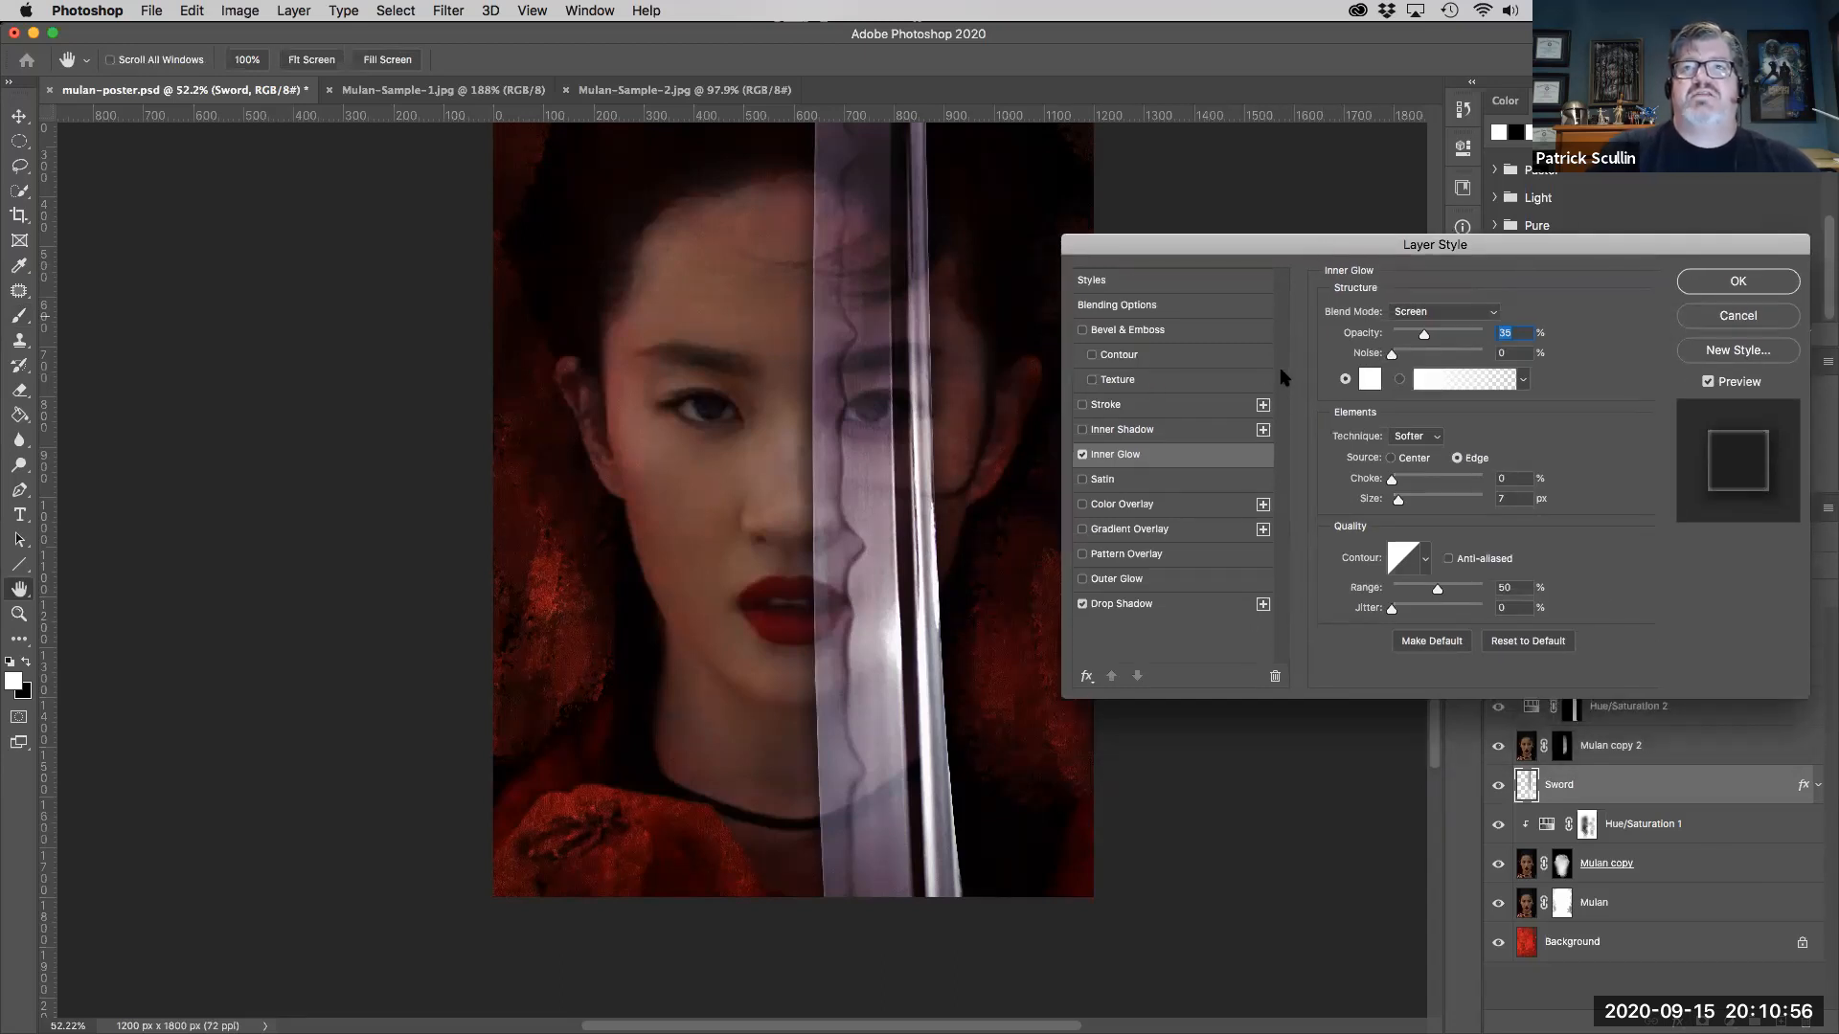
drag(1398, 504, 1402, 498)
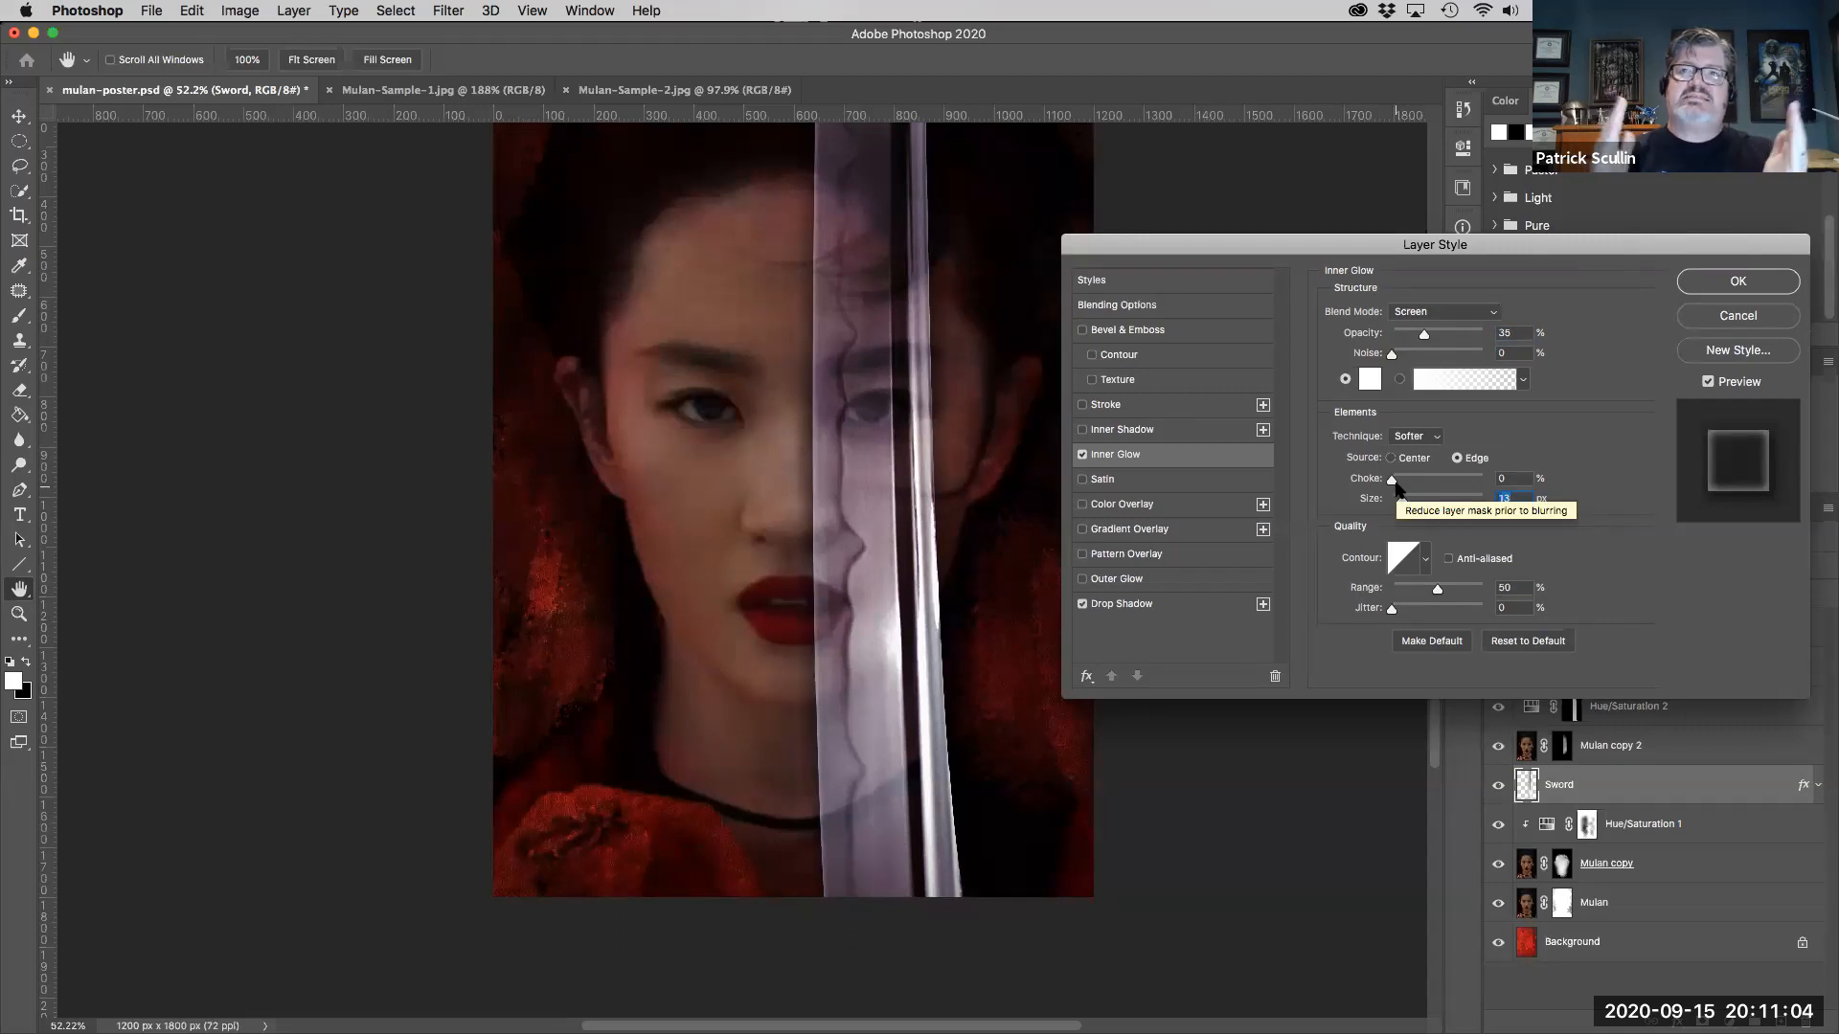
drag(1395, 481, 1408, 499)
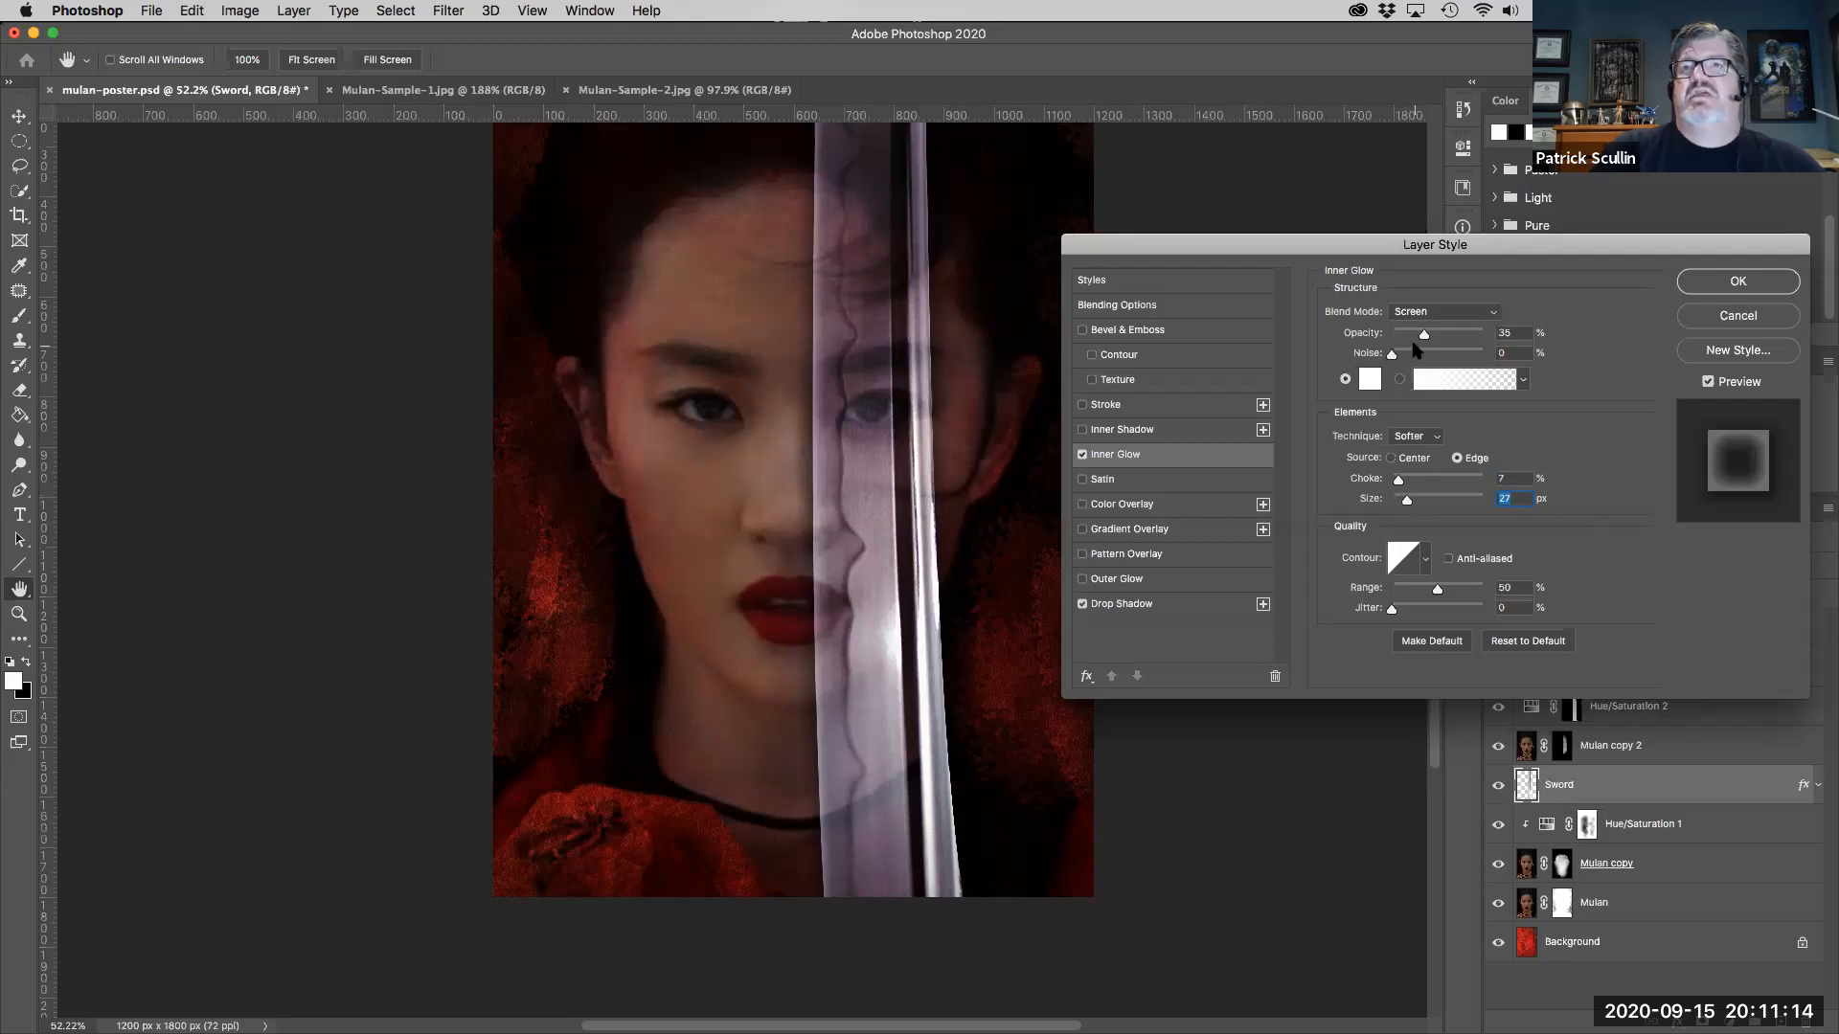
drag(1426, 337, 1437, 336)
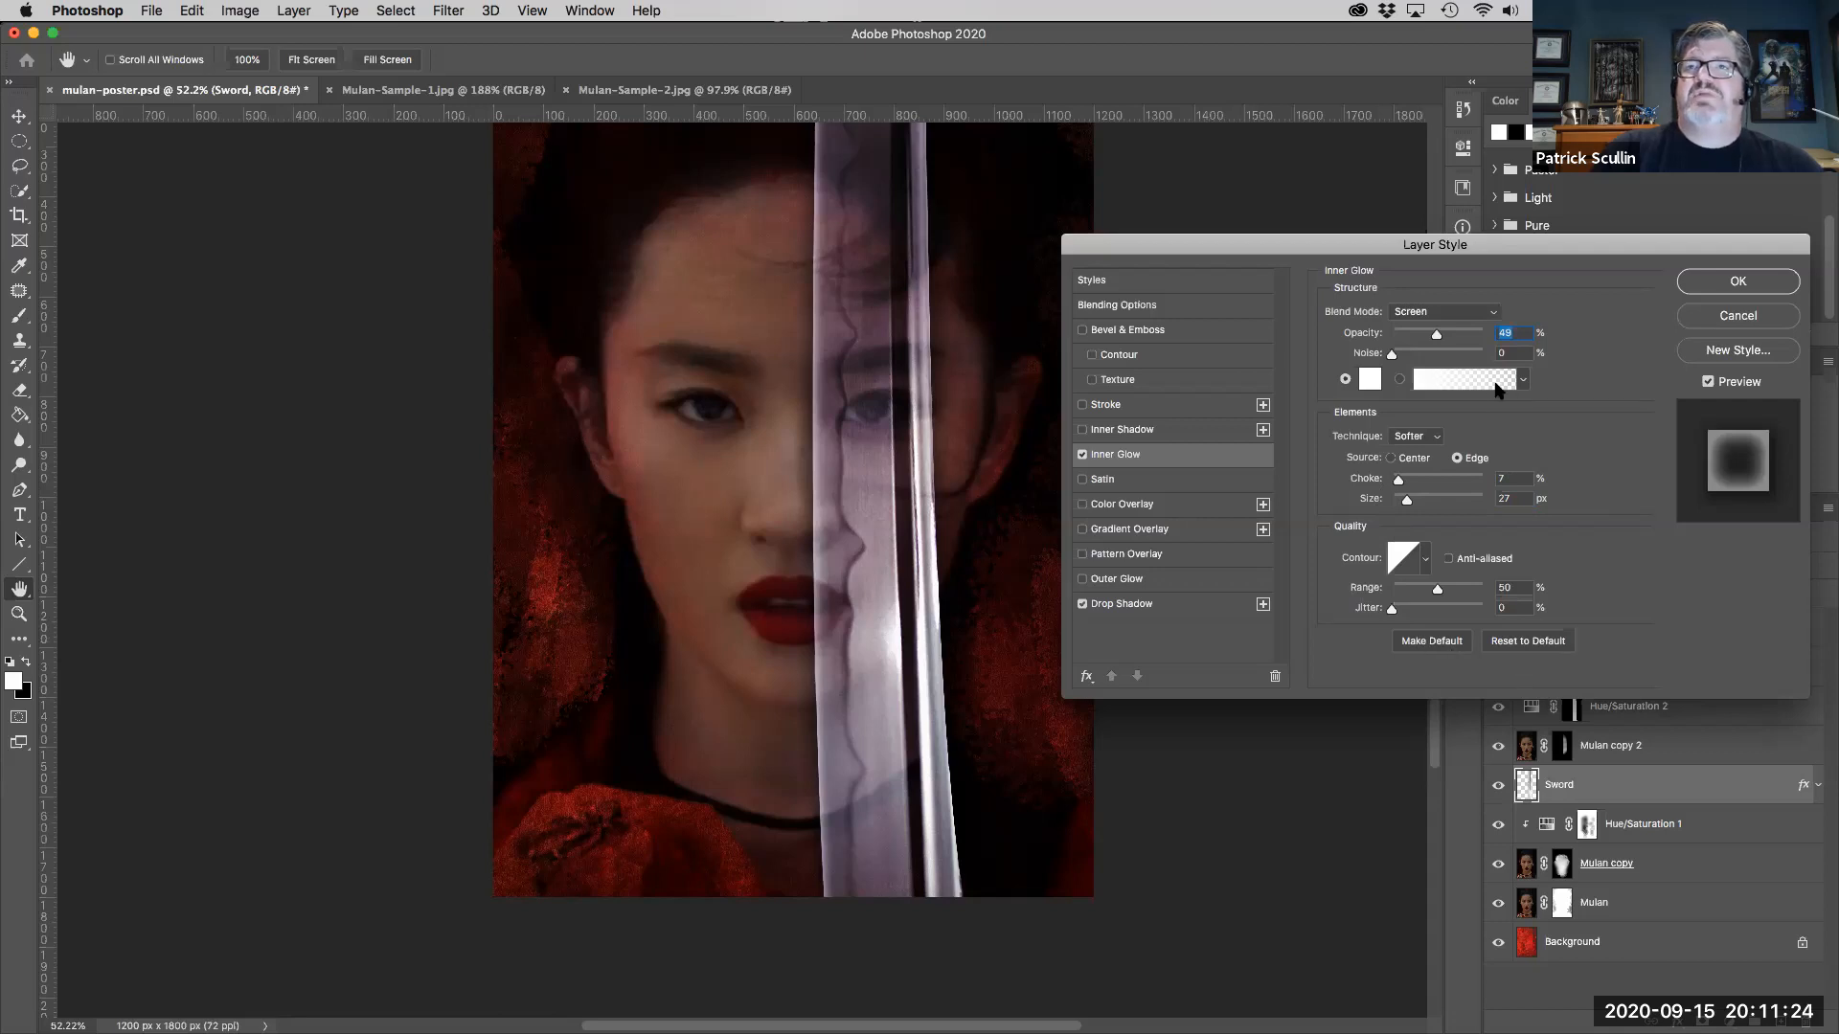
- Try the Lighten and Multiply blend modes on the sword's inner glow
click(1484, 312)
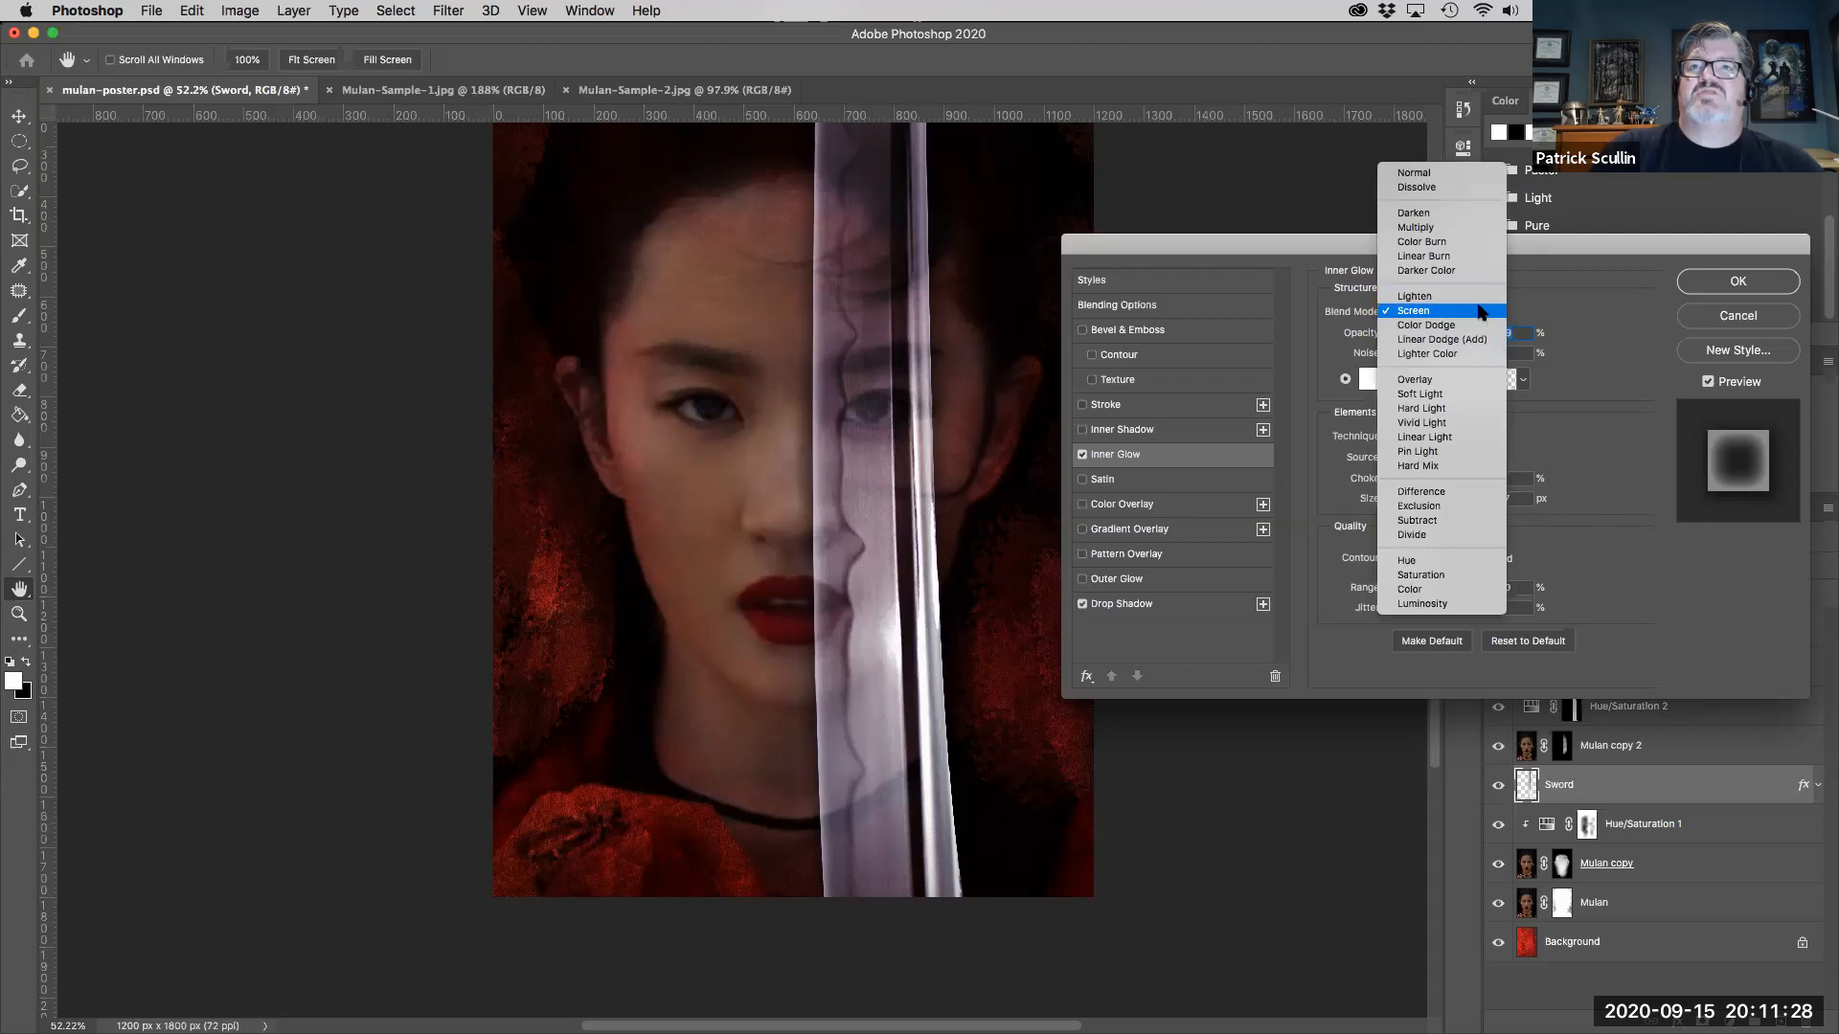
click(1480, 297)
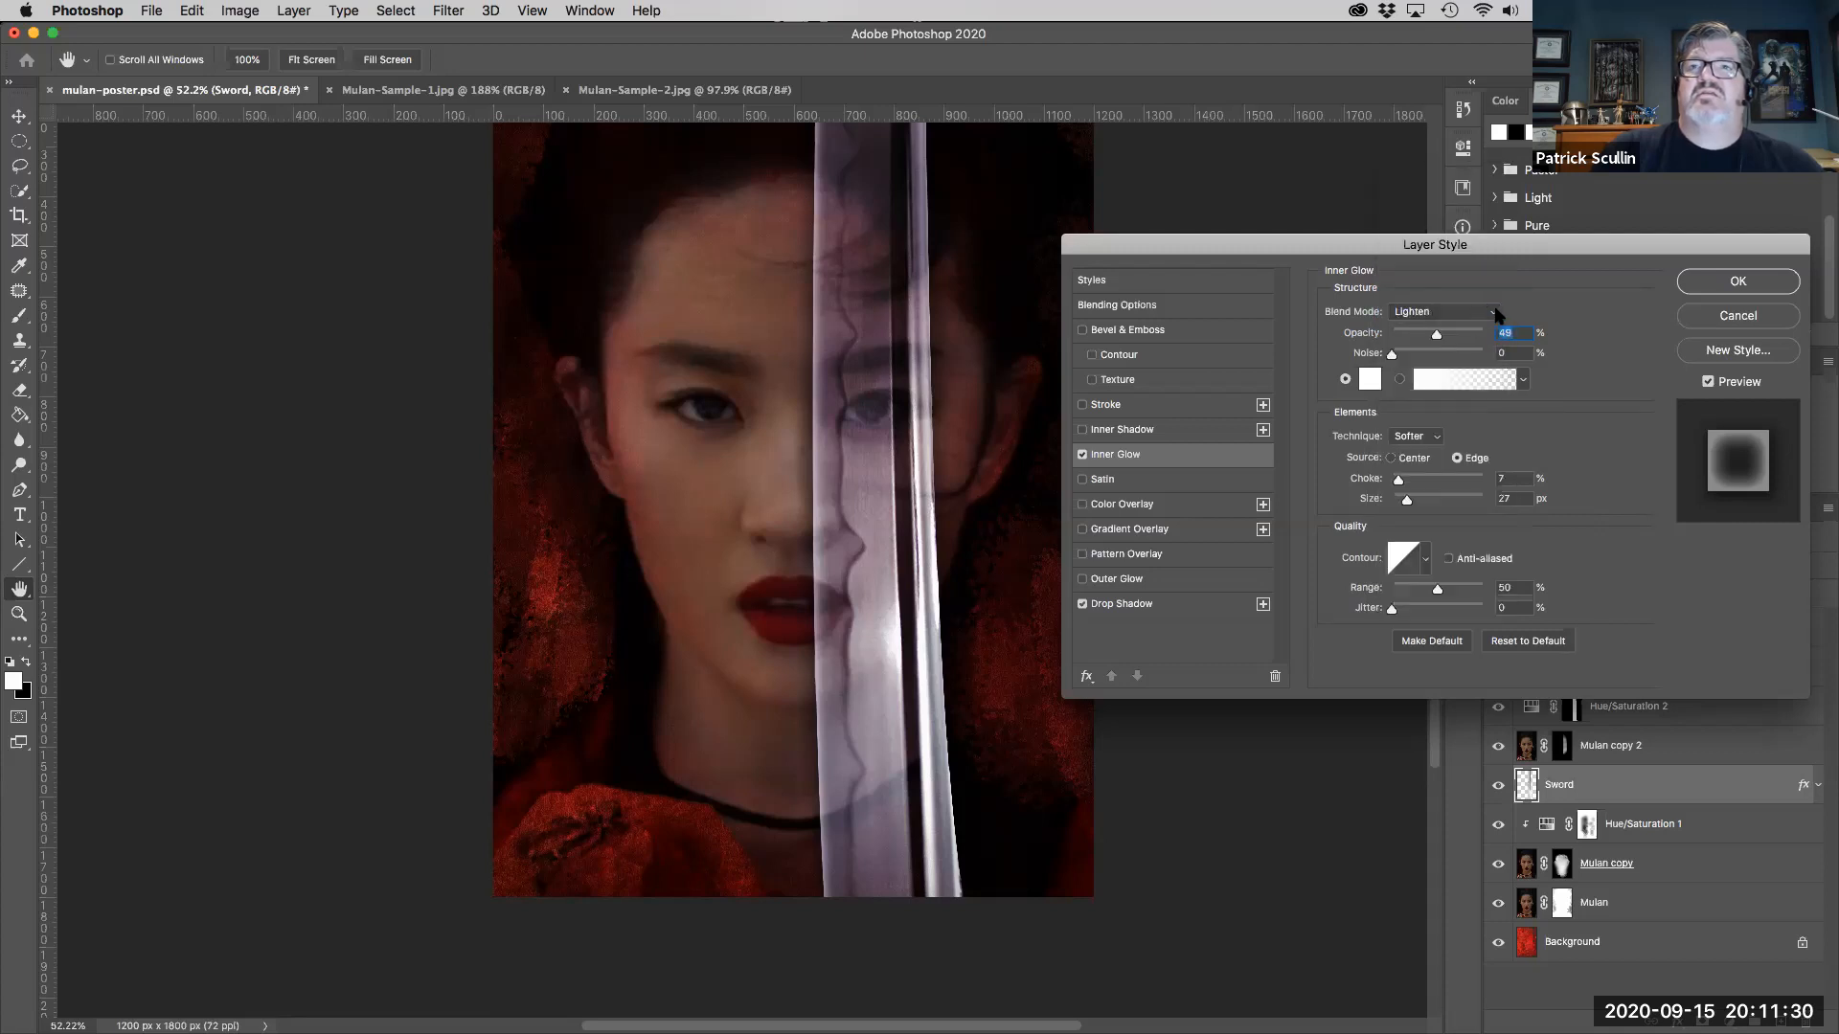
click(1492, 312)
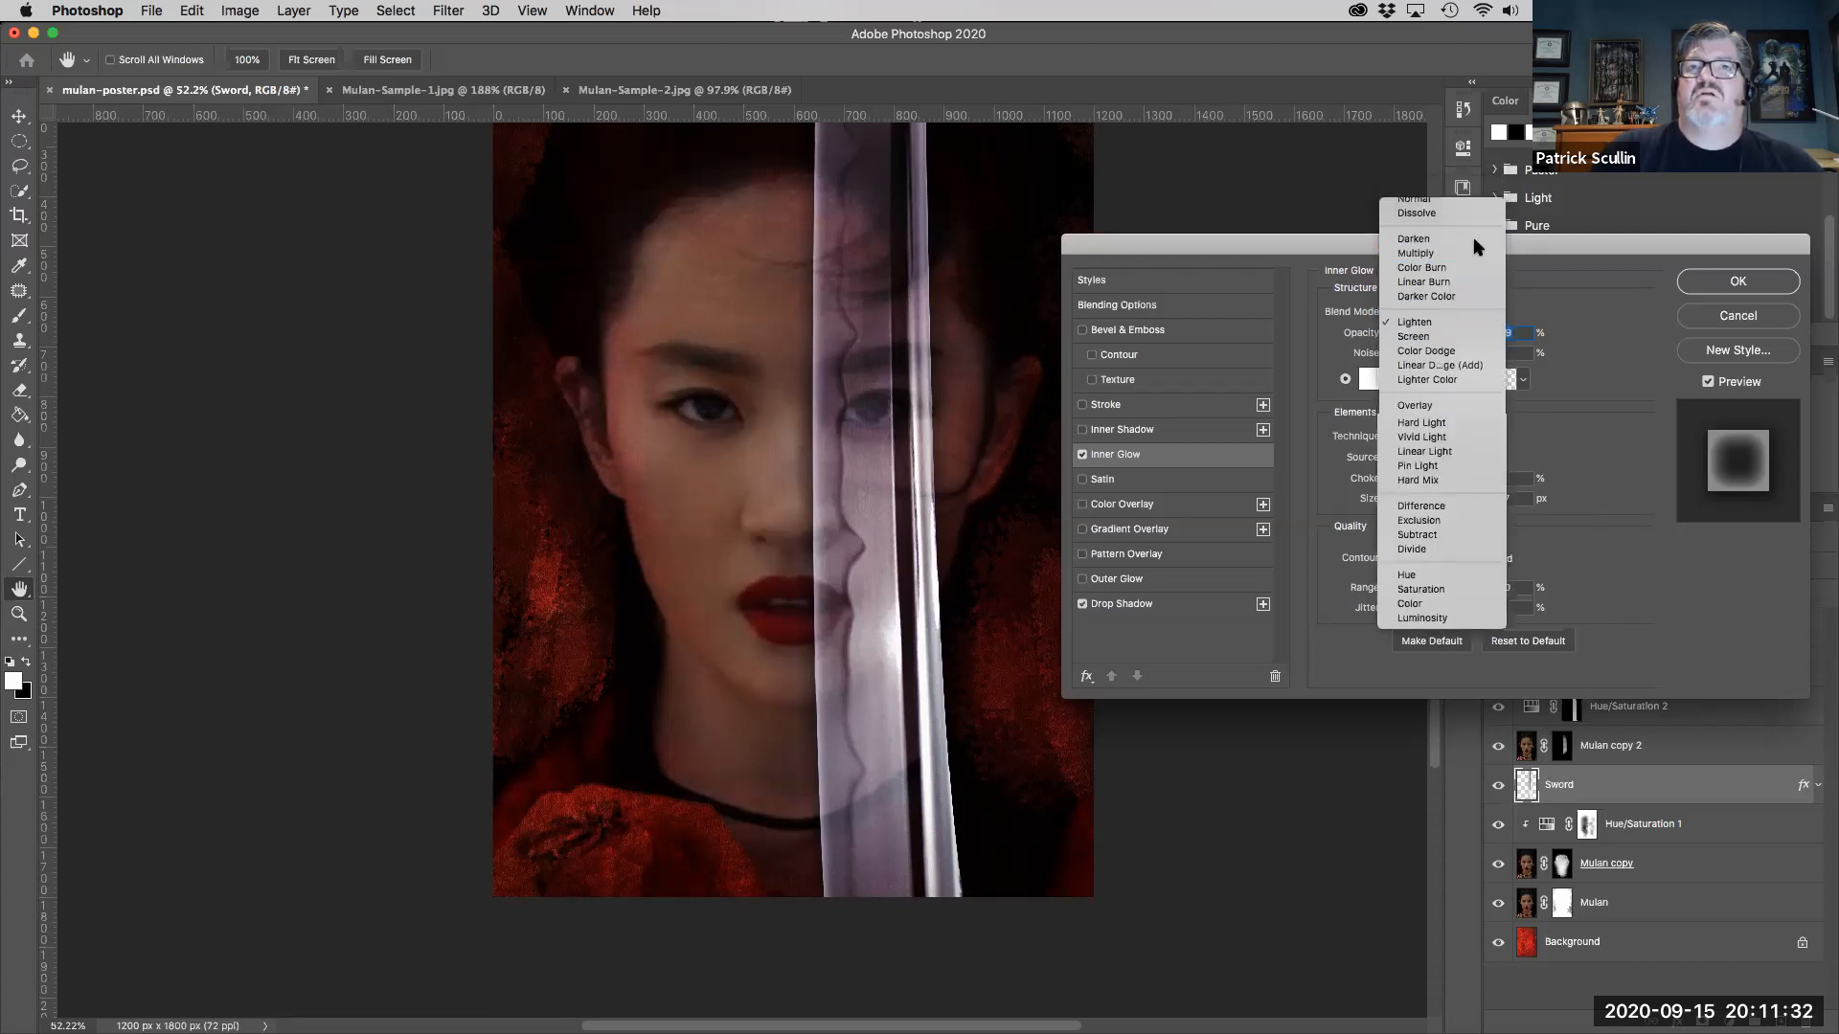
click(1476, 246)
click(1495, 315)
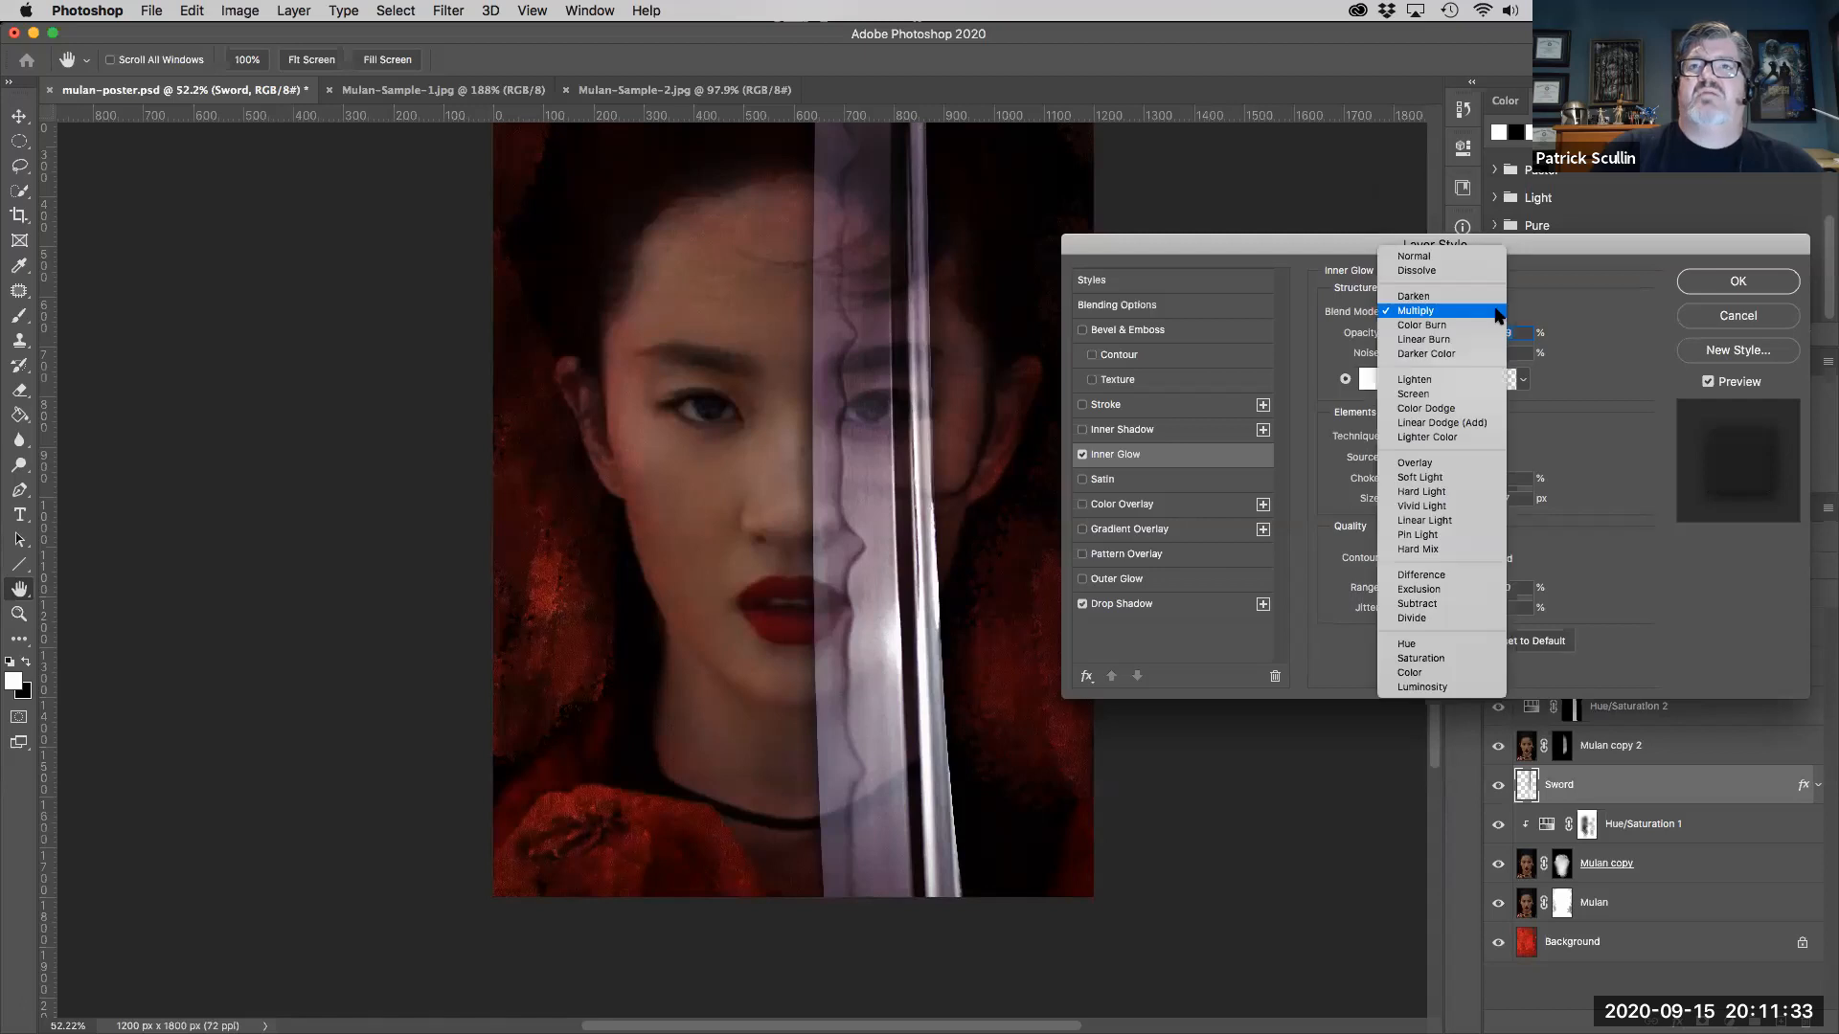
click(1473, 378)
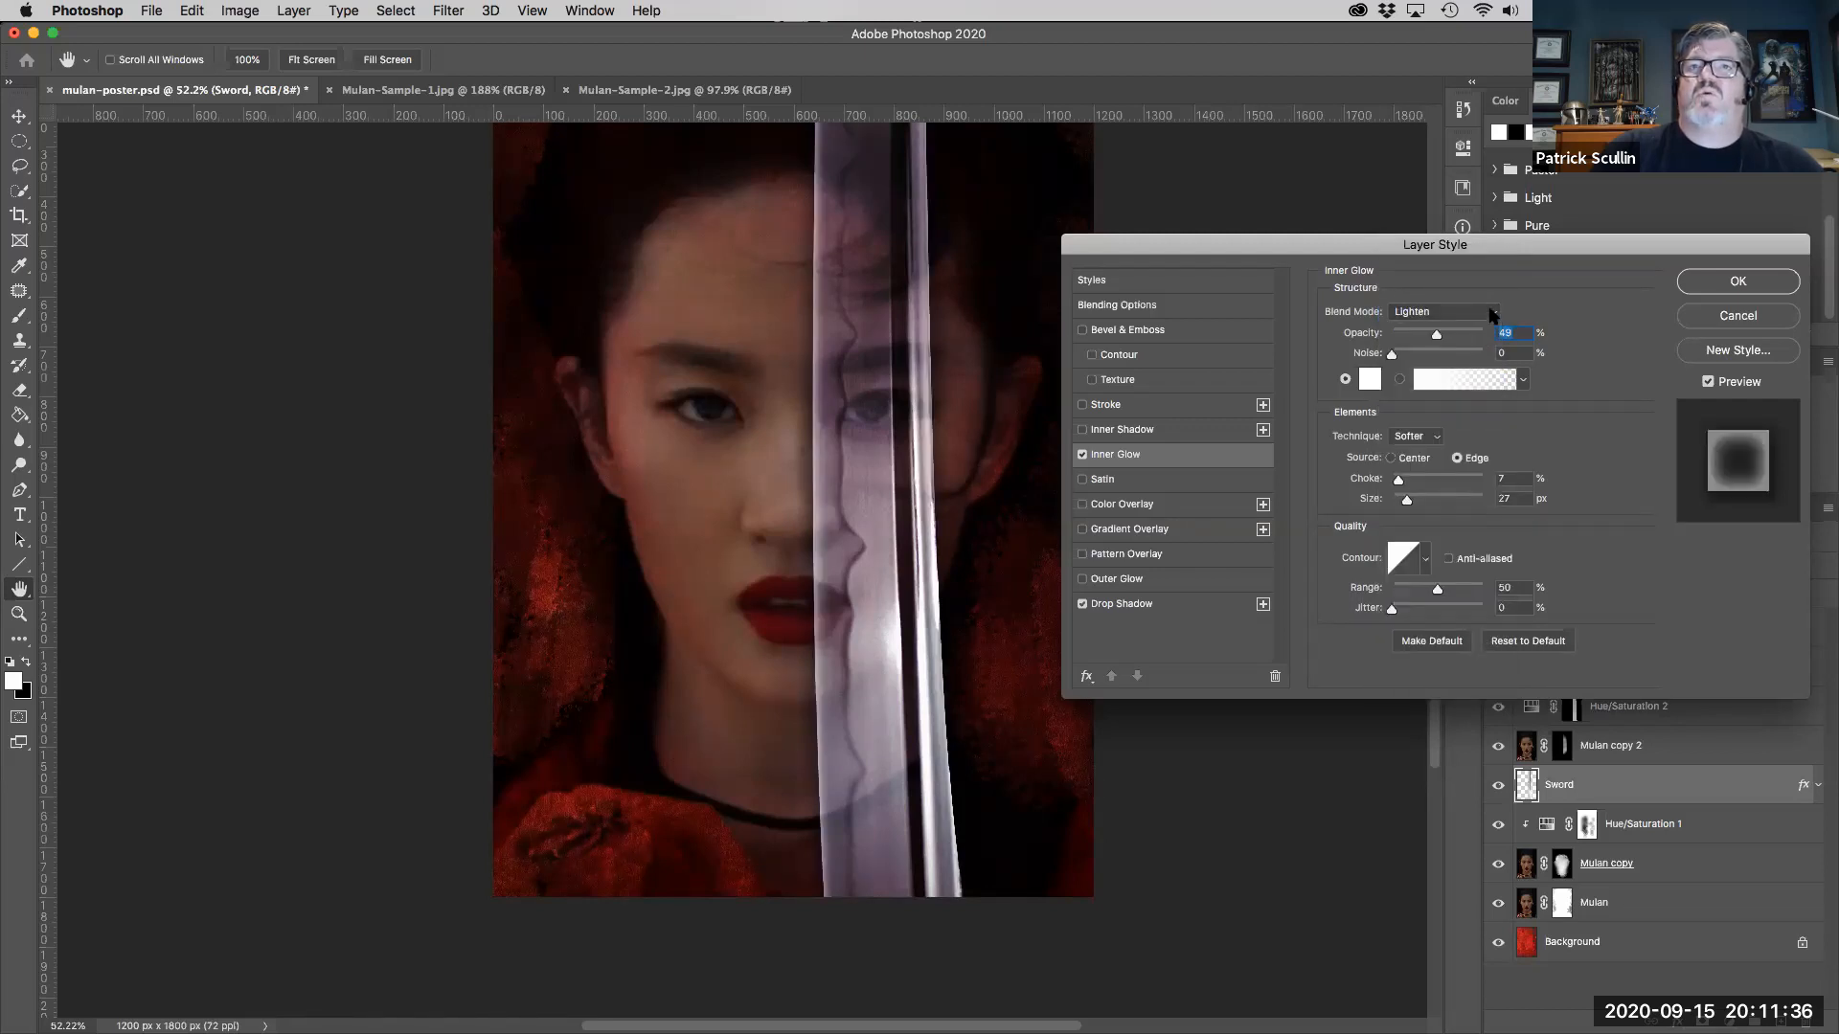
- Set the sword's inner glow to Color Dodge blending at 27% opacity and apply it
click(1491, 314)
click(1426, 340)
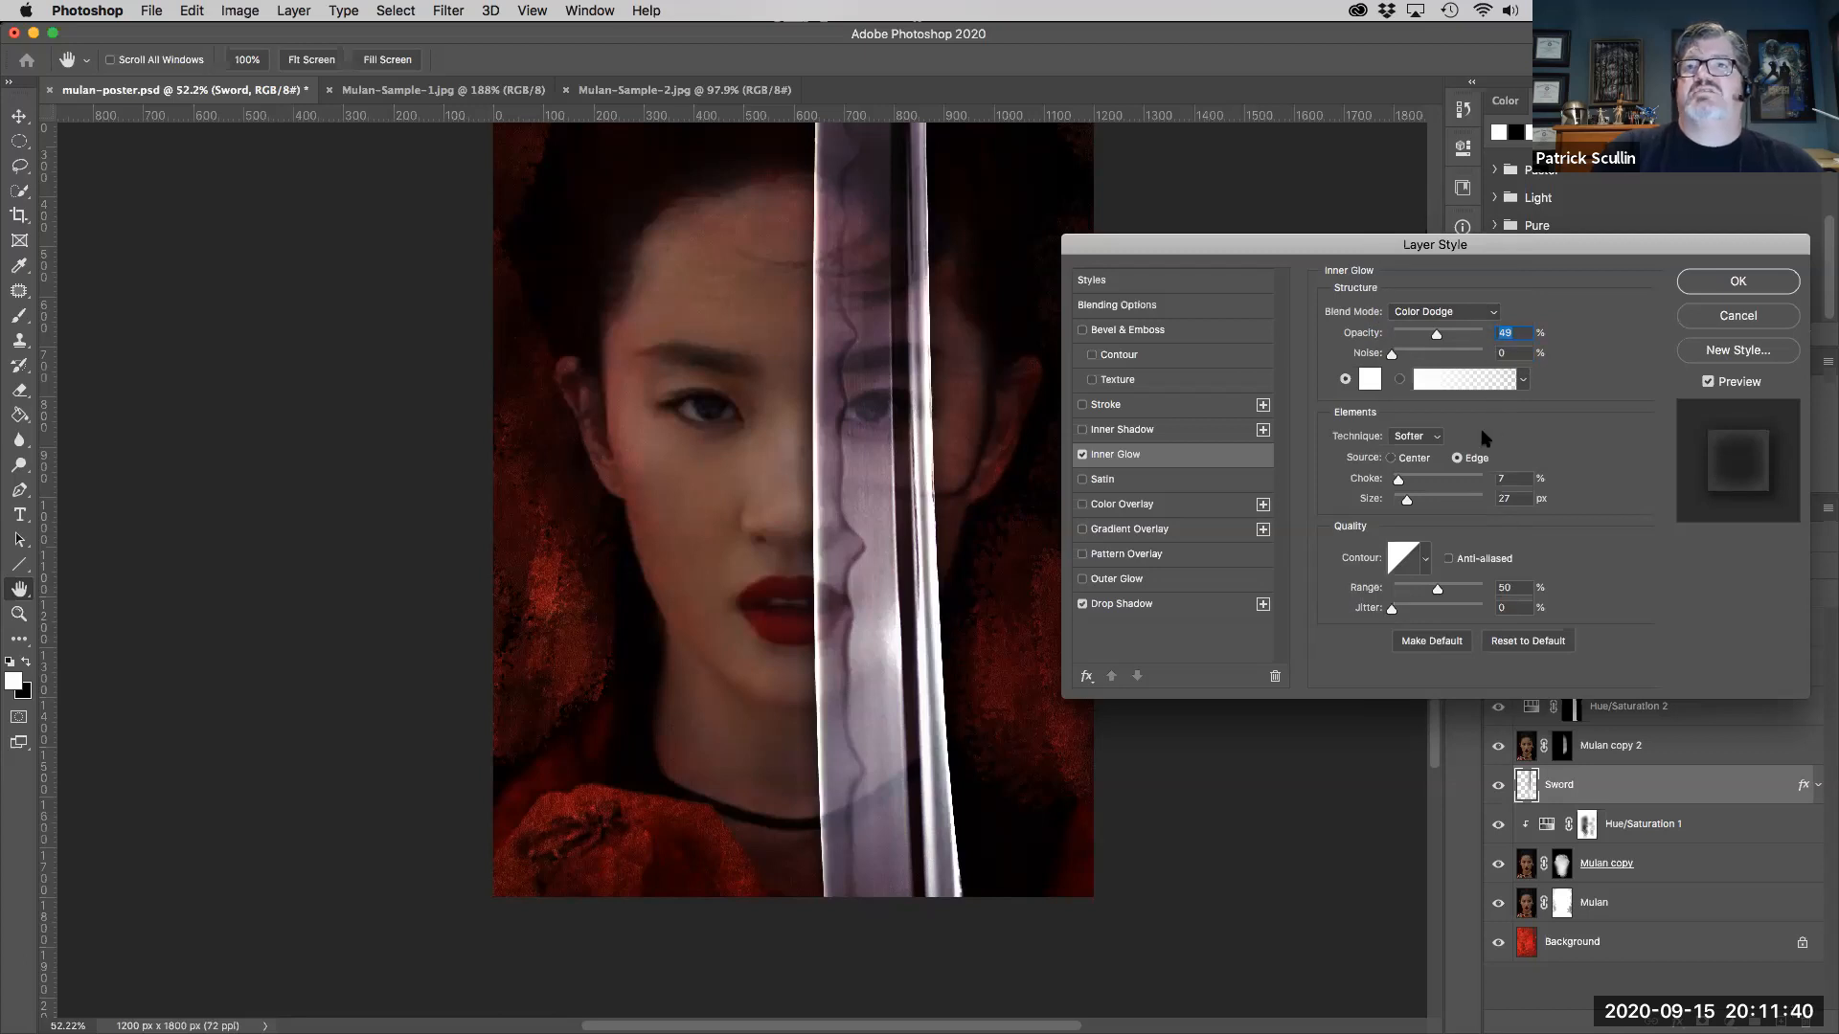
drag(1437, 335, 1417, 342)
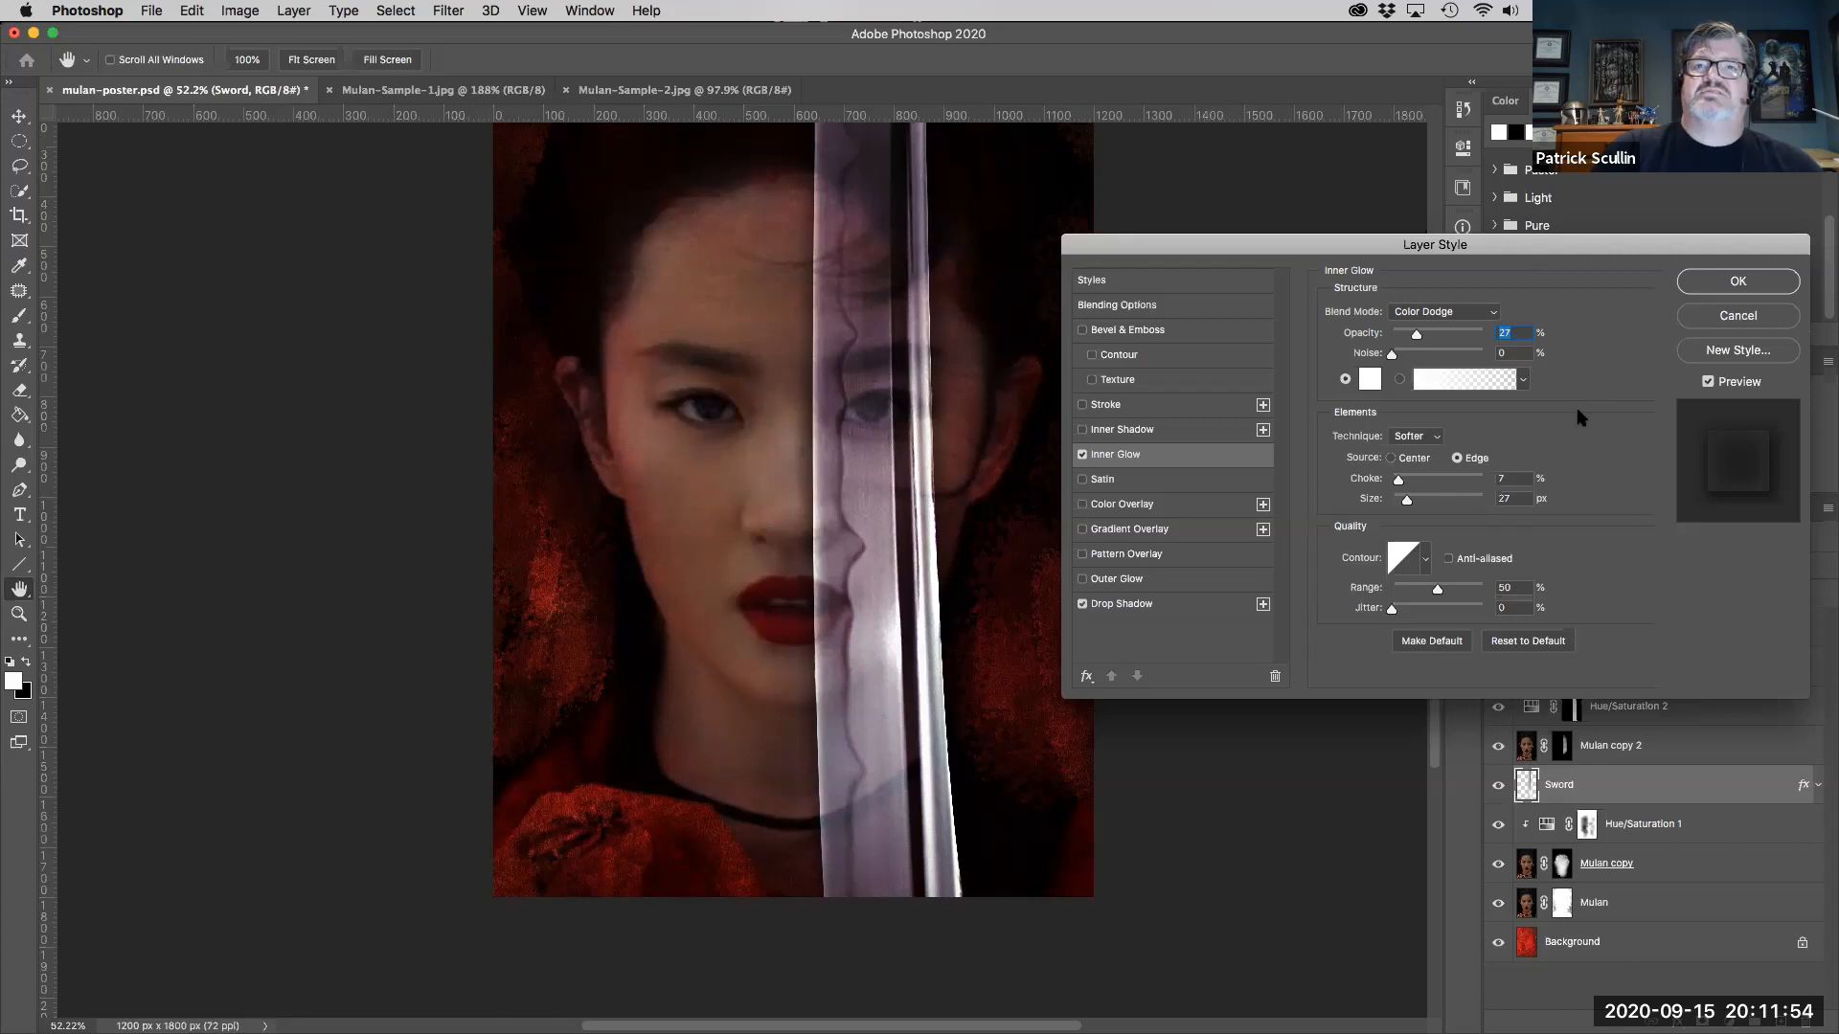
click(1723, 287)
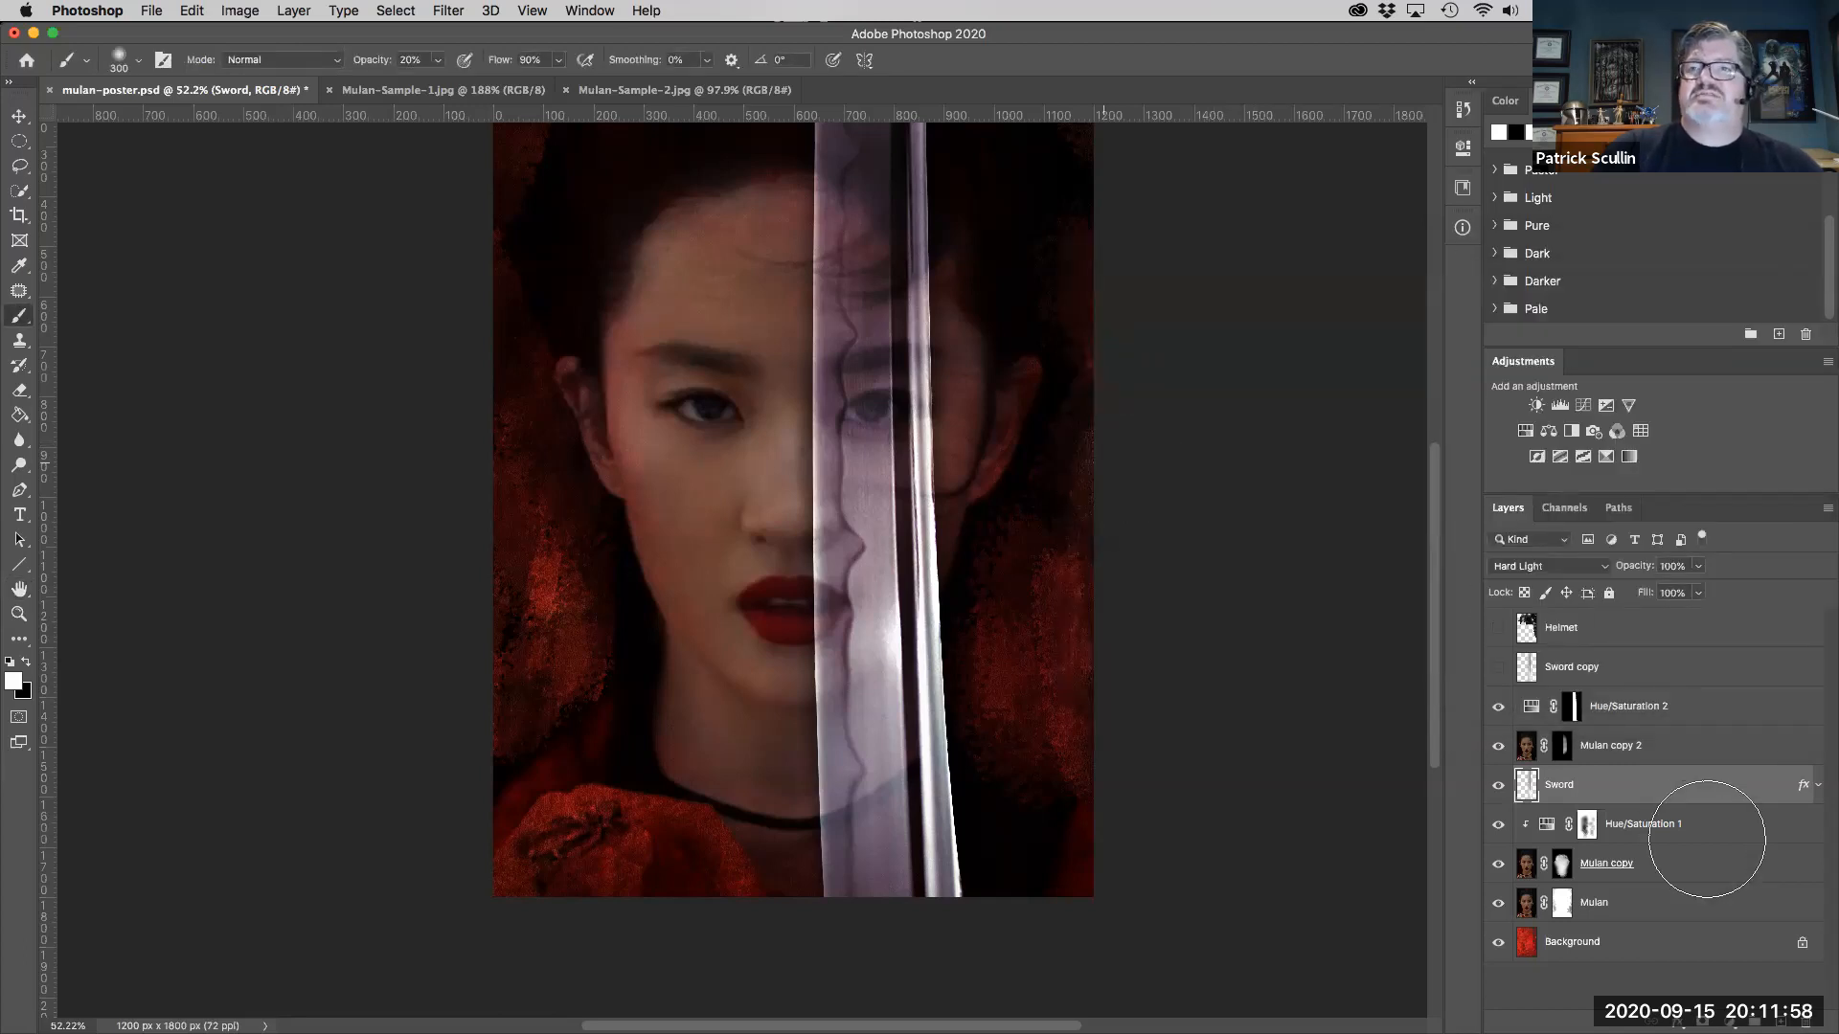
- Expand the Sword layer's effects and compare the blade with the inner glow hidden and shown
click(1818, 785)
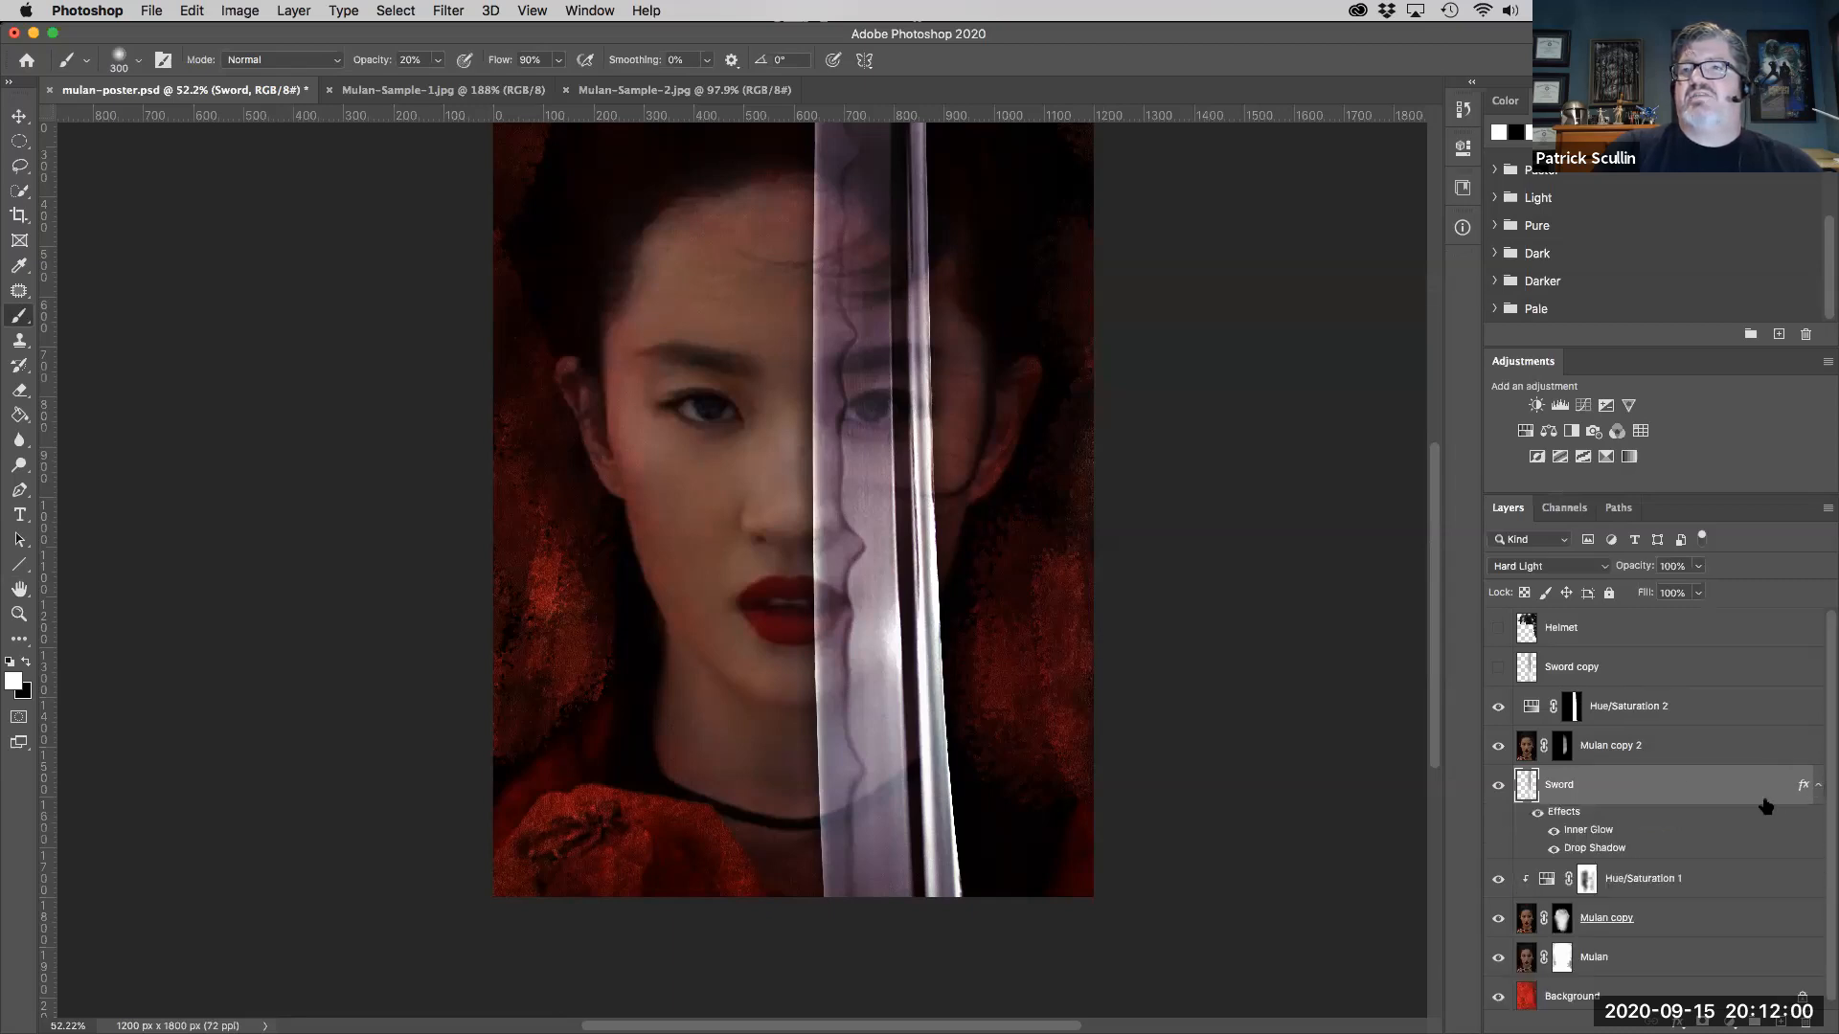
click(1552, 831)
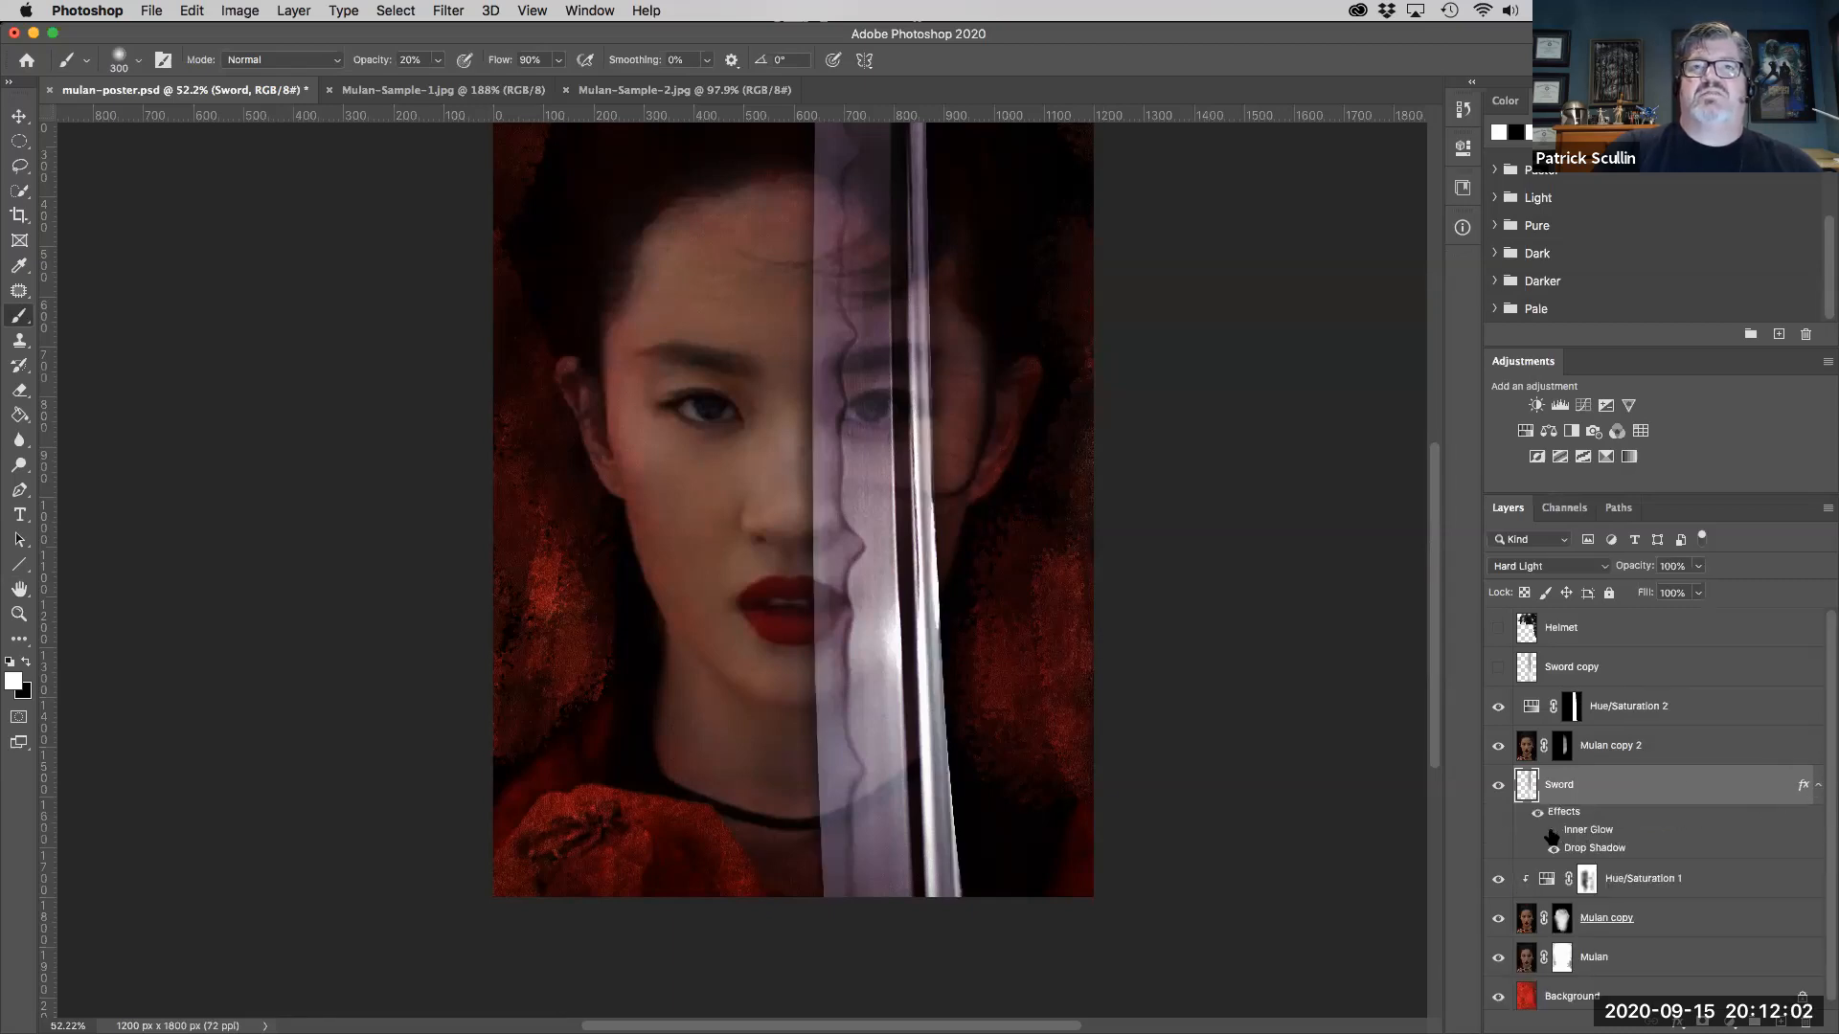
click(1553, 831)
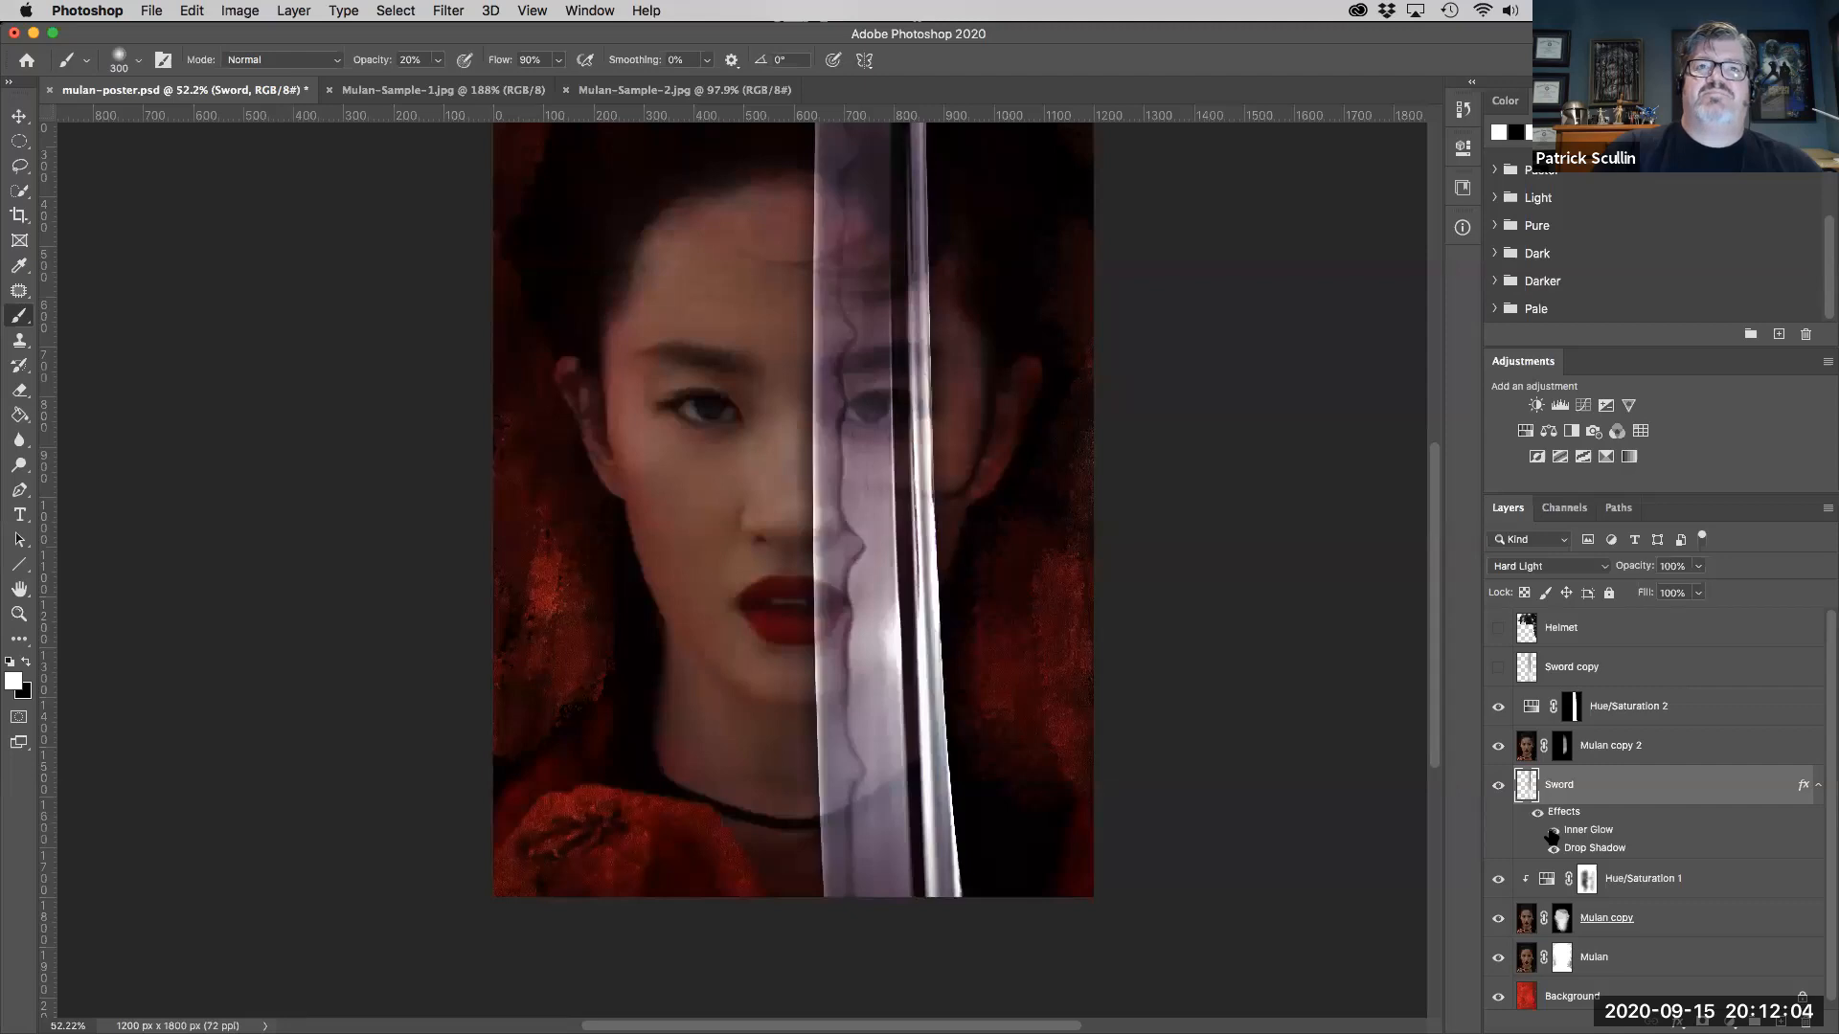
click(1552, 833)
click(1552, 832)
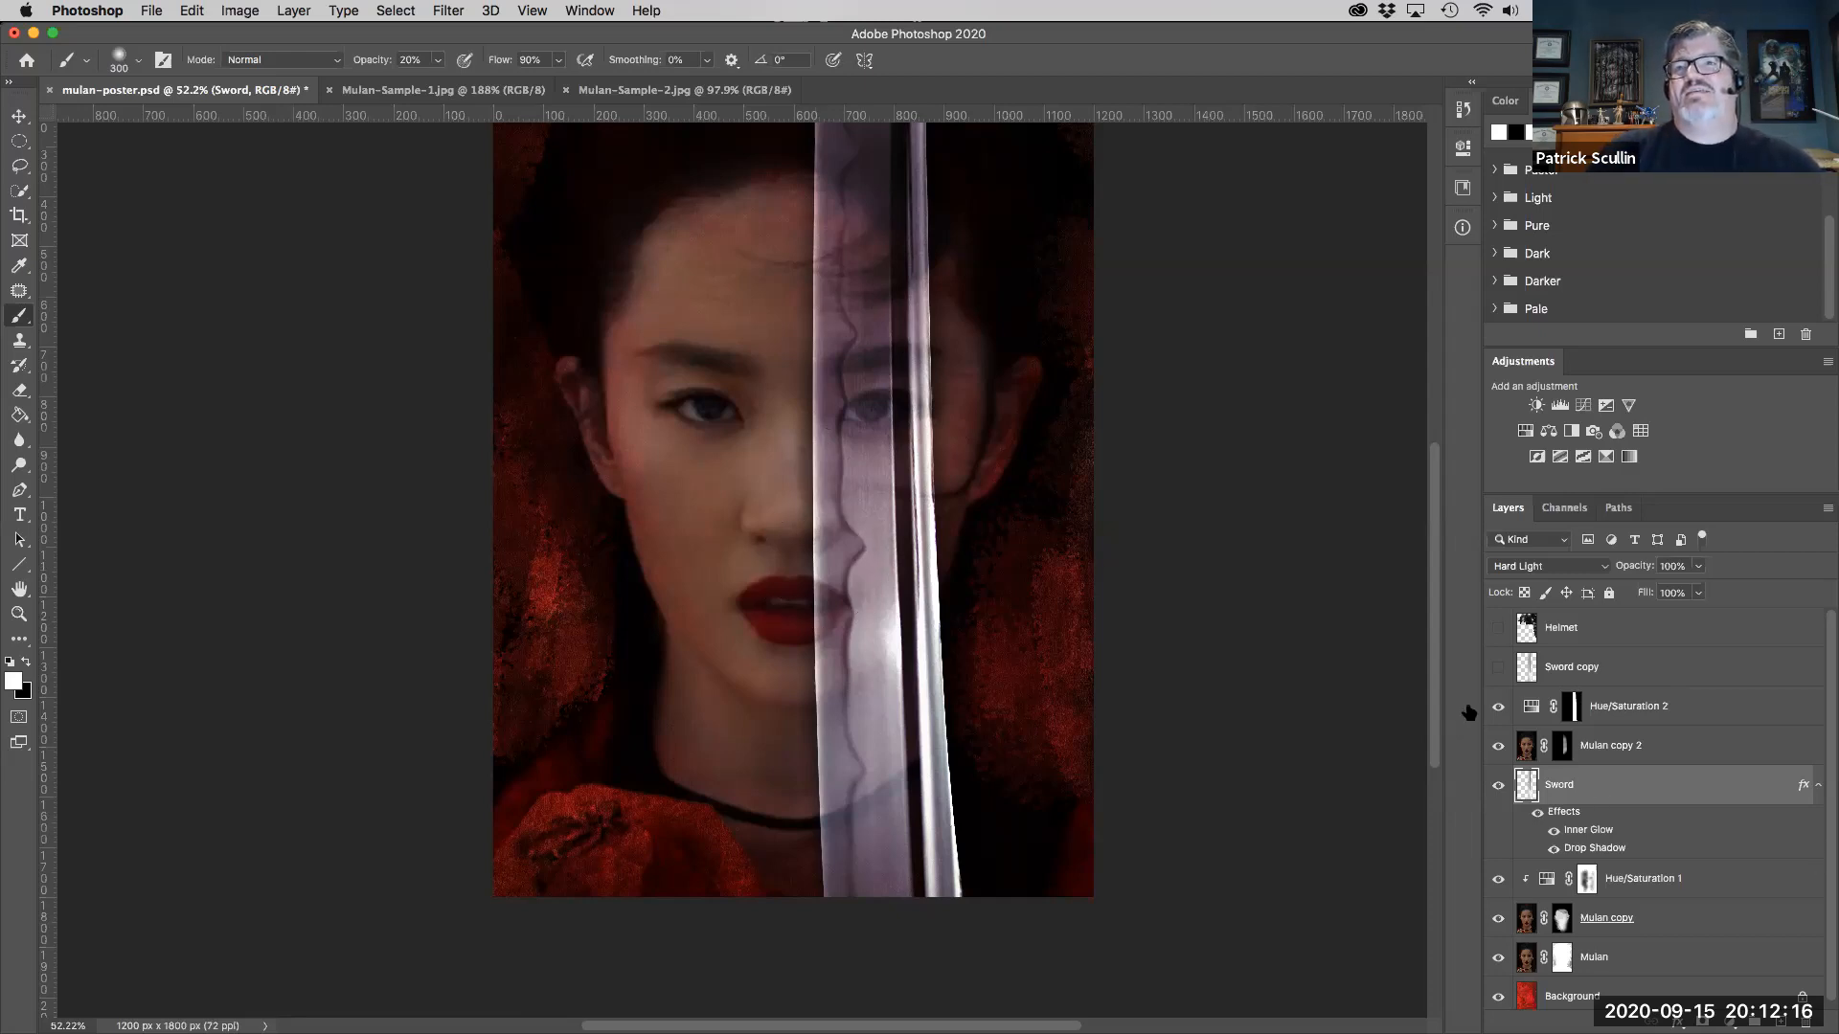
- Make the Helmet layer visible and mask it to the outline of the Sword layer
click(1497, 631)
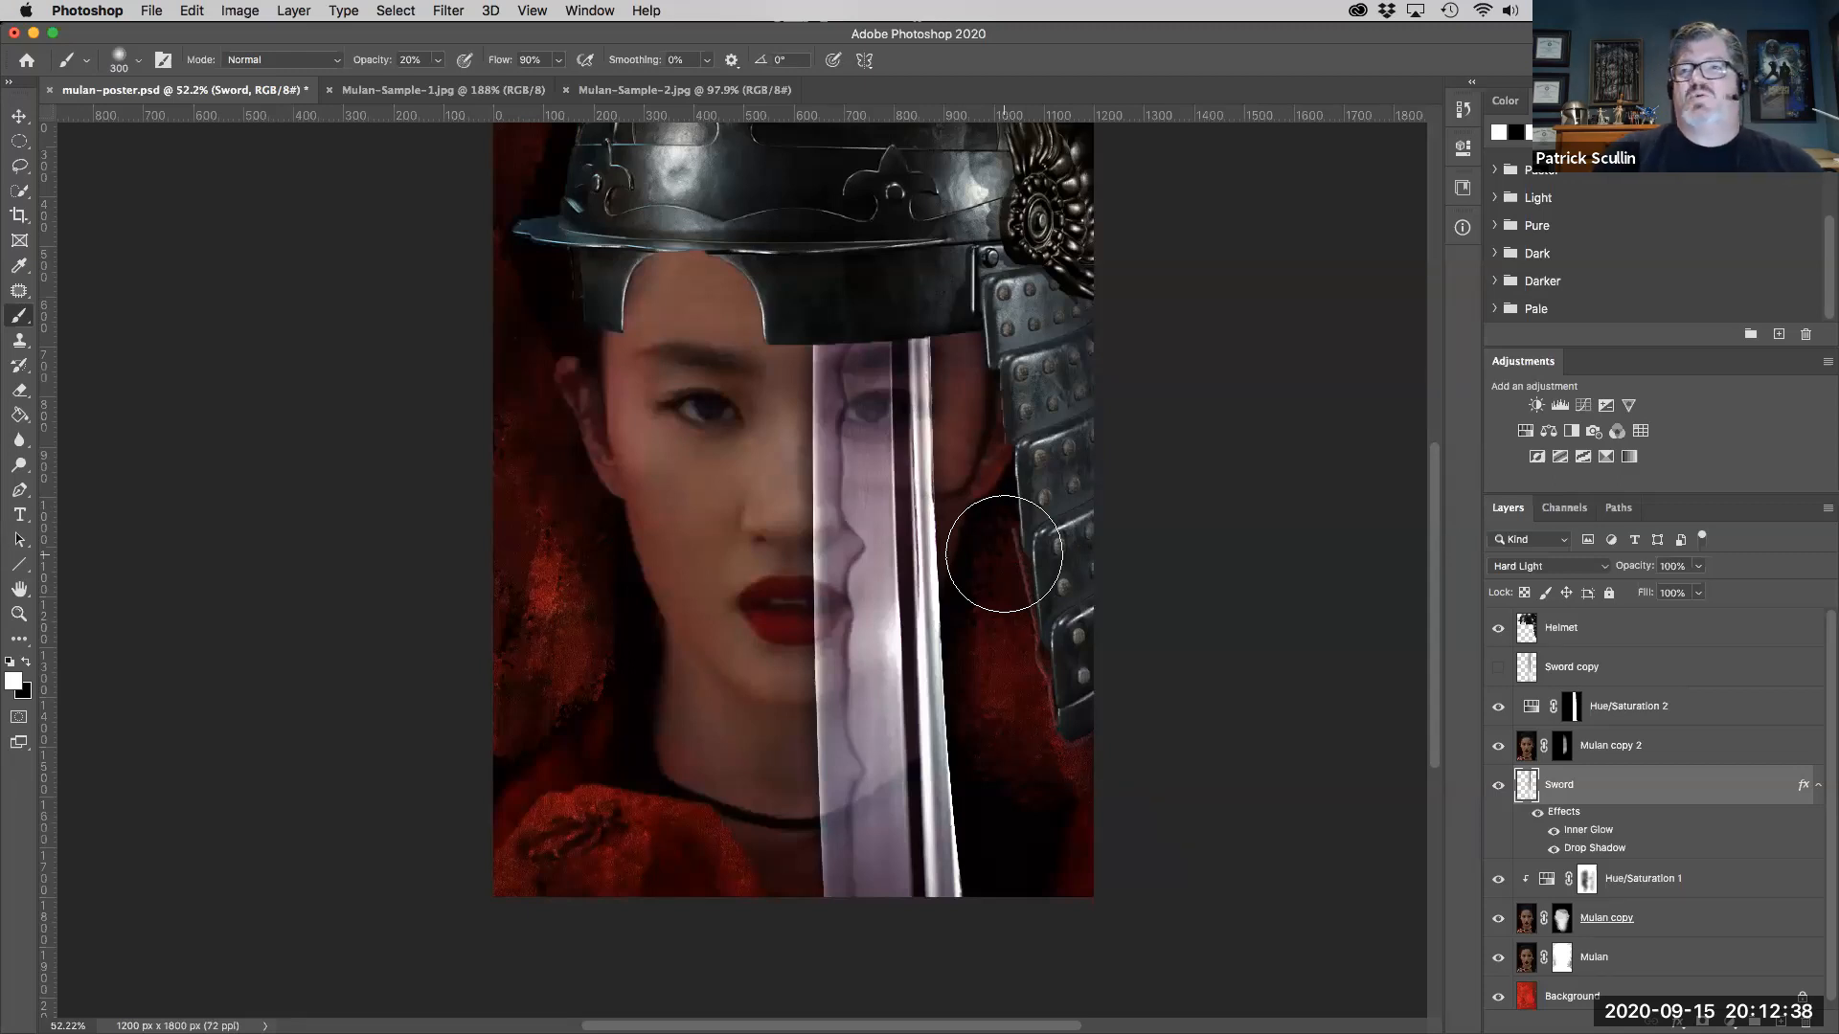
super+click(1525, 791)
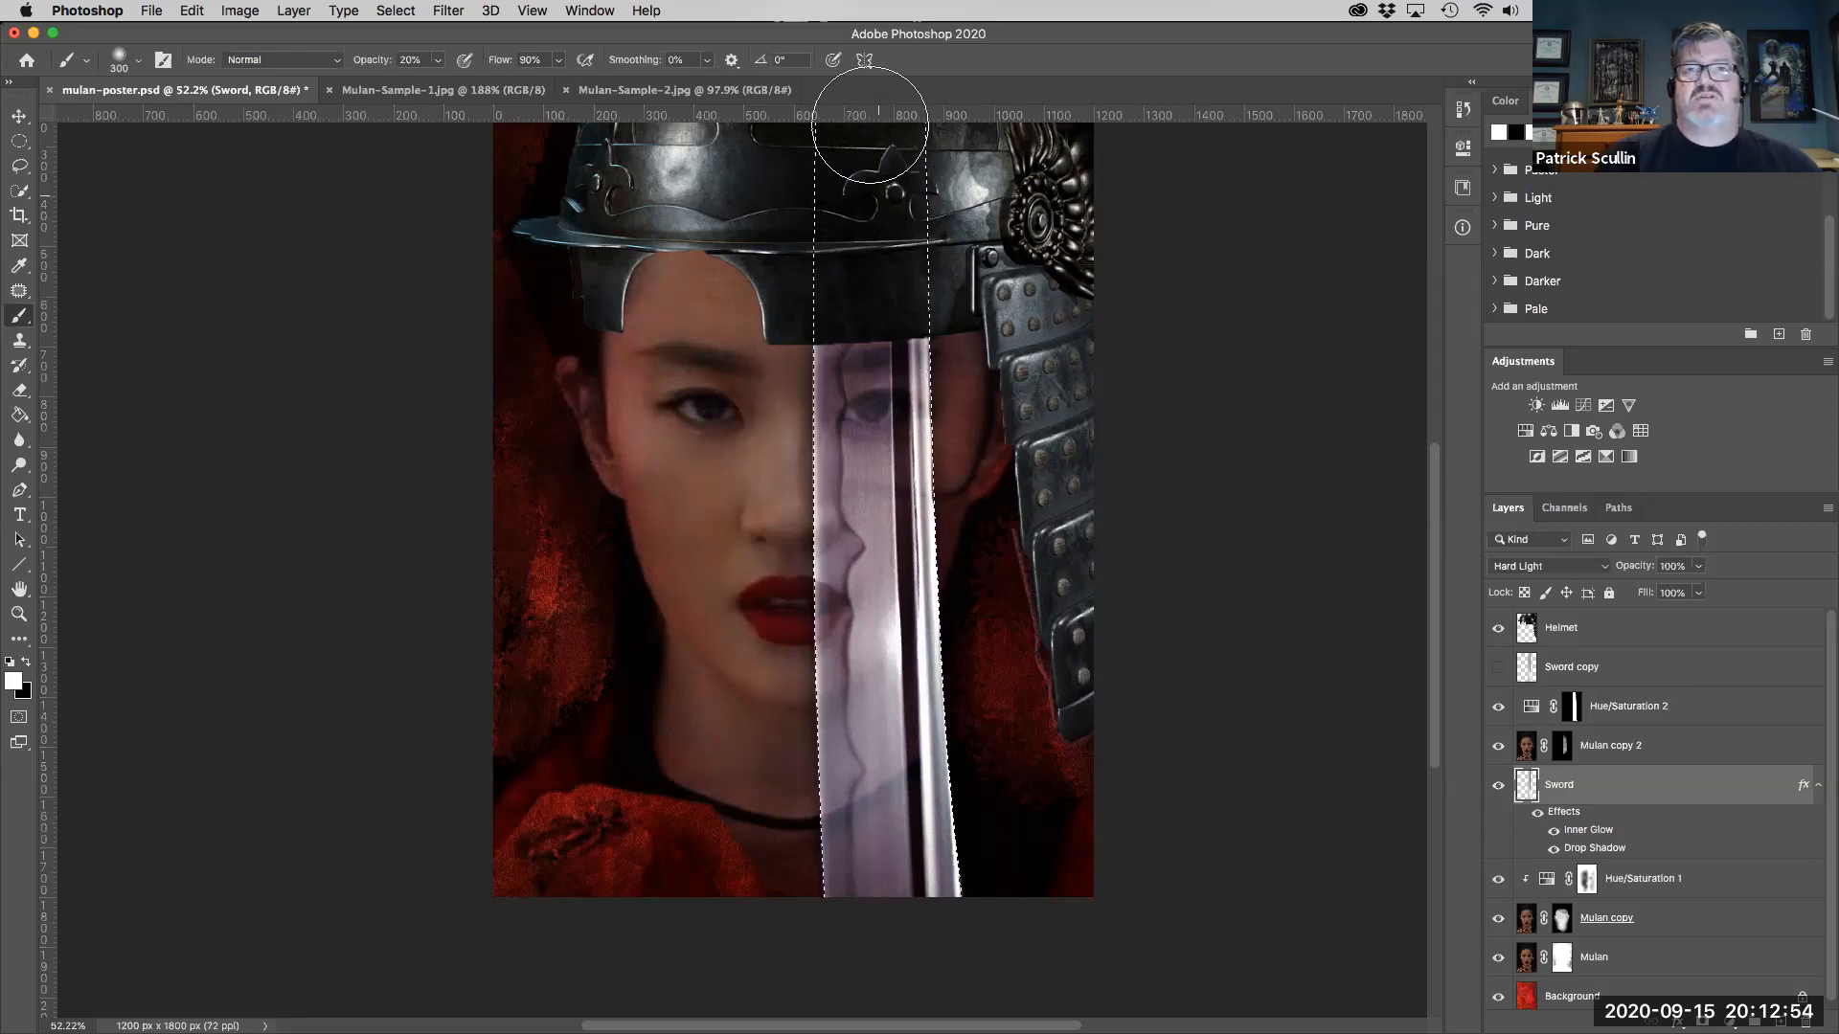
click(1569, 631)
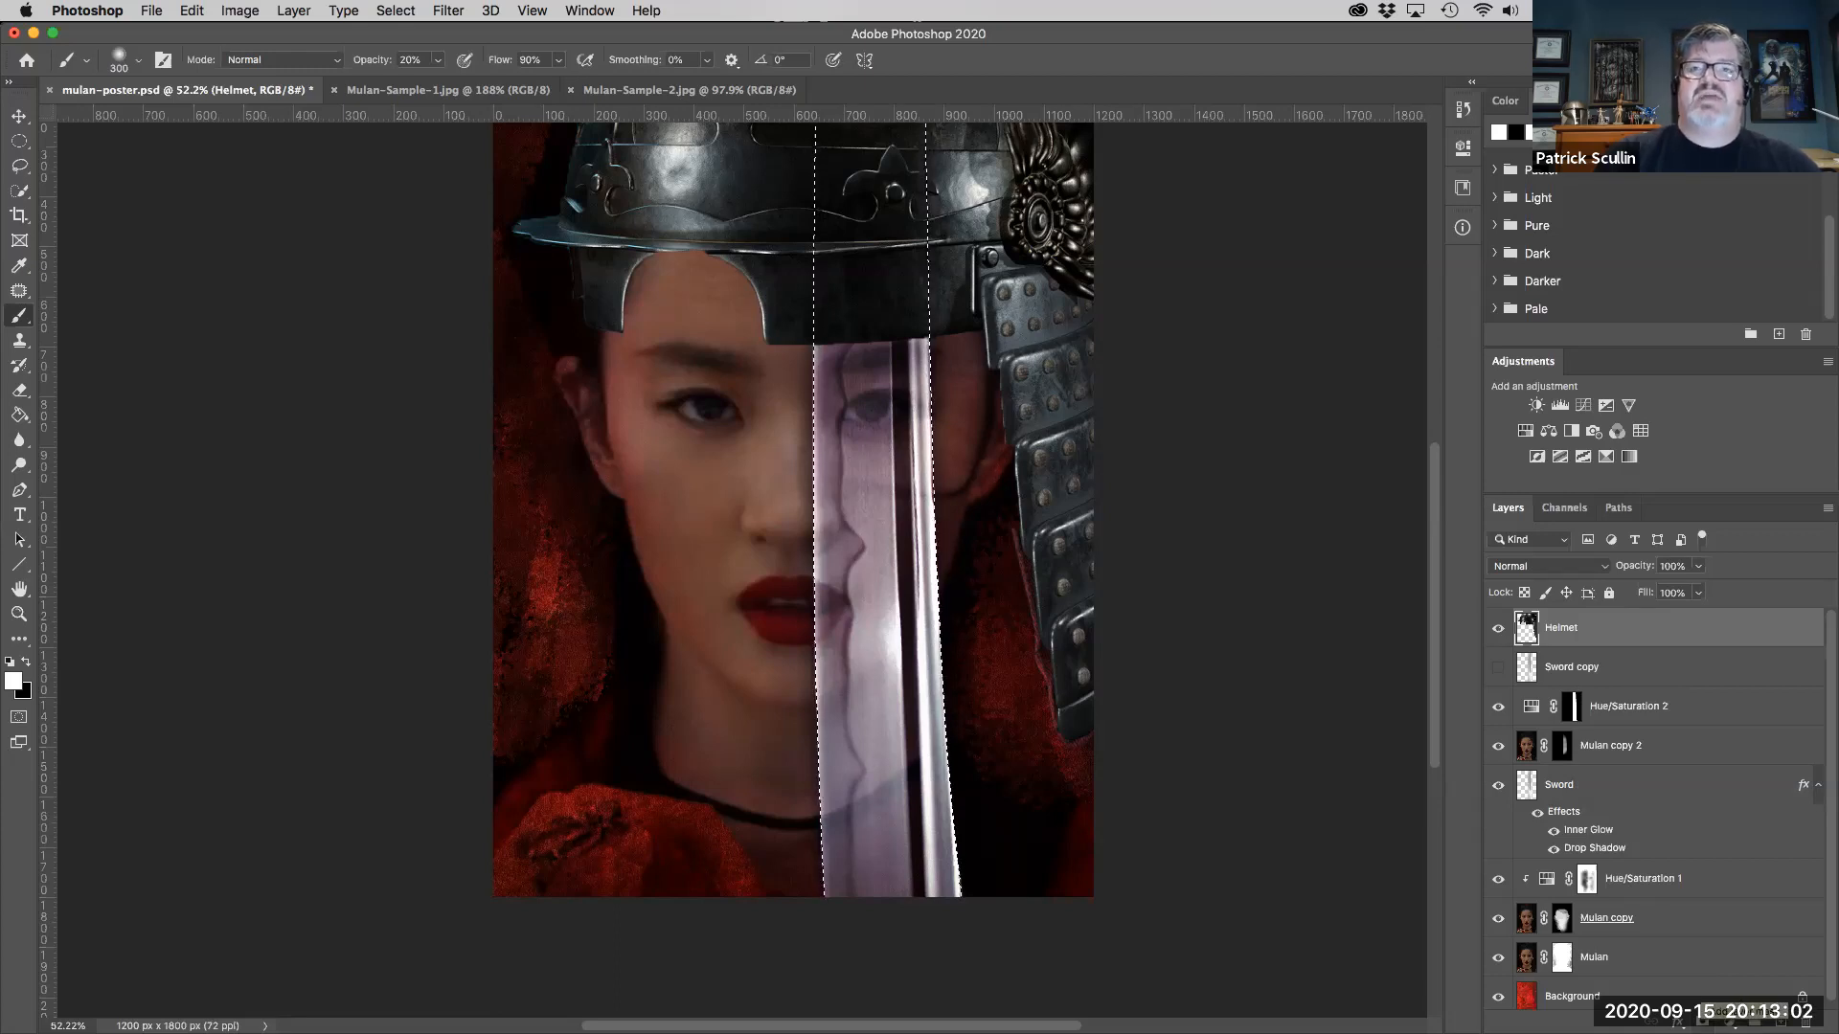
click(1707, 1021)
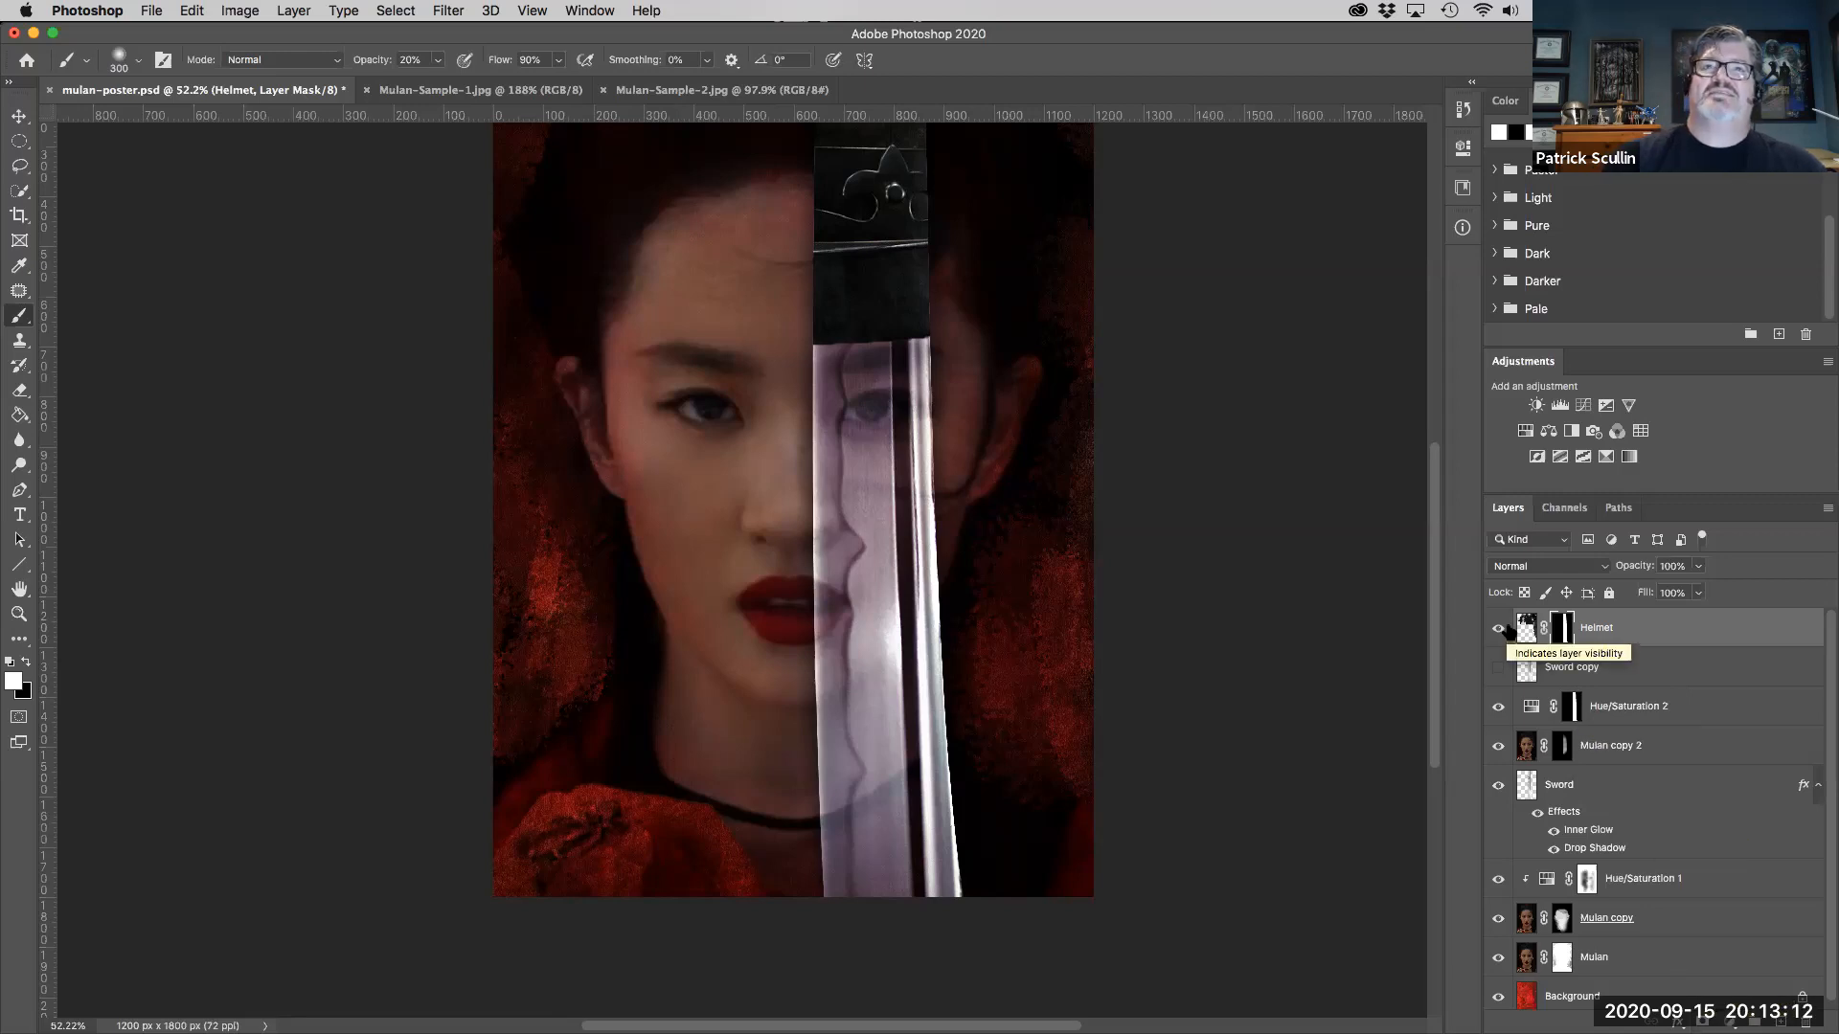
- Set the Helmet layer to Pin Light blending and compare the result with Normal
click(1578, 568)
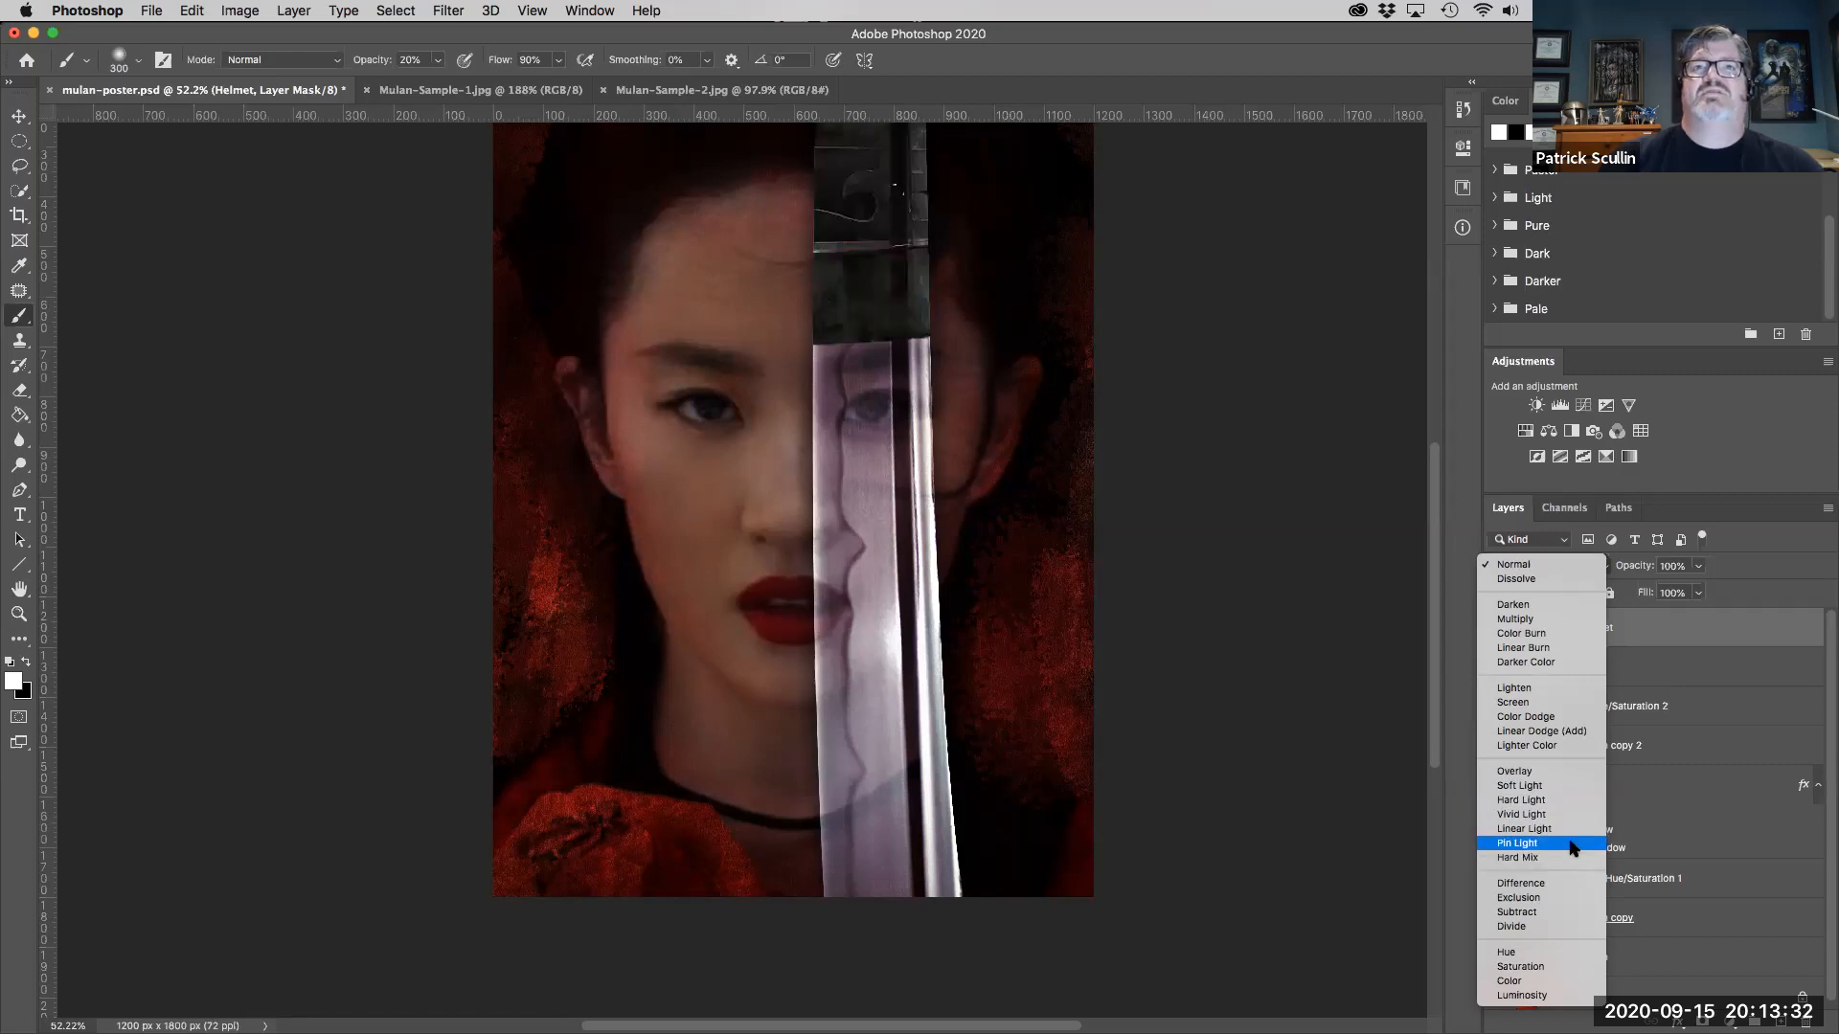
click(1571, 847)
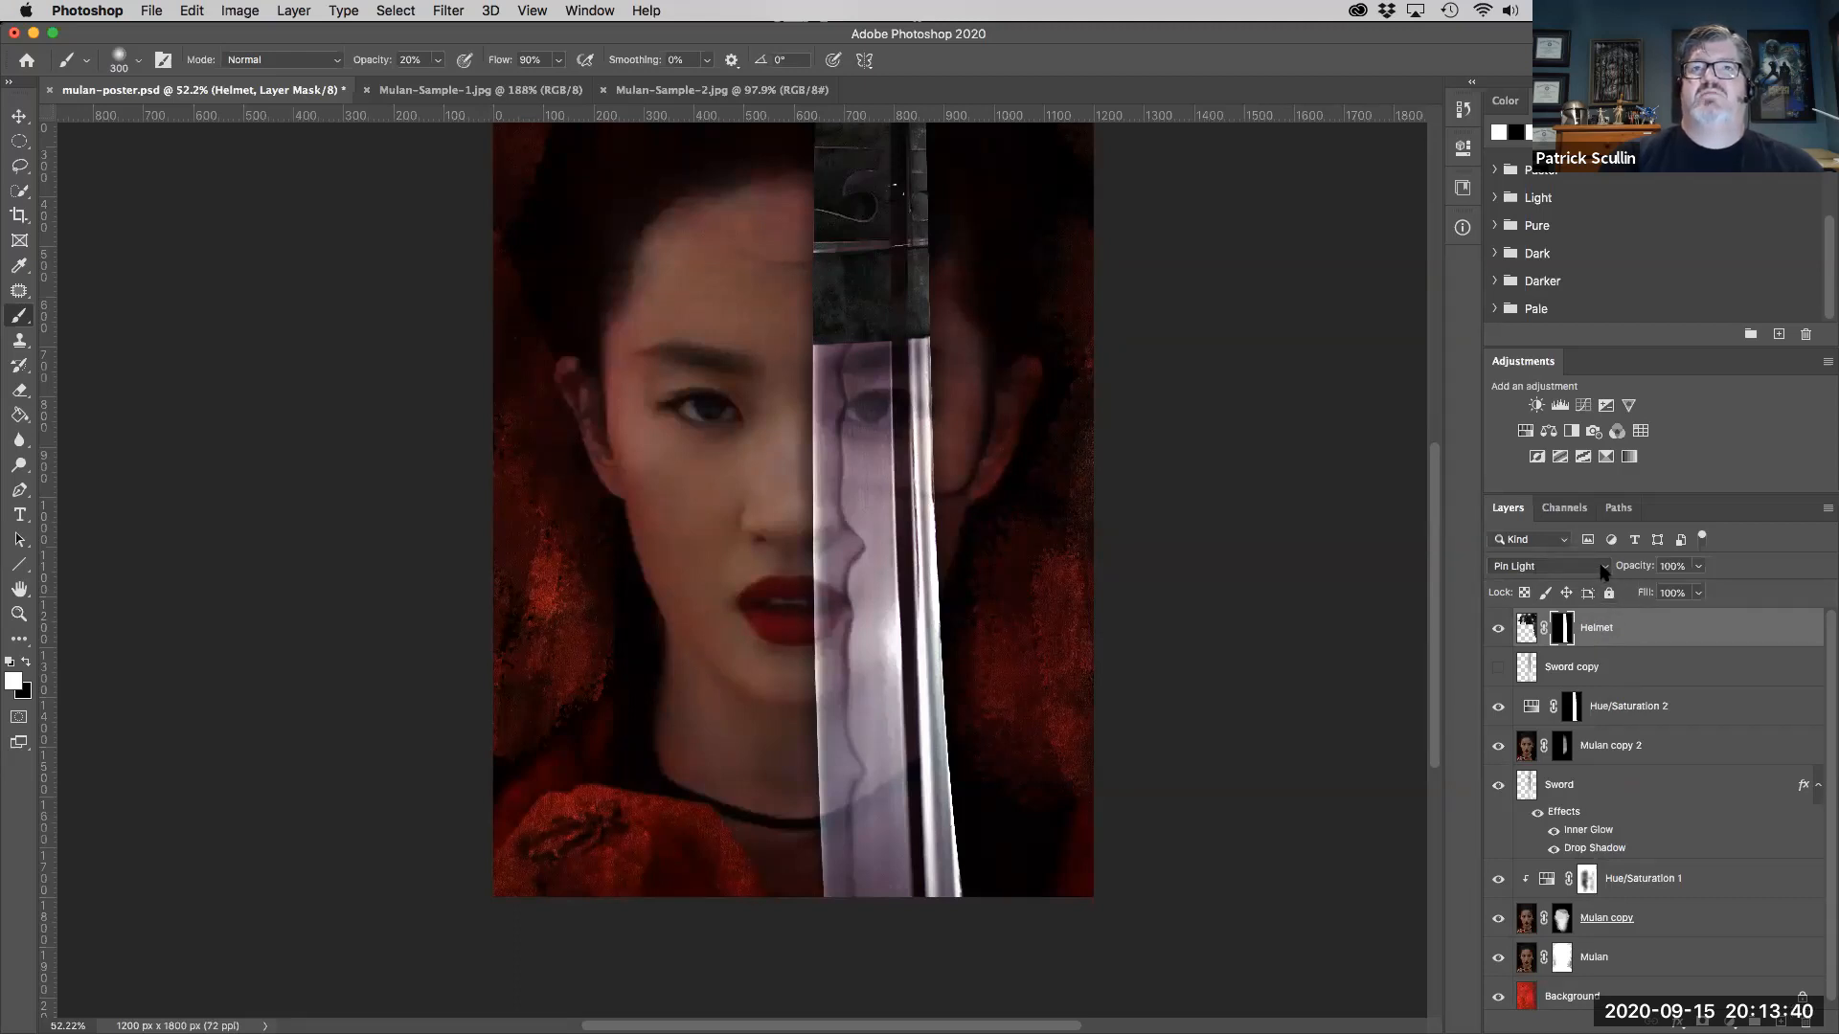
click(1604, 569)
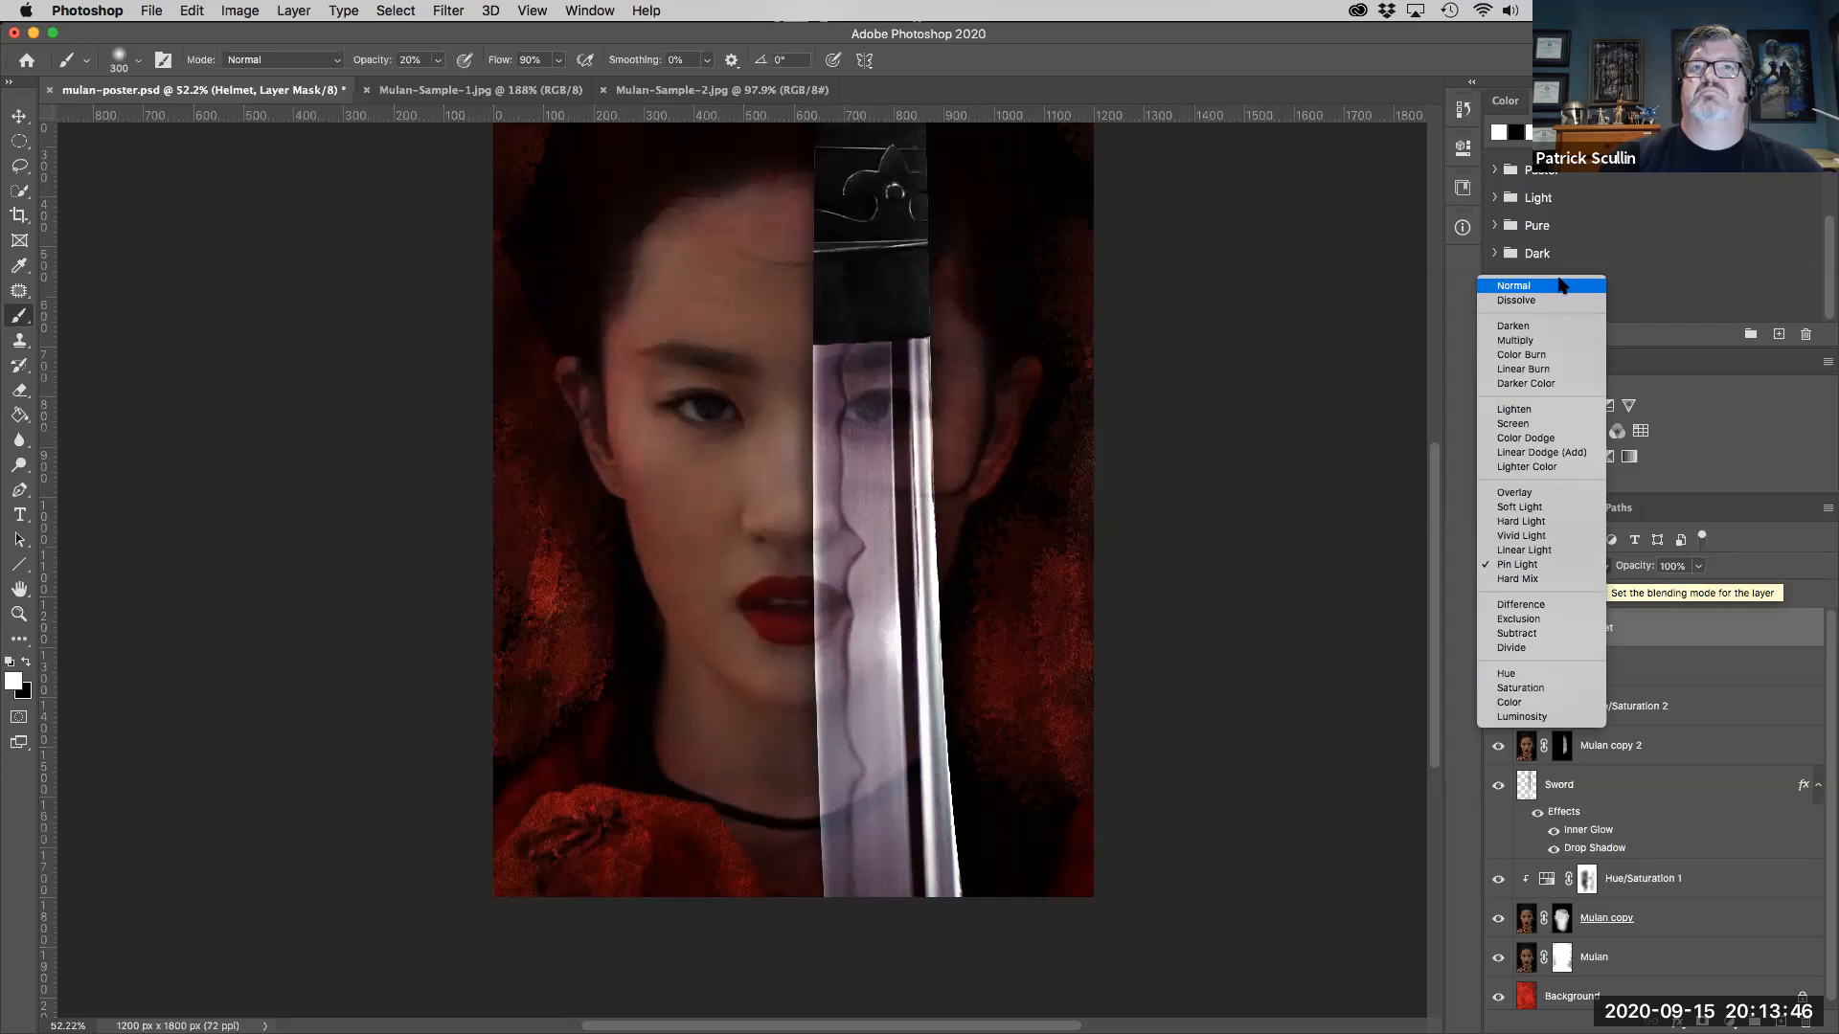
click(1540, 565)
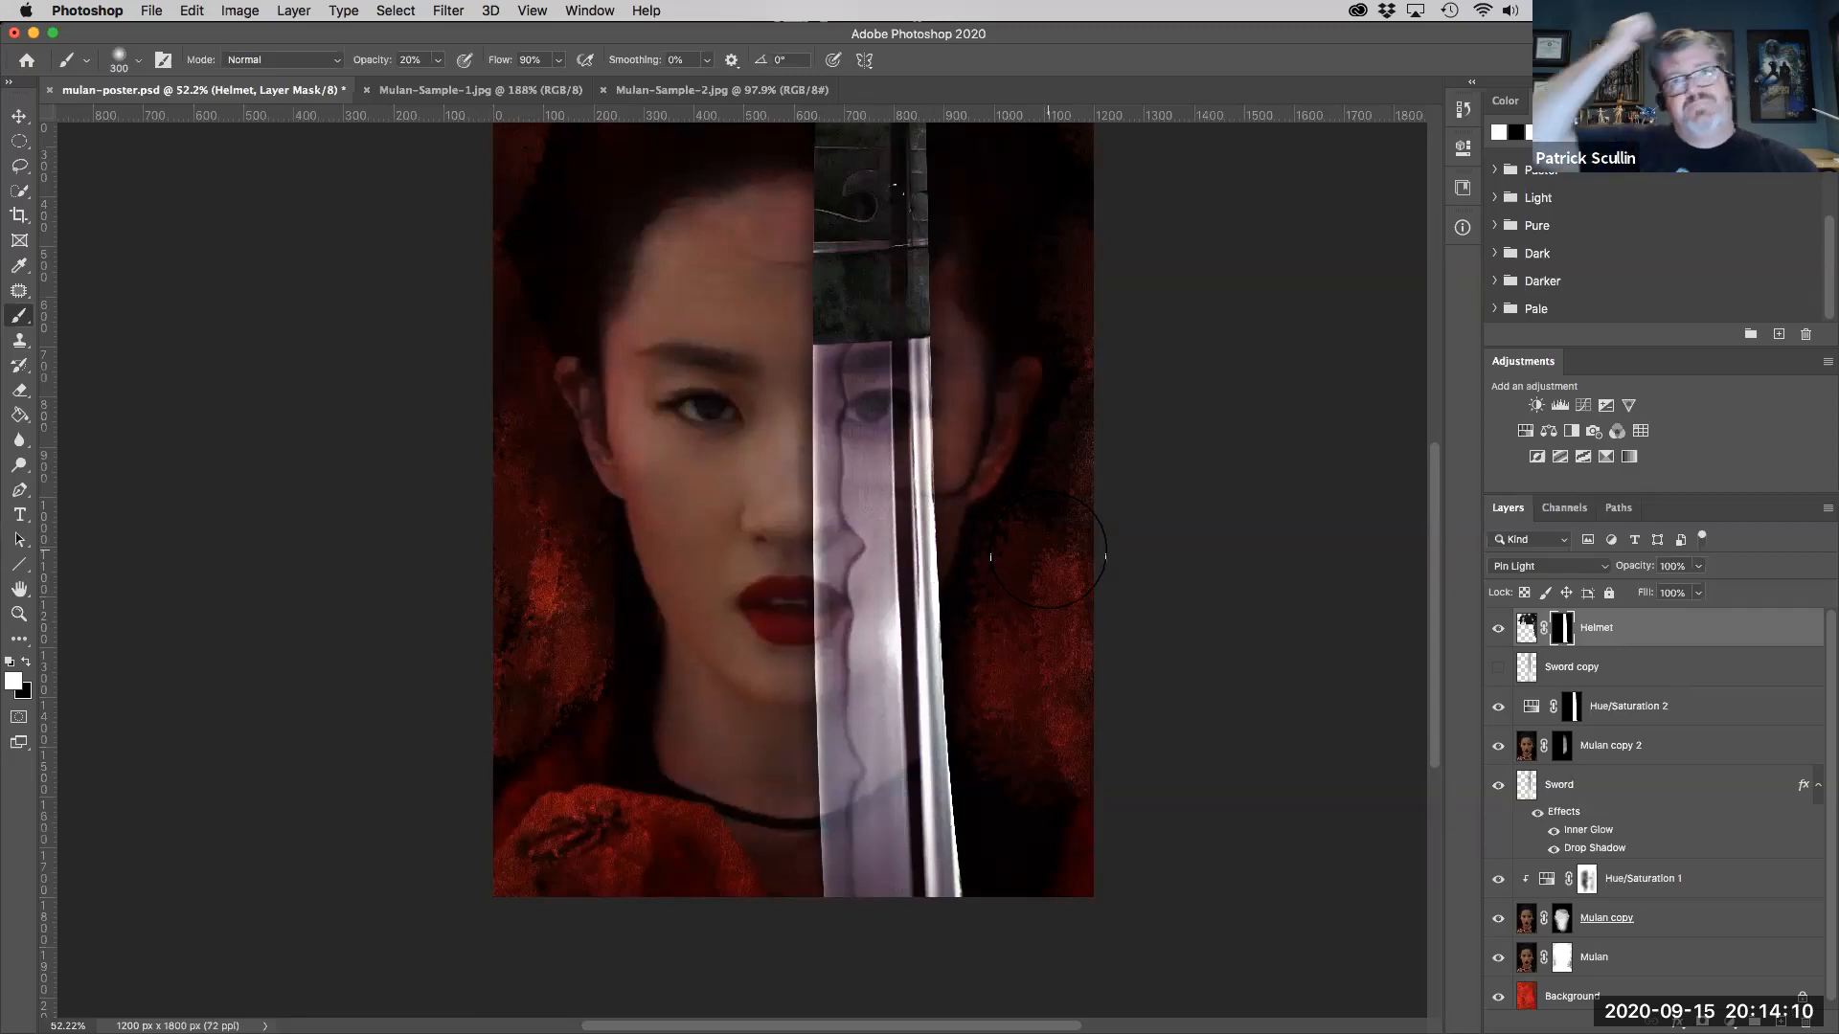
- Add a Levels adjustment above the Helmet layer and clip it to that layer
click(1527, 628)
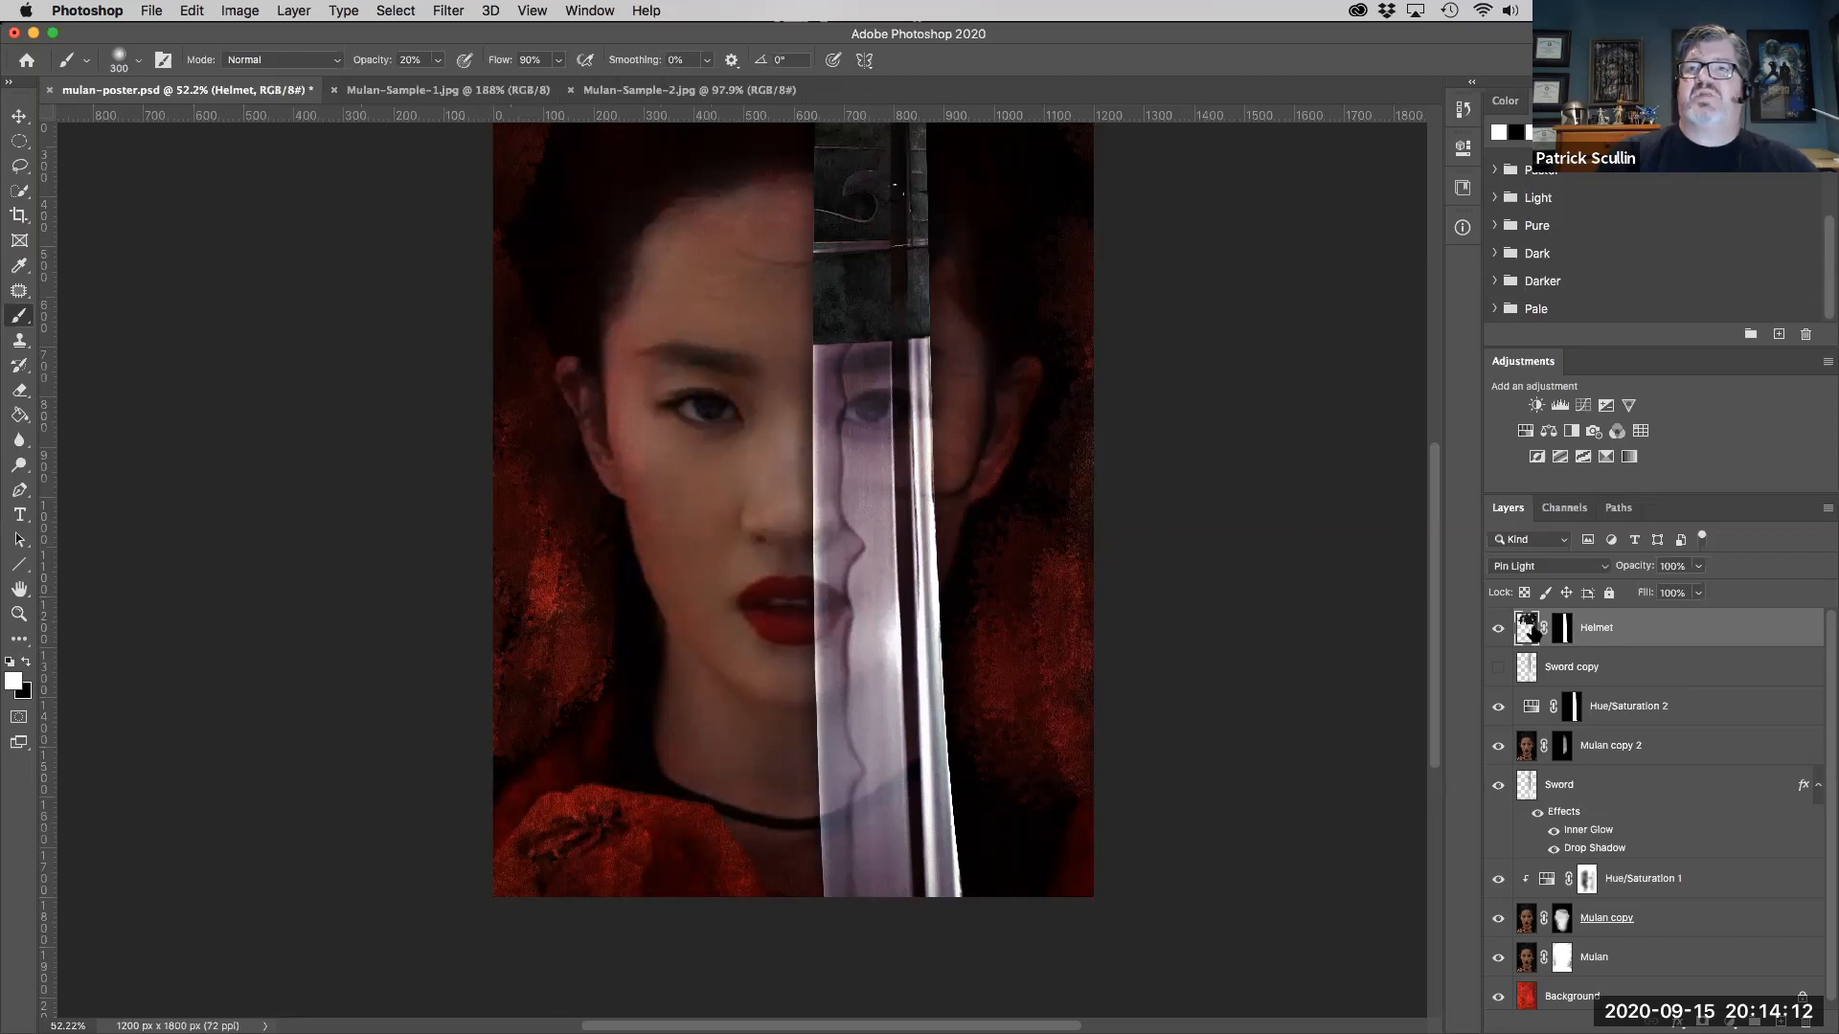
click(1560, 405)
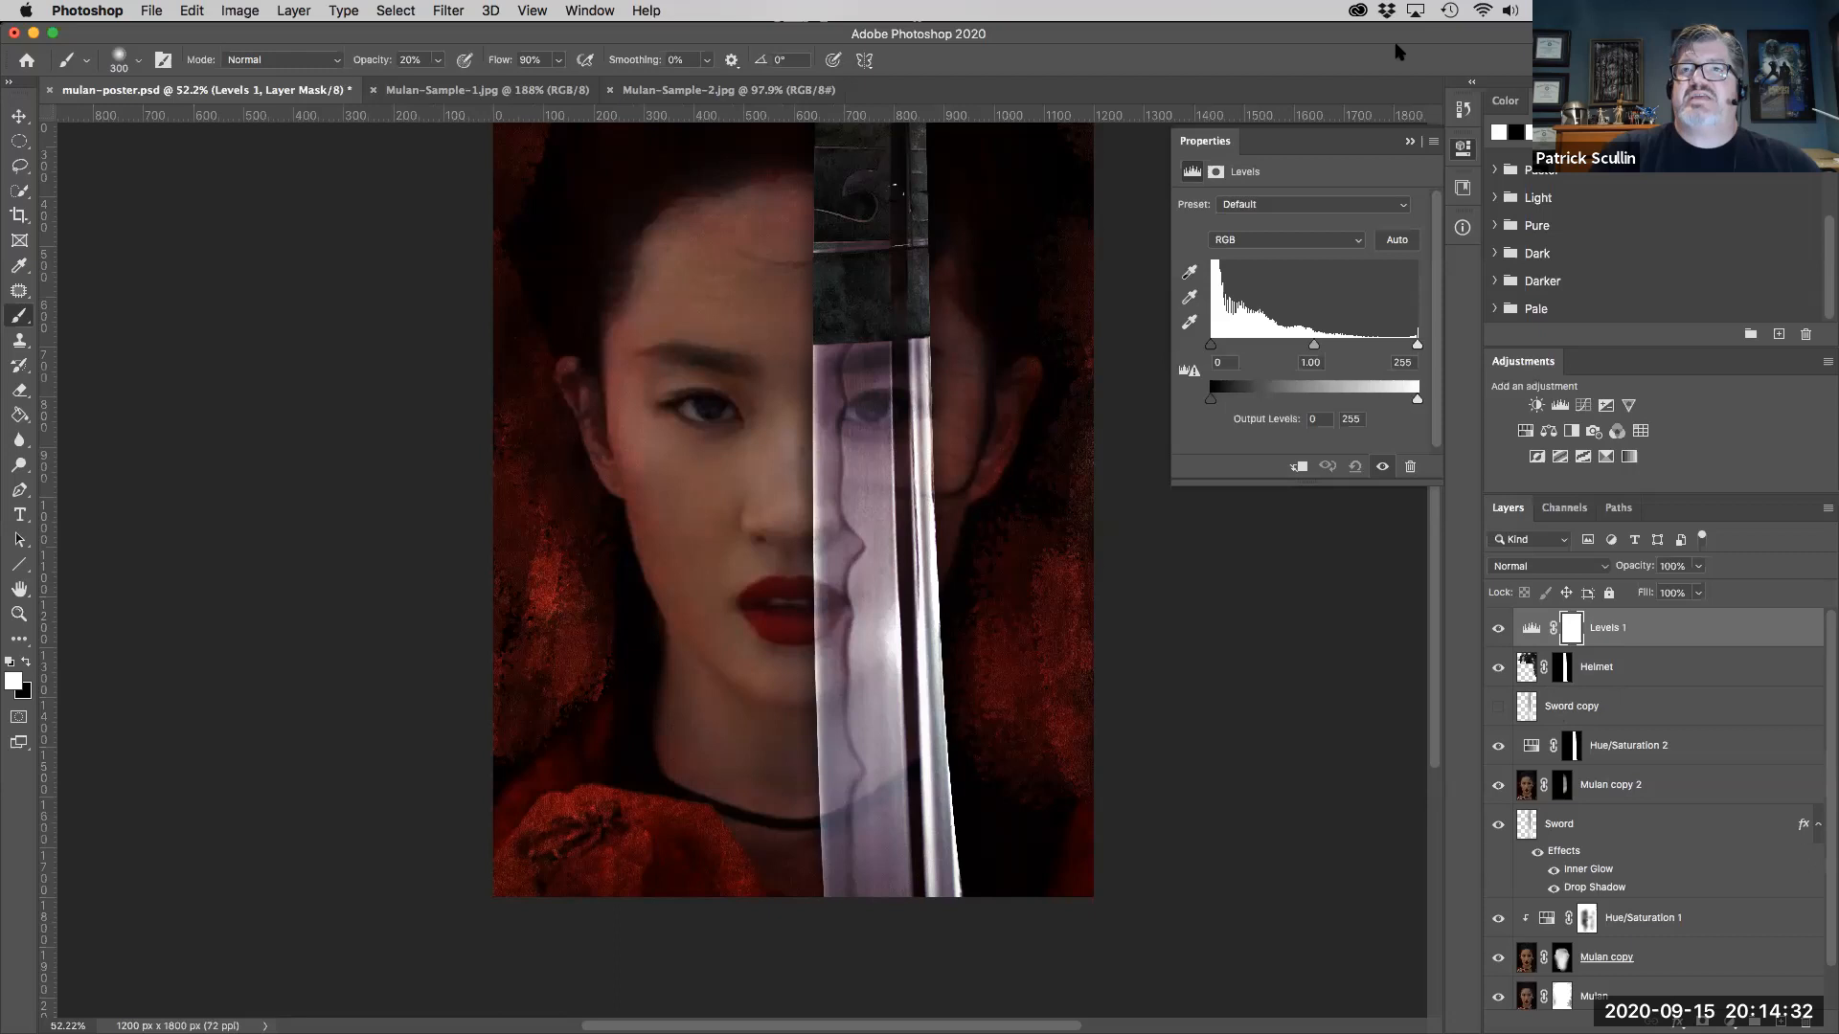
click(1409, 143)
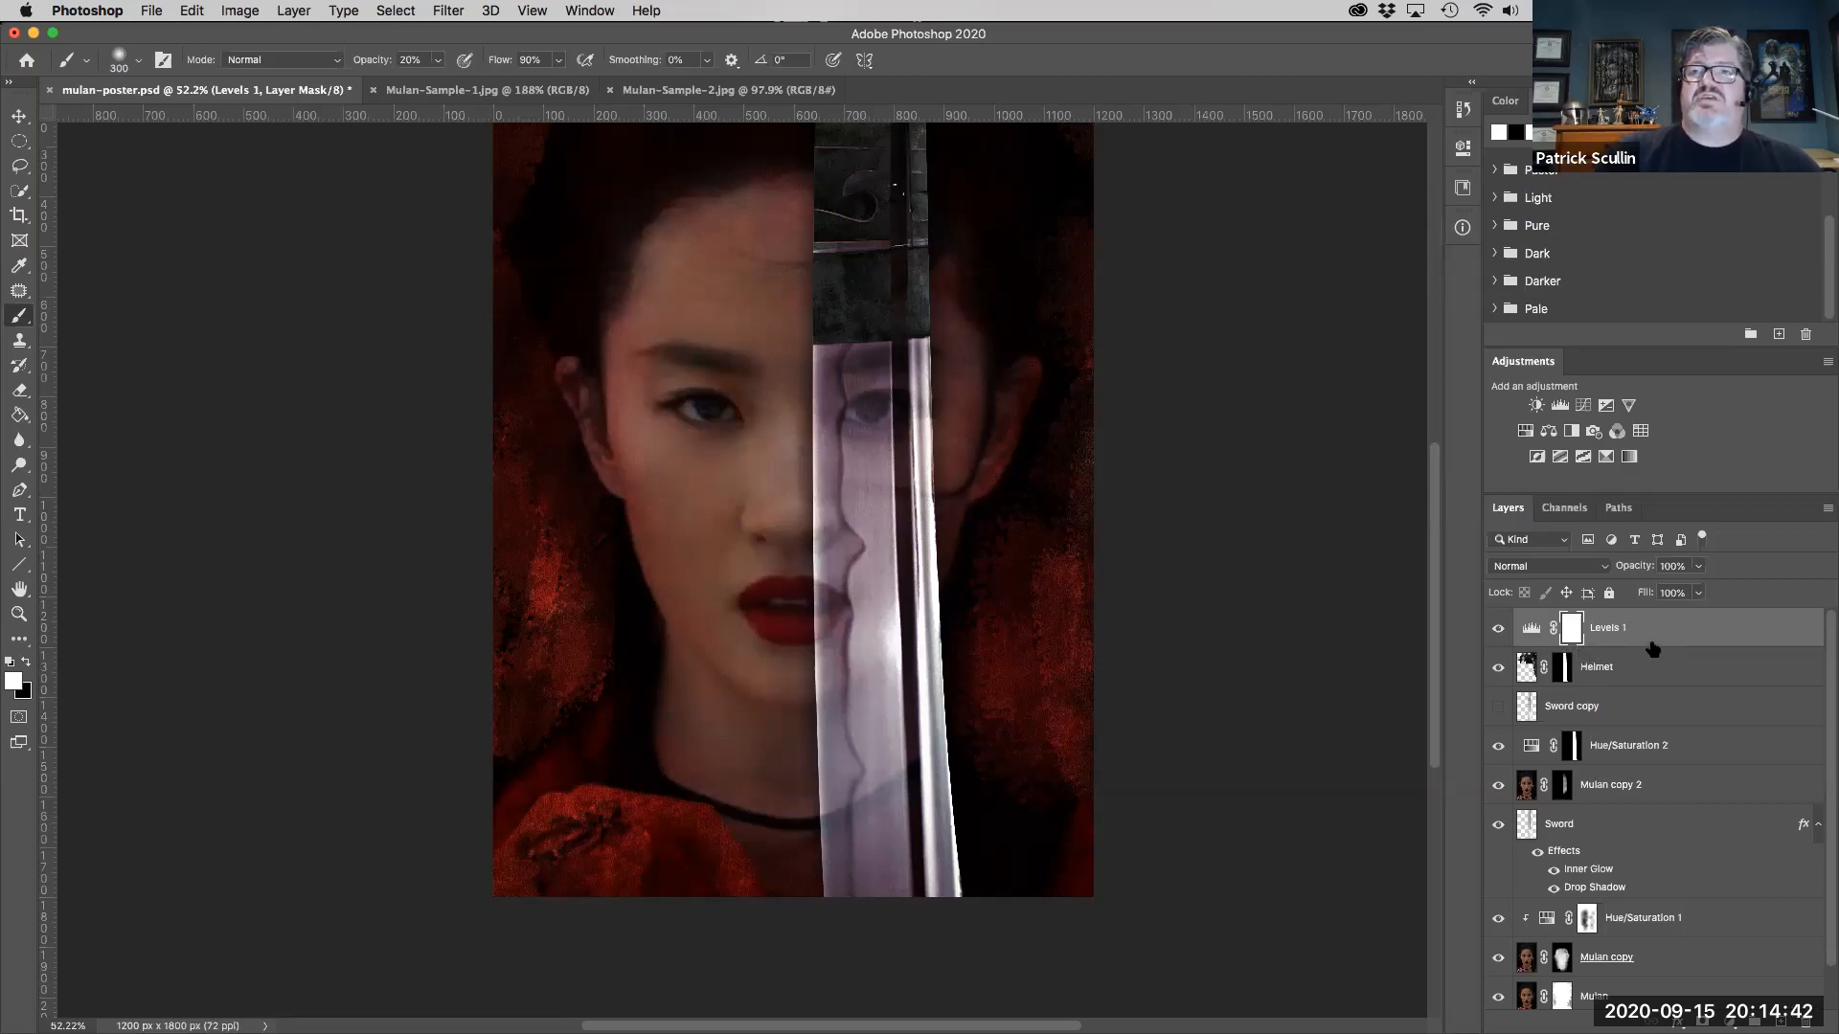
drag(1634, 655, 1633, 644)
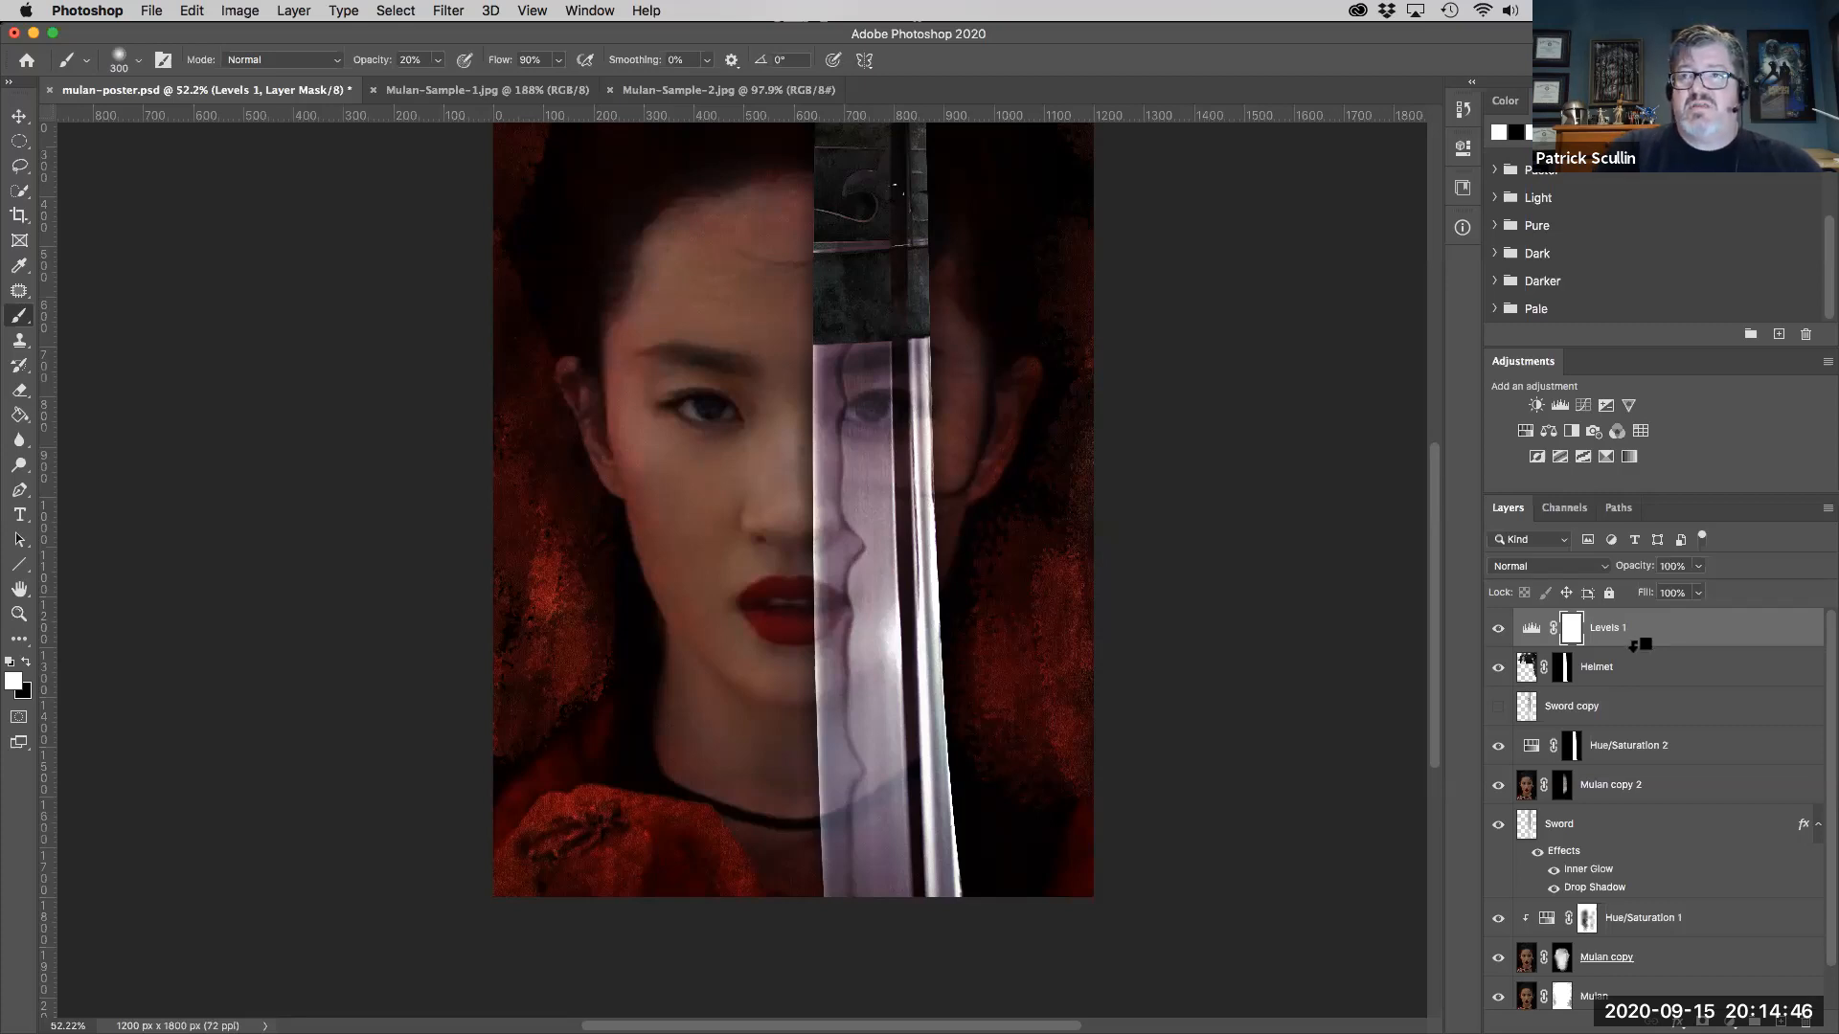
alt+click(1634, 644)
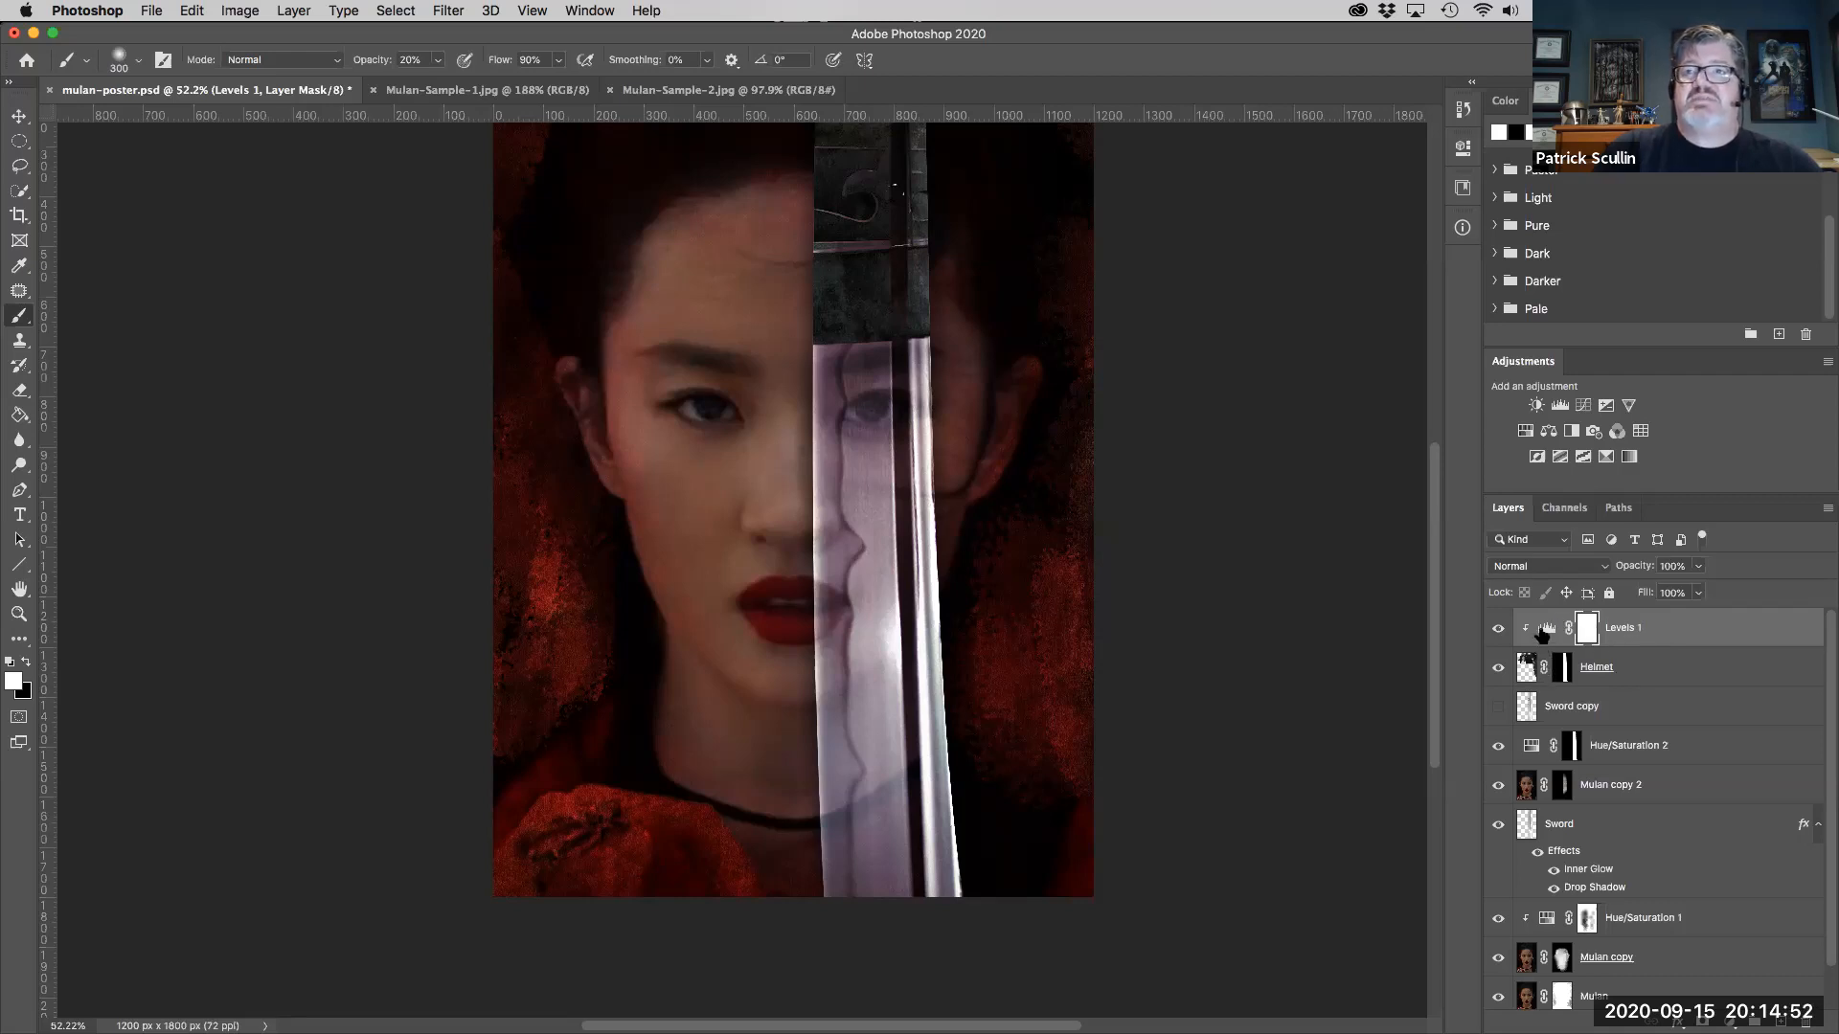
- Brighten the helmet in its clipped Levels adjustment with a white input level of 194 and midtones at 0.91
double_click(1544, 630)
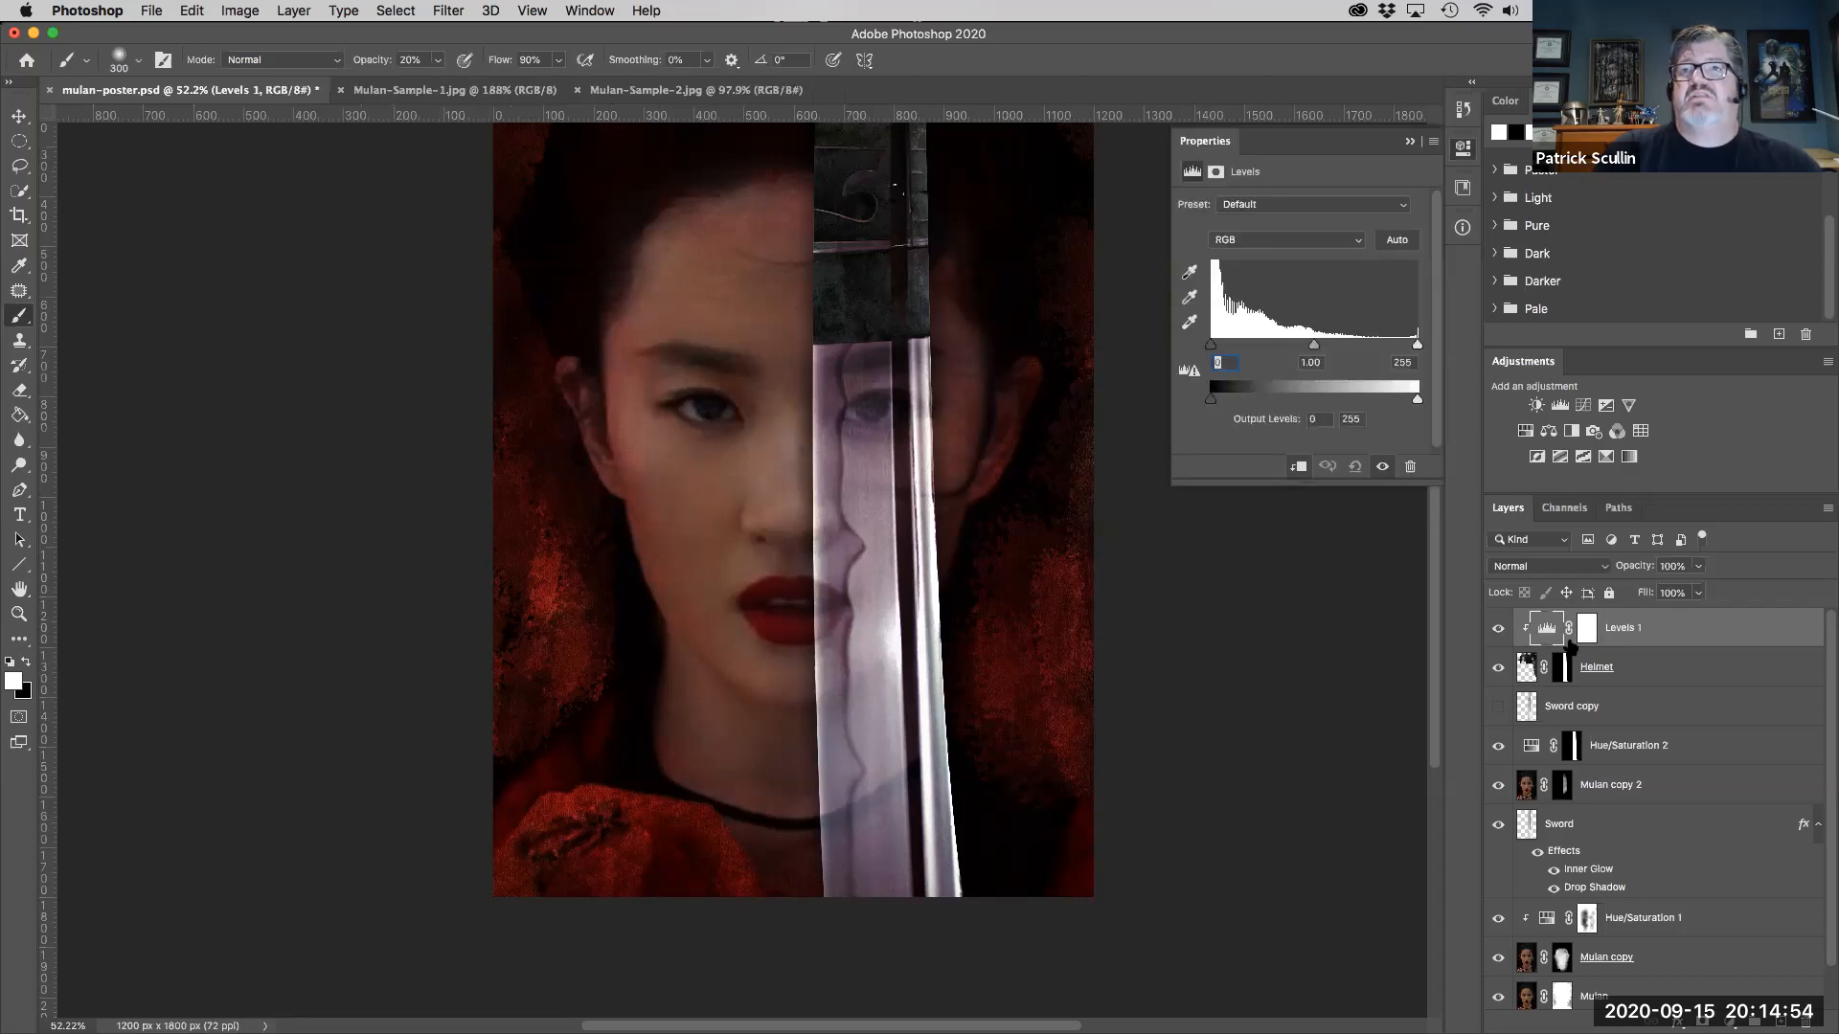
drag(1315, 349, 1289, 348)
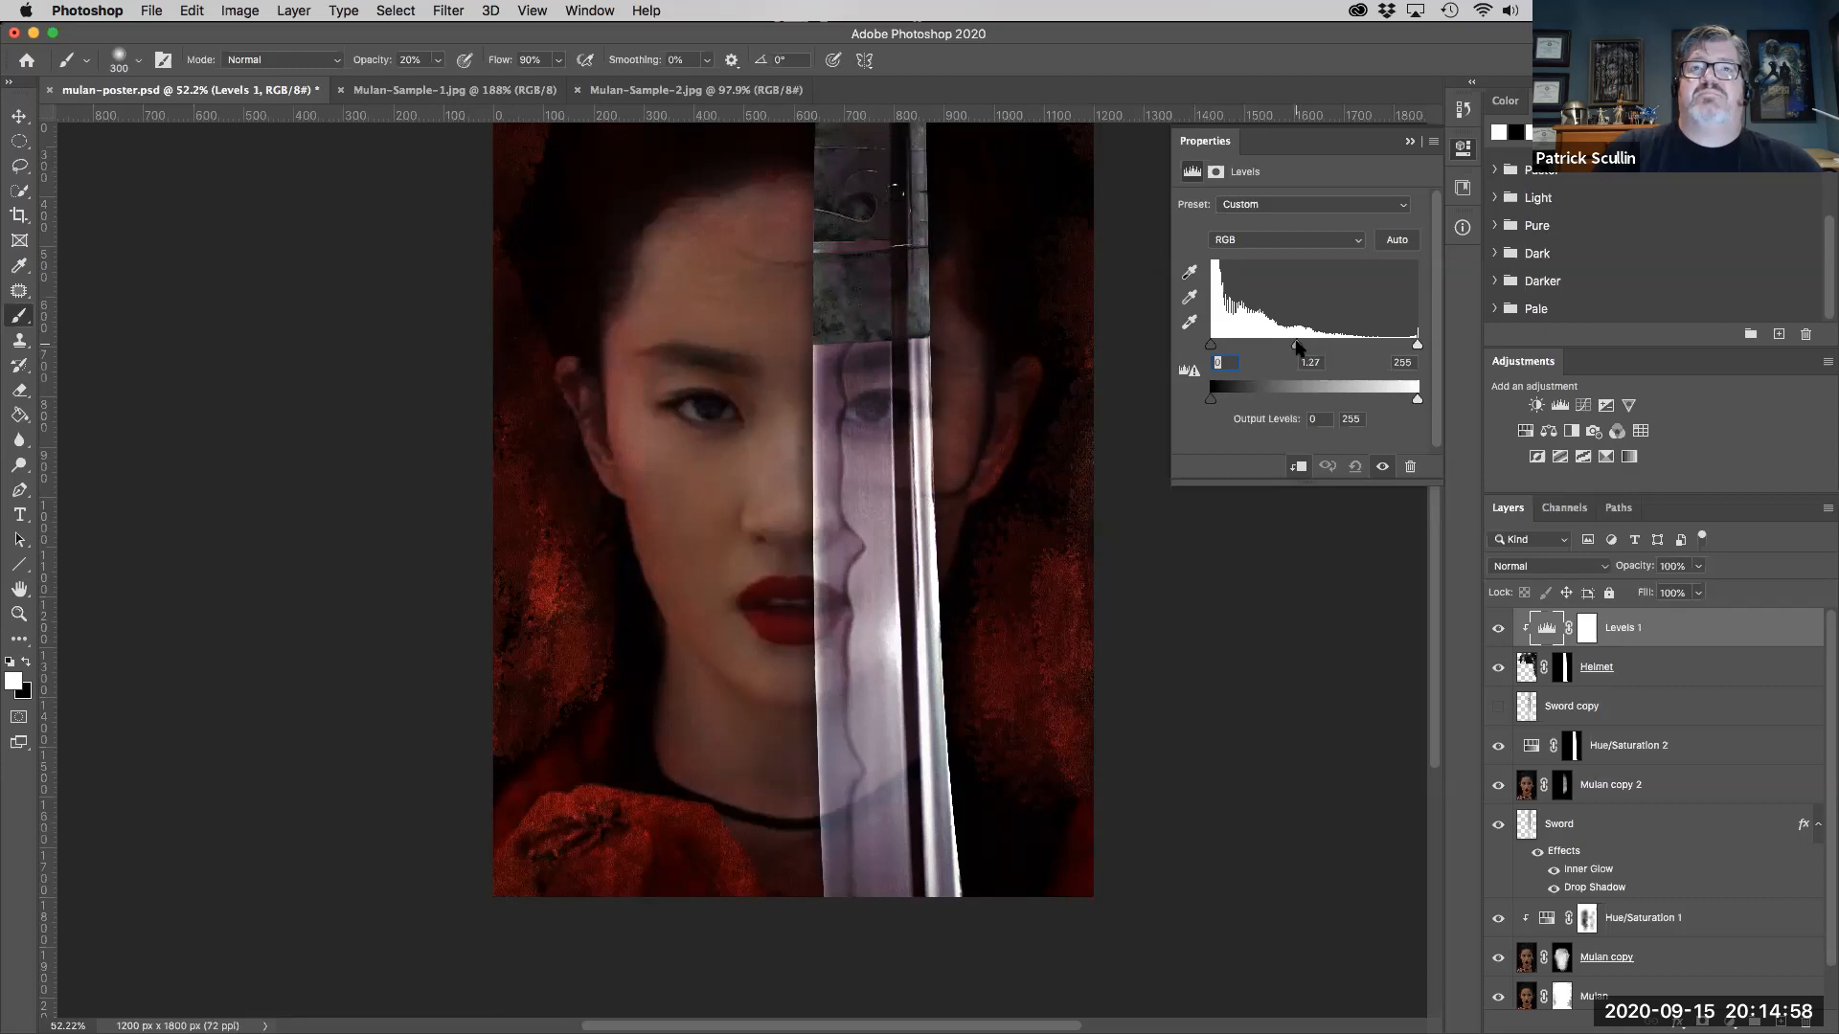
drag(1417, 344, 1368, 348)
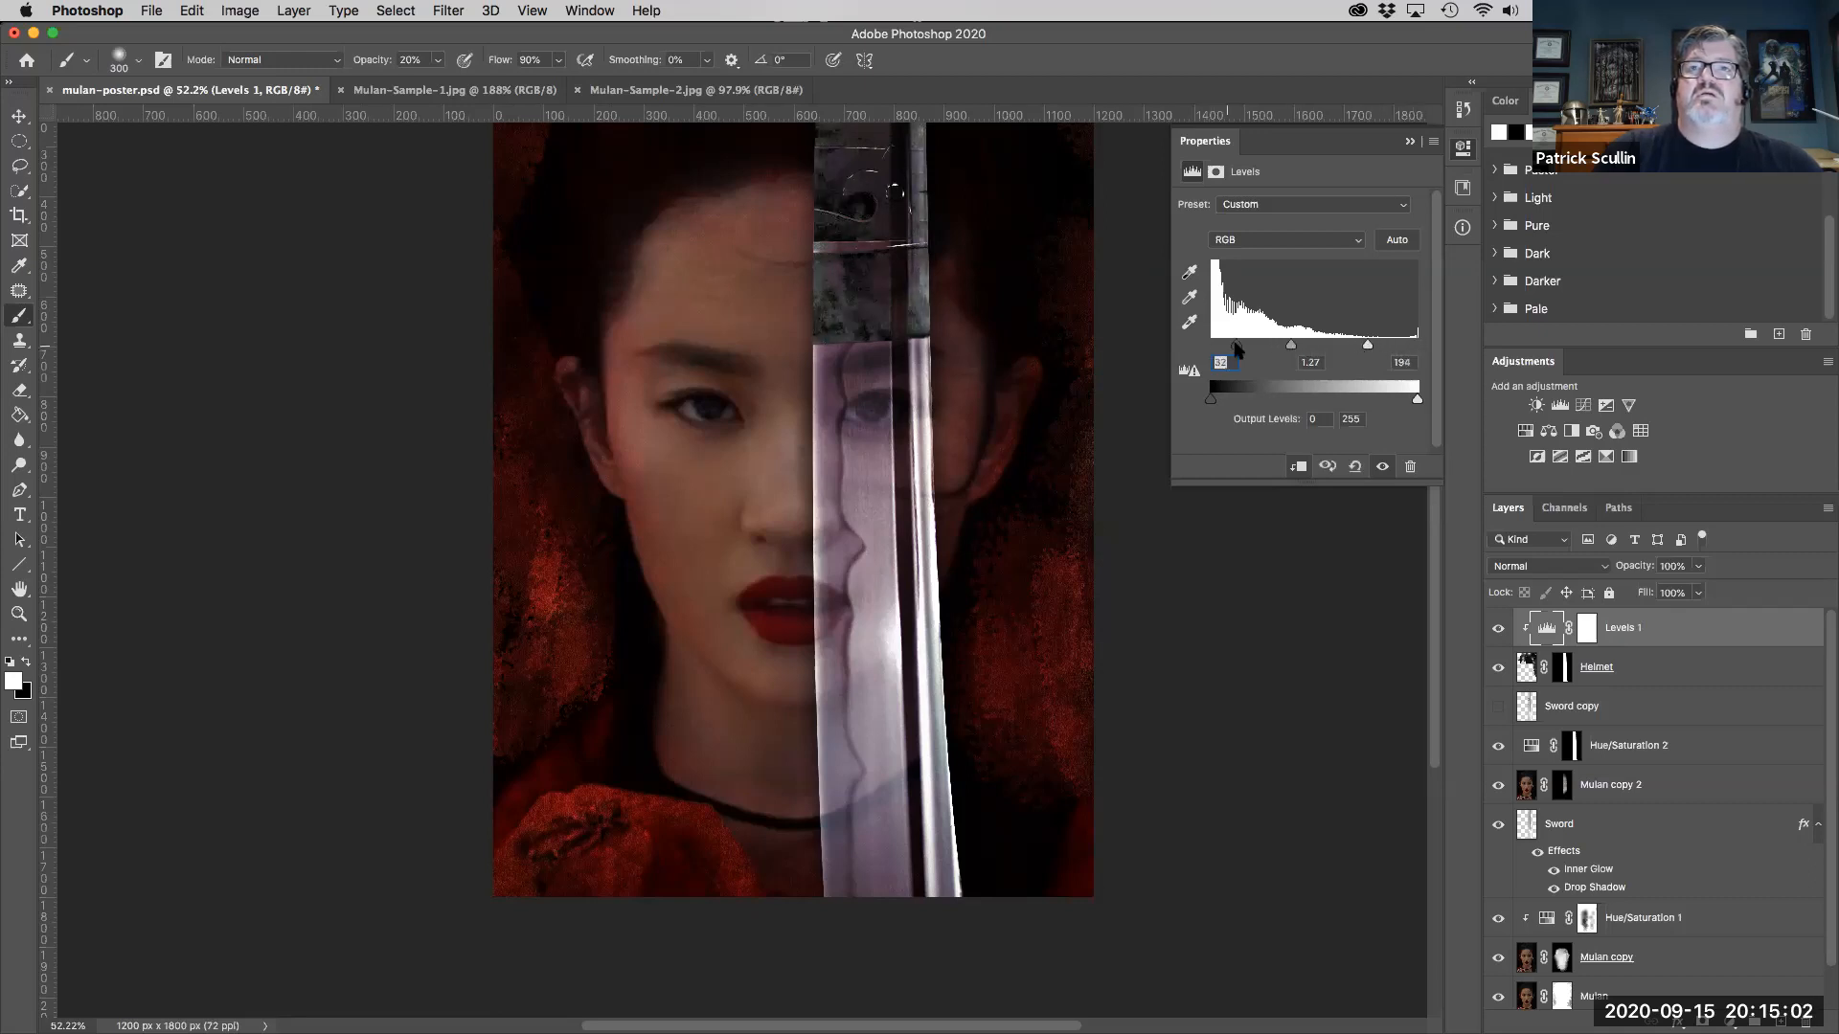
mouse_move(1276, 347)
mouse_down()
mouse_move(1258, 348)
mouse_move(1299, 349)
mouse_up()
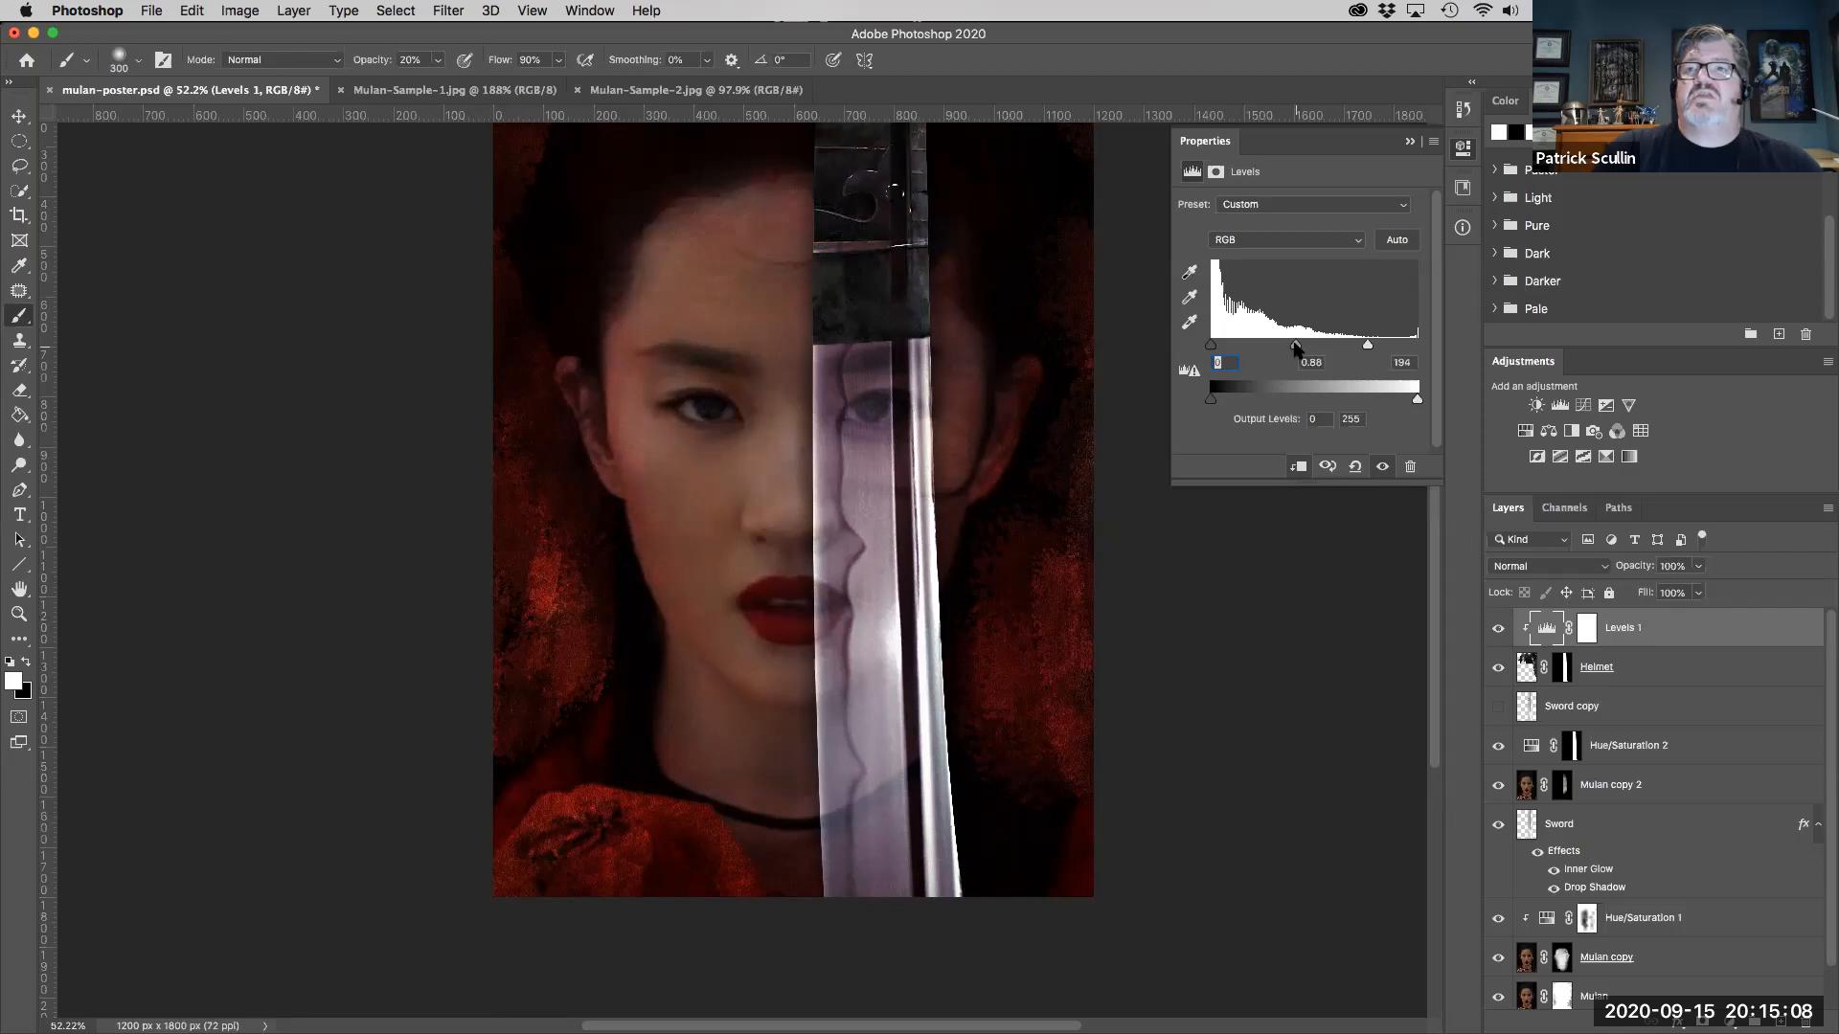
drag(1294, 351, 1293, 350)
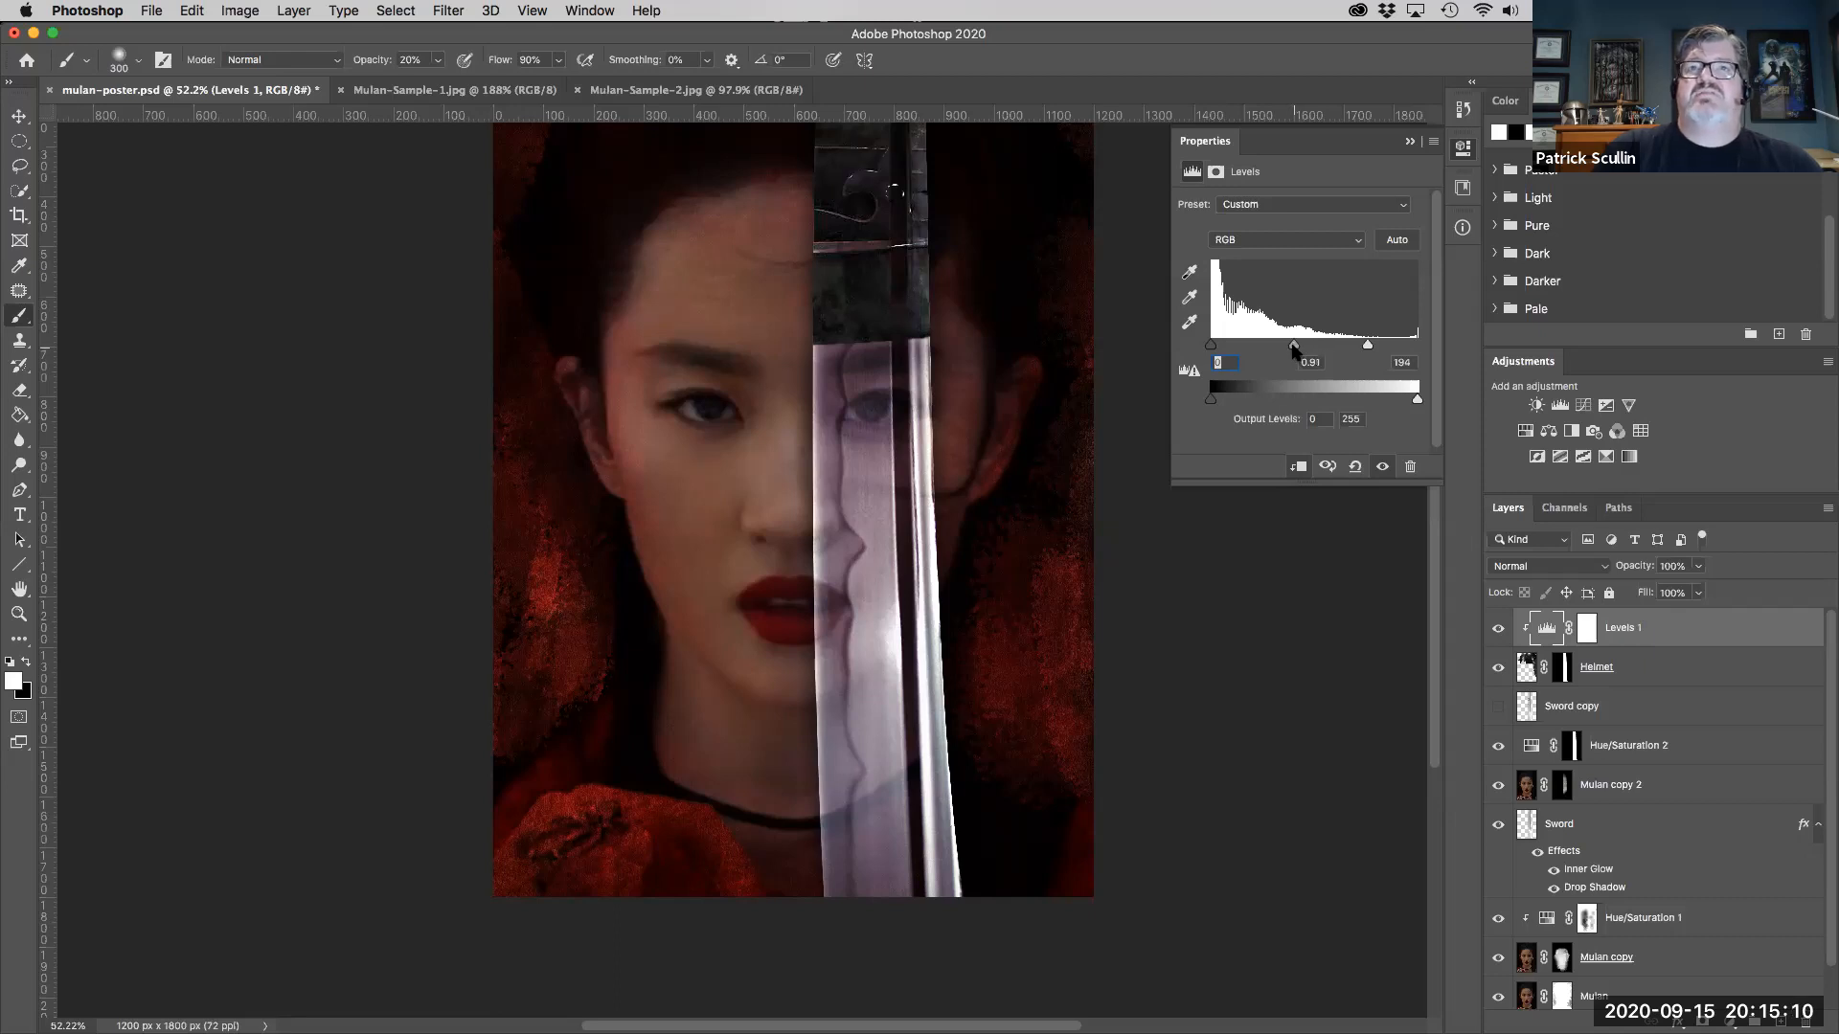
click(1409, 142)
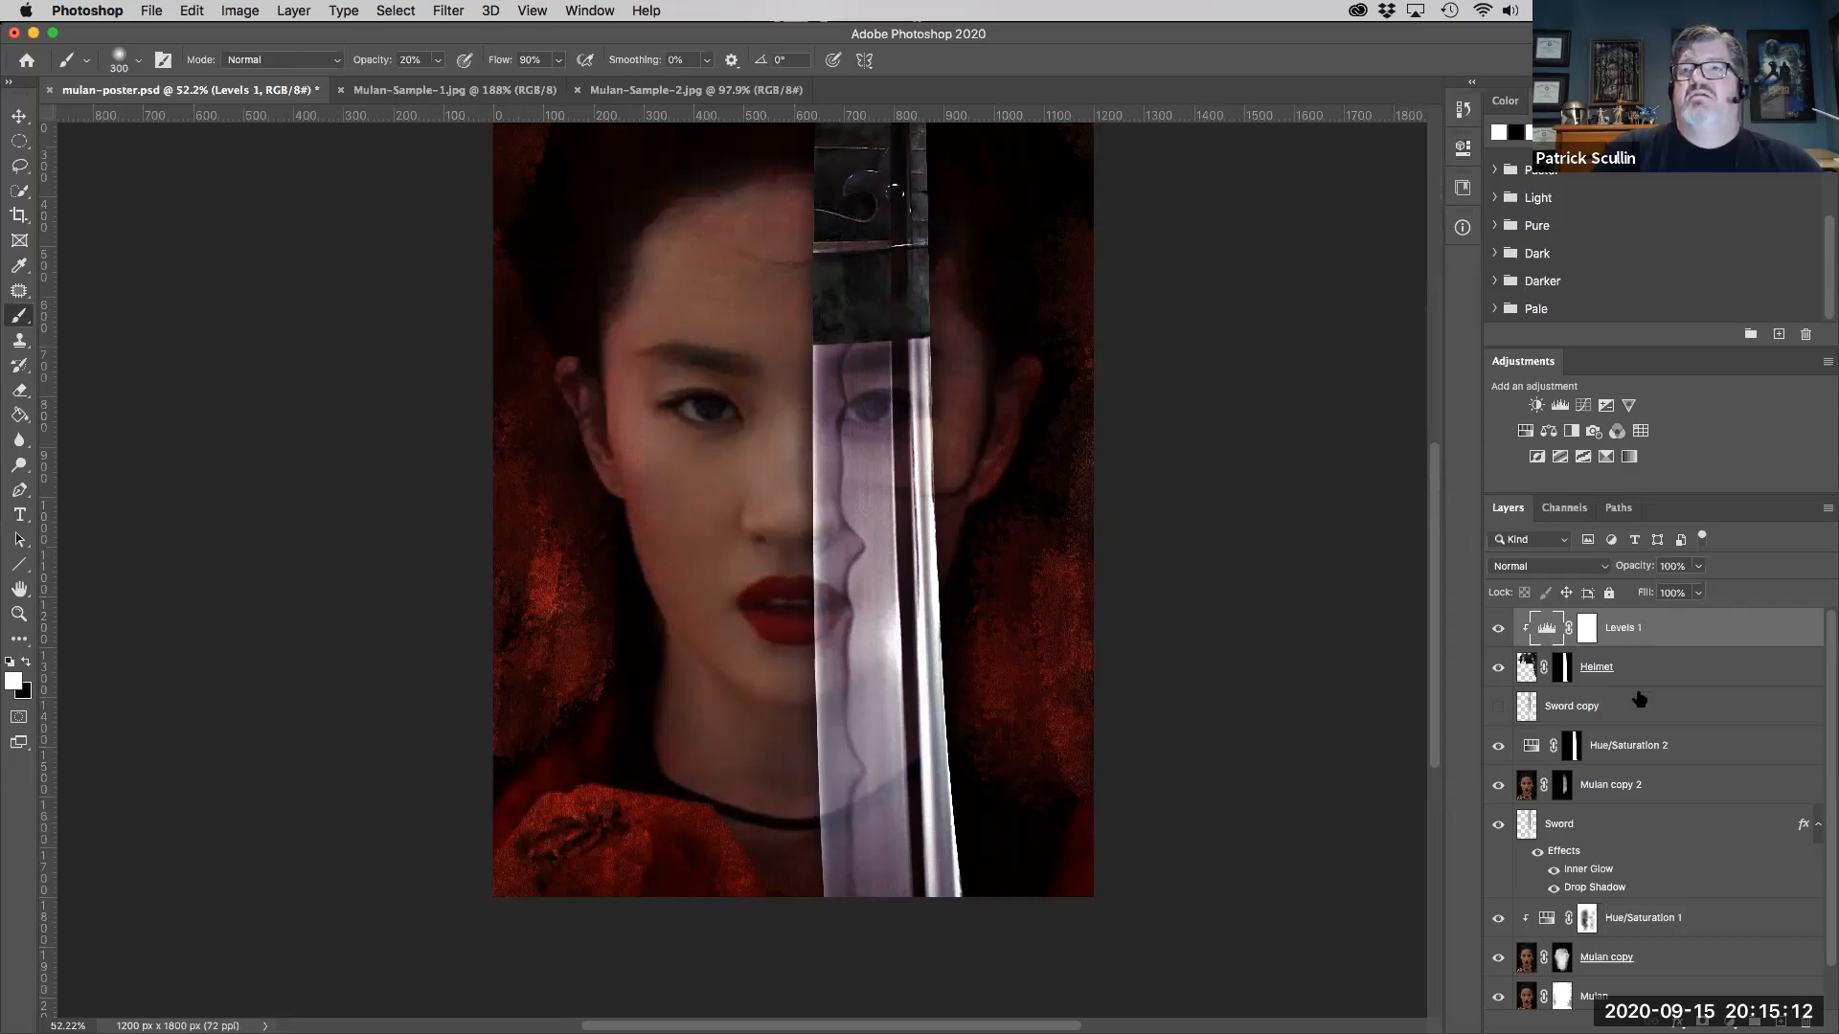
- Return the Helmet layer's blend mode to Normal
click(1533, 670)
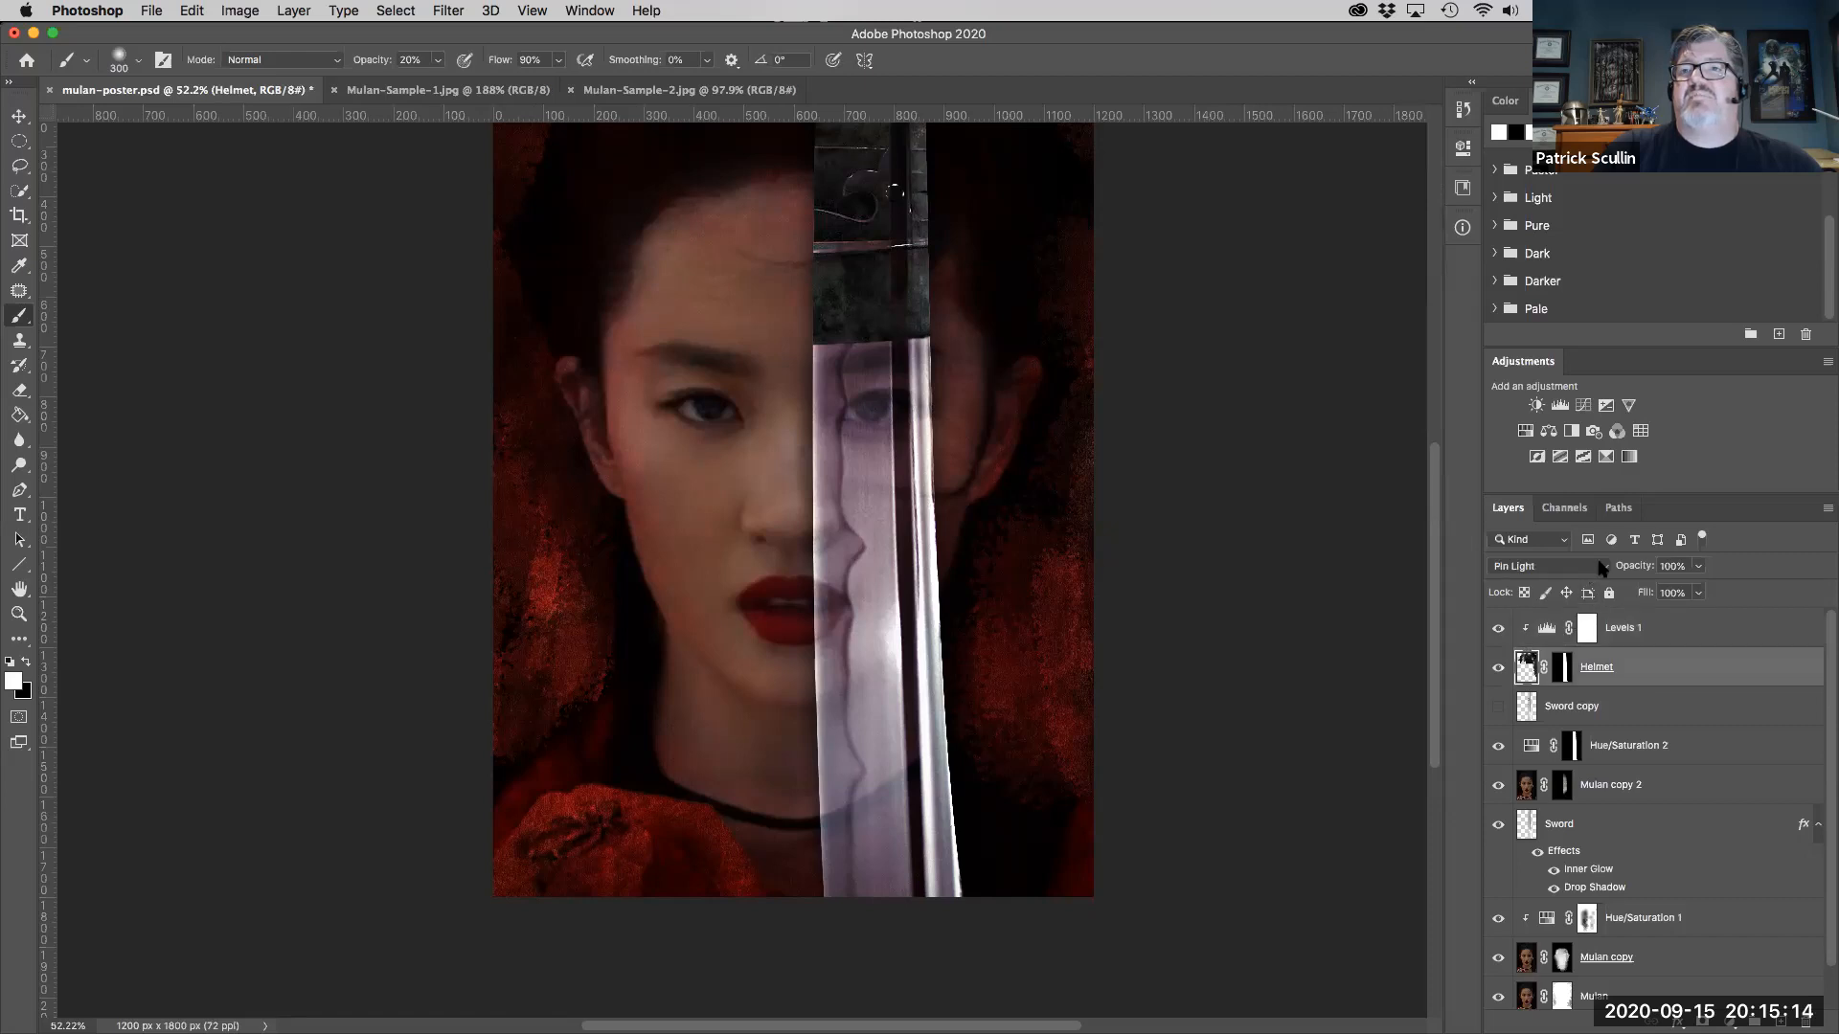
click(1580, 566)
click(1561, 287)
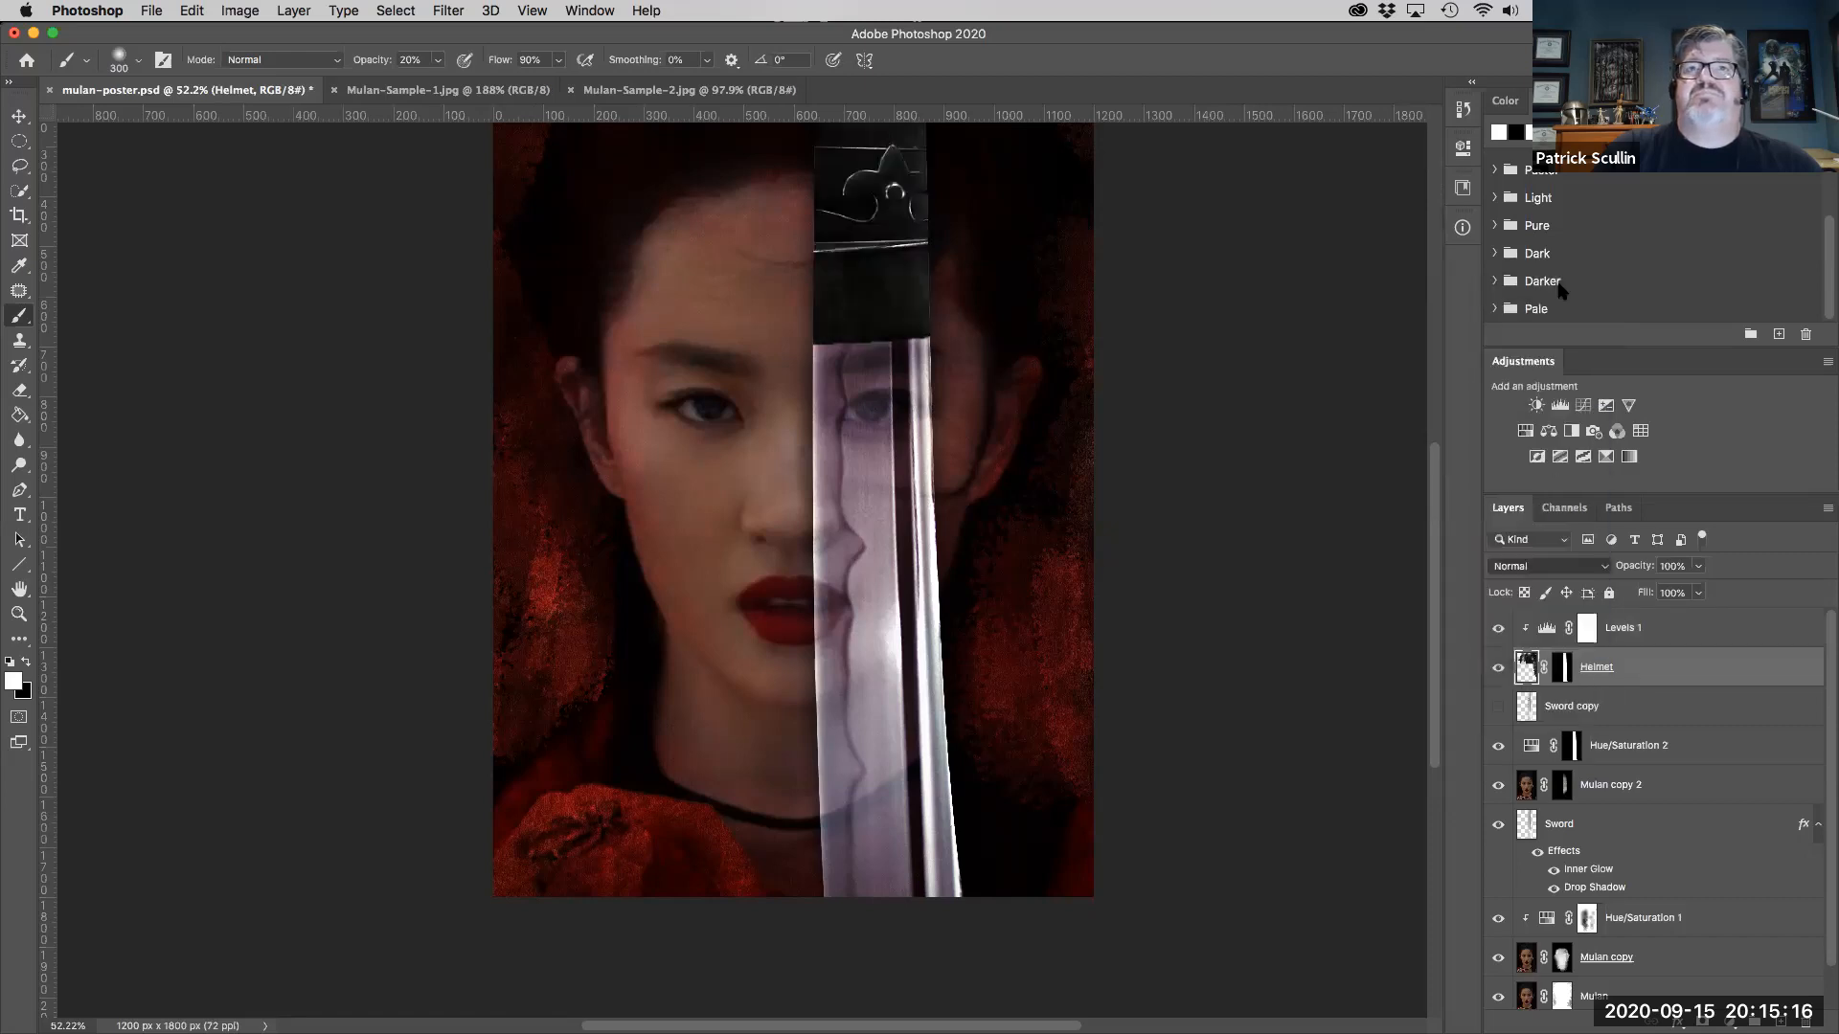
- Set the midtone level of the helmet's Levels adjustment to 1.23
double_click(1547, 627)
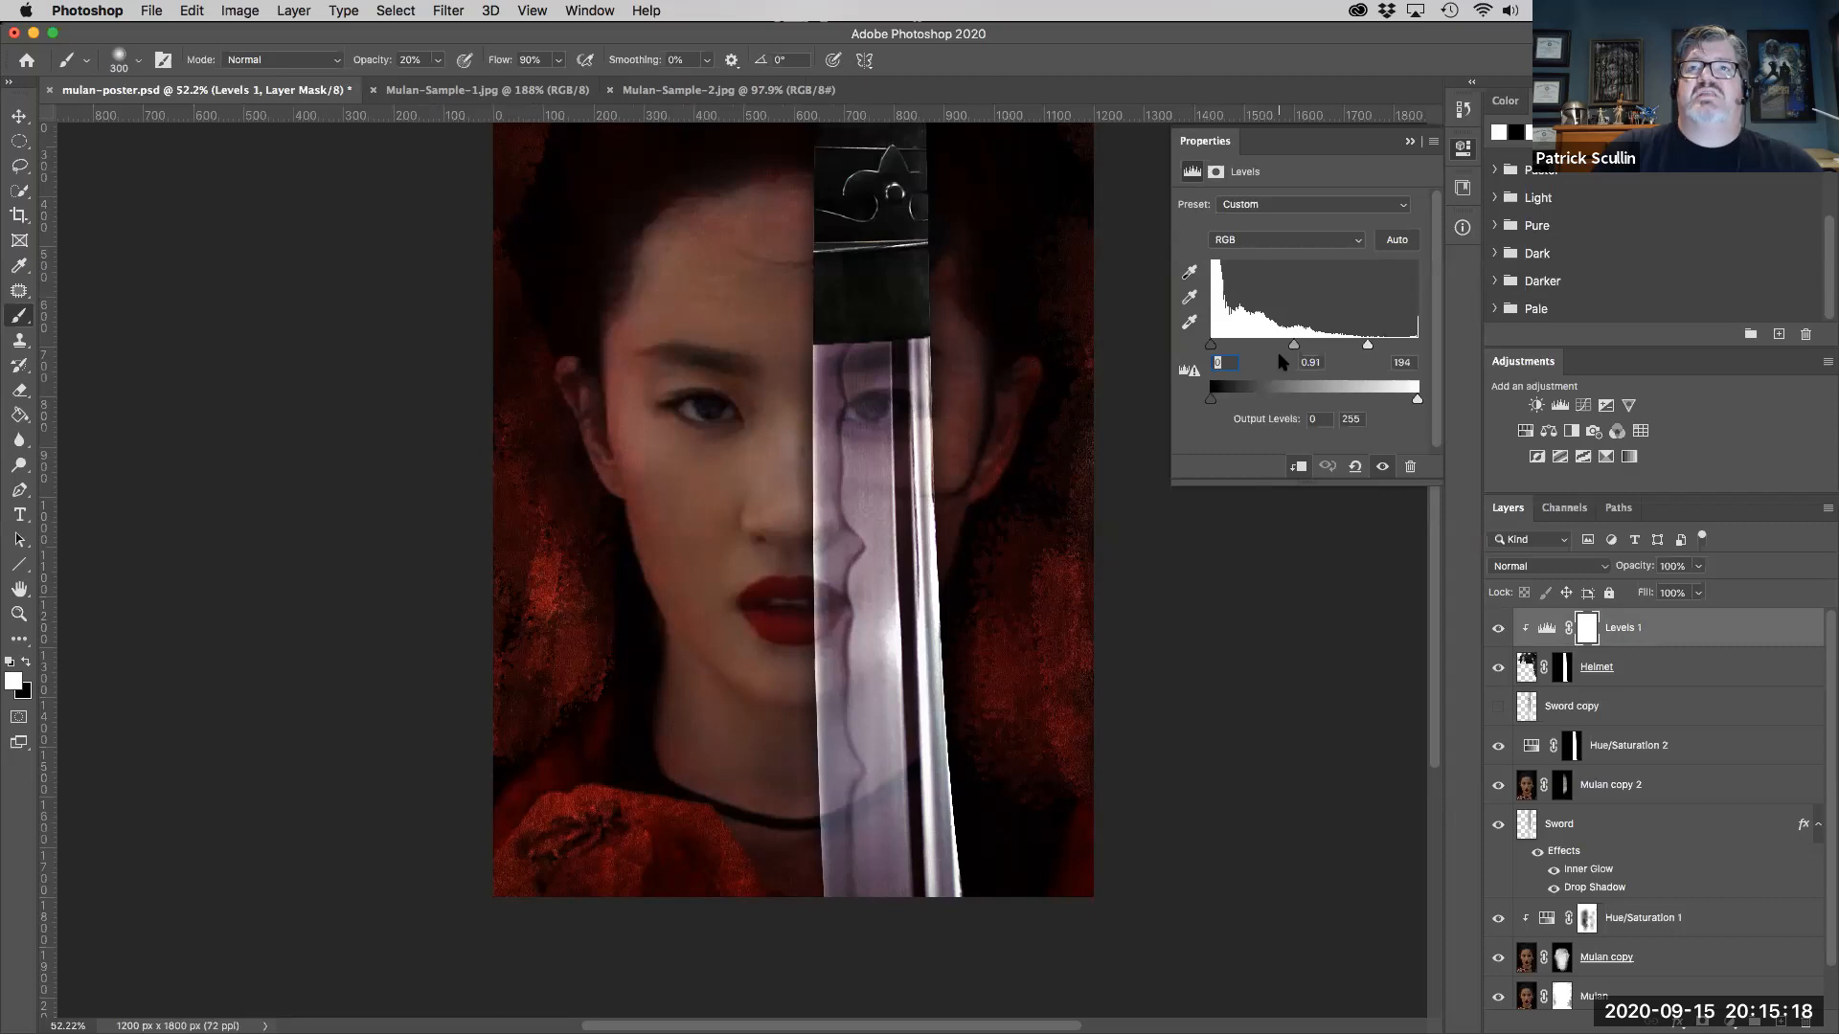
drag(1274, 345, 1280, 349)
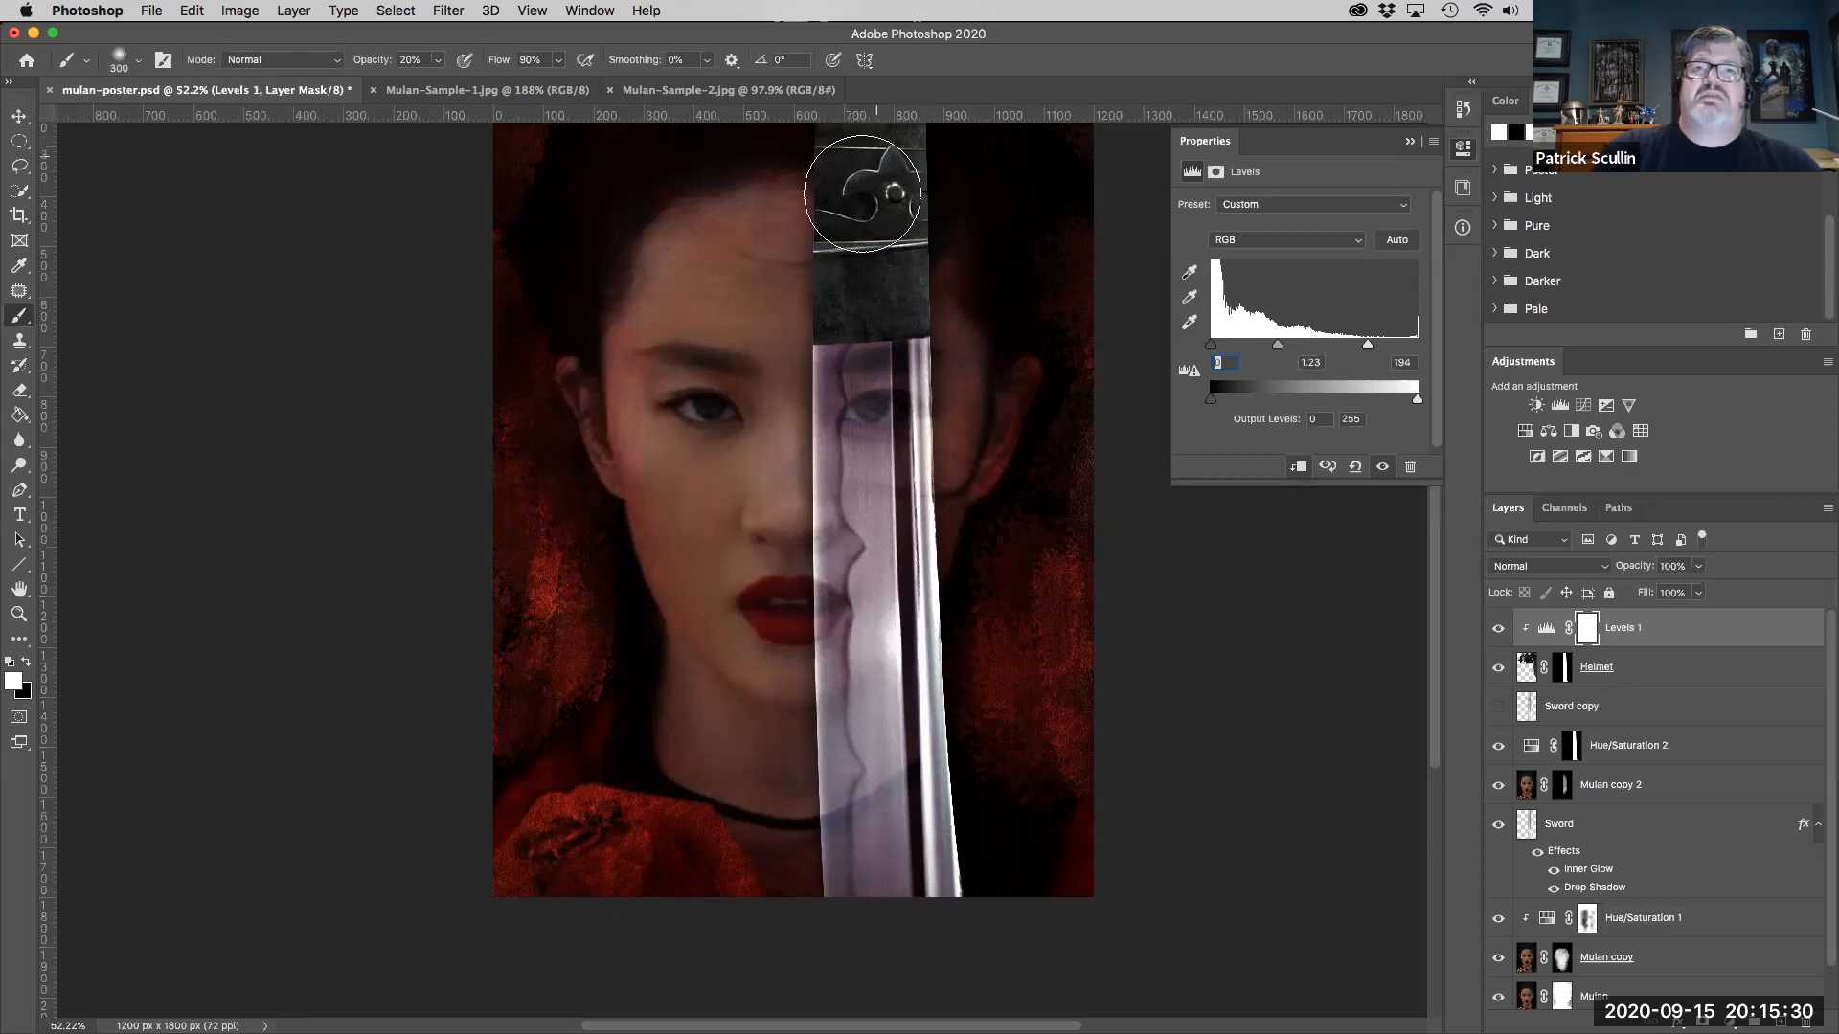
drag(870, 241, 872, 260)
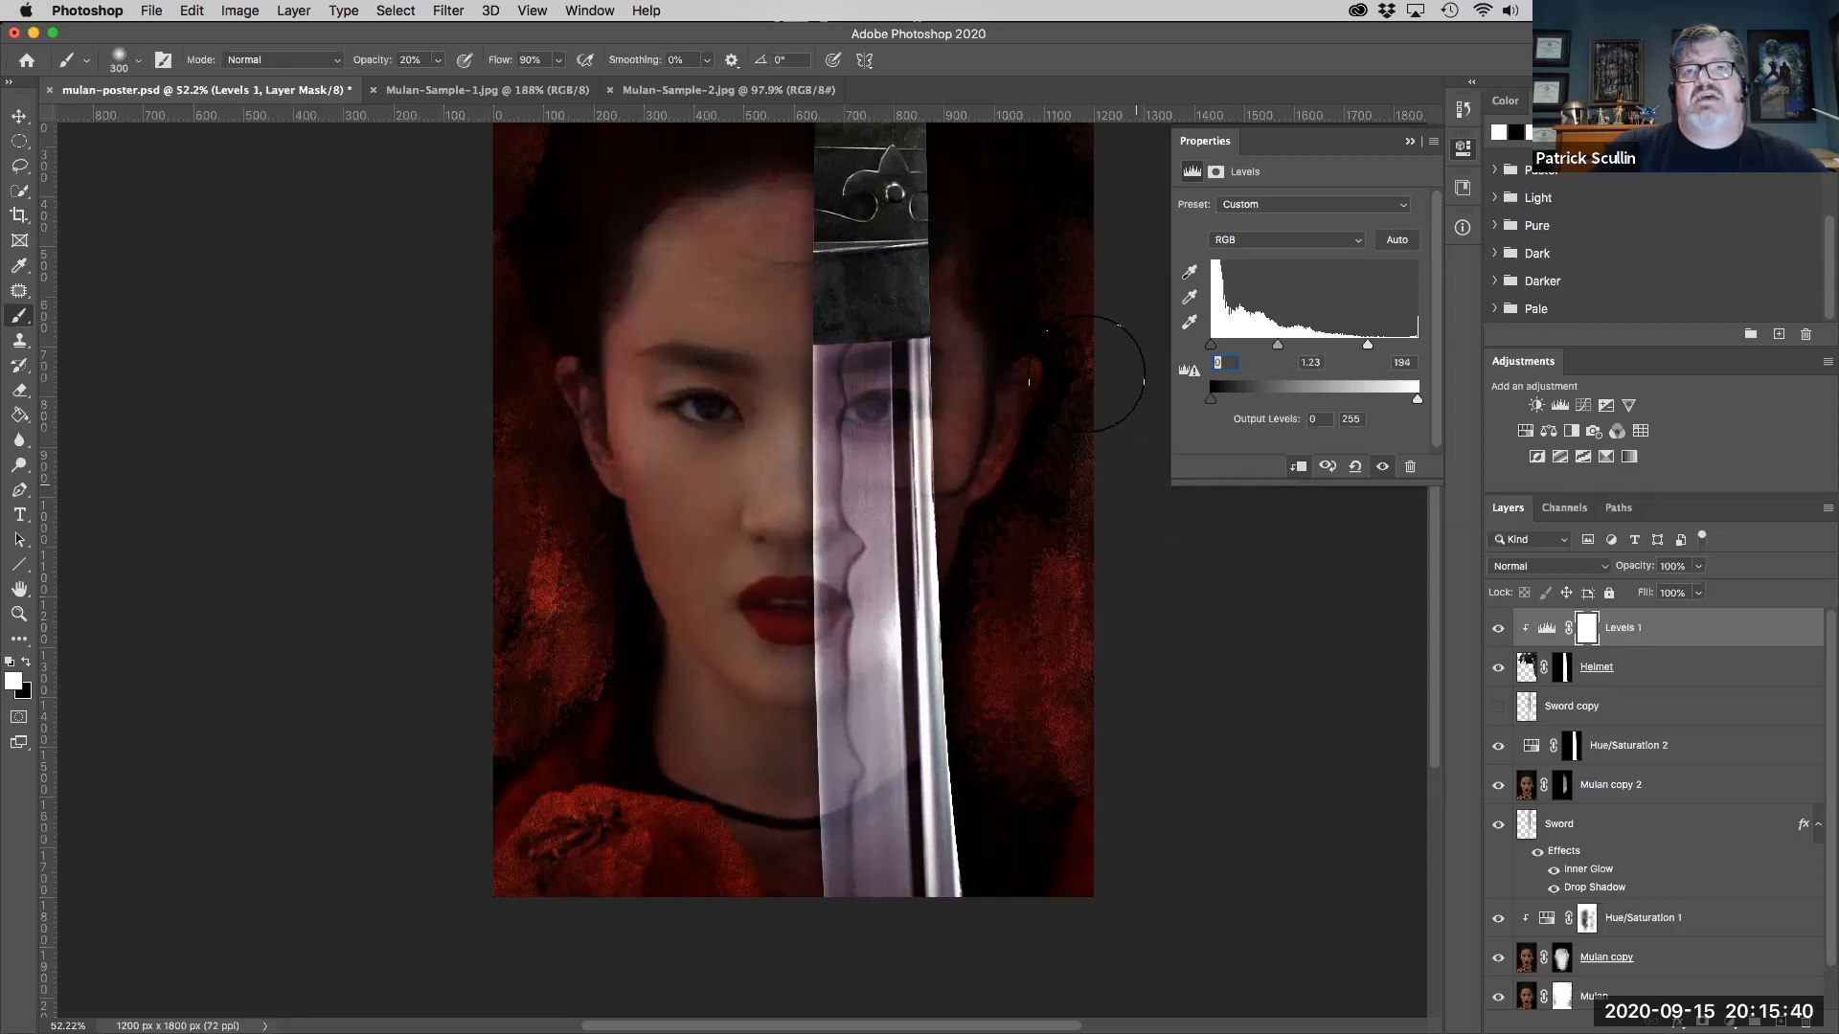
click(1410, 141)
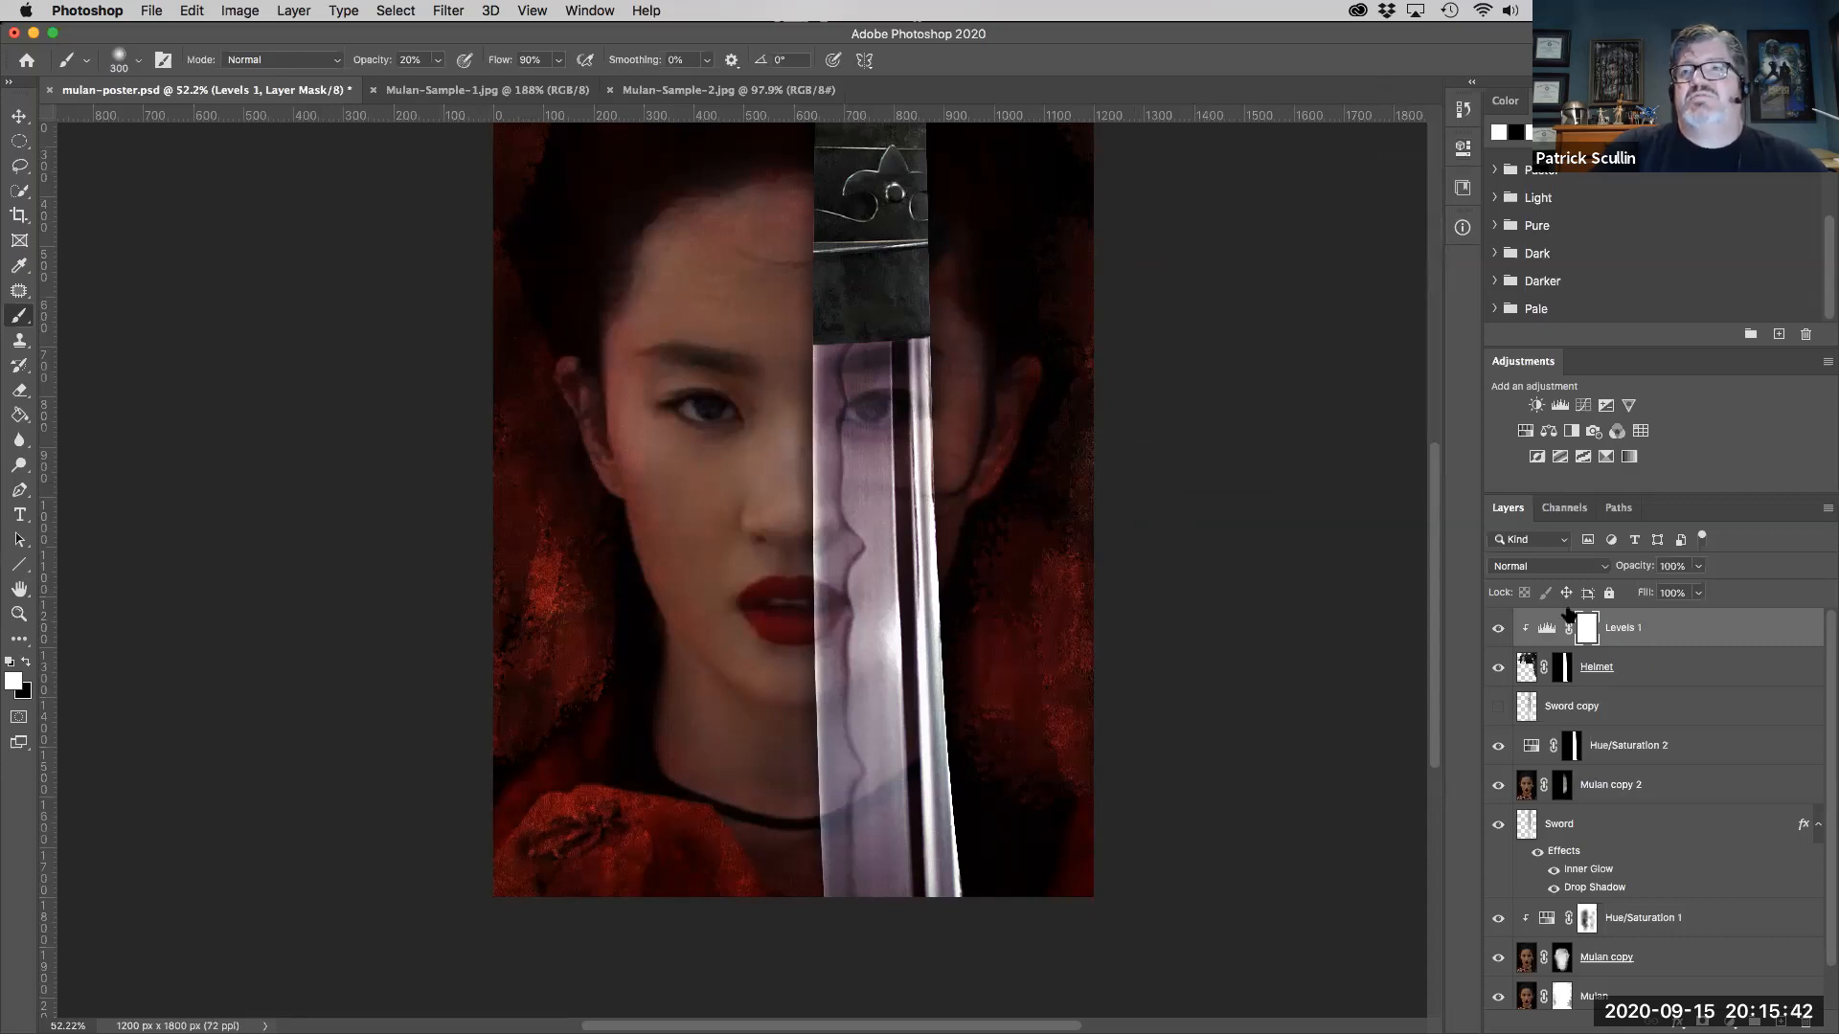
- Make the Sword copy layer visible and move it to the top of the layer stack
click(1530, 710)
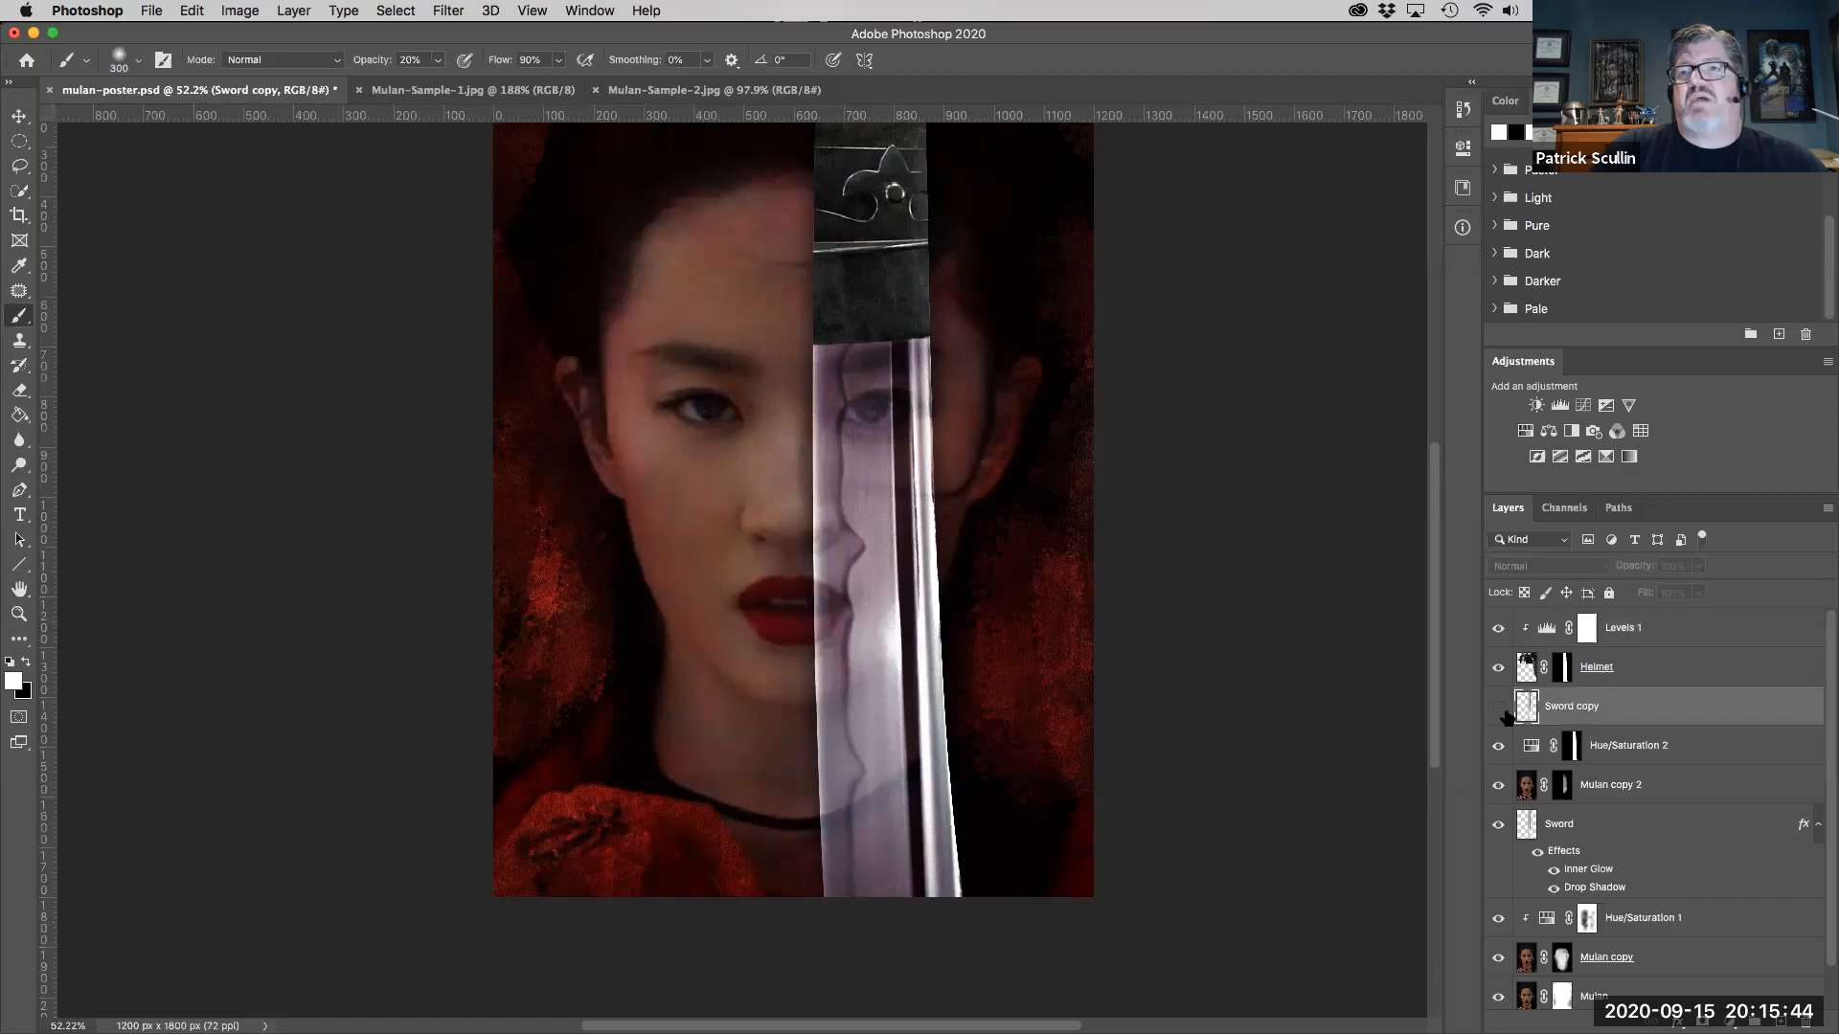
click(1497, 709)
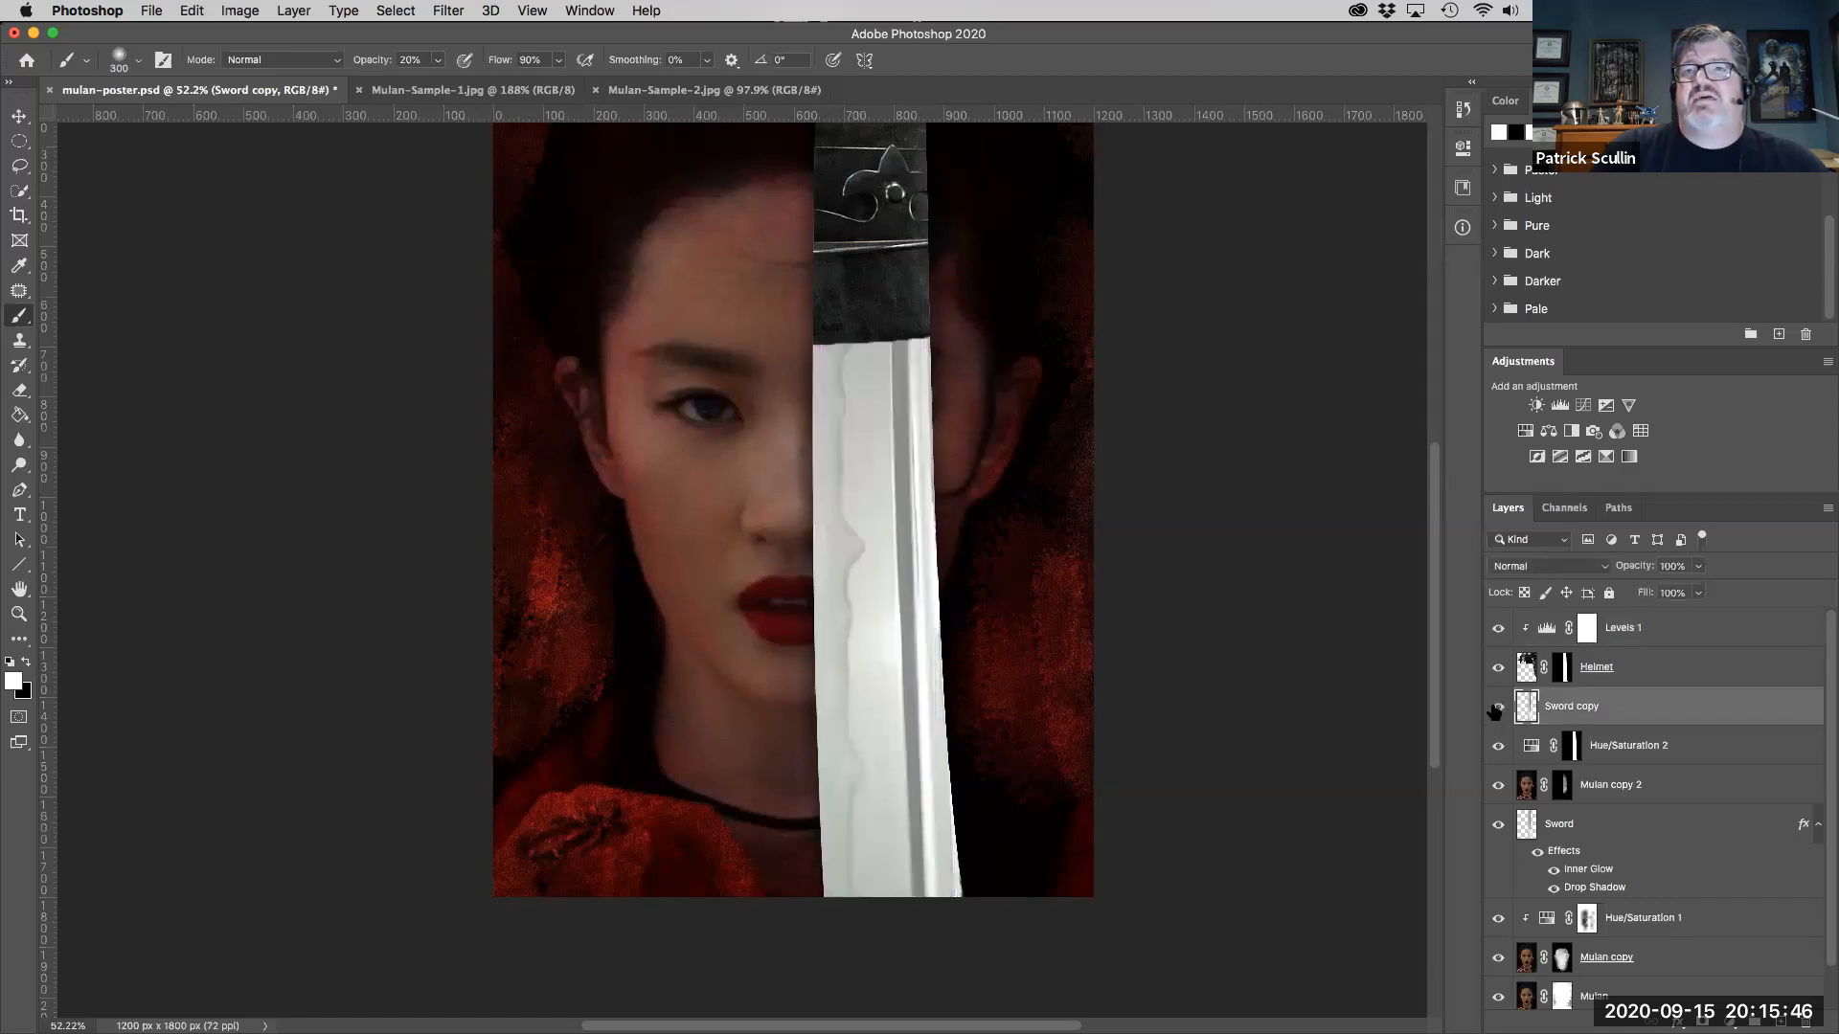
drag(1646, 707, 1641, 619)
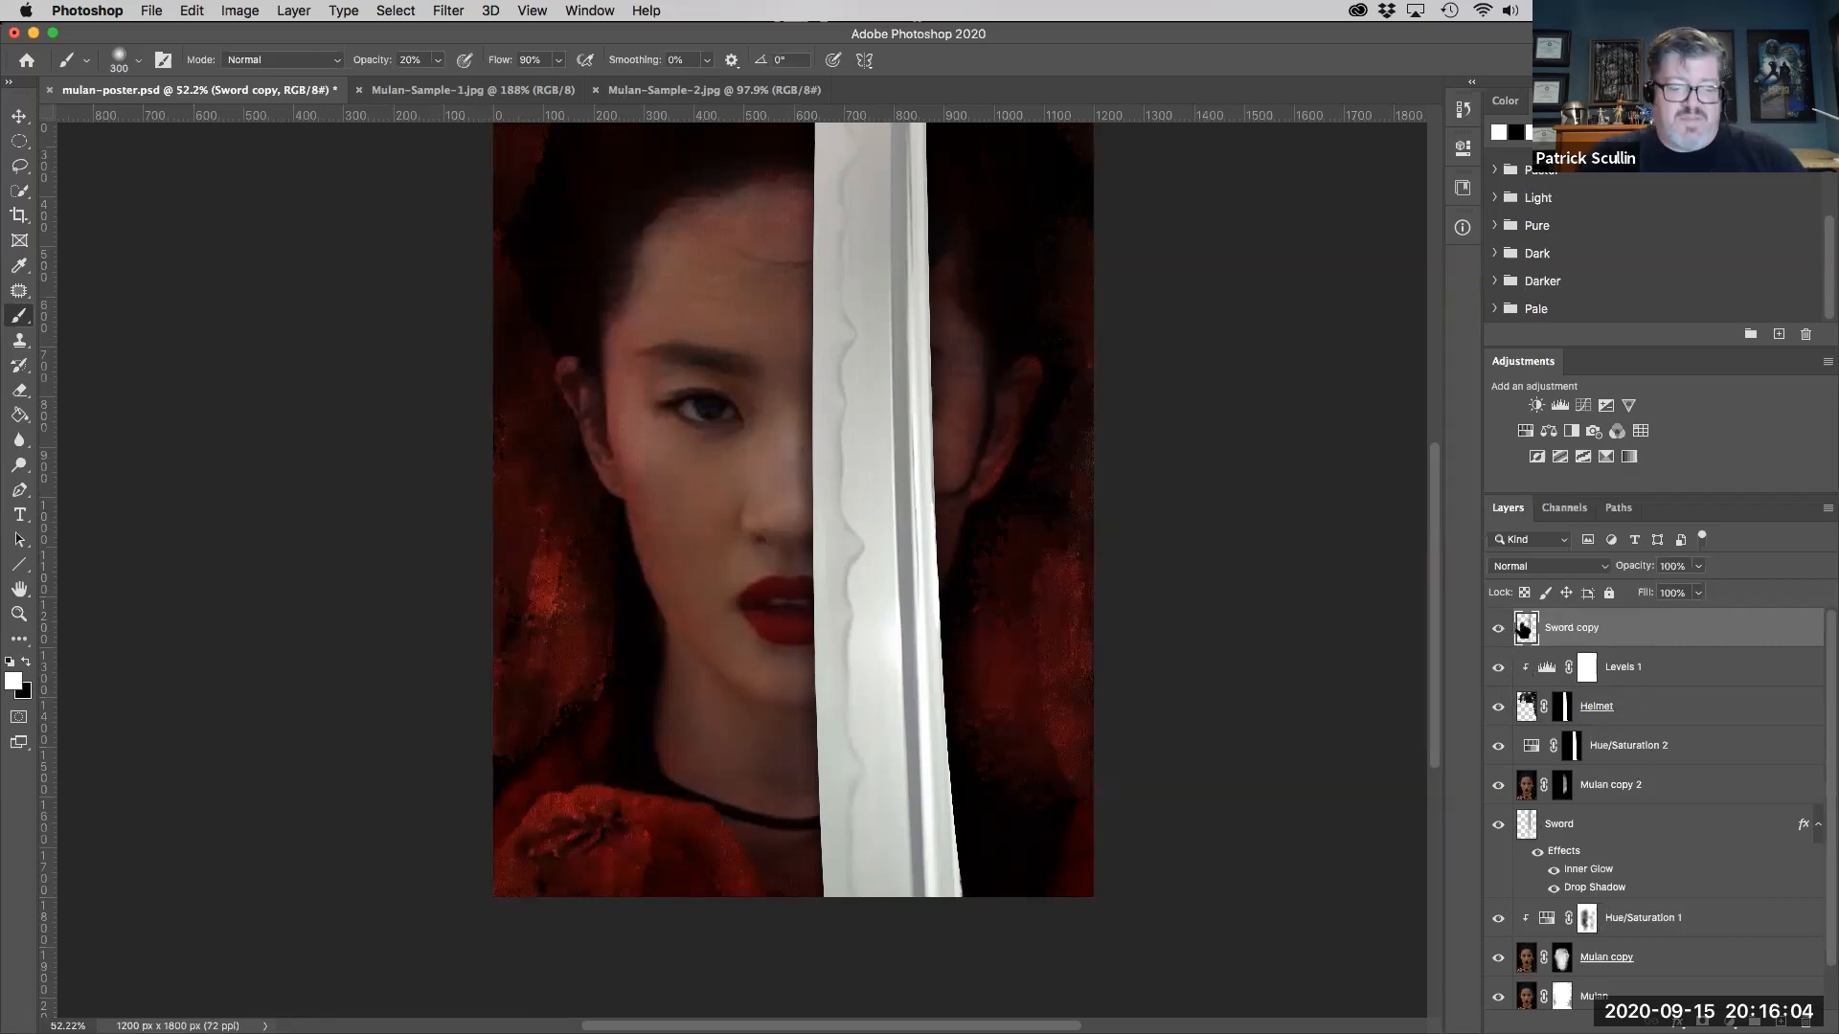
super+click(1524, 629)
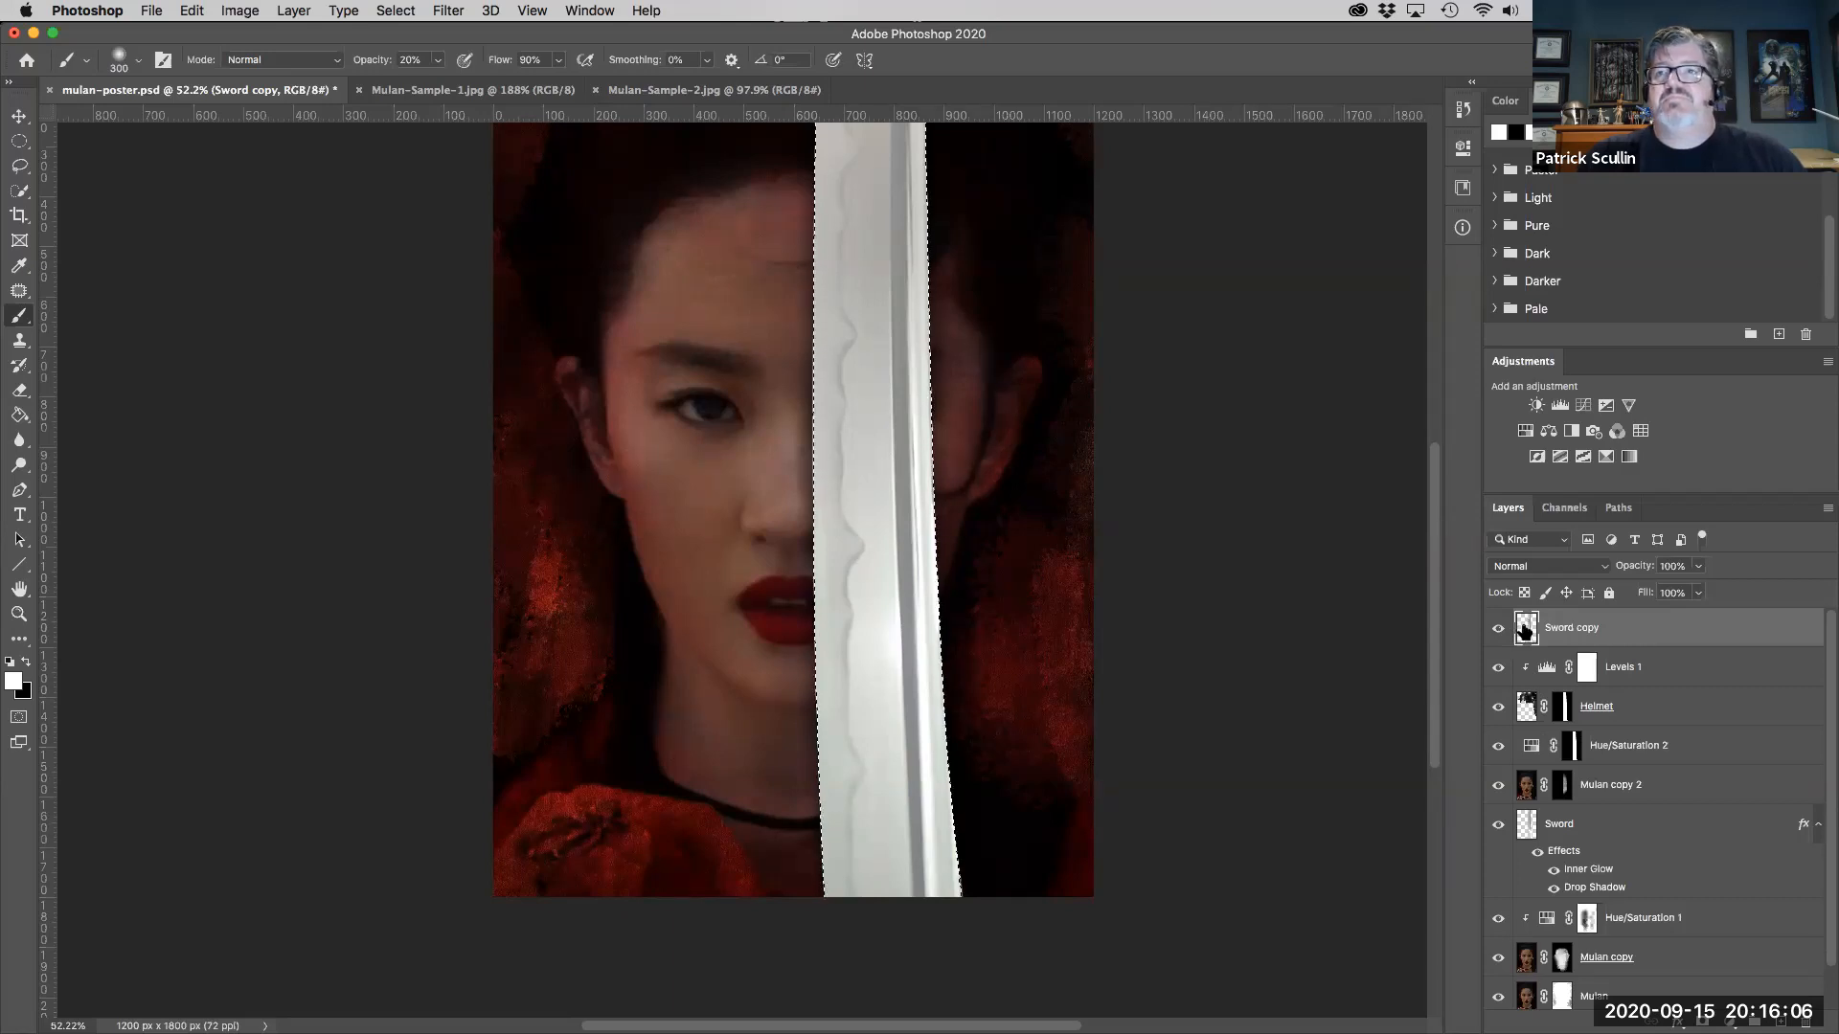
key(super+d)
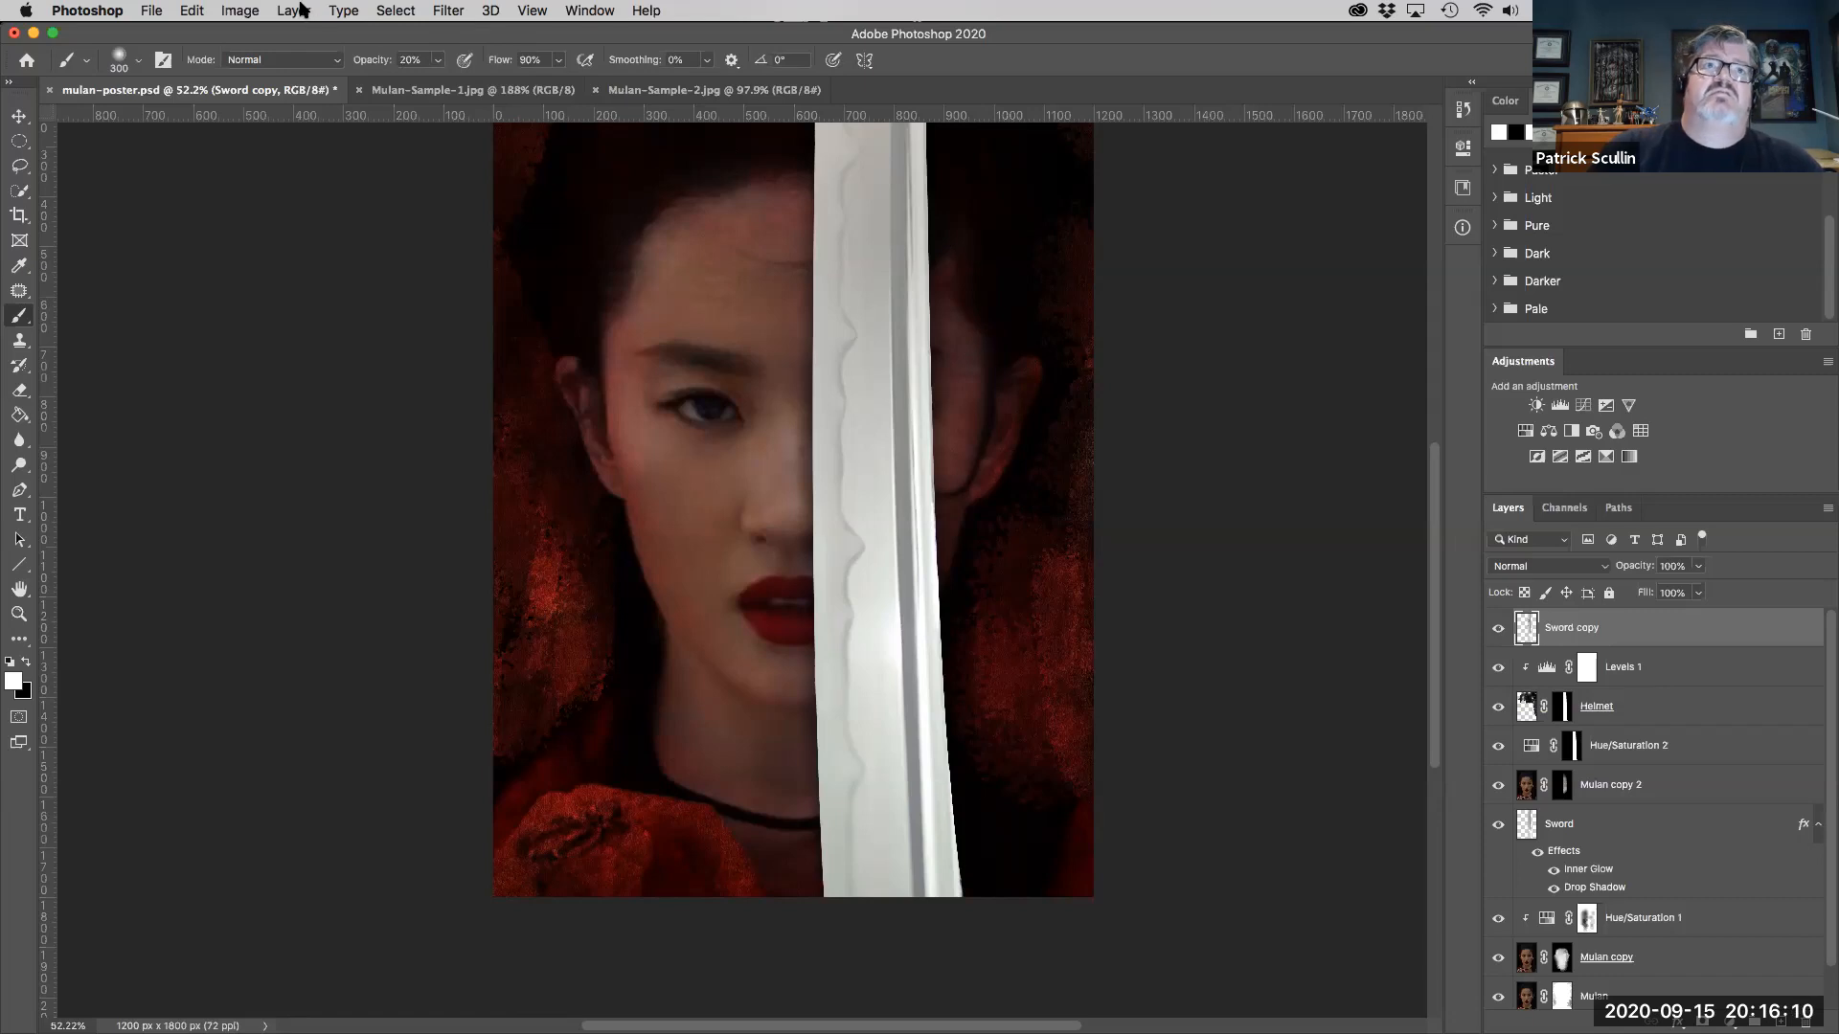
- Add a layer mask that hides all of the Sword copy layer
click(290, 12)
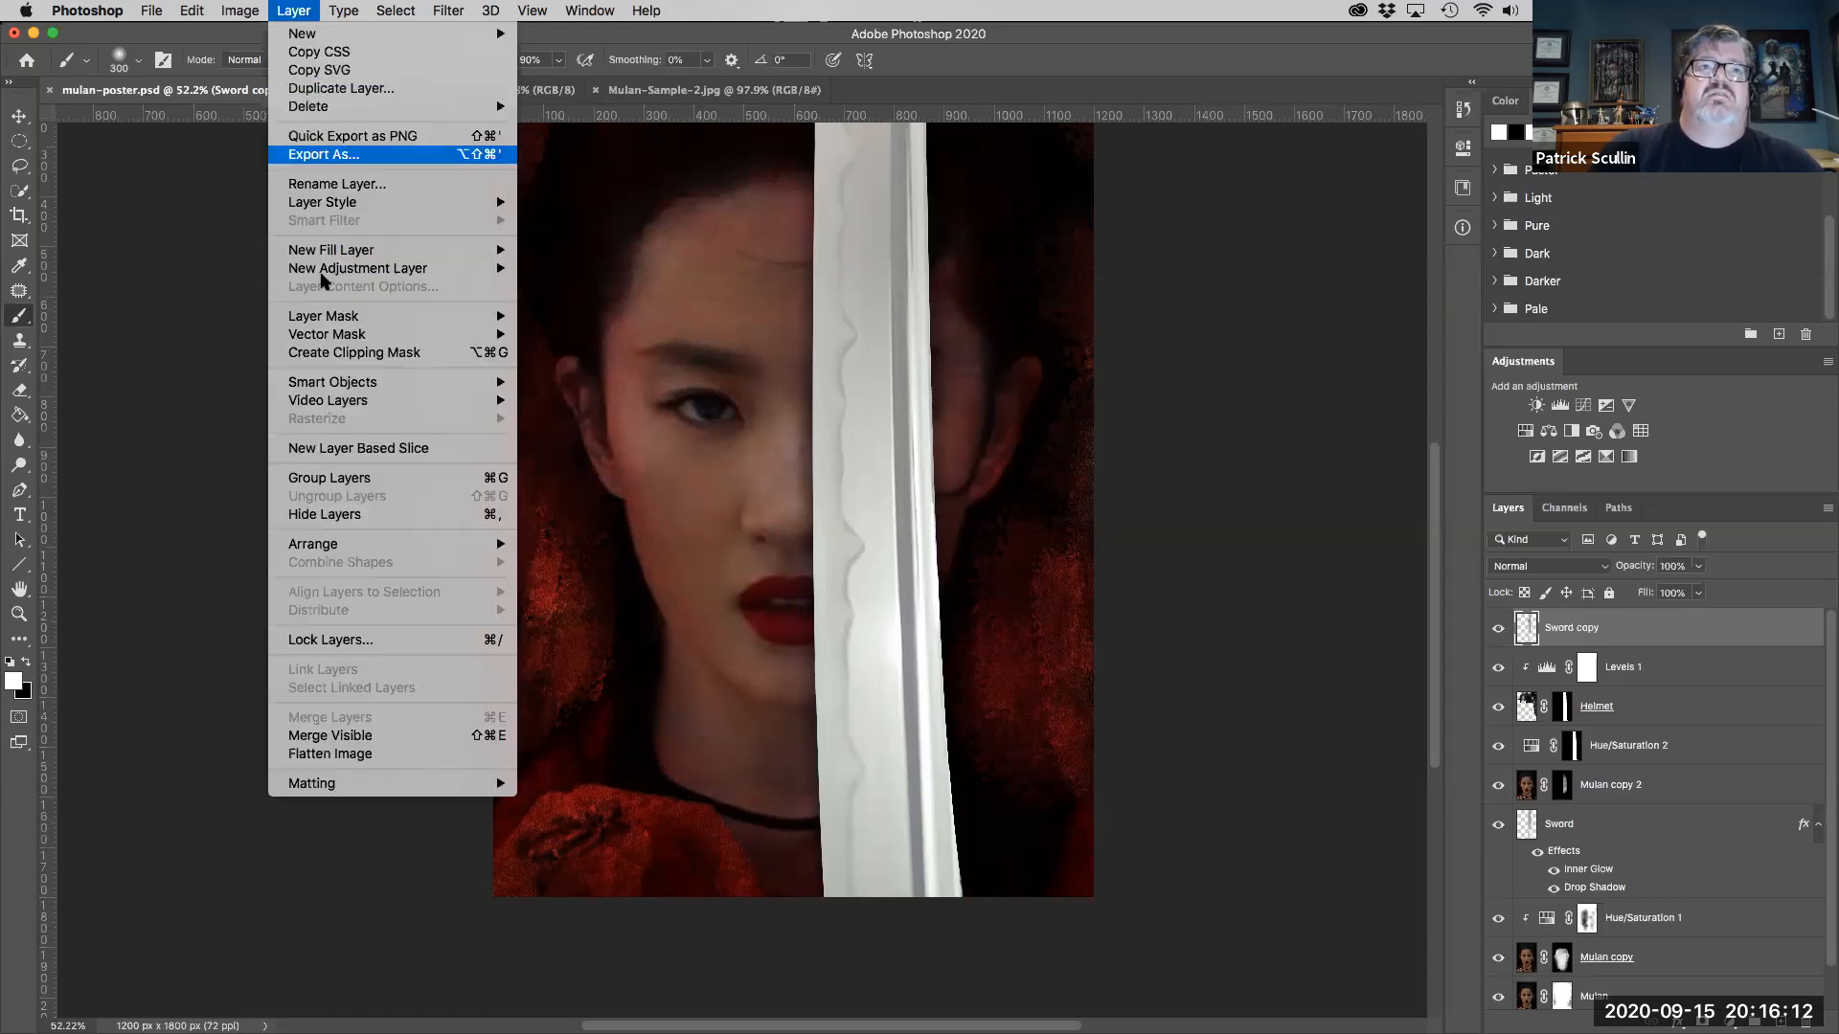
mouse_move(315, 314)
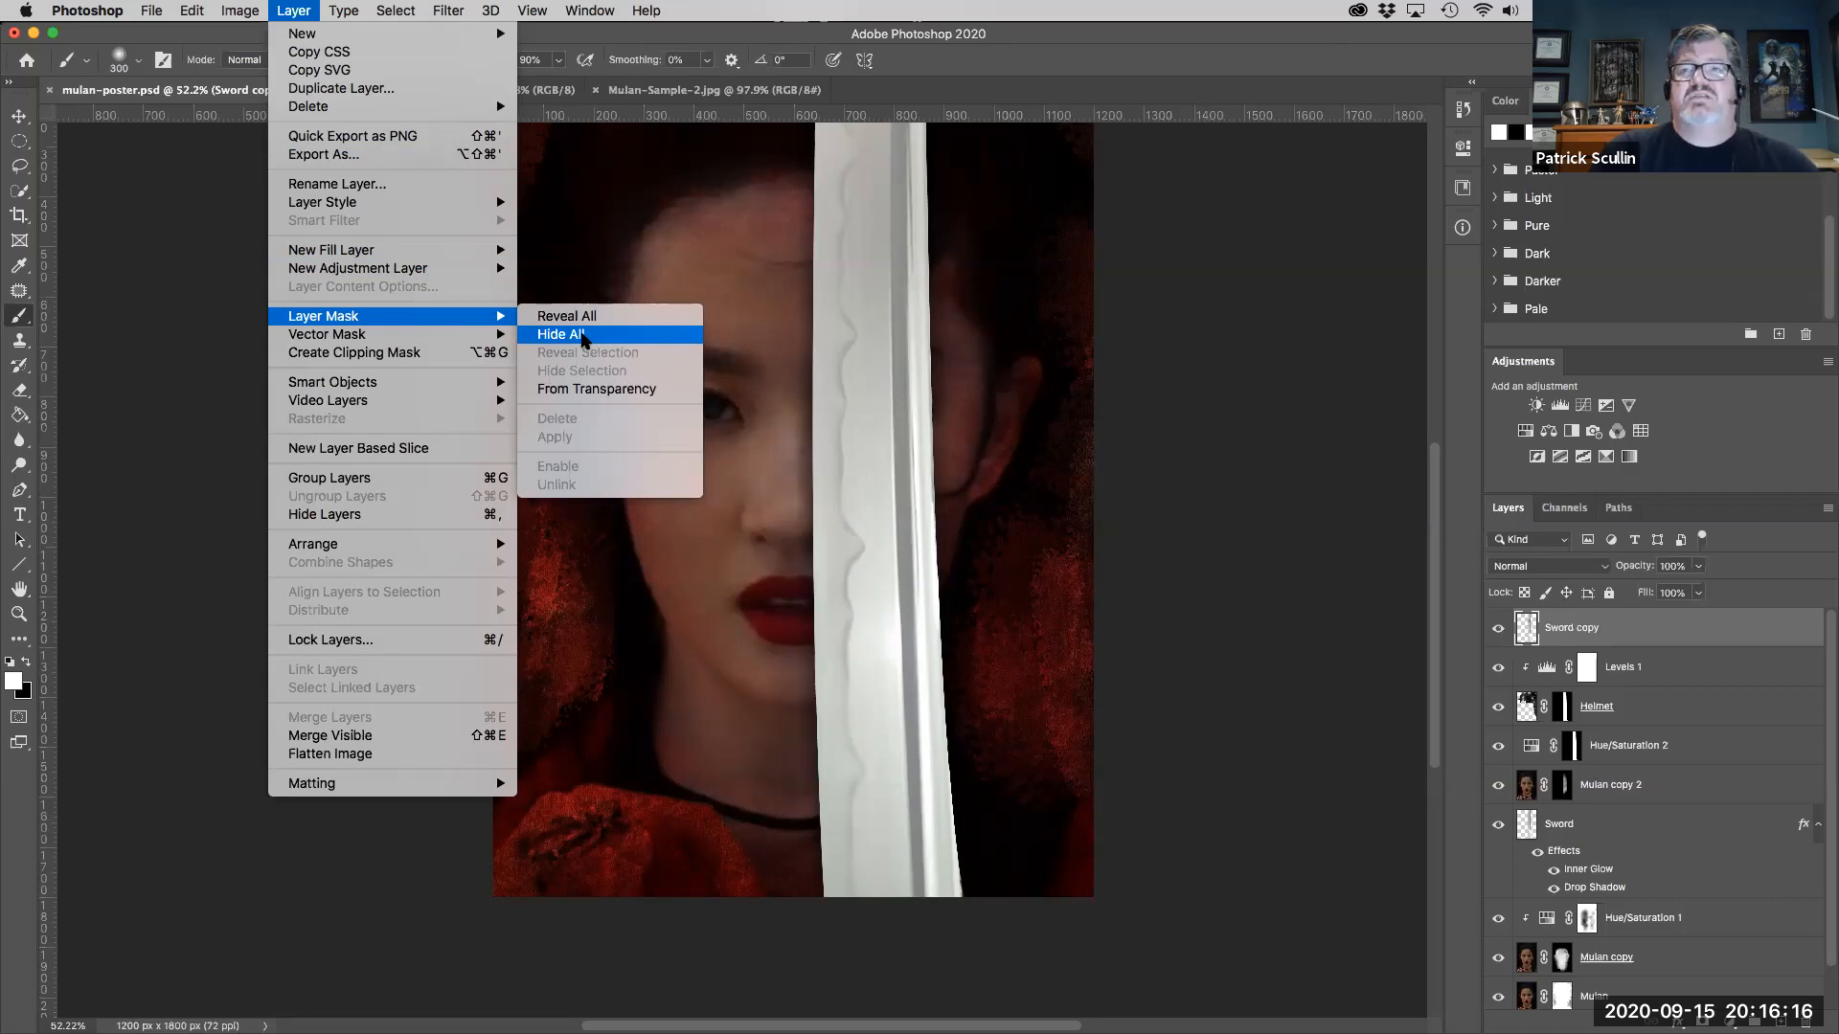
click(582, 337)
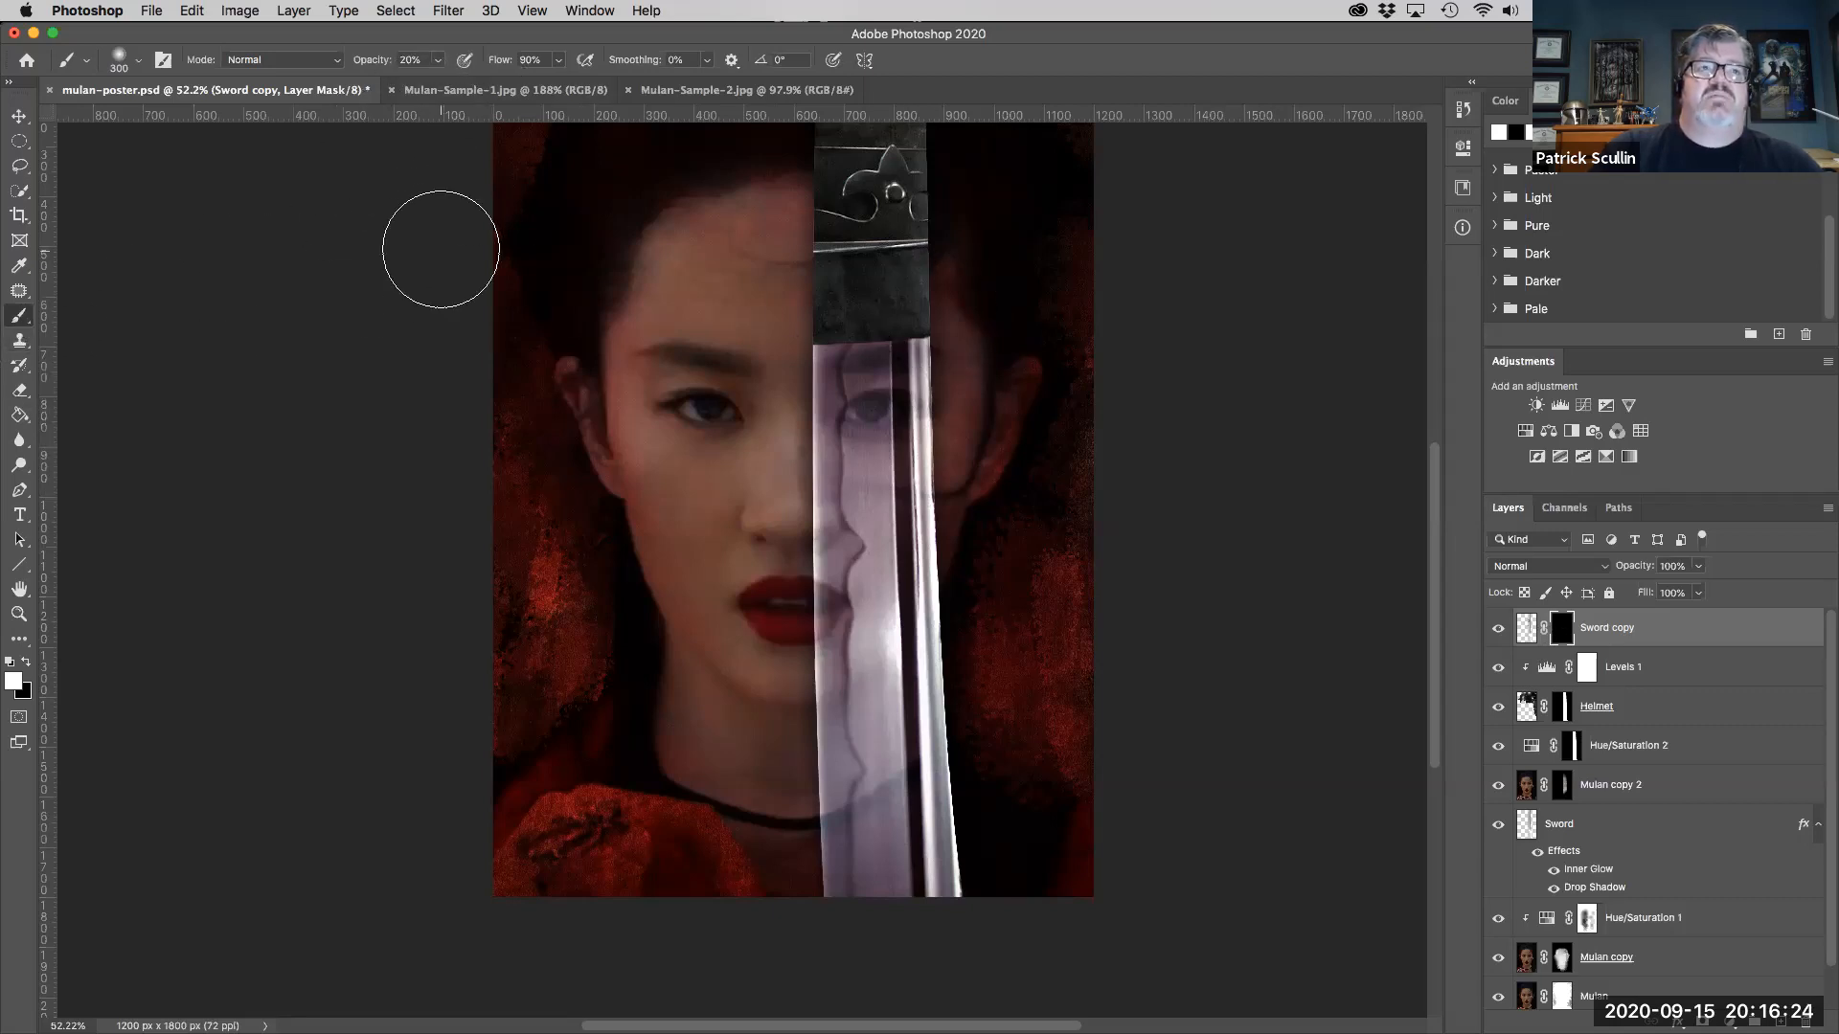
- Paint white on the Sword copy mask over the helmet's lower edge with a 175 px brush, and hide the rulers
key(bracketleft)
key(bracketleft)
key(bracketleft)
mouse_move(895, 367)
mouse_down()
mouse_move(896, 103)
mouse_move(788, 433)
mouse_up()
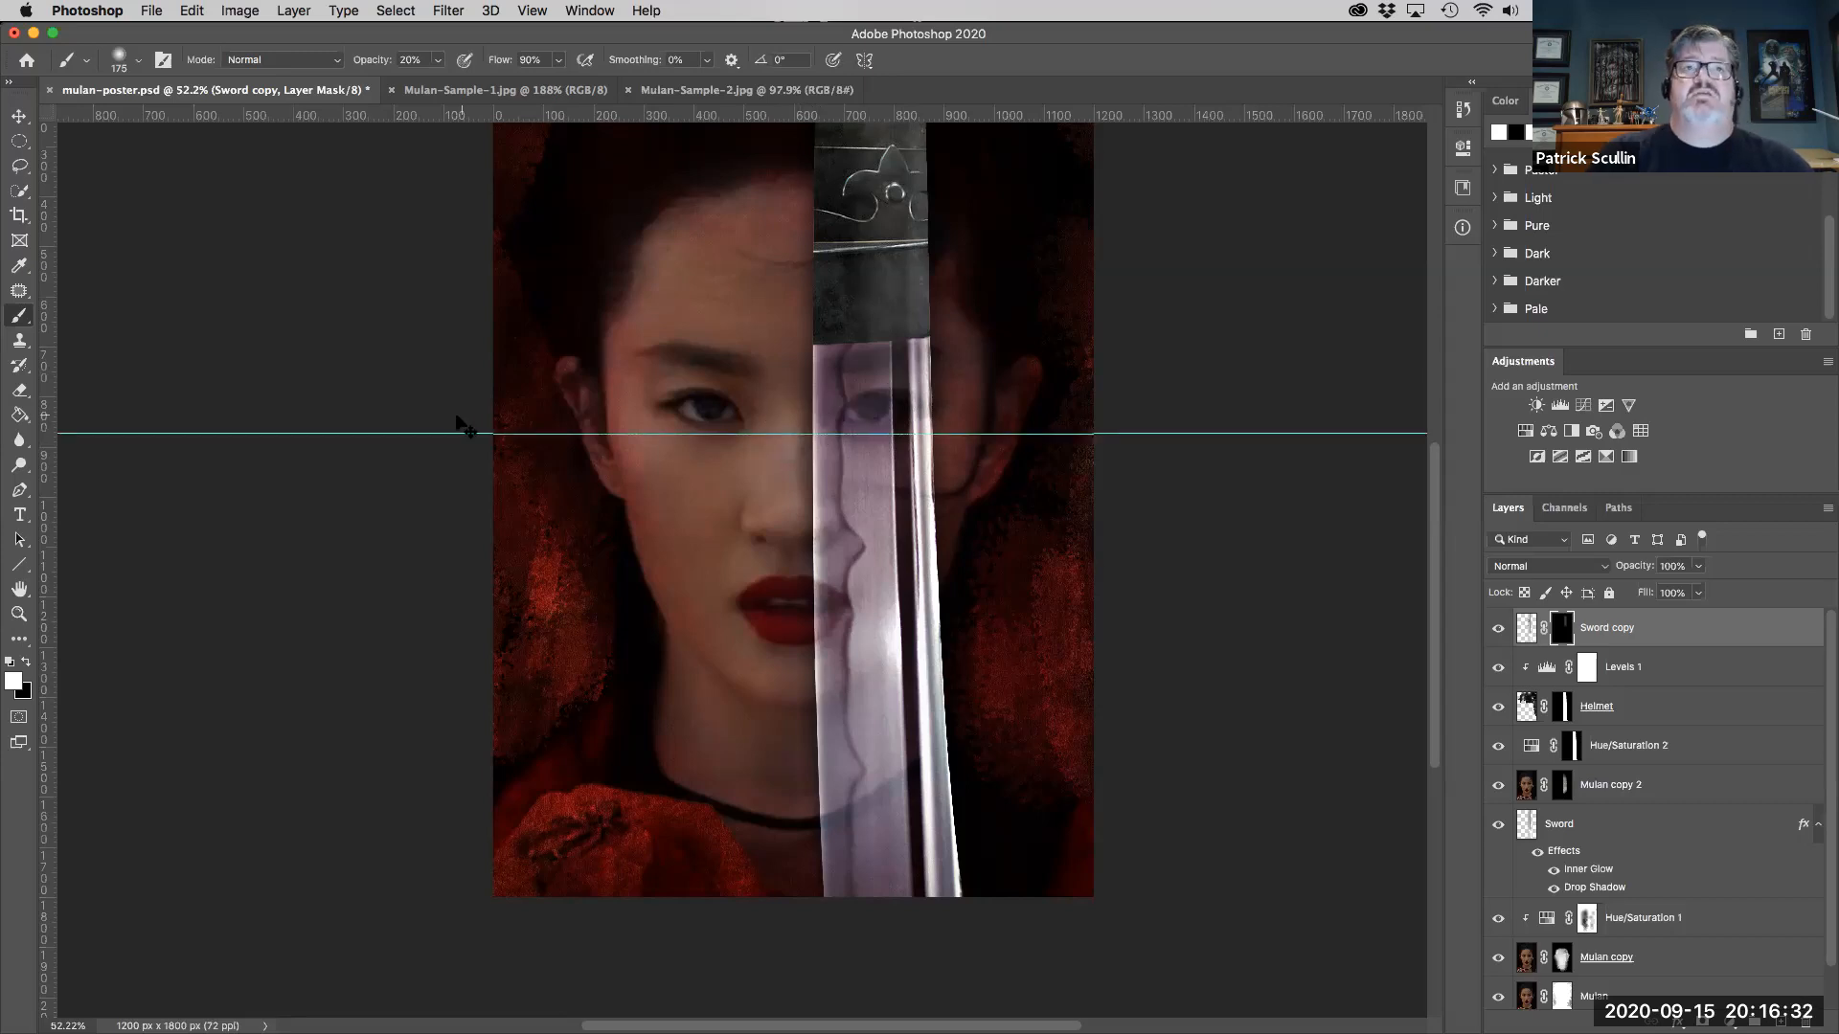
drag(444, 432, 443, 10)
key(super+r)
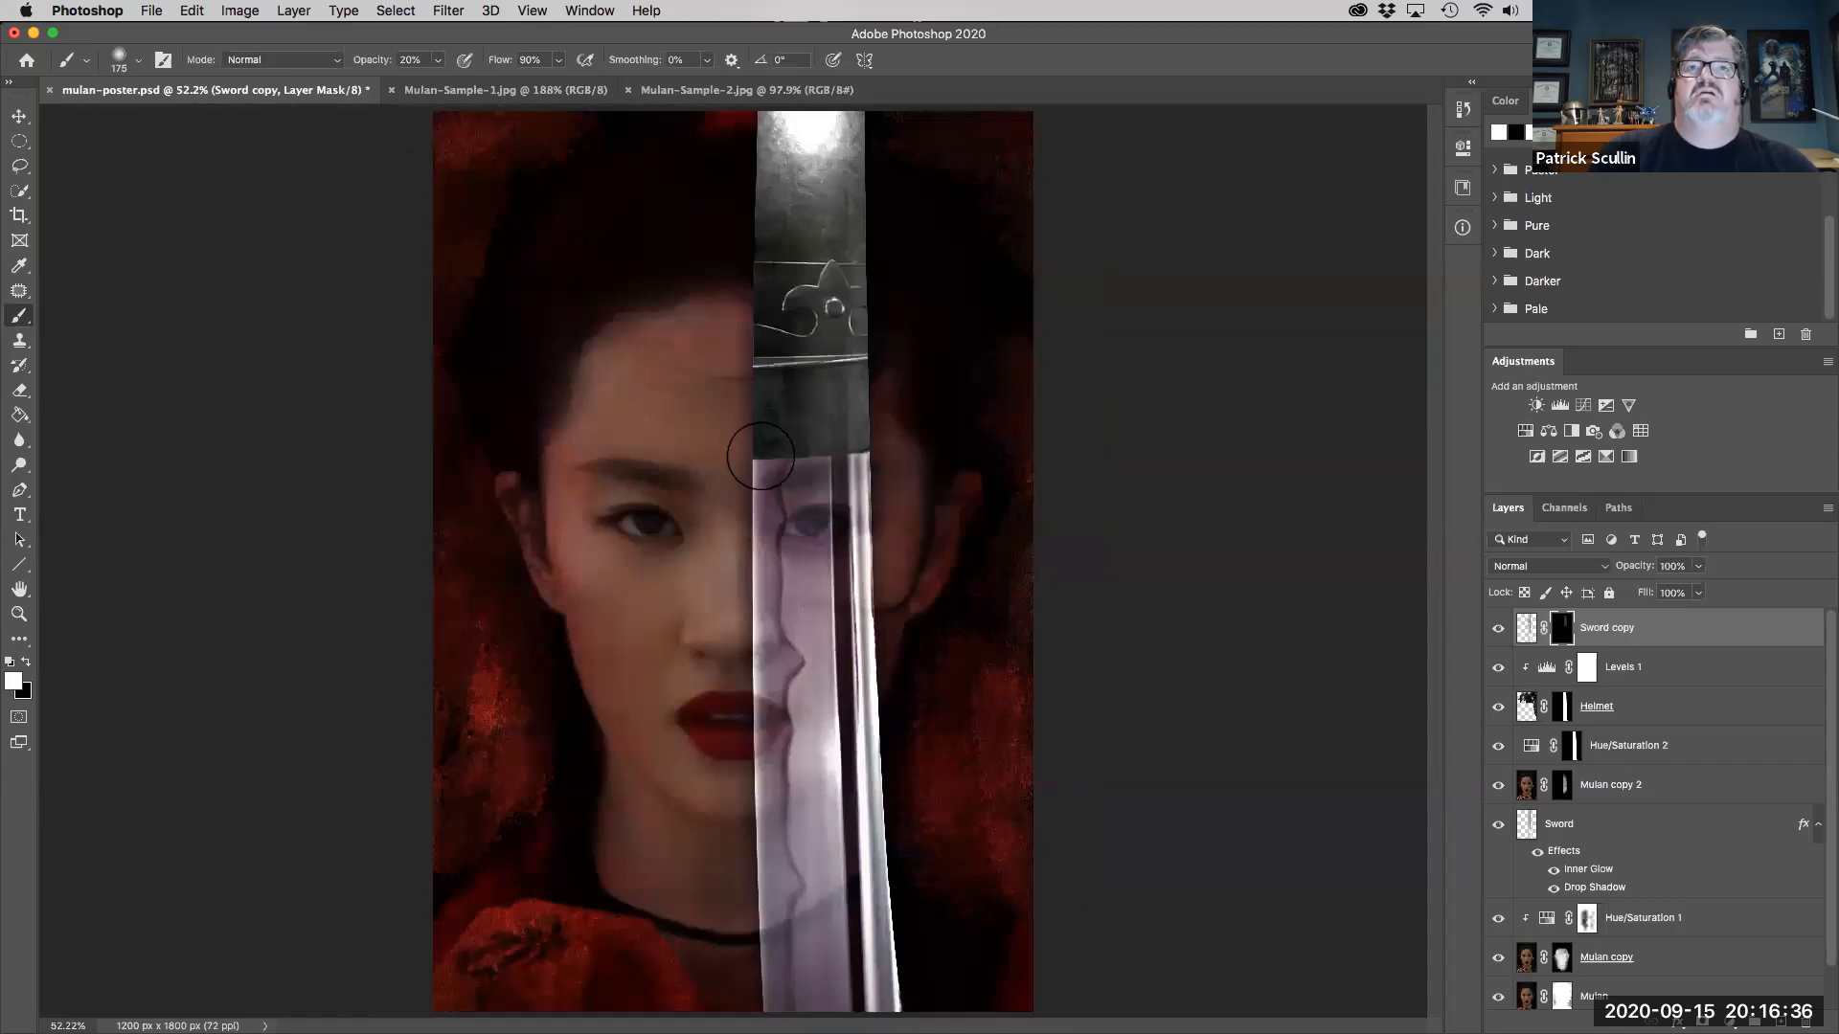
- Paint long white strokes on the Sword copy mask to partly reveal the blade over the helmet up to the poster's top edge
drag(760, 456, 769, 40)
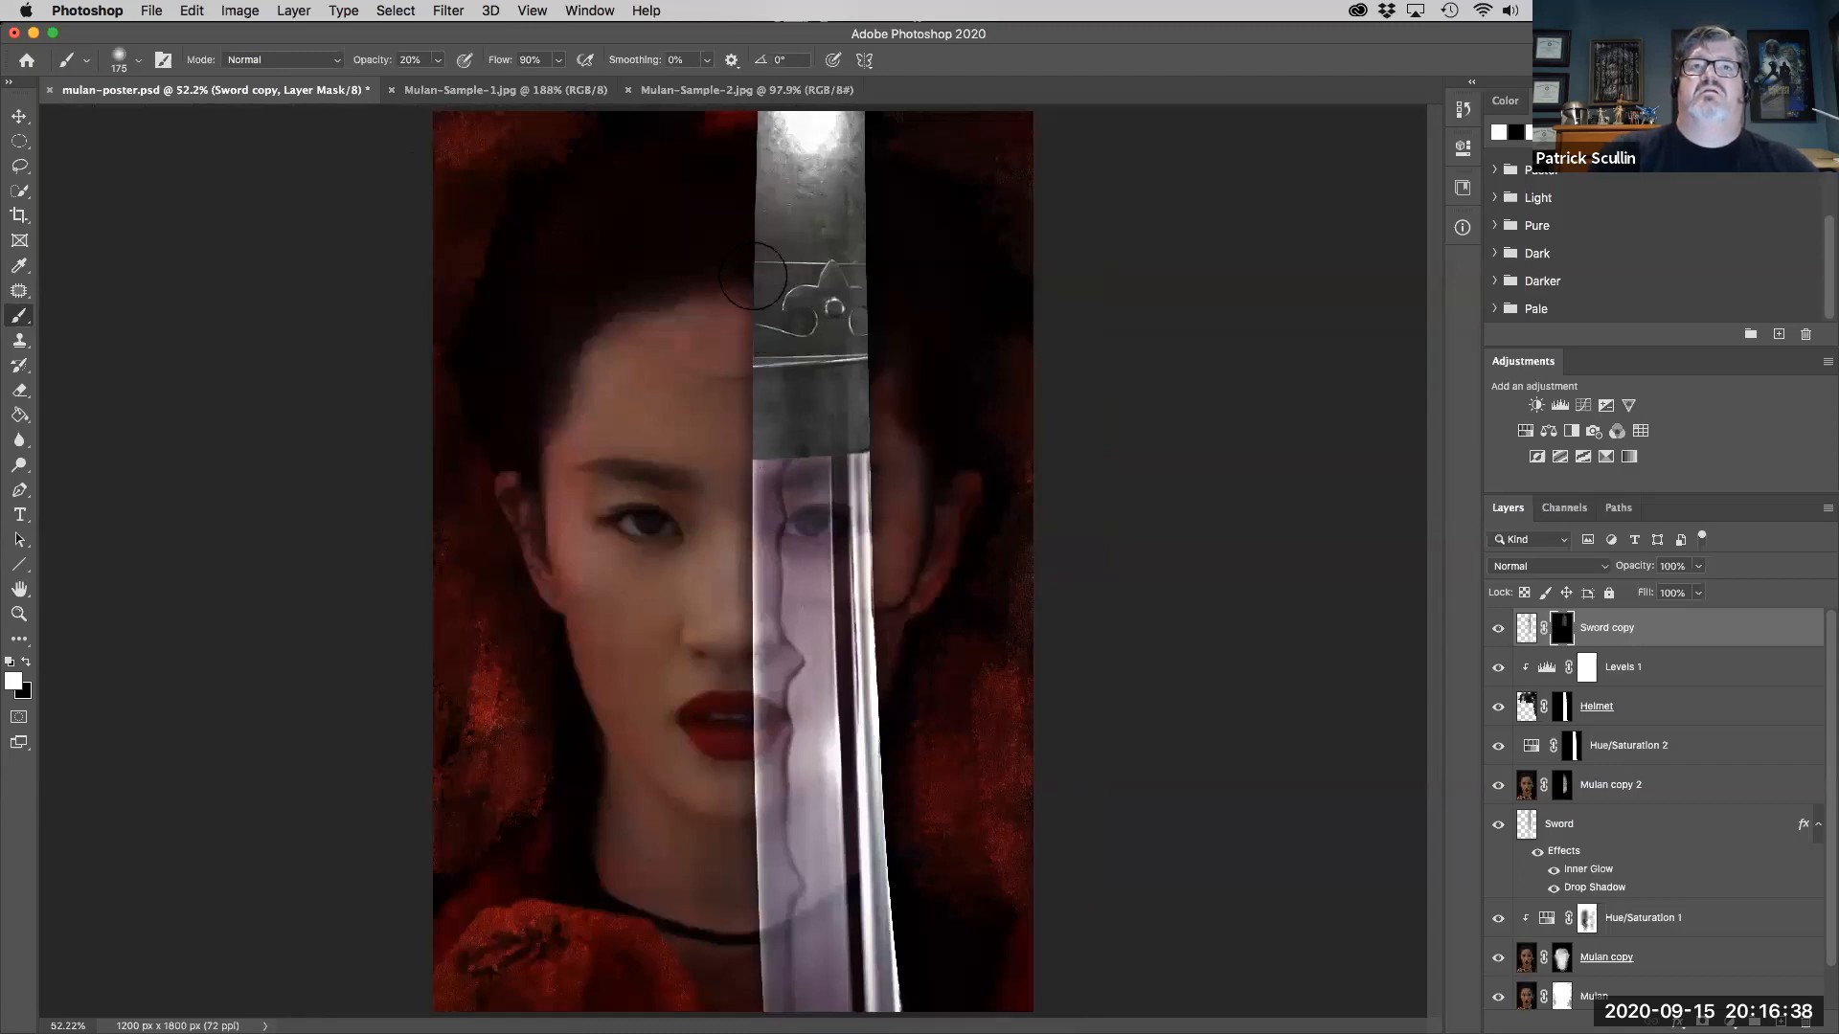
drag(753, 276, 765, 89)
drag(827, 471, 849, 46)
drag(829, 426, 818, 48)
drag(761, 439, 726, 40)
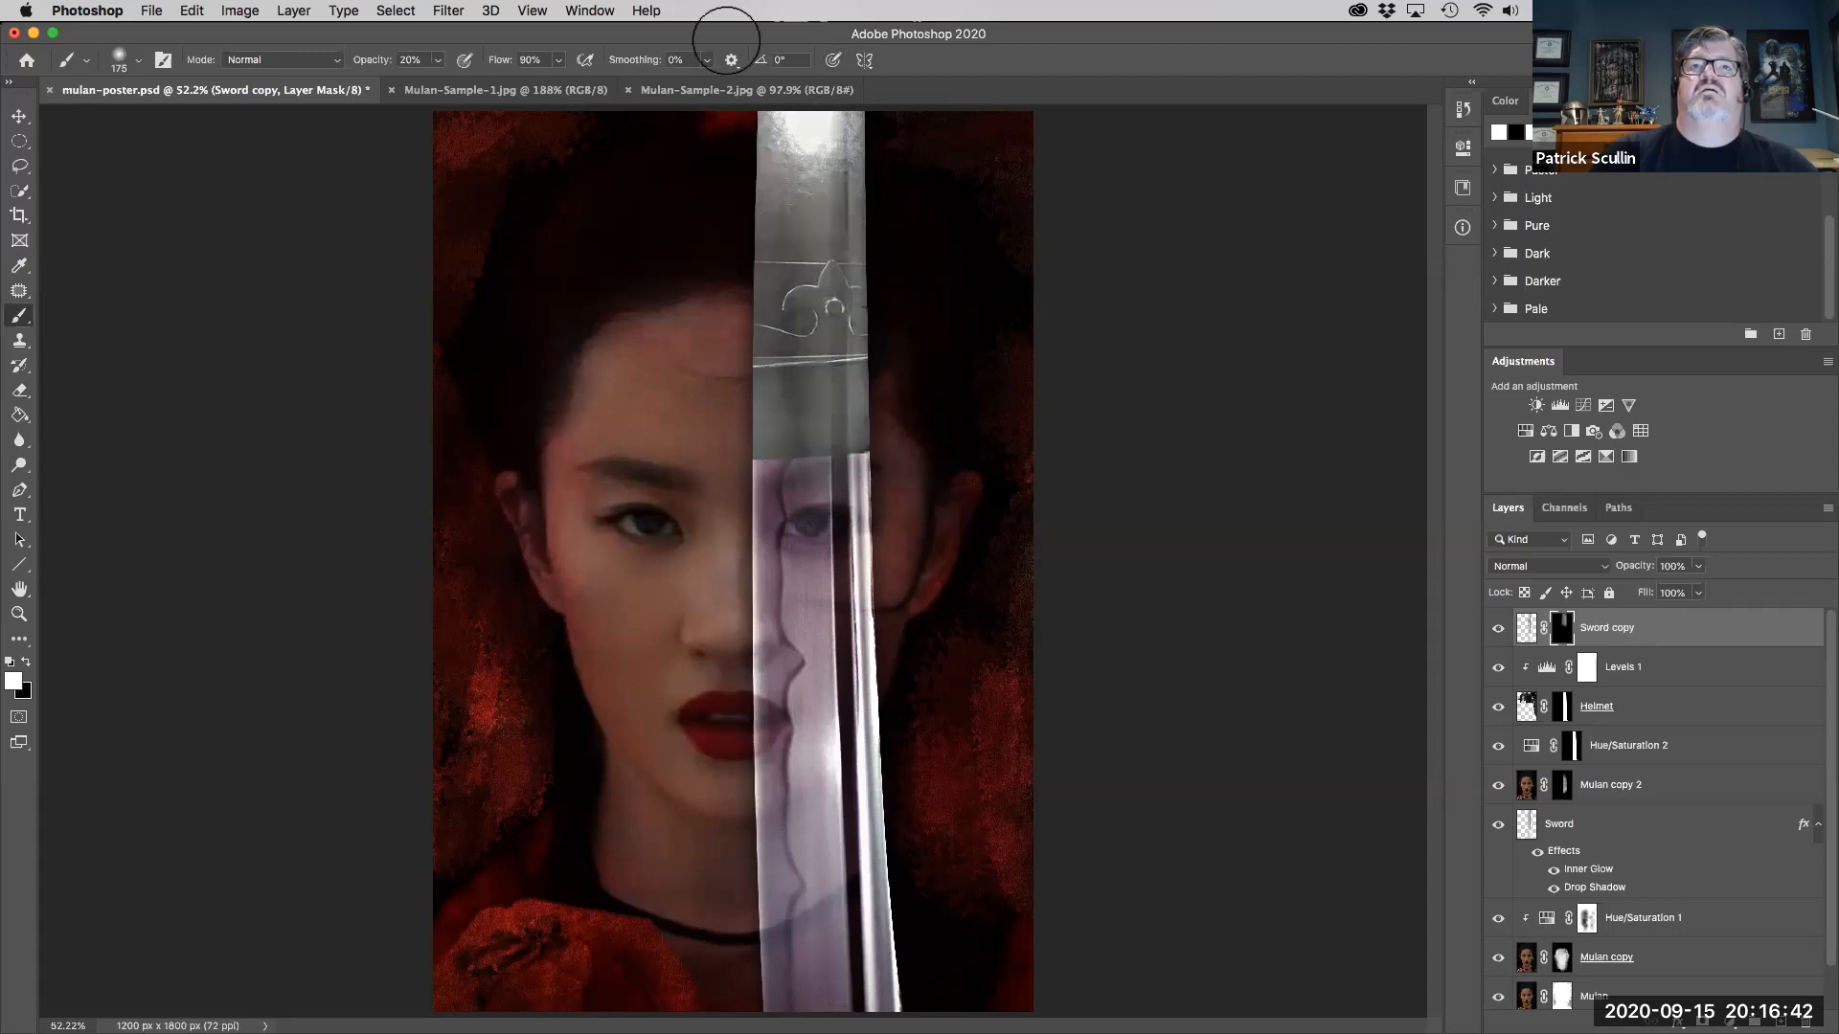
drag(771, 393, 790, 35)
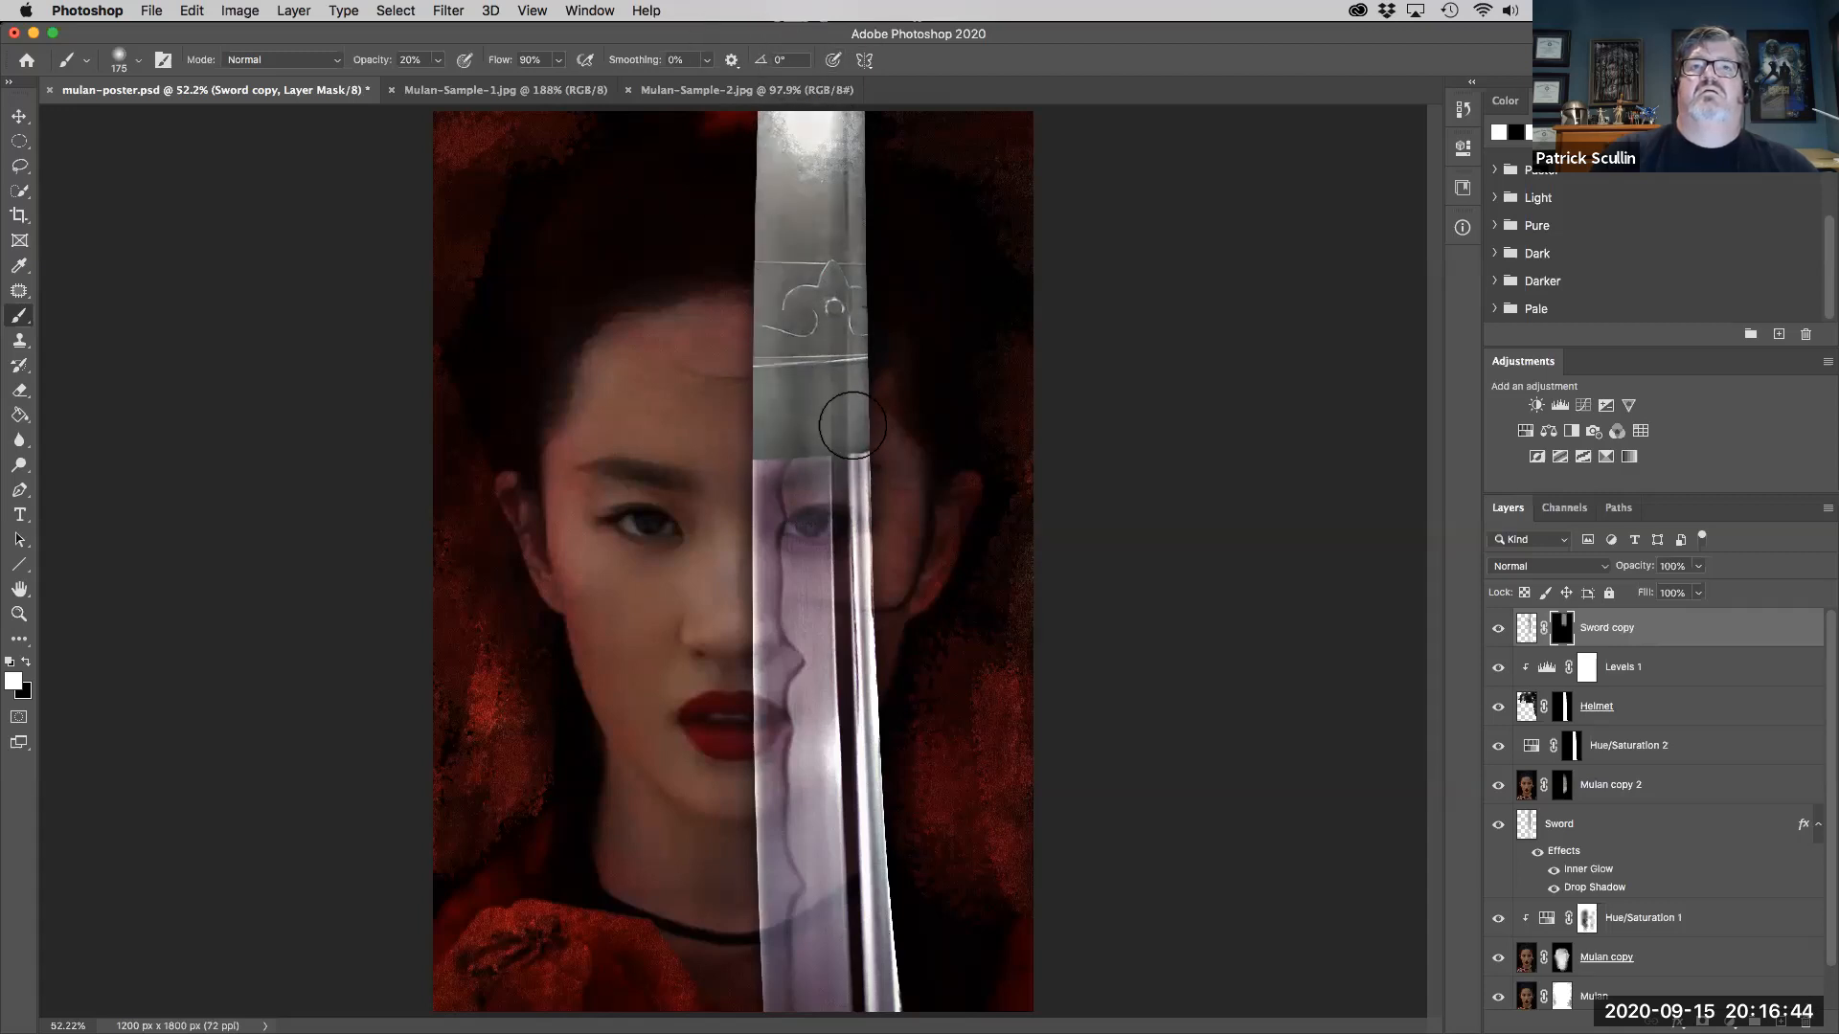
- Reduce the brush to 80 px and reveal the blade's ridge over the helmet on the Sword copy mask
key(bracketleft)
key(bracketleft)
key(bracketleft)
key(bracketleft)
key(bracketleft)
drag(838, 440, 866, 58)
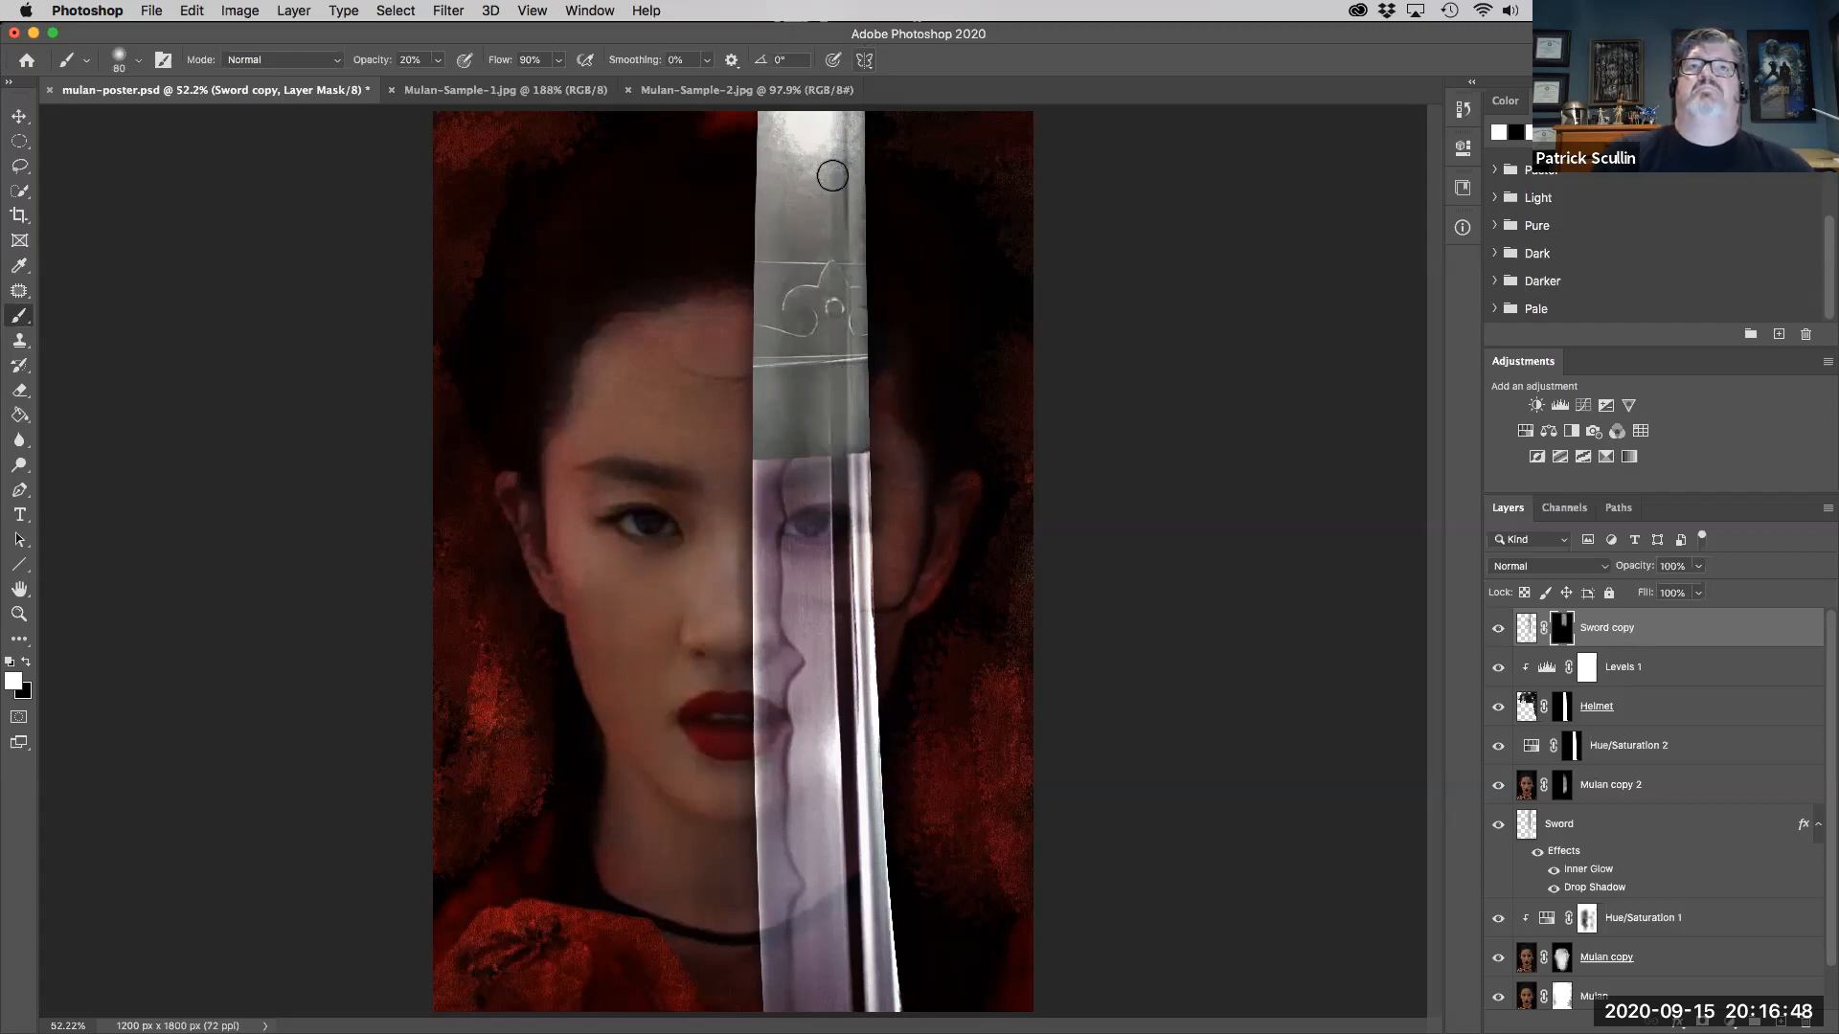
- Paint more white strokes on the Sword copy mask along the blade's ridge and left edge over the helmet
drag(845, 440, 842, 39)
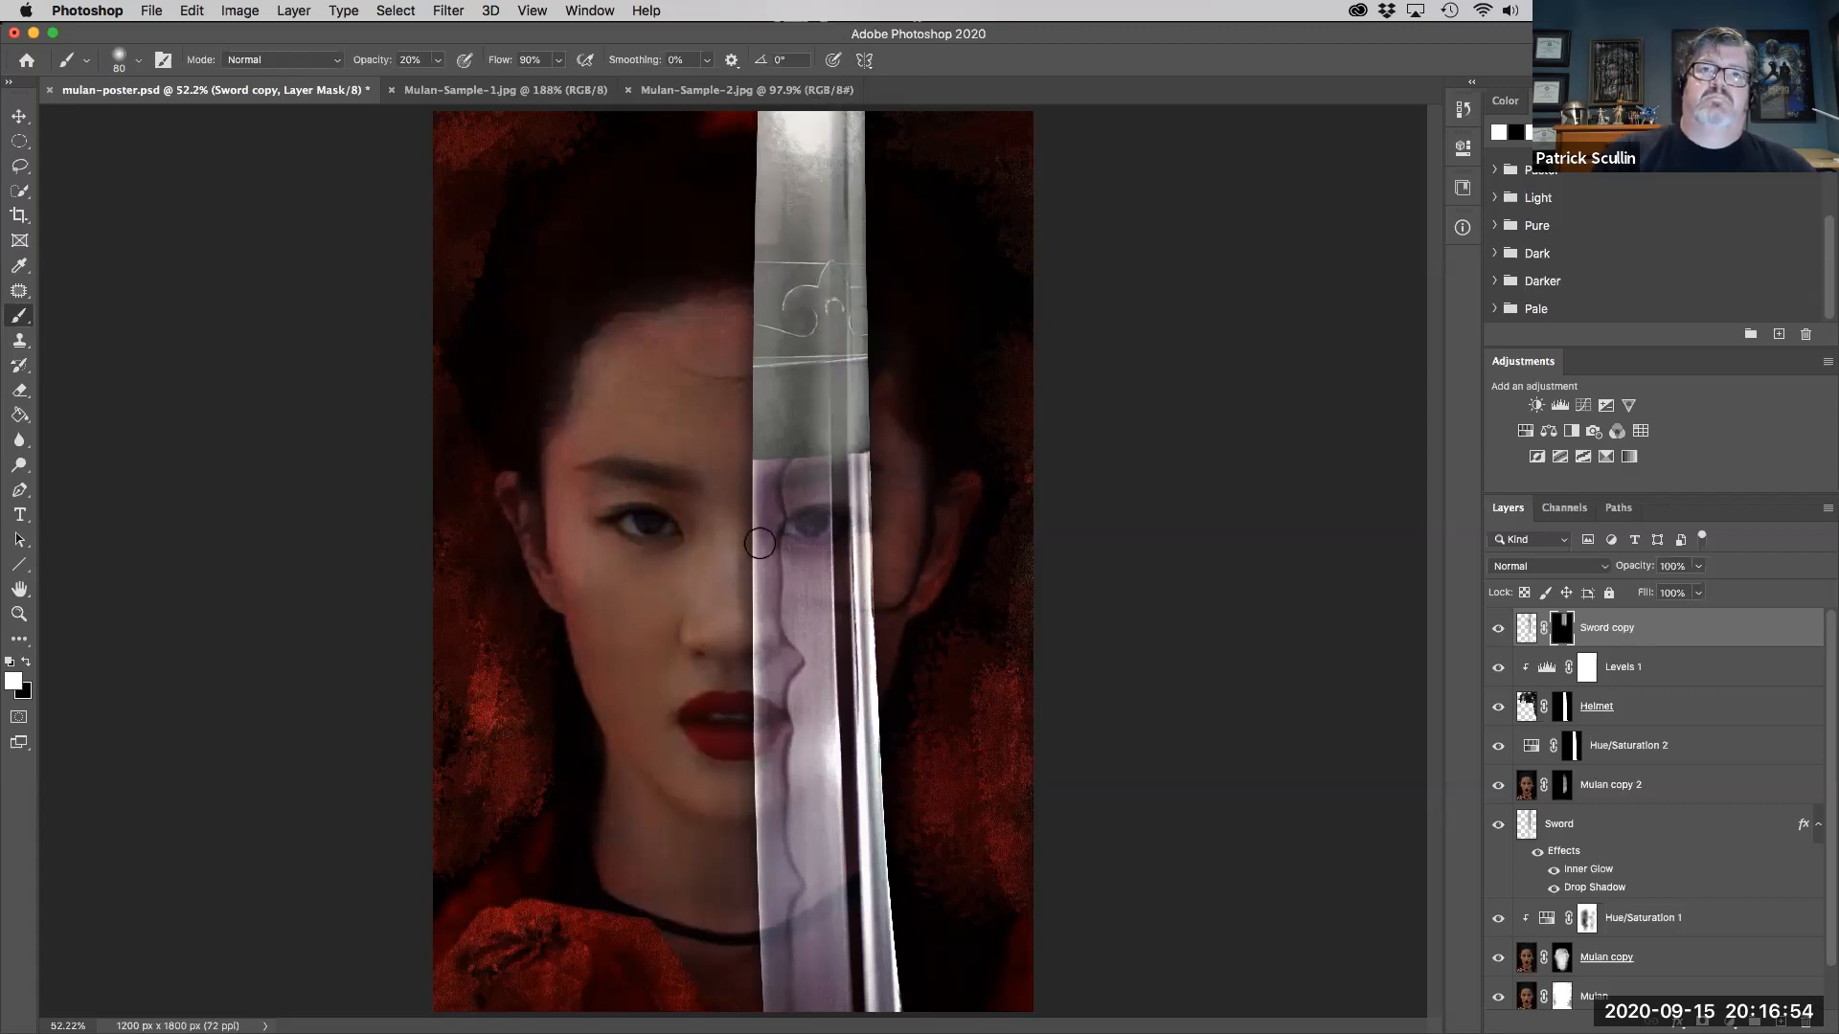
drag(768, 229, 760, 542)
key(super+minus)
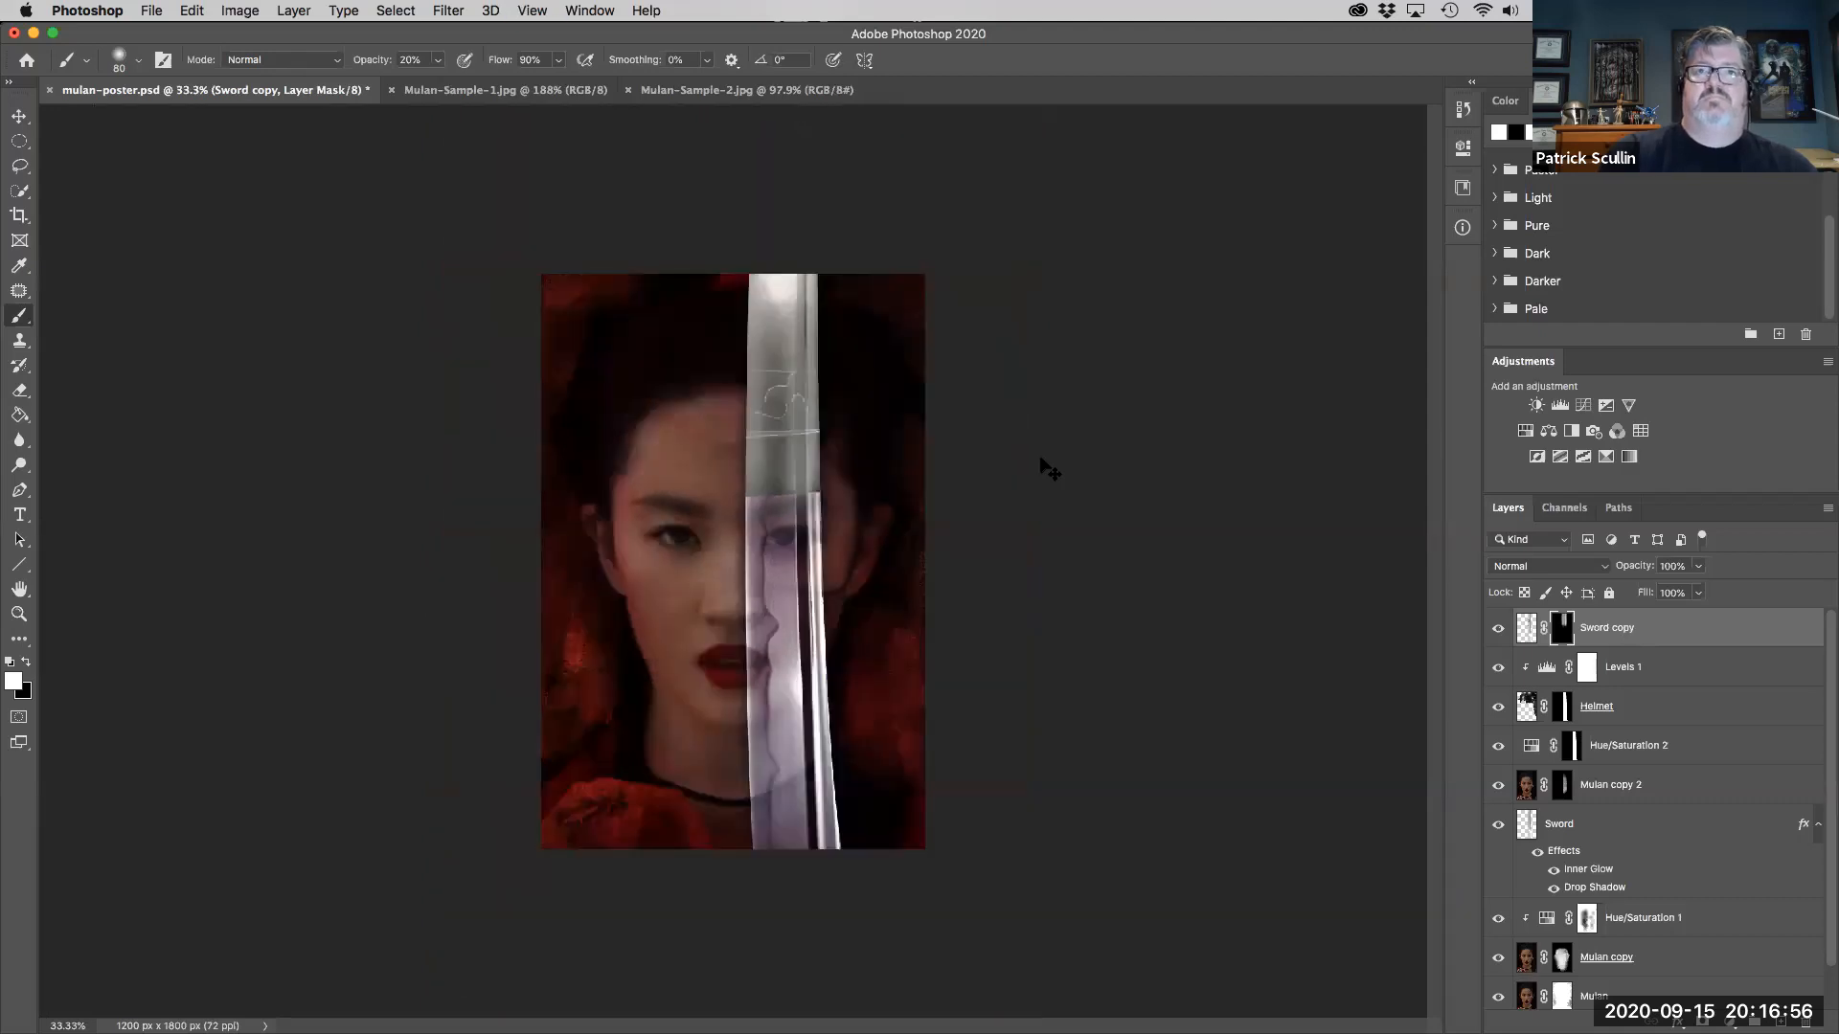
drag(815, 477, 805, 252)
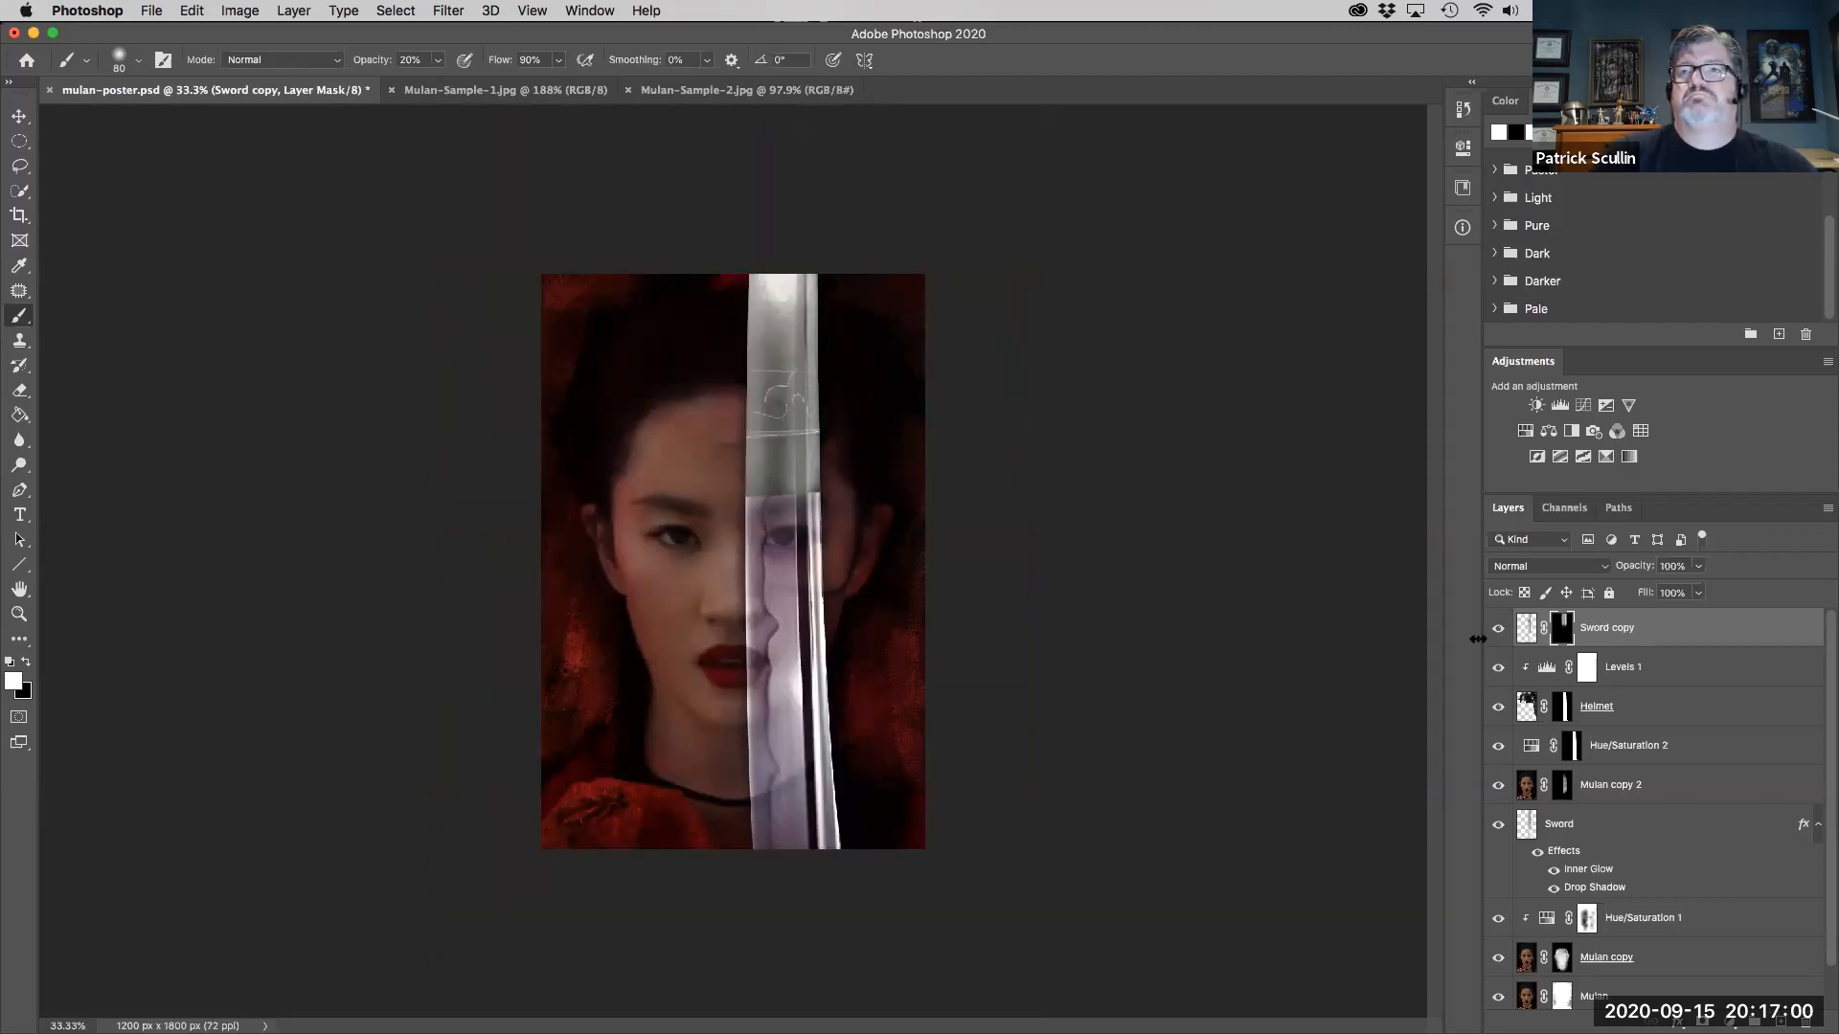
- Compare the poster with and without the Levels 1 adjustment and the Sword copy layer
click(1495, 669)
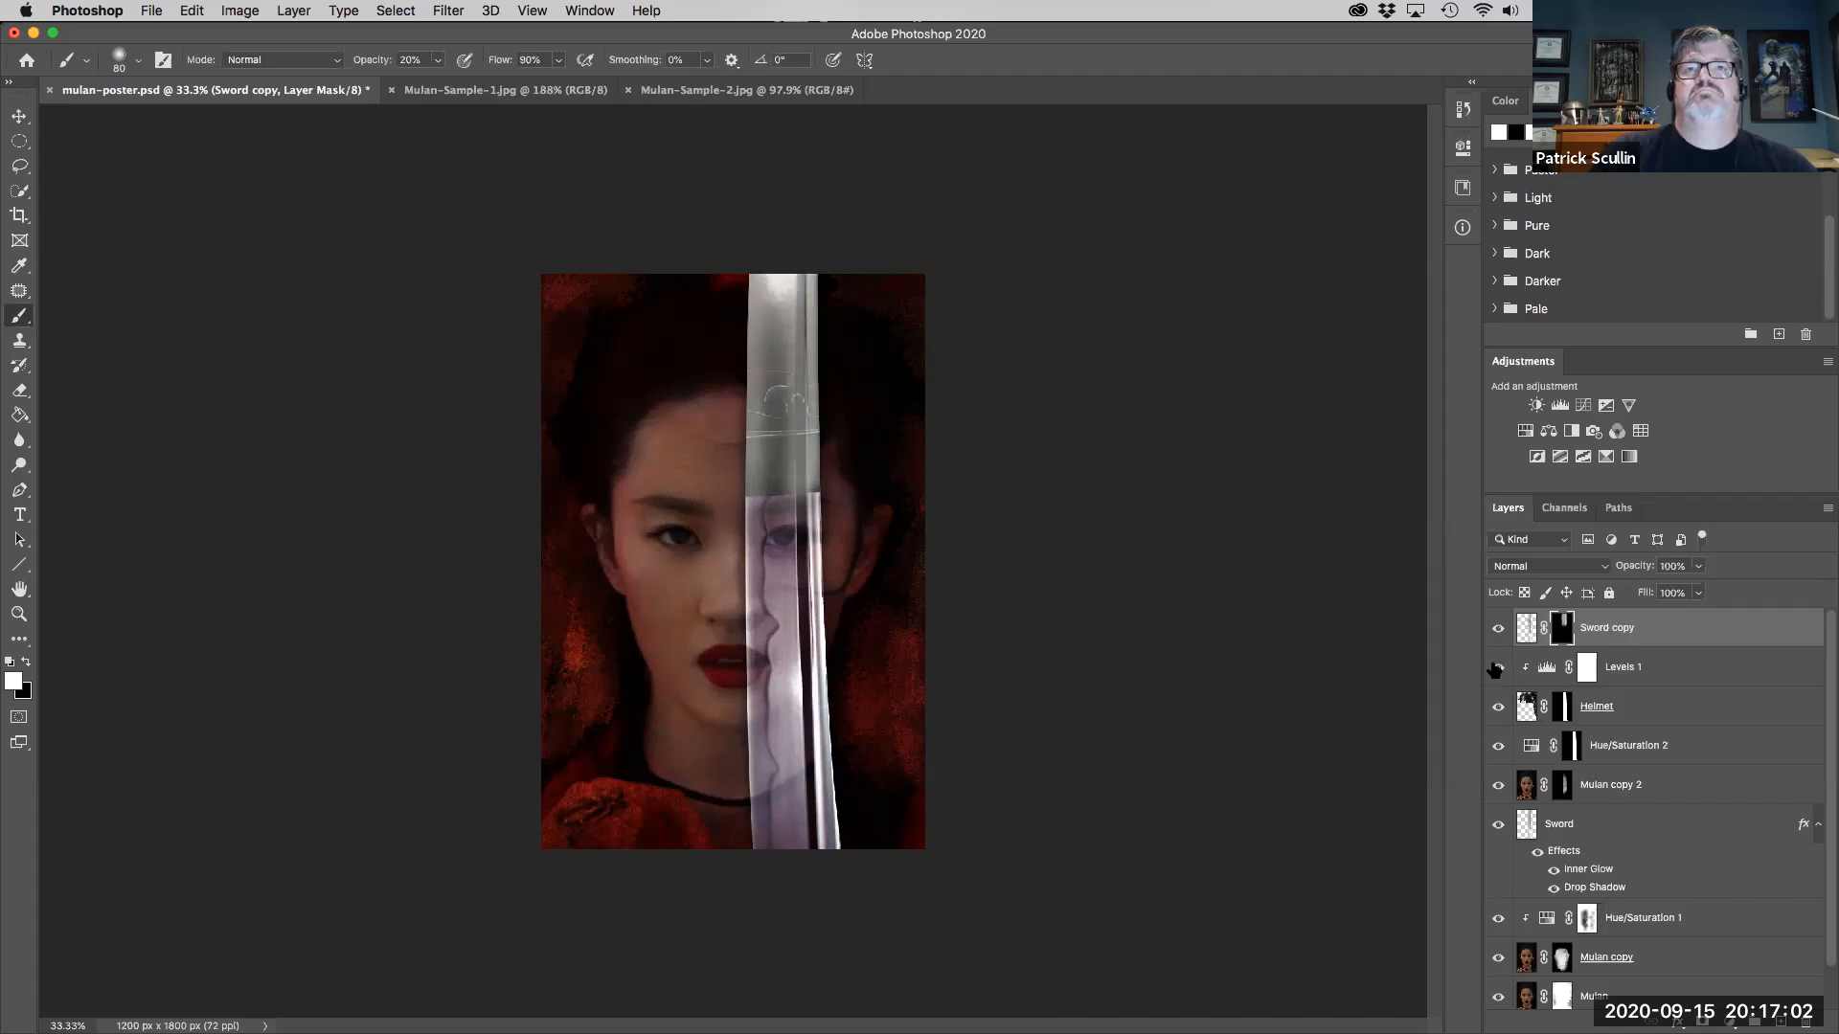
click(1495, 668)
click(1500, 630)
click(1500, 630)
- Set the Sword copy layer's blend mode to Color Dodge and compare the poster with and without the layer
click(1526, 632)
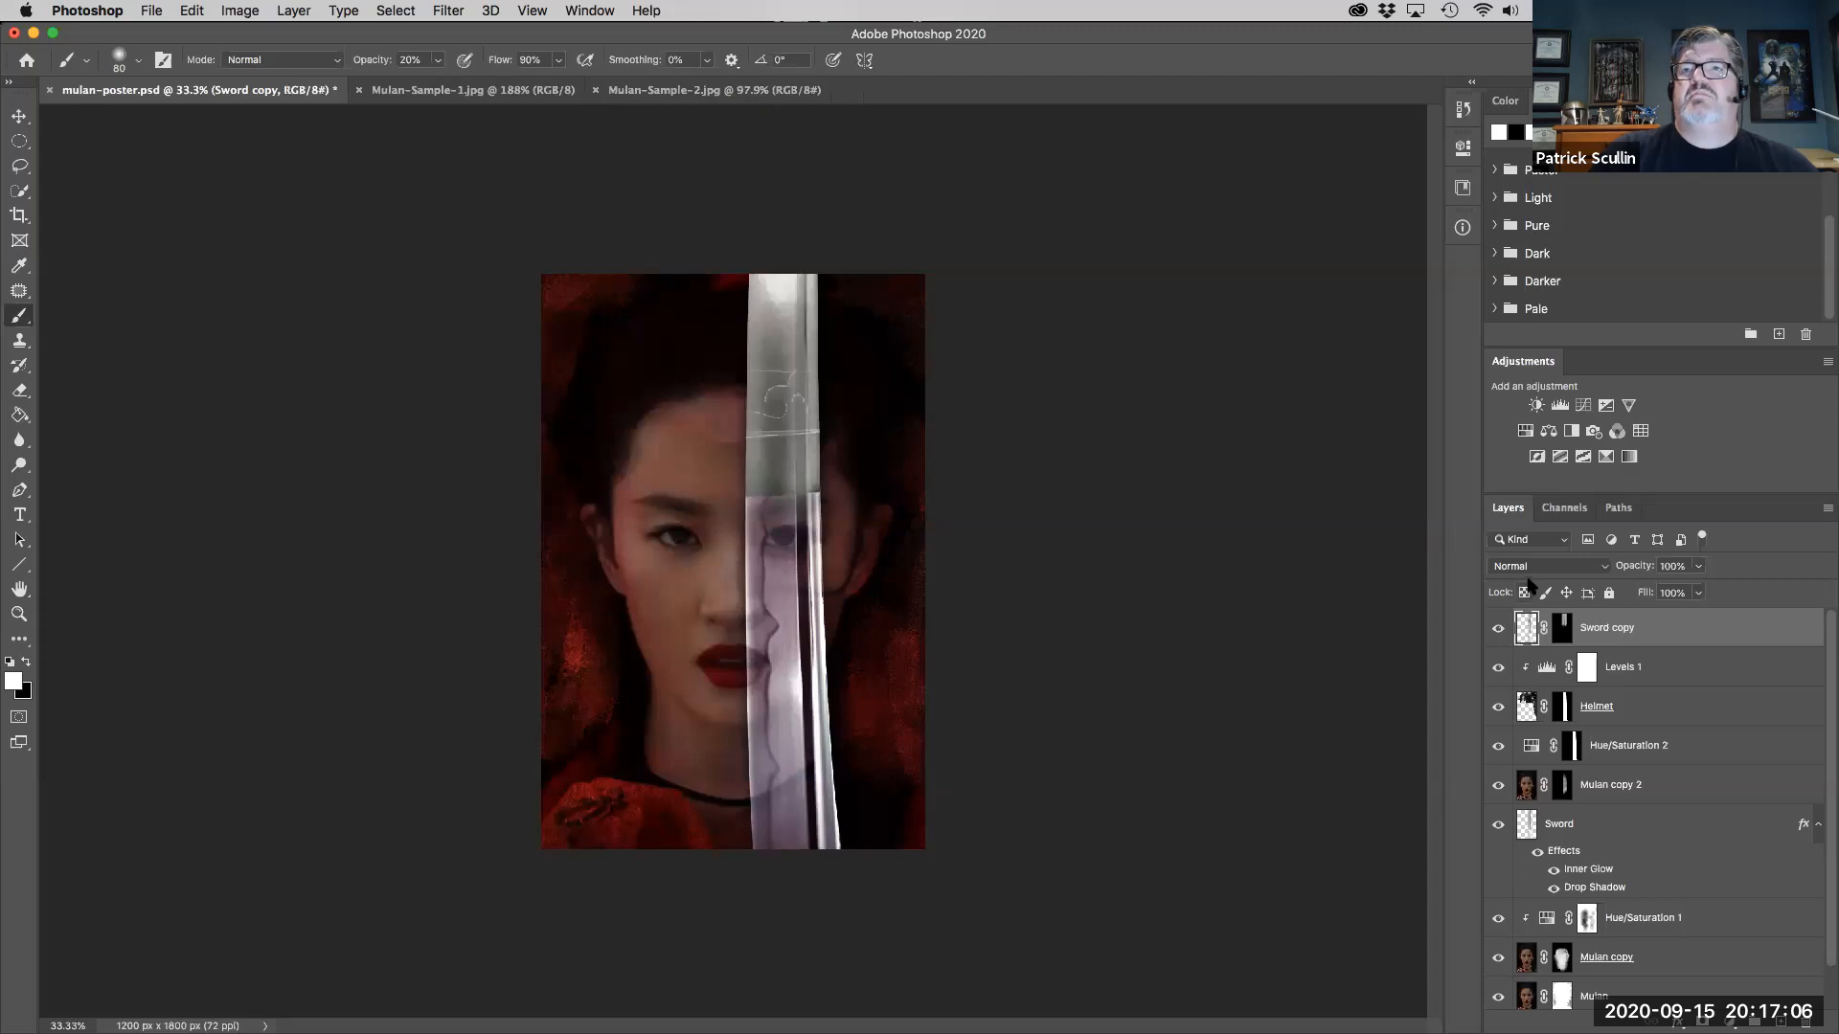
click(1532, 566)
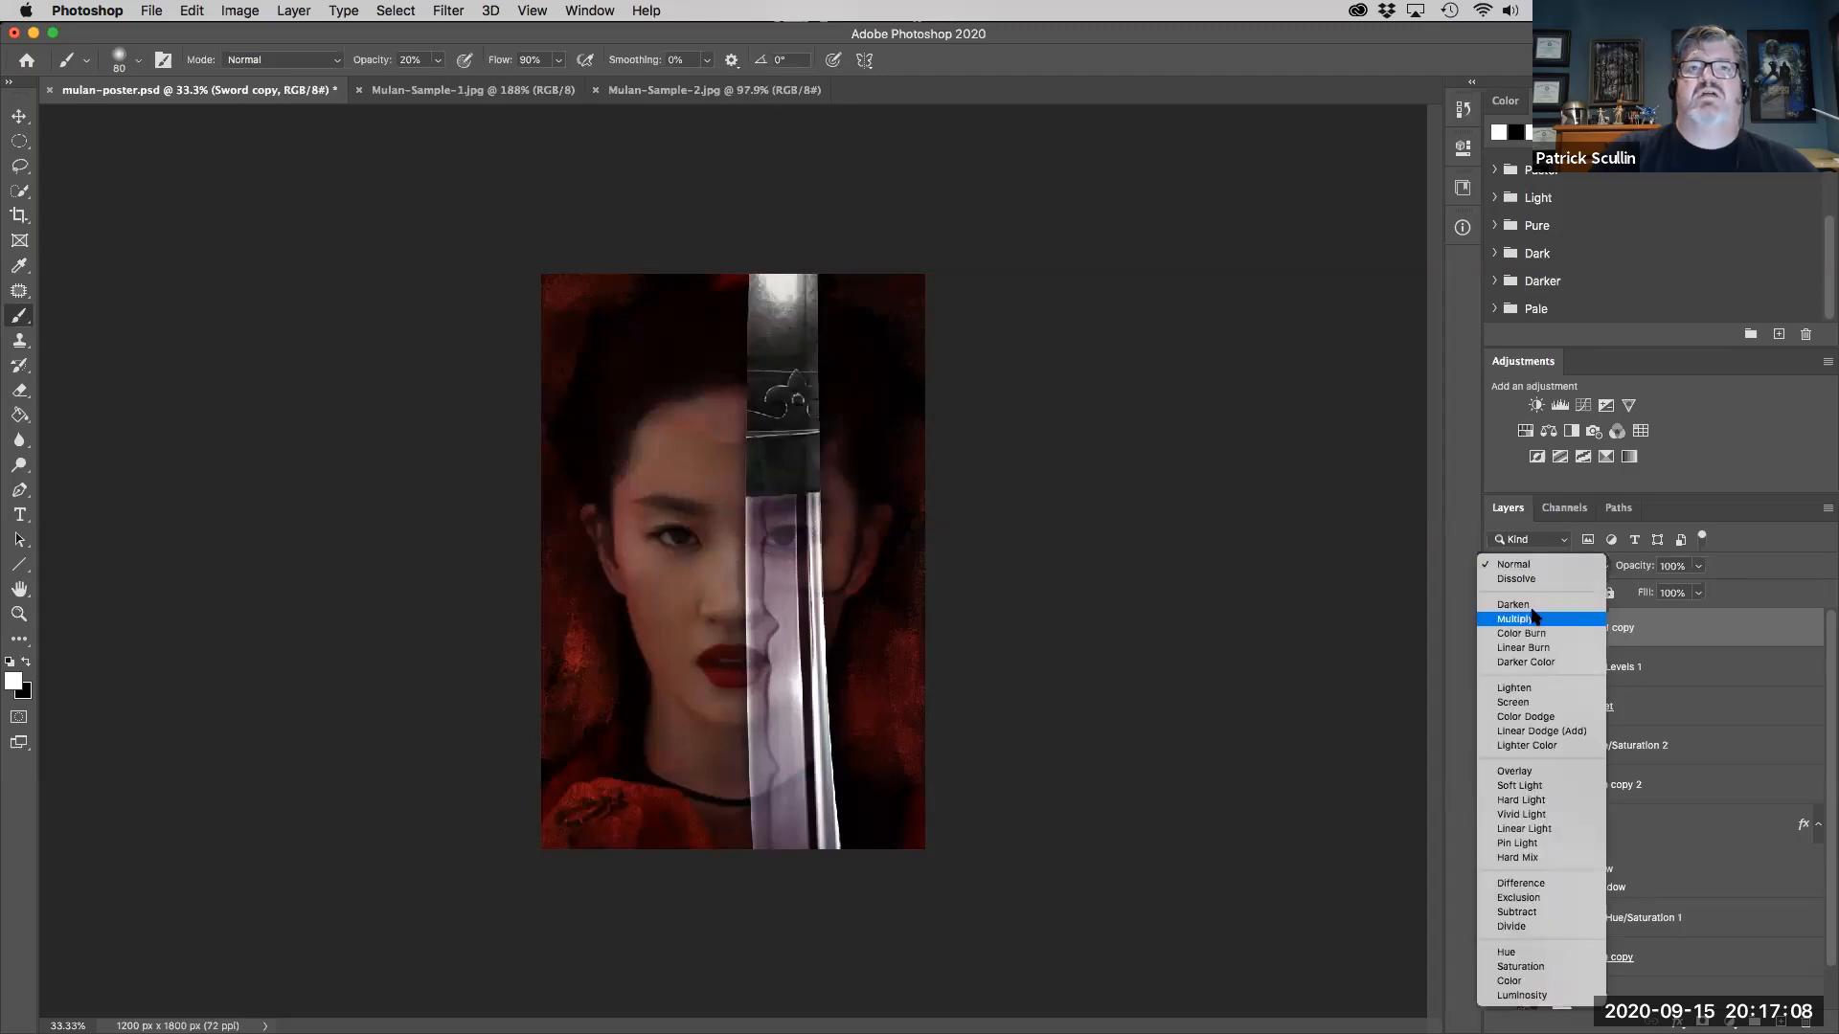
click(1533, 718)
key(super+h)
key(super+plus)
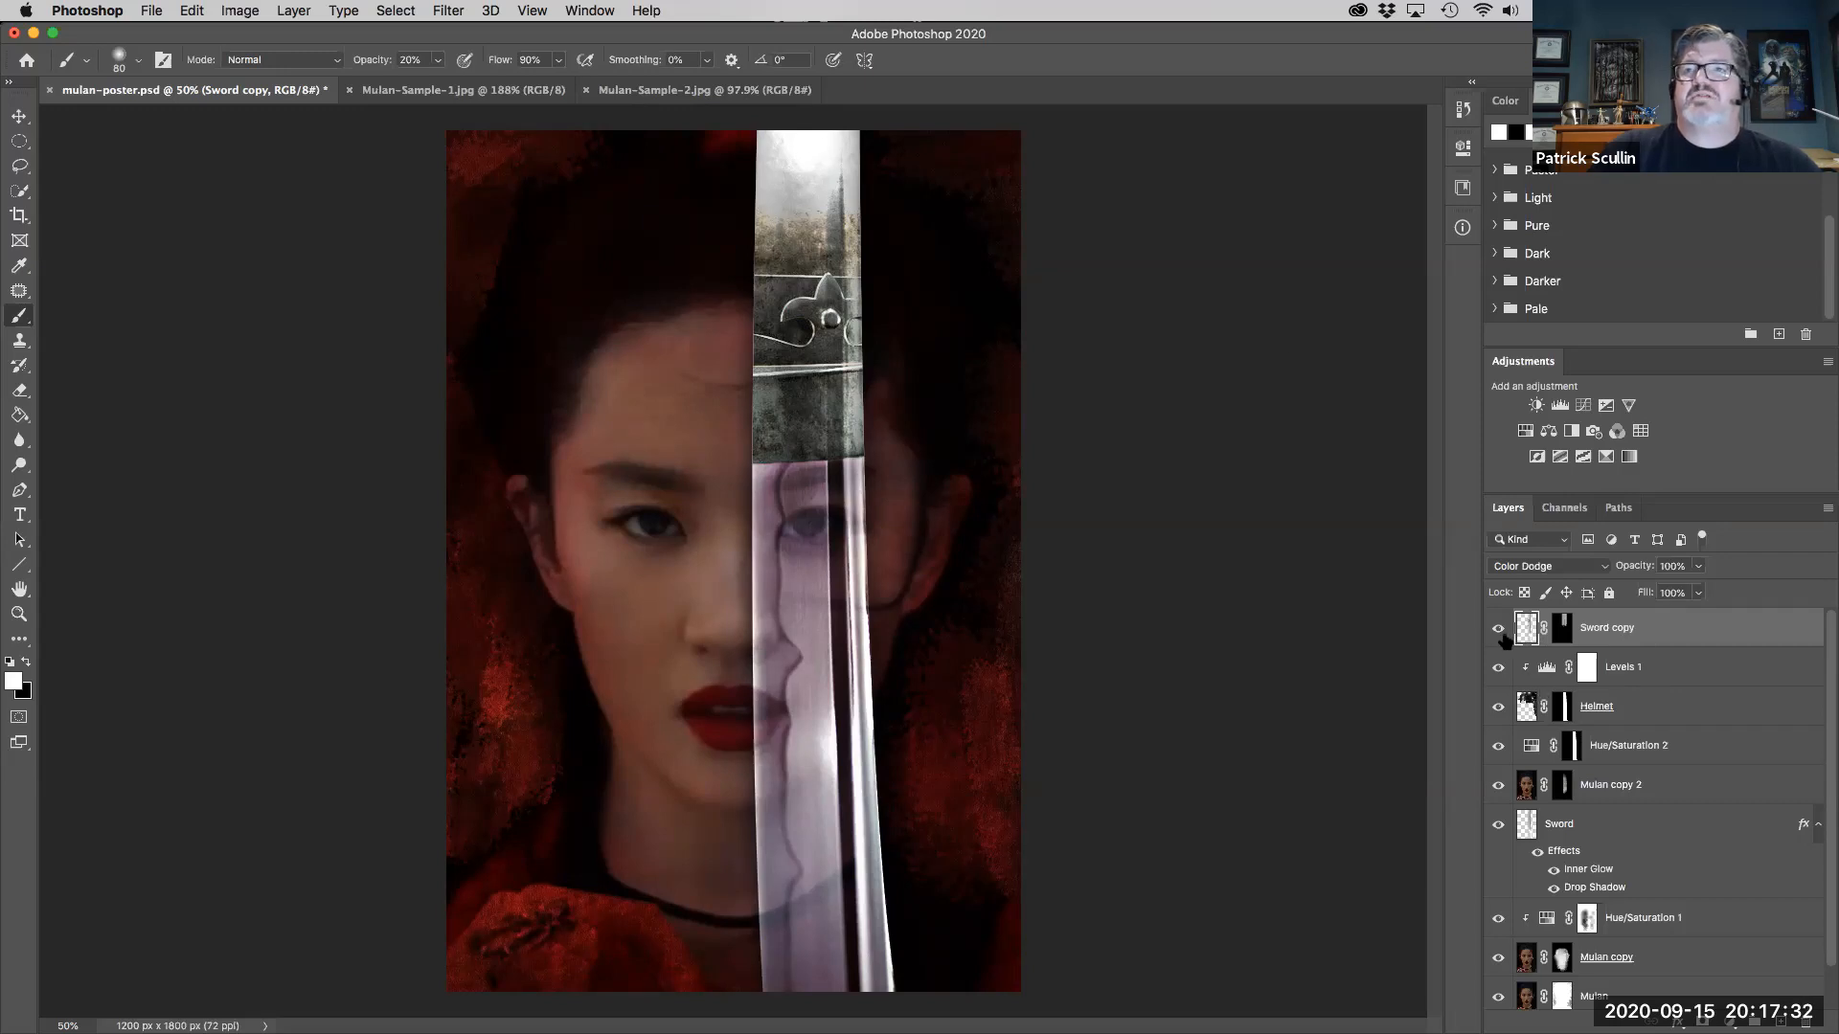
click(1498, 628)
click(1499, 629)
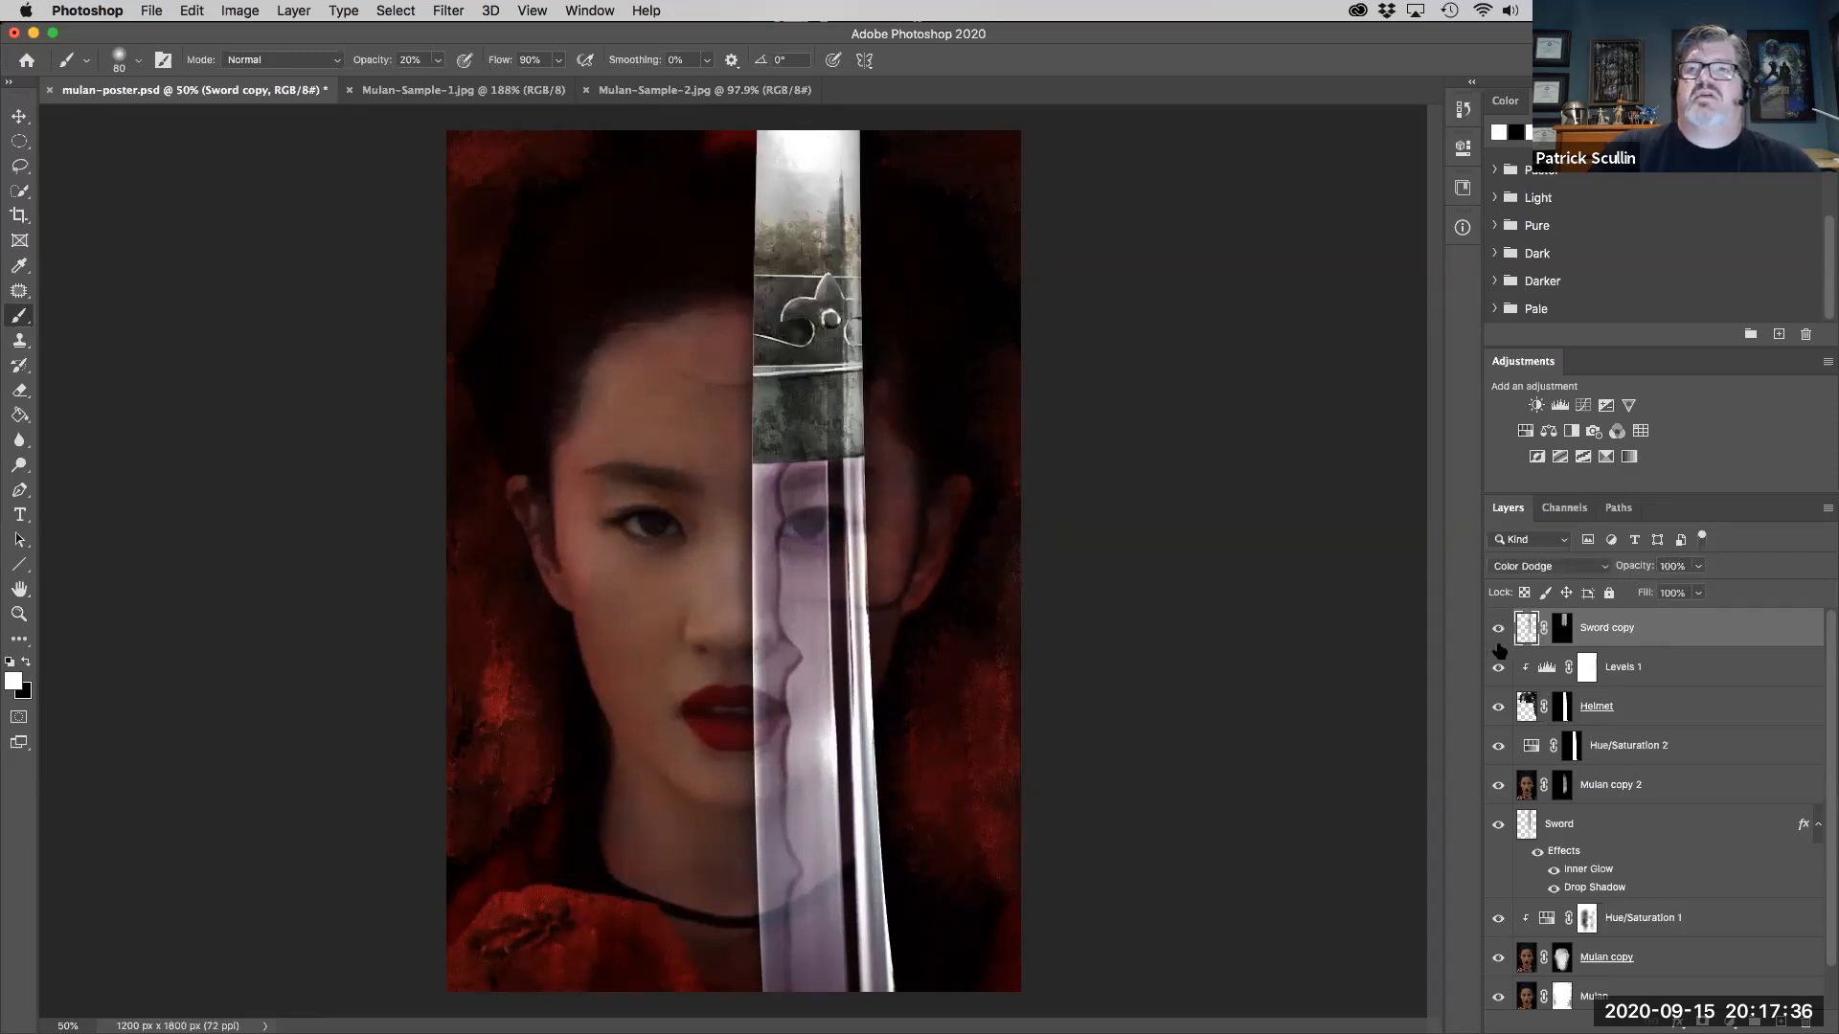
click(1498, 628)
click(1499, 629)
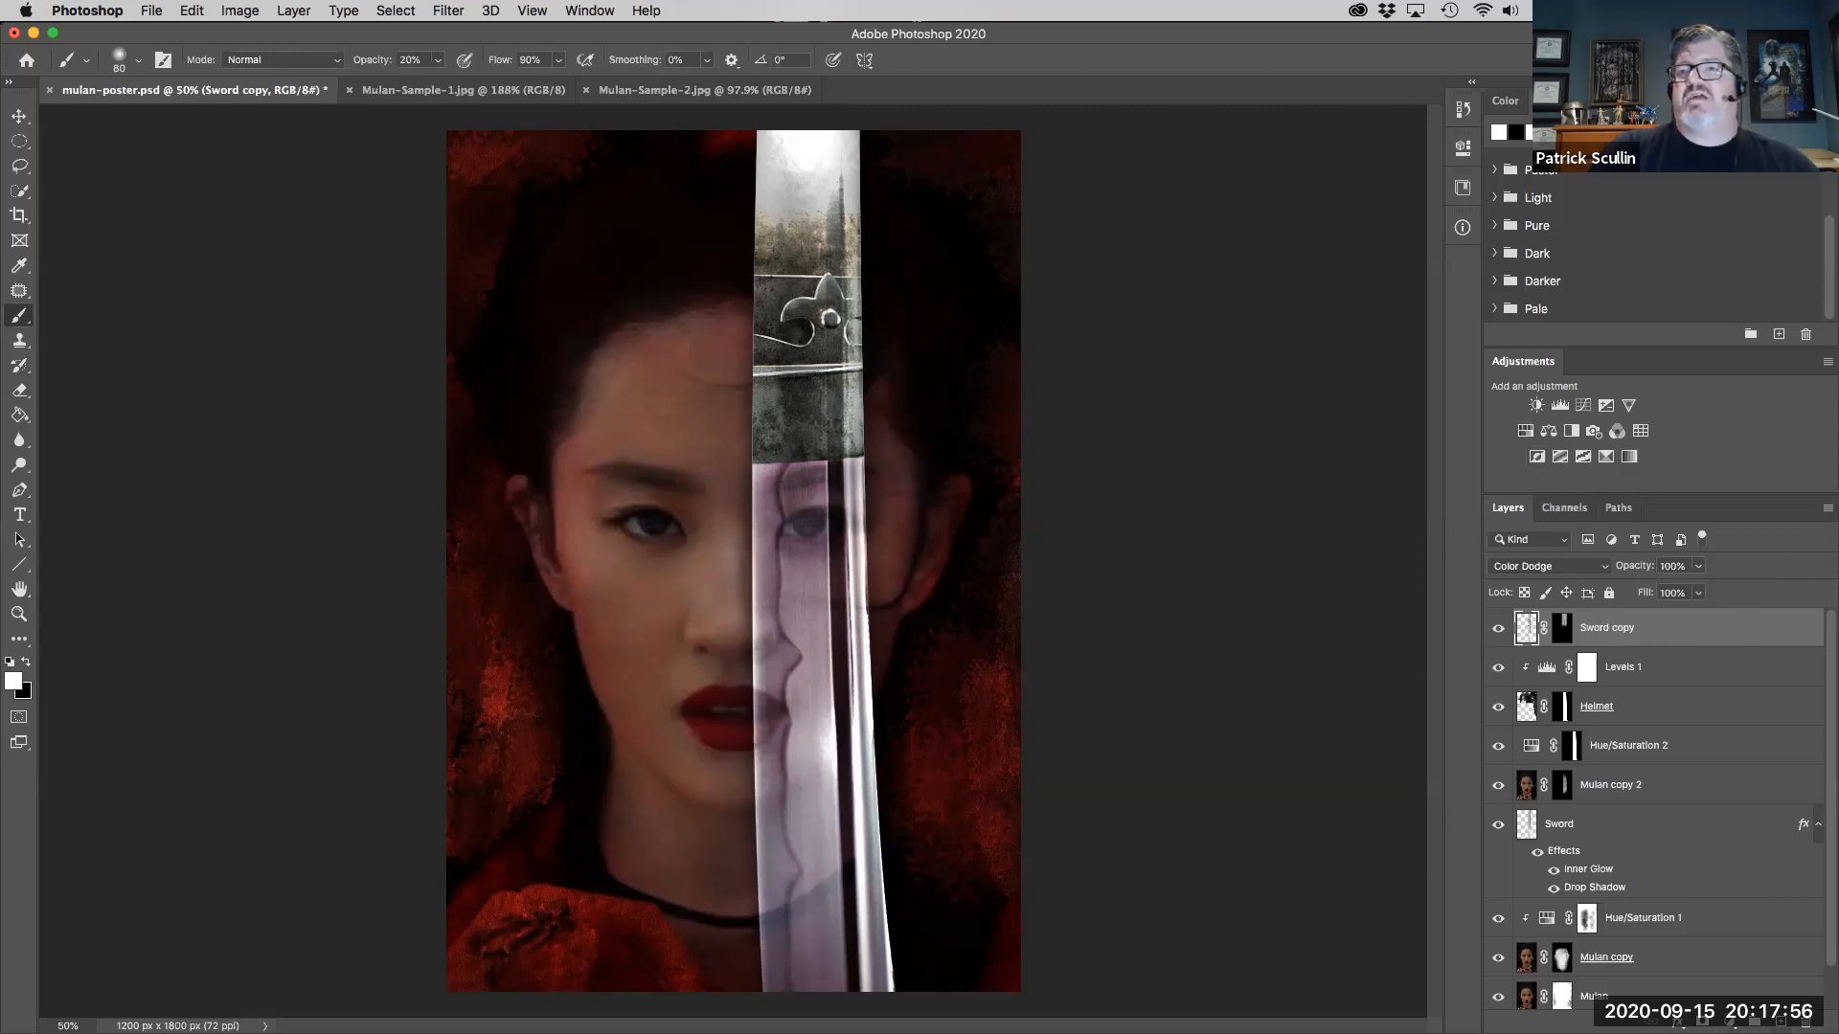
- Add a new empty layer above Sword copy and confirm white (ffffff) as the foreground color
key(alt+shift+super+n)
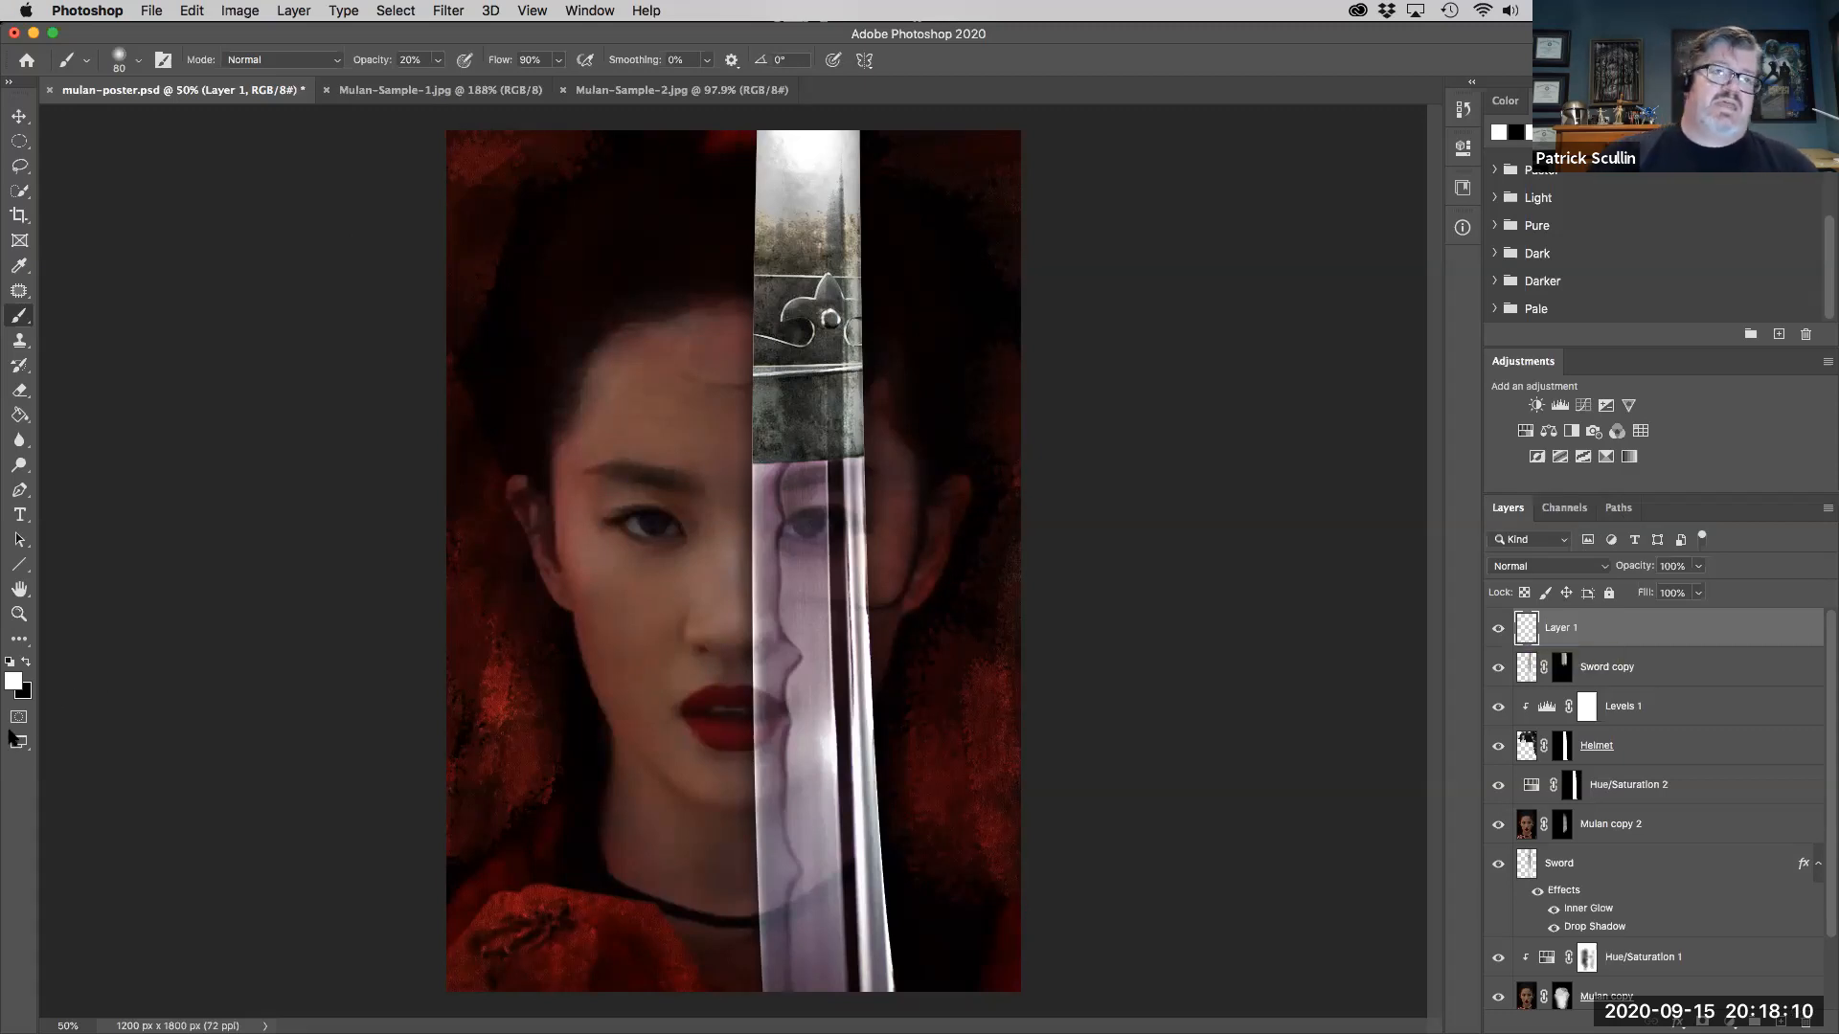
click(13, 680)
click(1109, 381)
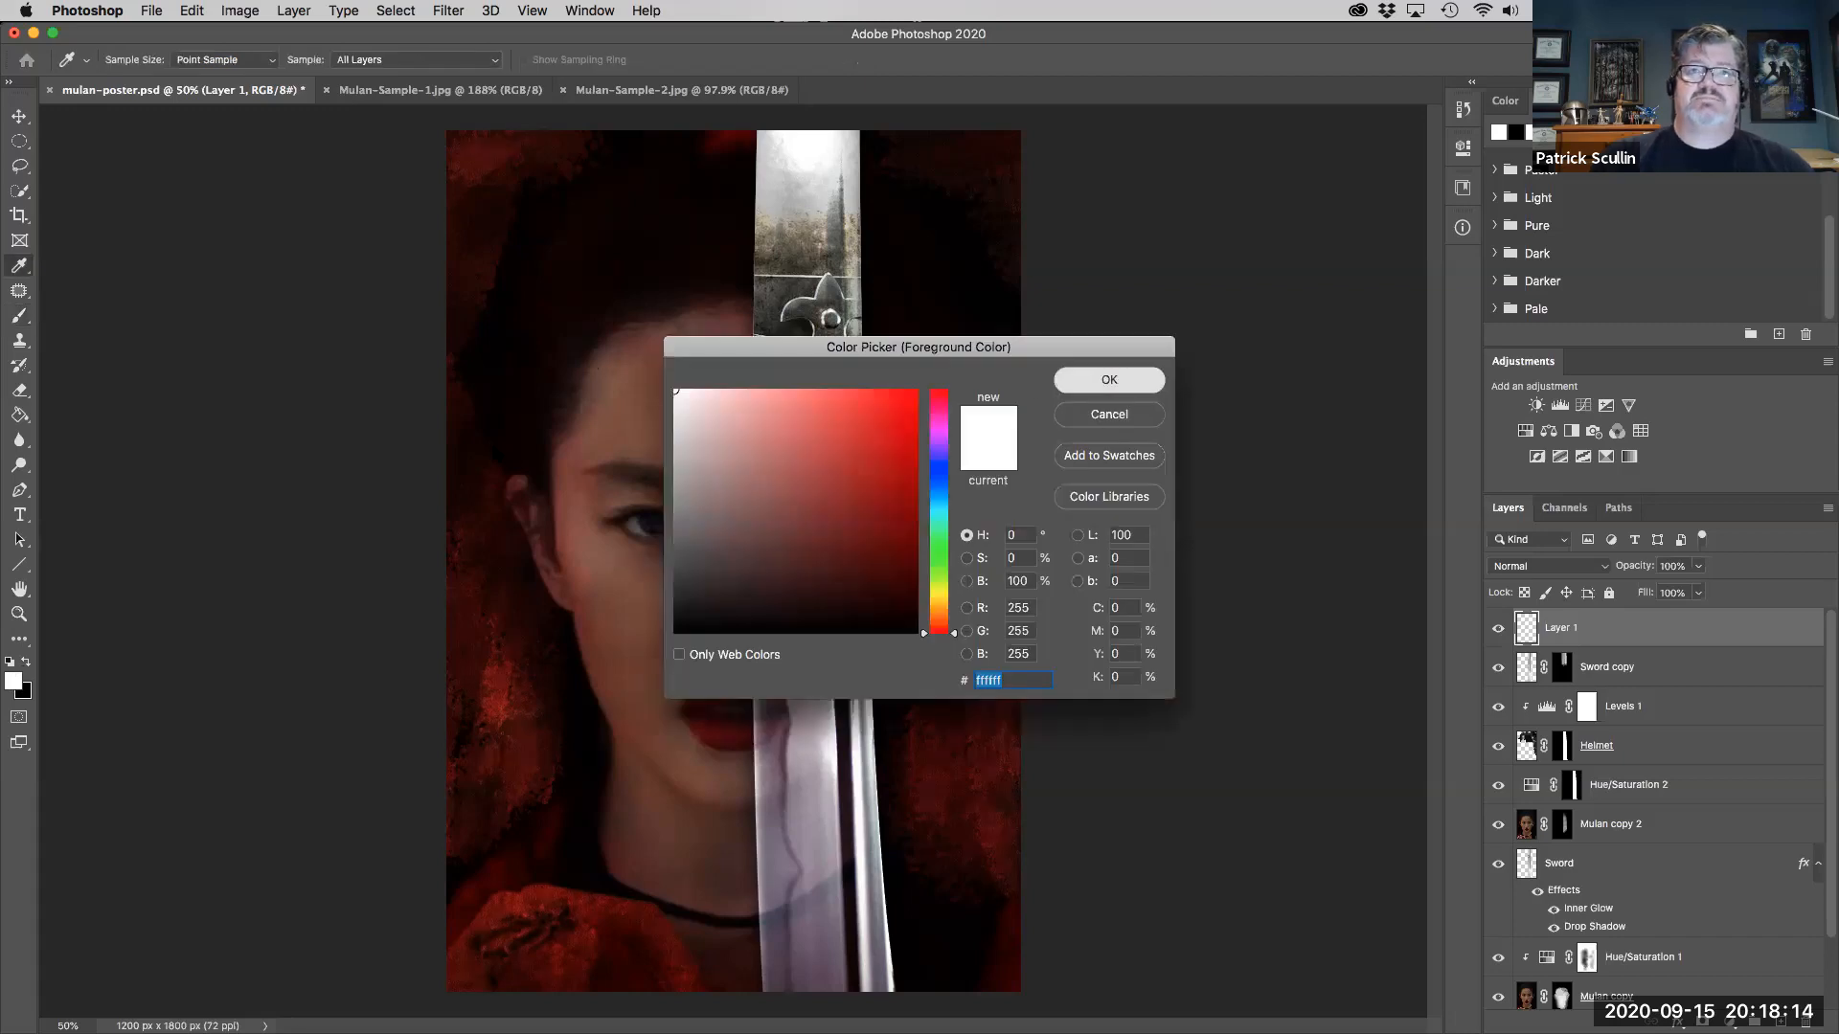
- Draw a linear white-to-transparent gradient from the Basics presets on the new layer, from the poster's top edge down past the forehead
click(19, 414)
click(81, 413)
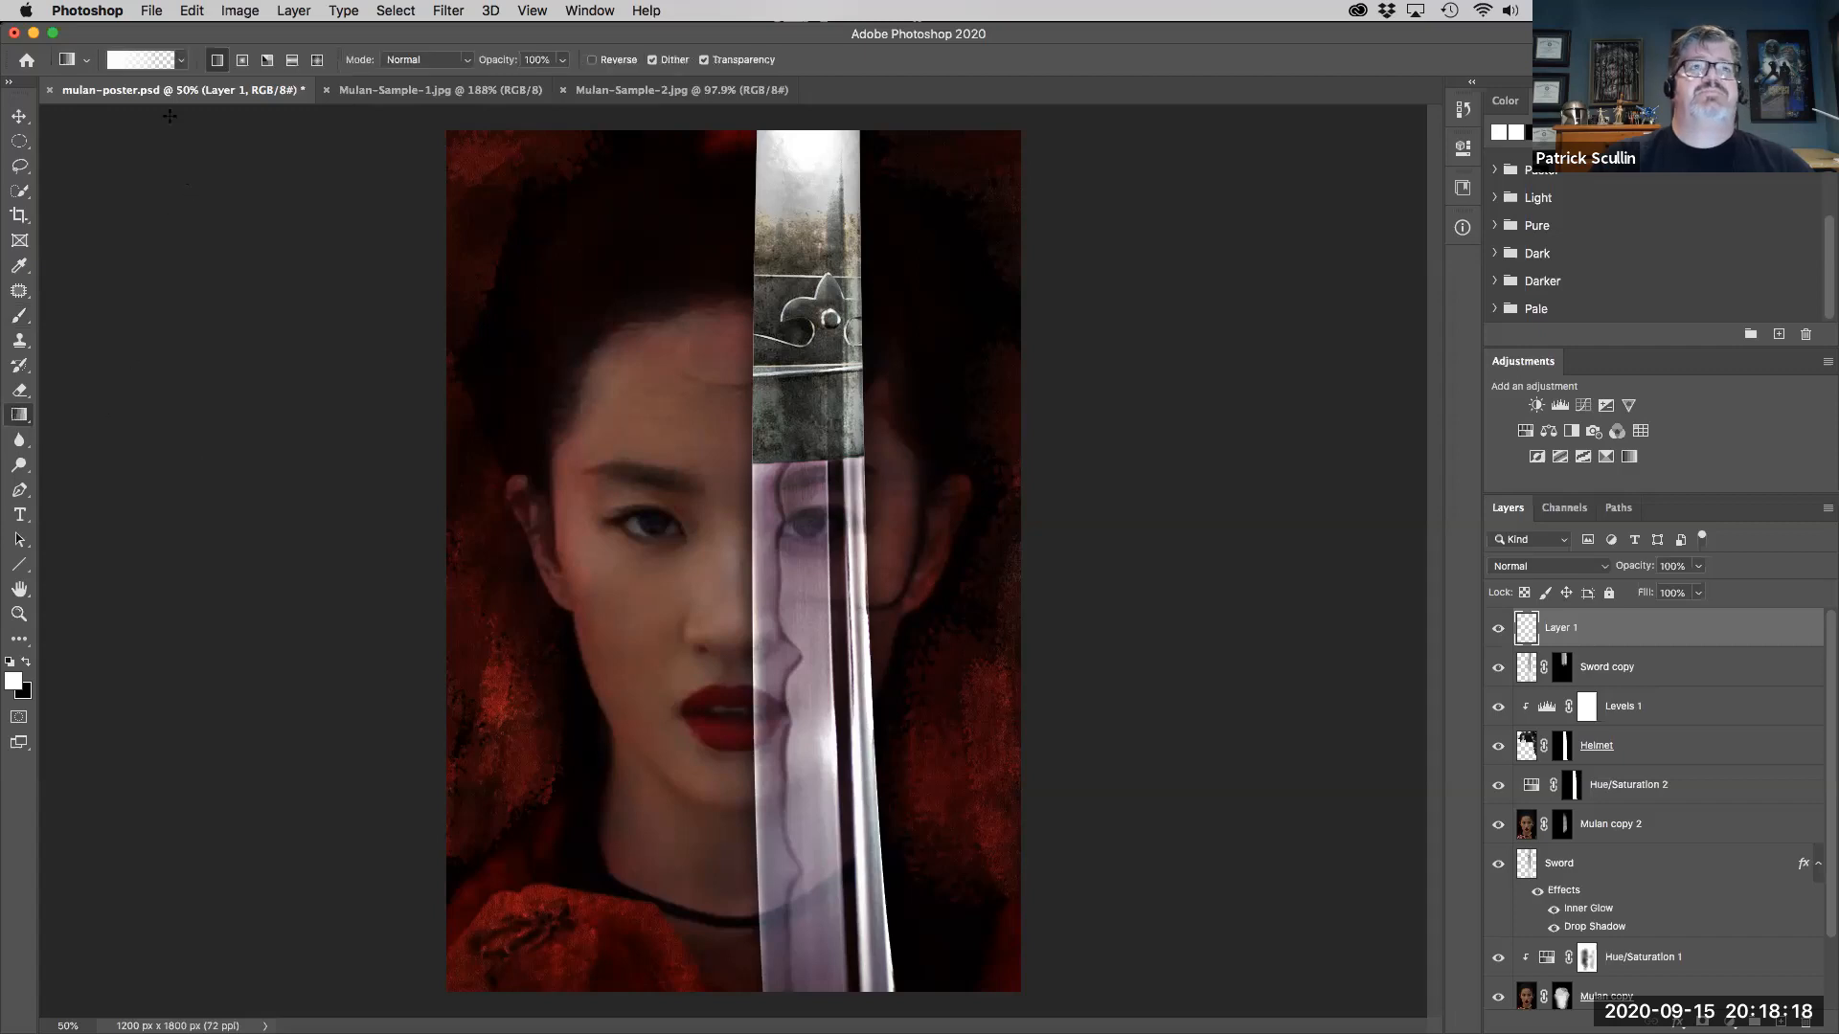
click(180, 60)
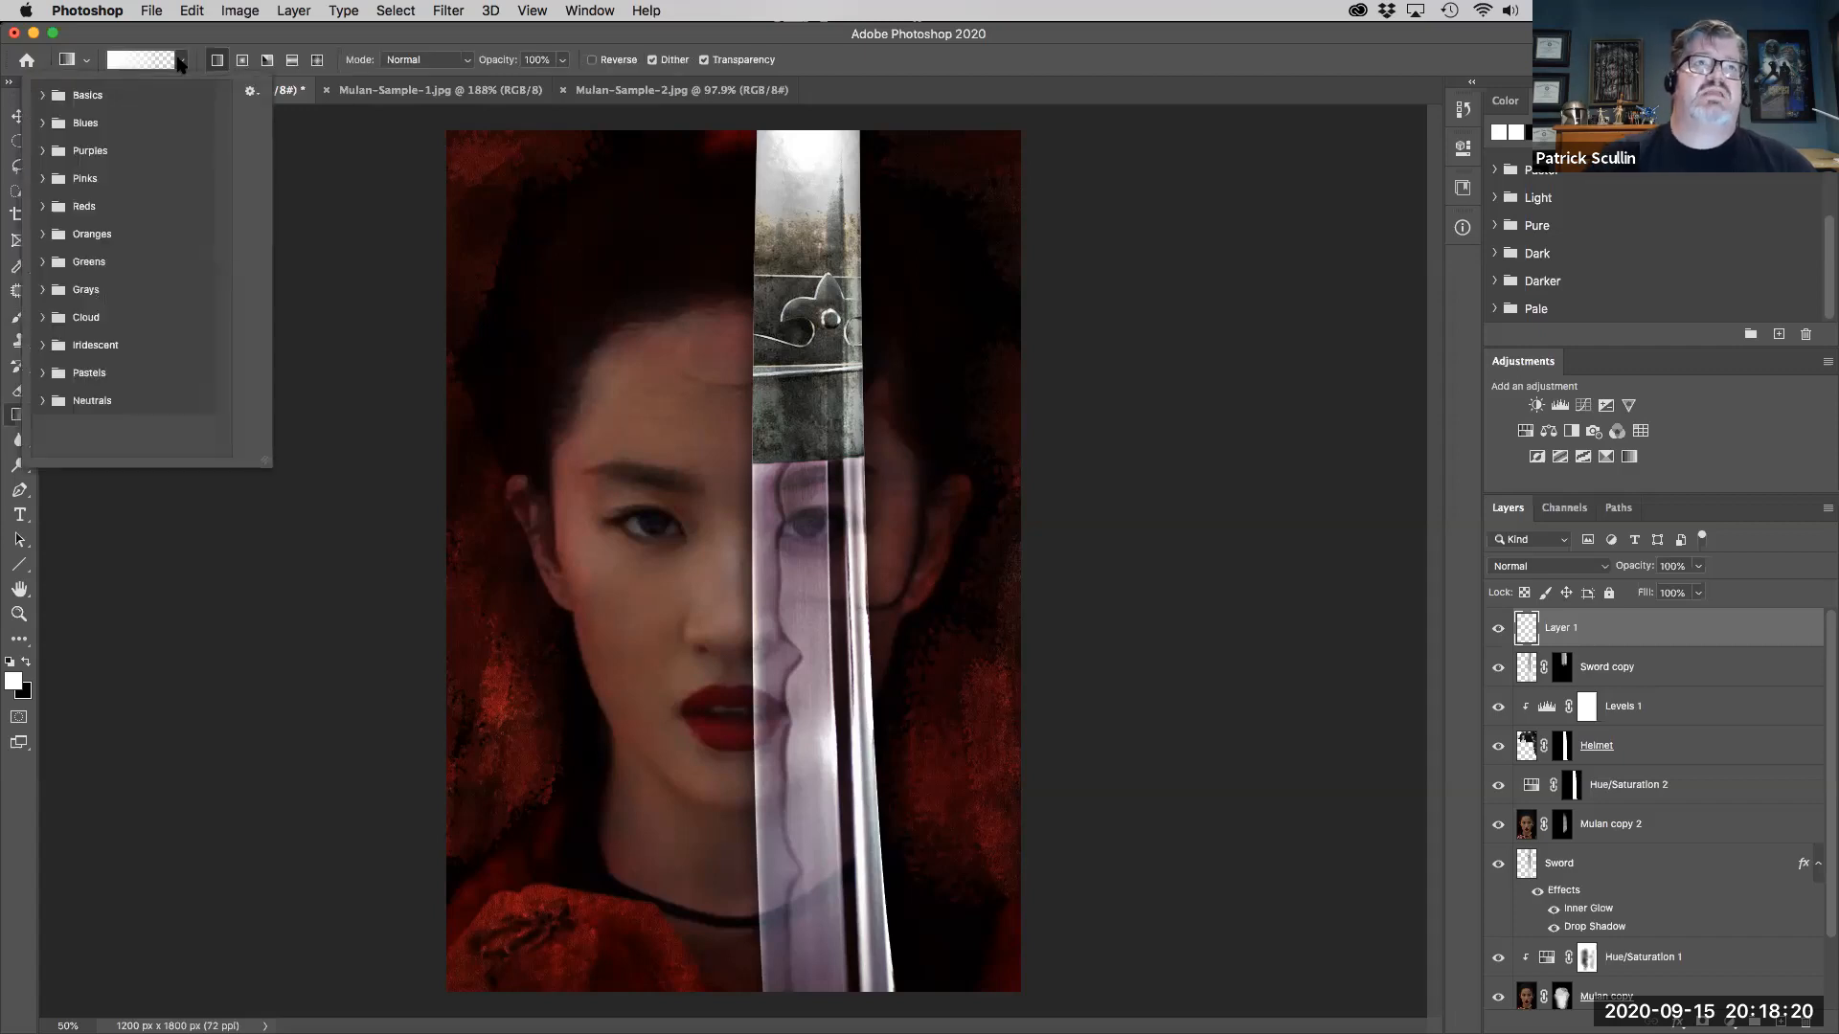
click(42, 95)
click(102, 125)
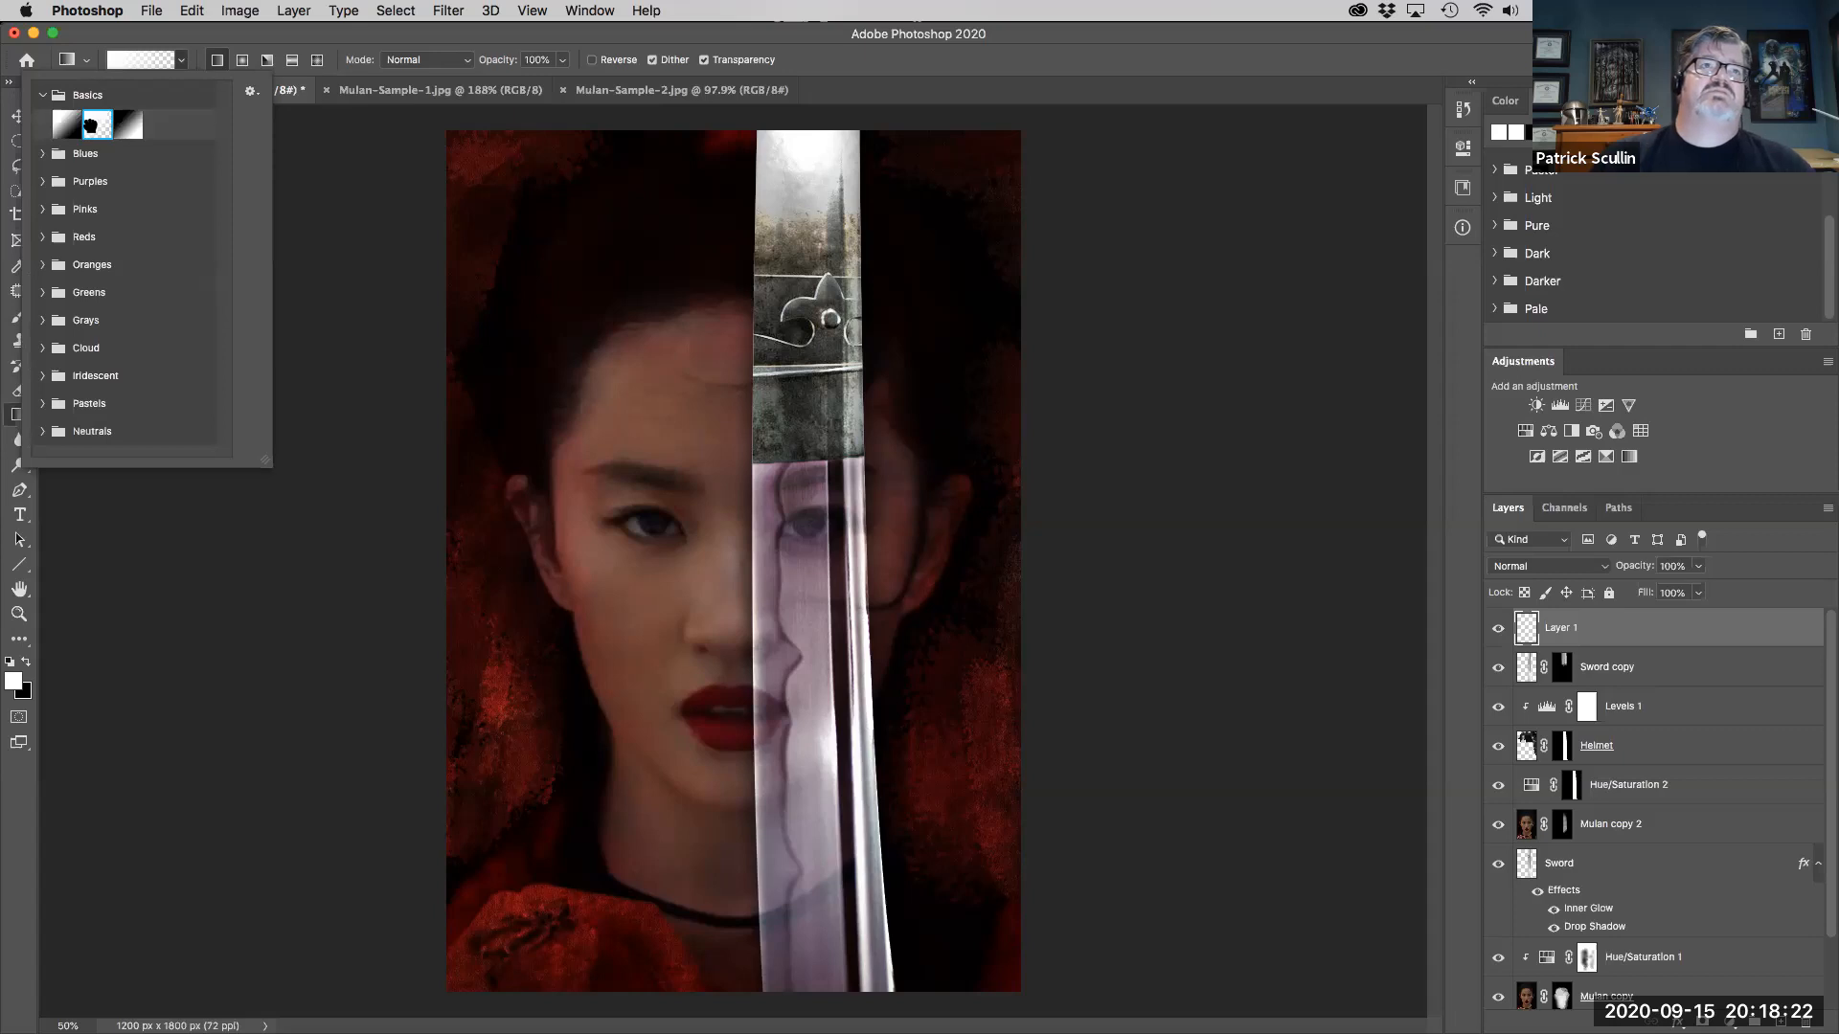
click(211, 46)
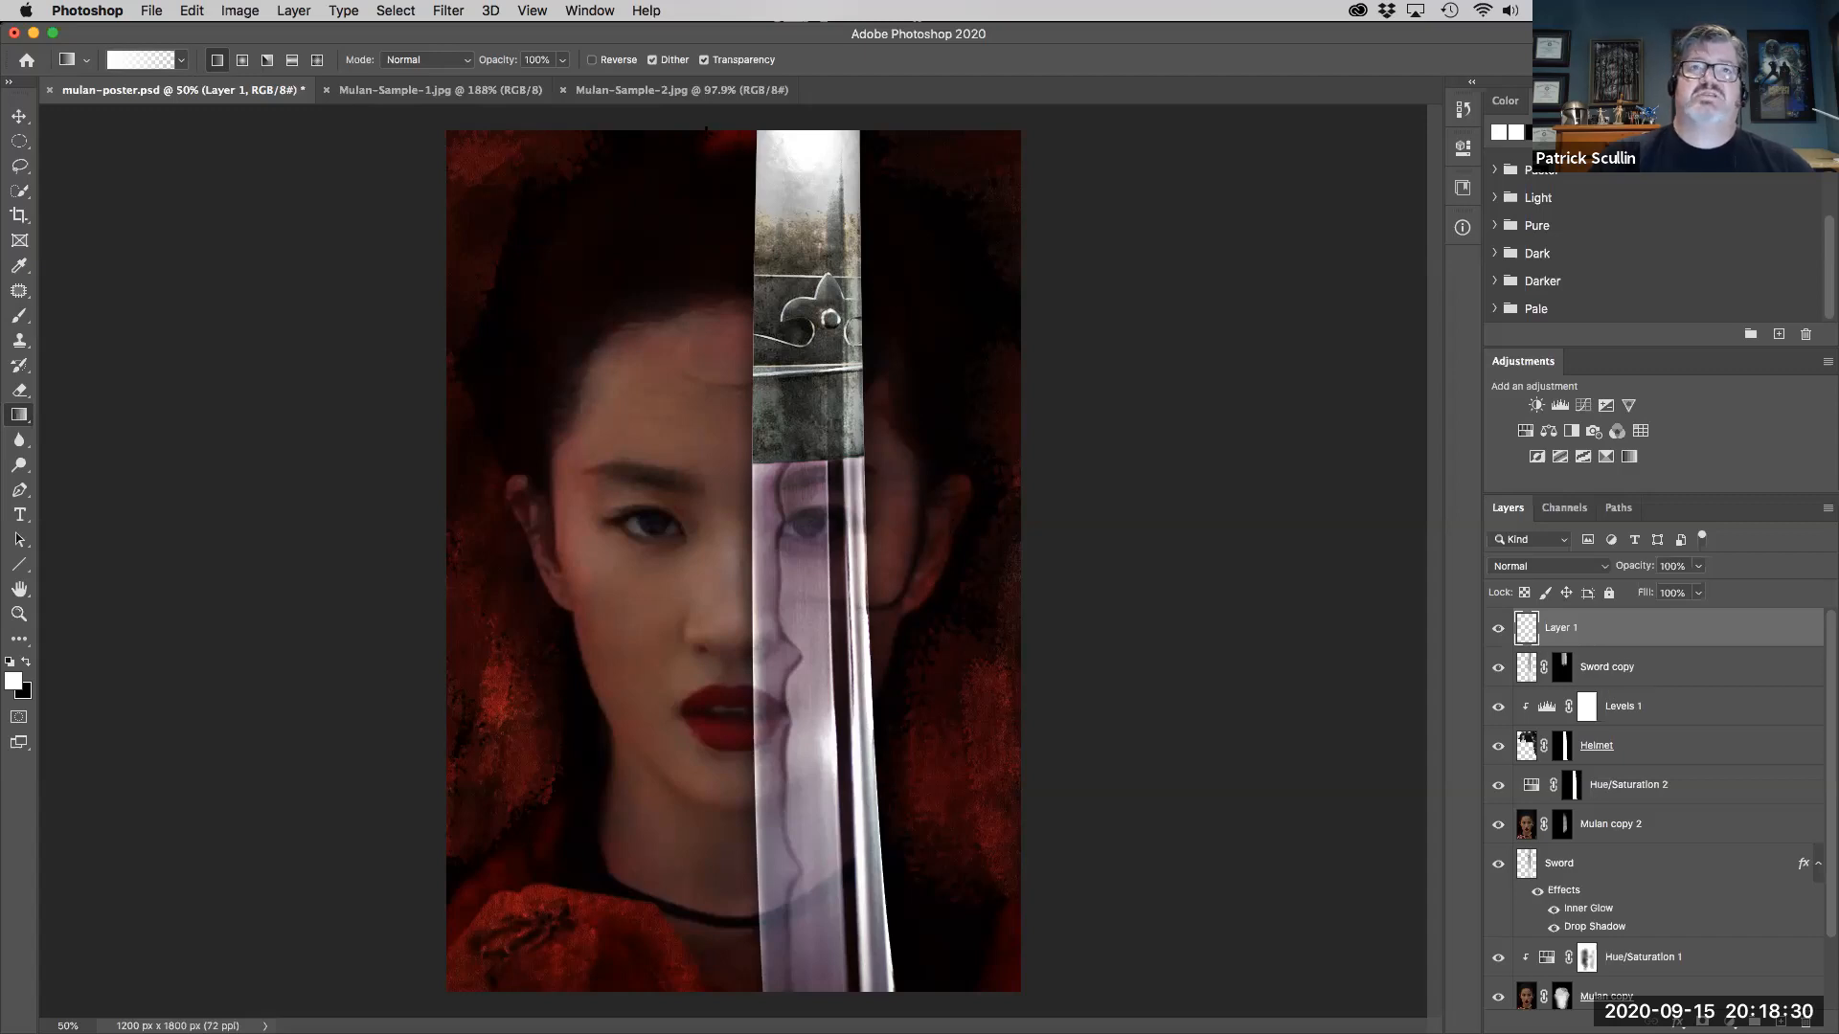
drag(706, 129, 697, 410)
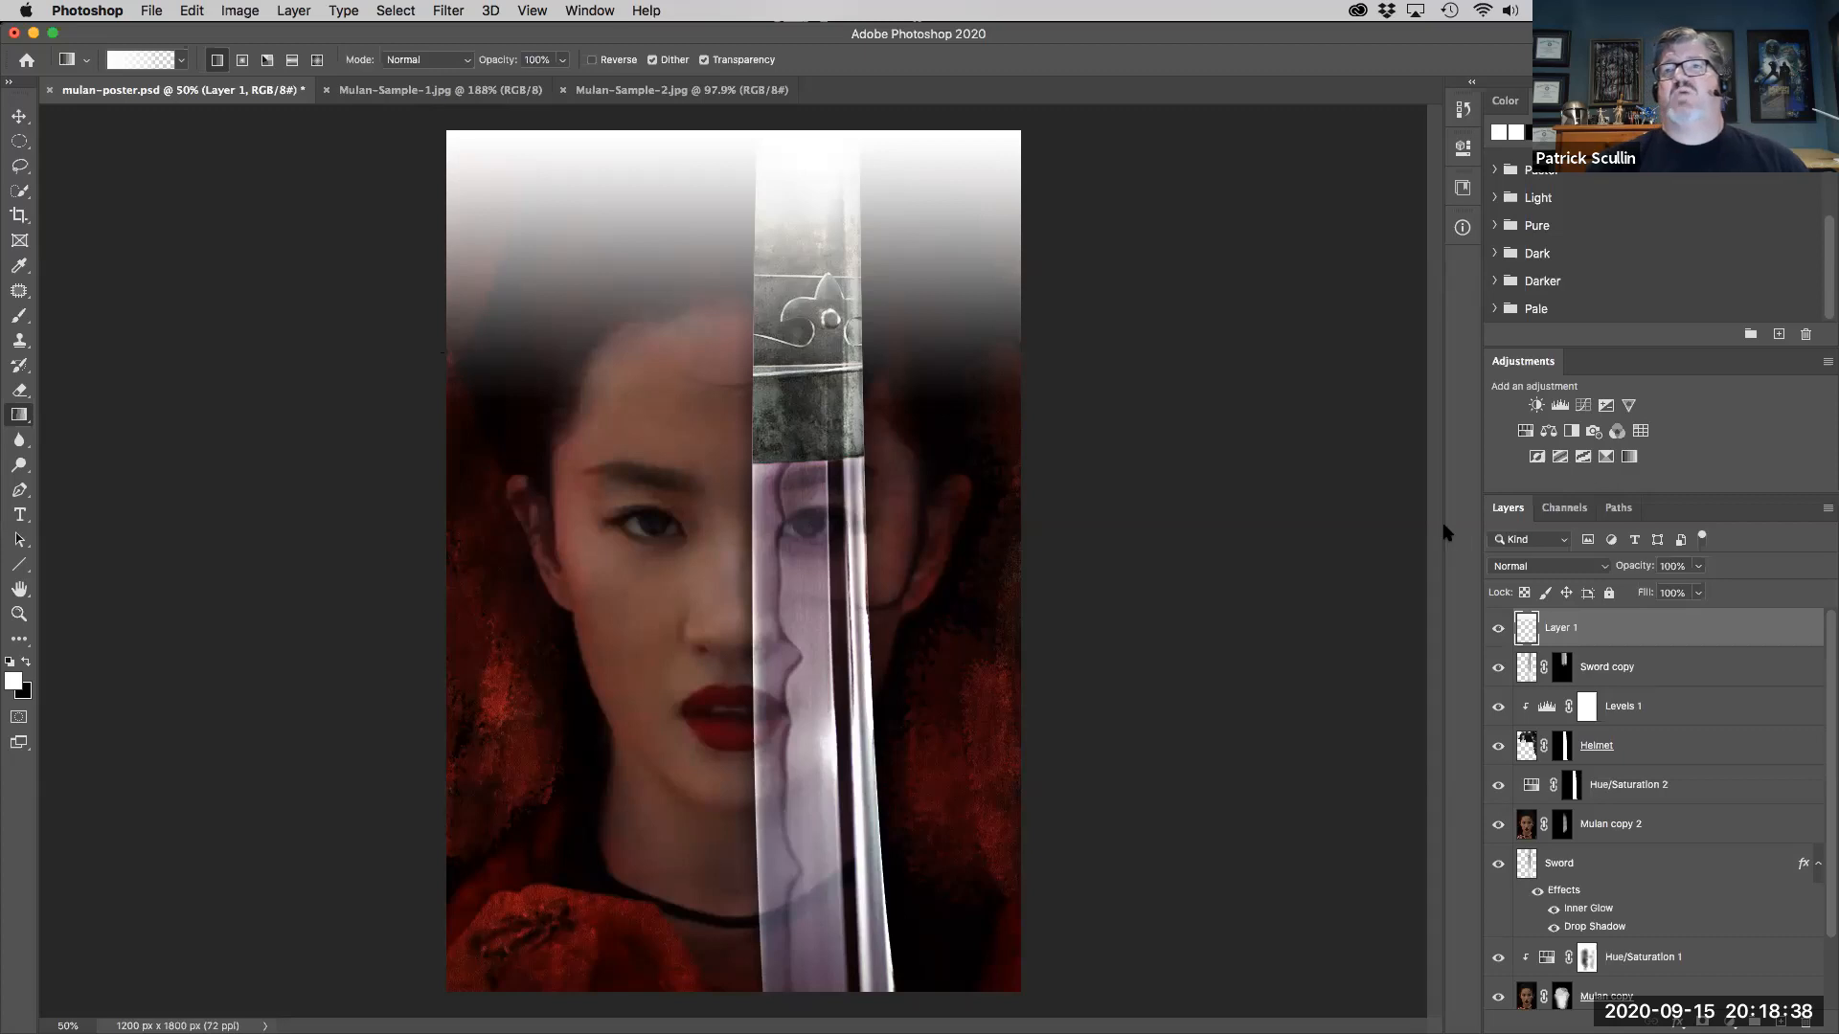
- Set the gradient layer's blend mode to Soft Light and compare the poster with and without it
click(1553, 570)
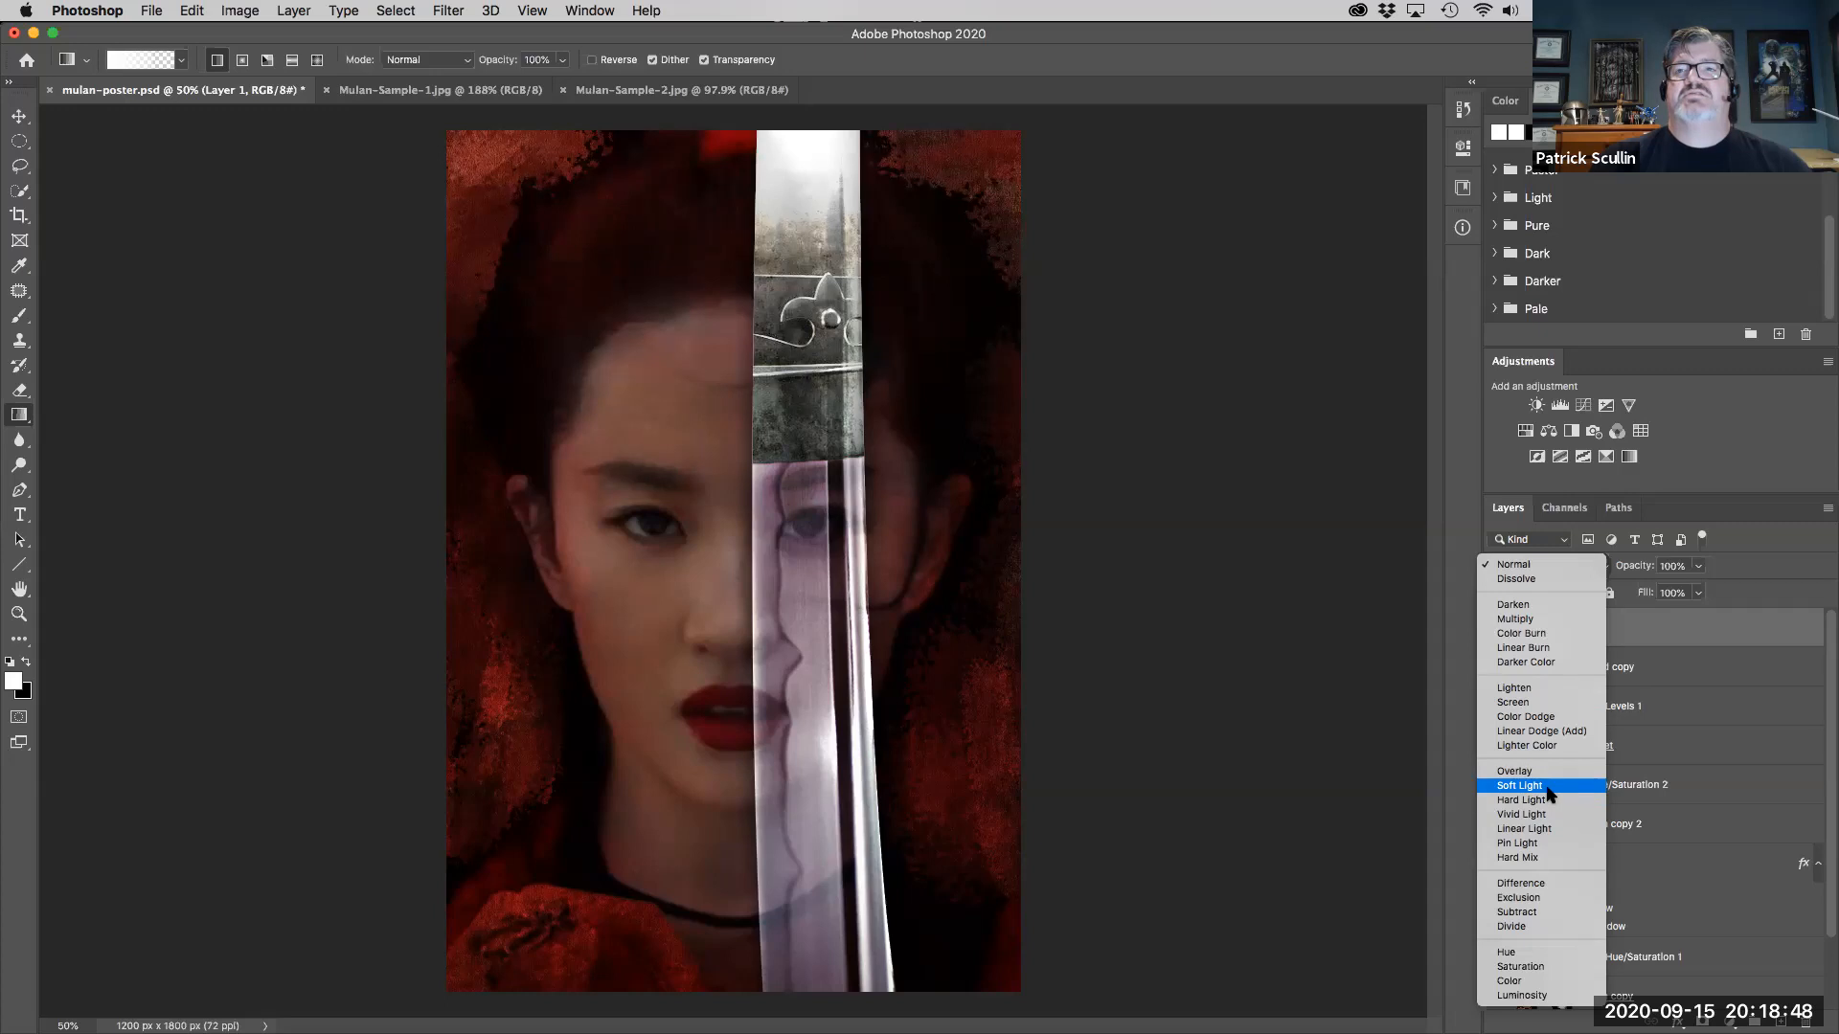
click(1550, 795)
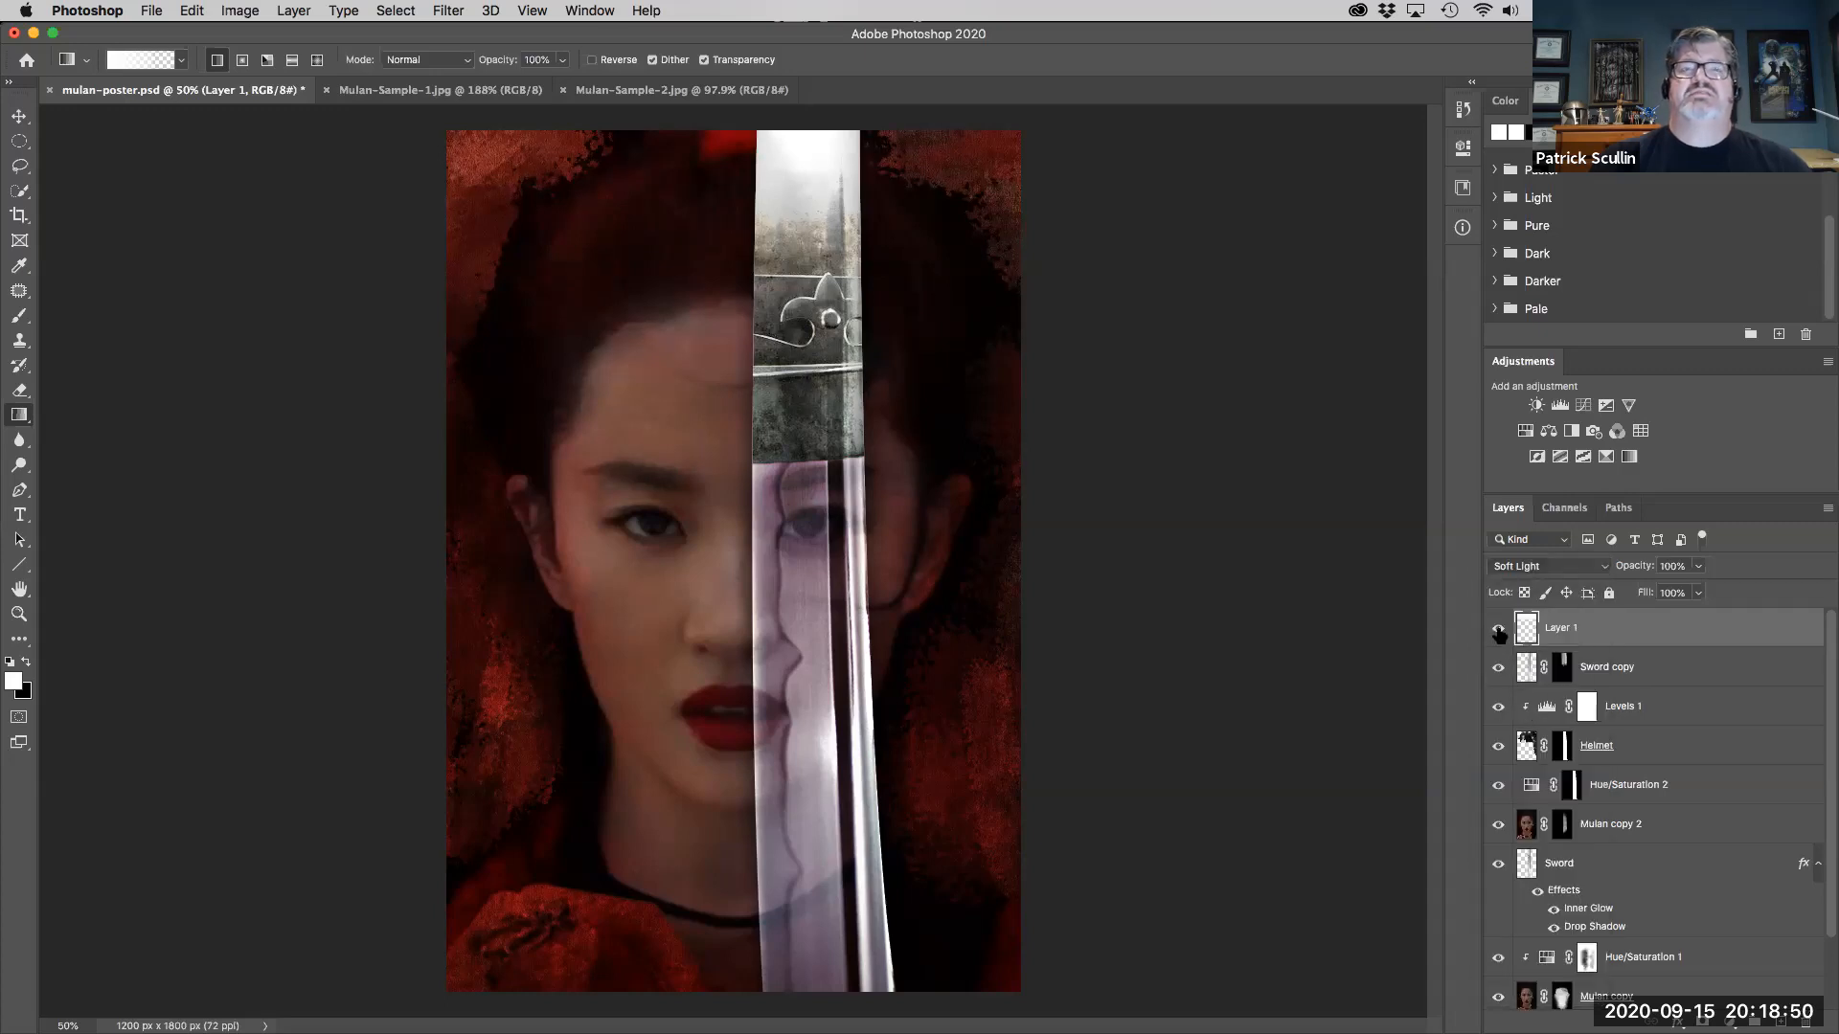
click(1499, 630)
click(1498, 630)
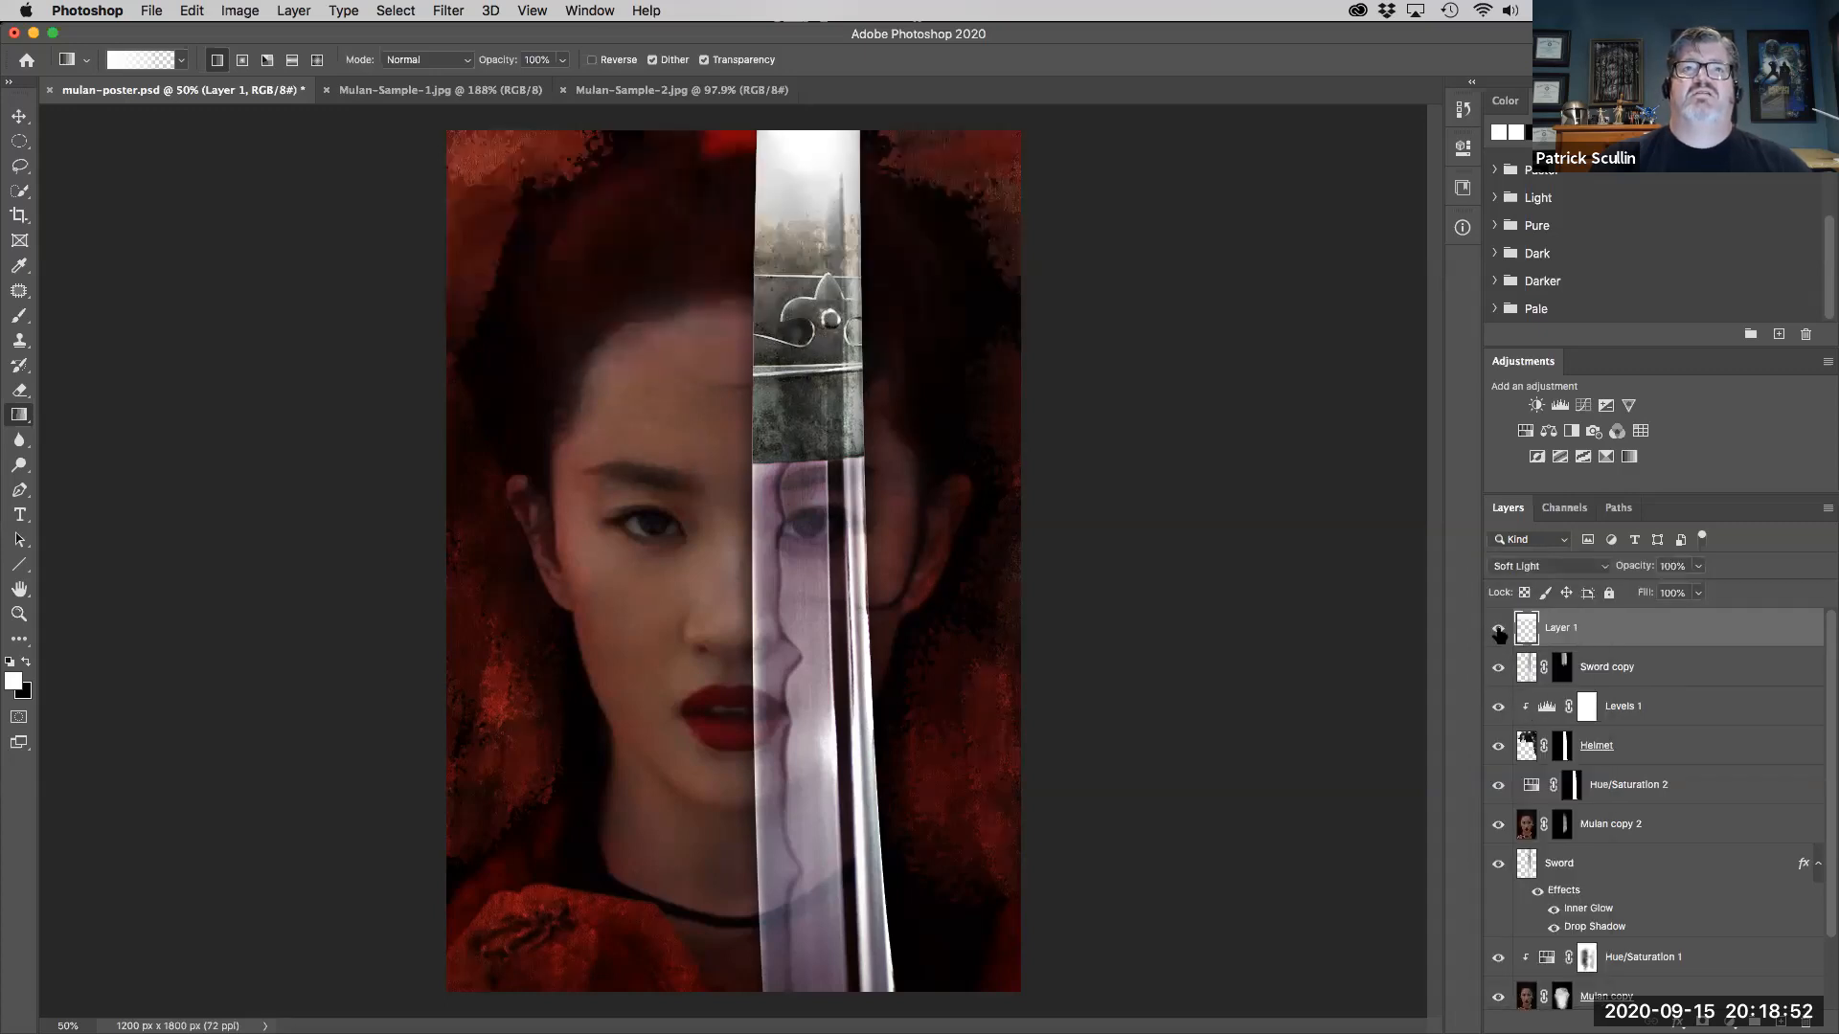
click(1498, 630)
click(1499, 630)
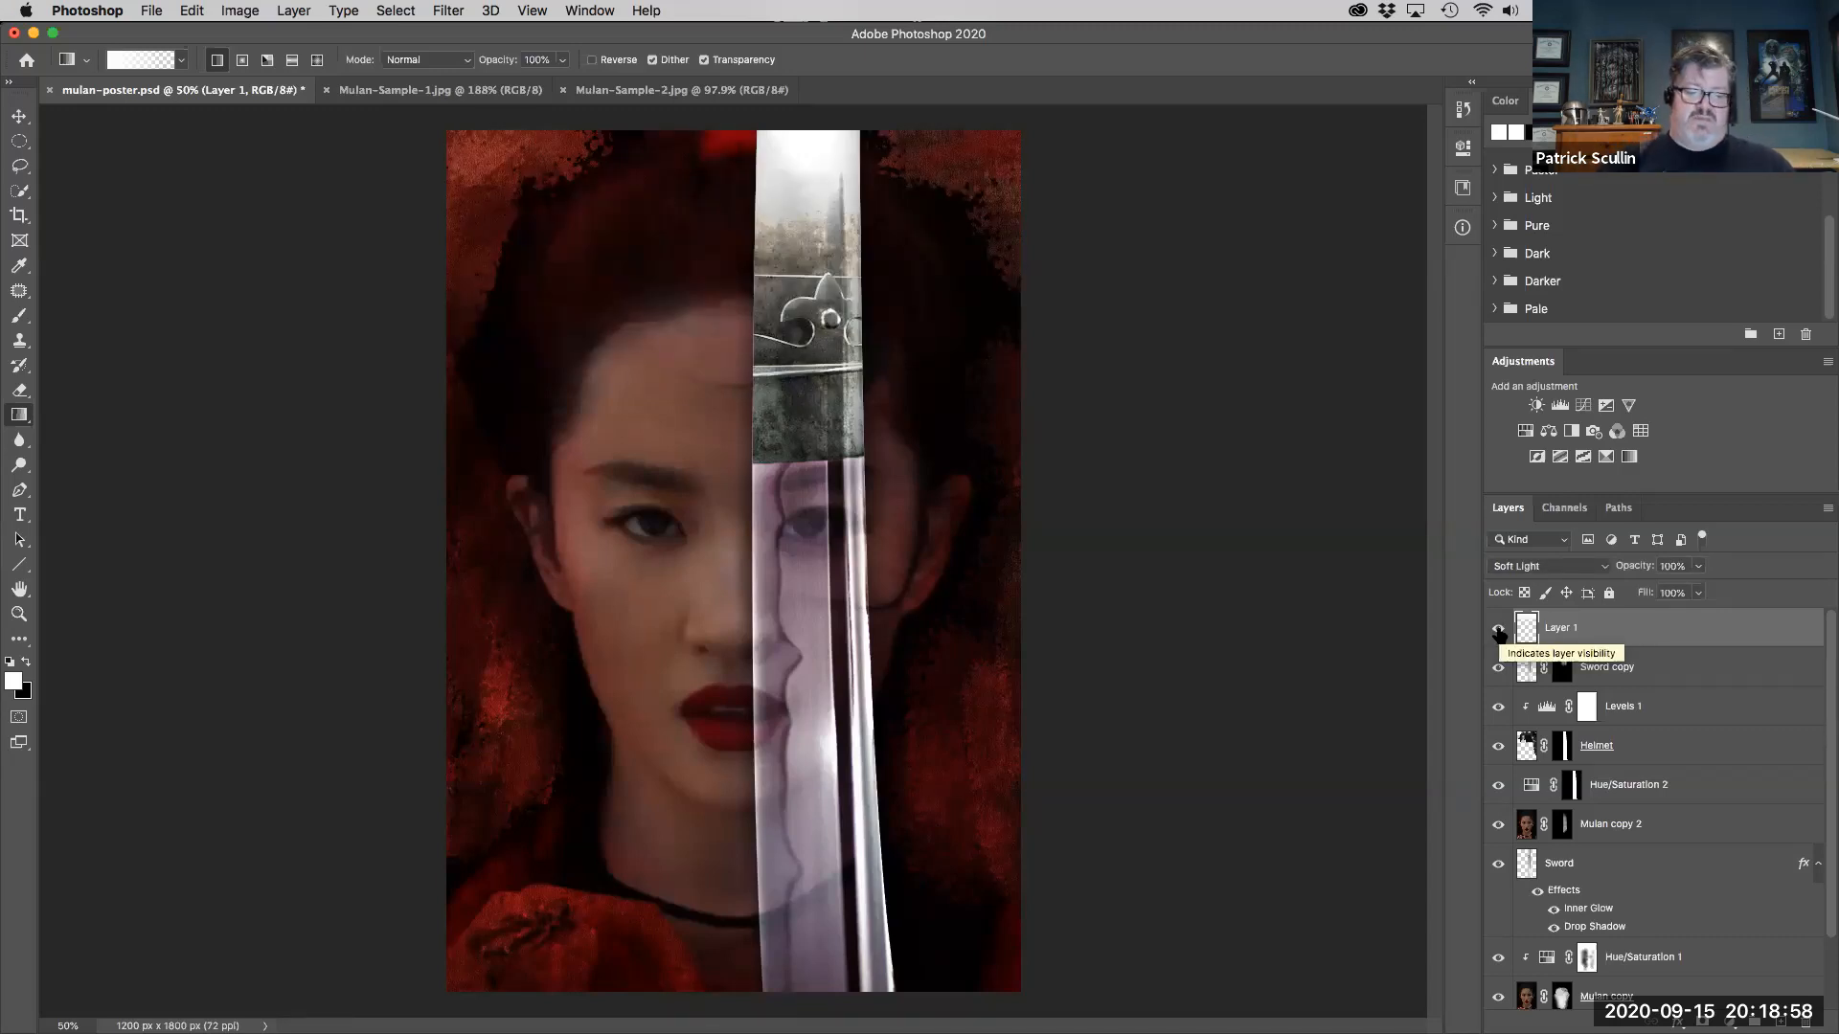
- Collapse the Sword layer's effects list and review the whole poster and its layer stack
key(super+minus)
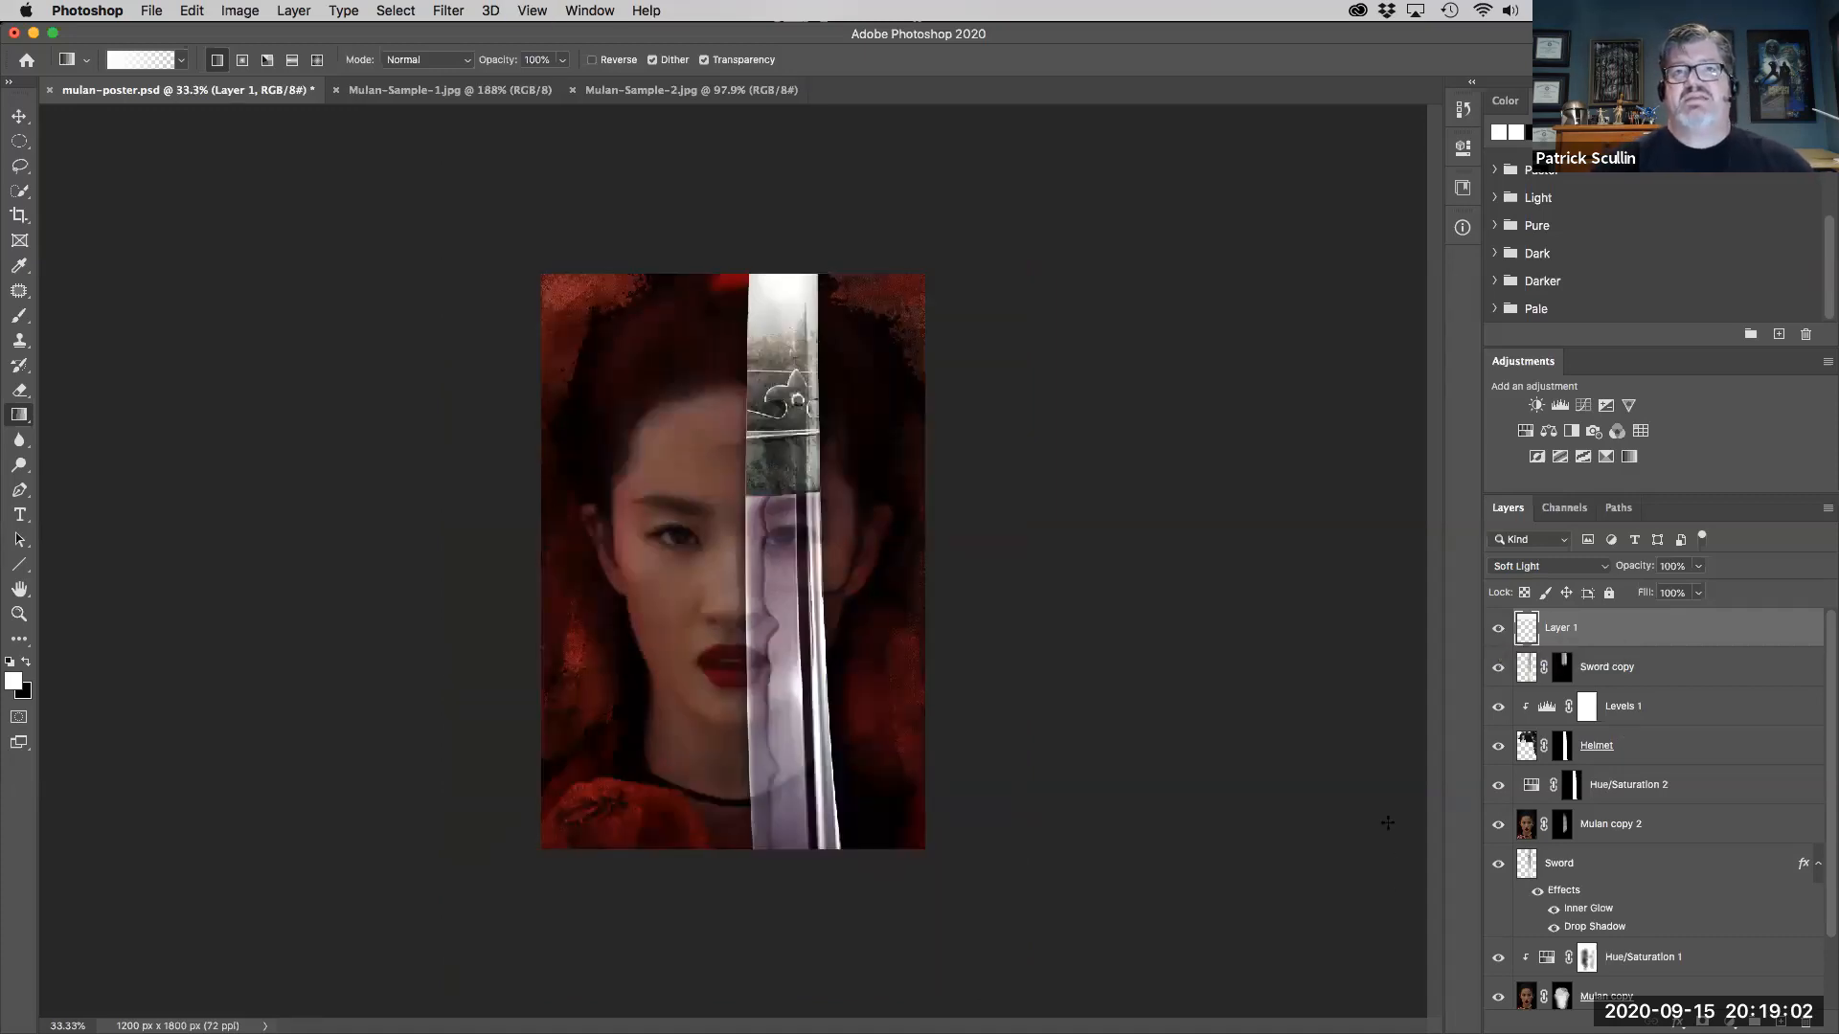
click(1817, 863)
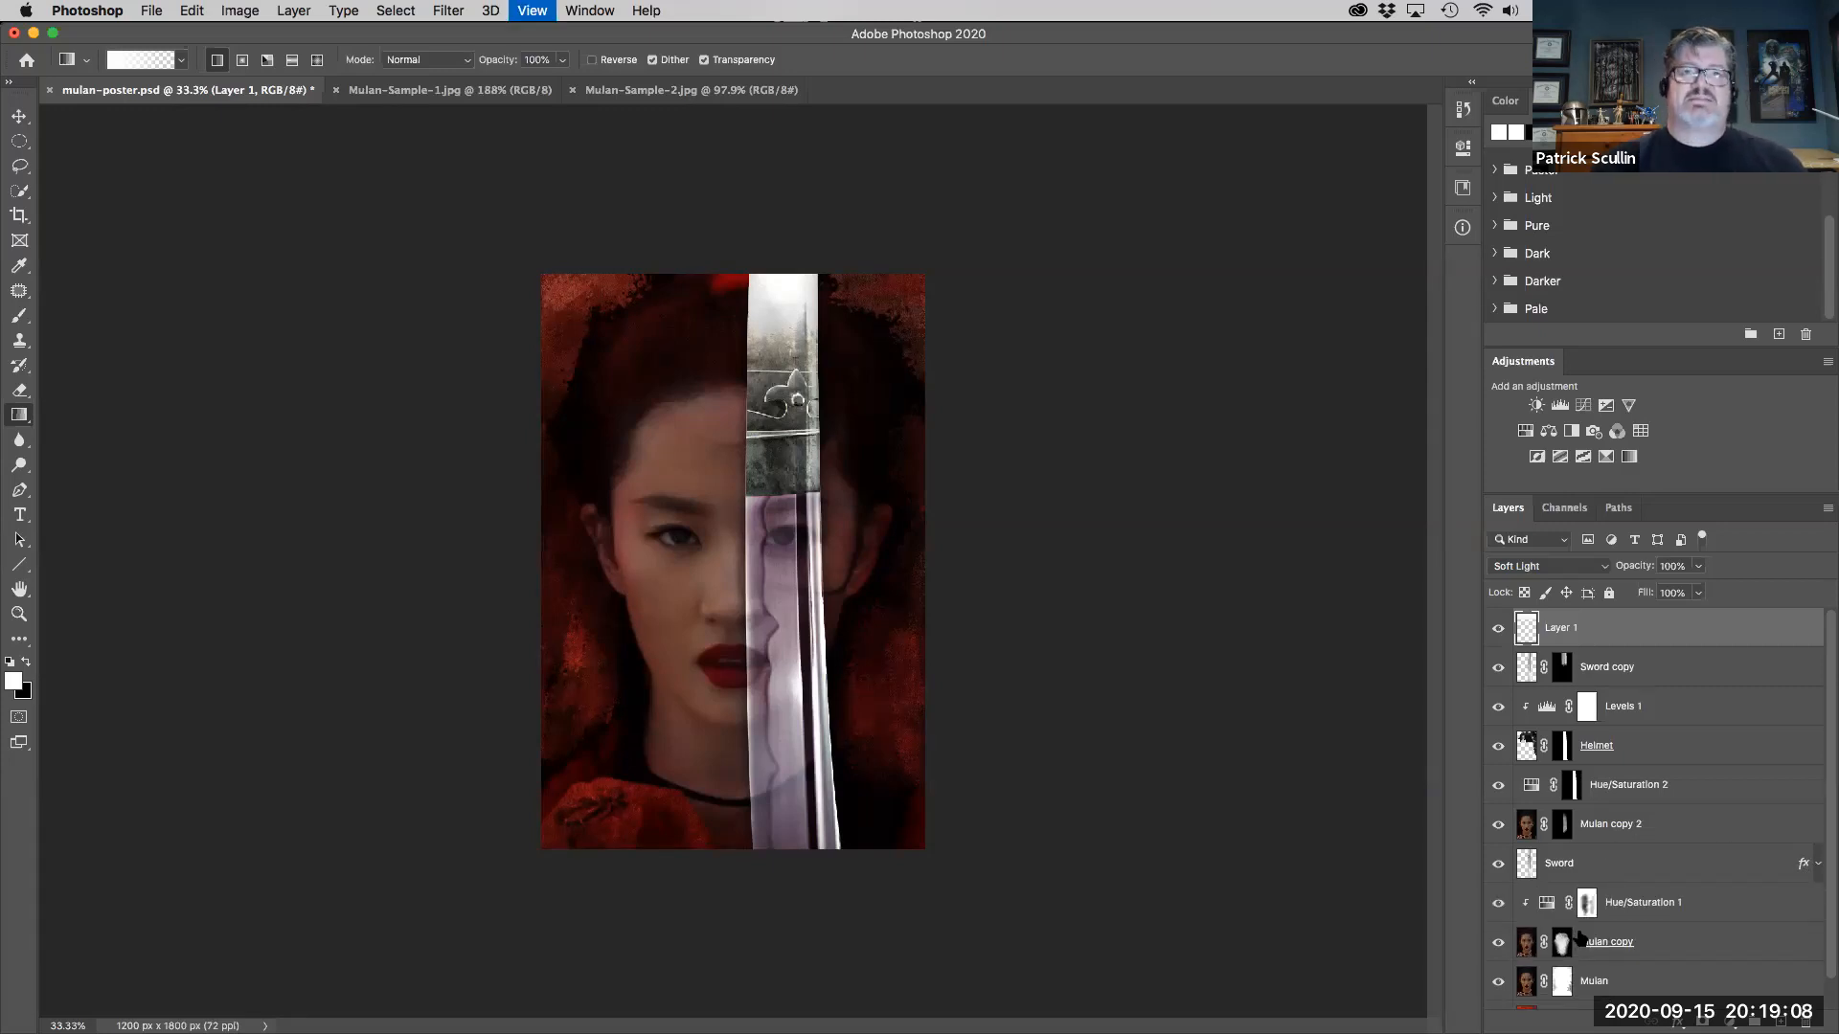
key(super+plus)
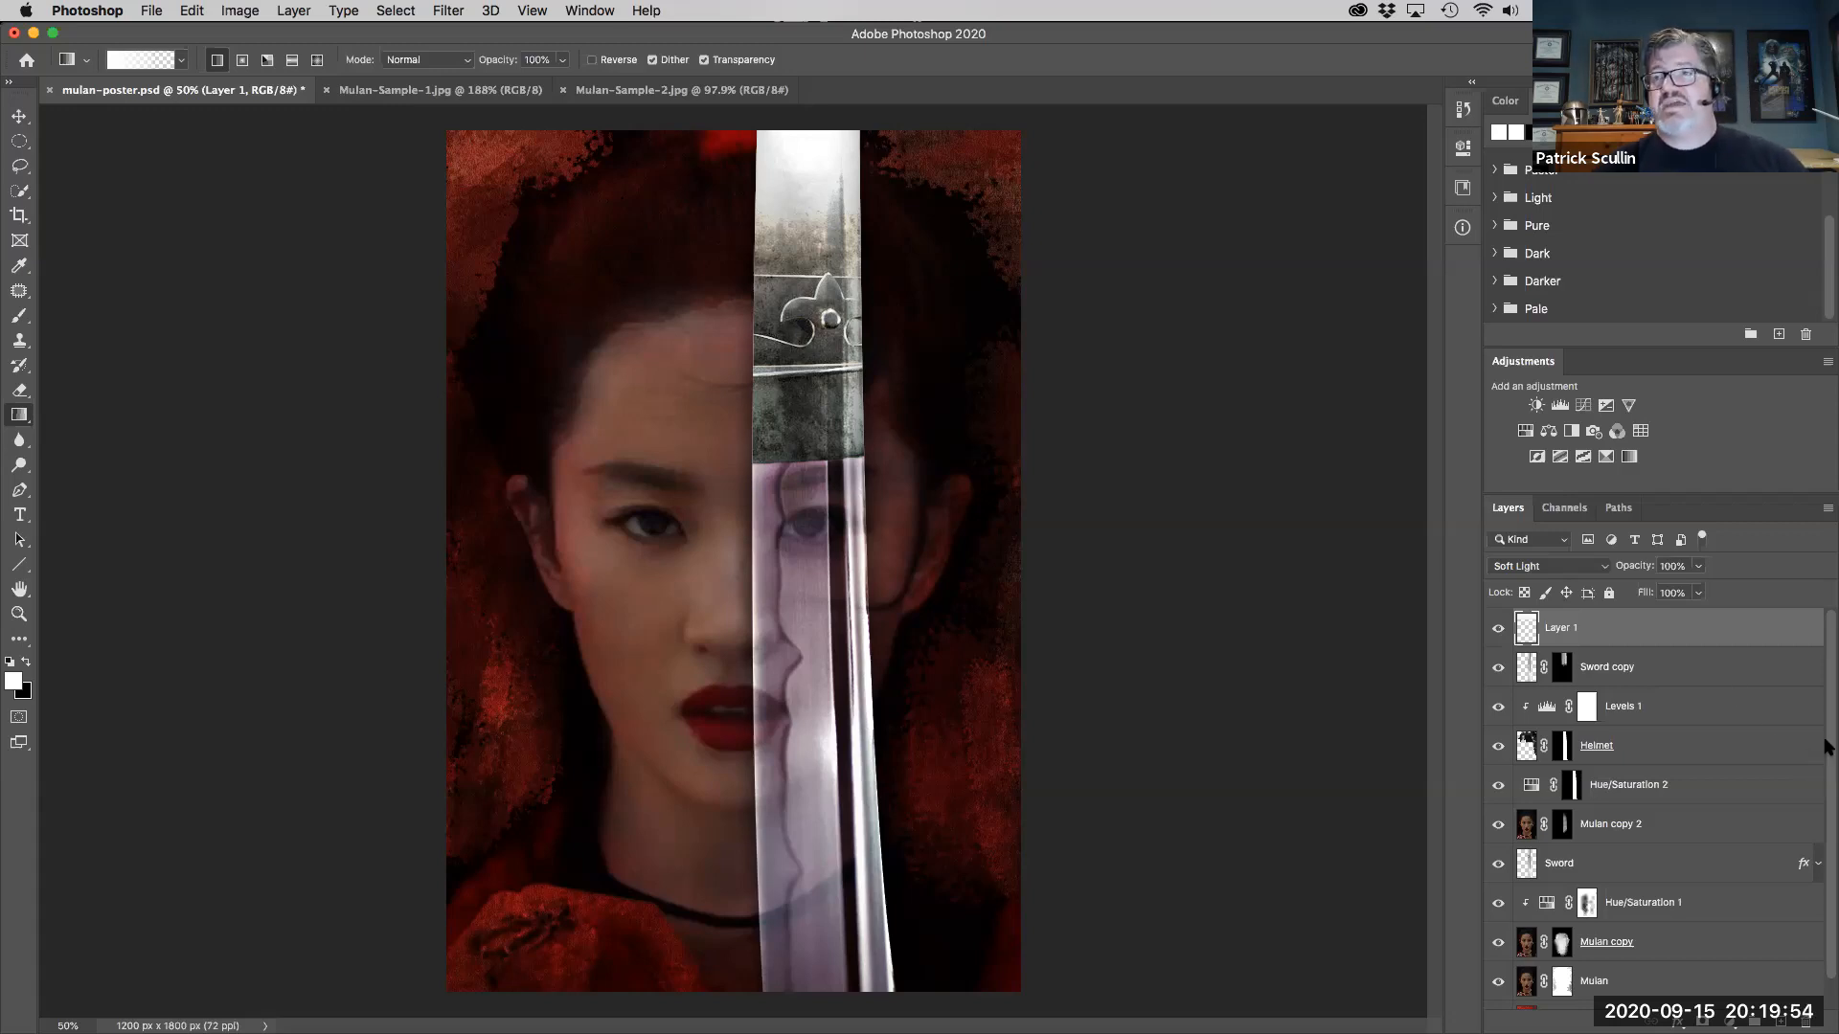
scroll(1826, 831, down, 1)
scroll(1828, 773, up, 1)
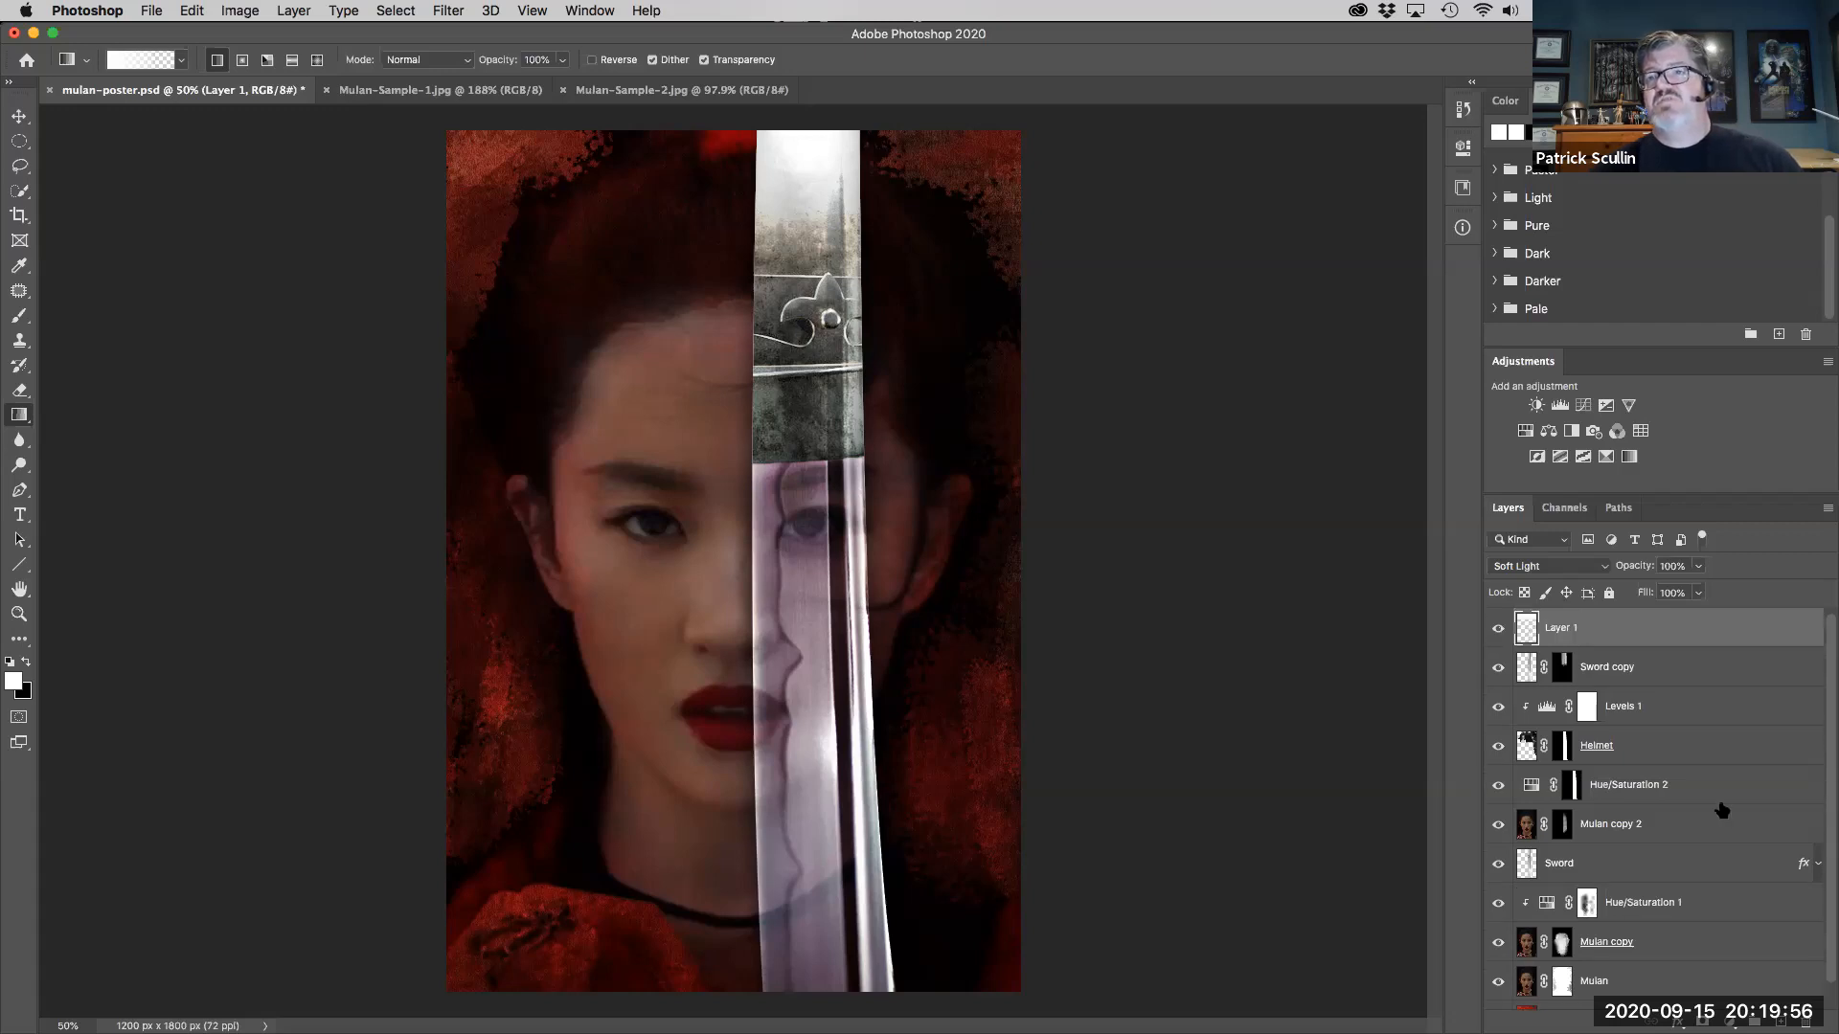